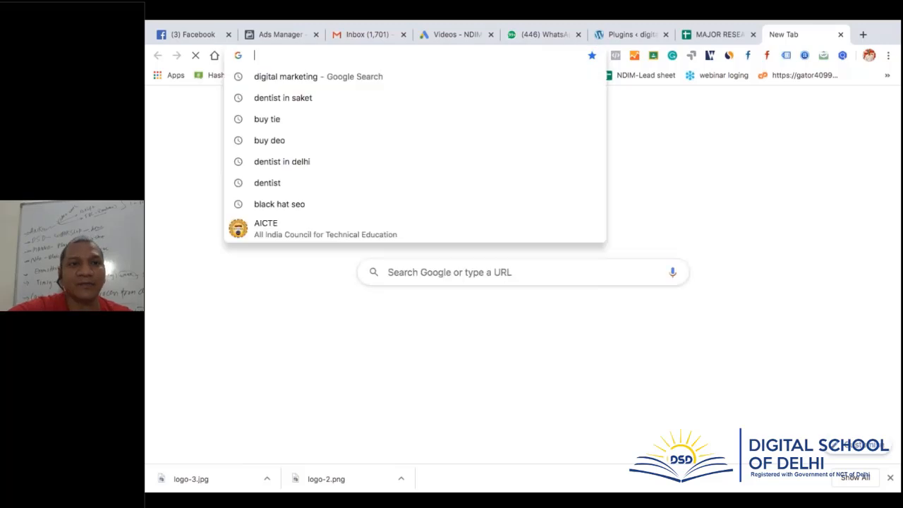
# Search Google for 'top 10 wordpress blogging themes' from the address bar
pyautogui.write('t')
pyautogui.press('BackSpace')
pyautogui.press('BackSpace')
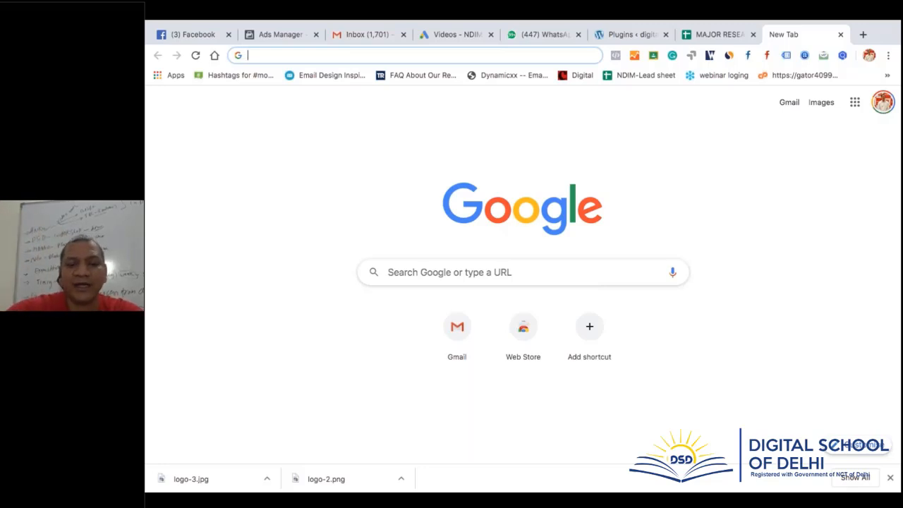
pyautogui.write('bloggin')
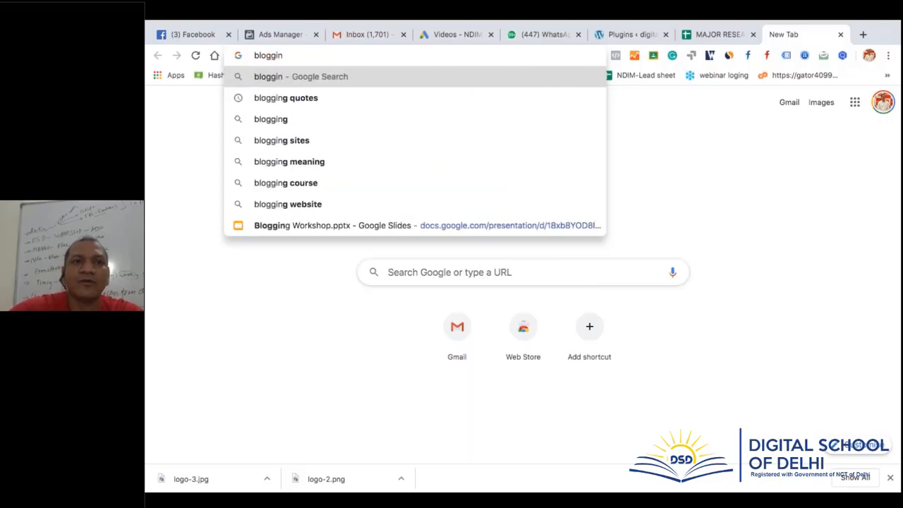
pyautogui.write('g')
pyautogui.press('BackSpace')
pyautogui.press('BackSpace')
pyautogui.press('BackSpace')
pyautogui.press('BackSpace')
pyautogui.press('BackSpace')
pyautogui.press('BackSpace')
pyautogui.press('BackSpace')
pyautogui.press('BackSpace')
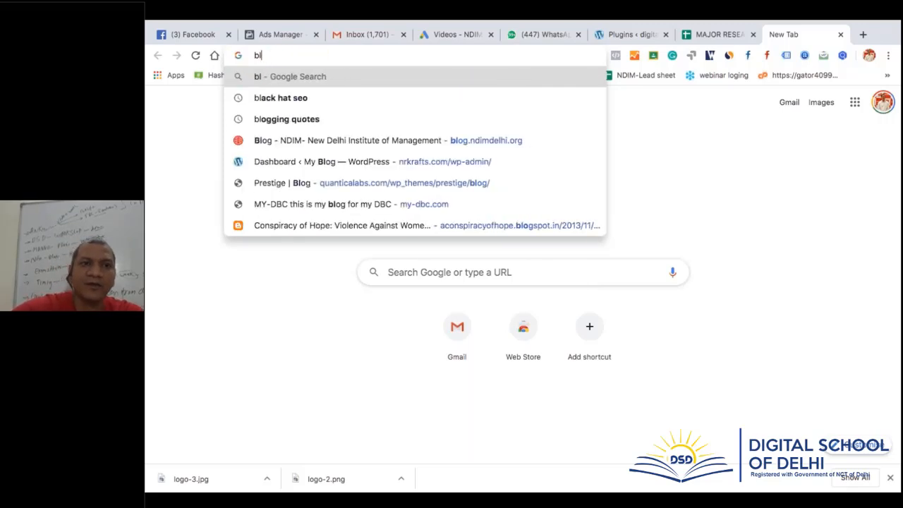
pyautogui.click(499, 270)
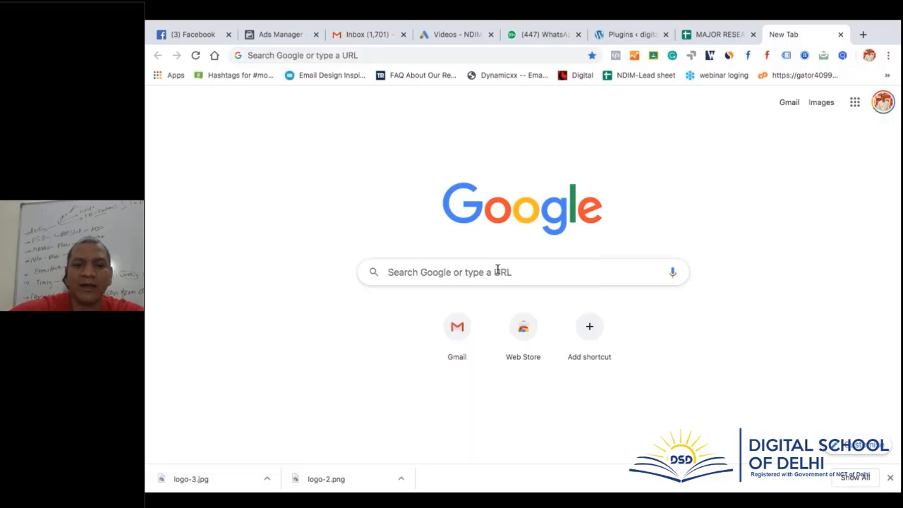
pyautogui.write('op 10')
pyautogui.press('BackSpace')
pyautogui.press('BackSpace')
pyautogui.press('BackSpace')
pyautogui.press('BackSpace')
pyautogui.press('BackSpace')
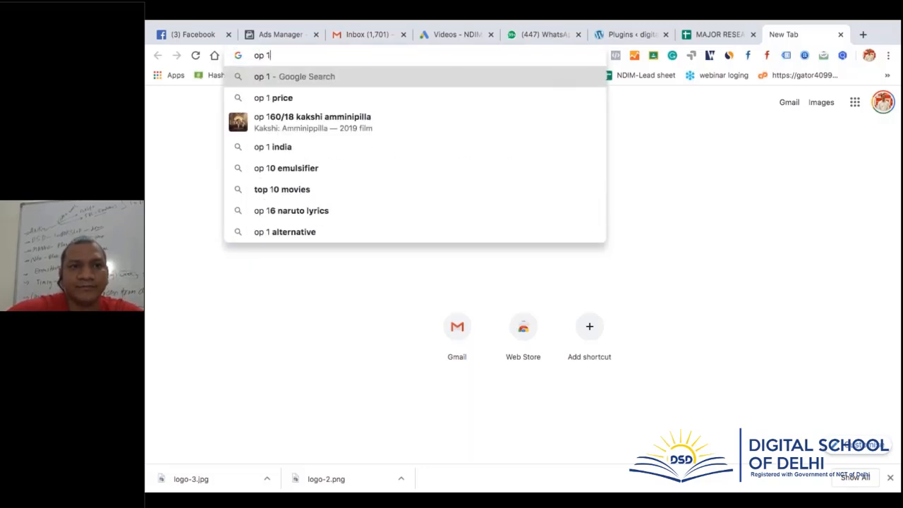
pyautogui.write('top 10')
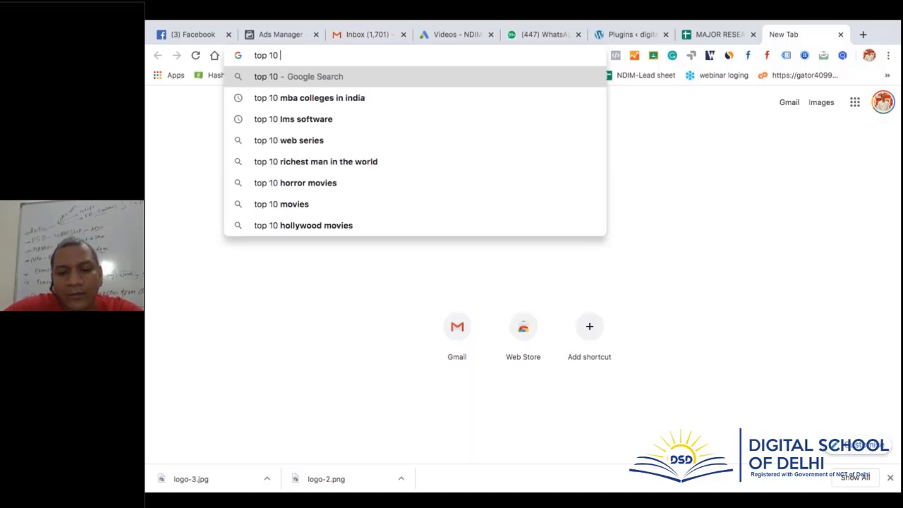
pyautogui.write(' wordpres')
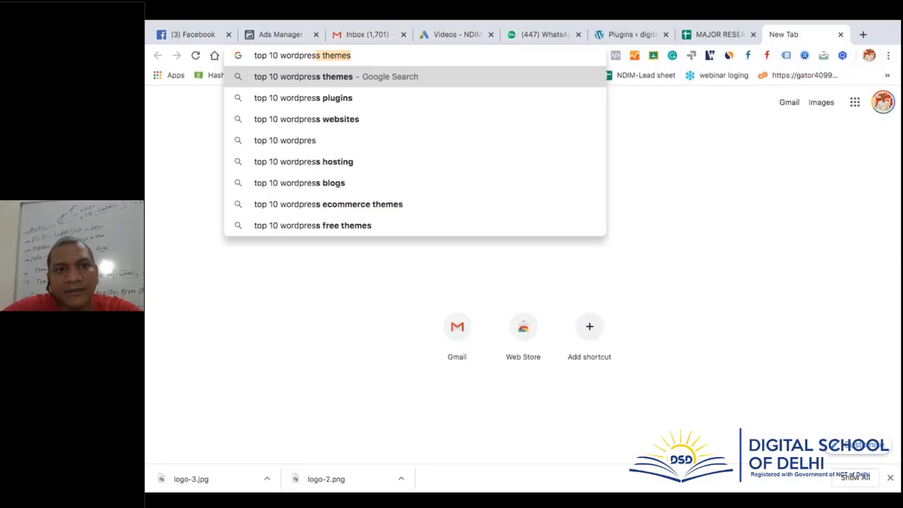
pyautogui.write('s')
pyautogui.press('Right')
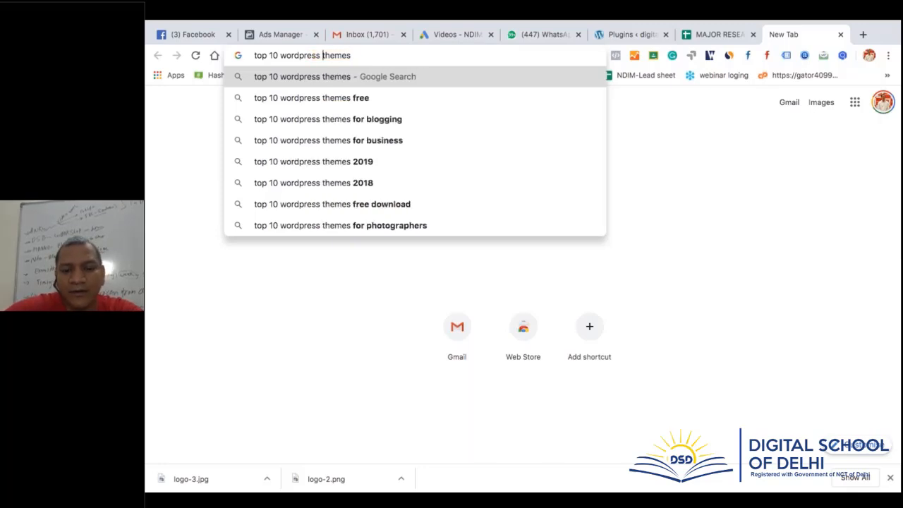
pyautogui.write('bloo')
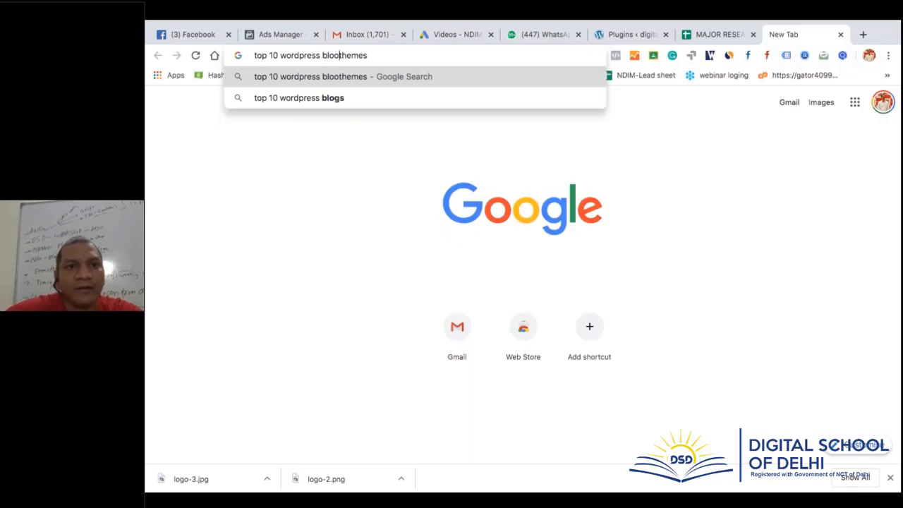
pyautogui.press('BackSpace')
pyautogui.write('gging')
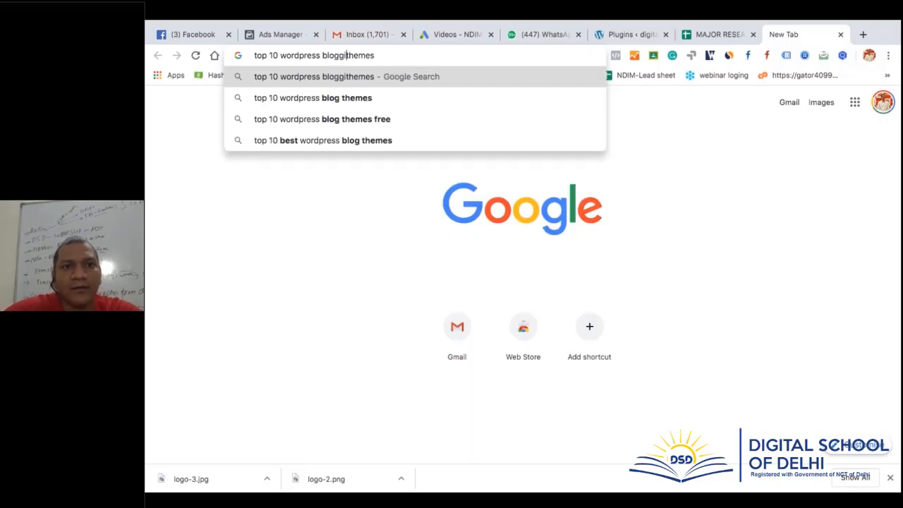
pyautogui.press('Return')
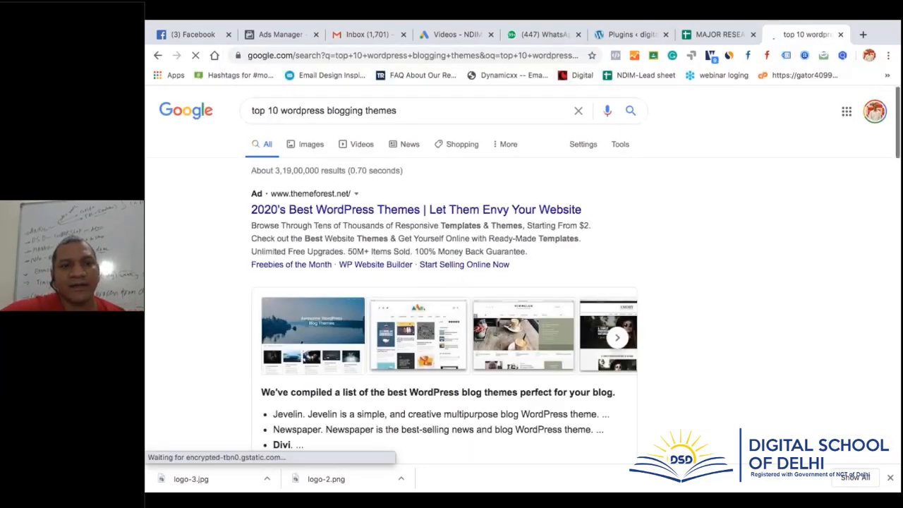
# Open the themeisle.com result '10+ Best Free WordPress Blog Themes for 2020'
pyautogui.scroll(-5, 445, 282)
pyautogui.scroll(-1, 316, 253)
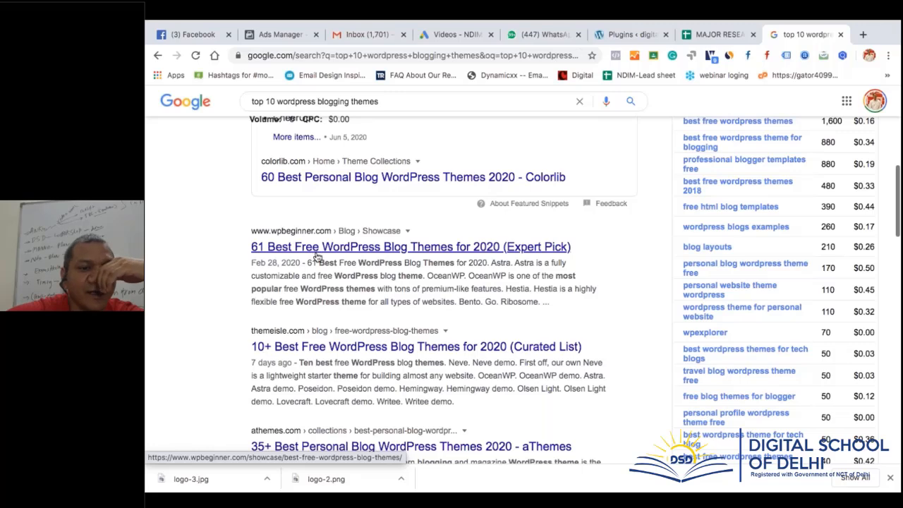
pyautogui.click(348, 348)
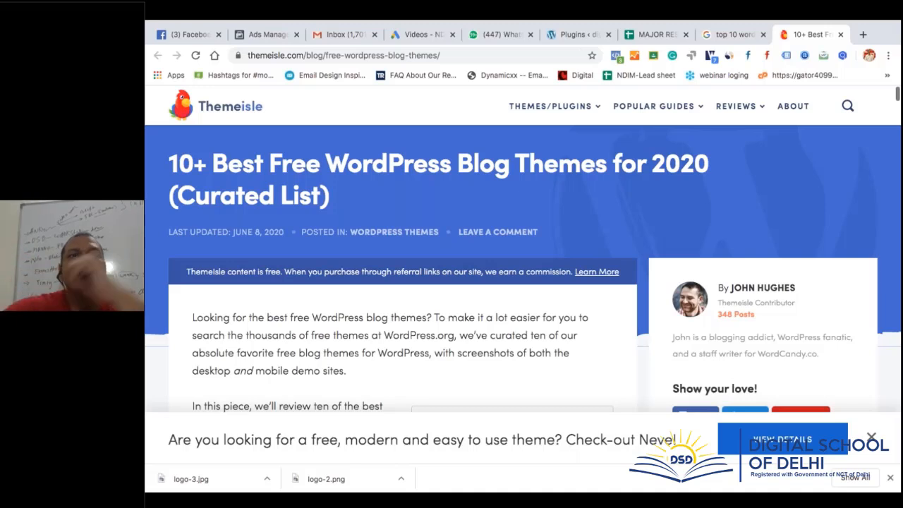
# Skim the article's themes from Neve to Olsen Light, then start a new blank tab
pyautogui.moveTo(596, 105)
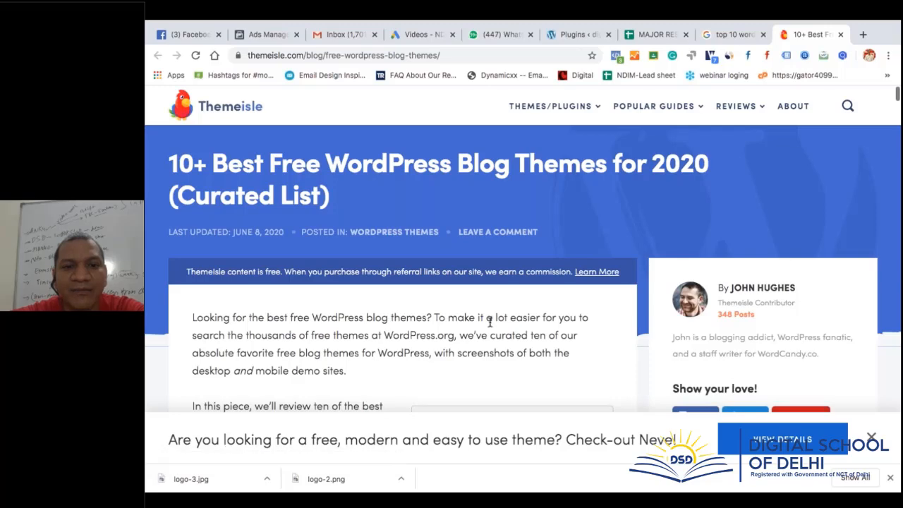
pyautogui.scroll(-6, 486, 318)
pyautogui.scroll(-7, 381, 279)
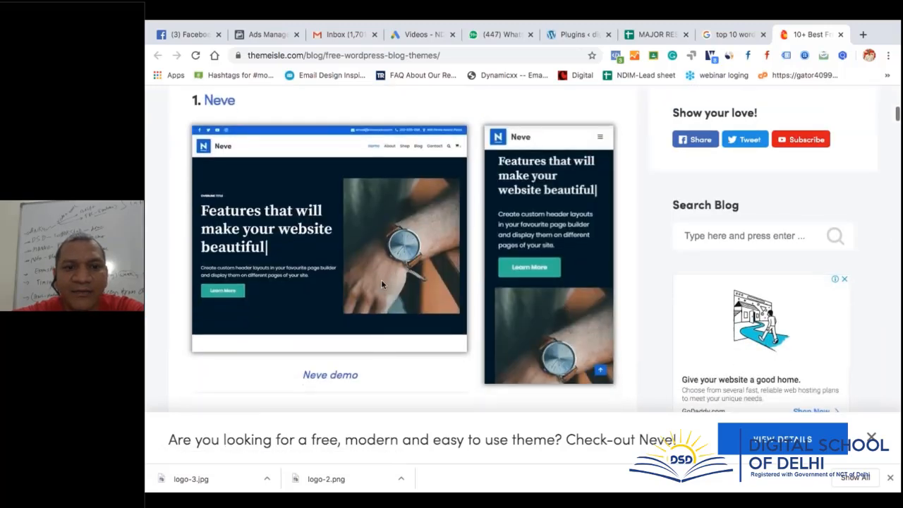
pyautogui.scroll(-8, 402, 249)
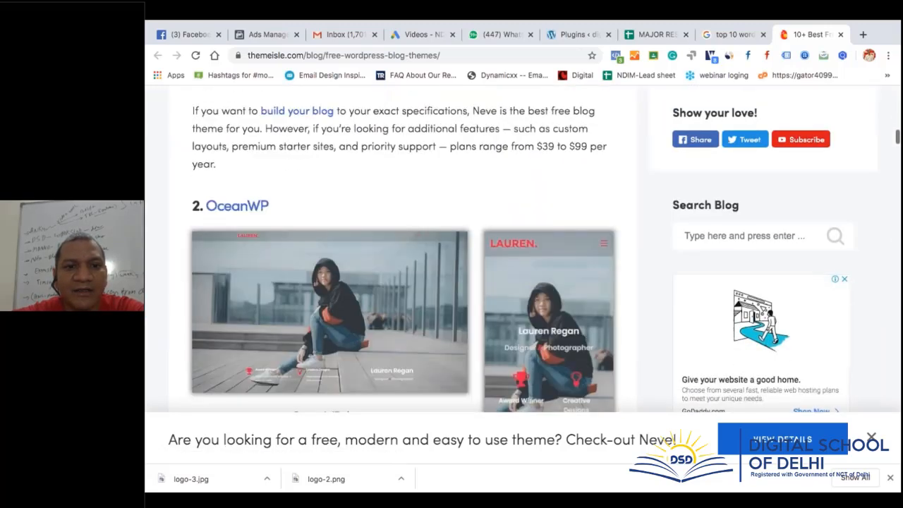
pyautogui.scroll(-8, 402, 251)
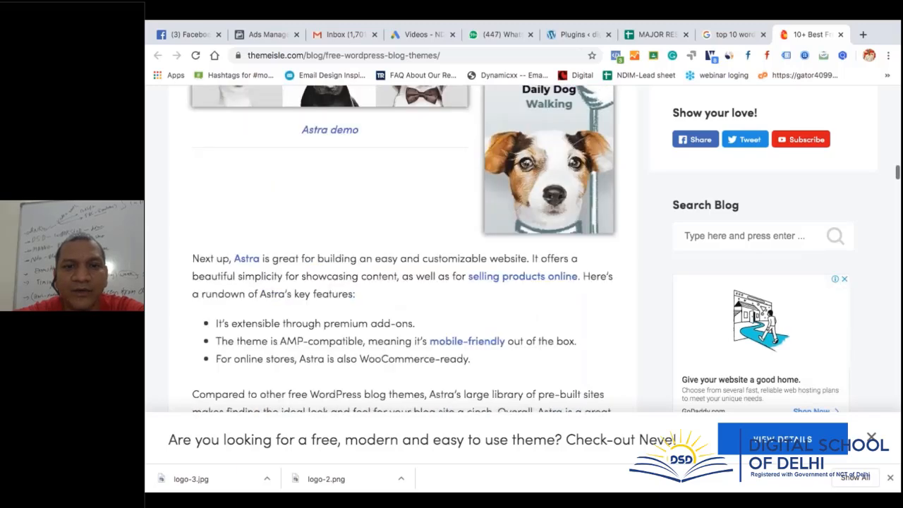
pyautogui.scroll(-8, 403, 249)
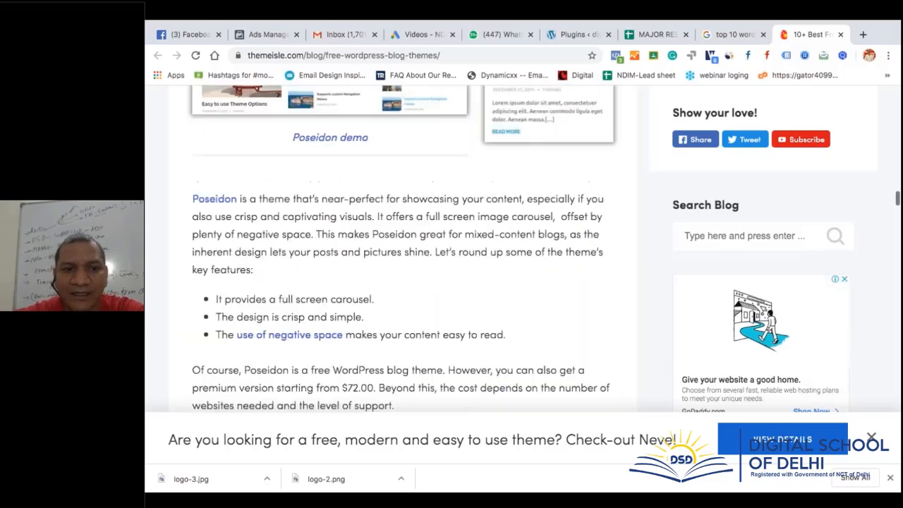
pyautogui.scroll(-4, 403, 249)
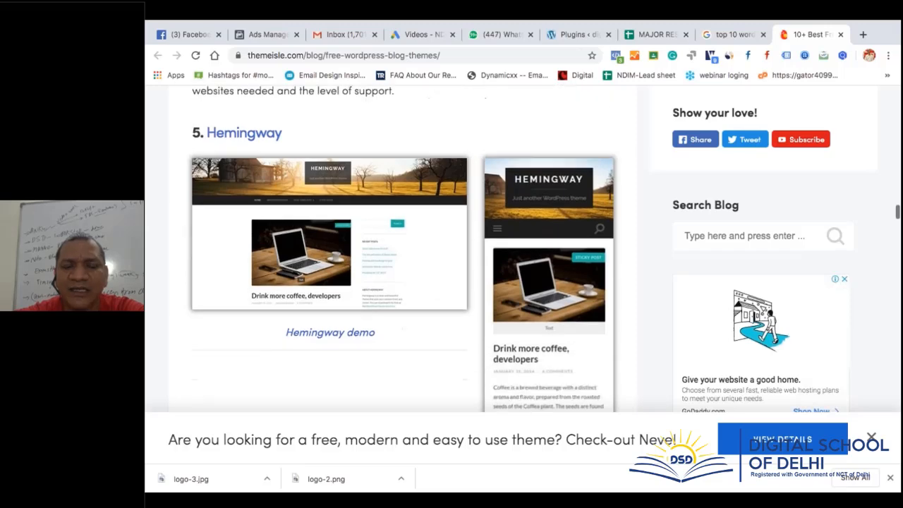
pyautogui.scroll(-4, 402, 249)
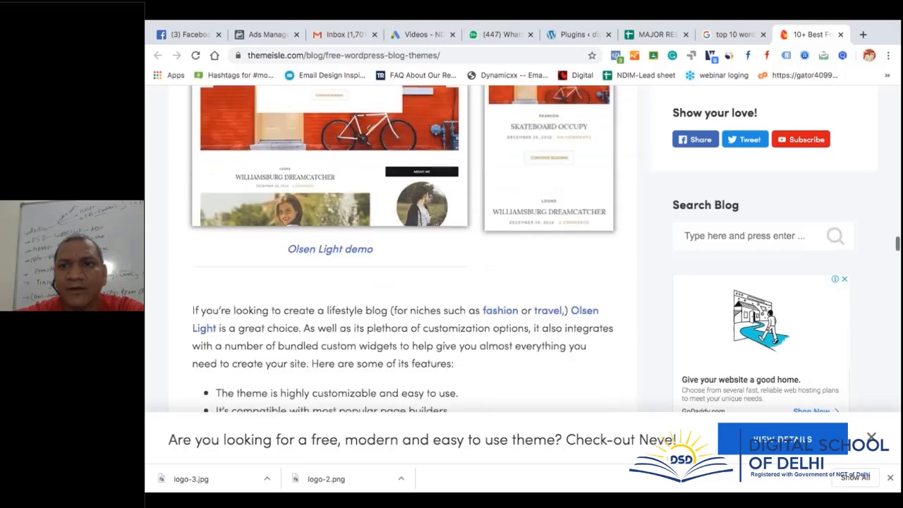
pyautogui.scroll(12, 403, 249)
pyautogui.hotkey('ctrl', 't')
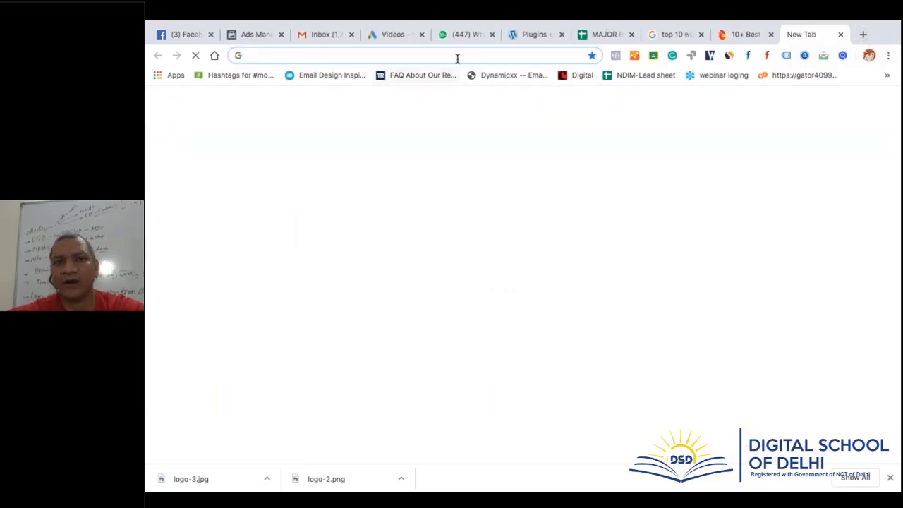
# Go to the themeforest.net homepage, trimming the autocompleted item path
pyautogui.click(456, 55)
pyautogui.write('the')
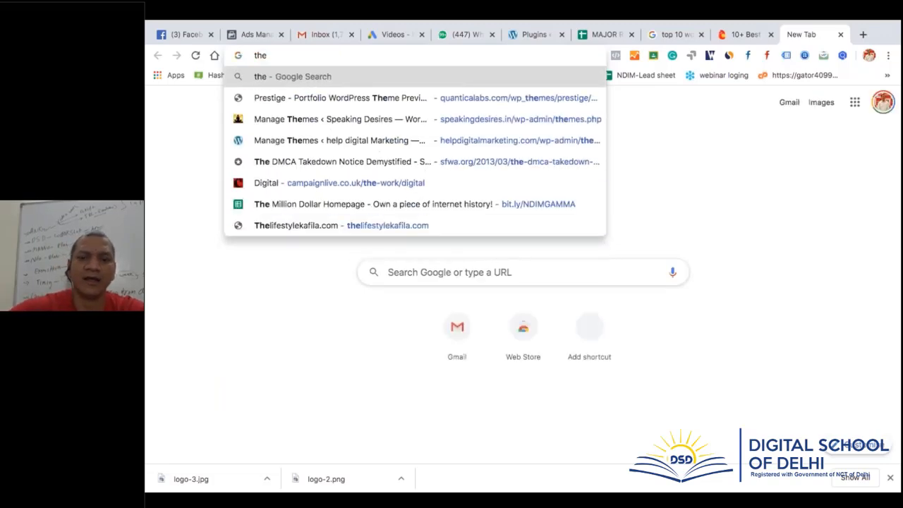
pyautogui.write('mefor')
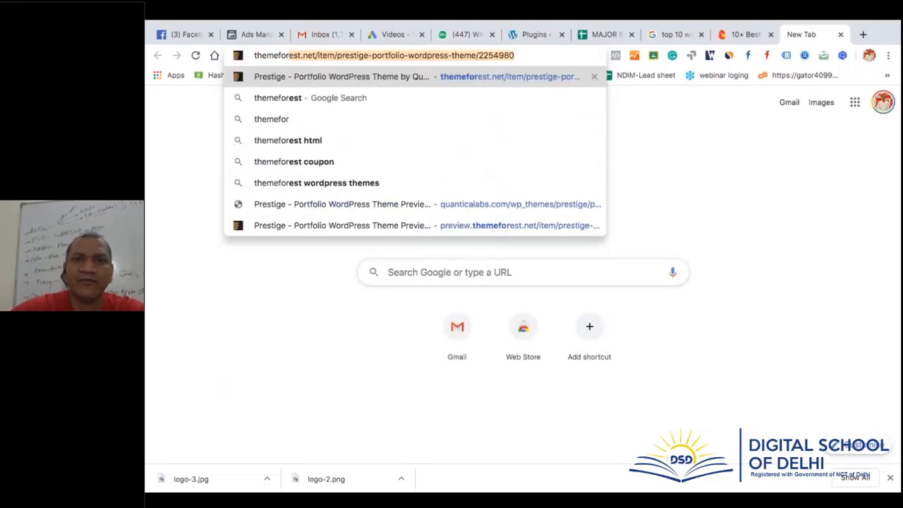
pyautogui.press('Right')
pyautogui.press('BackSpace')
pyautogui.press('BackSpace')
pyautogui.press('BackSpace')
pyautogui.press('BackSpace')
pyautogui.press('BackSpace')
pyautogui.press('BackSpace')
pyautogui.press('BackSpace')
pyautogui.press('BackSpace')
pyautogui.press('BackSpace')
pyautogui.press('BackSpace')
pyautogui.press('BackSpace')
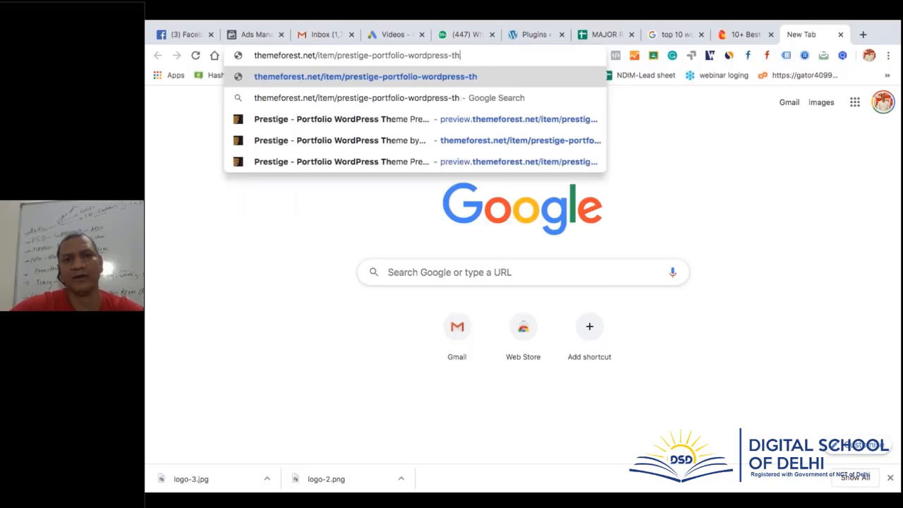
pyautogui.press('BackSpace')
pyautogui.press('BackSpace')
pyautogui.press('BackSpace')
pyautogui.press('BackSpace')
pyautogui.press('BackSpace')
pyautogui.press('BackSpace')
pyautogui.press('BackSpace')
pyautogui.press('BackSpace')
pyautogui.press('BackSpace')
pyautogui.press('BackSpace')
pyautogui.press('BackSpace')
pyautogui.press('BackSpace')
pyautogui.press('BackSpace')
pyautogui.press('BackSpace')
pyautogui.press('BackSpace')
pyautogui.press('BackSpace')
pyautogui.press('BackSpace')
pyautogui.press('BackSpace')
pyautogui.press('BackSpace')
pyautogui.press('BackSpace')
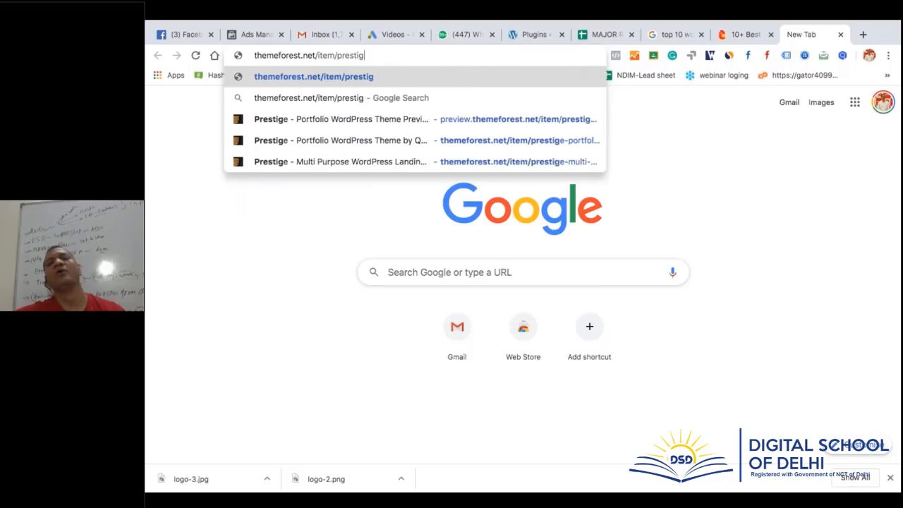
pyautogui.press('BackSpace')
pyautogui.press('BackSpace')
pyautogui.press('BackSpace')
pyautogui.press('BackSpace')
pyautogui.press('BackSpace')
pyautogui.press('BackSpace')
pyautogui.press('BackSpace')
pyautogui.press('BackSpace')
pyautogui.press('BackSpace')
pyautogui.press('BackSpace')
pyautogui.press('BackSpace')
pyautogui.press('BackSpace')
pyautogui.press('BackSpace')
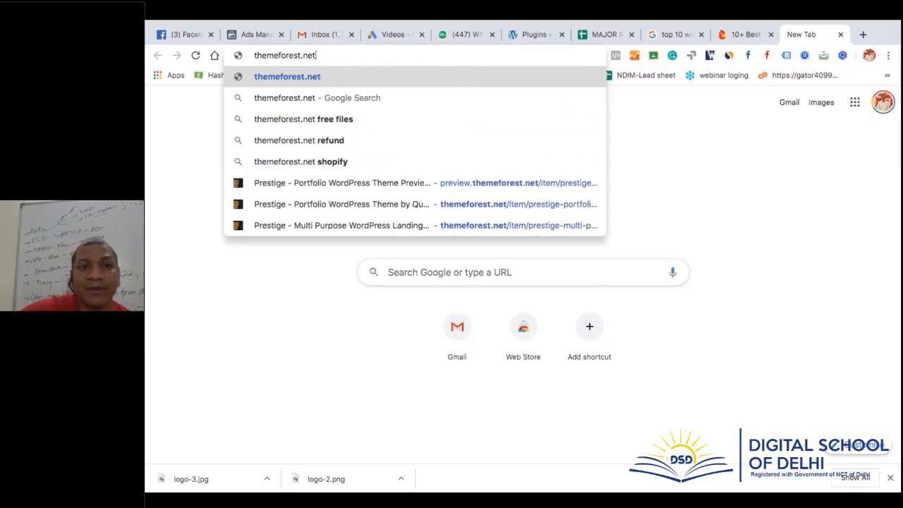
pyautogui.press('Return')
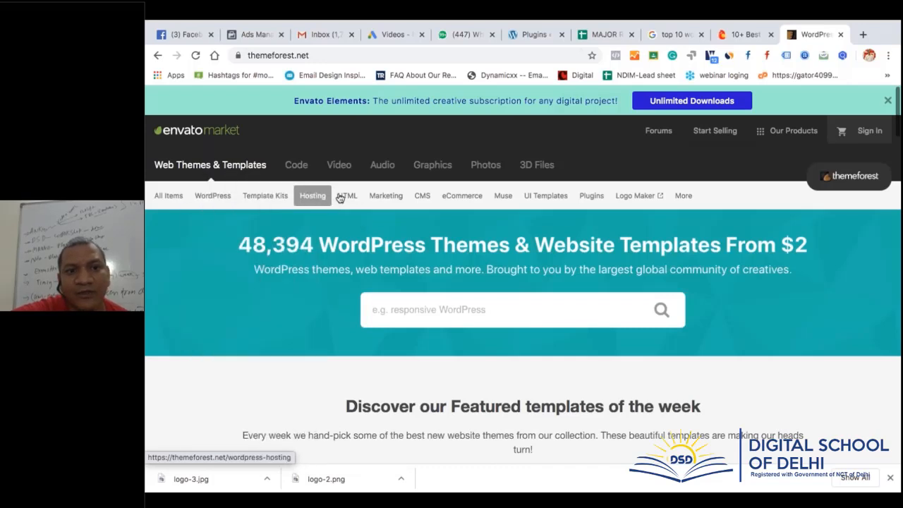
# Open ThemeForest's WordPress > Blog / Magazine category from the category bar
pyautogui.moveTo(351, 197)
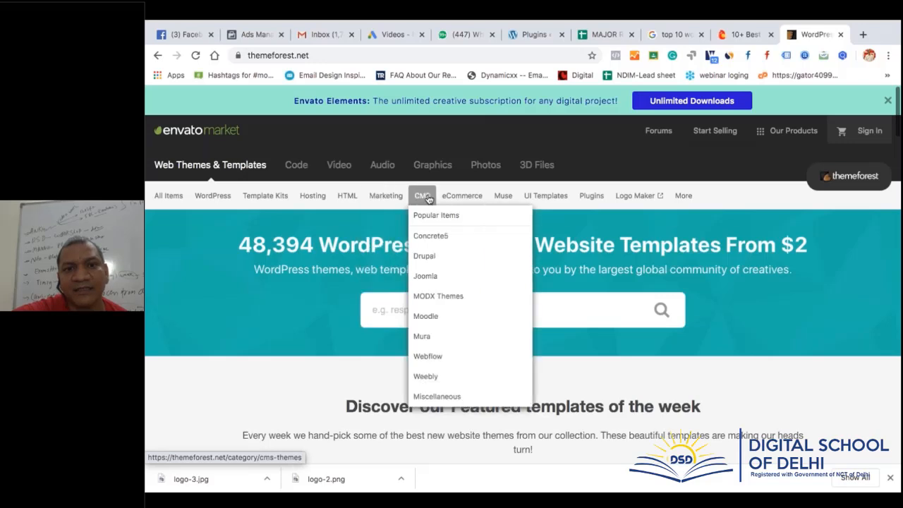
pyautogui.moveTo(458, 200)
pyautogui.moveTo(542, 202)
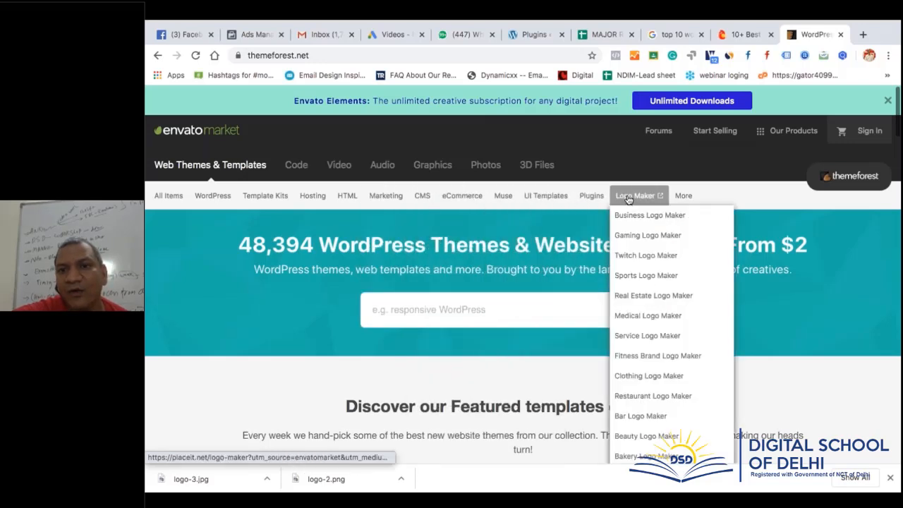
pyautogui.moveTo(684, 202)
pyautogui.moveTo(643, 200)
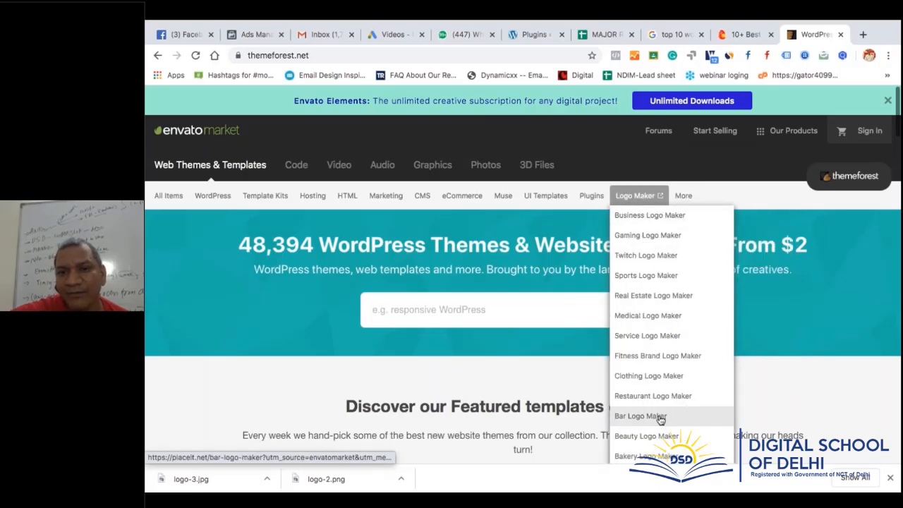
pyautogui.scroll(-2, 649, 212)
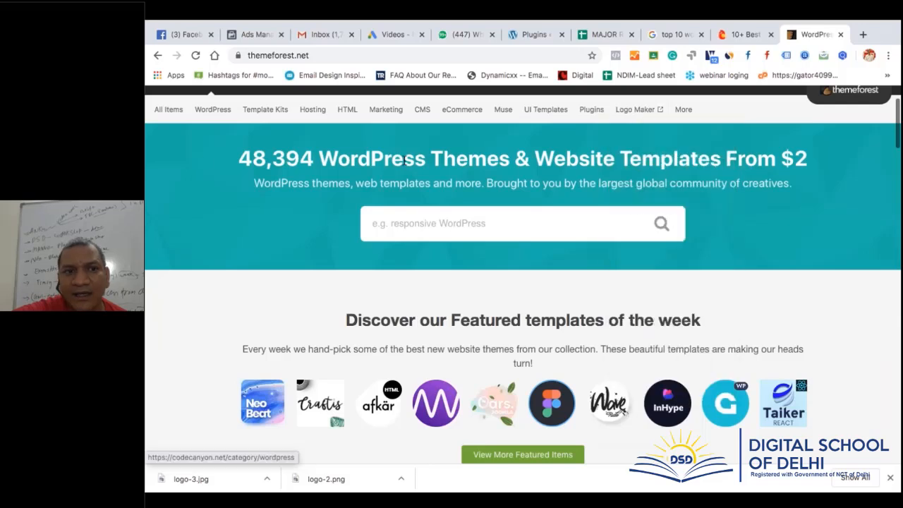
pyautogui.scroll(1, 251, 171)
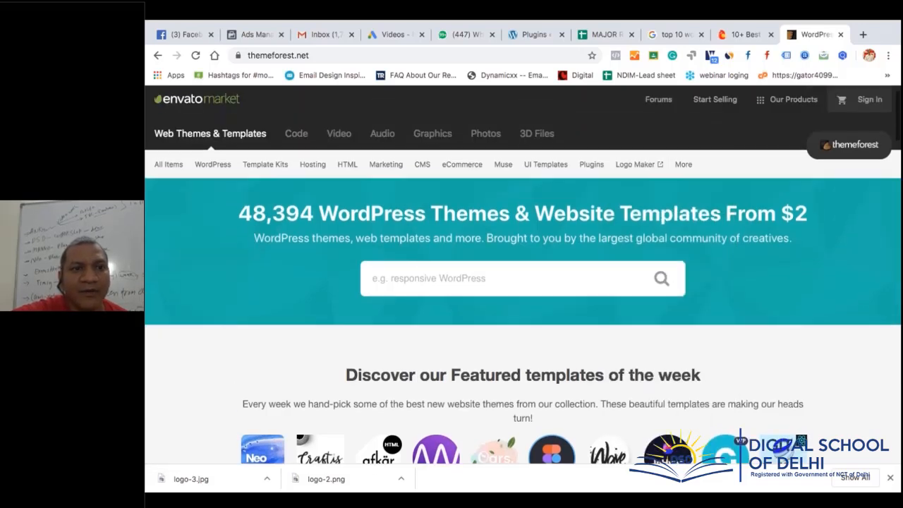
pyautogui.moveTo(214, 170)
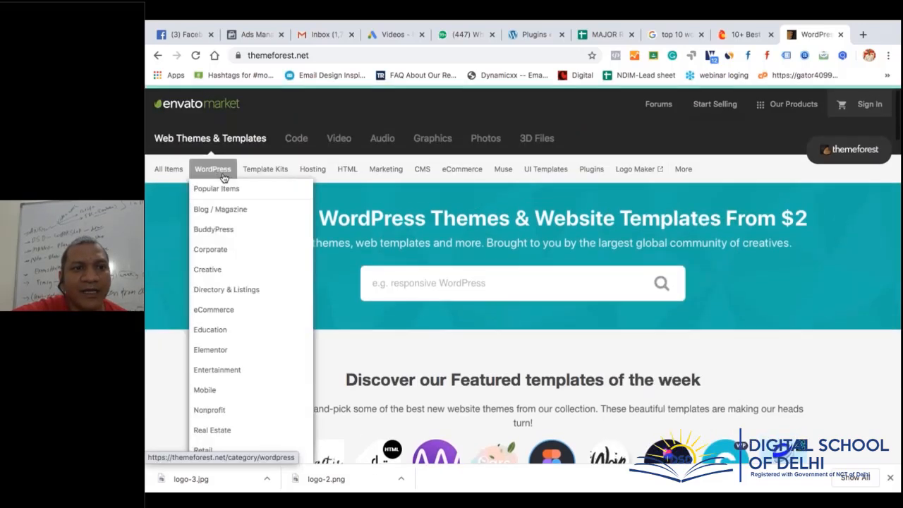
pyautogui.click(216, 212)
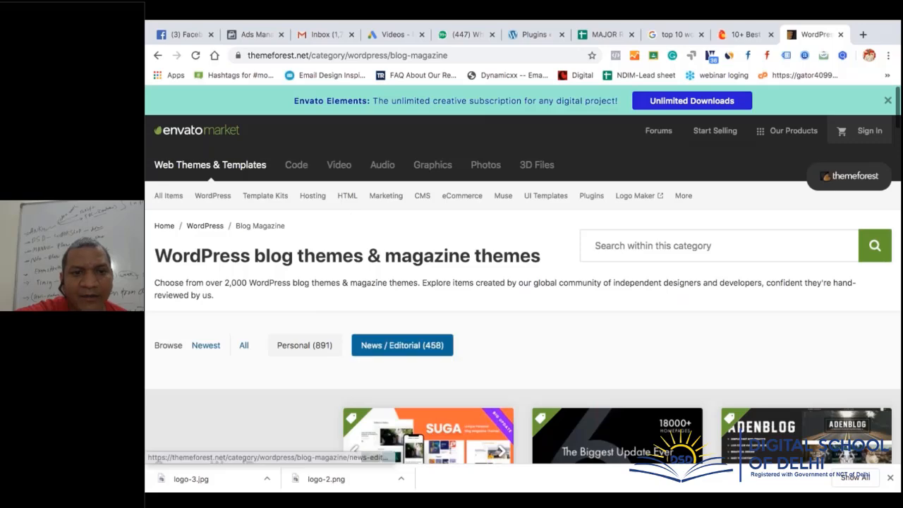
# Scroll to New bestsellers and open the Sitka - Modern WordPress Blog Theme page ($59)
pyautogui.scroll(-2, 402, 345)
pyautogui.scroll(1, 405, 395)
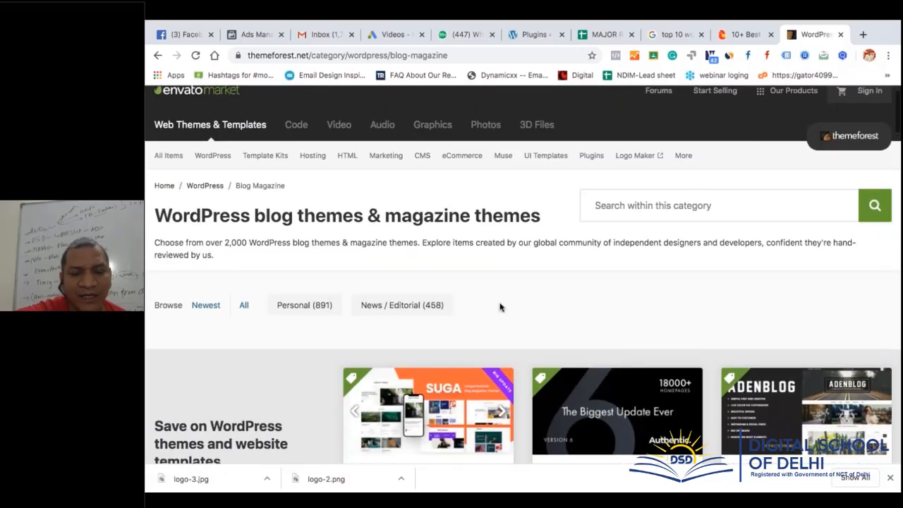
pyautogui.scroll(-5, 500, 307)
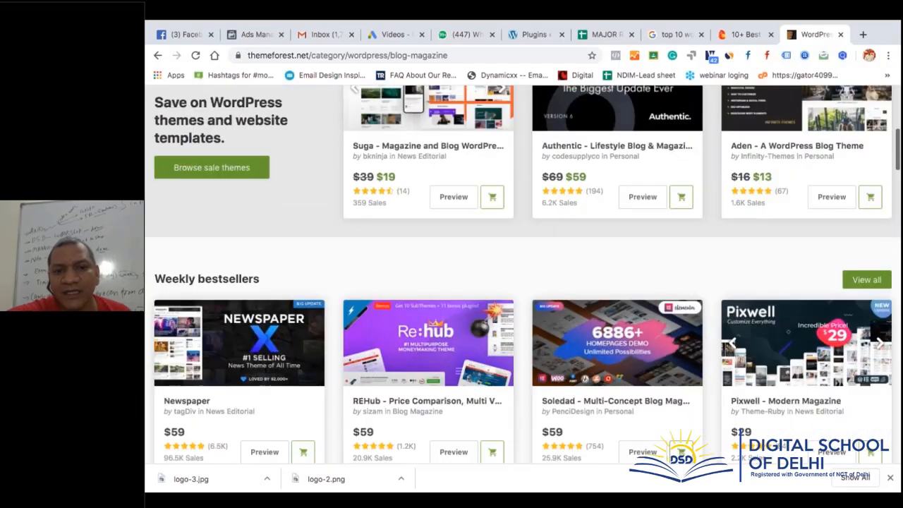
pyautogui.scroll(-1, 423, 296)
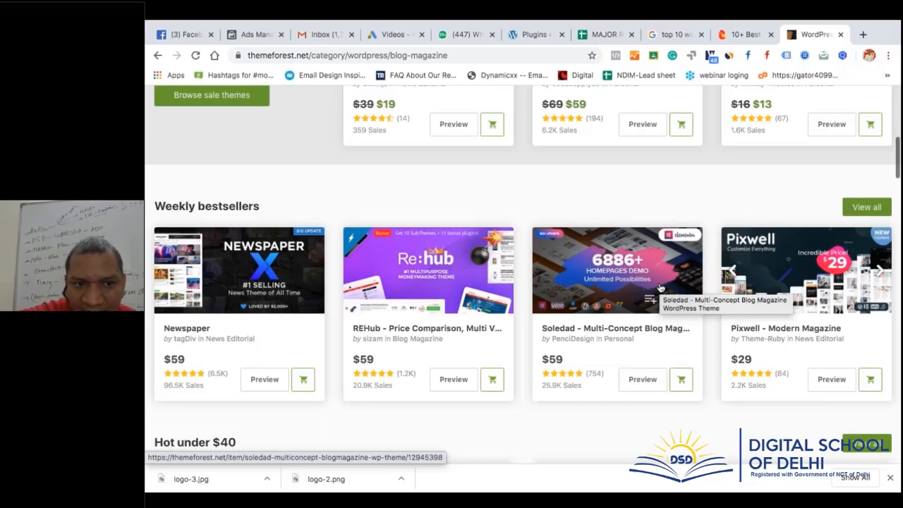
pyautogui.scroll(-4, 659, 287)
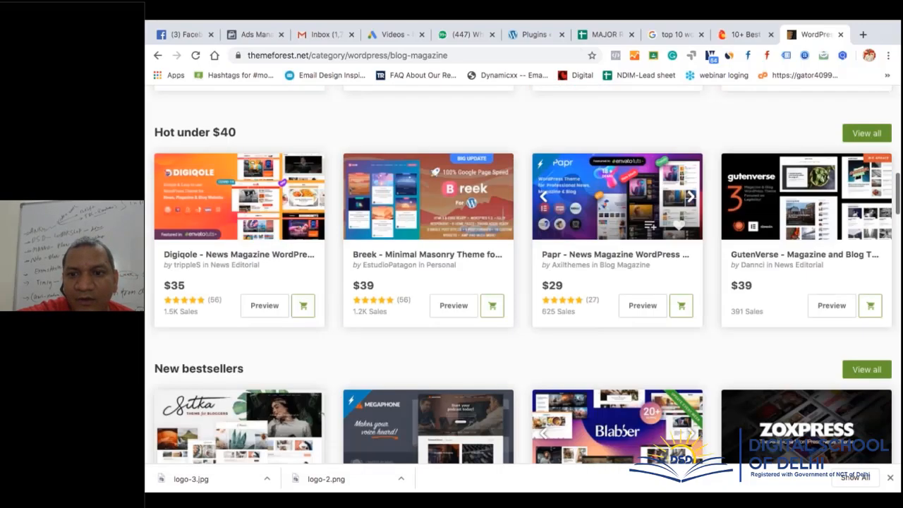
pyautogui.scroll(-2, 659, 288)
pyautogui.scroll(1, 659, 287)
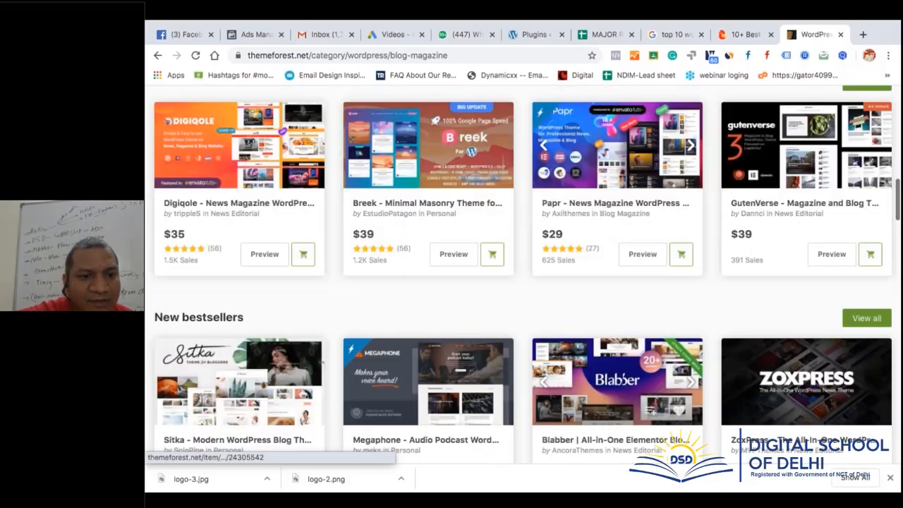
pyautogui.scroll(-1, 282, 352)
pyautogui.click(262, 342)
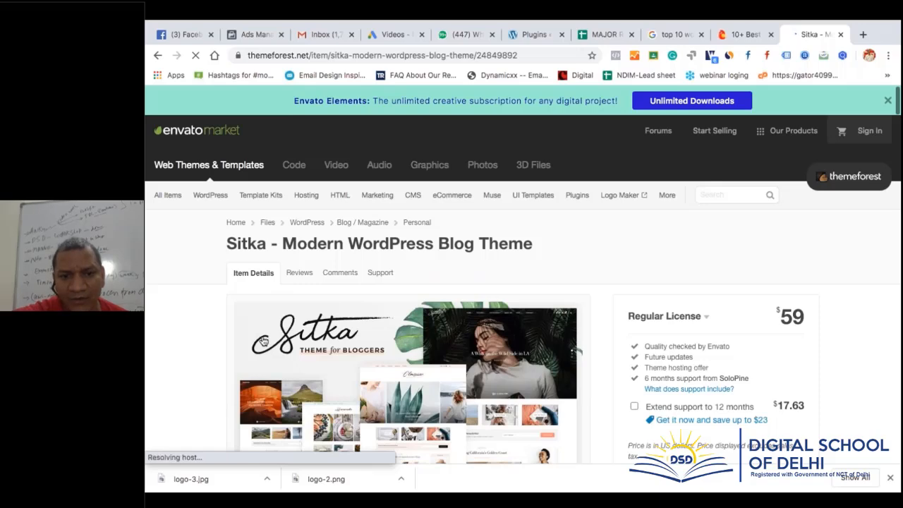
# Launch Sitka's Live Preview and remove the ThemeForest preview frame
pyautogui.scroll(-3, 268, 346)
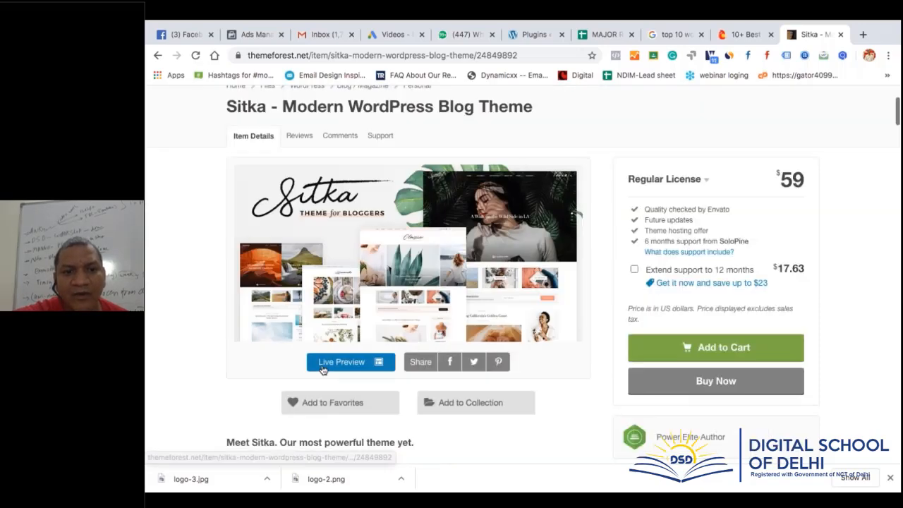
pyautogui.click(351, 365)
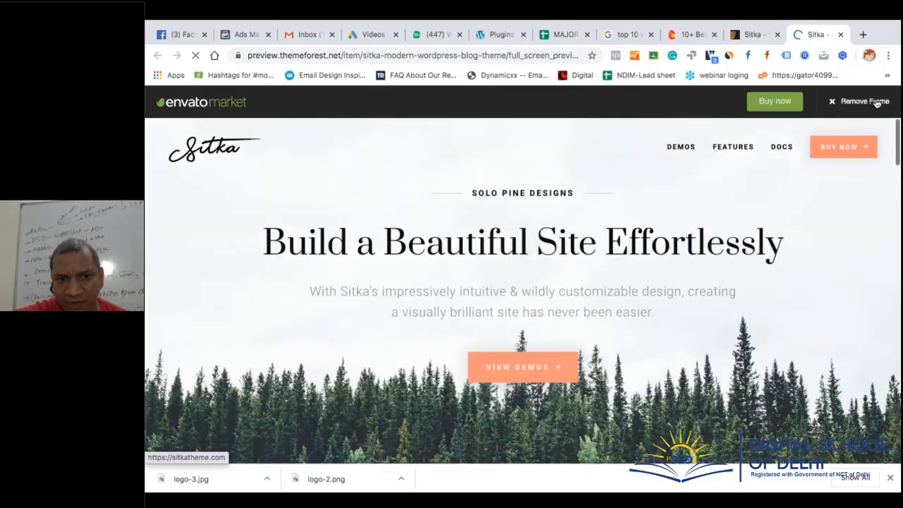
pyautogui.click(876, 103)
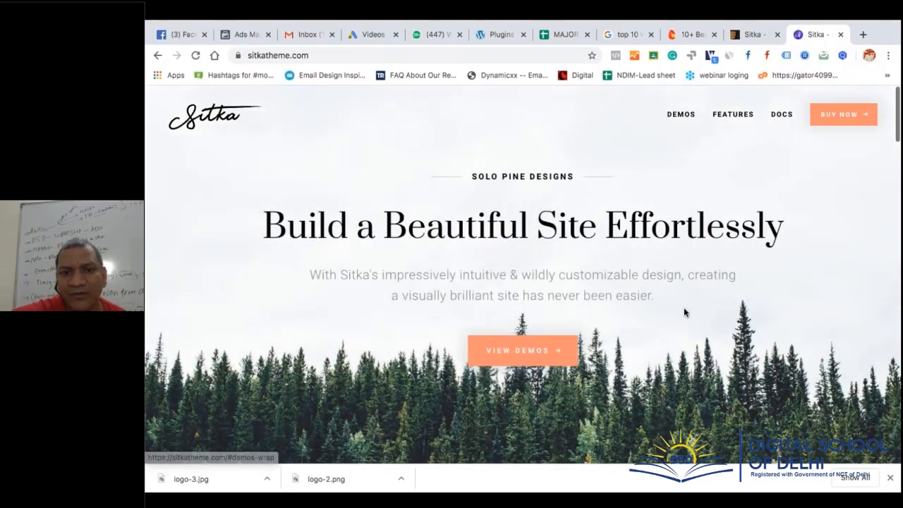
# Open the Main demo from the Sitka 1-Click Demos list
pyautogui.scroll(-3, 684, 307)
pyautogui.scroll(-3, 683, 307)
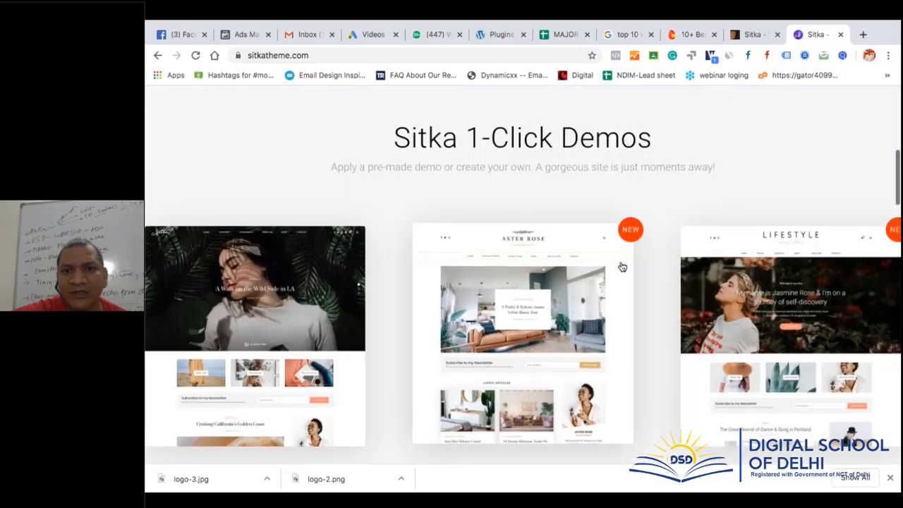
pyautogui.scroll(-2, 276, 220)
pyautogui.click(277, 219)
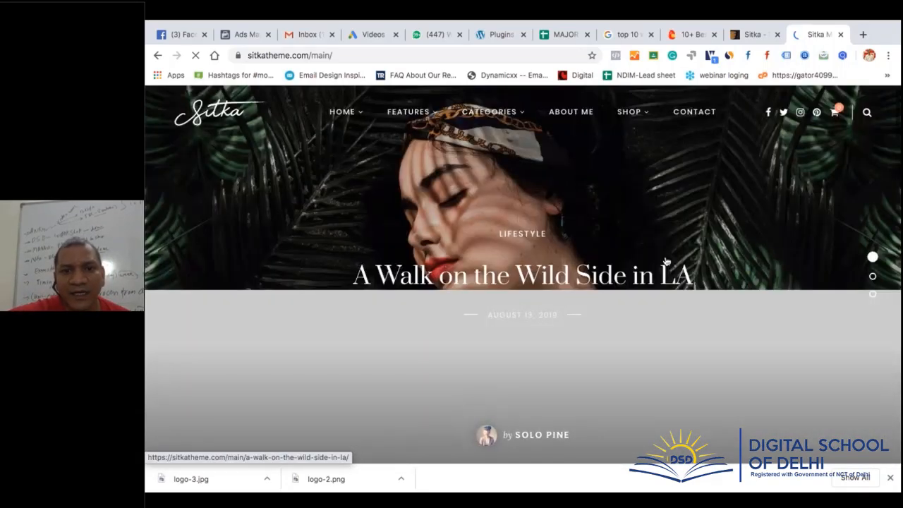
# View the demo's Home 2 and then Home 4 layouts from the HOME menu
pyautogui.moveTo(352, 111)
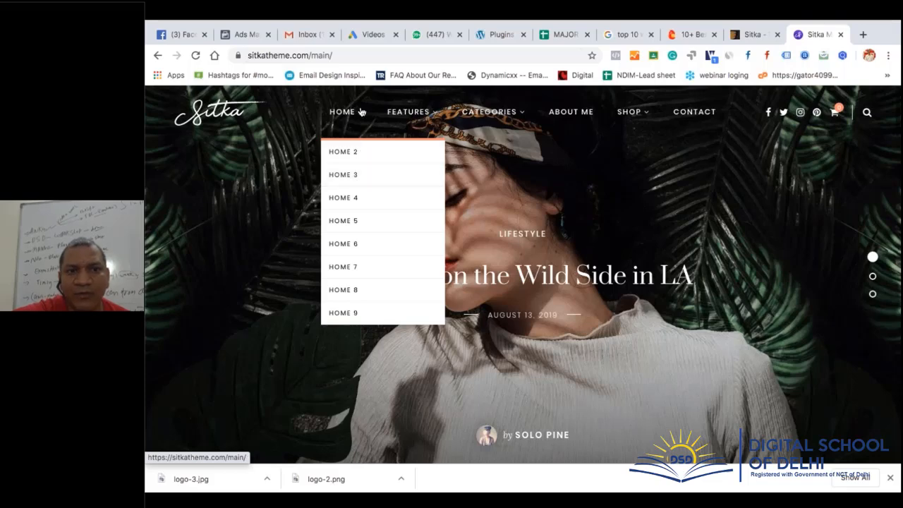
pyautogui.click(359, 152)
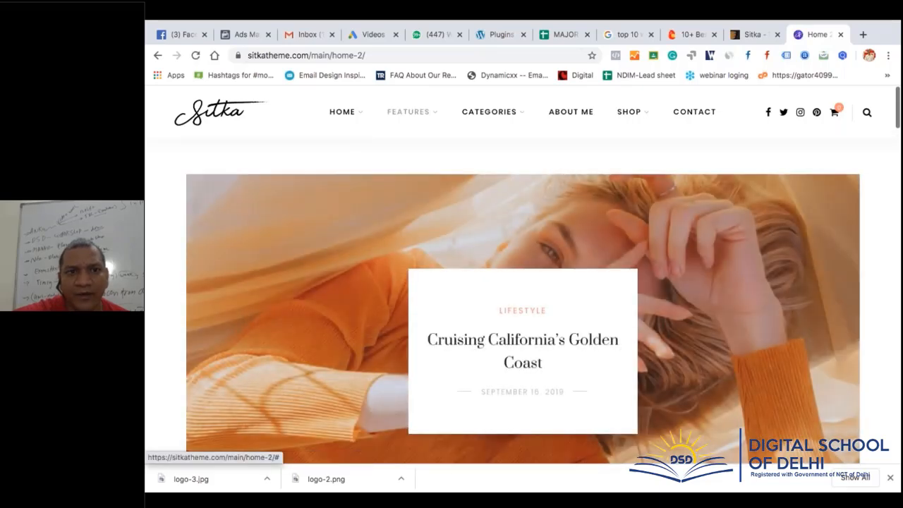
pyautogui.moveTo(361, 117)
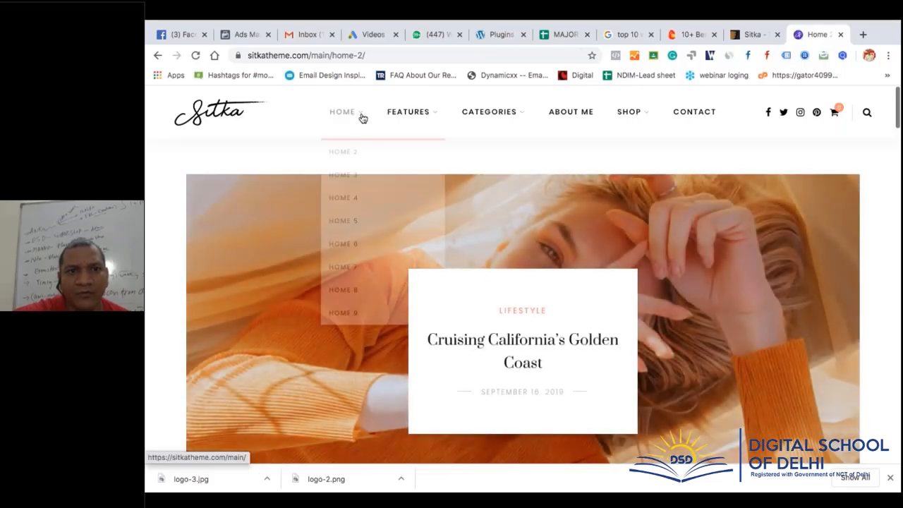
pyautogui.click(366, 196)
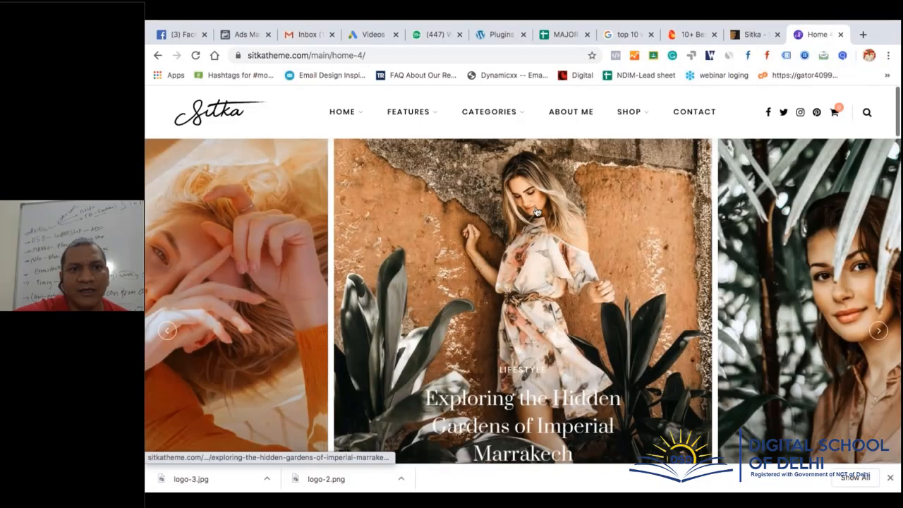
# Switch to Home 6 and scroll through its 'Cruising California's Golden Coast' page
pyautogui.moveTo(342, 111)
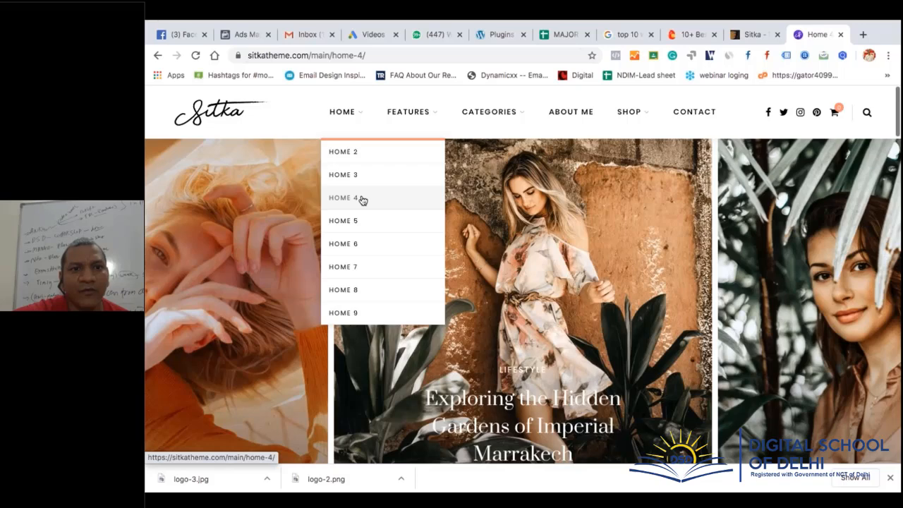
pyautogui.click(367, 243)
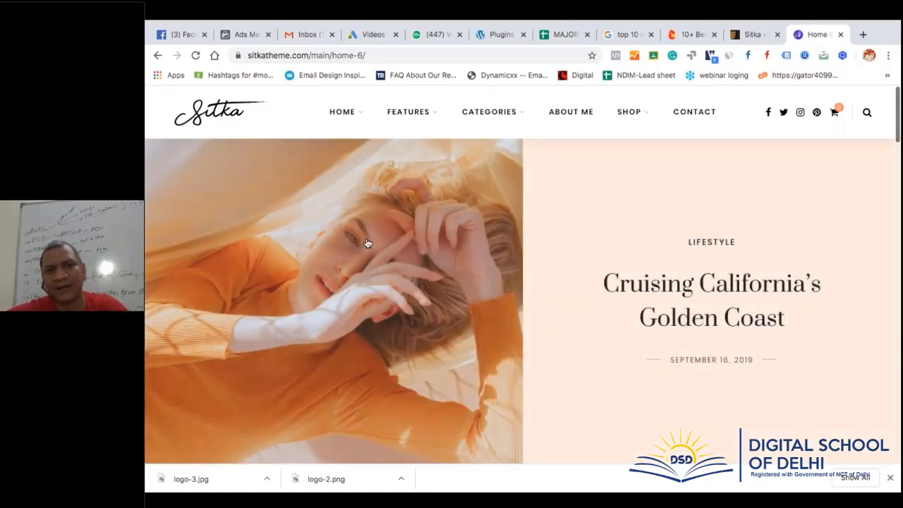
pyautogui.scroll(-6, 545, 308)
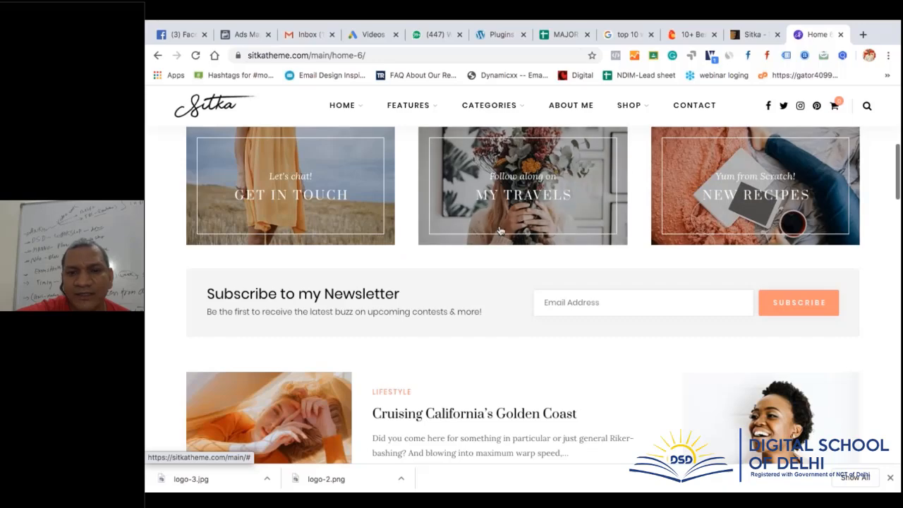
pyautogui.scroll(-10, 607, 337)
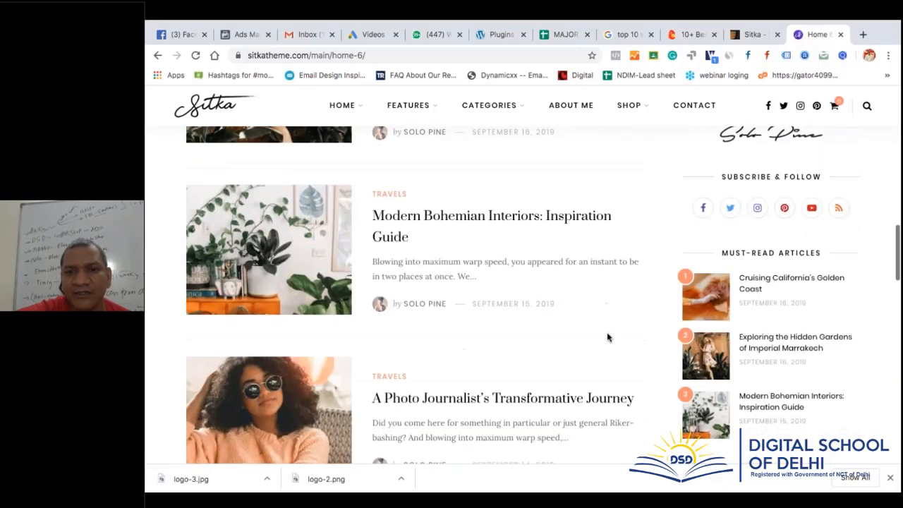
pyautogui.scroll(15, 522, 296)
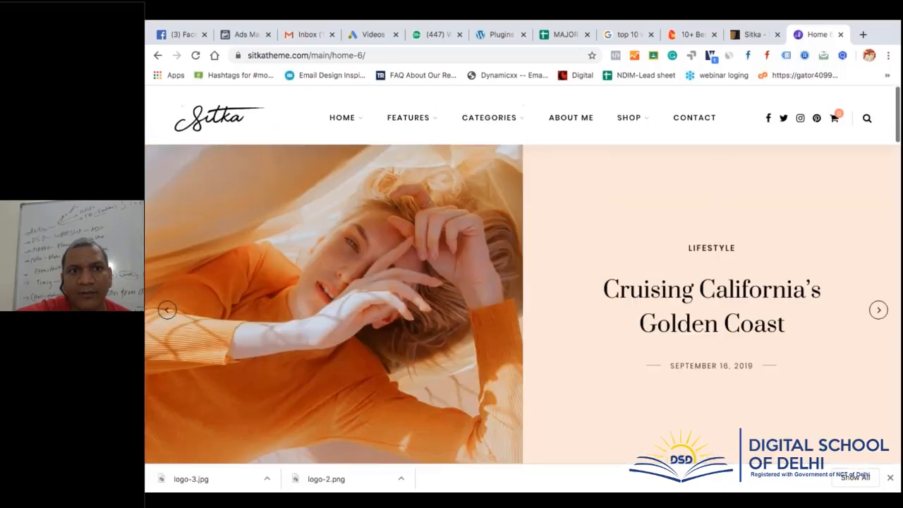
# Read through the 'Modern Bohemian Interiors: Inspiration Guide' post and scroll back up
pyautogui.moveTo(412, 122)
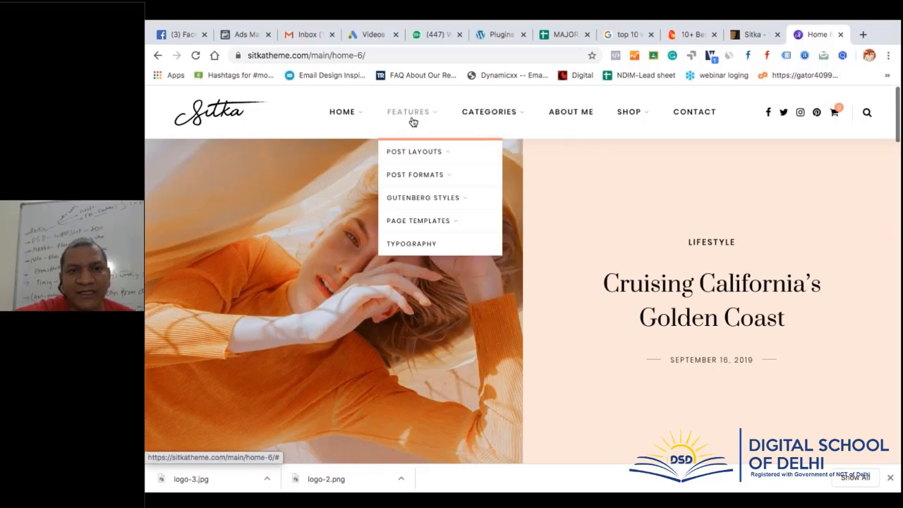
pyautogui.moveTo(414, 151)
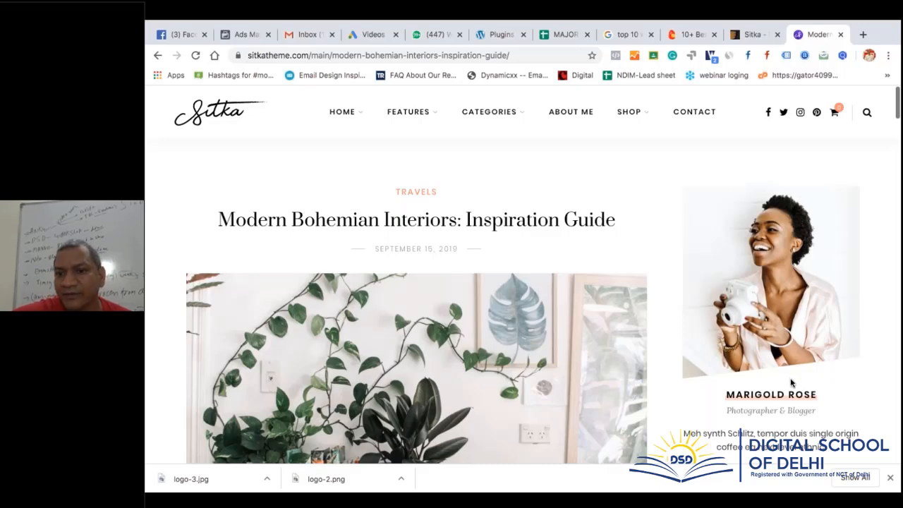
pyautogui.scroll(-3, 578, 331)
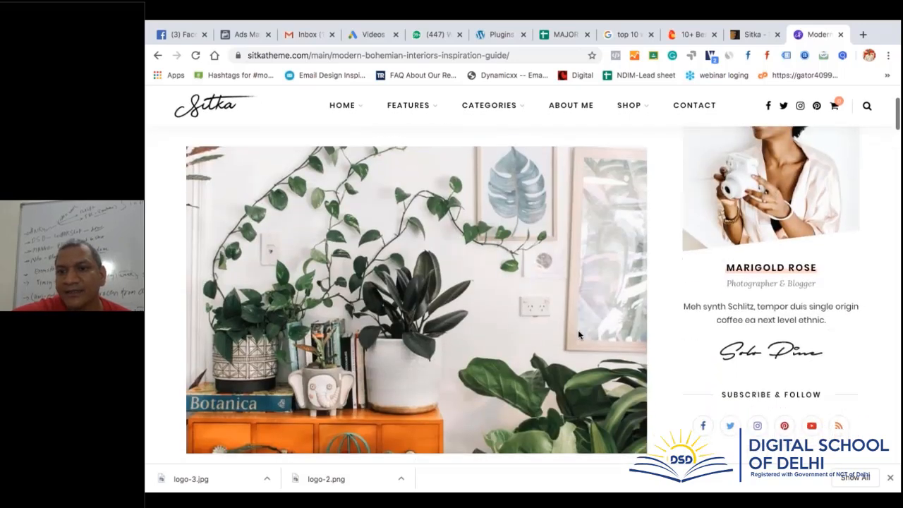
pyautogui.scroll(-4, 578, 333)
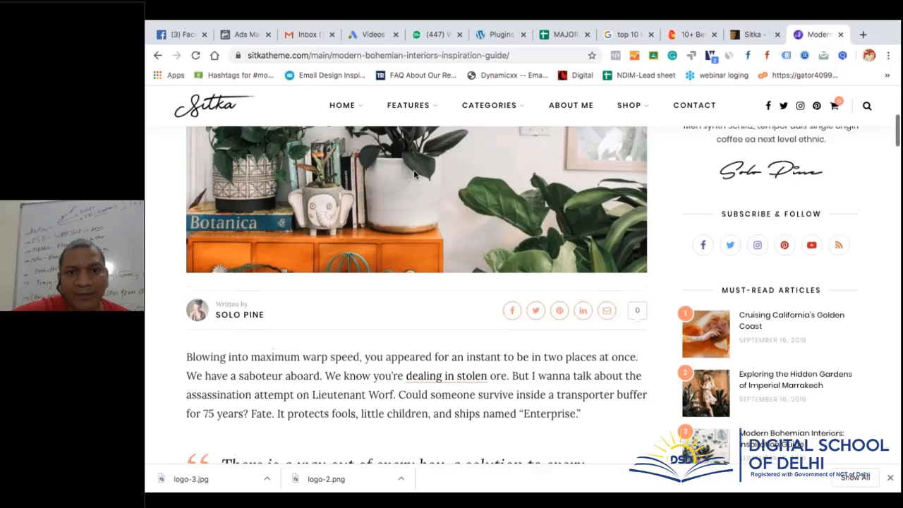
pyautogui.scroll(2, 451, 226)
pyautogui.scroll(-3, 496, 277)
pyautogui.scroll(-2, 495, 276)
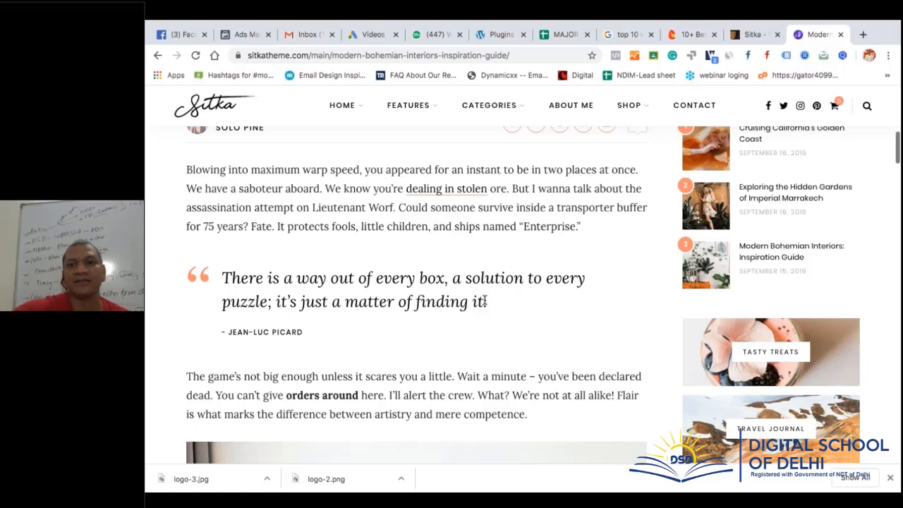
pyautogui.scroll(3, 775, 267)
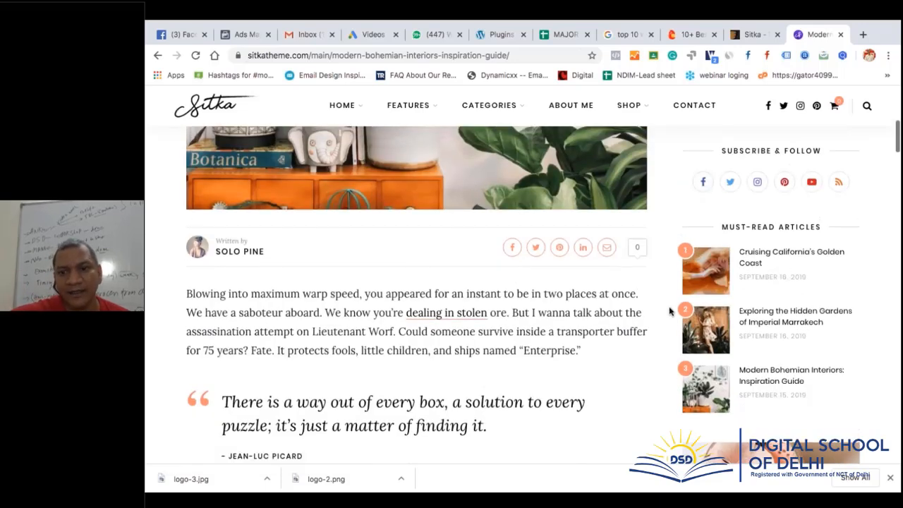
pyautogui.scroll(-4, 670, 311)
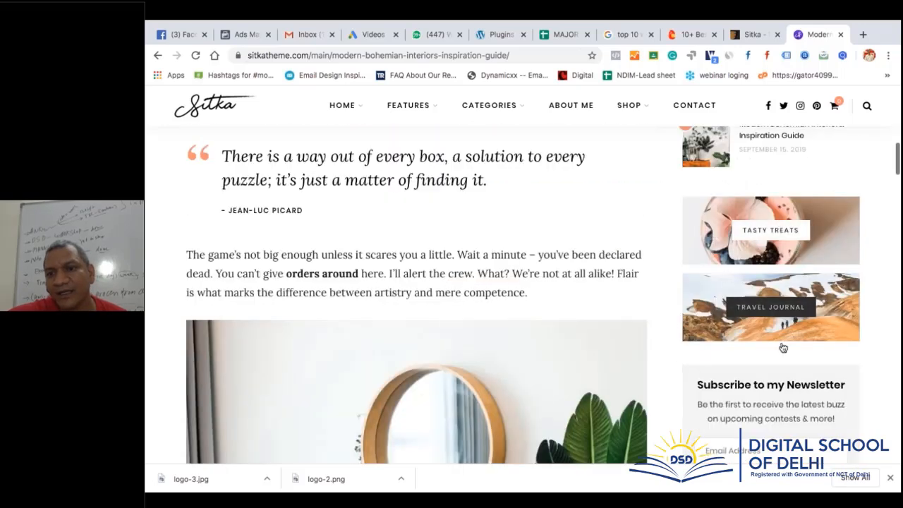
pyautogui.scroll(-4, 788, 384)
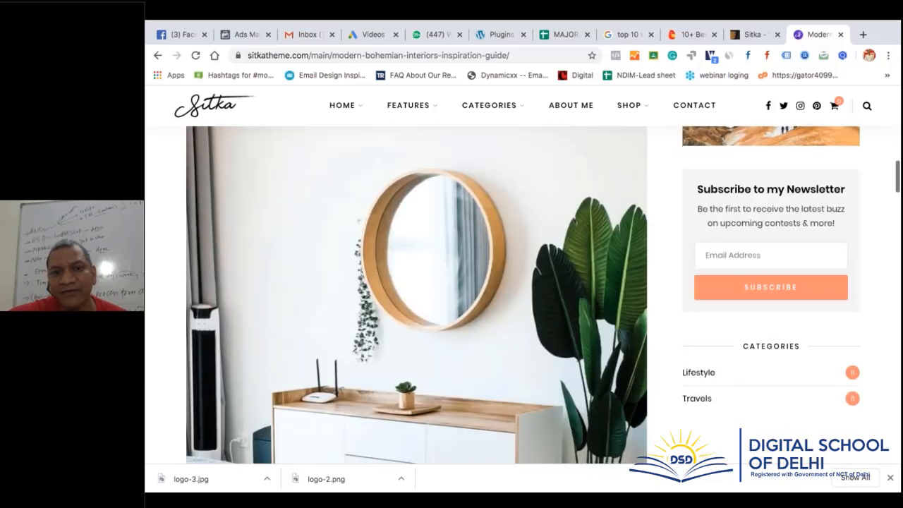
pyautogui.scroll(-3, 788, 384)
pyautogui.scroll(-10, 411, 242)
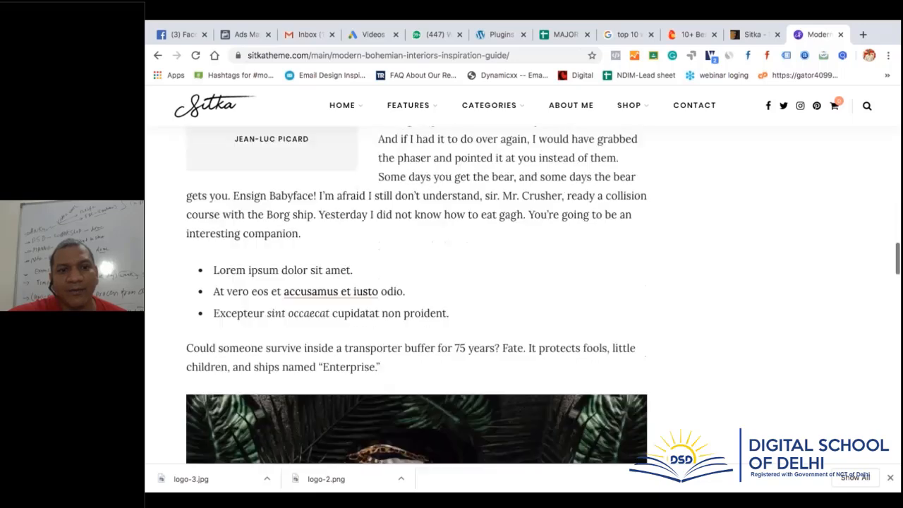
pyautogui.scroll(20, 411, 242)
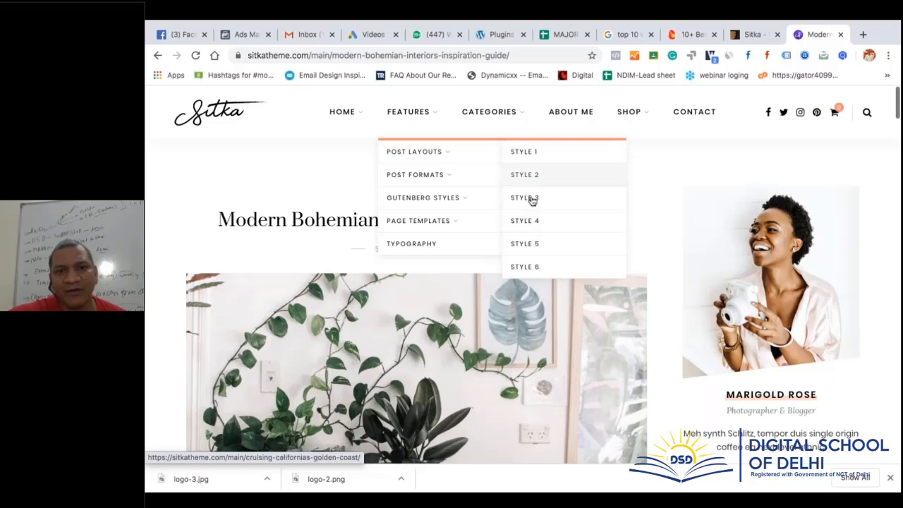
# Open the Style 3 post layout, 'A Post-Modern Design Retrospective', and start reading
pyautogui.click(530, 205)
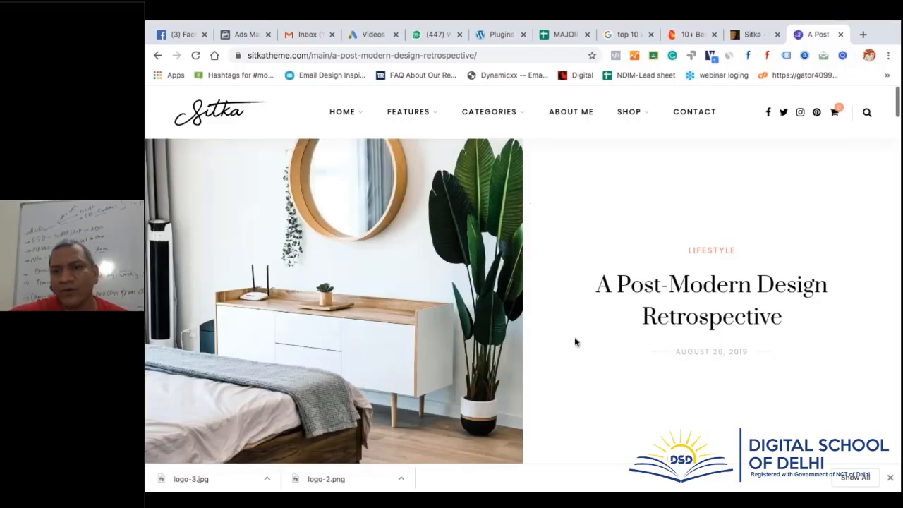
pyautogui.scroll(-10, 574, 342)
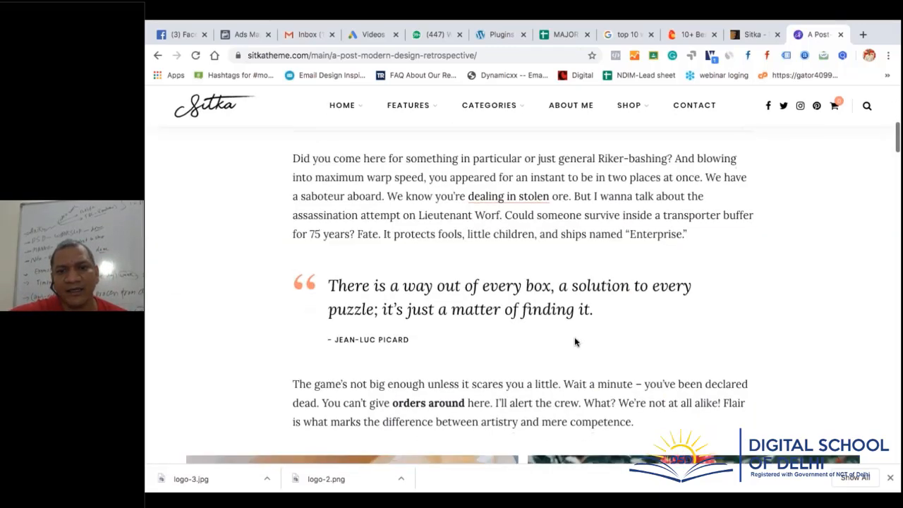
pyautogui.scroll(-10, 574, 341)
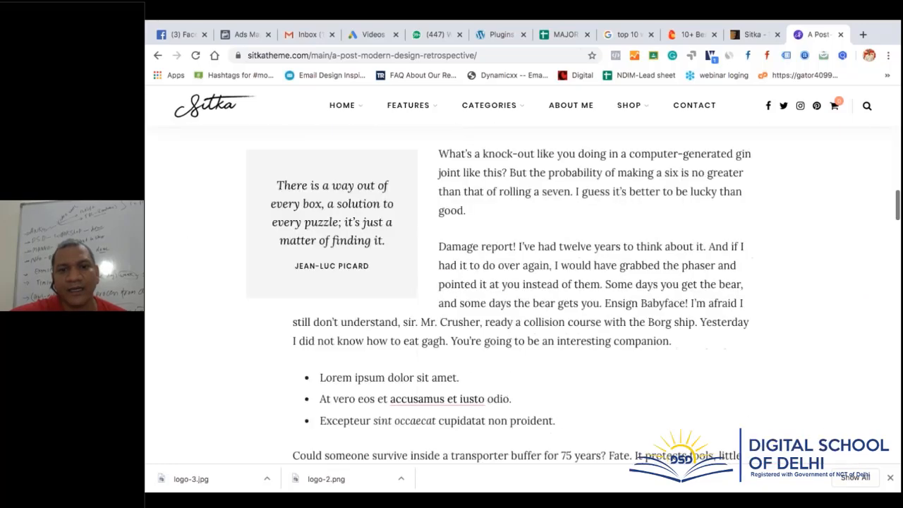
pyautogui.scroll(-10, 522, 297)
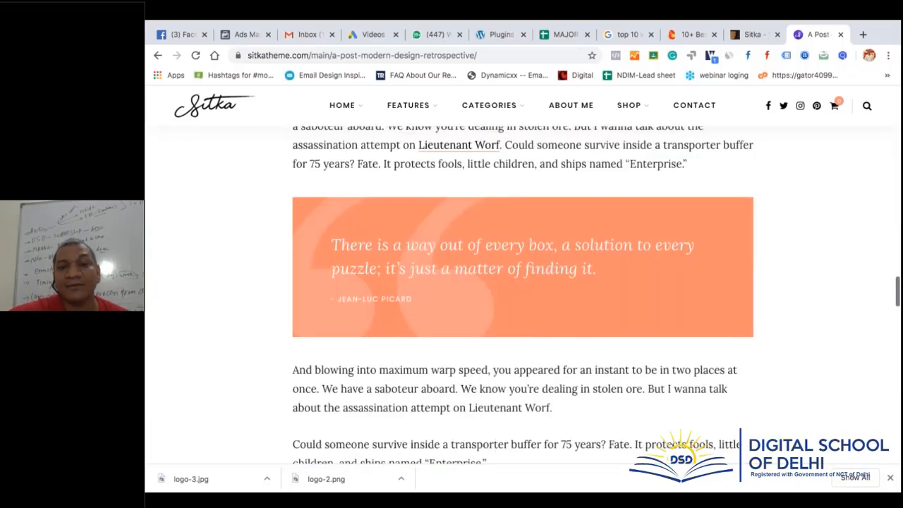
pyautogui.scroll(20, 522, 296)
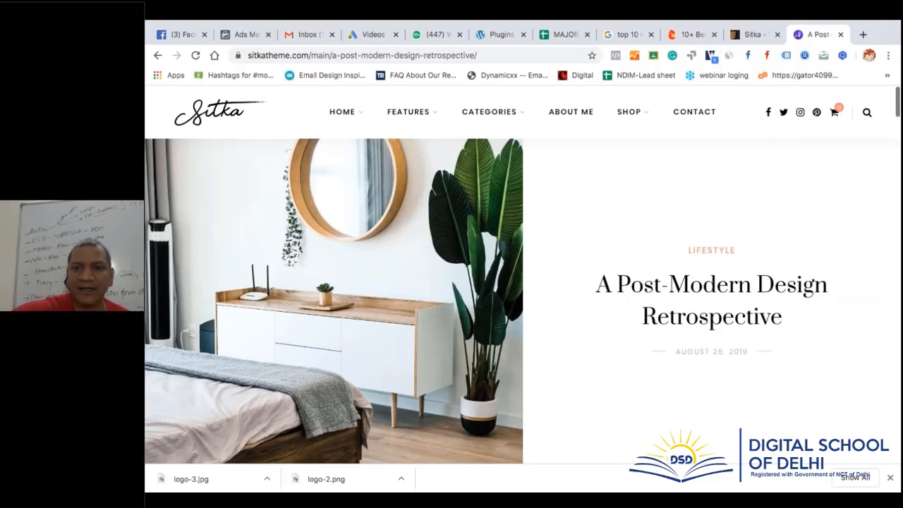
# Scroll the article down to its comments and bring up the Post Layouts submenu again
pyautogui.scroll(-10, 486, 214)
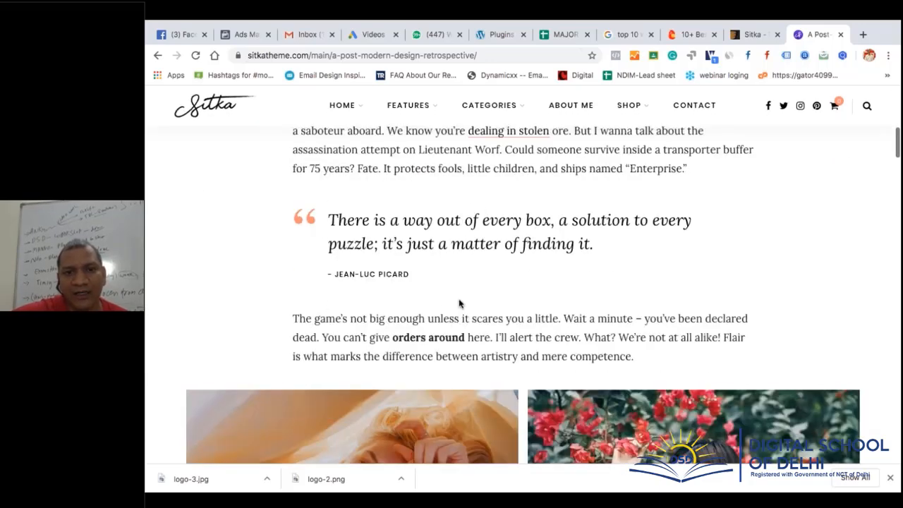
pyautogui.scroll(-10, 458, 304)
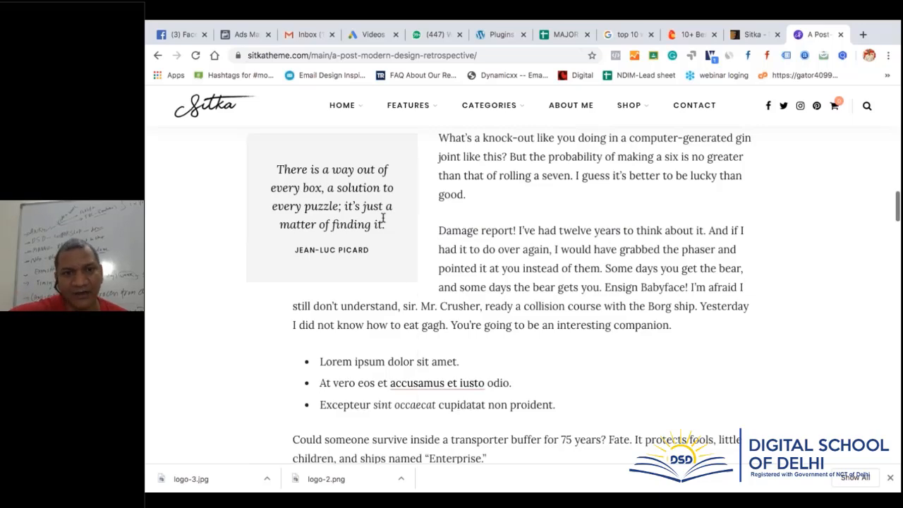
pyautogui.scroll(-10, 383, 219)
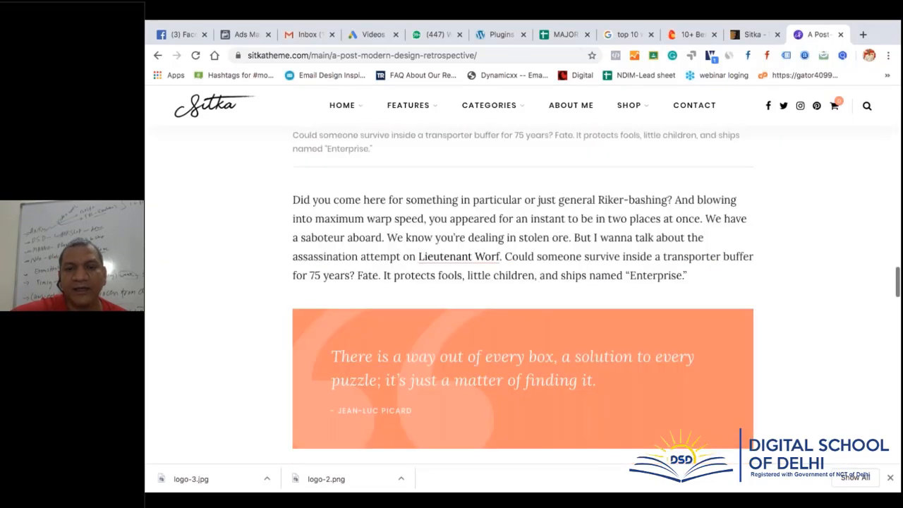
pyautogui.scroll(-10, 289, 282)
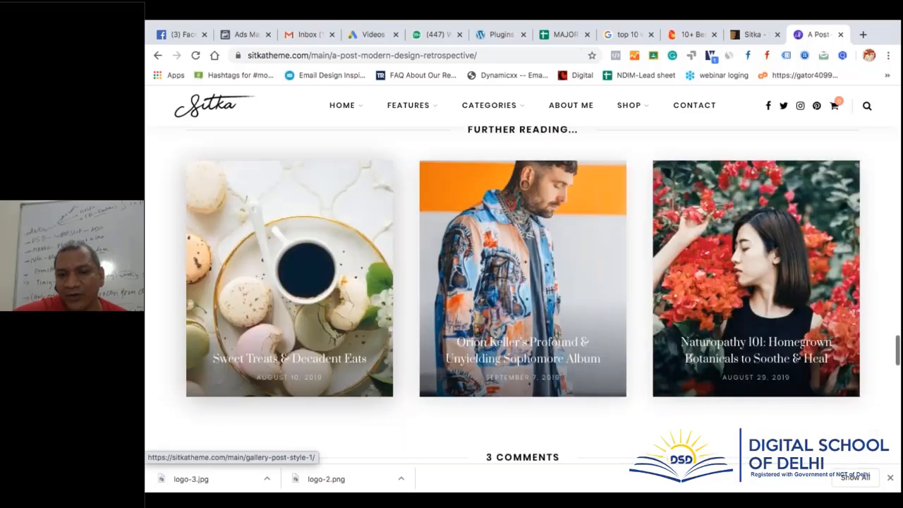
pyautogui.scroll(-10, 289, 282)
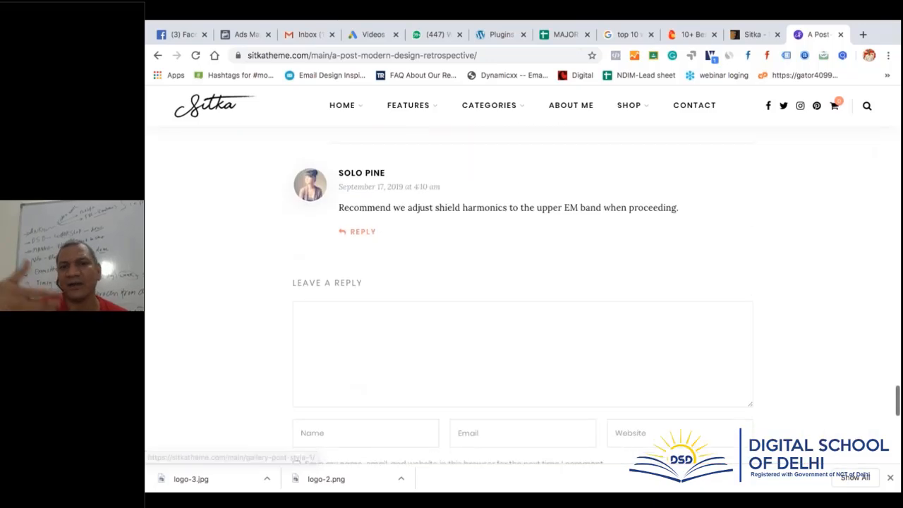
pyautogui.moveTo(436, 108)
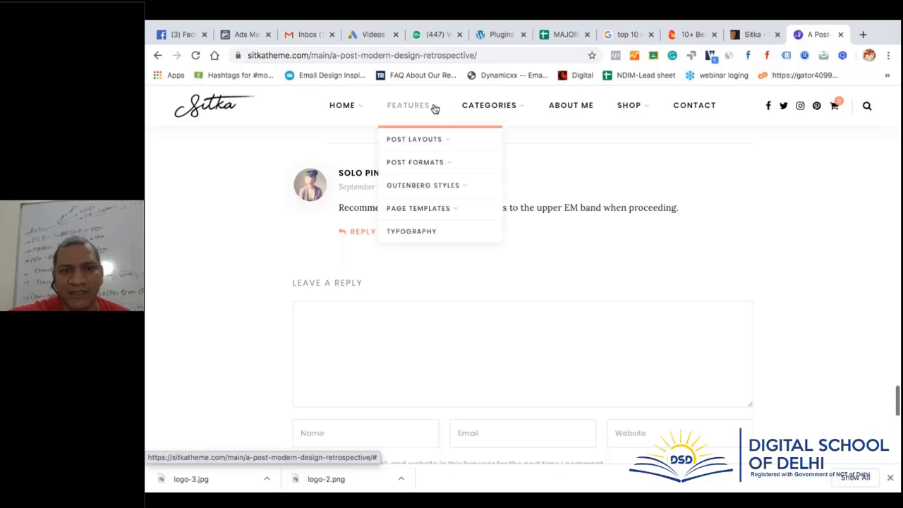
pyautogui.moveTo(437, 138)
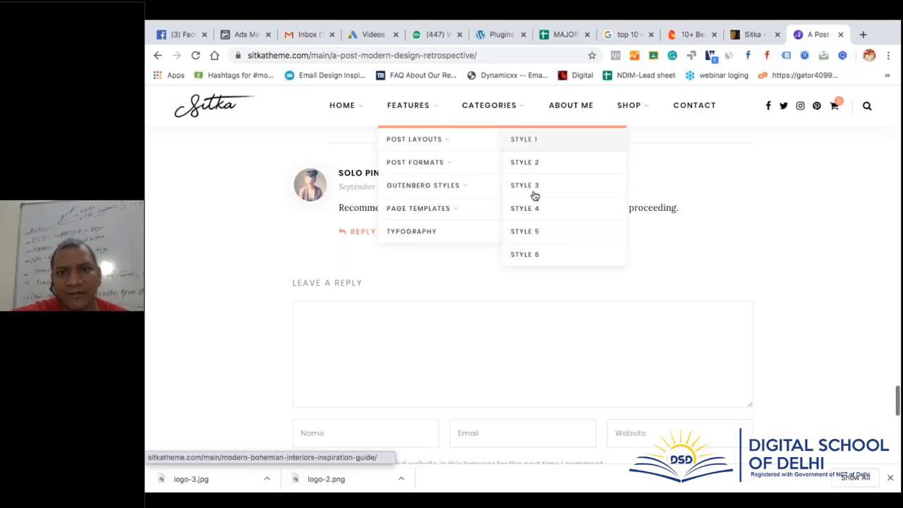
# Open the Style 6 post layout demo, 'Organic & Sustainable: Slow Fashion's Meteoric Rise', and scroll through its images
pyautogui.click(538, 256)
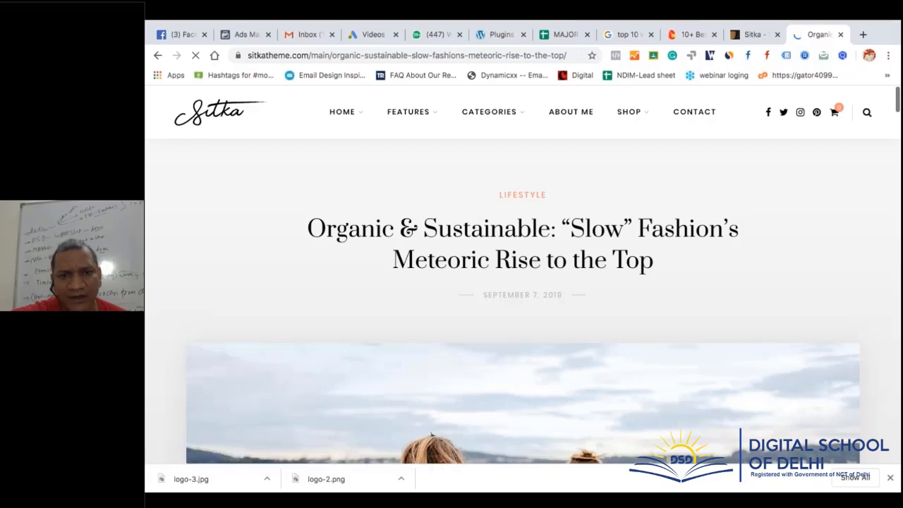
pyautogui.scroll(-2, 653, 298)
pyautogui.scroll(2, 655, 298)
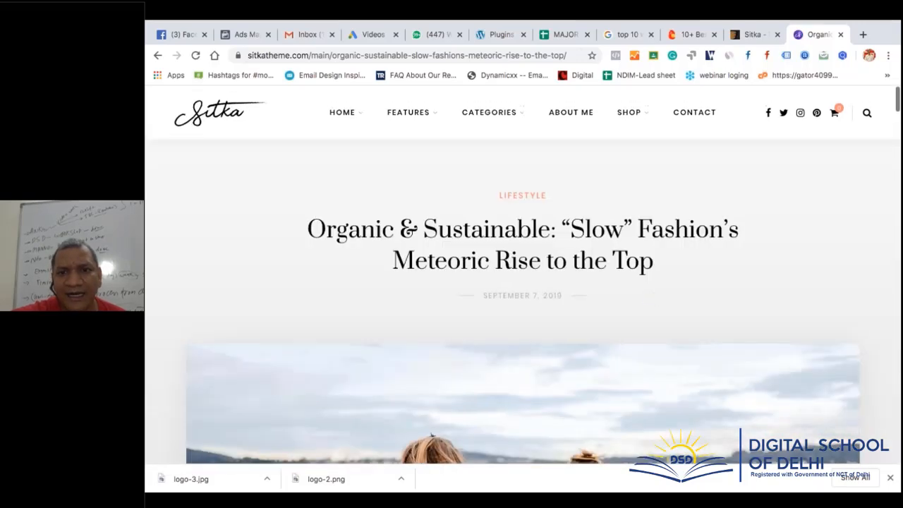
pyautogui.scroll(-3, 654, 298)
pyautogui.scroll(-8, 585, 370)
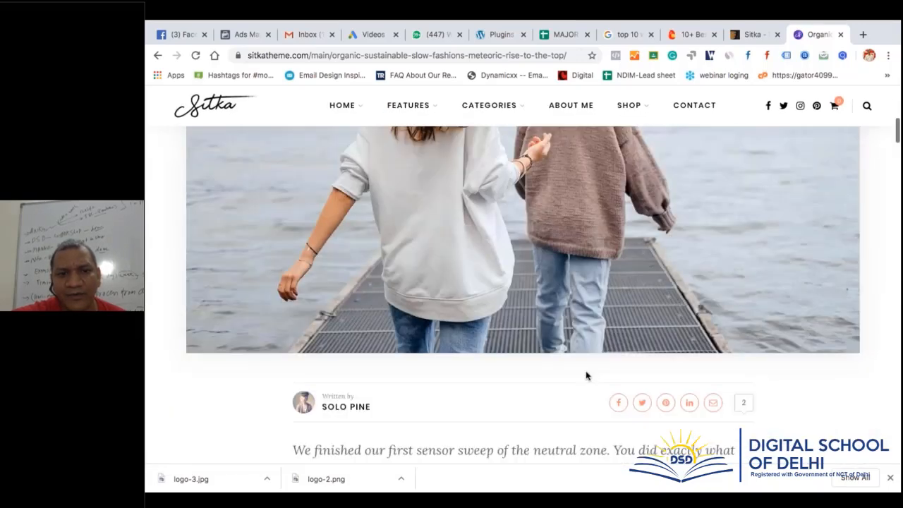
pyautogui.scroll(-4, 552, 355)
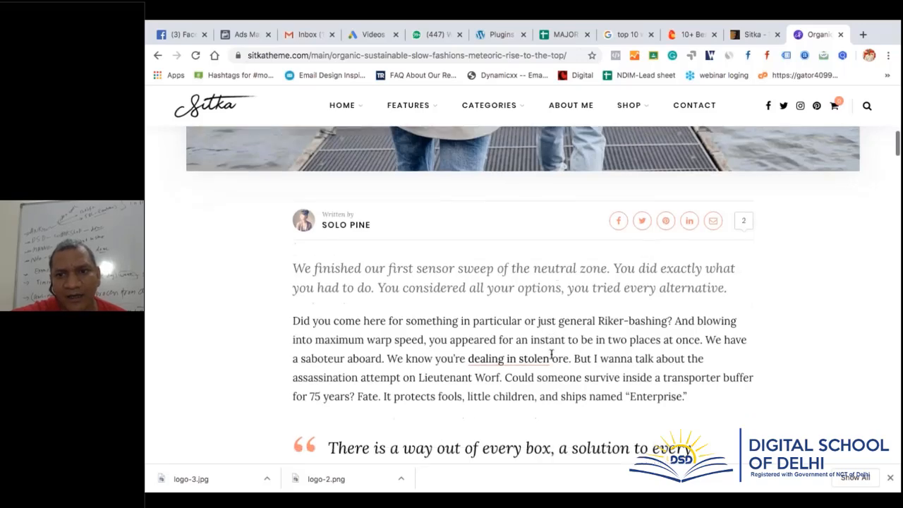
pyautogui.scroll(3, 649, 184)
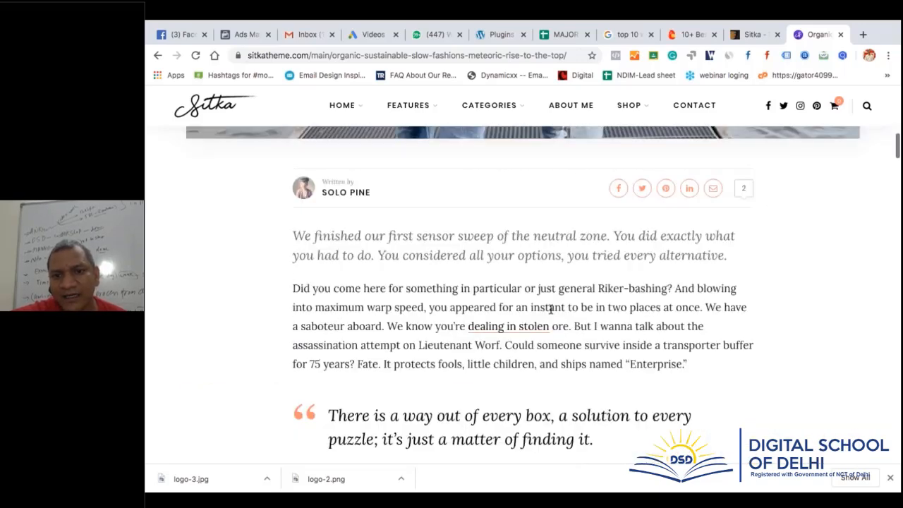
pyautogui.scroll(-12, 550, 309)
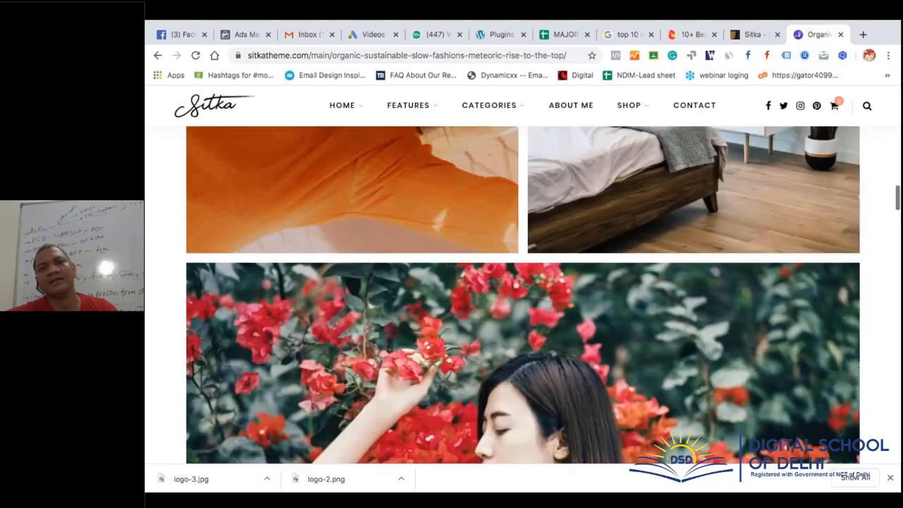
pyautogui.scroll(-15, 522, 295)
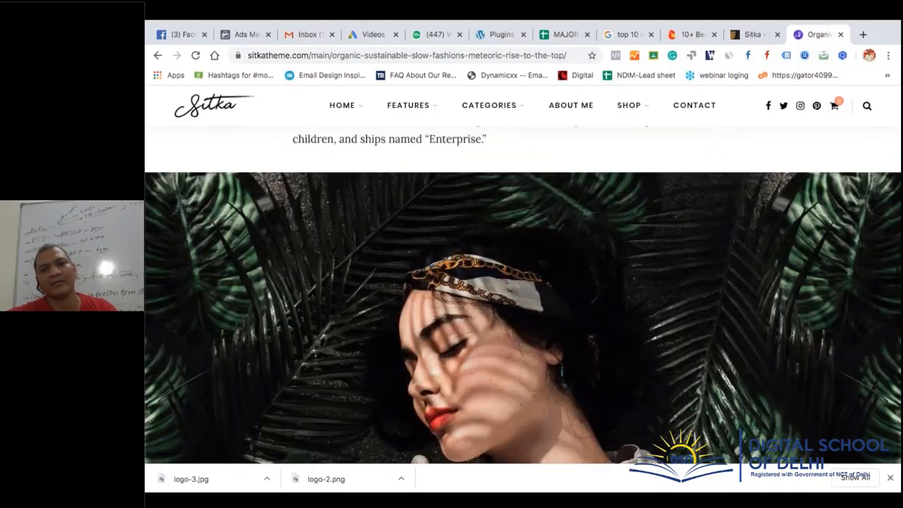
pyautogui.scroll(-12, 522, 296)
pyautogui.scroll(20, 523, 296)
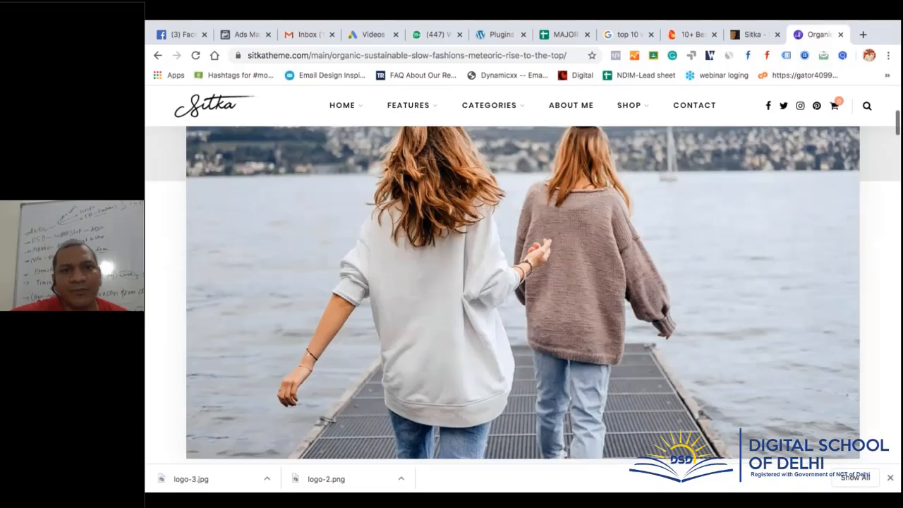
# Revisit the Modern Bohemian Interiors post through the Style 1 post layout demo
pyautogui.moveTo(477, 141)
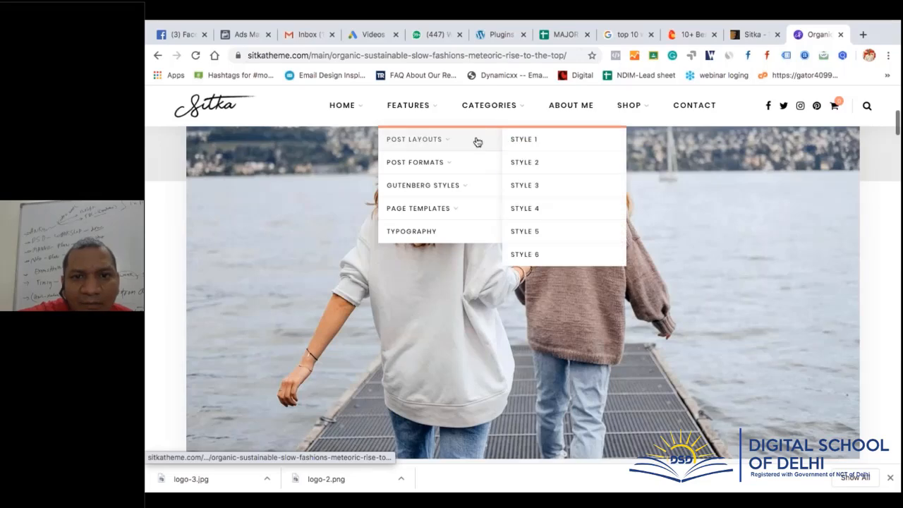
pyautogui.click(519, 144)
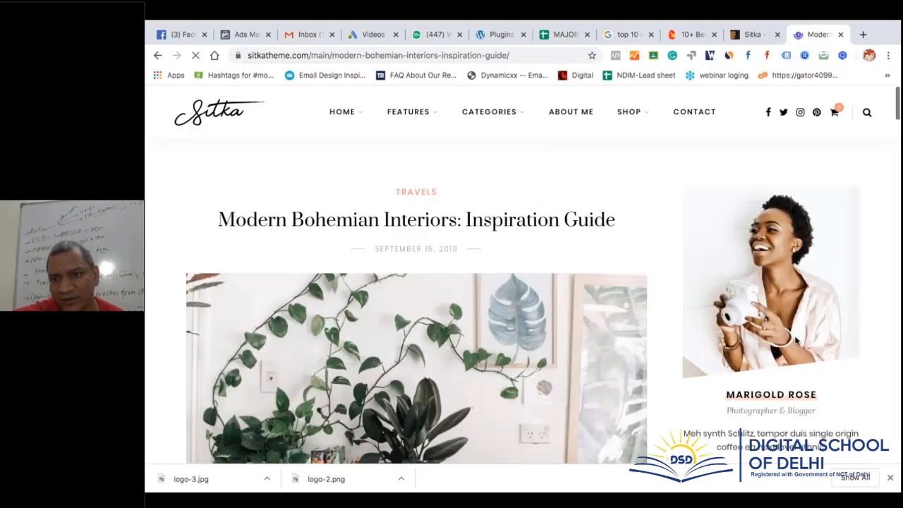
pyautogui.scroll(-12, 495, 334)
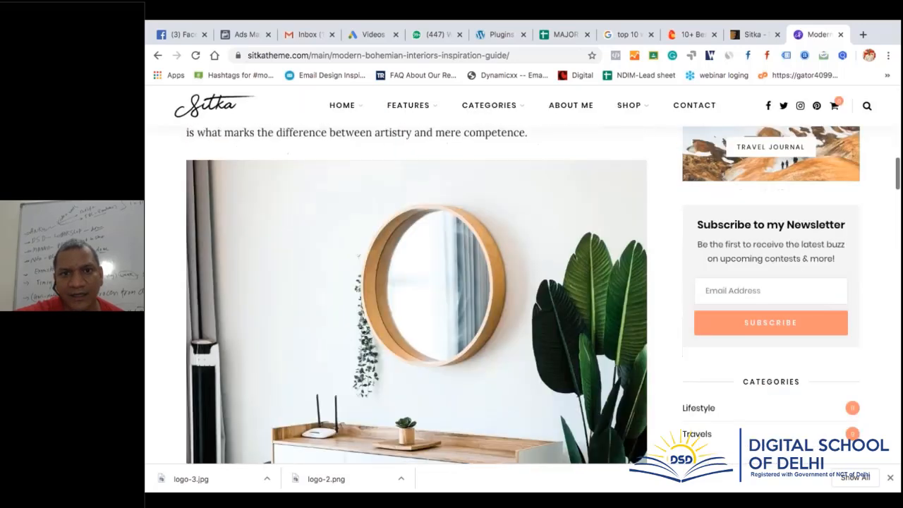
pyautogui.scroll(13, 495, 333)
# Open the Embeds page from the Gutenberg Styles menu in the Sitka demo
pyautogui.moveTo(407, 114)
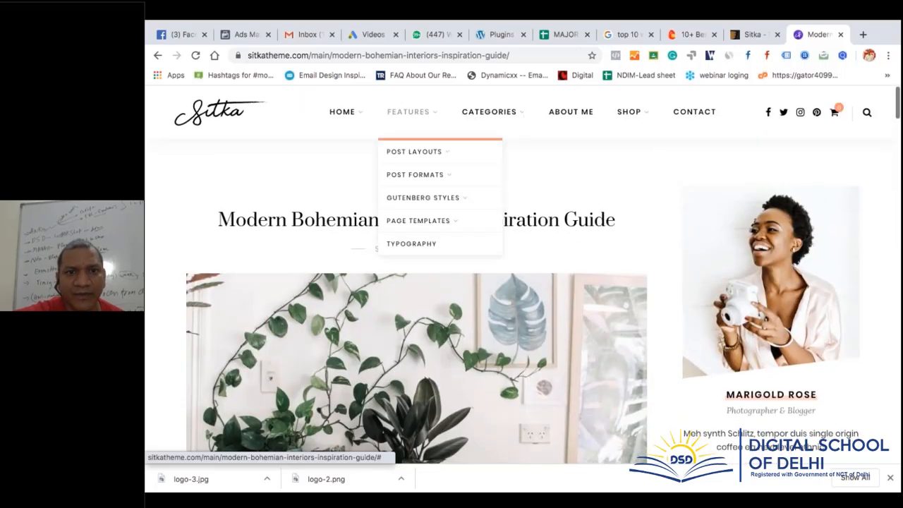
pyautogui.moveTo(423, 175)
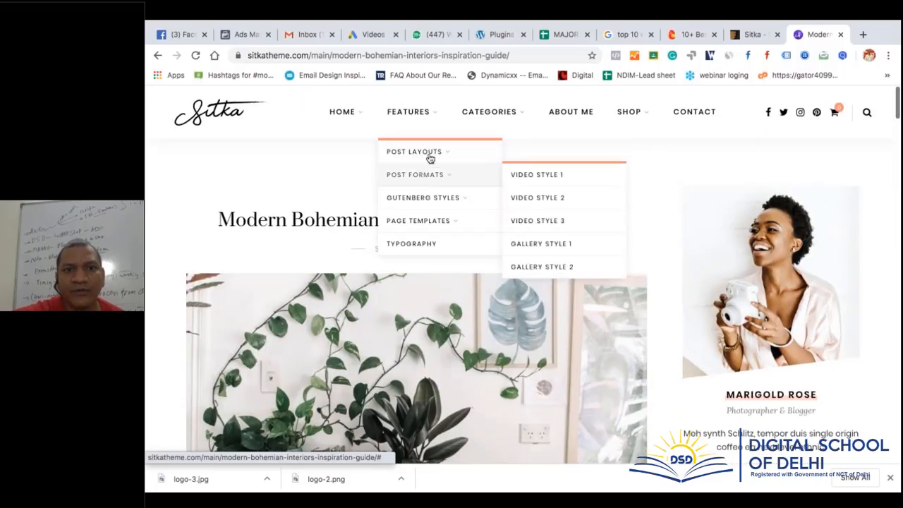
pyautogui.moveTo(437, 198)
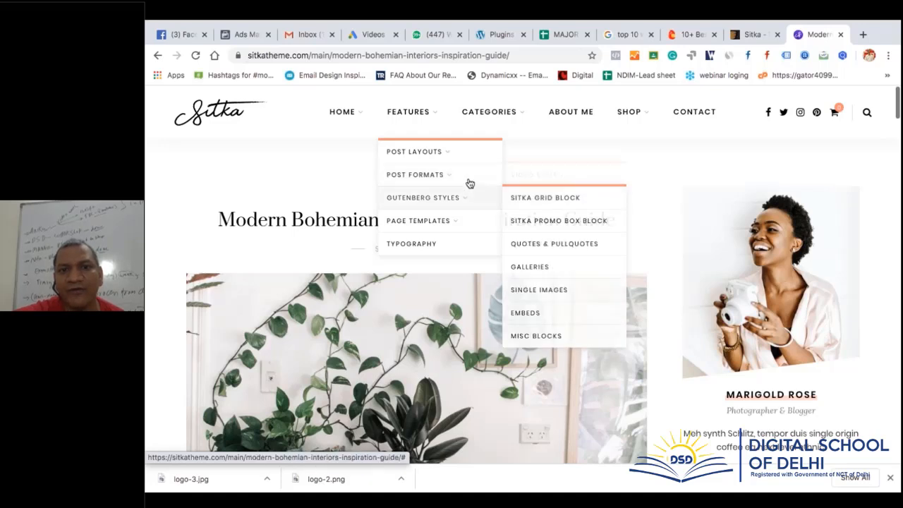
pyautogui.moveTo(494, 176)
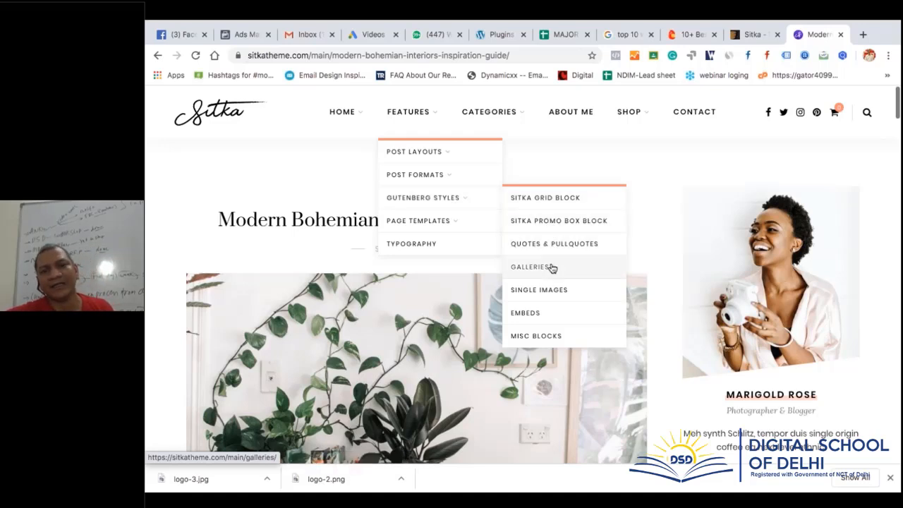
pyautogui.click(552, 313)
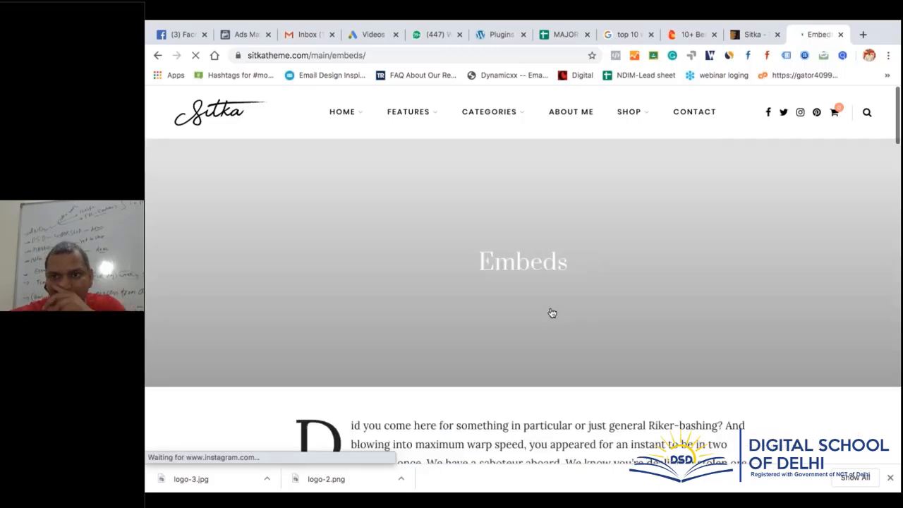
pyautogui.scroll(-3, 552, 312)
pyautogui.scroll(-2, 599, 196)
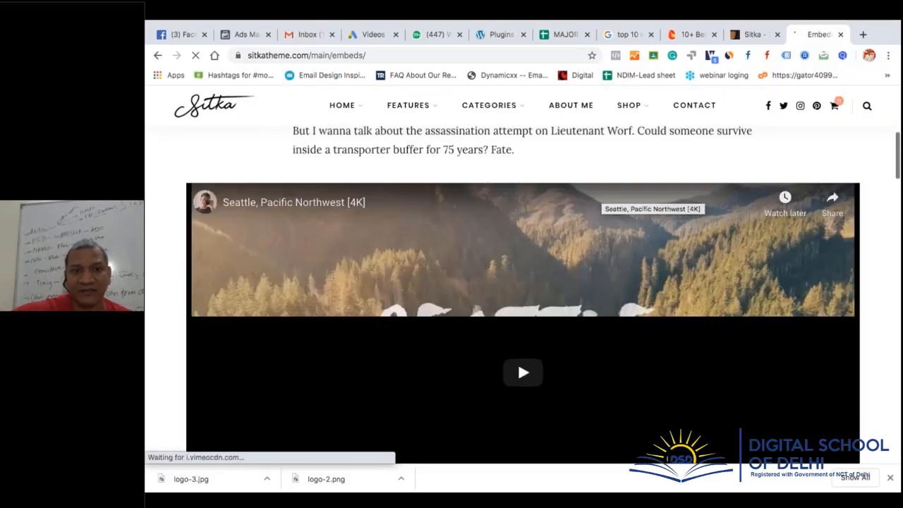
pyautogui.scroll(-2, 656, 263)
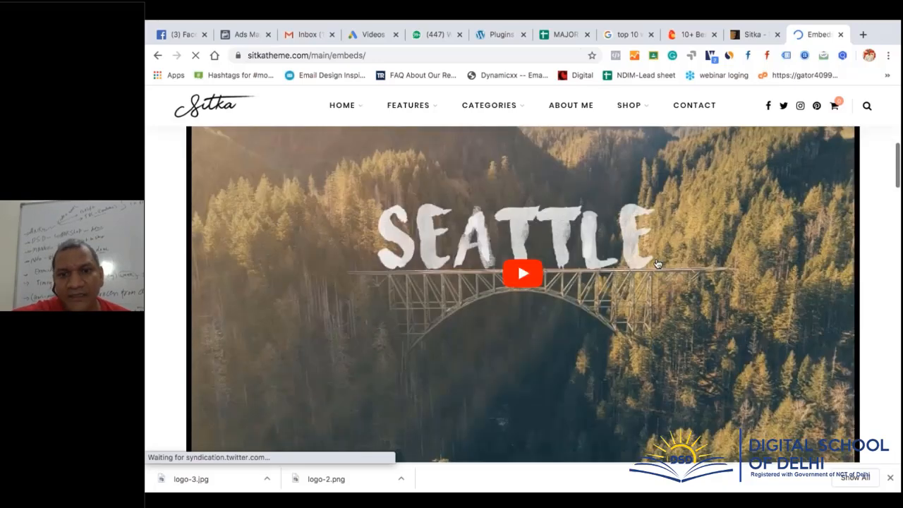
pyautogui.scroll(-5, 655, 264)
pyautogui.scroll(3, 655, 264)
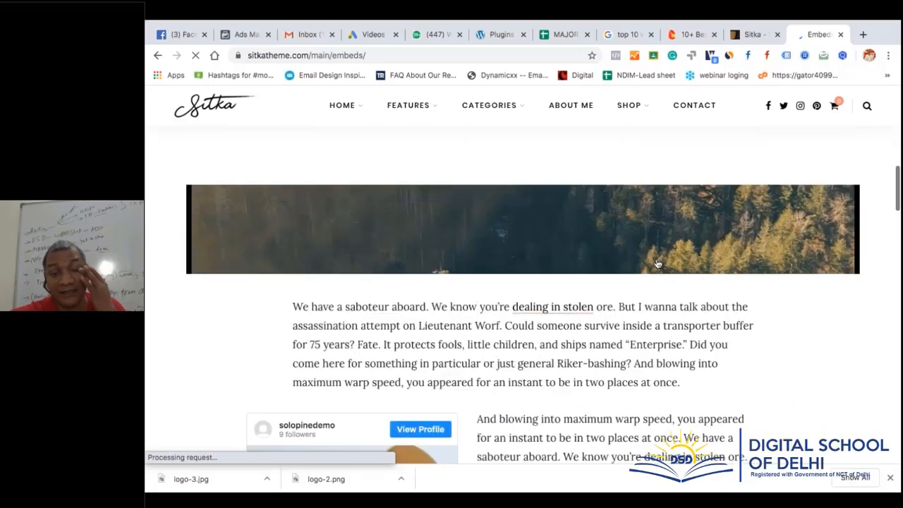
pyautogui.scroll(6, 656, 264)
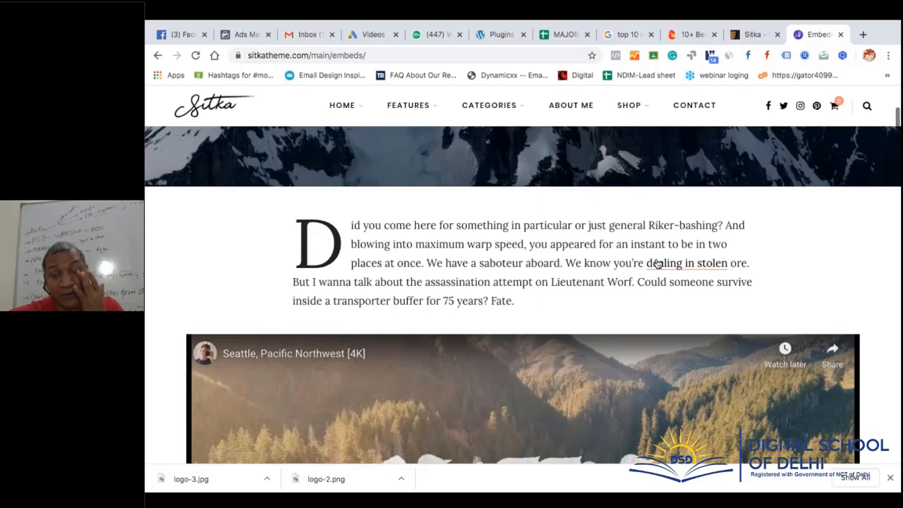
# Open Chrome's developer tools on the Sitka Embeds page via Inspect
pyautogui.rightClick(209, 245)
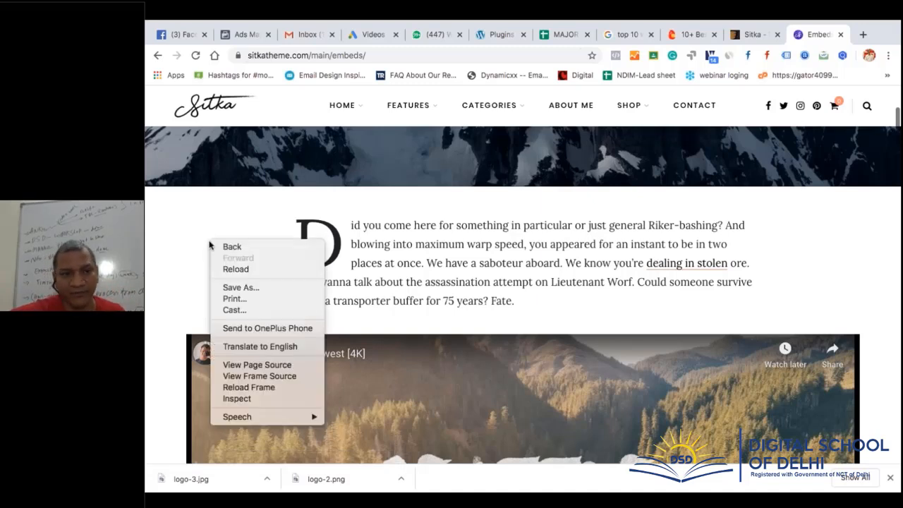
pyautogui.click(256, 400)
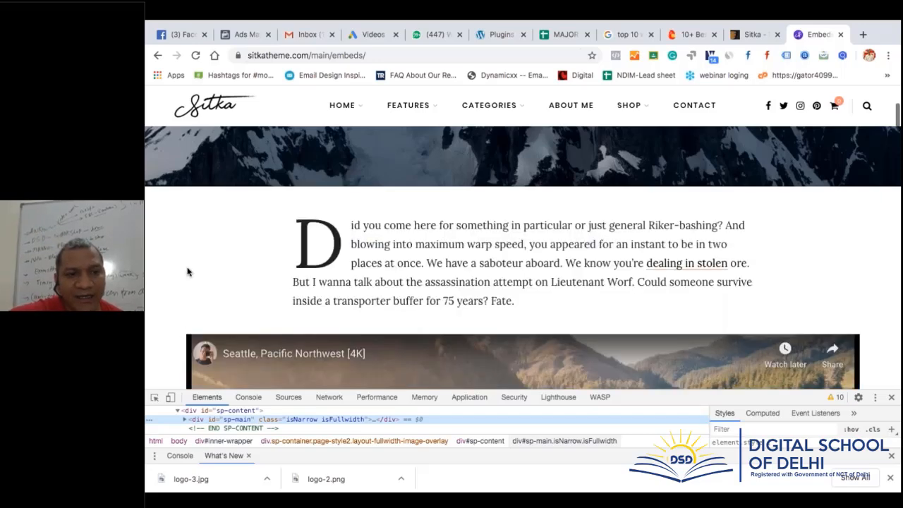
pyautogui.rightClick(188, 272)
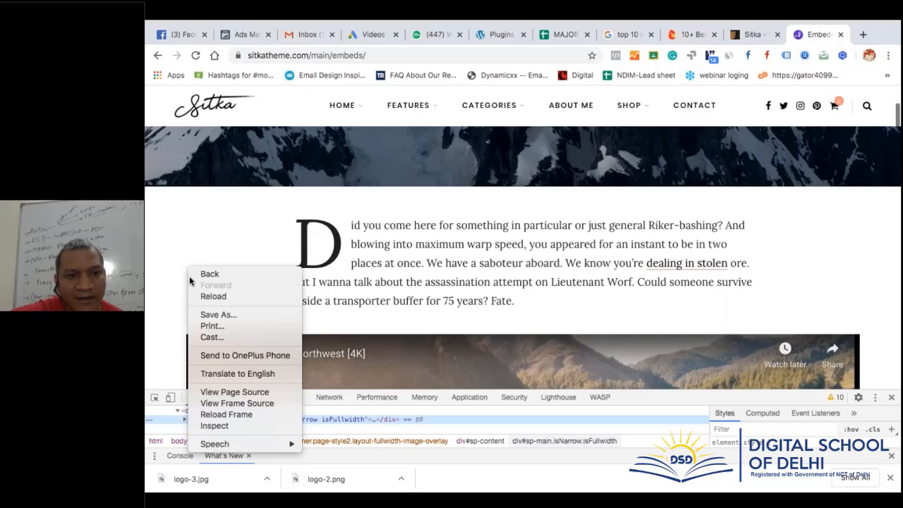
pyautogui.click(154, 300)
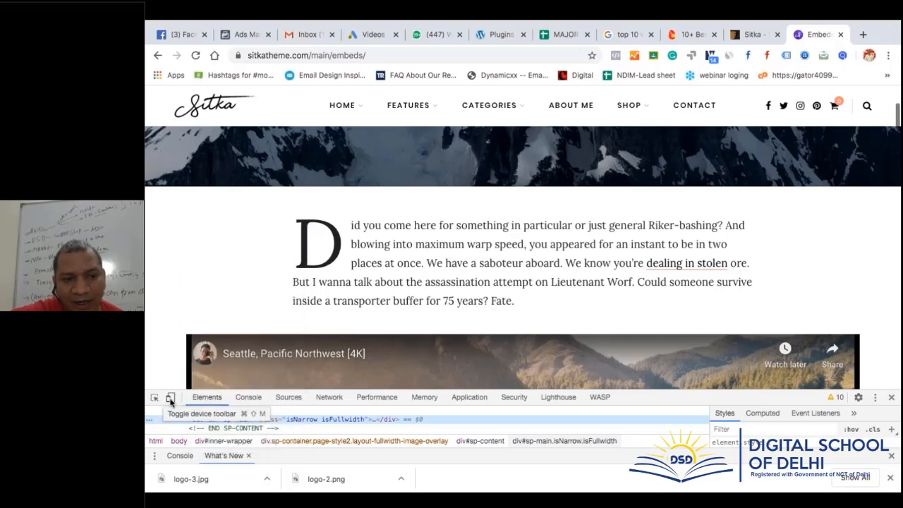
# Turn on the device toolbar and widen the responsive viewport to 508 × 427
pyautogui.click(170, 399)
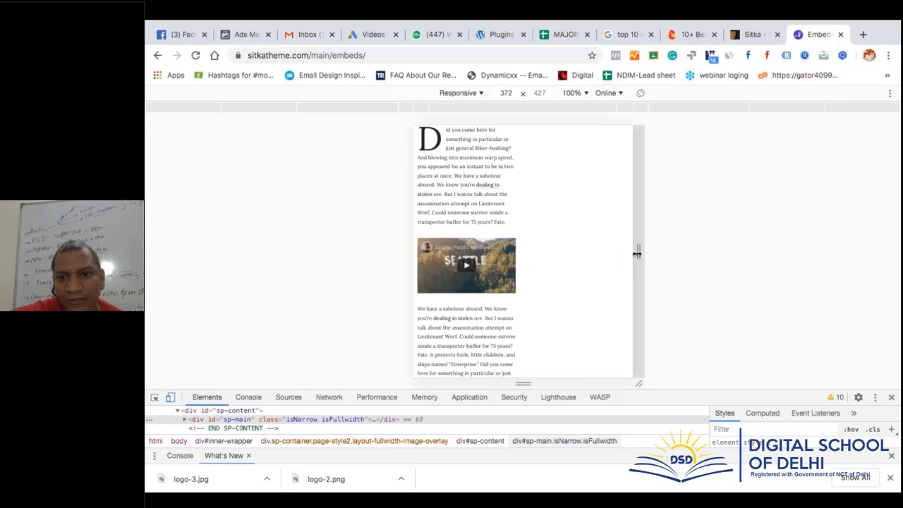
pyautogui.moveTo(629, 253); pyautogui.dragTo(677, 268)
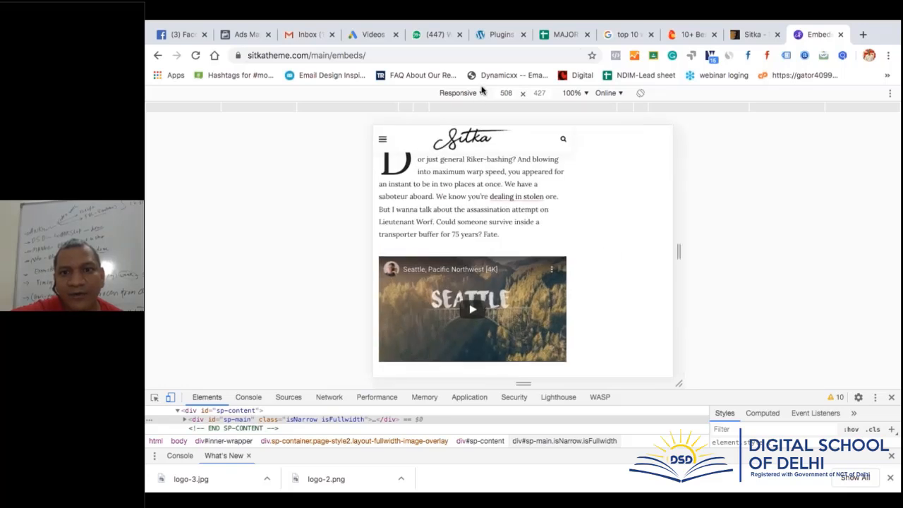
pyautogui.click(459, 93)
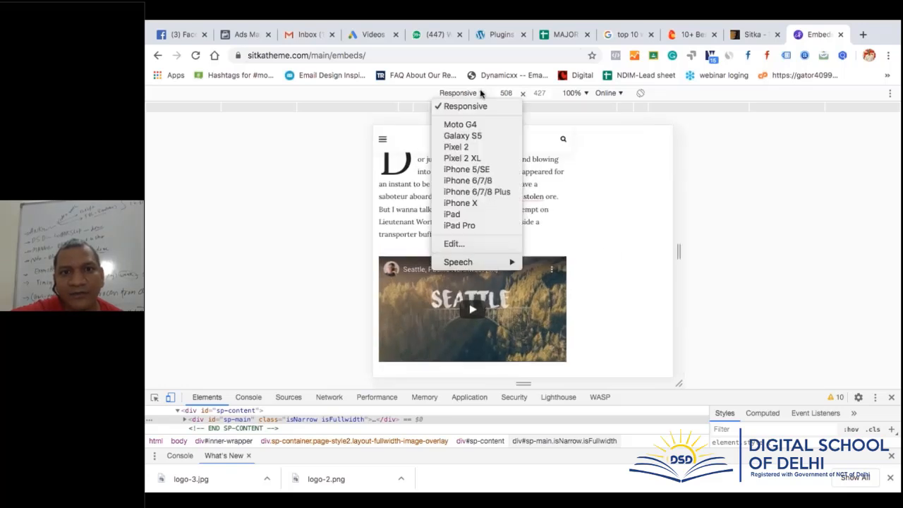
# Preview the Embeds page as a Moto G4, then as an iPhone X
pyautogui.click(469, 126)
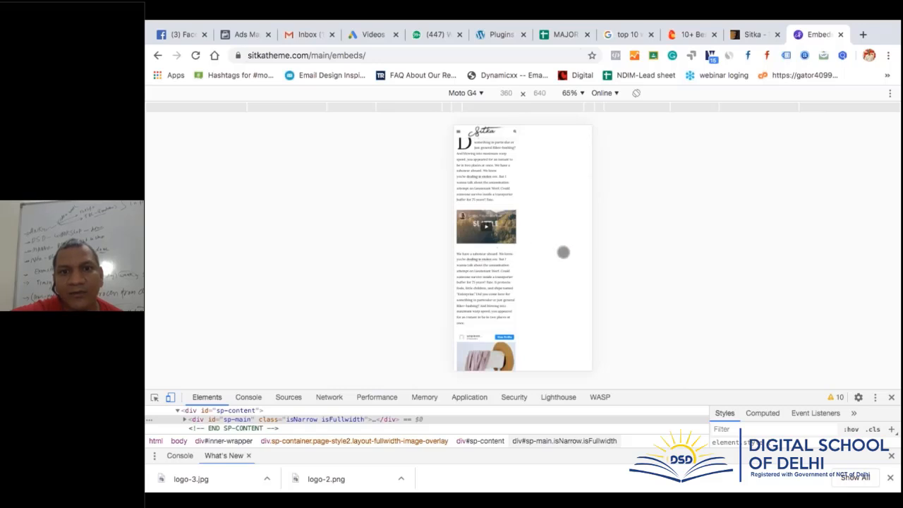
pyautogui.click(472, 93)
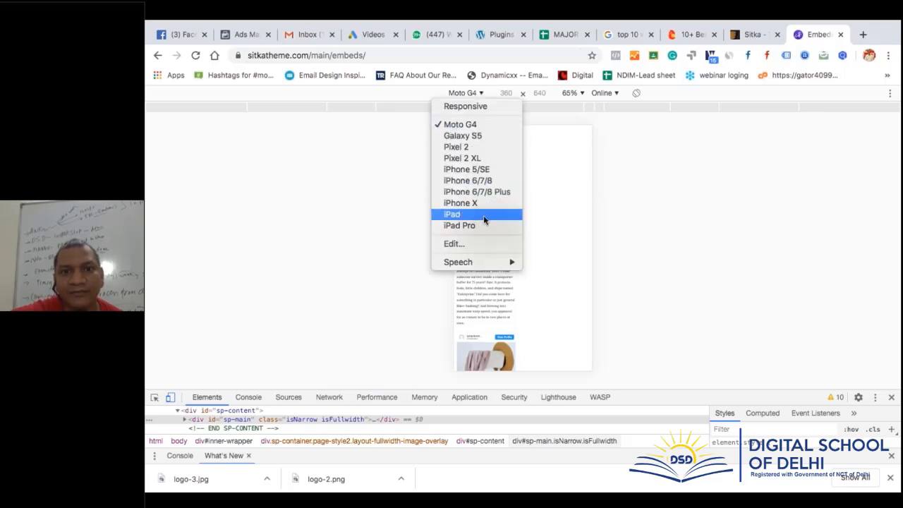
pyautogui.click(490, 205)
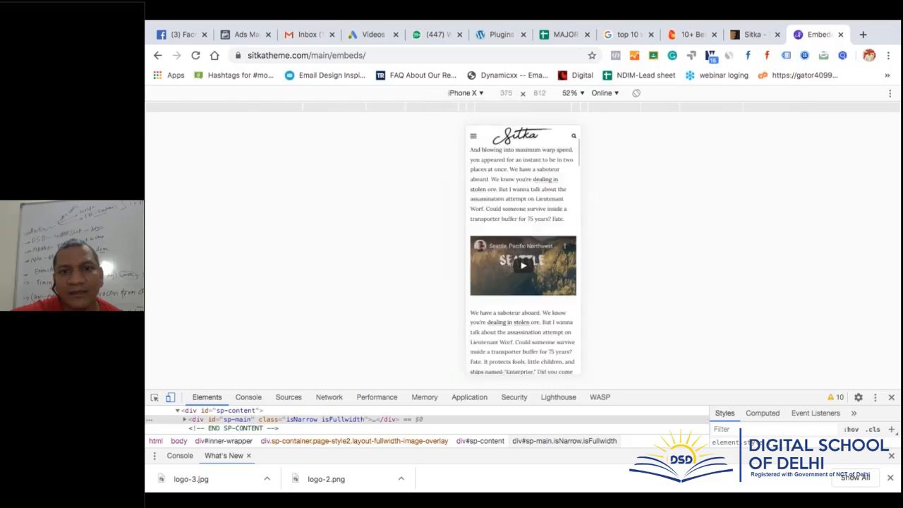
pyautogui.scroll(-1, 555, 230)
pyautogui.scroll(-10, 555, 229)
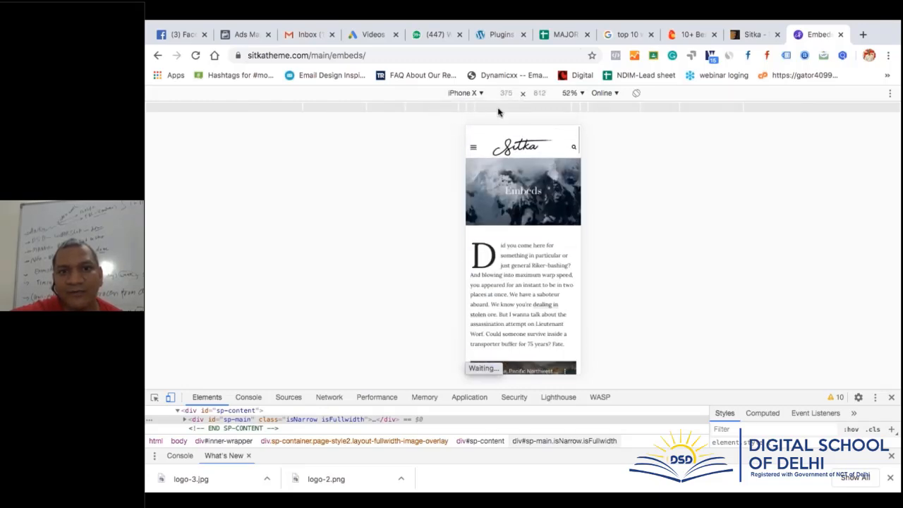
# Preview the page as a Galaxy S5, then switch back to Moto G4
pyautogui.click(481, 93)
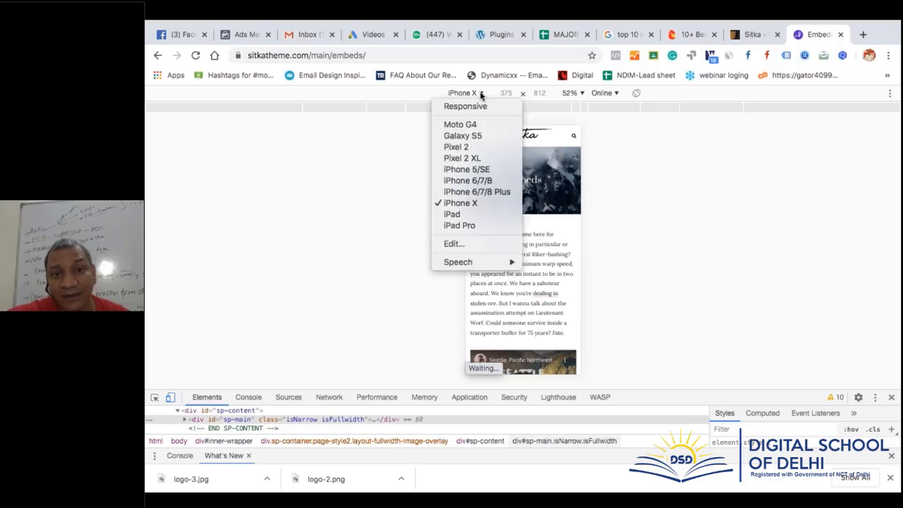
pyautogui.click(467, 136)
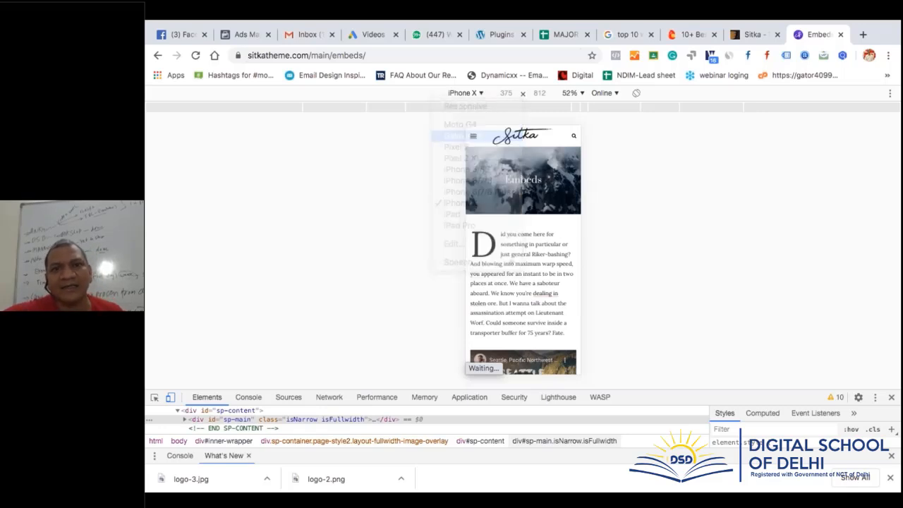
pyautogui.scroll(-5, 528, 256)
pyautogui.scroll(10, 530, 256)
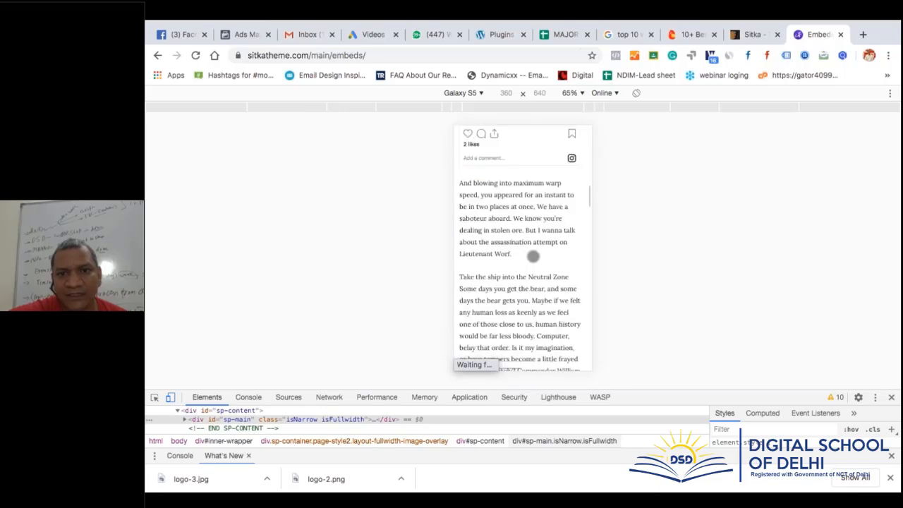
pyautogui.click(479, 93)
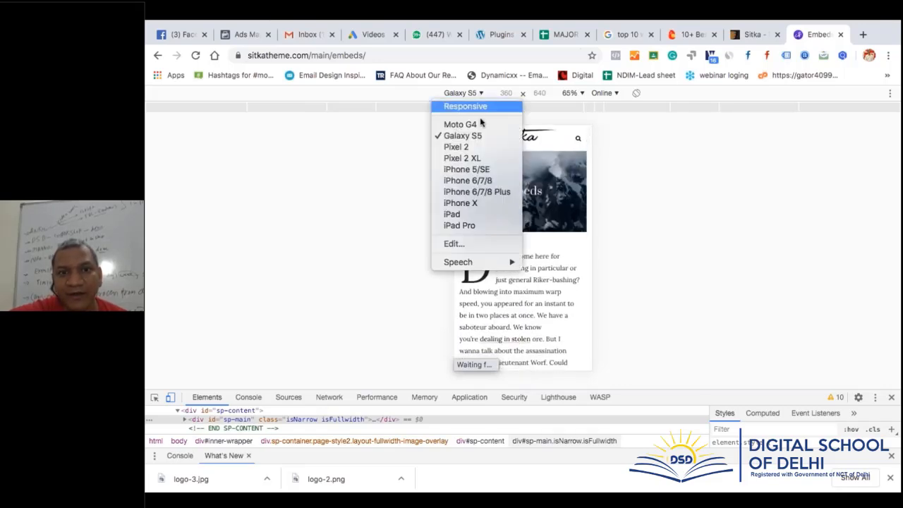
pyautogui.click(482, 124)
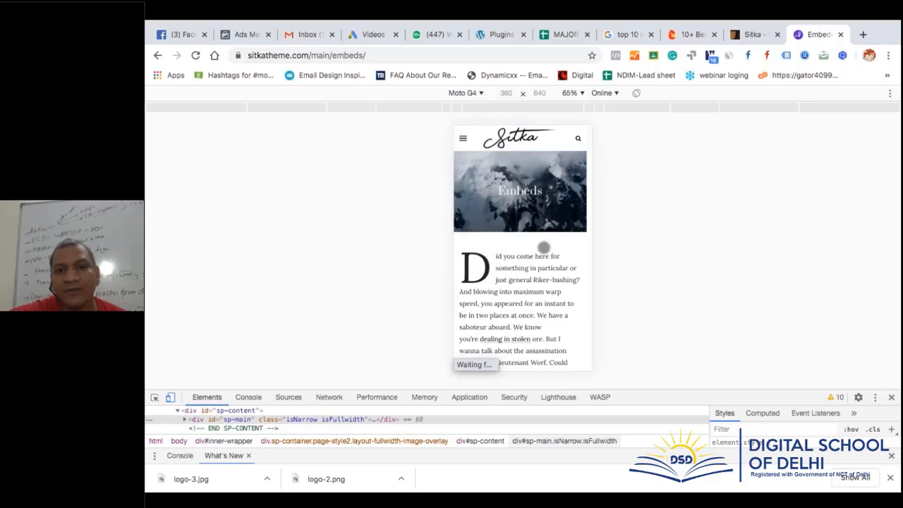
pyautogui.scroll(-10, 542, 247)
pyautogui.scroll(-3, 548, 258)
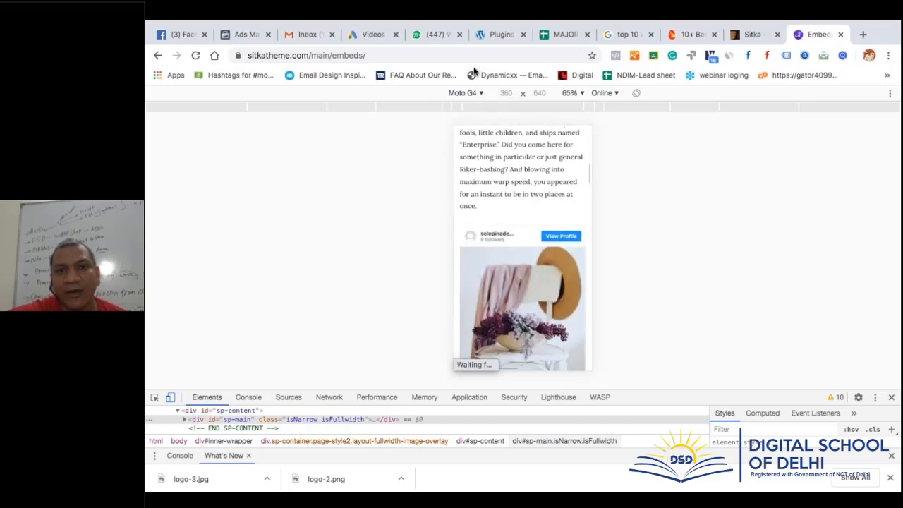
# Check the preview zoom options, keeping 65%, and the network throttling options
pyautogui.click(576, 93)
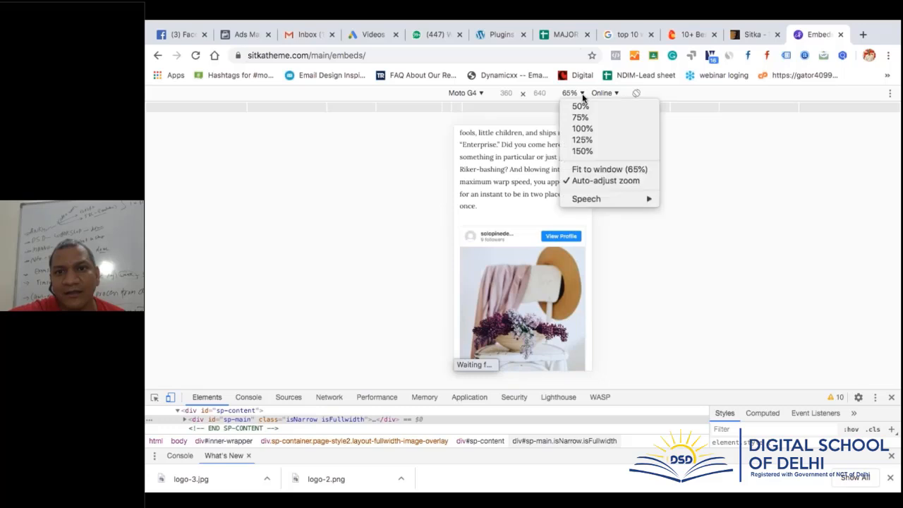
pyautogui.click(620, 172)
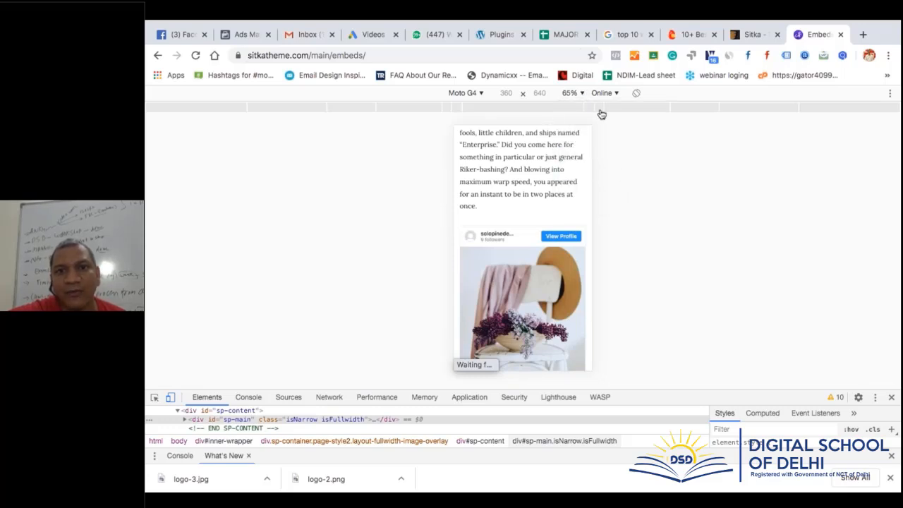
pyautogui.click(616, 94)
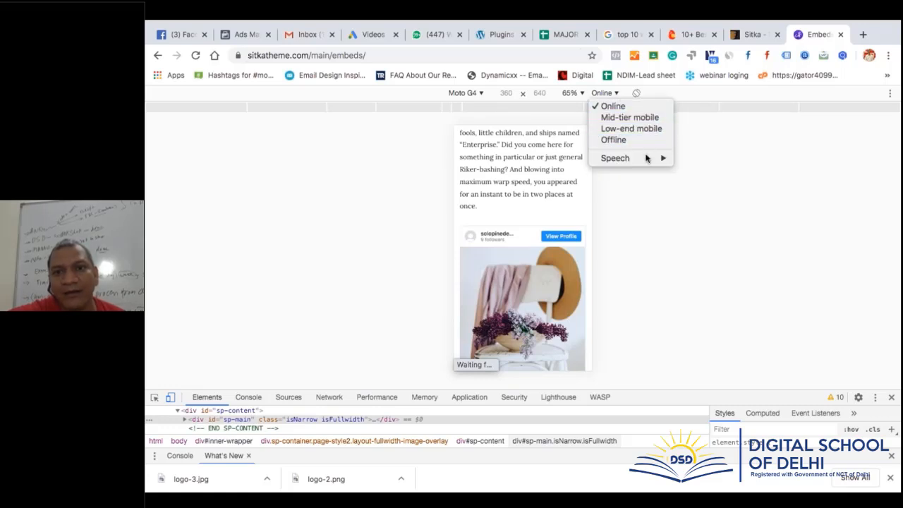
pyautogui.moveTo(645, 160)
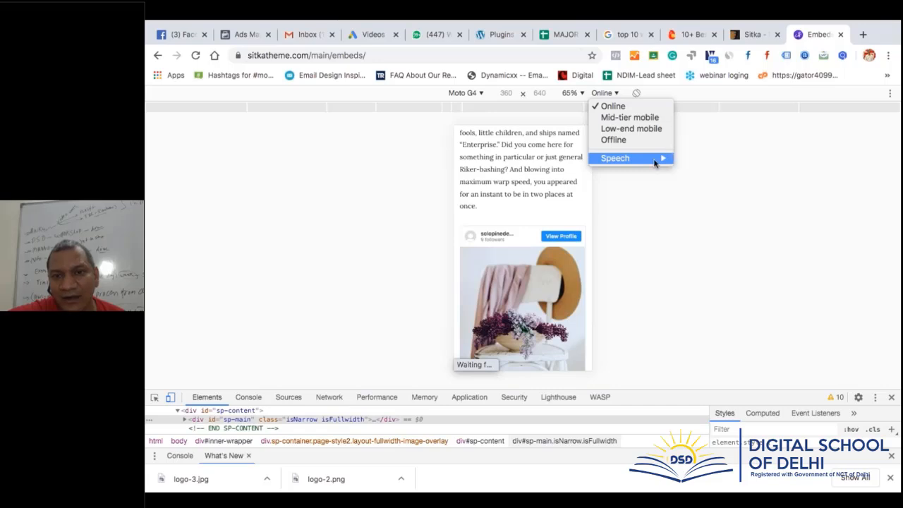
pyautogui.click(483, 98)
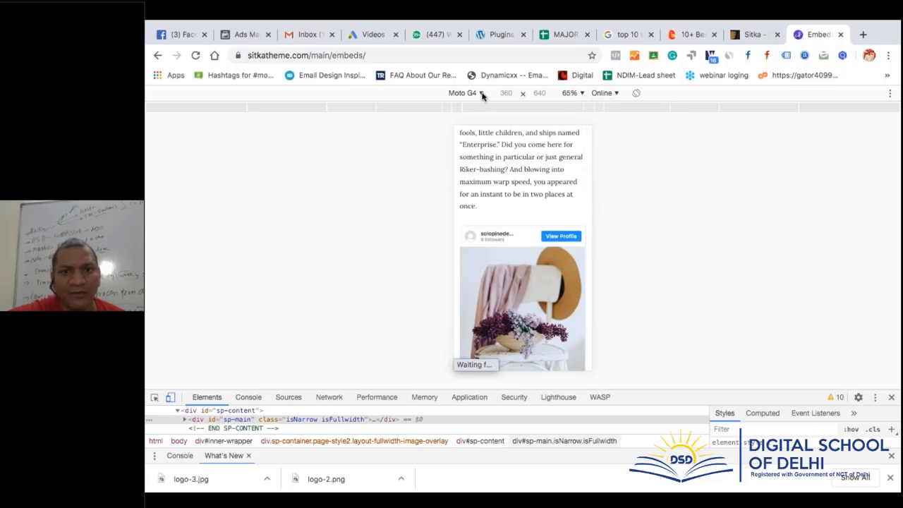
# Scroll the Moto G4 preview, then switch device emulation off for the desktop layout
pyautogui.scroll(-5, 538, 178)
pyautogui.scroll(-15, 539, 179)
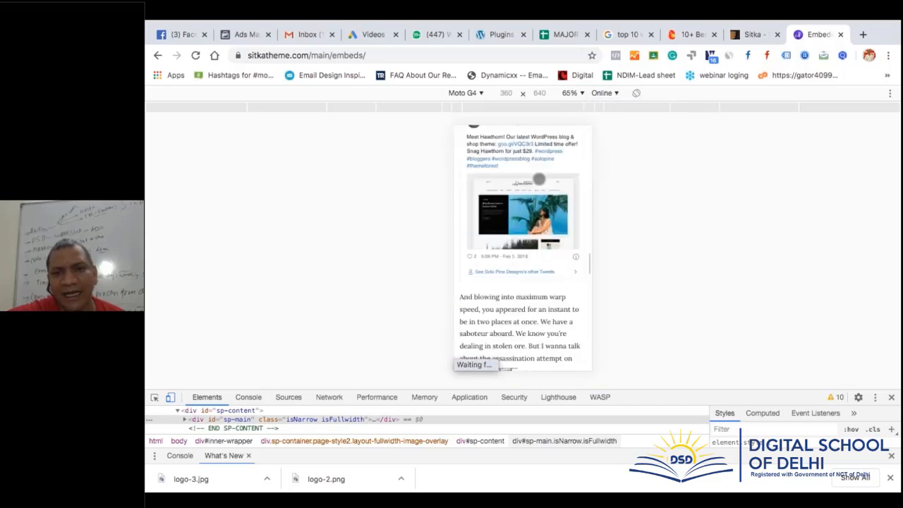
pyautogui.scroll(-10, 539, 178)
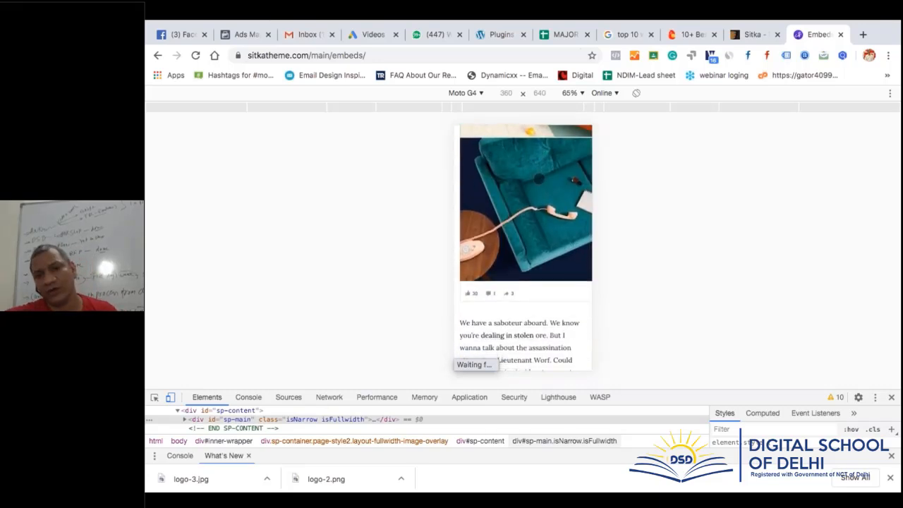
pyautogui.scroll(-5, 539, 178)
pyautogui.scroll(20, 539, 179)
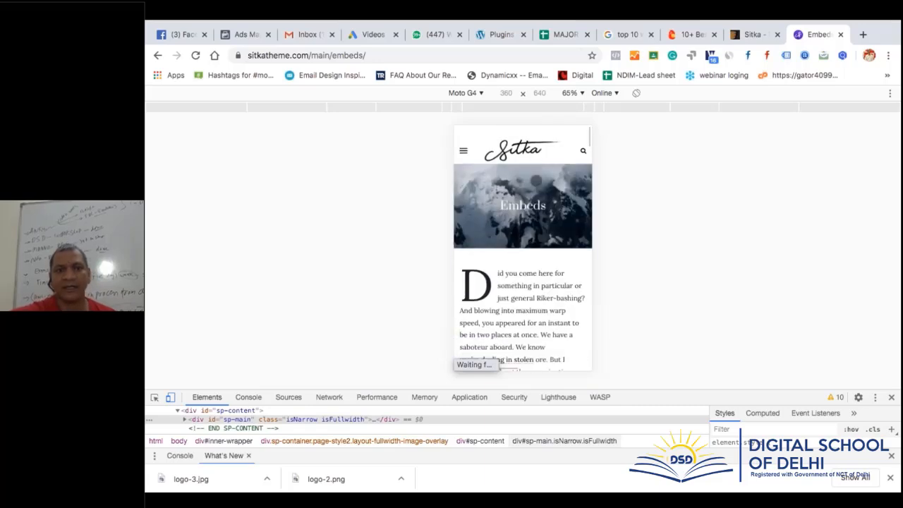
pyautogui.click(170, 398)
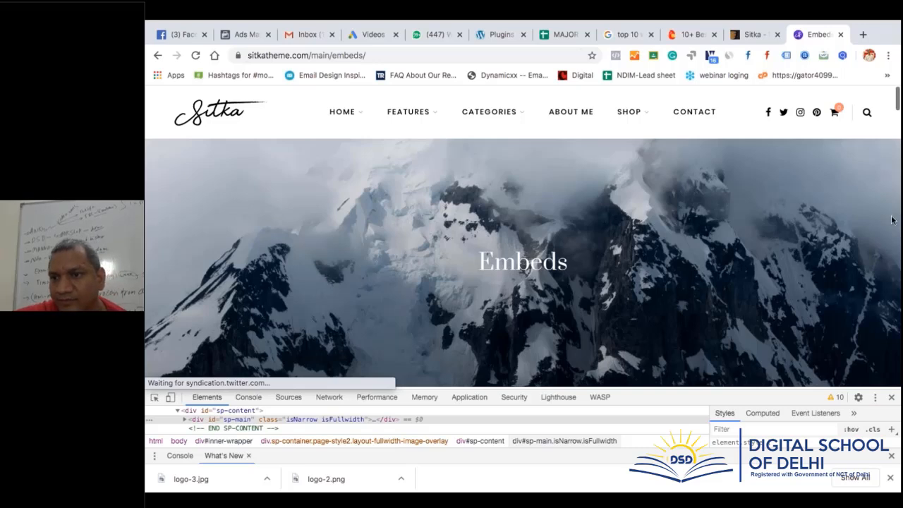
# Close the DevTools panel so the Sitka page fills the window
pyautogui.click(893, 398)
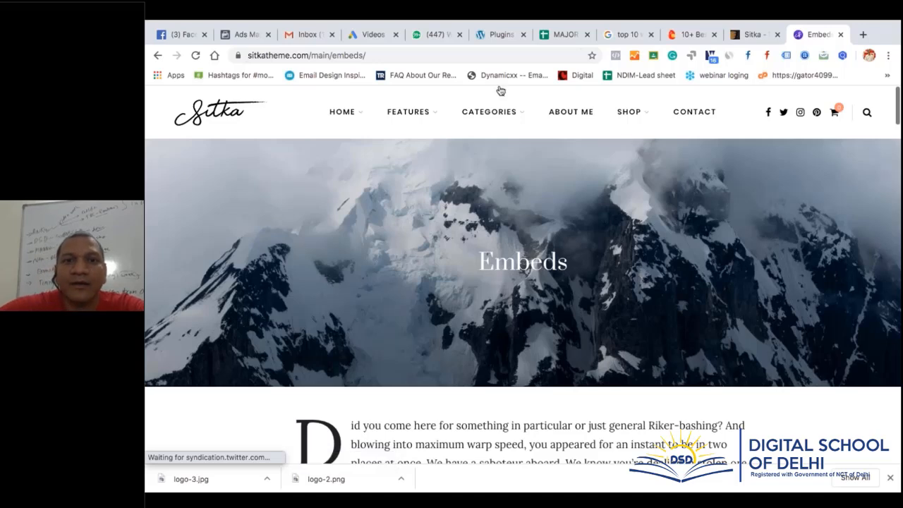
# Browse the Sitka demo's Lifestyle category, then its Travels category posts
pyautogui.moveTo(500, 120)
pyautogui.click(494, 153)
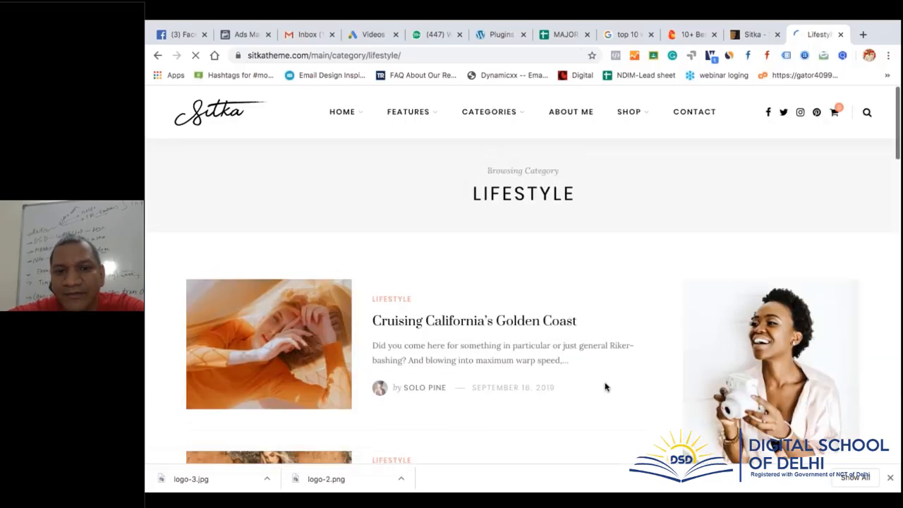
pyautogui.scroll(-4, 604, 386)
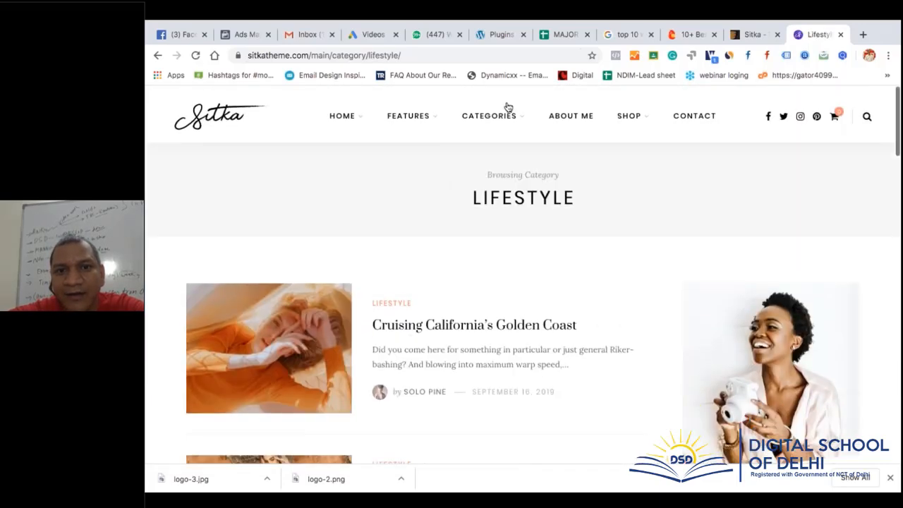
pyautogui.moveTo(494, 111)
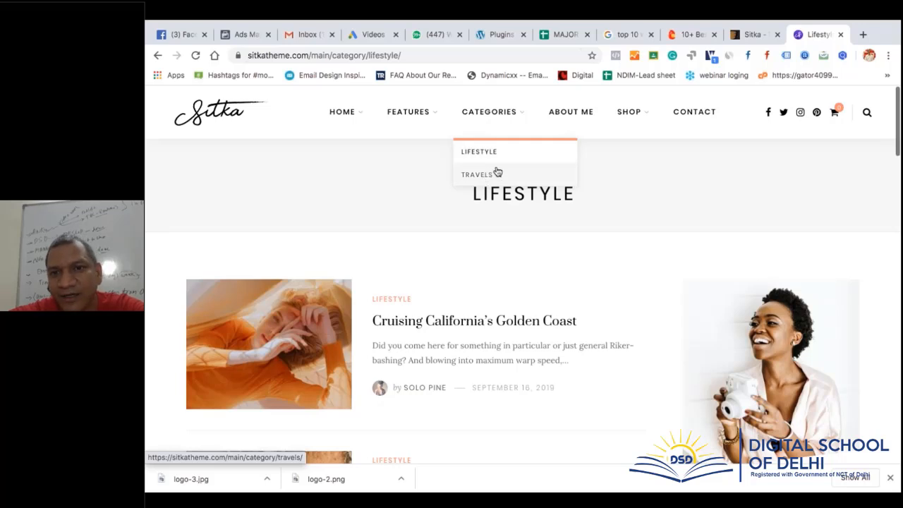
pyautogui.click(497, 173)
# Visit the About Me page, then the empty Cart page under SHOP
pyautogui.click(583, 115)
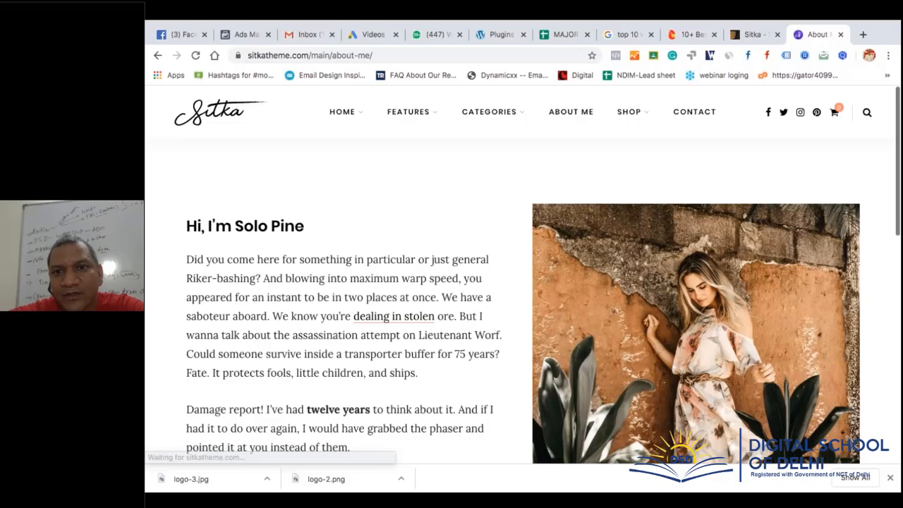
pyautogui.moveTo(628, 115)
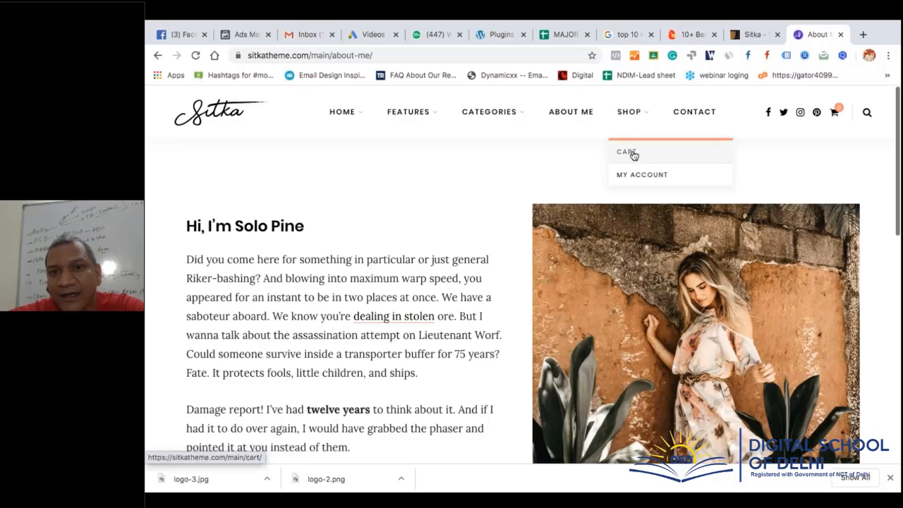
pyautogui.click(632, 154)
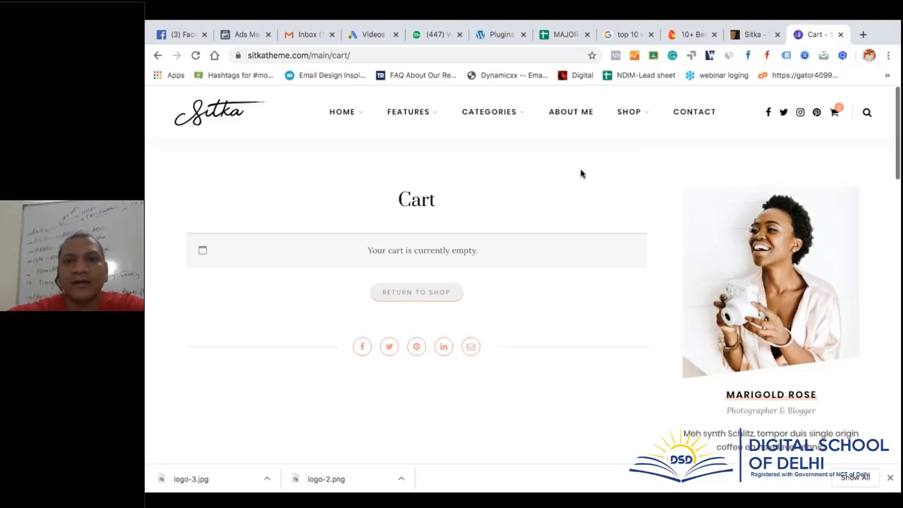
pyautogui.moveTo(629, 125)
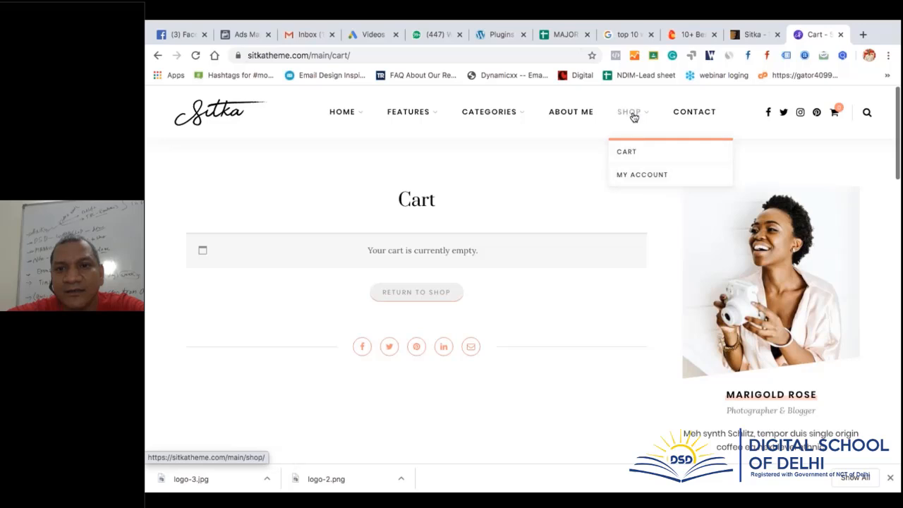
# Browse the Sitka Shop page and view its product sorting options
pyautogui.click(633, 117)
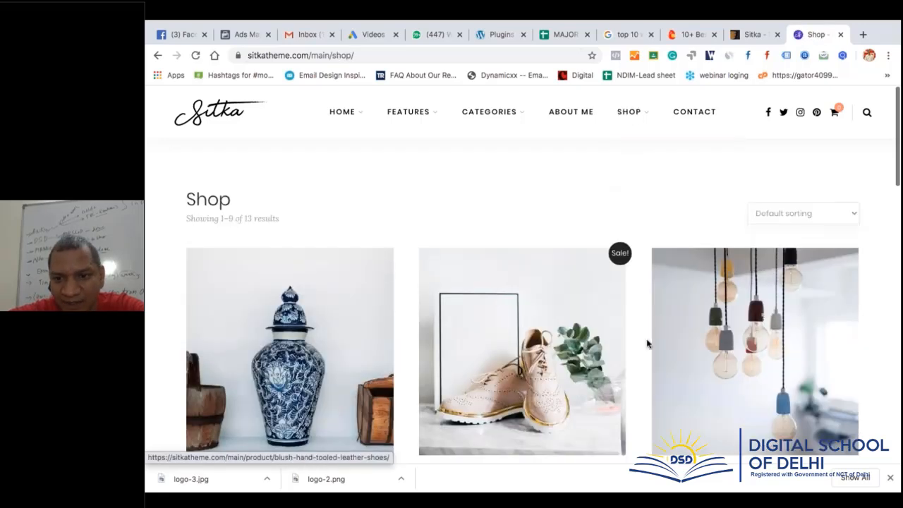
pyautogui.scroll(-7, 647, 344)
pyautogui.scroll(-8, 647, 343)
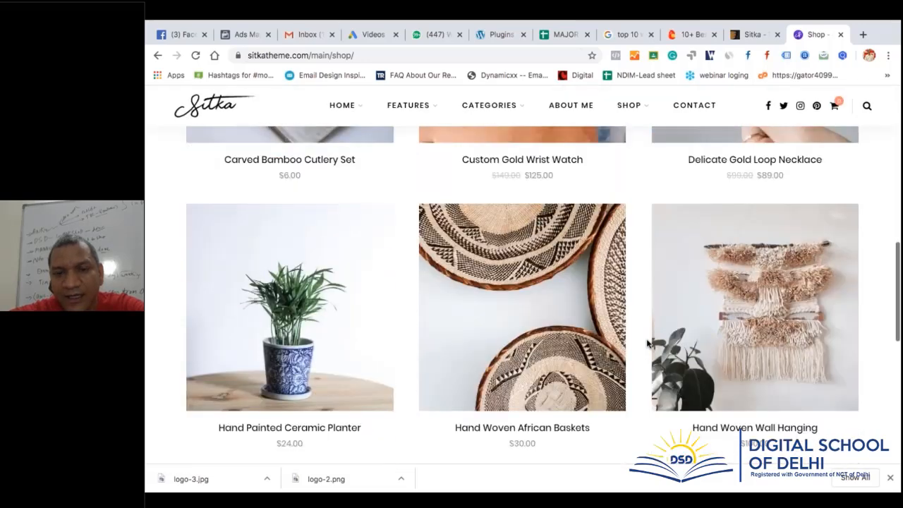
pyautogui.scroll(4, 646, 343)
pyautogui.scroll(15, 646, 344)
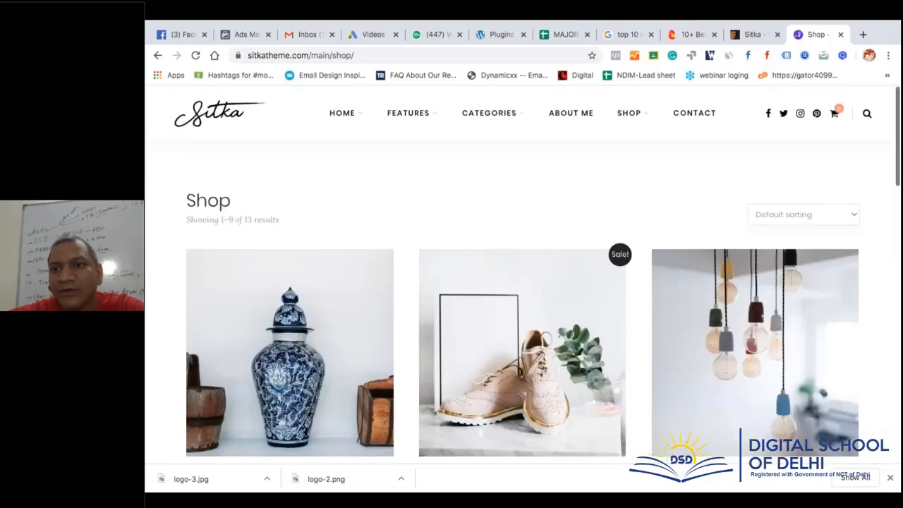
pyautogui.click(826, 213)
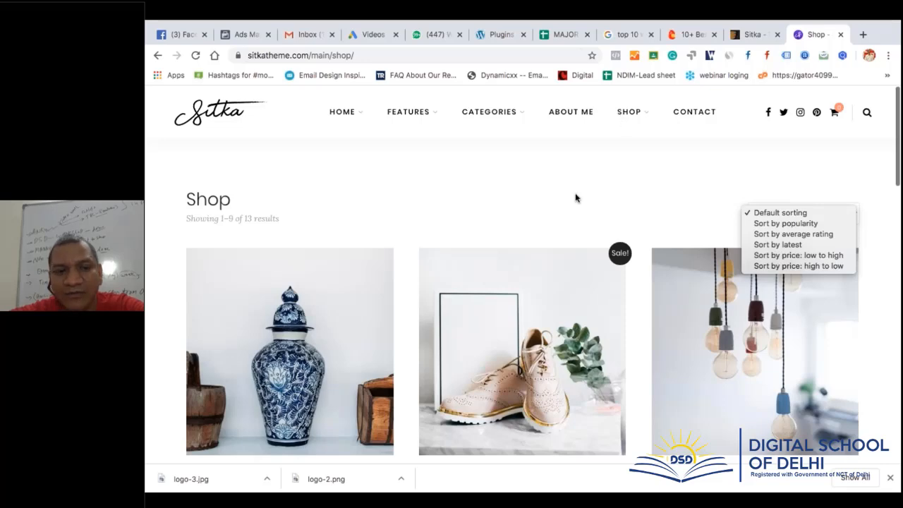
# Scroll through the Contact page, then return to the 'top 10 wordpress blogging themes' Google results
pyautogui.click(696, 112)
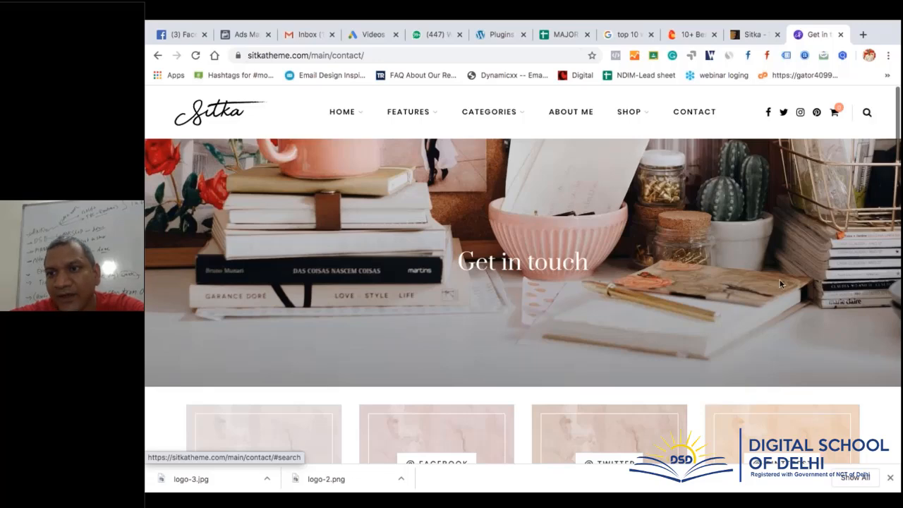
pyautogui.scroll(-4, 684, 349)
pyautogui.scroll(-10, 685, 349)
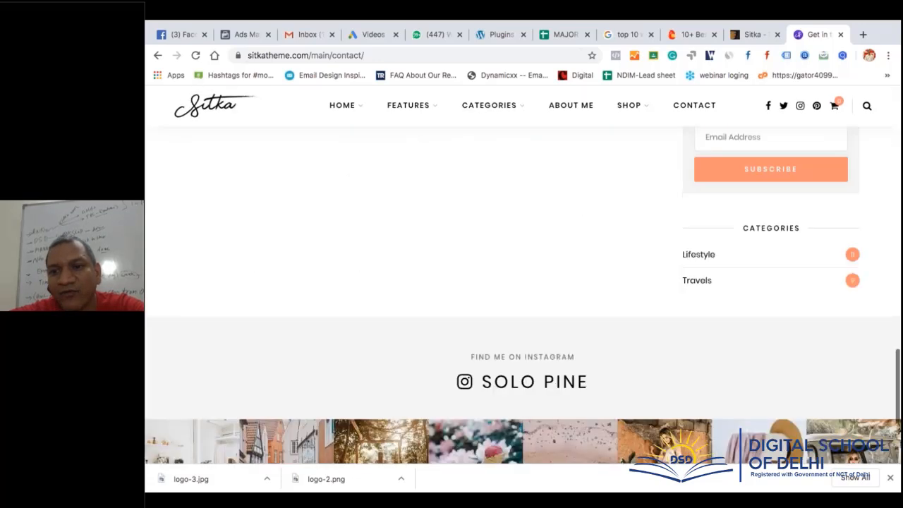
pyautogui.scroll(2, 598, 216)
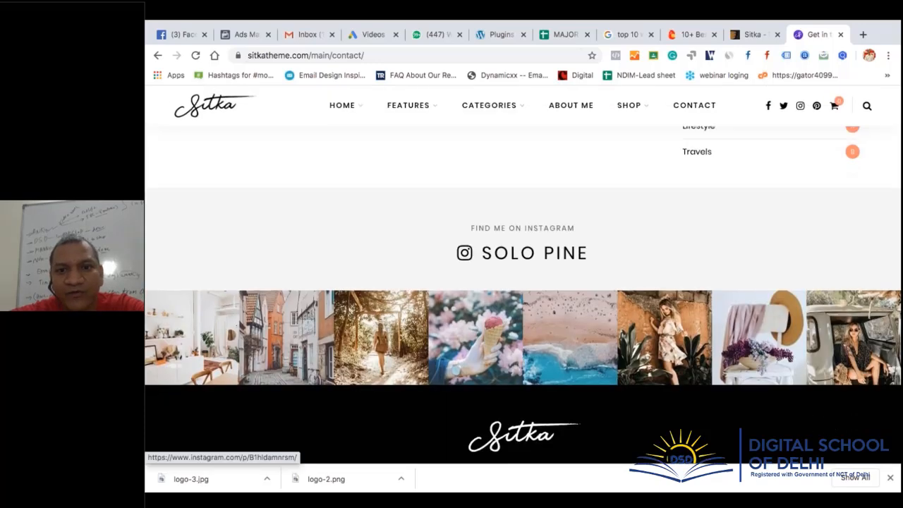
pyautogui.scroll(-2, 598, 215)
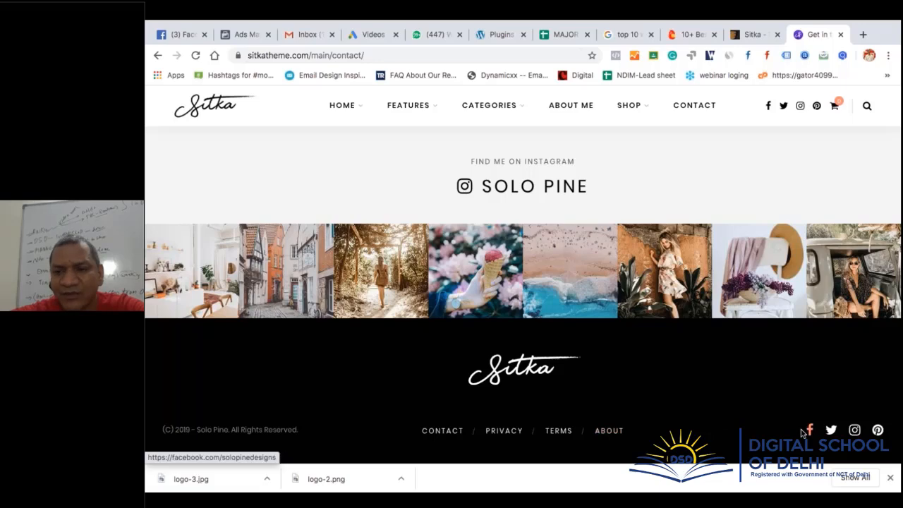
pyautogui.scroll(8, 801, 300)
pyautogui.scroll(10, 802, 299)
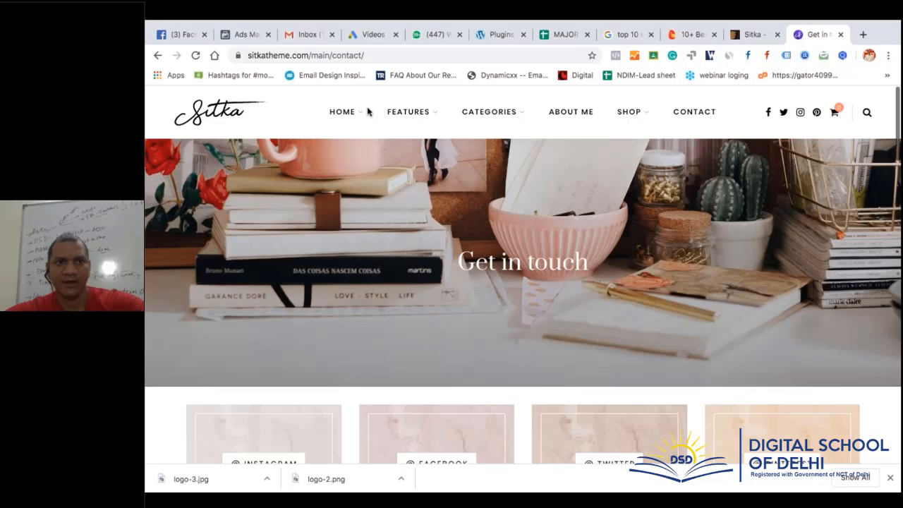
pyautogui.doubleClick(270, 56)
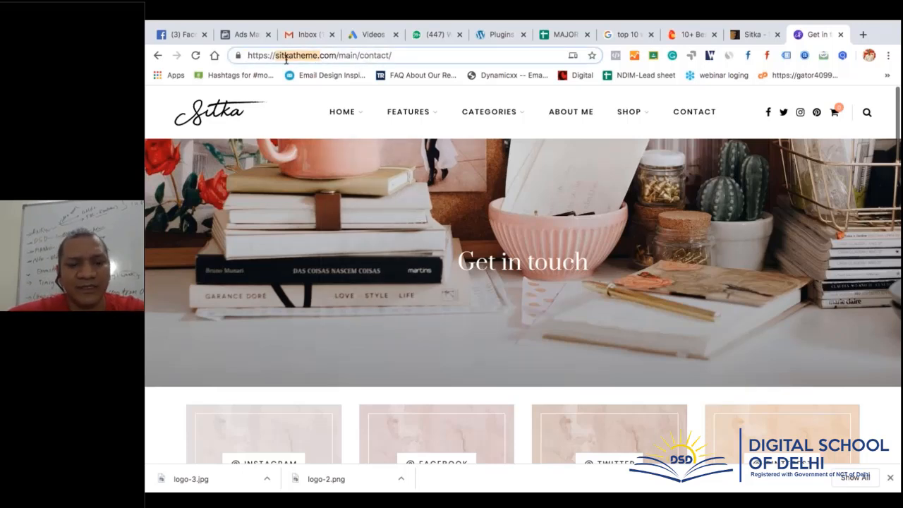
pyautogui.click(630, 36)
# Go to wp-tools.com in the current tab
pyautogui.click(557, 55)
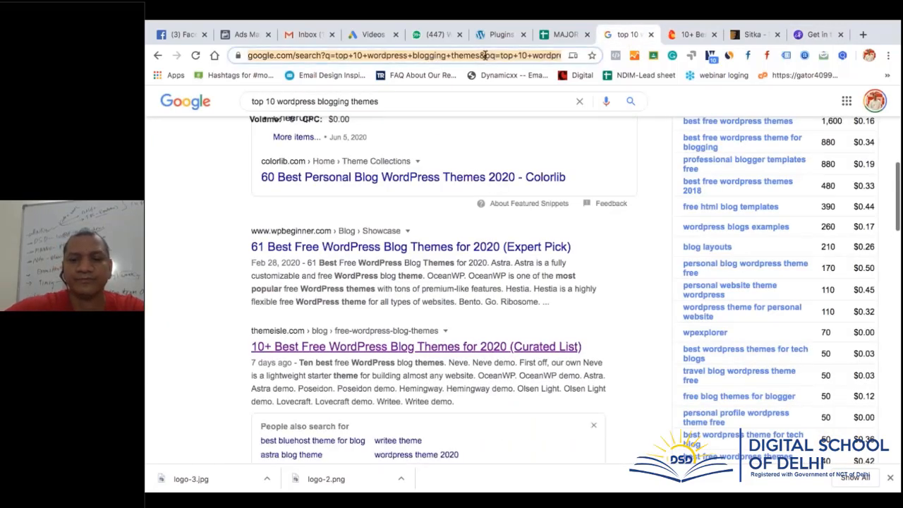
pyautogui.write('wp-to')
pyautogui.press('Return')
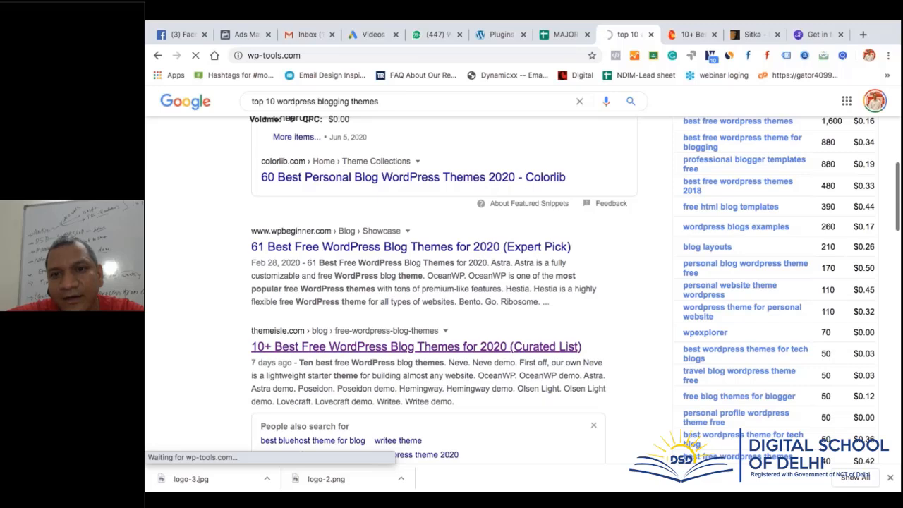
# On the ThemeIsle blog themes article, dismiss the Neve promotion bar and scroll the list
pyautogui.click(697, 41)
pyautogui.scroll(1, 622, 381)
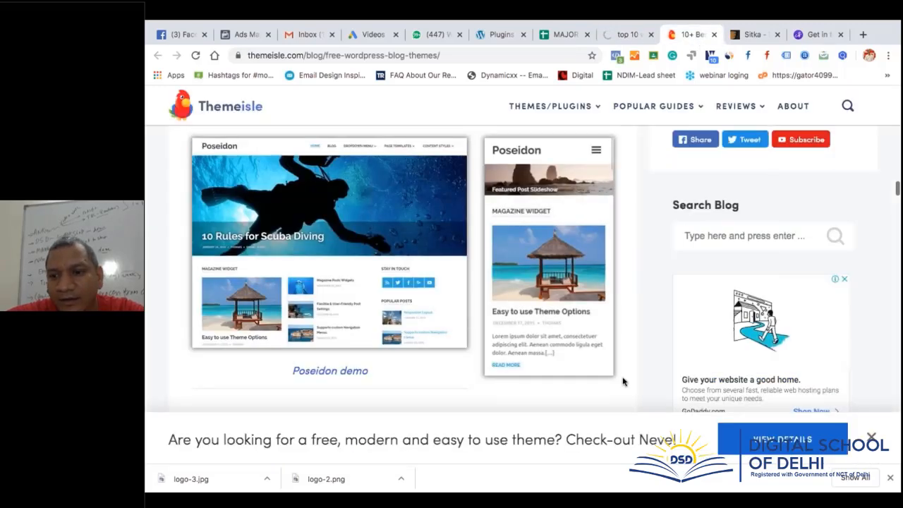
pyautogui.click(871, 438)
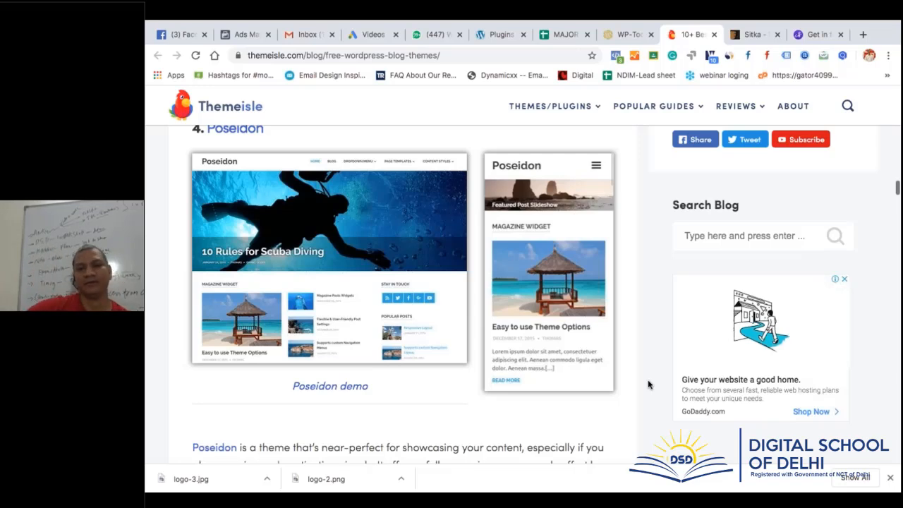
pyautogui.scroll(20, 649, 384)
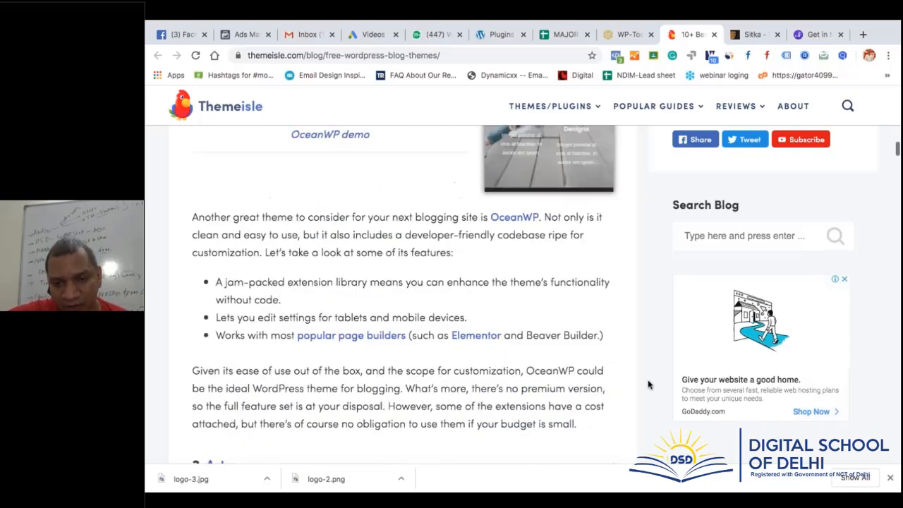
pyautogui.scroll(-1, 648, 384)
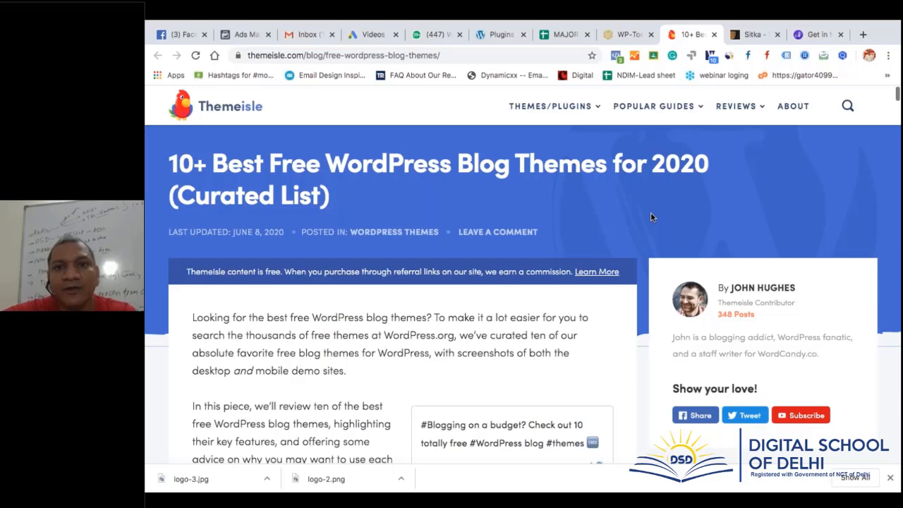
pyautogui.click(746, 37)
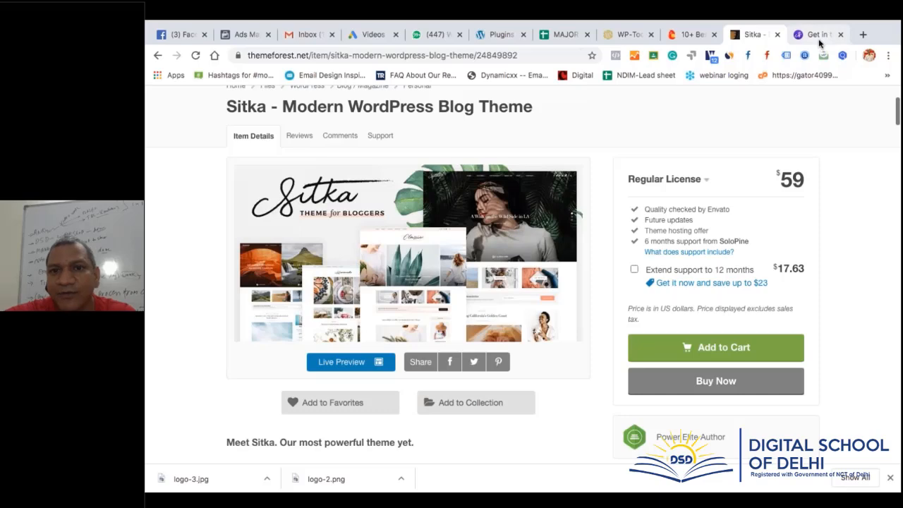
pyautogui.click(818, 35)
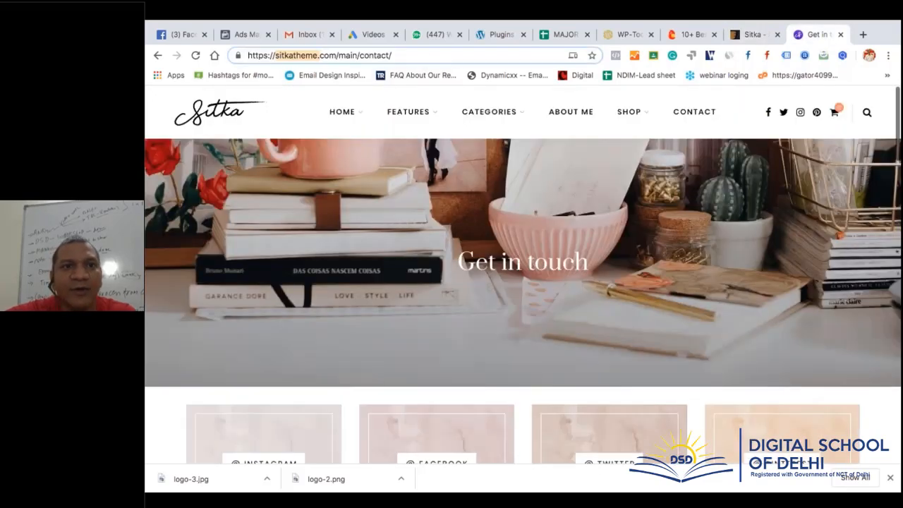
pyautogui.click(430, 55)
pyautogui.press('BackSpace')
pyautogui.press('BackSpace')
pyautogui.press('BackSpace')
pyautogui.press('BackSpace')
pyautogui.press('BackSpace')
pyautogui.press('BackSpace')
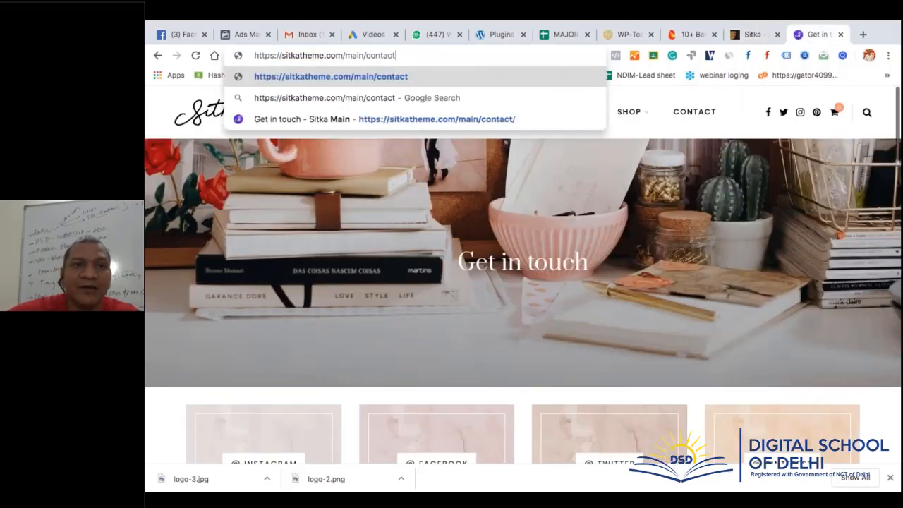
pyautogui.press('BackSpace')
pyautogui.press('BackSpace')
pyautogui.press('BackSpace')
pyautogui.press('BackSpace')
pyautogui.press('BackSpace')
pyautogui.press('BackSpace')
pyautogui.press('BackSpace')
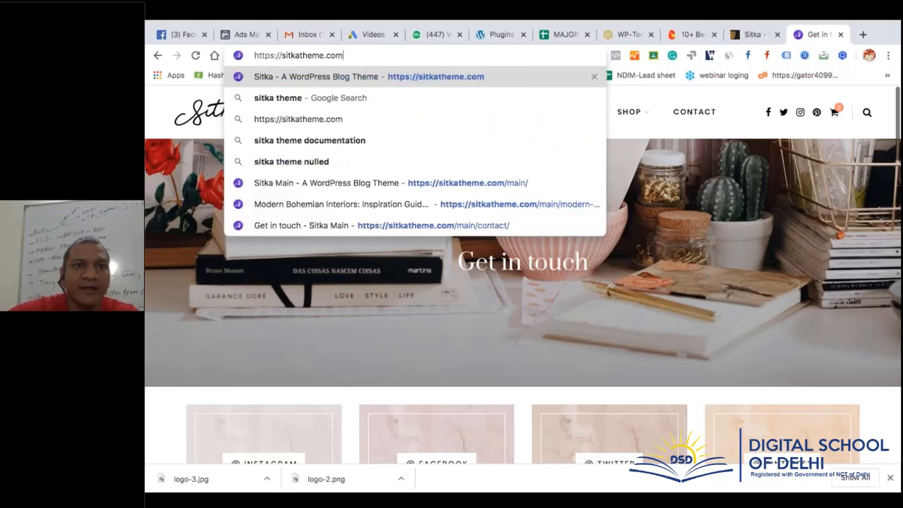
pyautogui.press('Return')
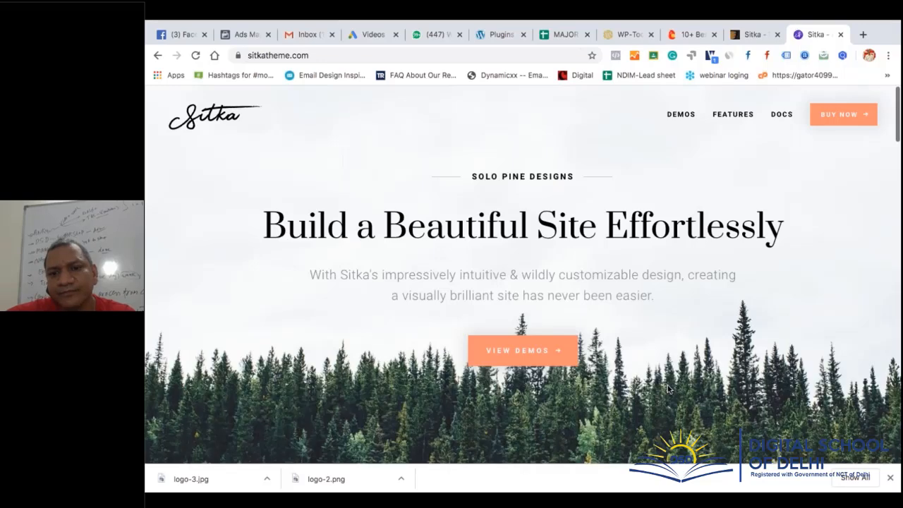
pyautogui.scroll(-1, 669, 388)
pyautogui.scroll(-5, 667, 385)
pyautogui.scroll(2, 485, 269)
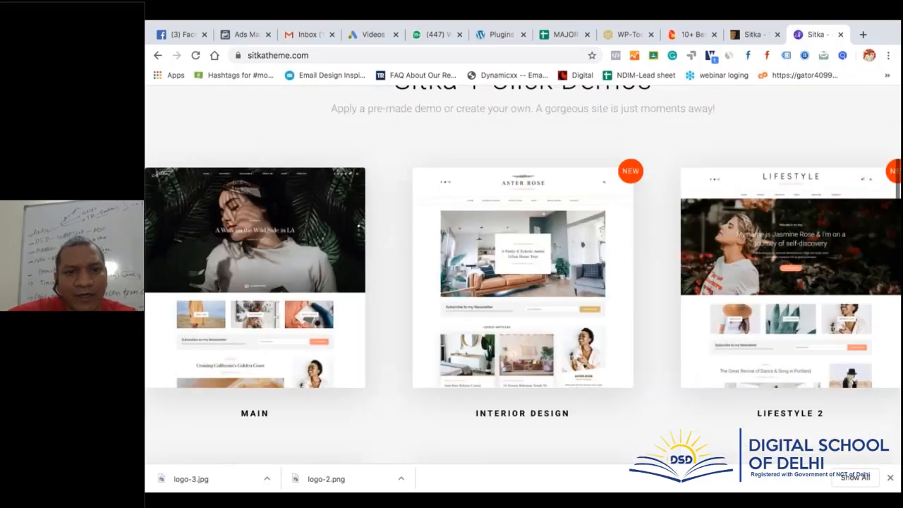
pyautogui.click(509, 268)
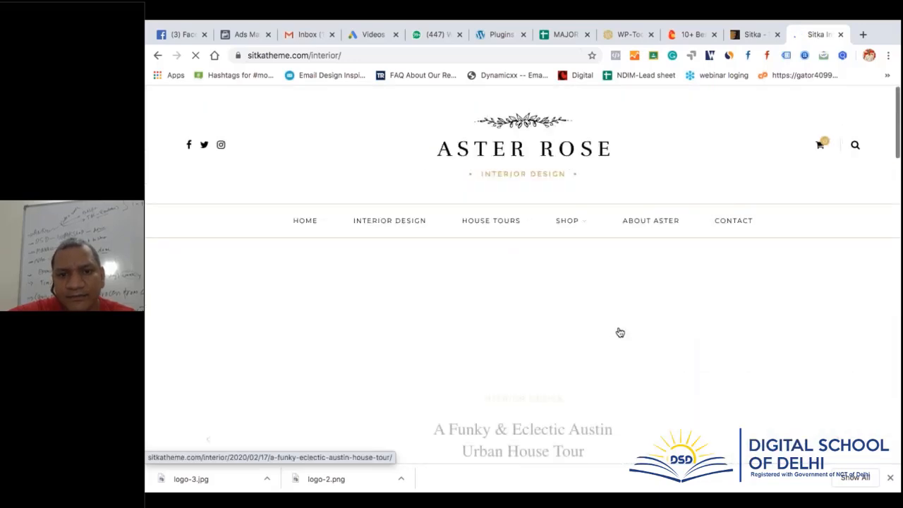
pyautogui.scroll(-3, 620, 332)
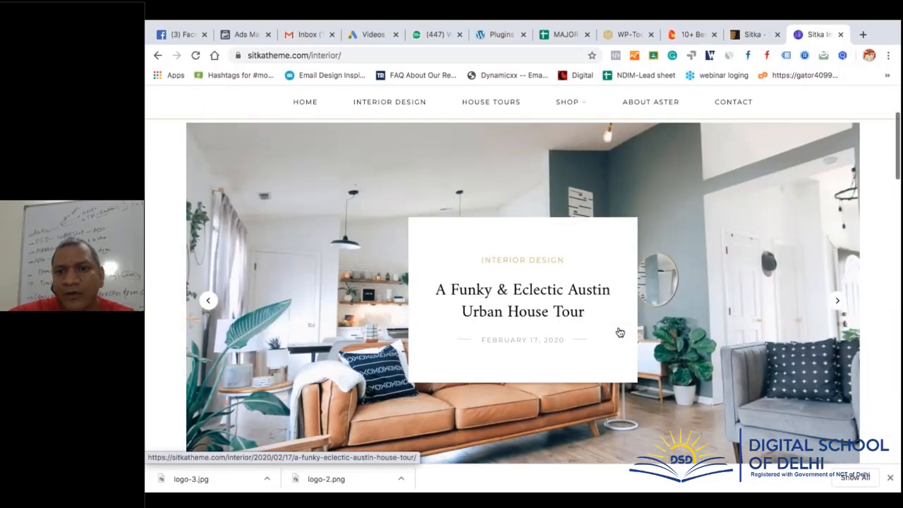
pyautogui.scroll(-4, 620, 332)
pyautogui.scroll(-4, 711, 328)
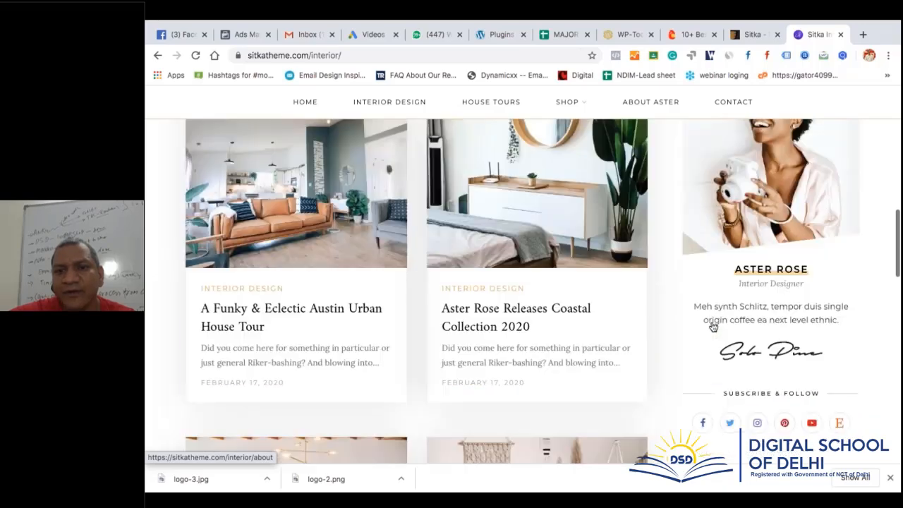
pyautogui.scroll(-15, 522, 294)
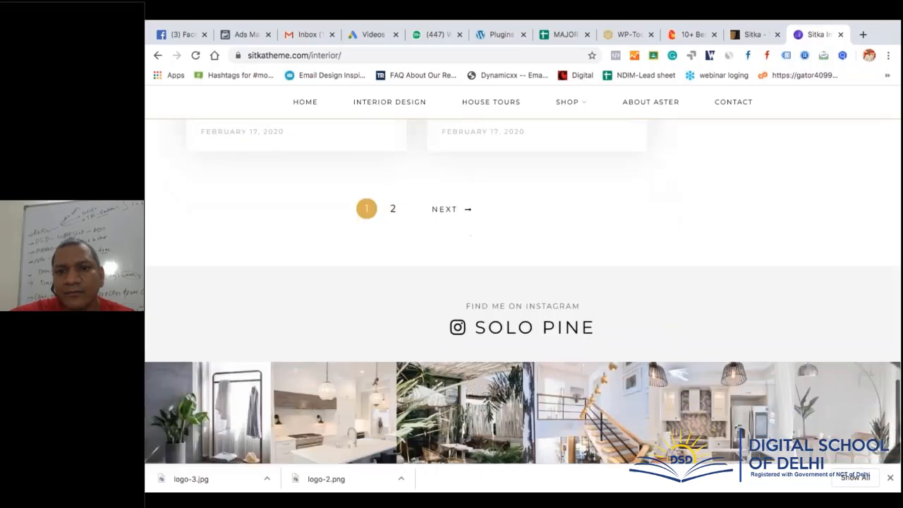
pyautogui.scroll(20, 494, 339)
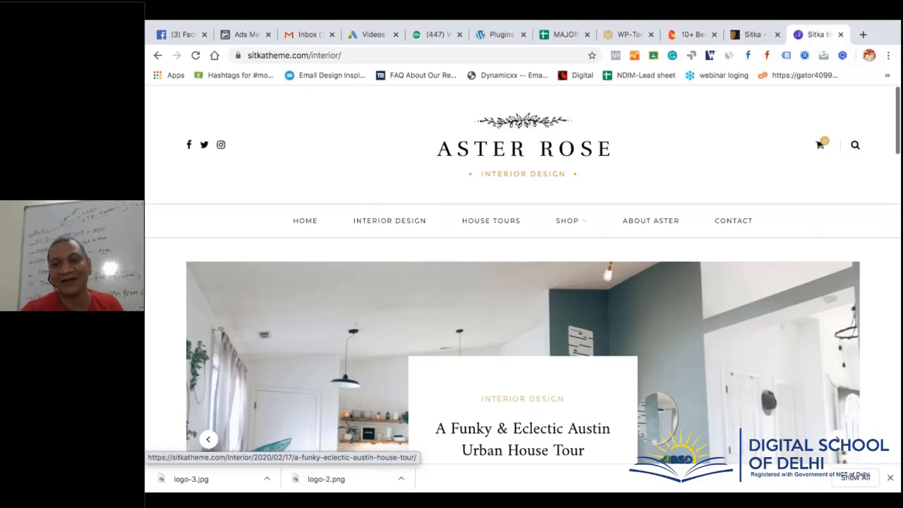
# Load google.com in the ThemeIsle tab
pyautogui.click(696, 36)
pyautogui.hotkey('ctrl', 'l')
pyautogui.write('google.com')
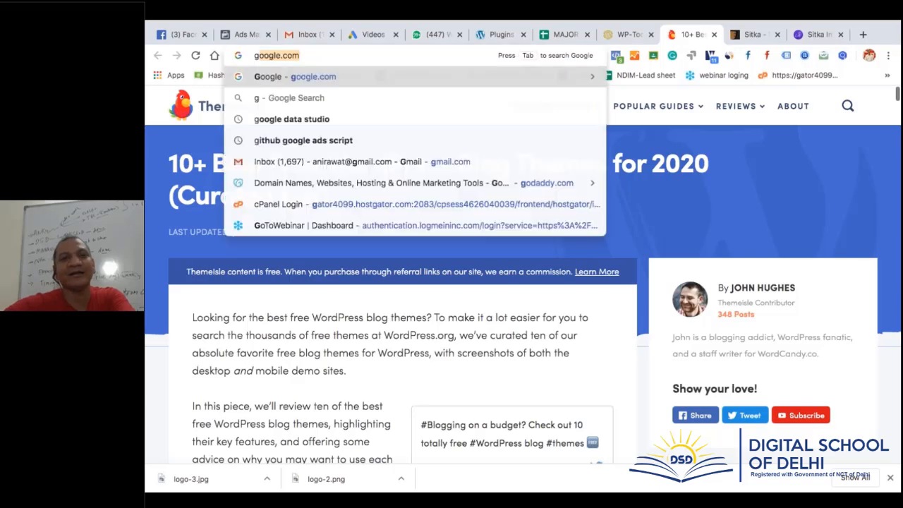
pyautogui.press('Return')
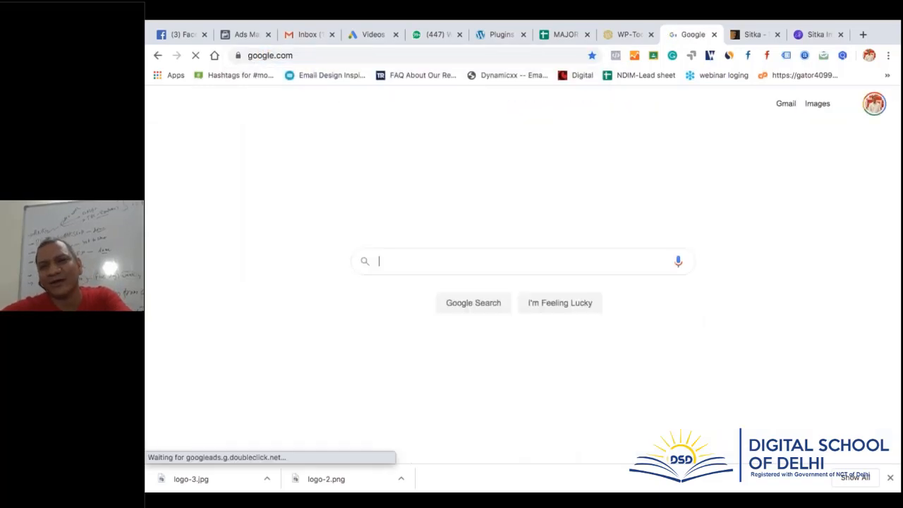
# Review google.com's traffic stats in the SimilarWeb extension, then close the panel
pyautogui.click(730, 57)
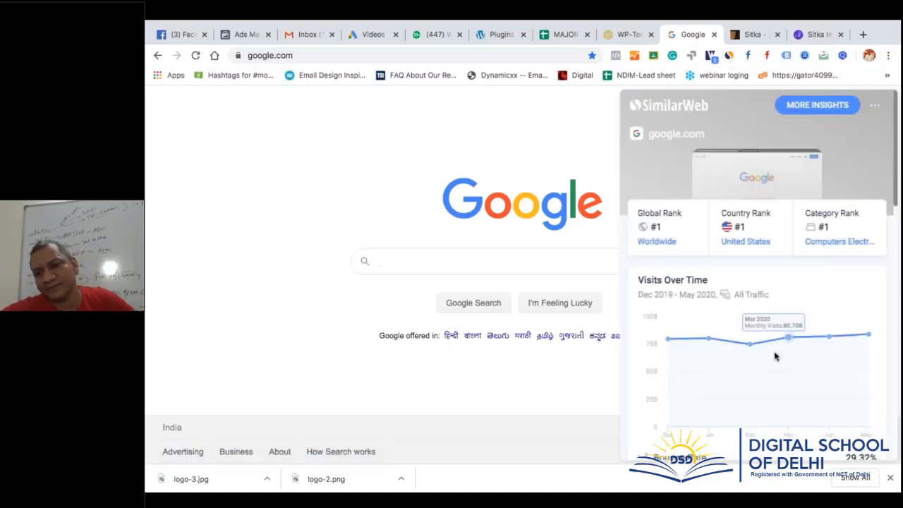
pyautogui.scroll(-2, 775, 356)
pyautogui.scroll(-1, 774, 356)
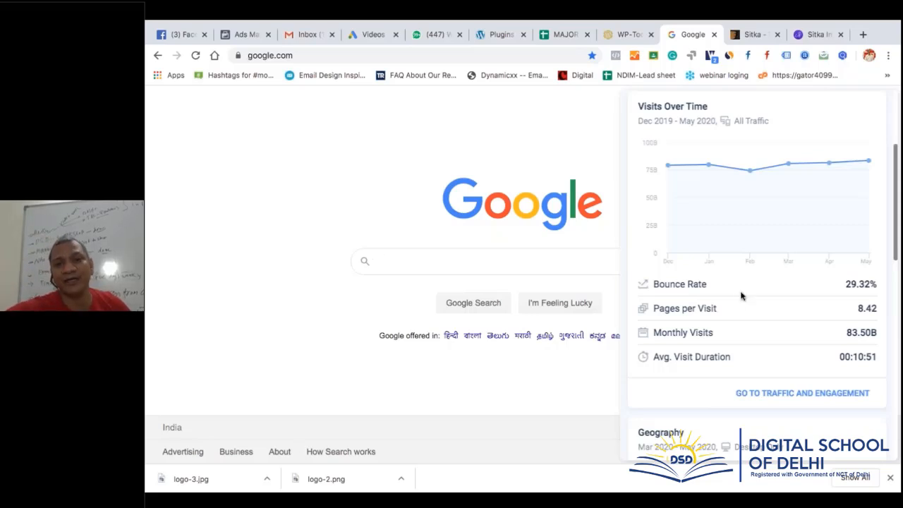
pyautogui.click(573, 192)
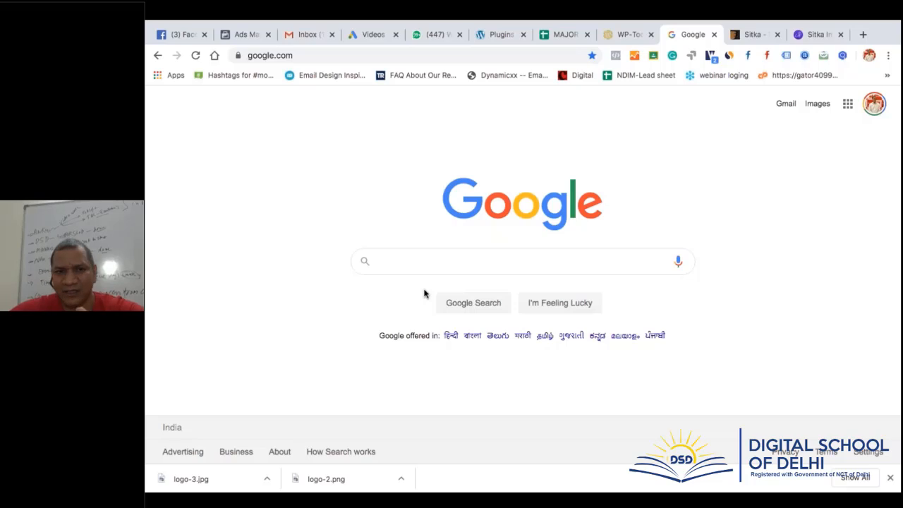
# Copy the theme name 'Sitka' from the ThemeForest page, then go to the WP-Tools.com tab
pyautogui.click(742, 38)
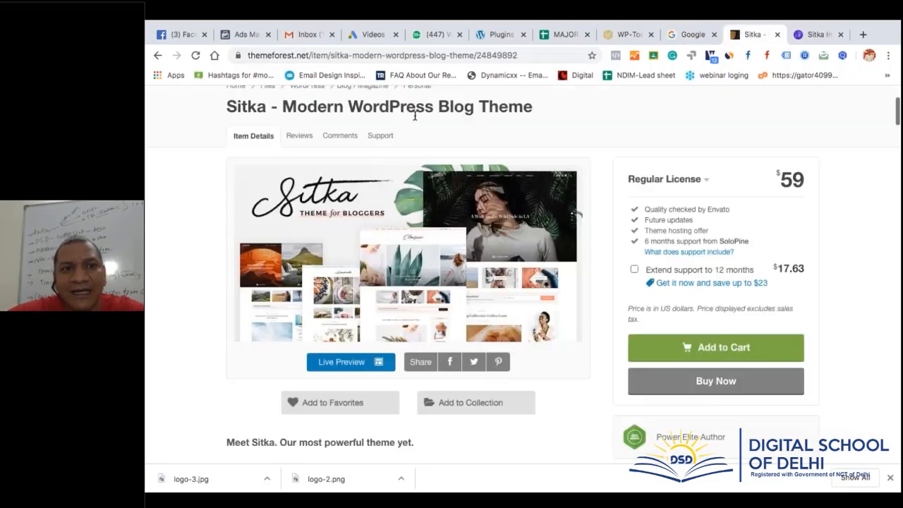
pyautogui.moveTo(227, 107); pyautogui.dragTo(273, 107)
pyautogui.hotkey('ctrl', 'c')
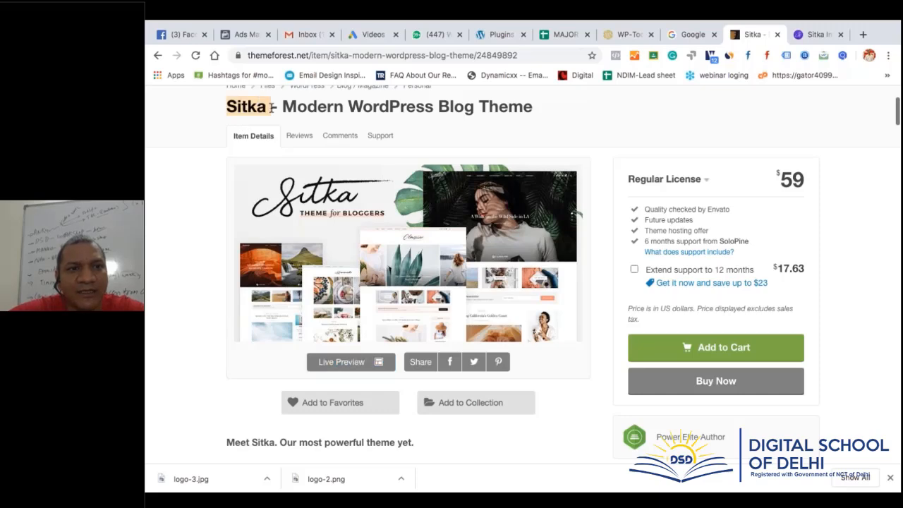
pyautogui.click(625, 34)
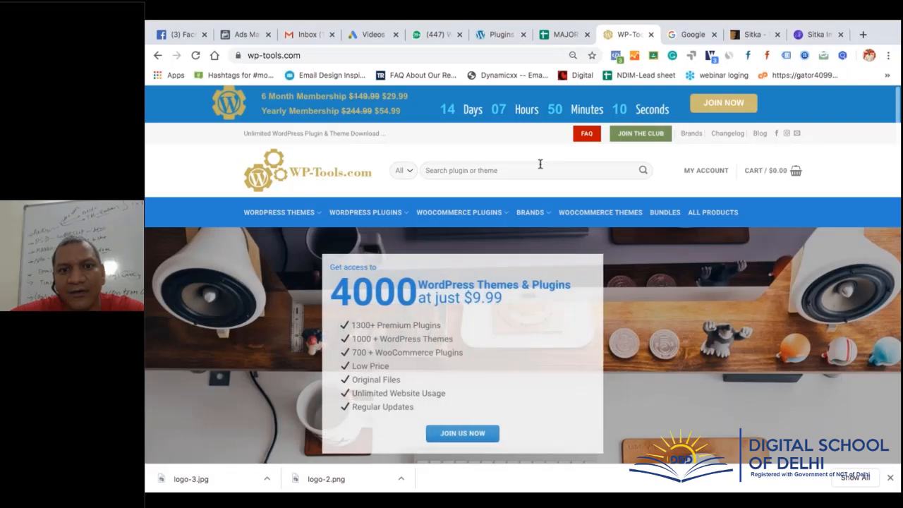
# Search WP-Tools for 'Sitka', then replace the query with 'blogging'
pyautogui.click(540, 164)
pyautogui.hotkey('ctrl', 'v')
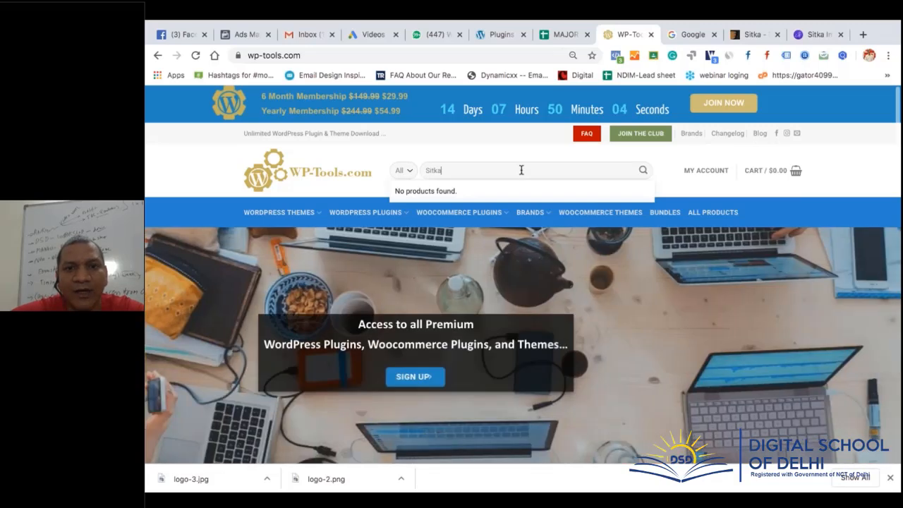
pyautogui.doubleClick(520, 170)
pyautogui.write('bl')
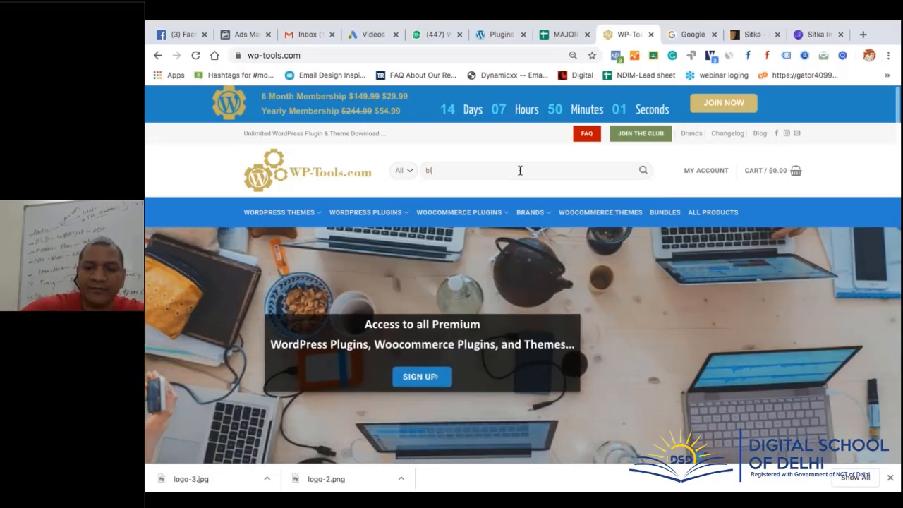
pyautogui.write('ogging')
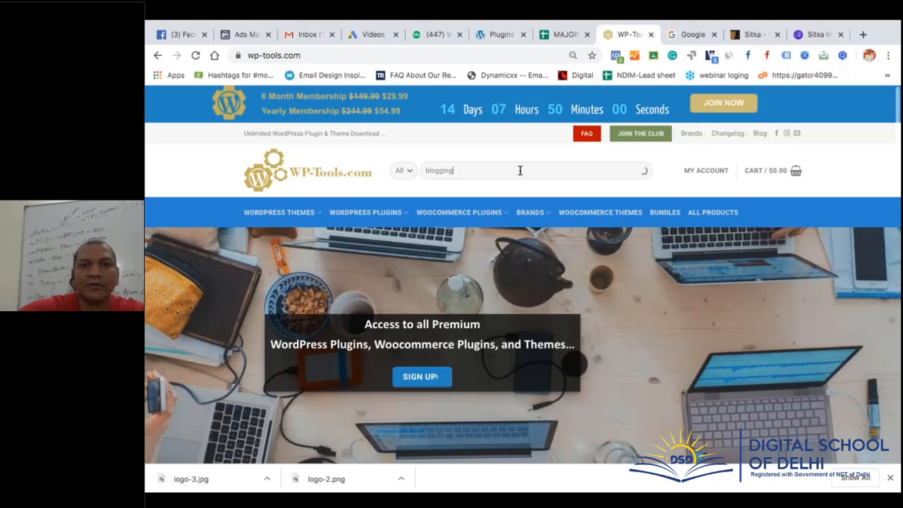
pyautogui.press('Return')
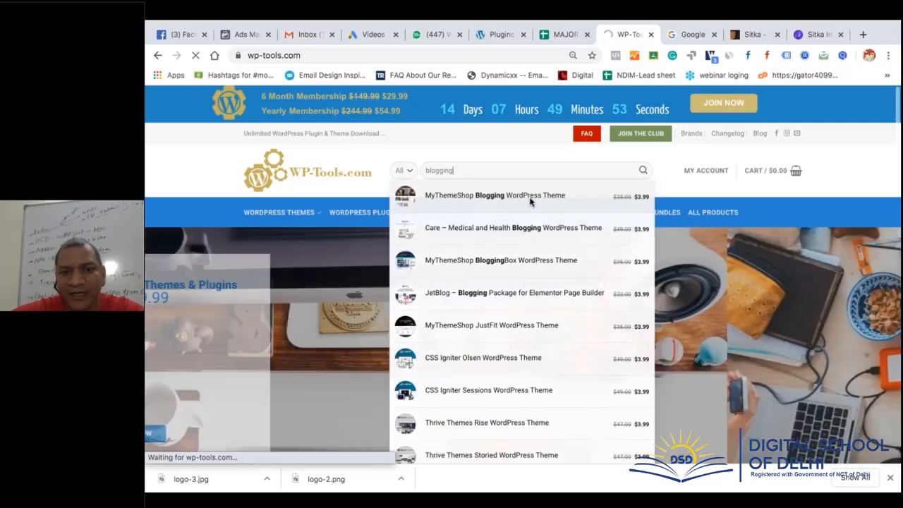
# Open the MyThemeShop Blogging WordPress Theme result and read through its features
pyautogui.click(525, 200)
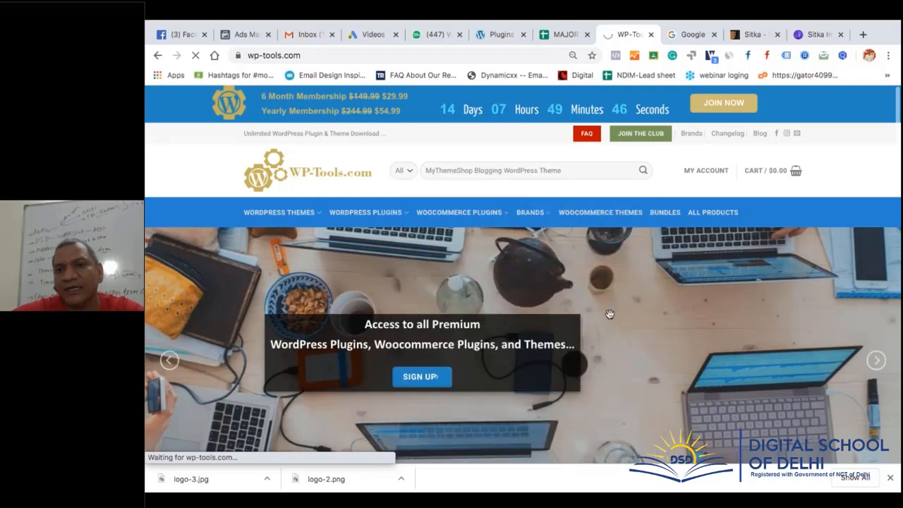
pyautogui.scroll(-1, 609, 314)
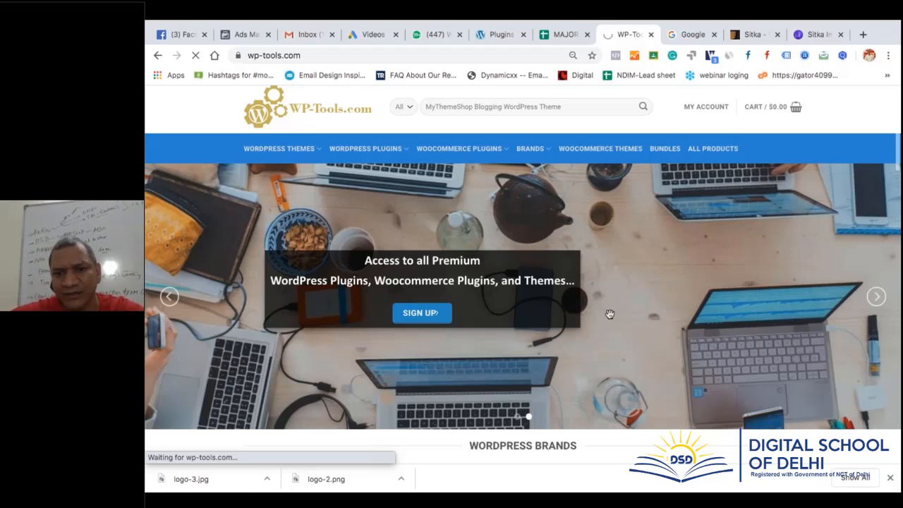
pyautogui.scroll(-1, 609, 314)
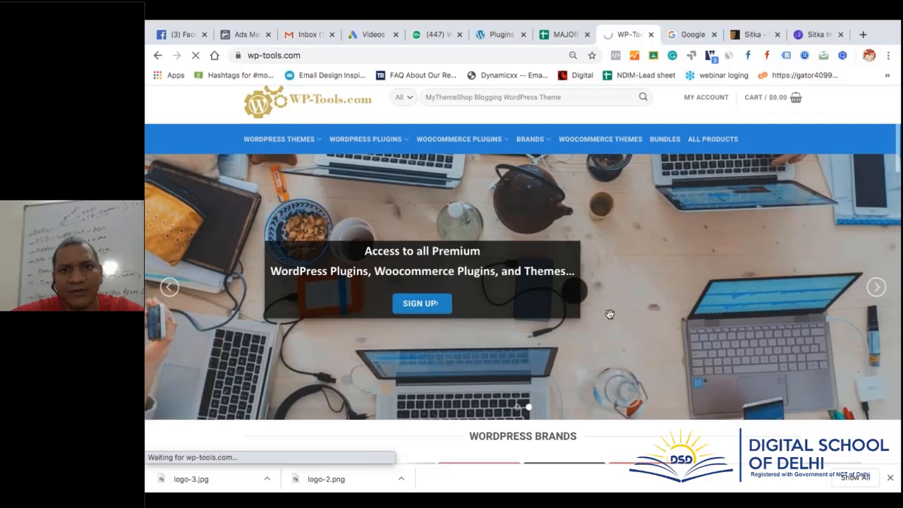
pyautogui.scroll(-2, 610, 314)
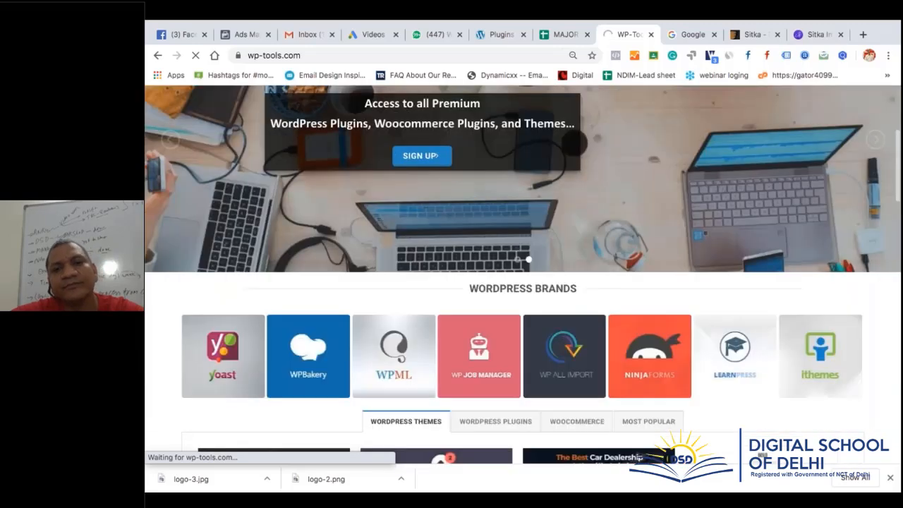
pyautogui.scroll(3, 559, 187)
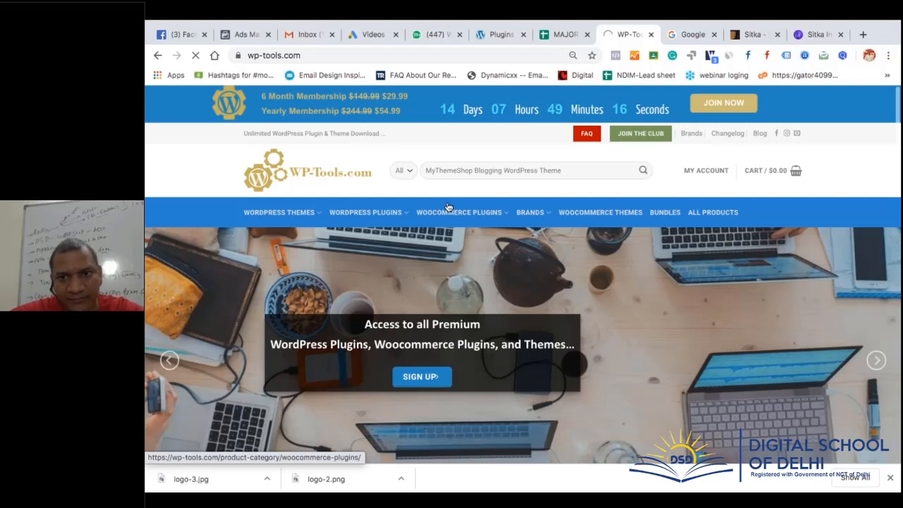
pyautogui.moveTo(447, 207)
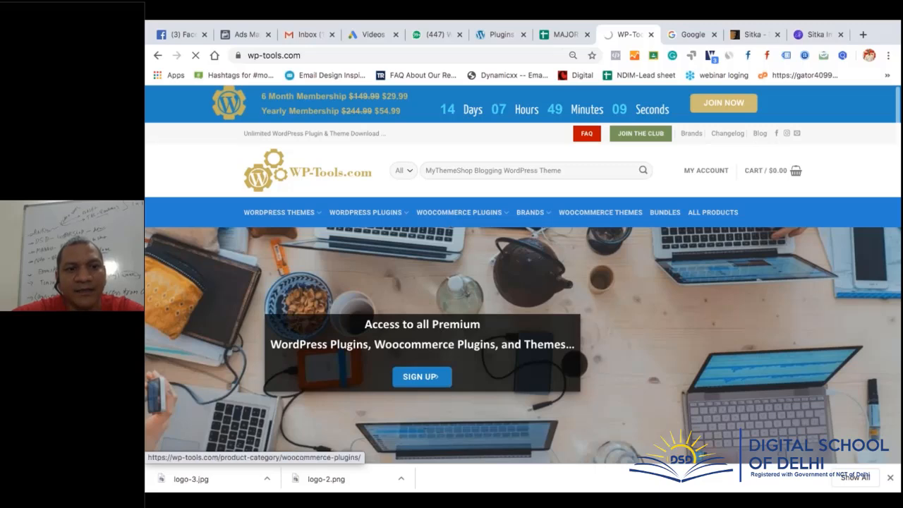
pyautogui.moveTo(278, 212)
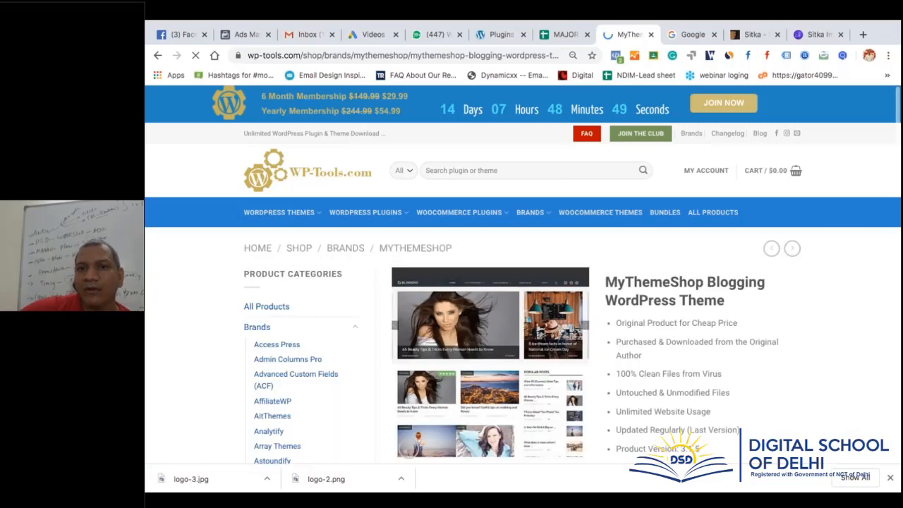
# Open MyThemeShop's official Blogging theme page (mythemeshop.com/themes/blogging/) in a new tab
pyautogui.scroll(-2, 522, 296)
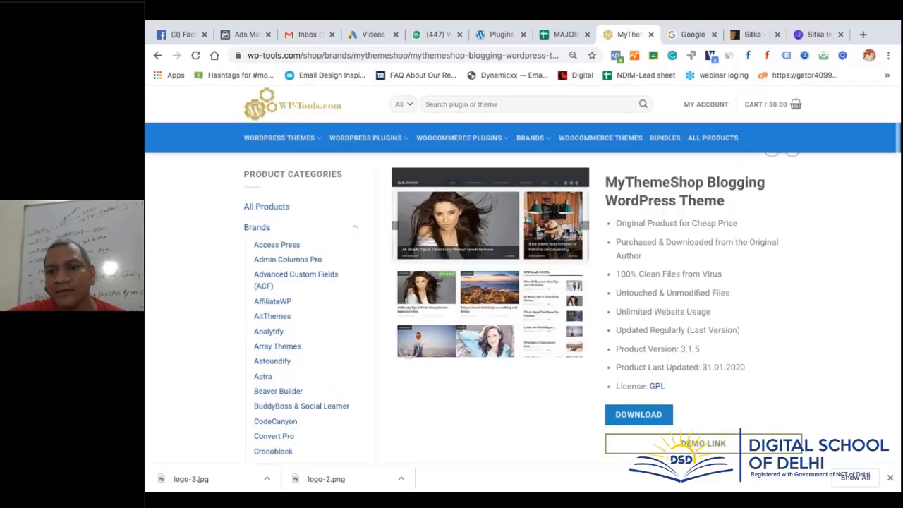
pyautogui.scroll(1, 717, 316)
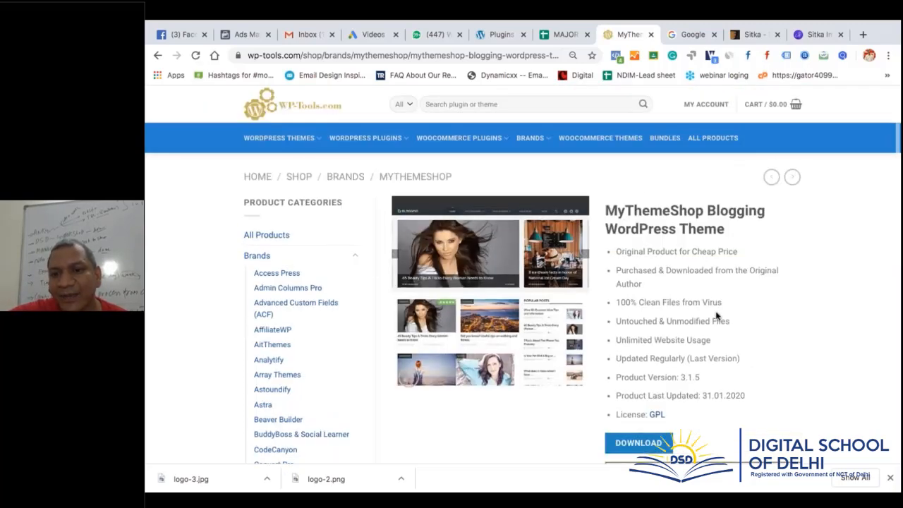
pyautogui.scroll(-1, 717, 316)
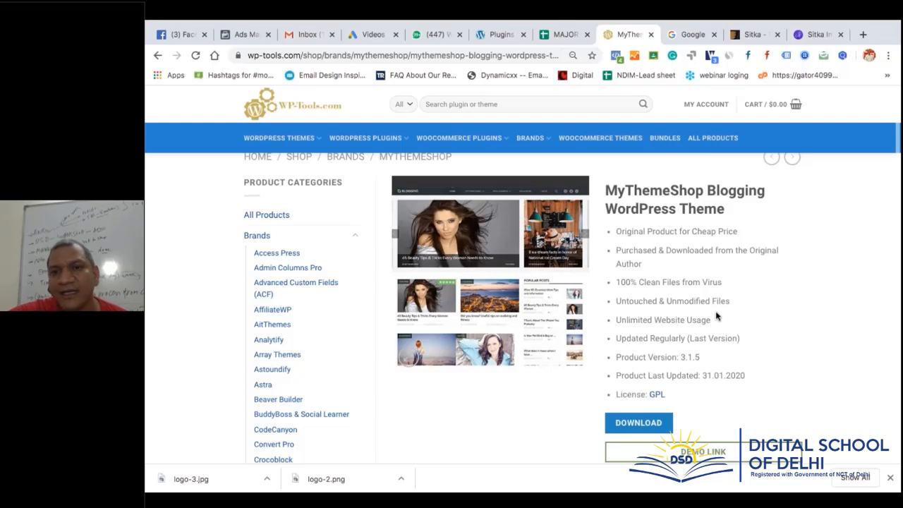
pyautogui.scroll(-2, 716, 316)
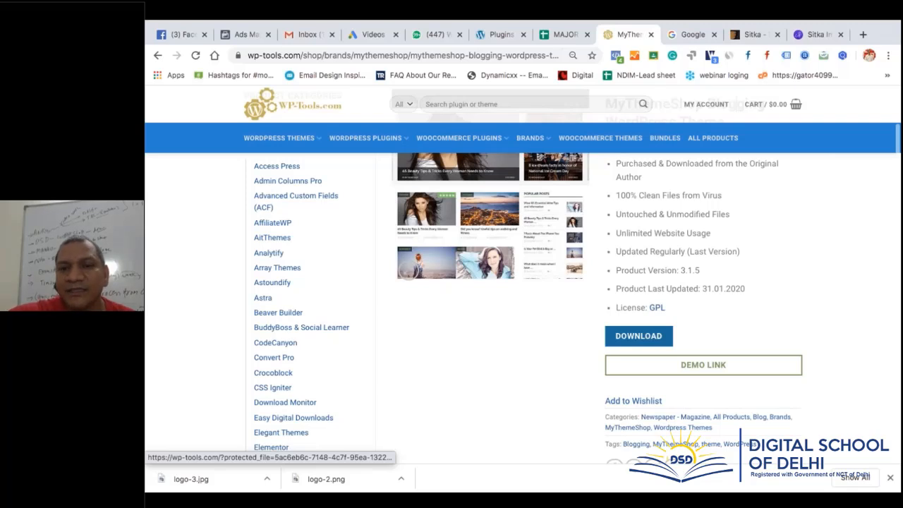
pyautogui.click(534, 217)
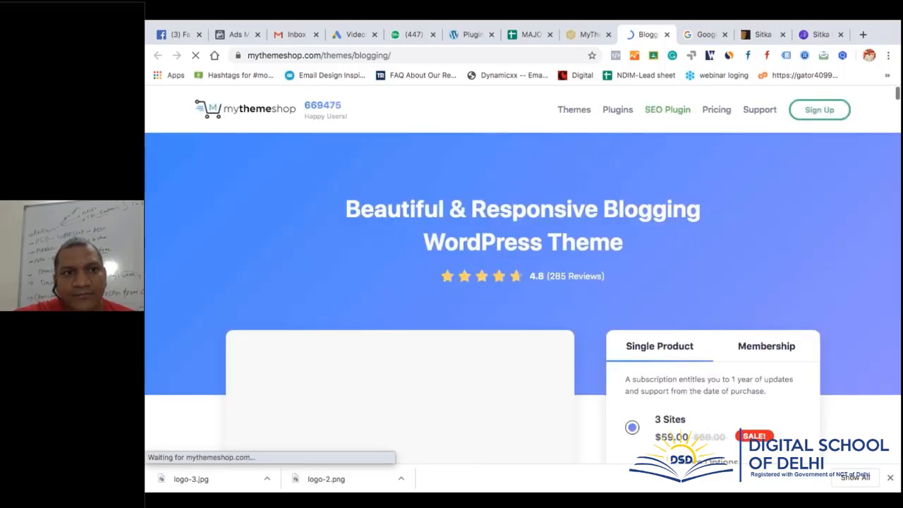
# Launch the Blogging theme's live demo and switch to its Viral demo
pyautogui.scroll(-2, 480, 284)
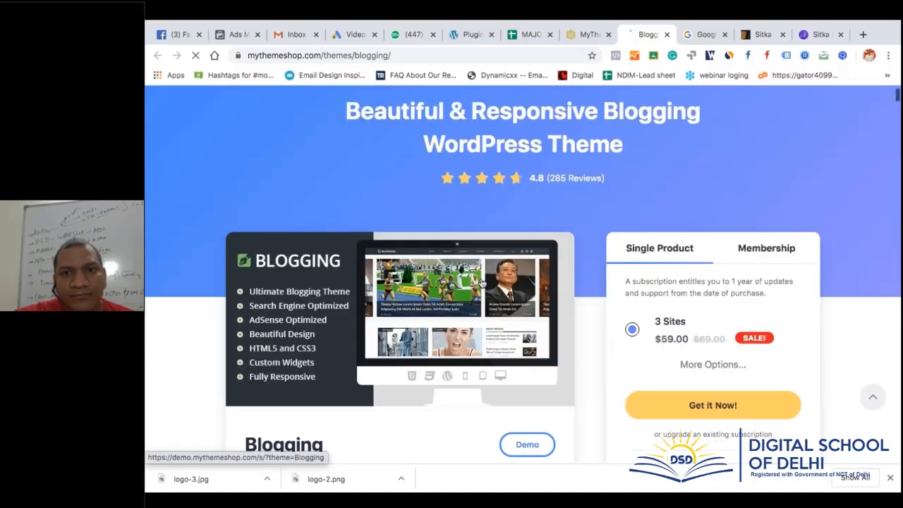
pyautogui.click(481, 284)
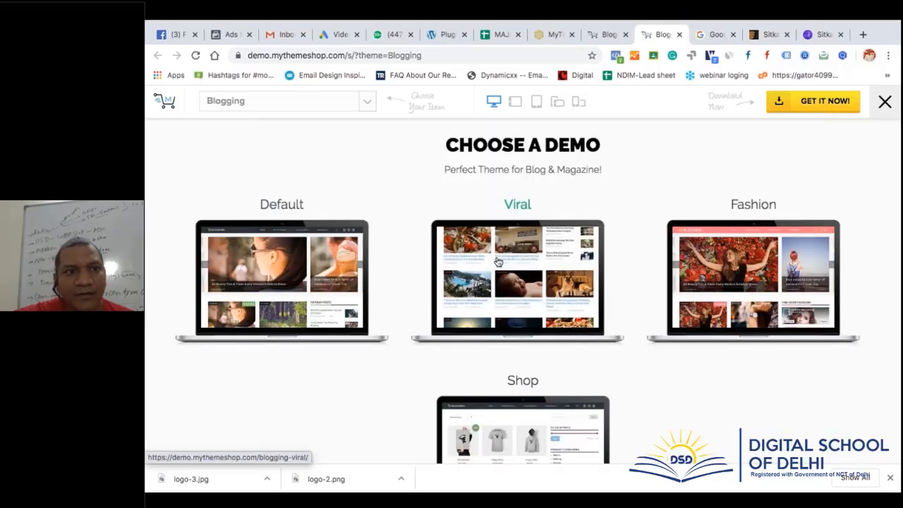
pyautogui.click(497, 262)
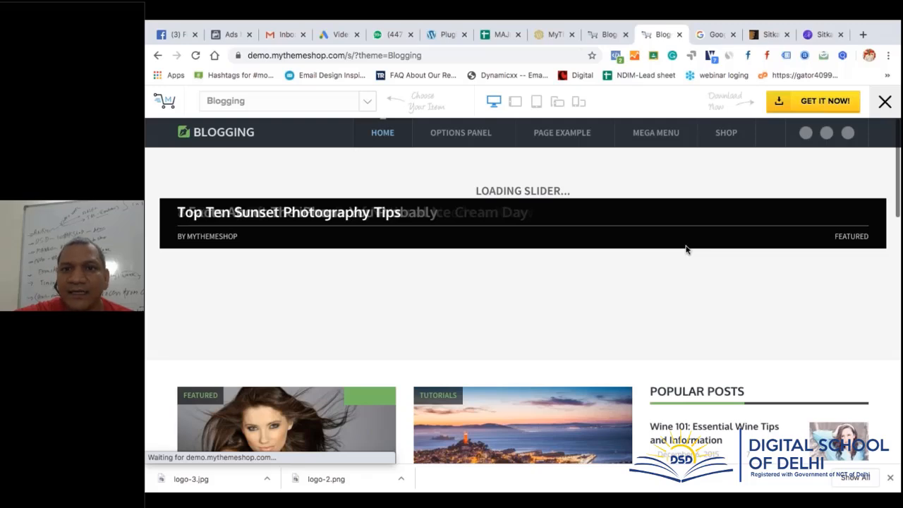
pyautogui.scroll(-2, 687, 249)
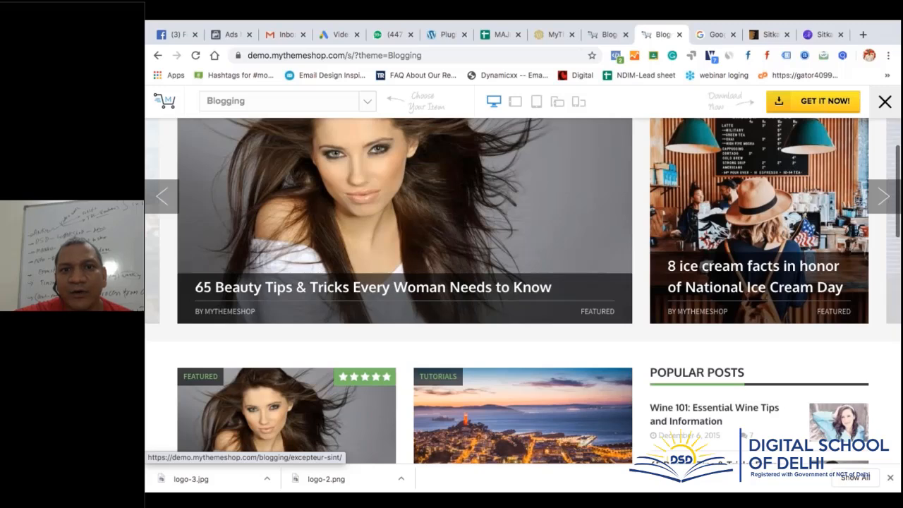
pyautogui.scroll(2, 521, 282)
# Preview the demo at tablet and phone widths, close the demo bar, and return to wp-tools.com
pyautogui.click(537, 102)
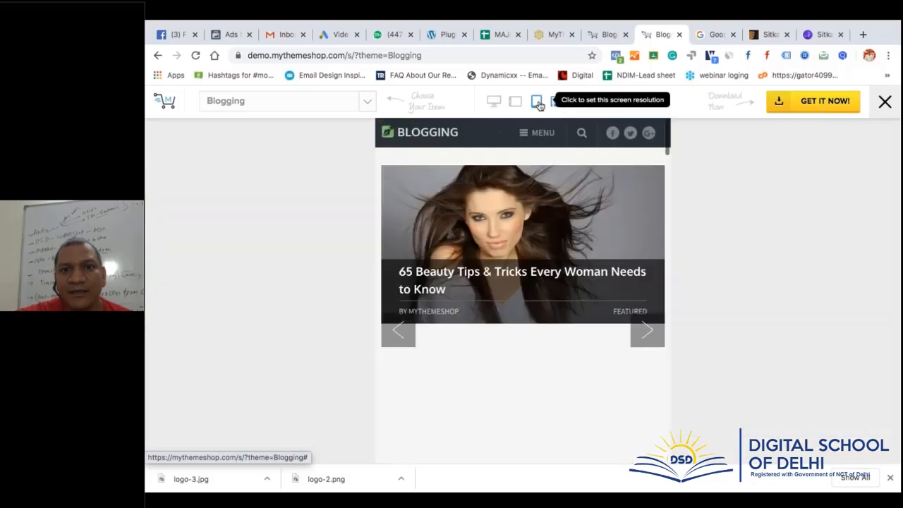
pyautogui.click(540, 105)
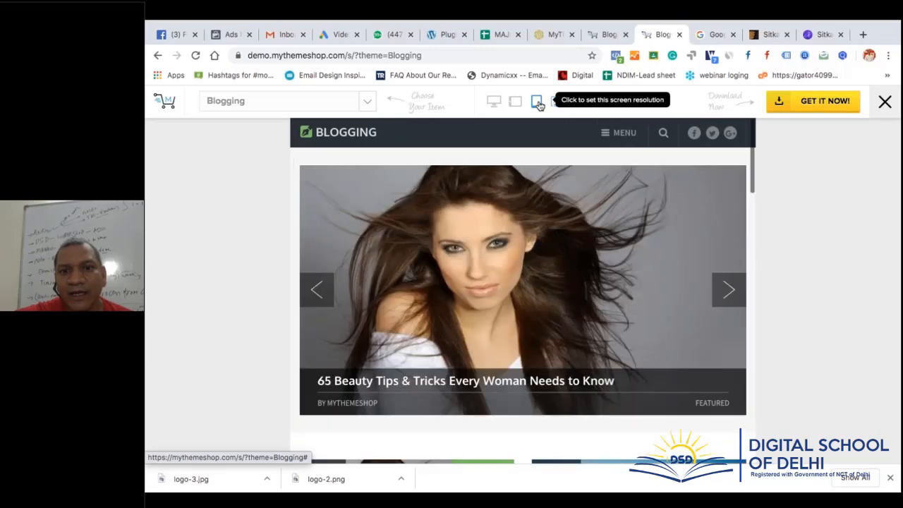
pyautogui.click(557, 103)
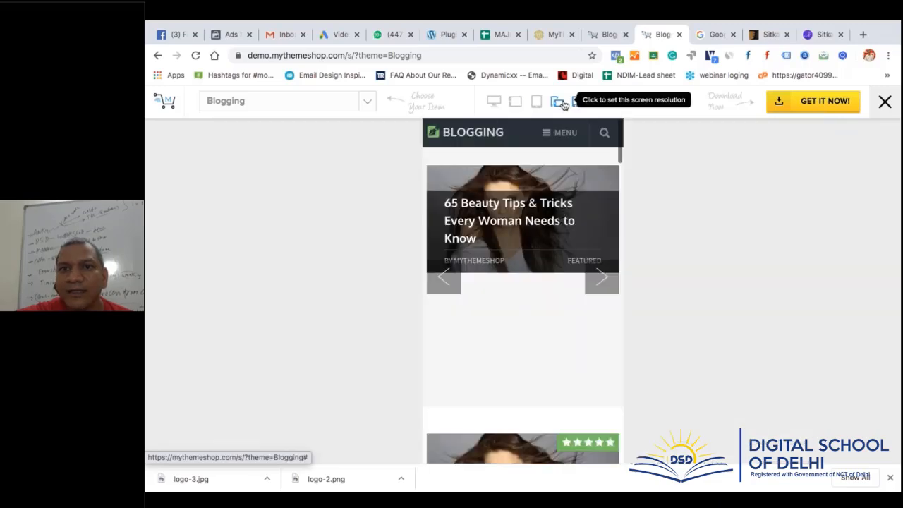
pyautogui.click(562, 104)
pyautogui.scroll(-2, 522, 211)
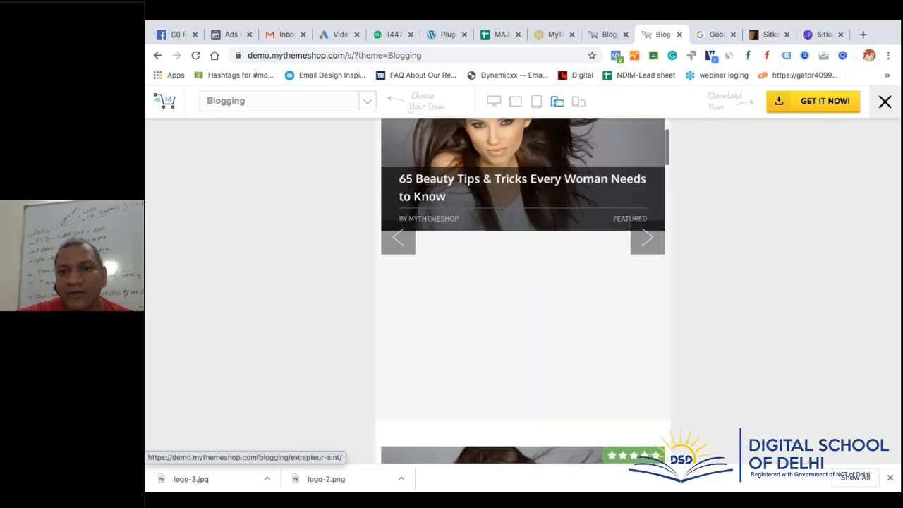
pyautogui.scroll(2, 522, 211)
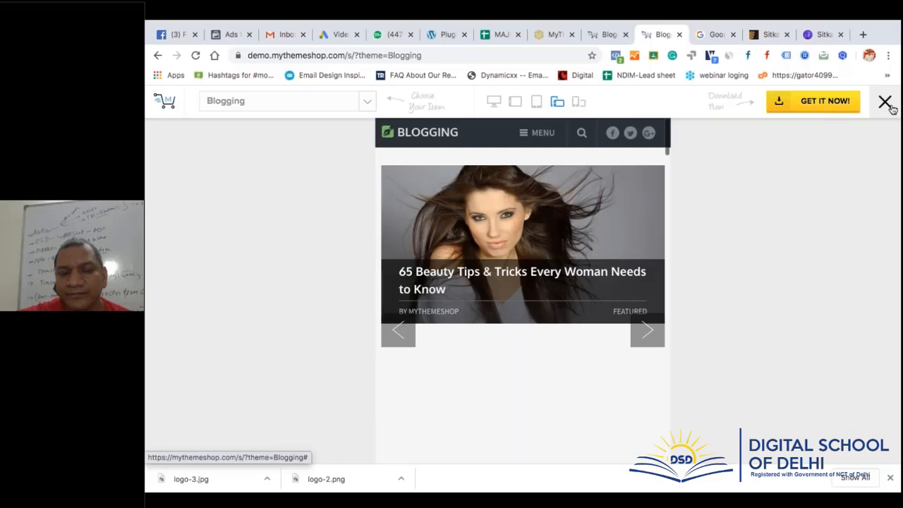
pyautogui.click(884, 102)
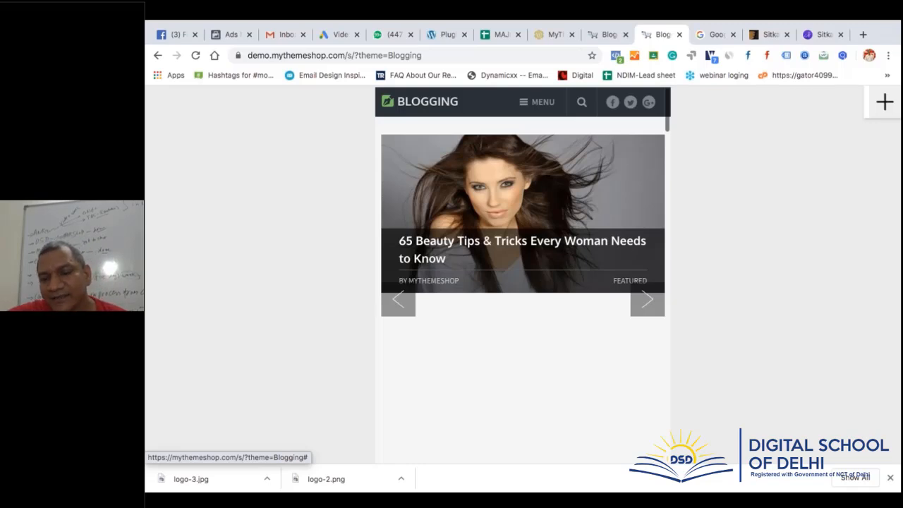
pyautogui.click(552, 35)
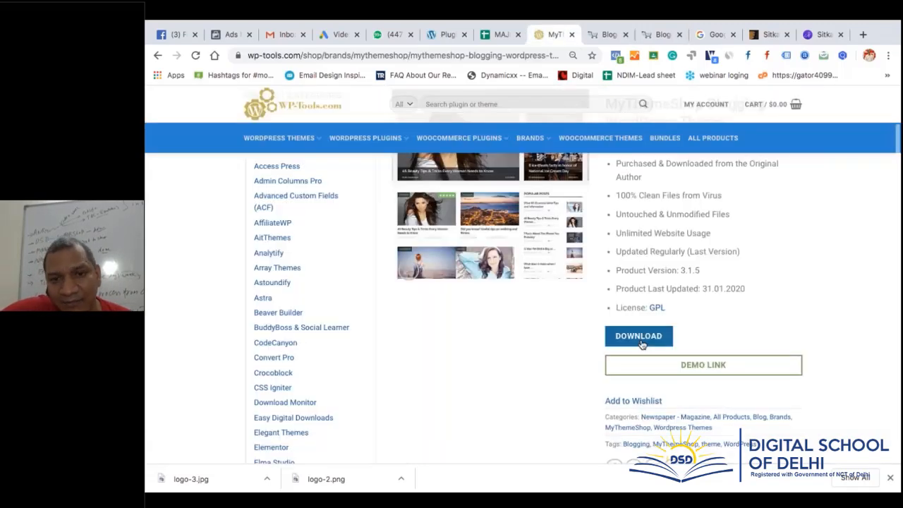
# Download the Blogging theme from wp-tools.com as the mts_blogging zip (about 5.3 MB)
pyautogui.click(638, 337)
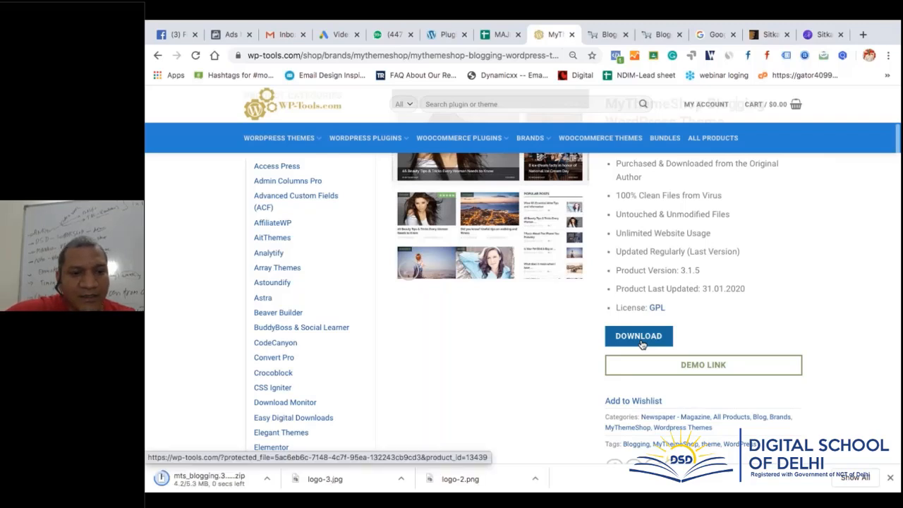
pyautogui.click(657, 307)
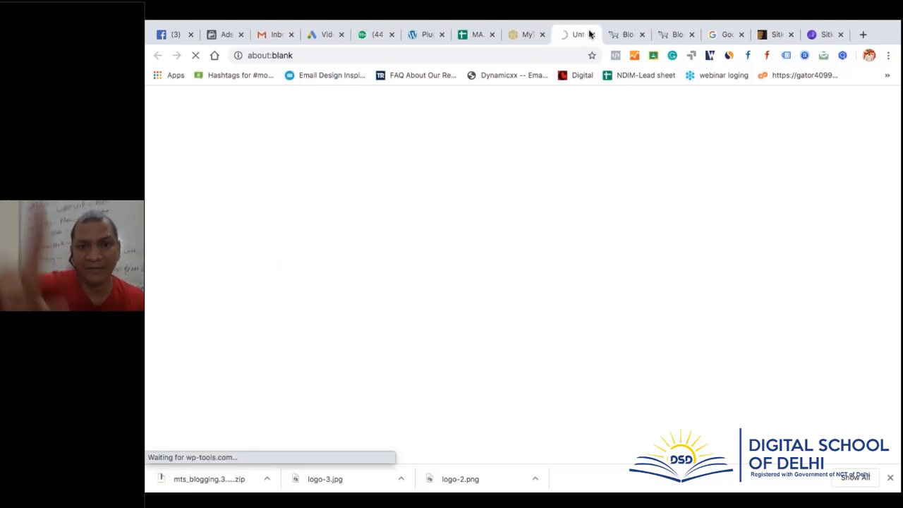
pyautogui.click(592, 35)
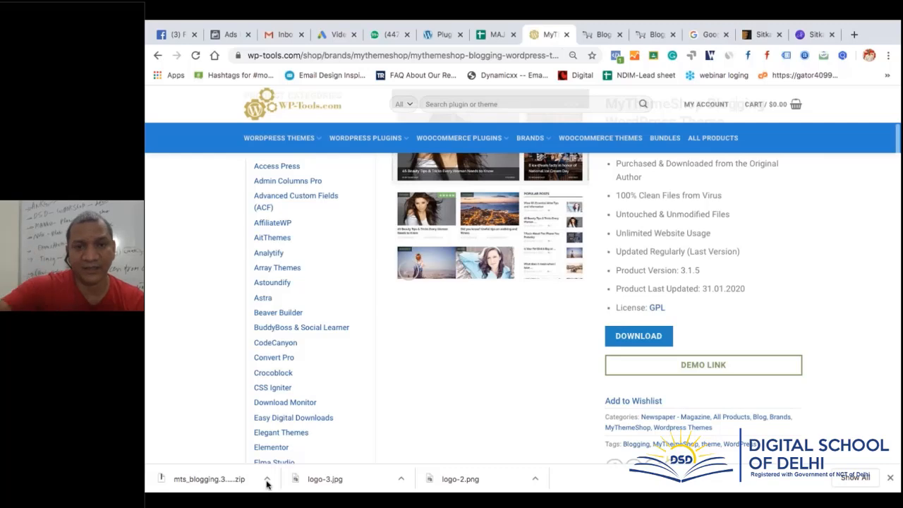
# Extract mts_blogging.3.1.5.zip into Downloads, inspect it in Finder, and return to Chrome
pyautogui.click(266, 481)
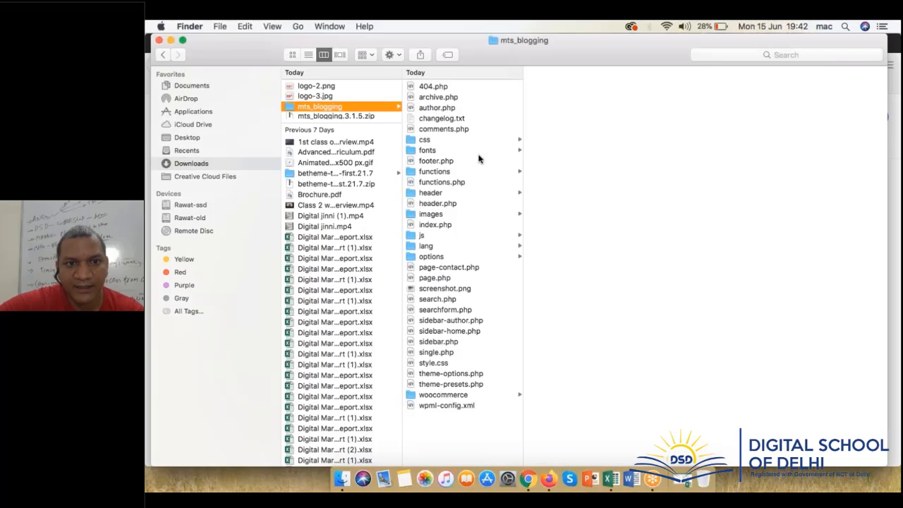
pyautogui.click(322, 118)
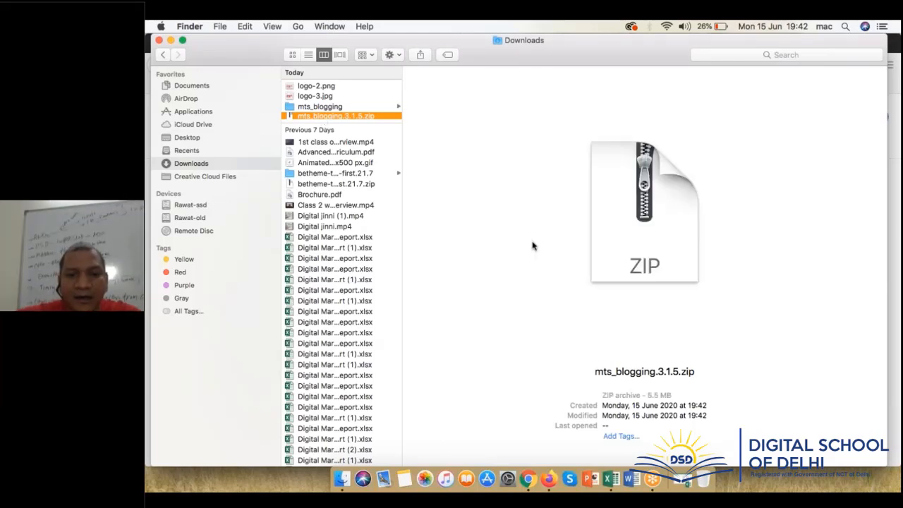
pyautogui.click(532, 483)
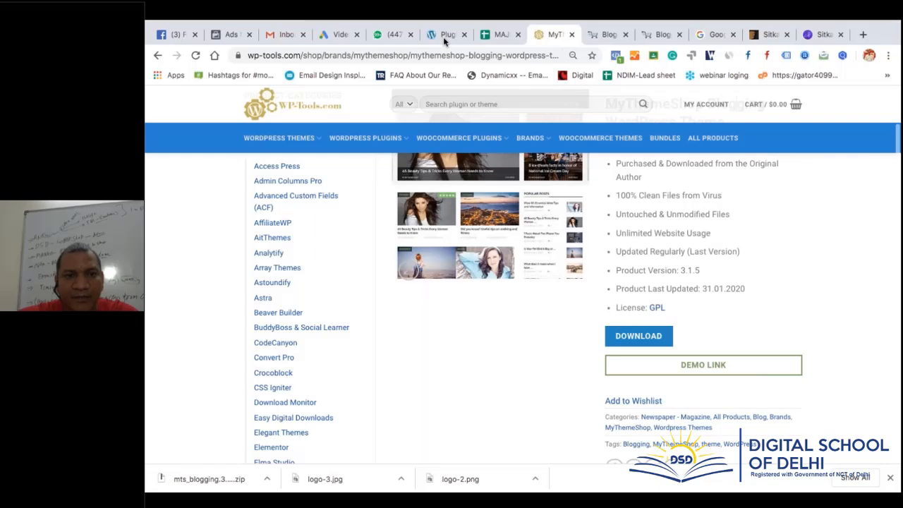
# Upload mts_blogging.3.1.5.zip as a new WordPress theme, install it, and activate Blogging
pyautogui.click(443, 36)
pyautogui.moveTo(189, 235)
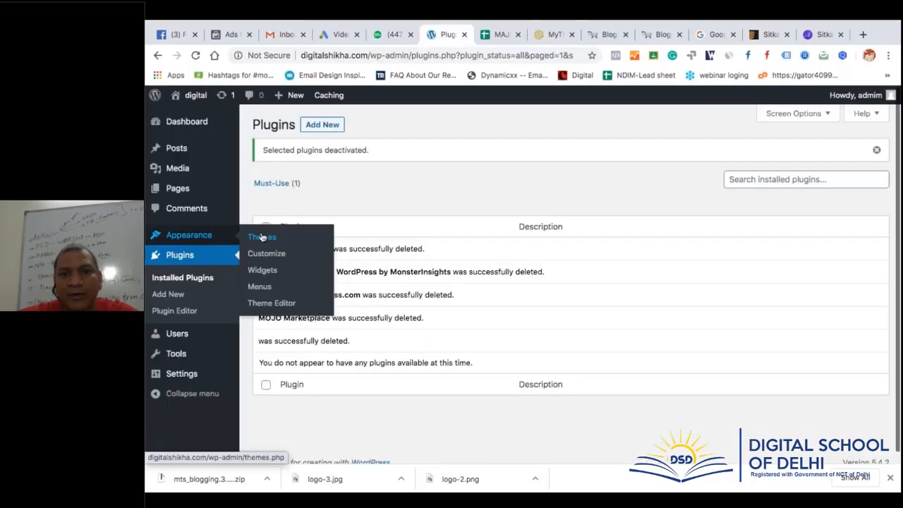
pyautogui.click(261, 237)
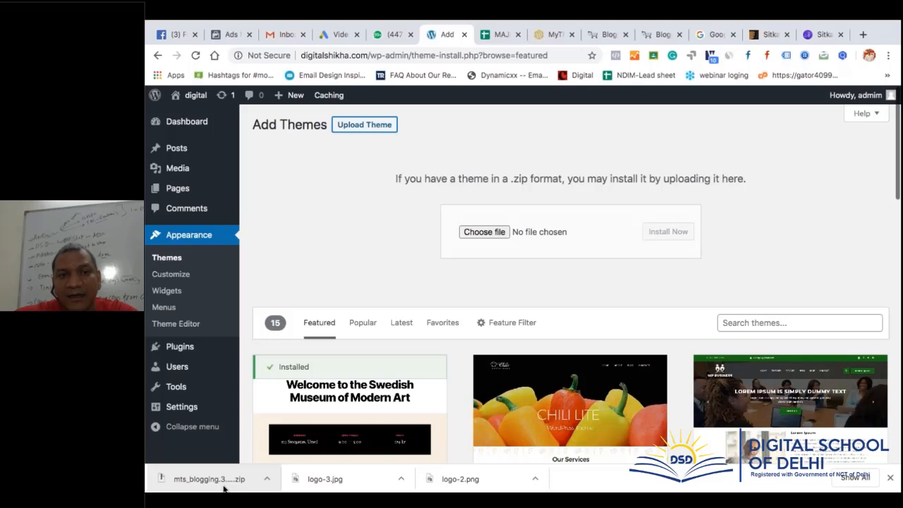
pyautogui.moveTo(223, 488); pyautogui.dragTo(536, 231)
pyautogui.click(661, 233)
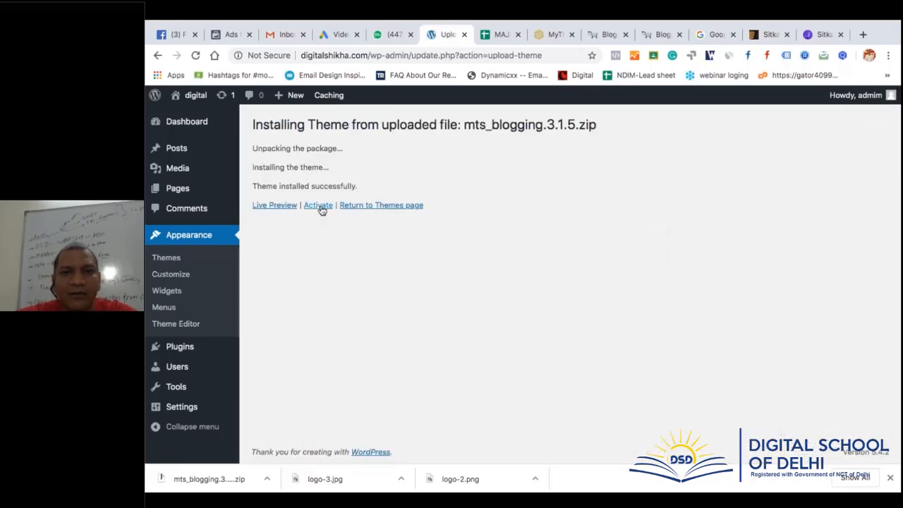
pyautogui.click(318, 205)
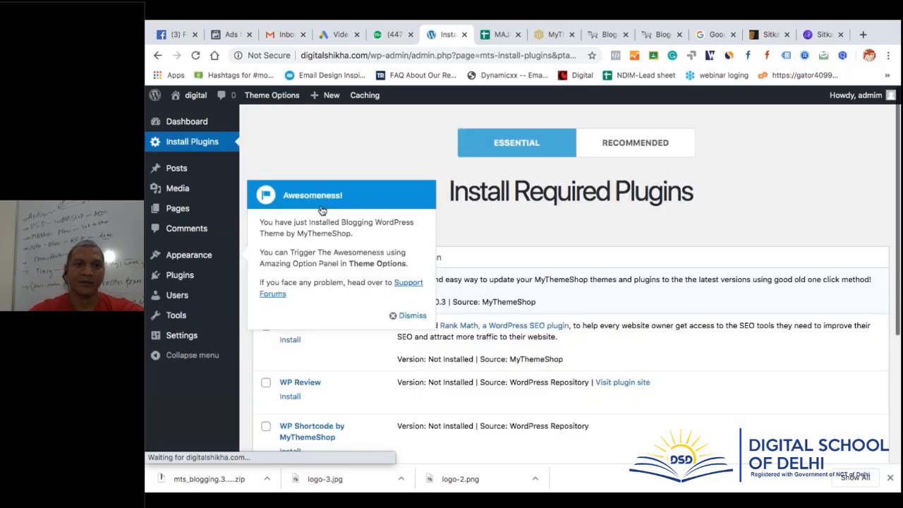
# Dismiss the theme notice and bulk-install all six required plugins
pyautogui.click(412, 315)
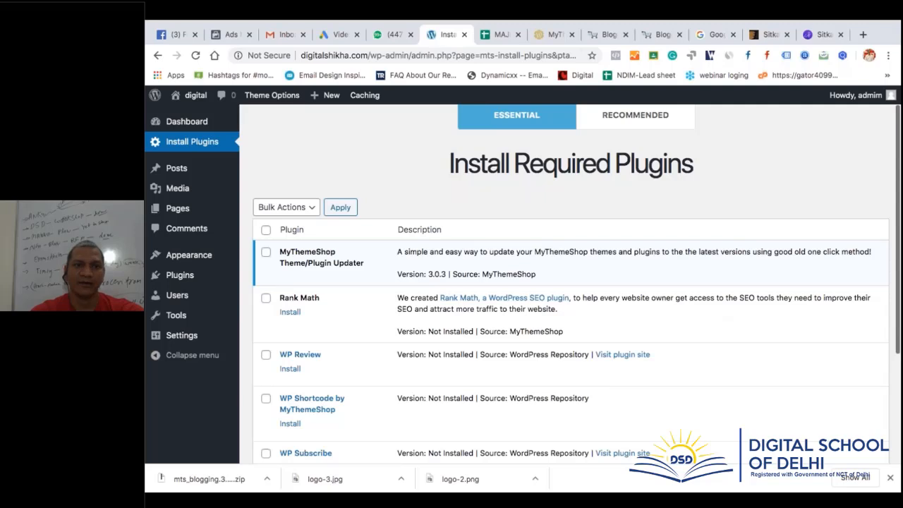
pyautogui.scroll(-3, 570, 282)
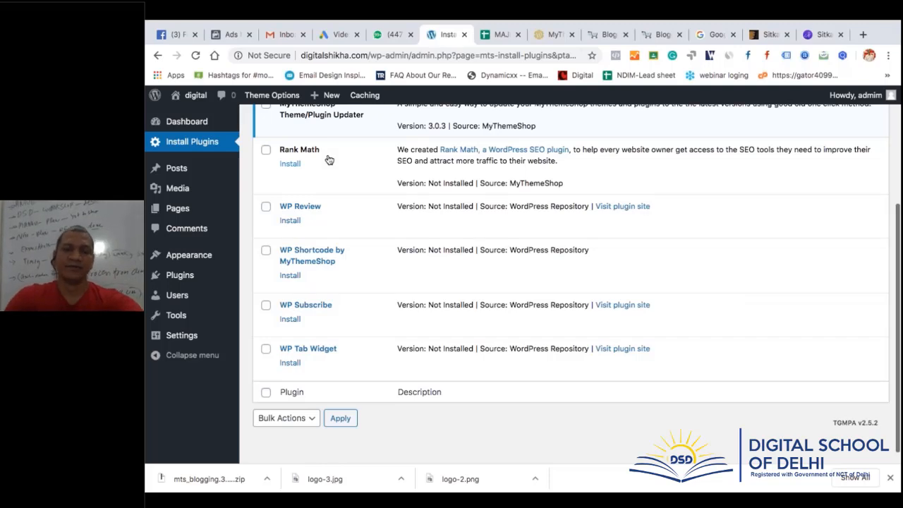
pyautogui.scroll(2, 329, 161)
pyautogui.click(265, 159)
pyautogui.click(282, 136)
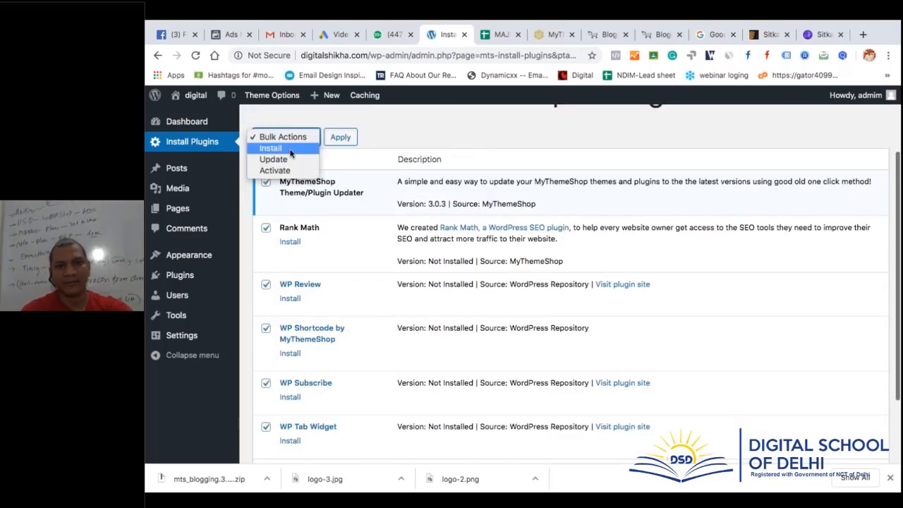
pyautogui.click(270, 148)
pyautogui.click(340, 137)
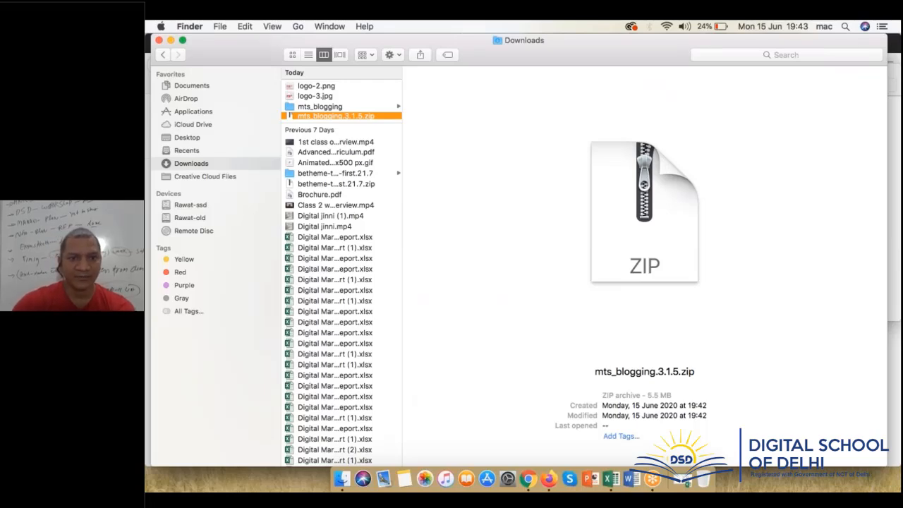
# Switch from Finder back to Chrome to view the plugin installation results
pyautogui.press('cmd+Tab')
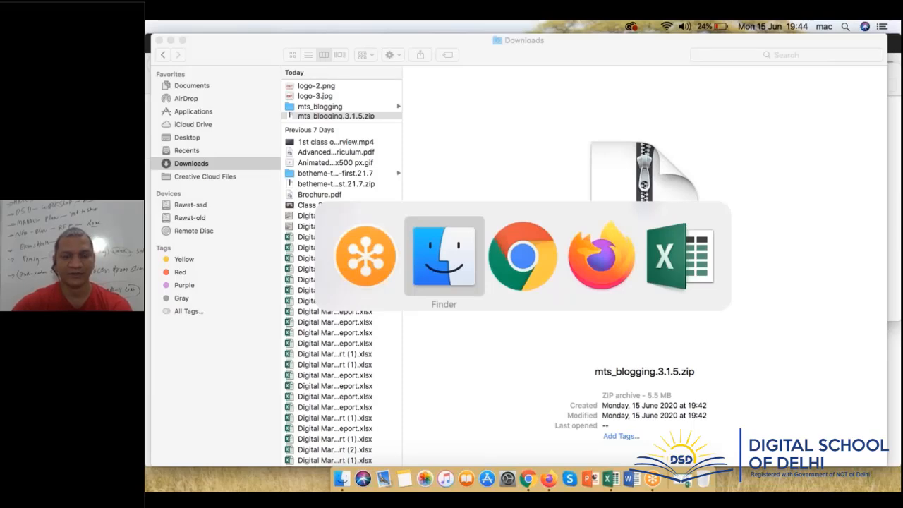
pyautogui.press('super+Tab')
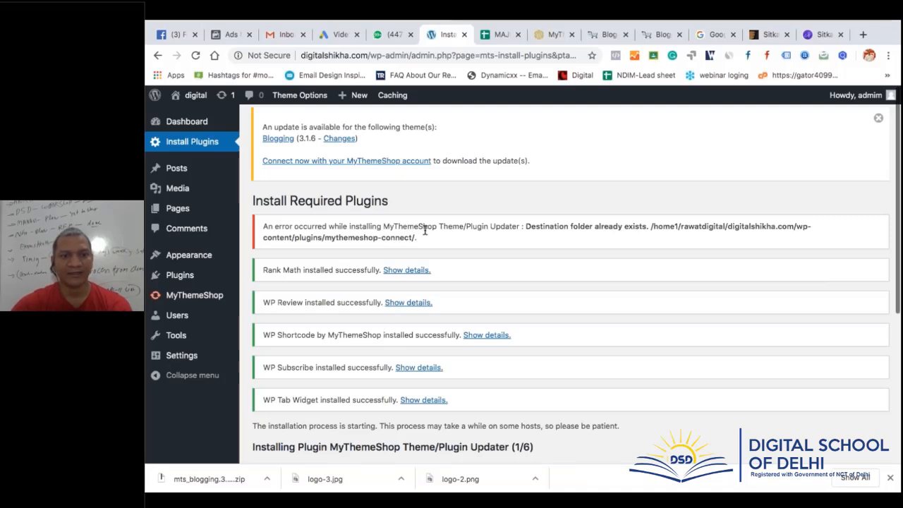
# Bulk-activate Rank Math, WP Review, WP Shortcode, WP Subscribe and WP Tab Widget
pyautogui.scroll(-5, 425, 230)
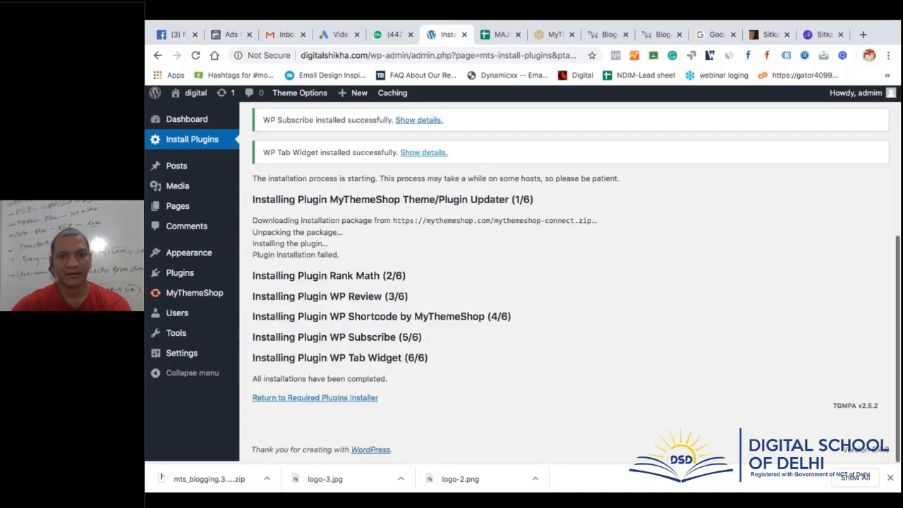
pyautogui.click(347, 397)
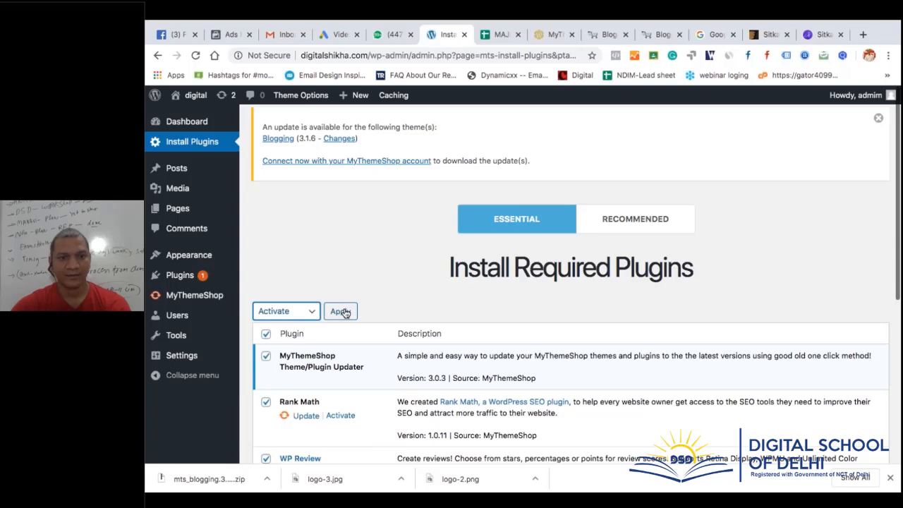
pyautogui.click(341, 311)
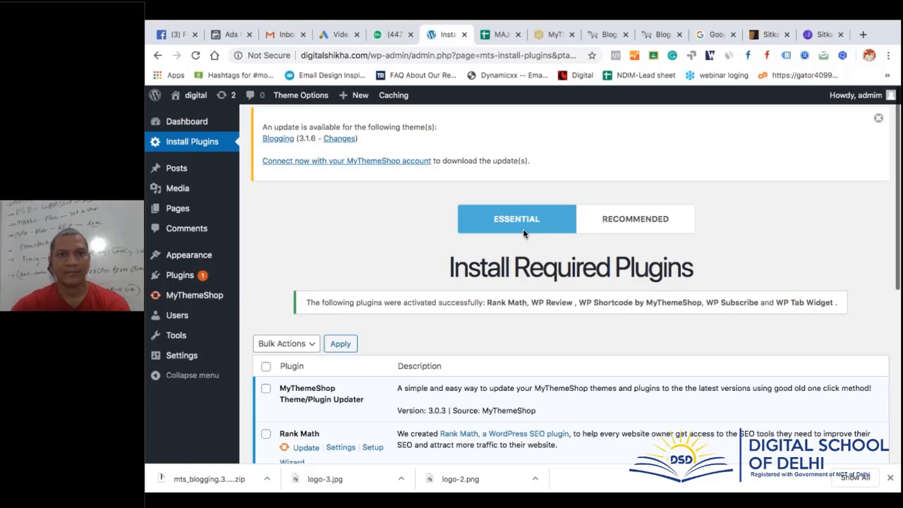
pyautogui.scroll(-5, 523, 228)
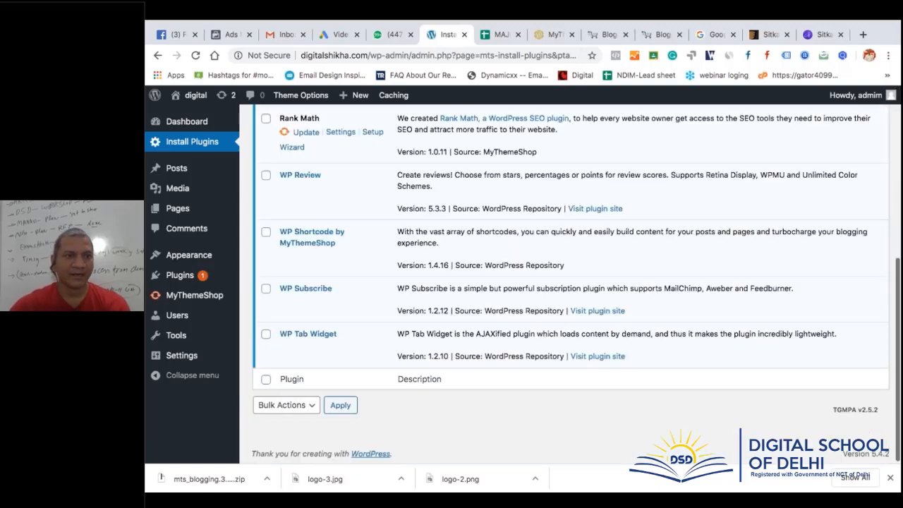
pyautogui.click(339, 203)
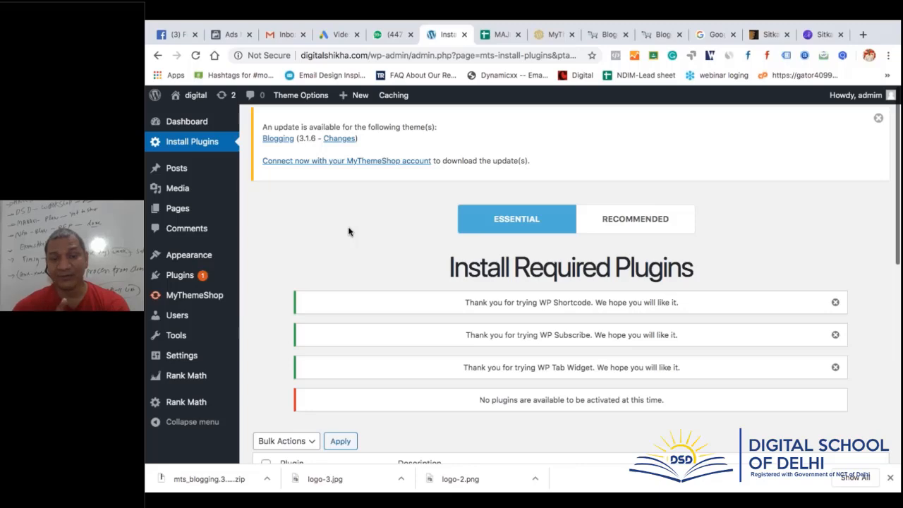
pyautogui.scroll(-4, 351, 232)
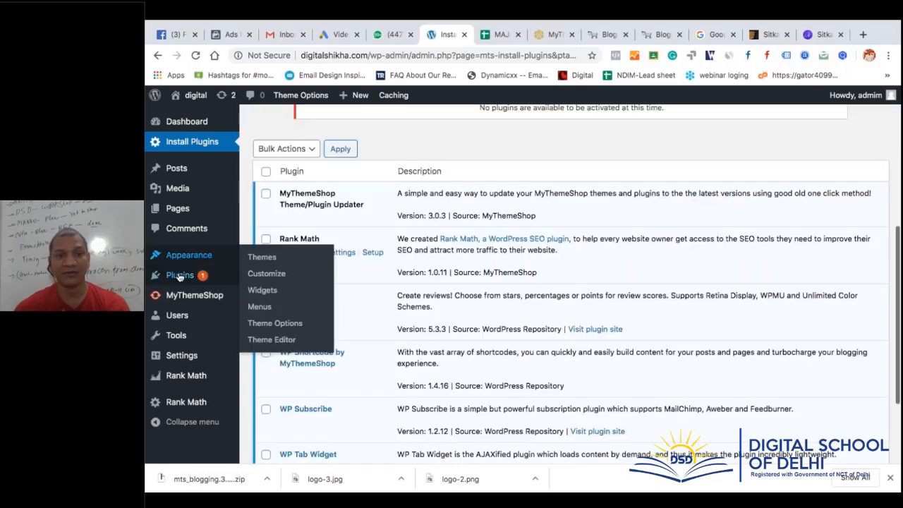
# Go to Installed Plugins, postpone the MyThemeShop account connection, and open the MyThemeShop page
pyautogui.click(179, 275)
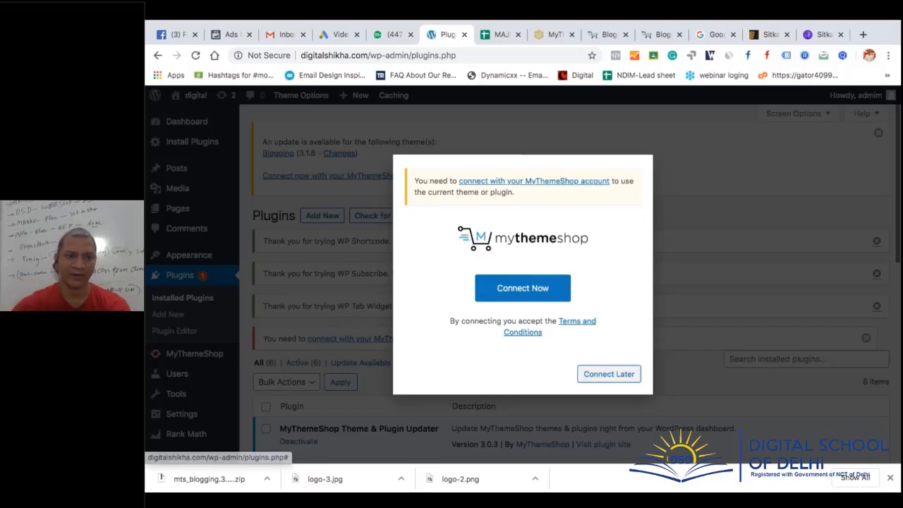
pyautogui.click(608, 374)
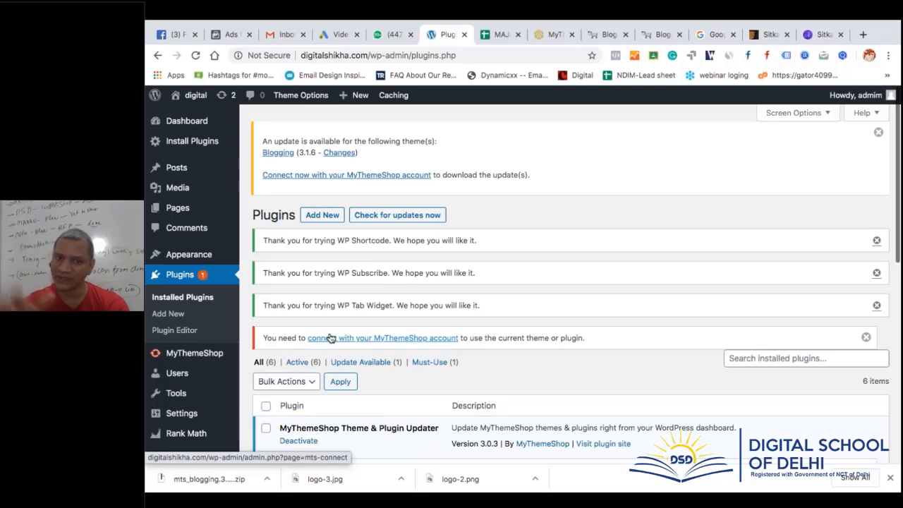
pyautogui.scroll(-5, 330, 338)
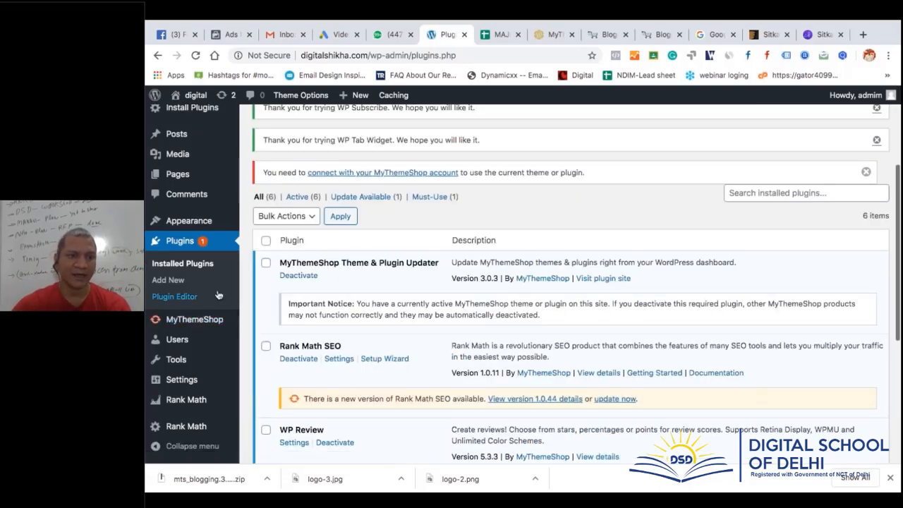
pyautogui.scroll(-1, 219, 294)
pyautogui.scroll(-2, 219, 295)
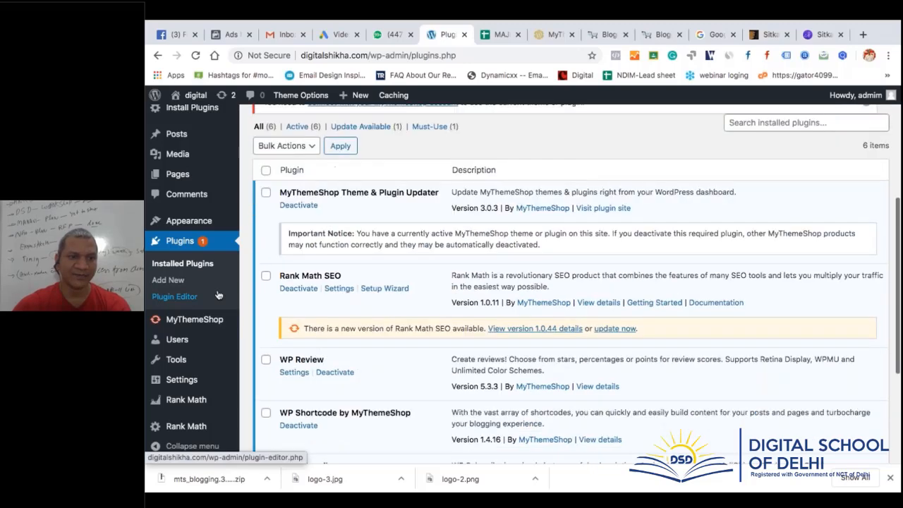
pyautogui.moveTo(189, 388)
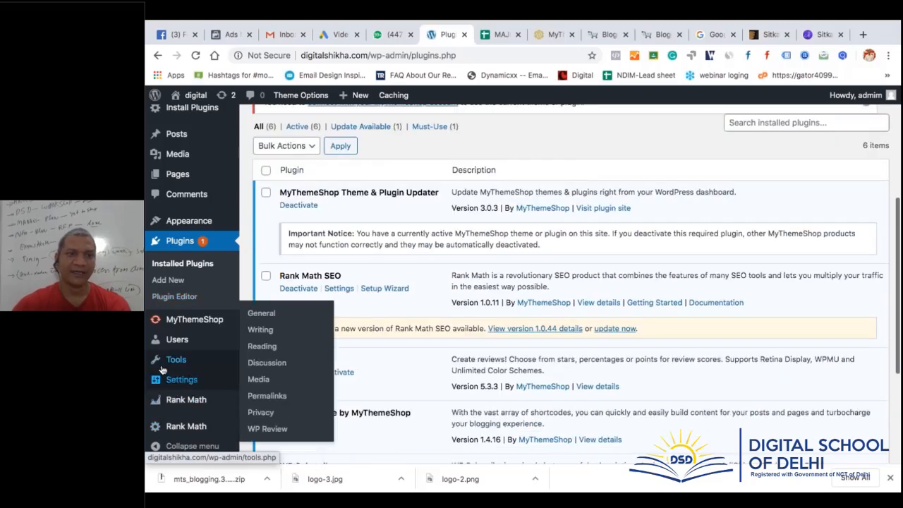
pyautogui.moveTo(183, 355)
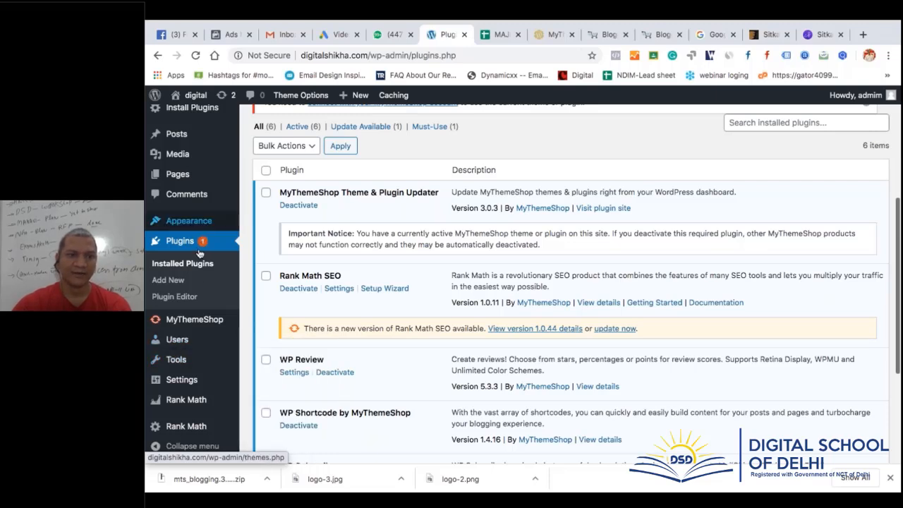
pyautogui.click(204, 326)
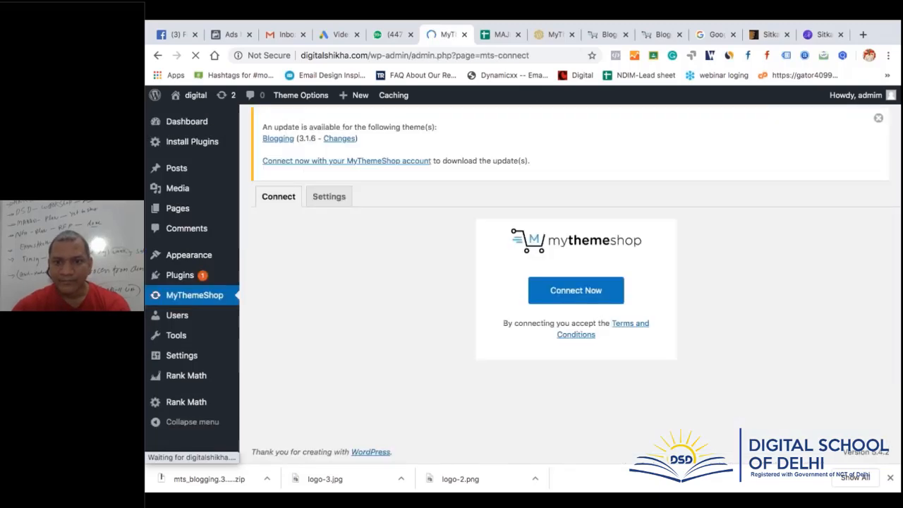
# Check MyThemeShop's Settings tab, then list the Blogging theme's essential plugins under Install Plugins
pyautogui.click(330, 197)
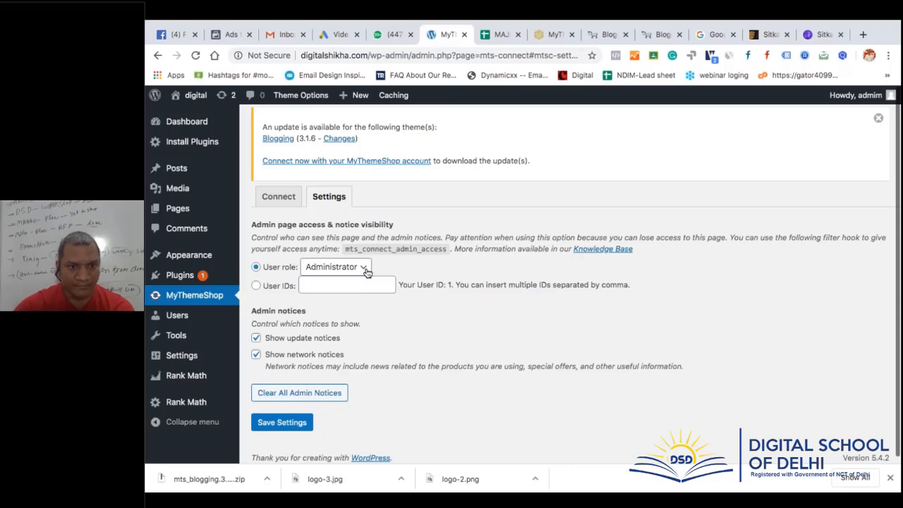
pyautogui.scroll(-1, 366, 272)
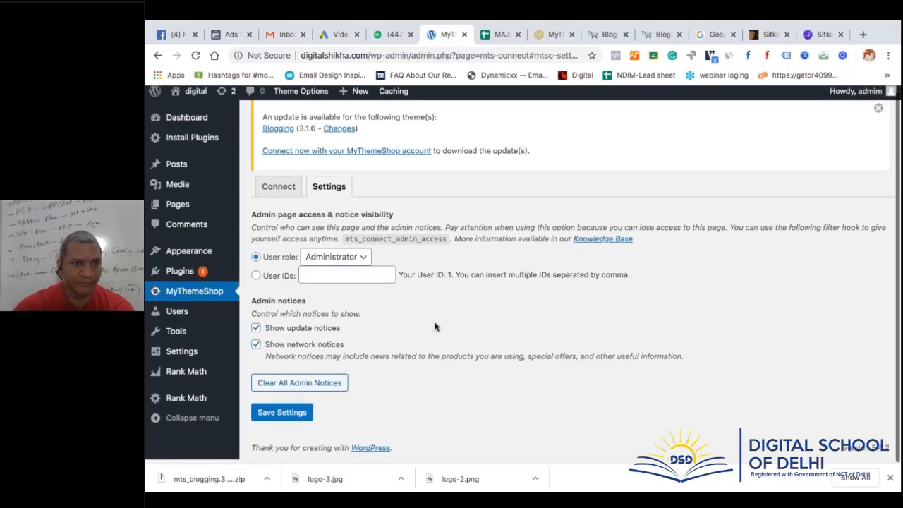
pyautogui.moveTo(173, 316)
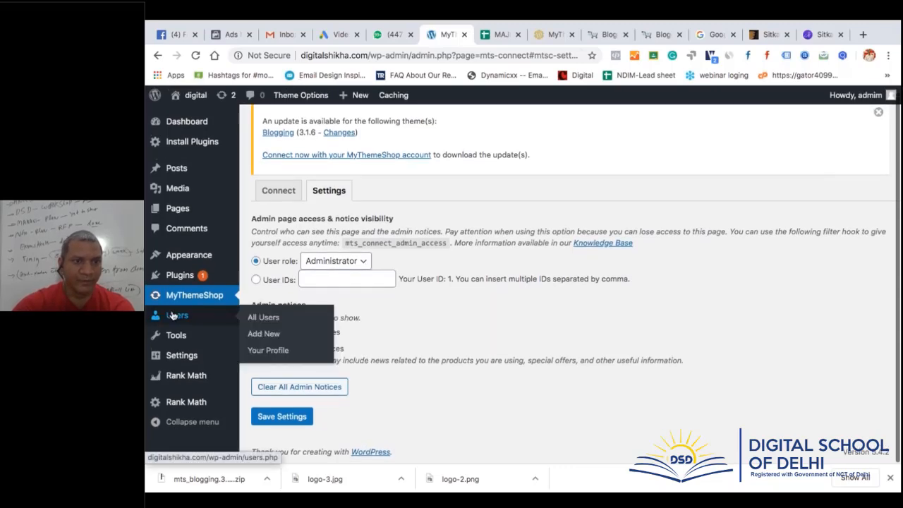
pyautogui.click(189, 143)
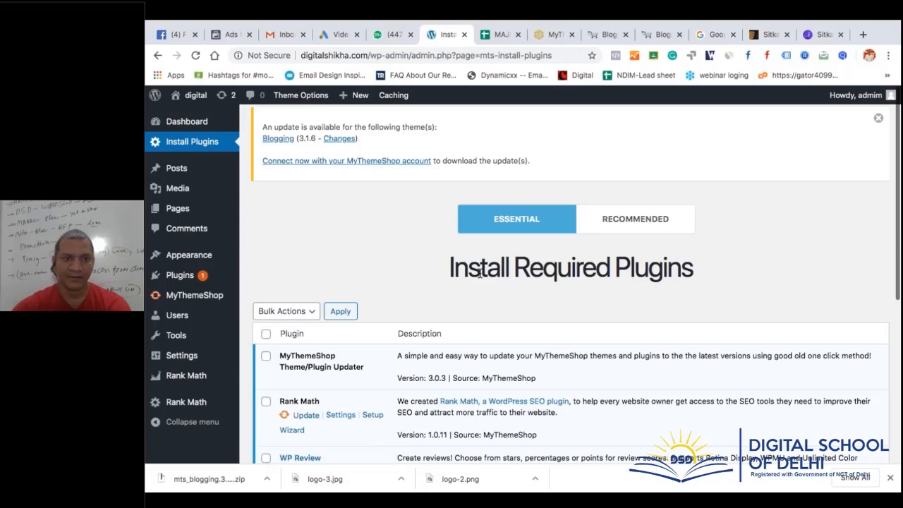
pyautogui.scroll(-1, 395, 282)
pyautogui.moveTo(213, 265)
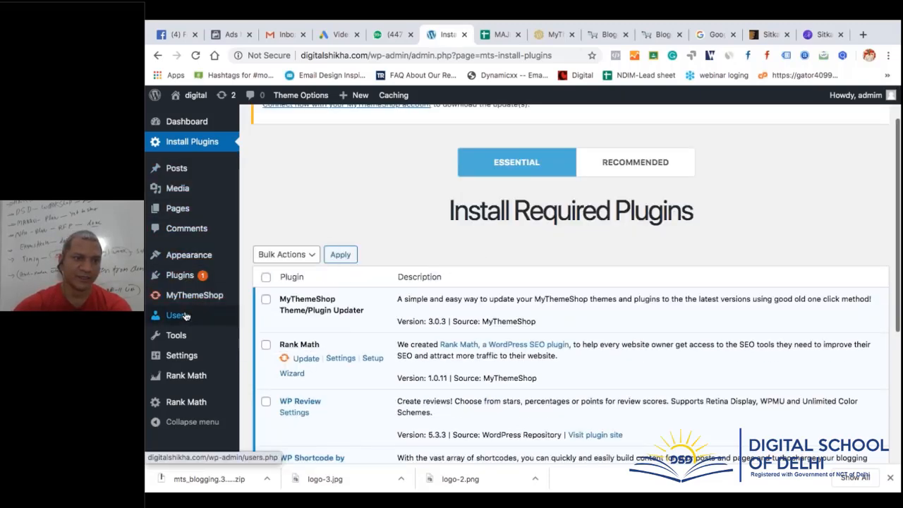
pyautogui.click(200, 400)
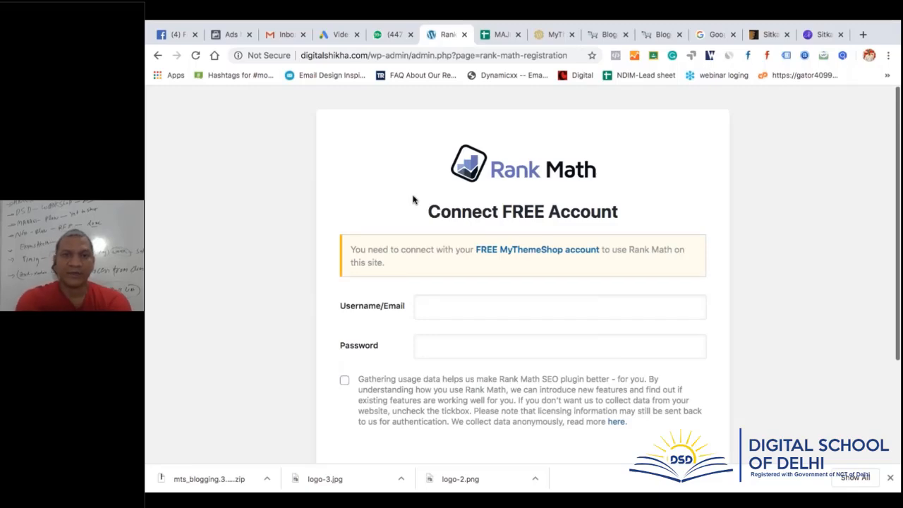
pyautogui.click(156, 56)
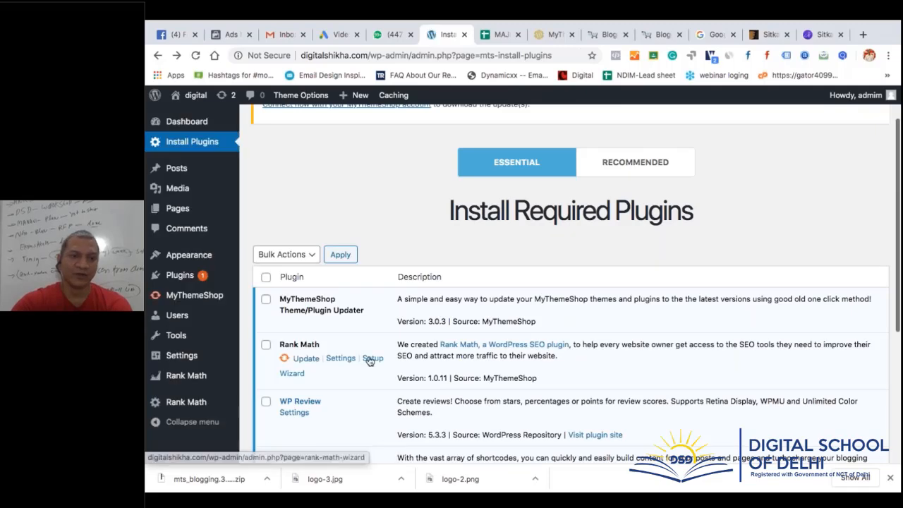
pyautogui.scroll(-4, 369, 361)
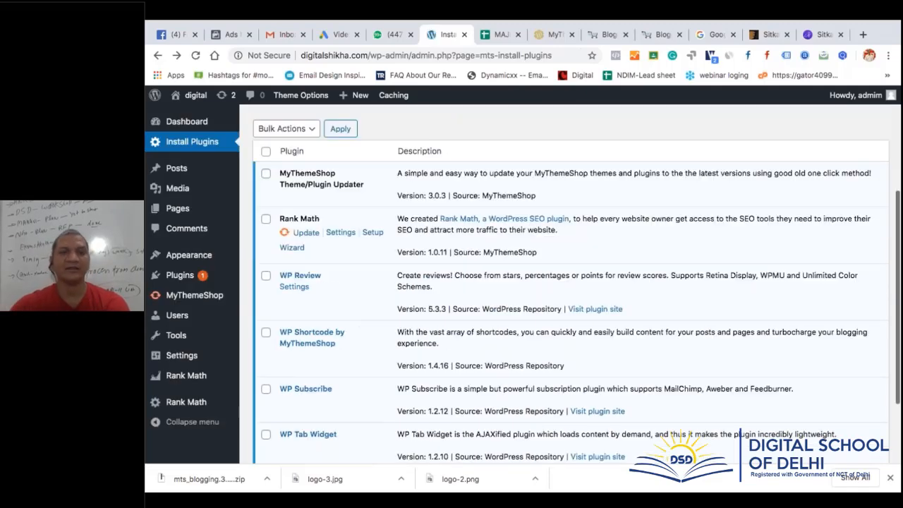
# Visit the Blogging theme's Theme Options, choose Connect Later, then go to Appearance > Themes
pyautogui.scroll(-2, 370, 360)
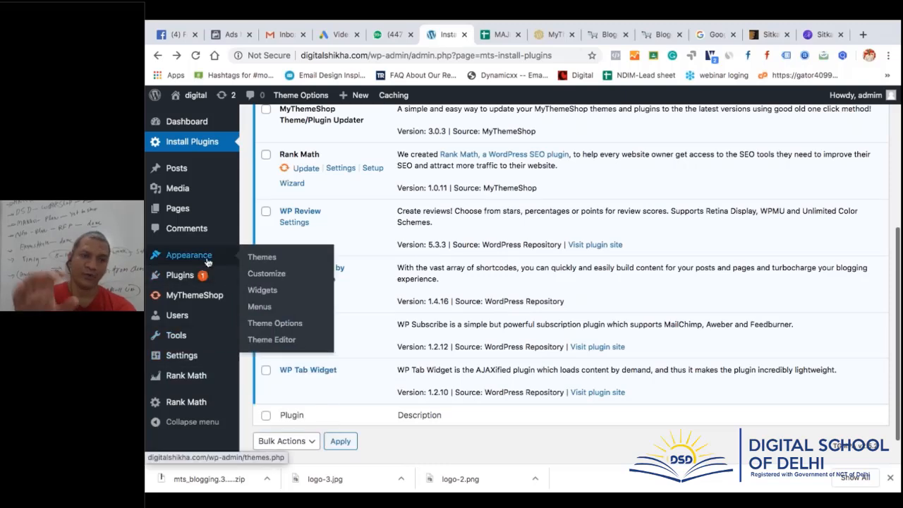
pyautogui.click(275, 326)
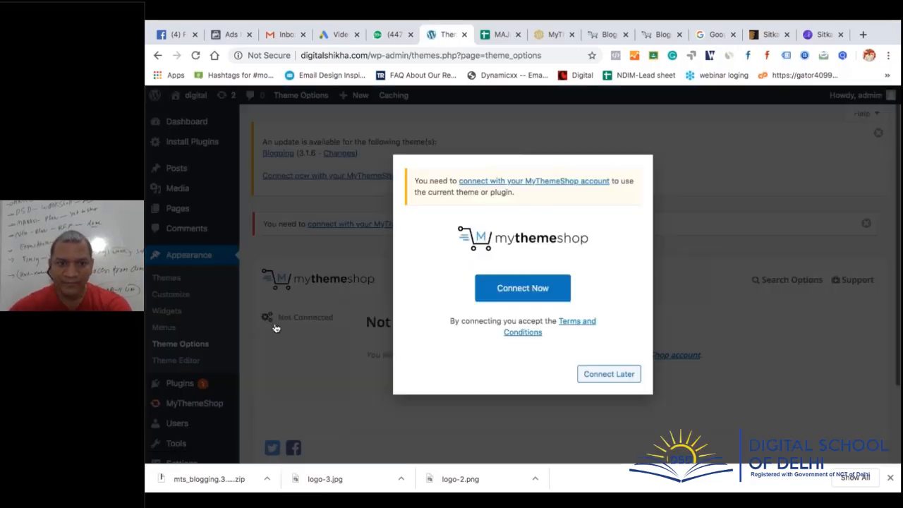
pyautogui.click(620, 380)
pyautogui.scroll(-2, 621, 372)
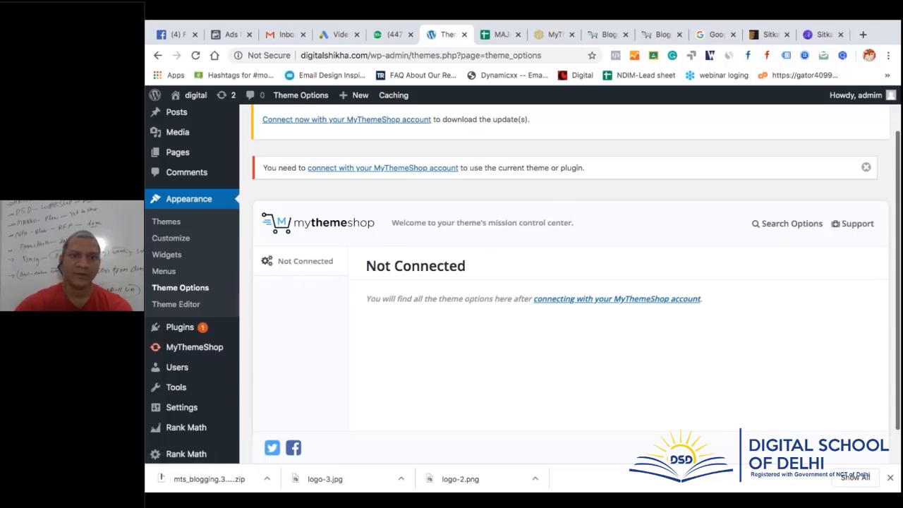
pyautogui.click(170, 222)
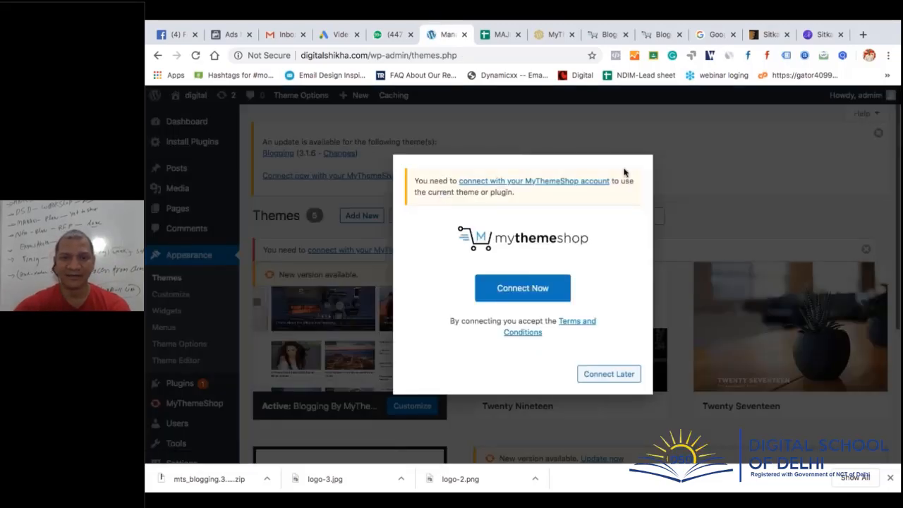
# Activate the Twenty Seventeen theme, dismissing the MyThemeShop connect prompts
pyautogui.click(603, 374)
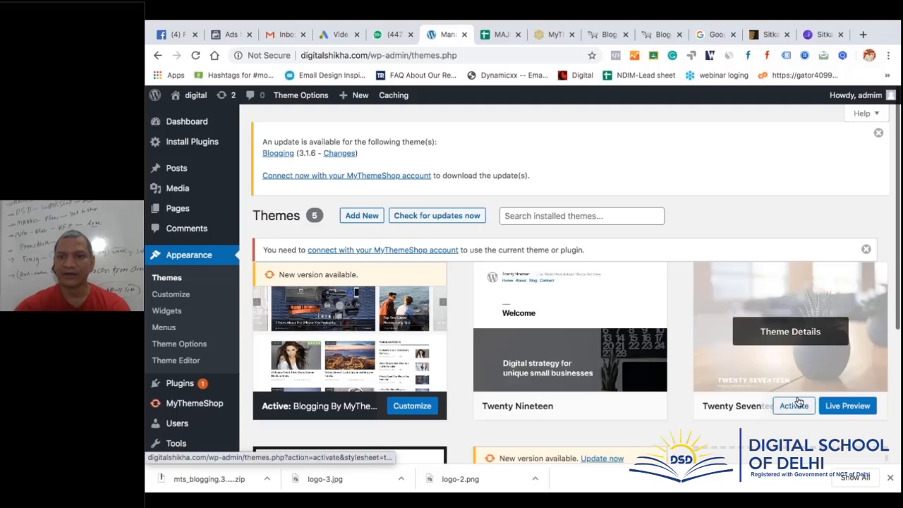
pyautogui.click(796, 404)
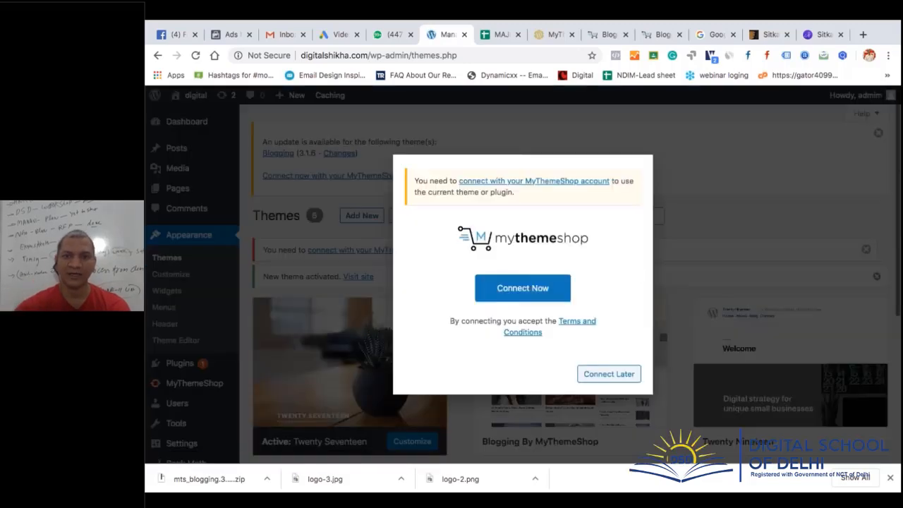
pyautogui.click(603, 375)
pyautogui.scroll(-3, 602, 377)
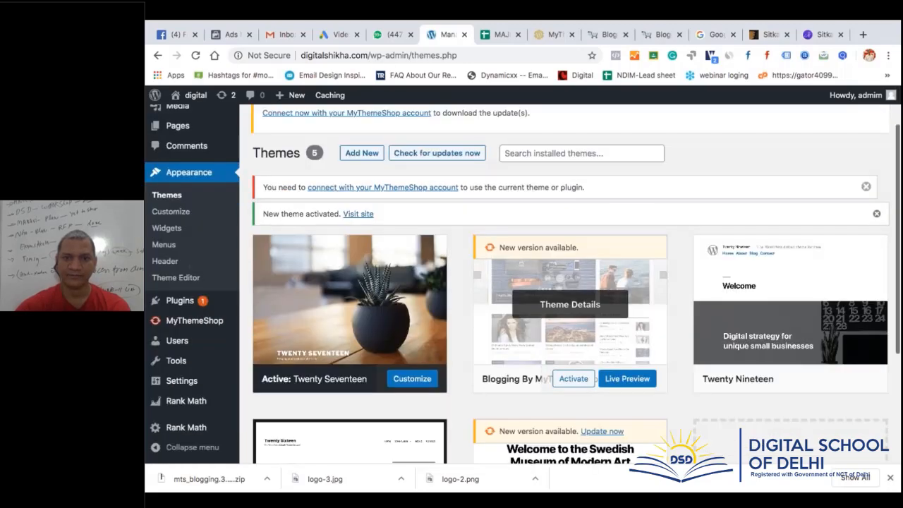
# Delete the Blogging By MyThemeShop theme from its Theme Details, then go to Plugins
pyautogui.click(572, 243)
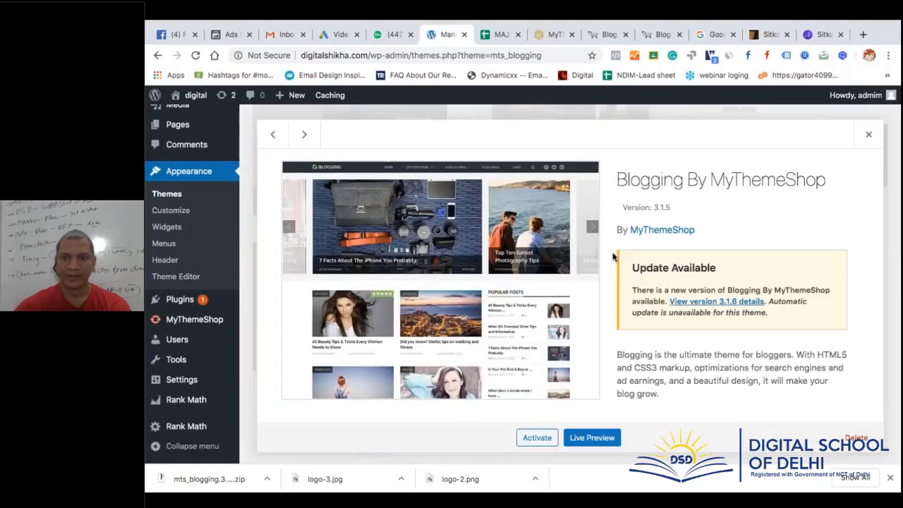
pyautogui.click(855, 439)
pyautogui.click(624, 146)
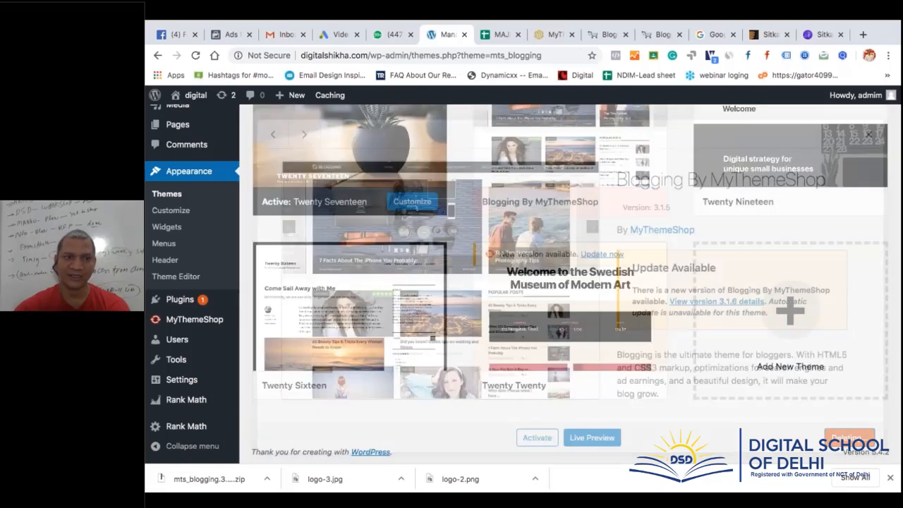
pyautogui.moveTo(171, 302)
pyautogui.click(282, 323)
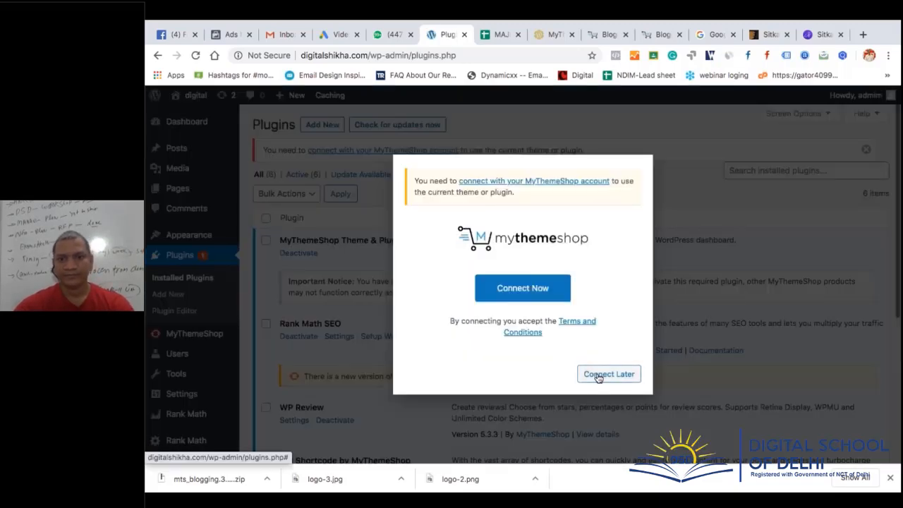
# Deactivate all six installed plugins with the Deactivate bulk action
pyautogui.click(598, 375)
pyautogui.click(265, 218)
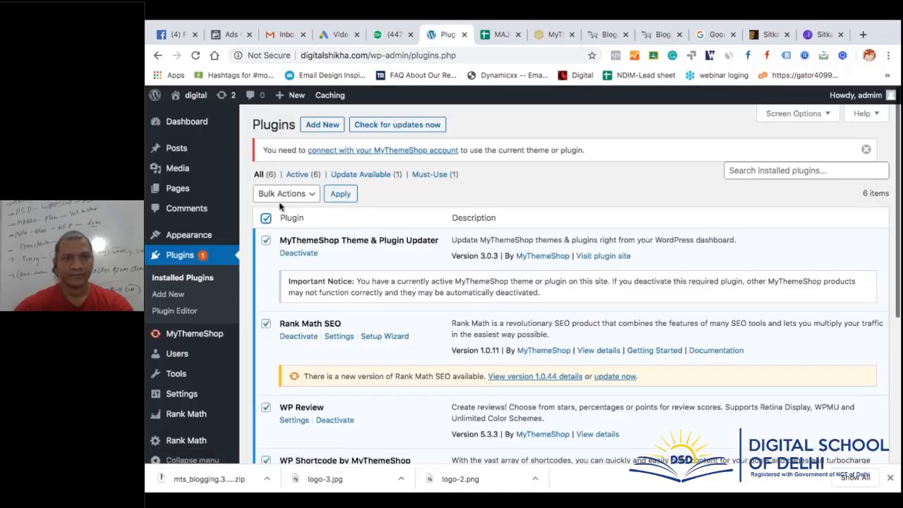
pyautogui.click(283, 194)
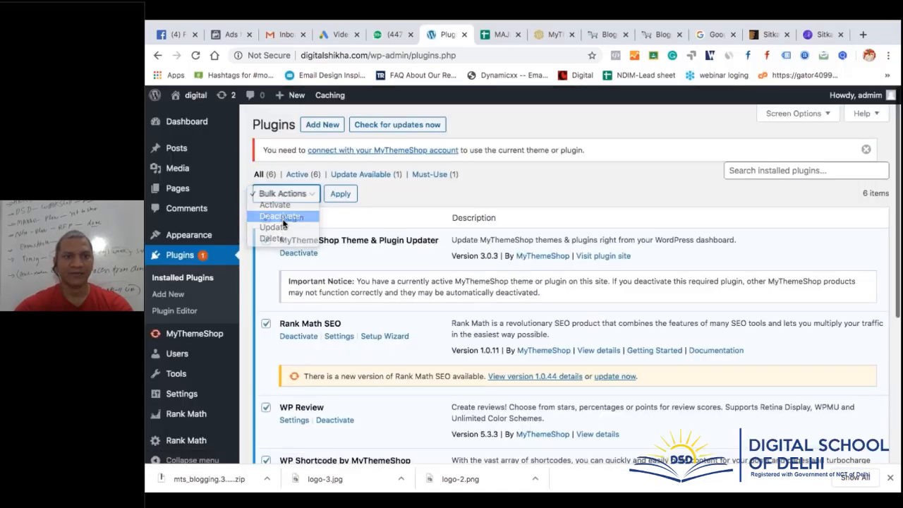
pyautogui.click(281, 216)
pyautogui.click(340, 194)
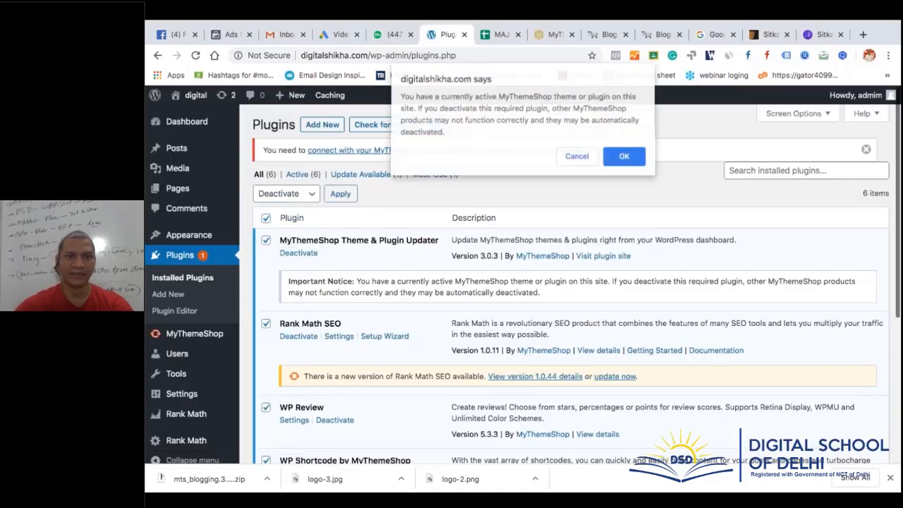
pyautogui.click(623, 156)
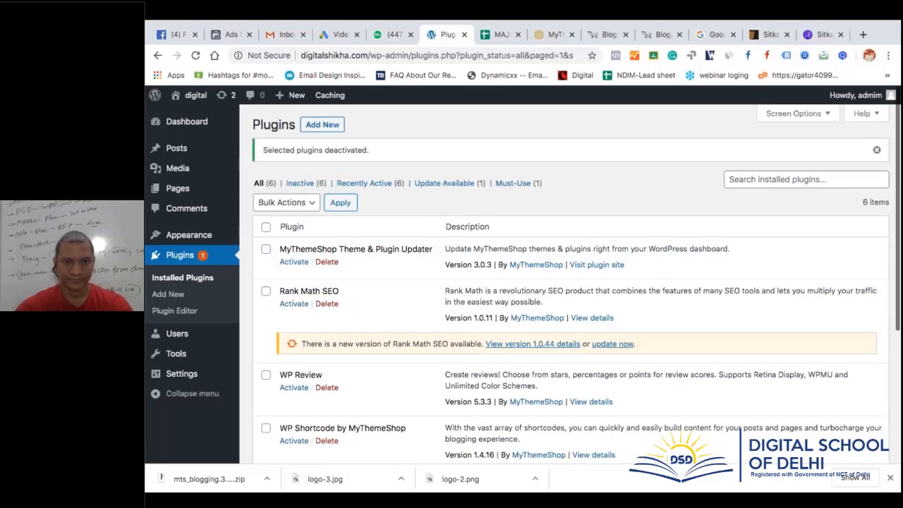
# Delete all six plugins with the Delete bulk action and confirm
pyautogui.click(267, 227)
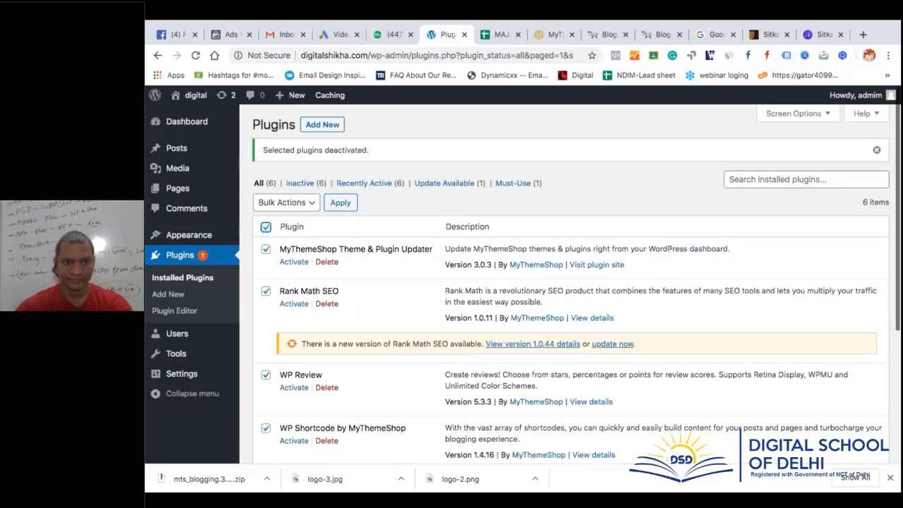
pyautogui.click(304, 203)
pyautogui.click(271, 247)
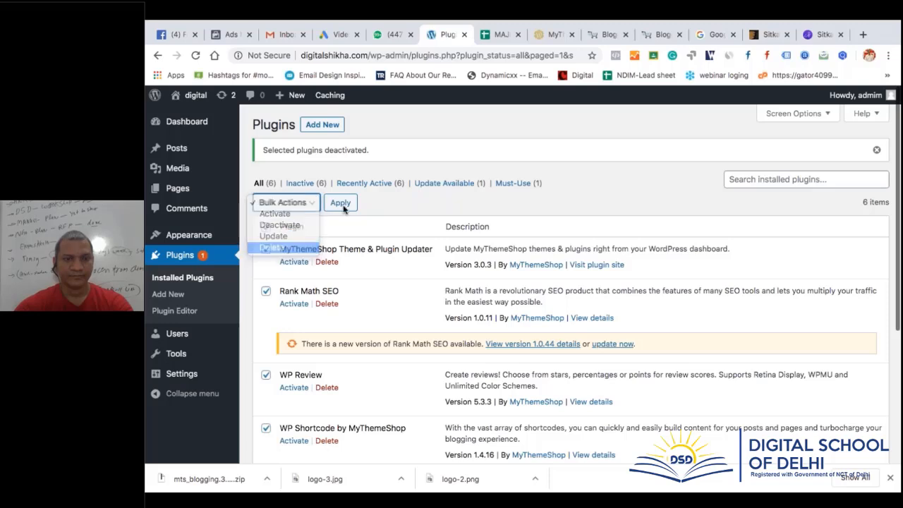
pyautogui.click(344, 207)
pyautogui.click(621, 132)
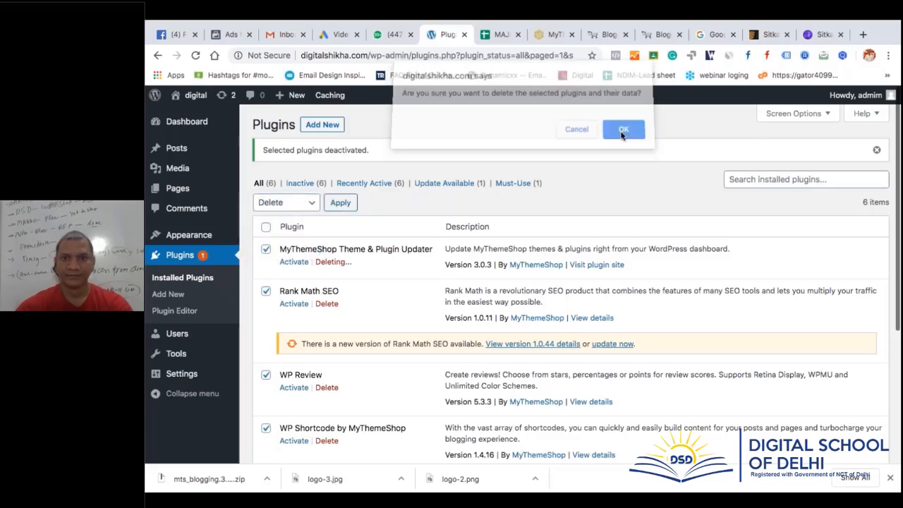
# From WP-Tools' Blog category, open the Bimber – Viral Magazine WordPress Theme page showing version 8.0.2
pyautogui.click(556, 34)
pyautogui.scroll(3, 520, 362)
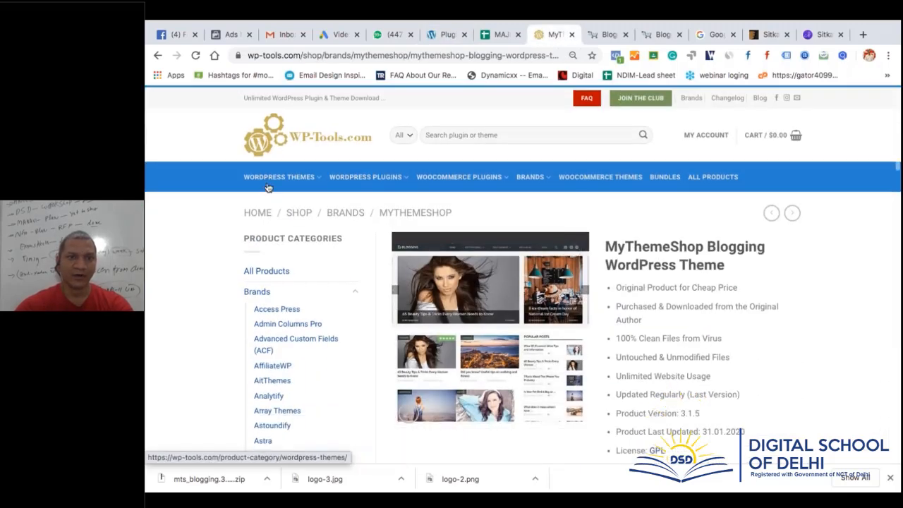
pyautogui.moveTo(268, 187)
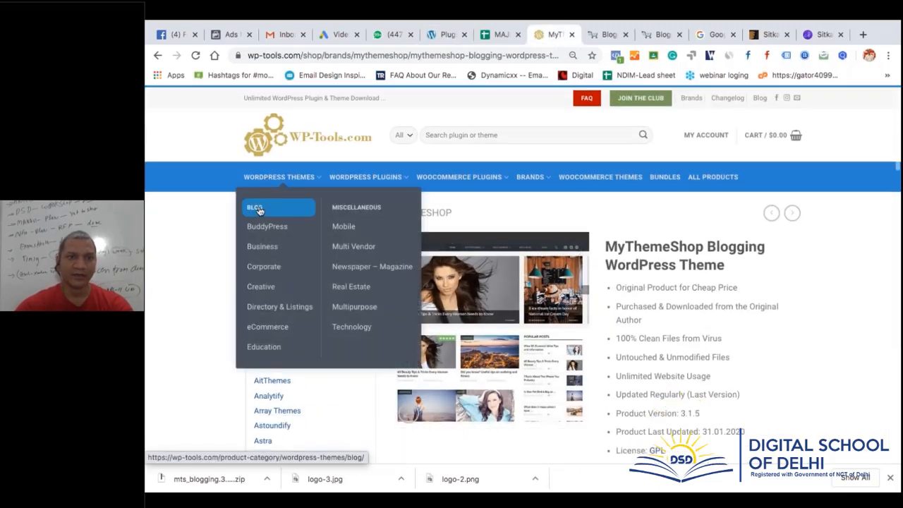
pyautogui.click(259, 209)
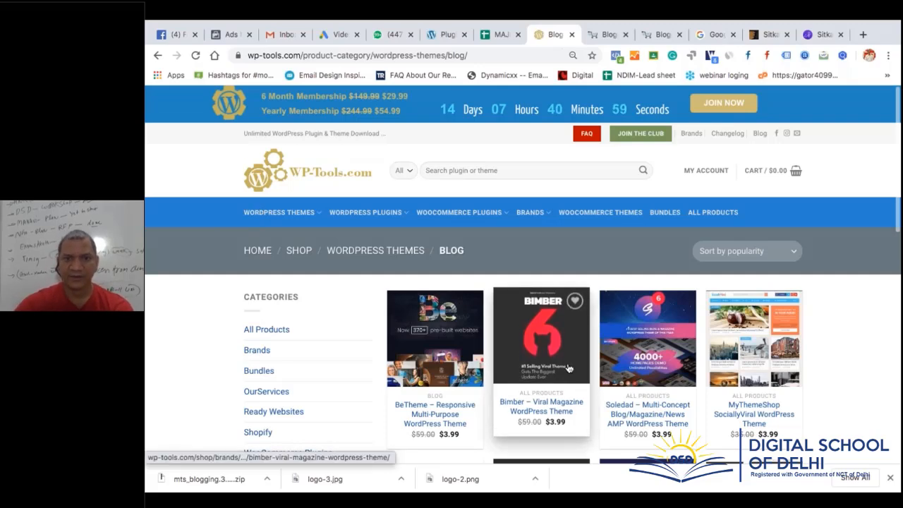
pyautogui.scroll(-2, 541, 303)
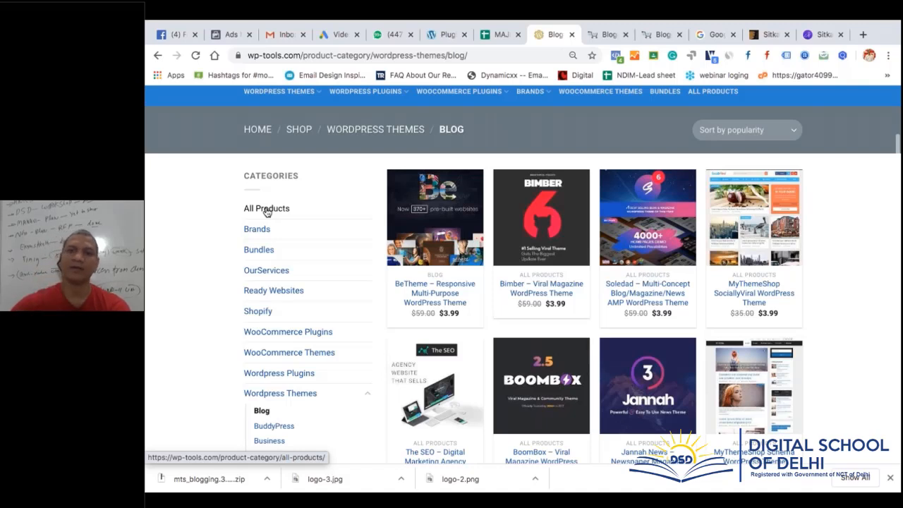
pyautogui.click(555, 251)
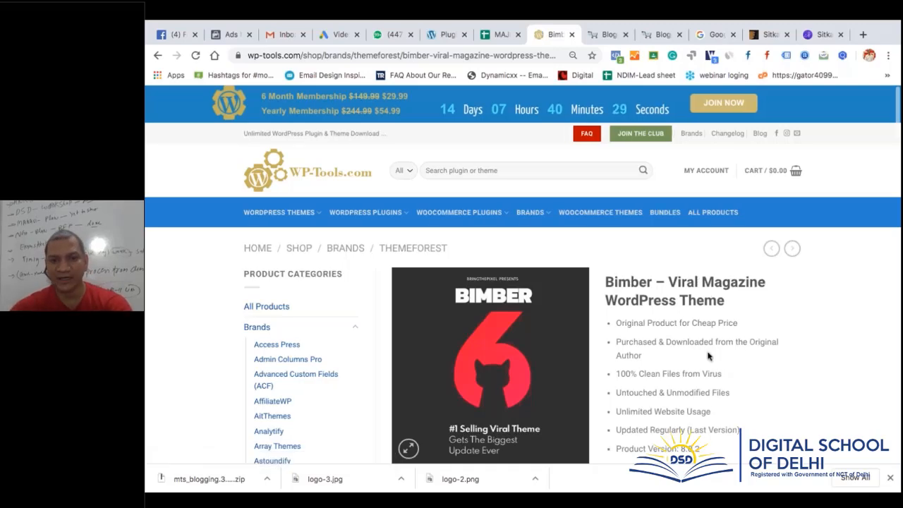
pyautogui.scroll(-3, 708, 356)
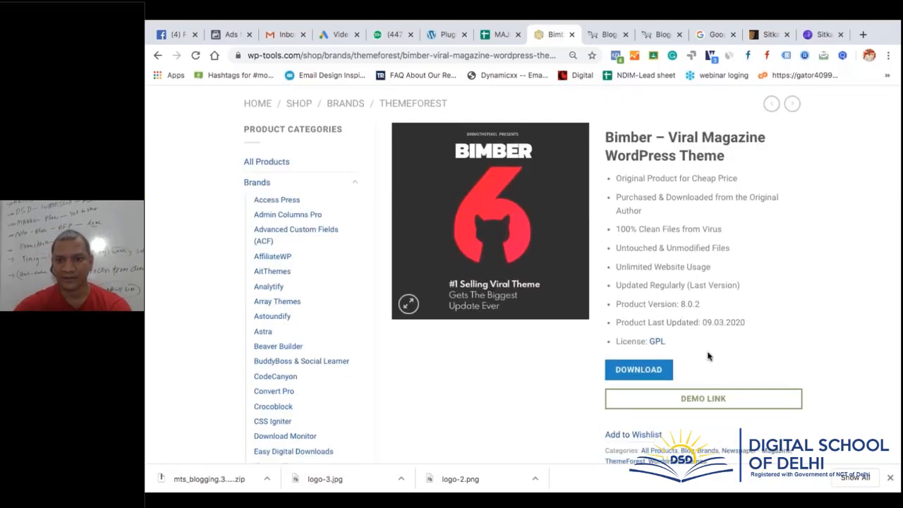
# Open Bimber's ThemeForest Live Preview and load its main demo site
pyautogui.click(671, 397)
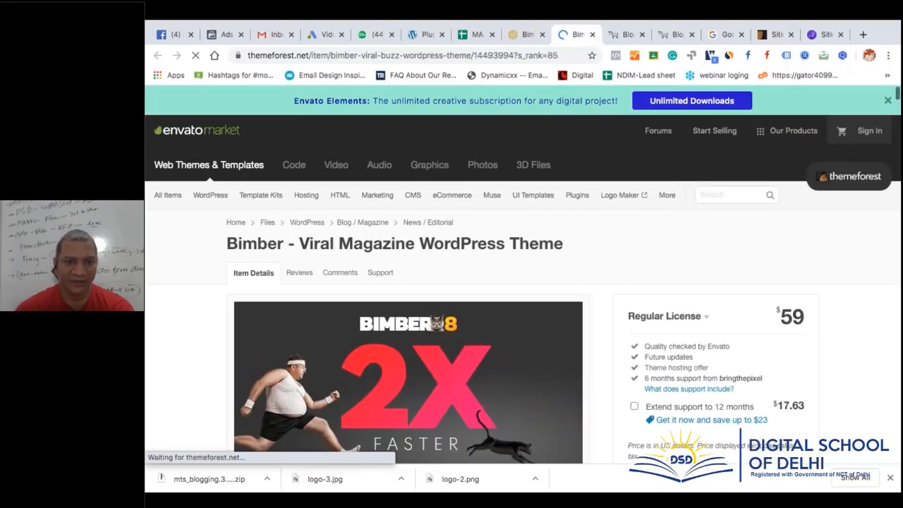
pyautogui.scroll(-3, 331, 318)
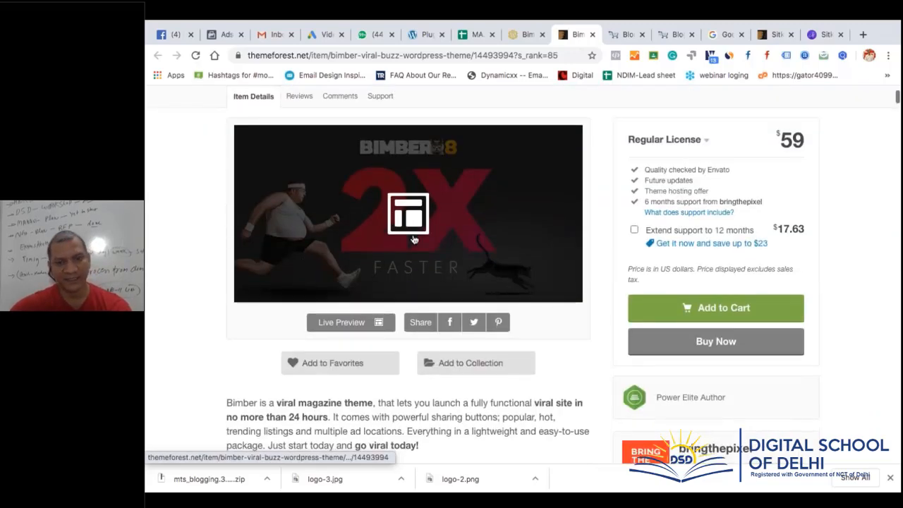
pyautogui.click(371, 297)
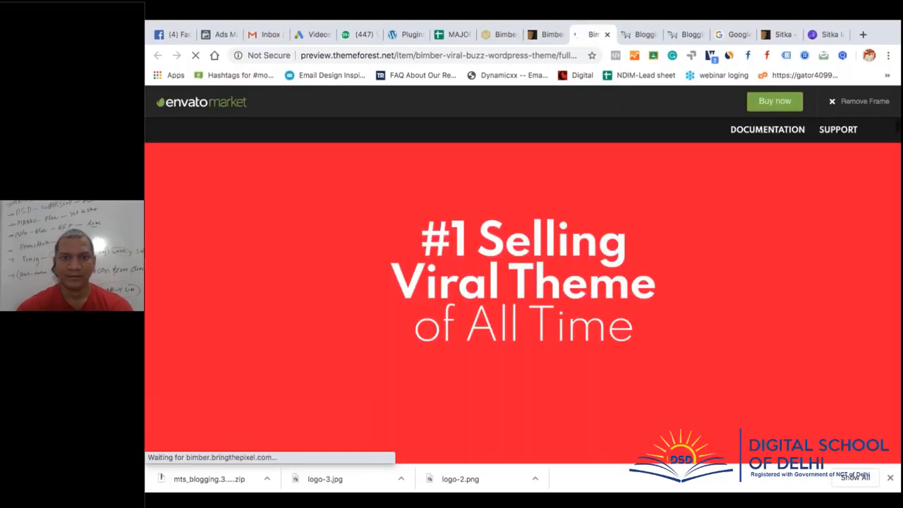
pyautogui.scroll(-10, 532, 264)
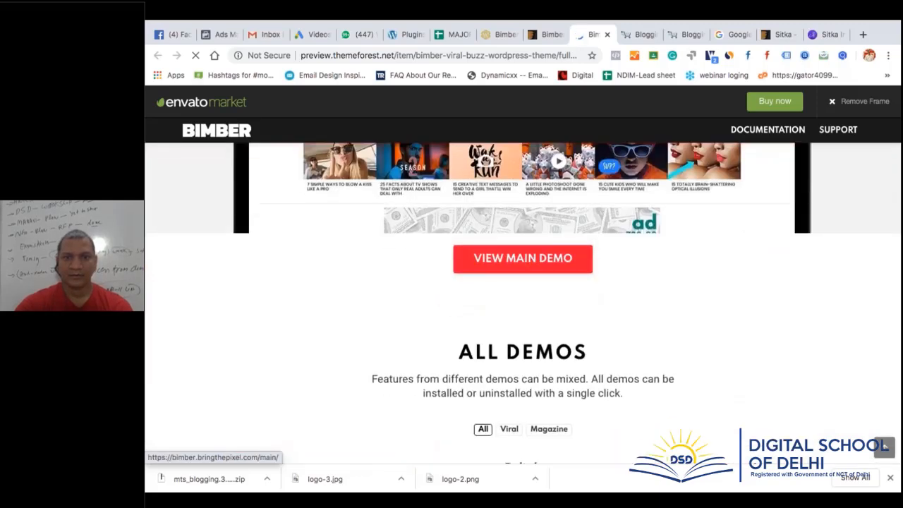
pyautogui.click(533, 263)
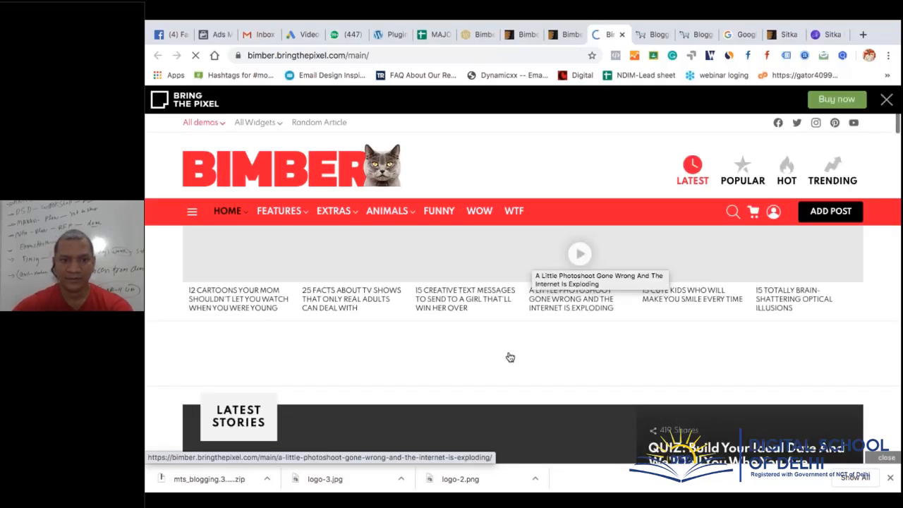
# Scroll through the Bimber main demo, then return to the WP-Tools Bimber product page
pyautogui.scroll(-10, 504, 363)
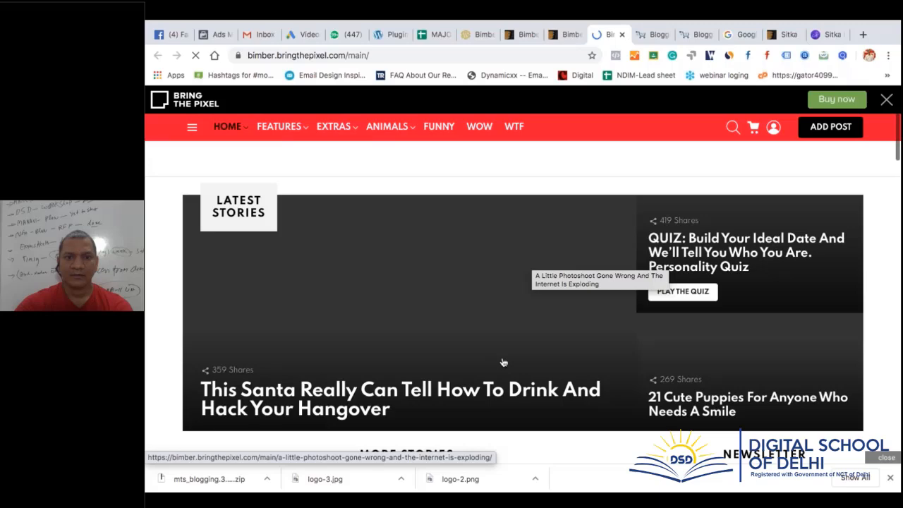
pyautogui.scroll(-8, 522, 296)
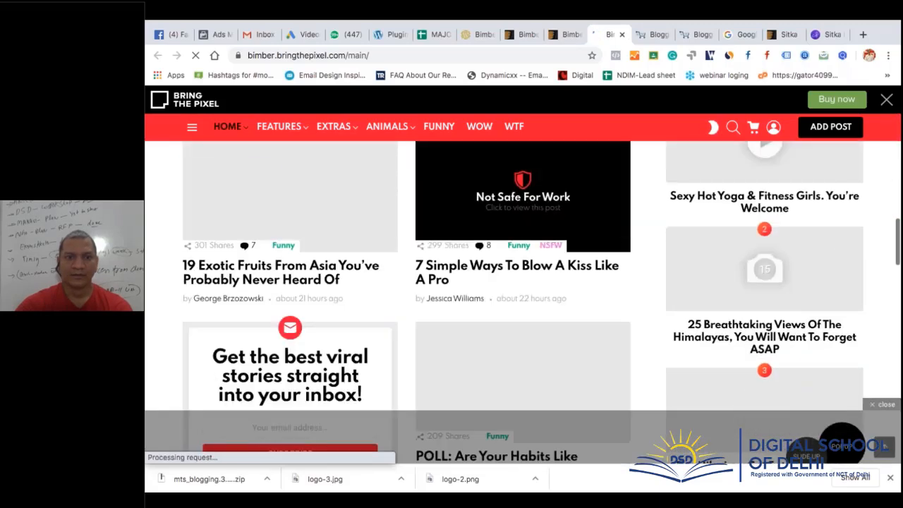
pyautogui.scroll(-8, 521, 317)
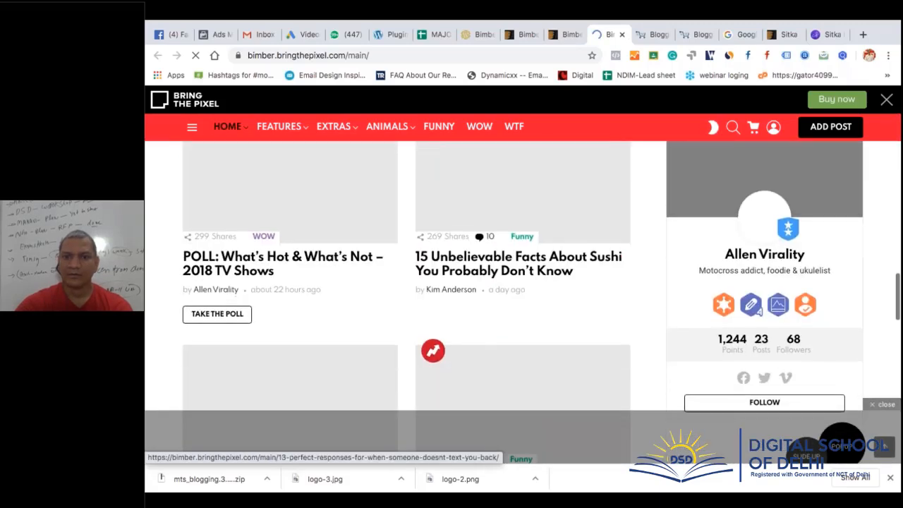
pyautogui.scroll(15, 521, 317)
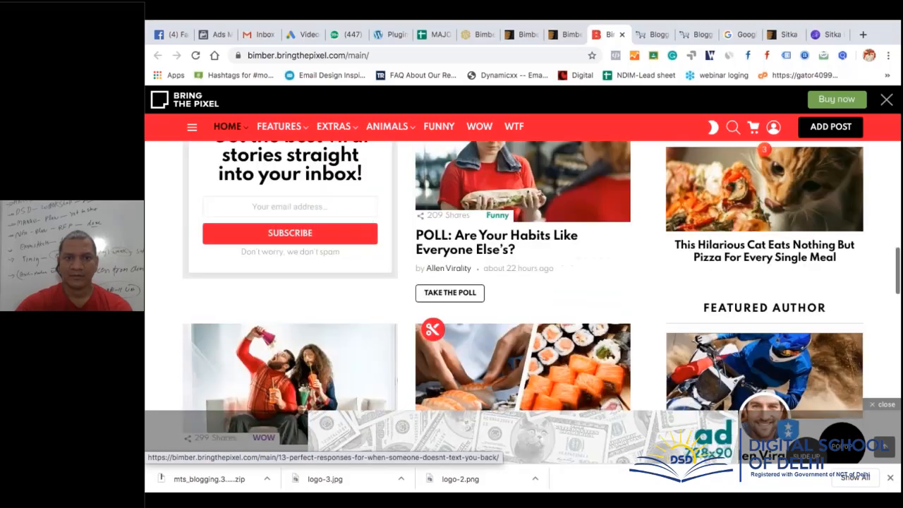
pyautogui.scroll(10, 522, 296)
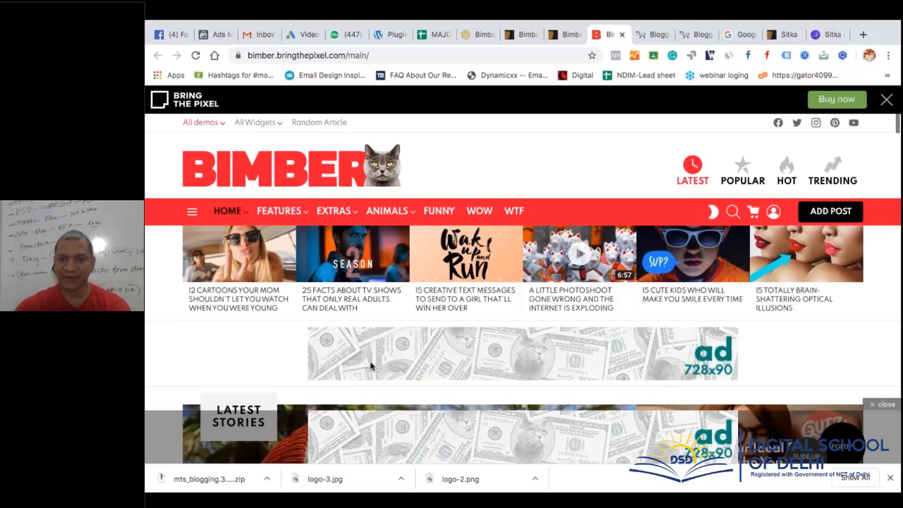
pyautogui.scroll(-3, 760, 343)
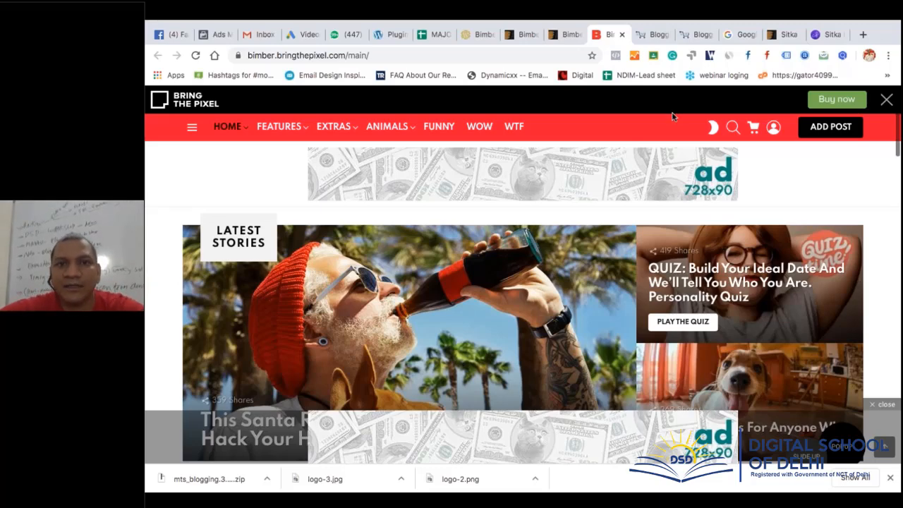
pyautogui.click(476, 33)
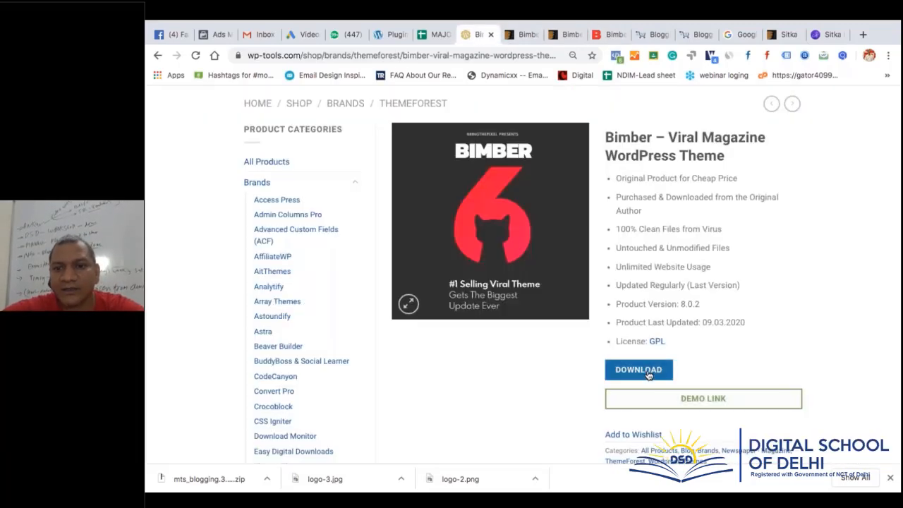
# Start downloading the Bimber theme package from its WP-Tools page
pyautogui.click(647, 374)
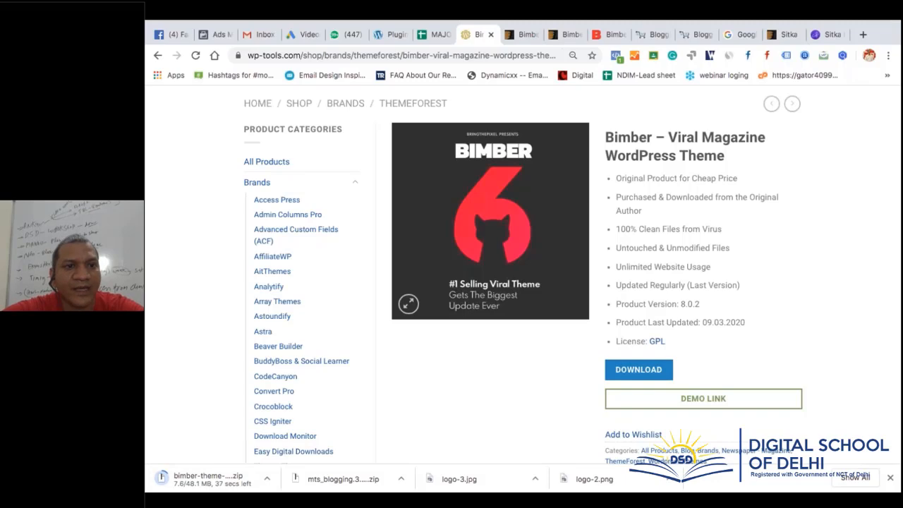
pyautogui.scroll(-2, 290, 444)
pyautogui.scroll(2, 289, 444)
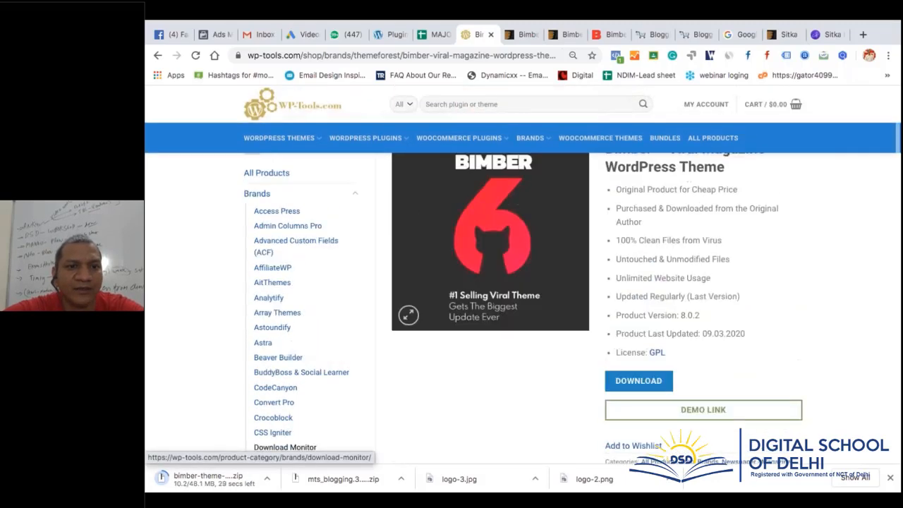
pyautogui.scroll(3, 285, 447)
# Browse the WordPress Themes > Education category, then open the Bimber zip's download menu
pyautogui.moveTo(279, 211)
pyautogui.click(268, 382)
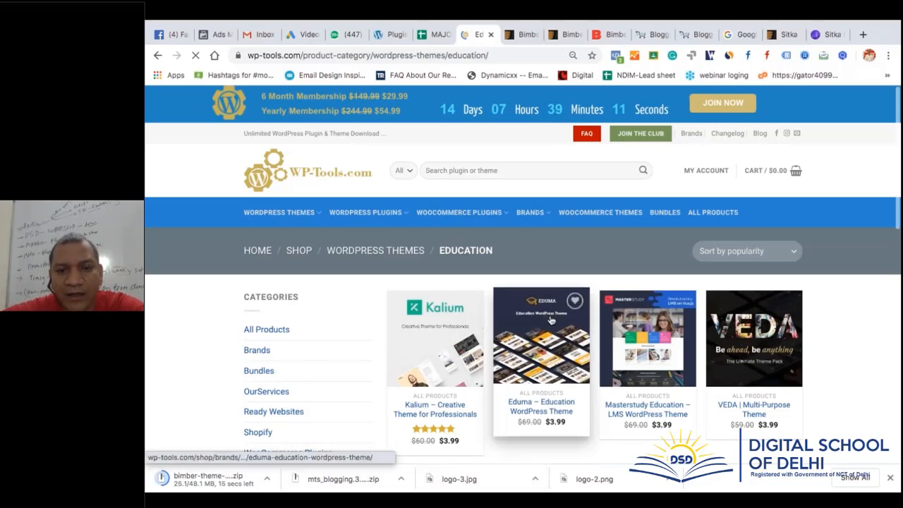
pyautogui.scroll(-1, 550, 320)
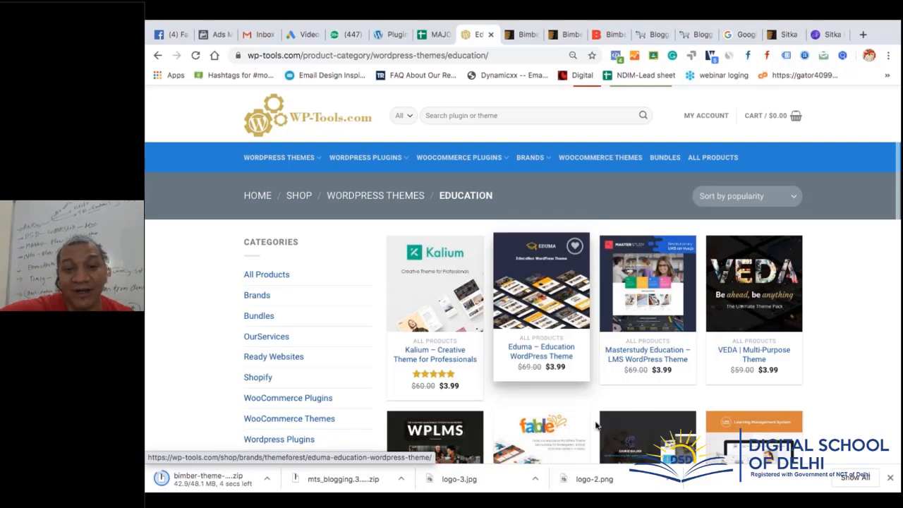
pyautogui.scroll(-3, 596, 407)
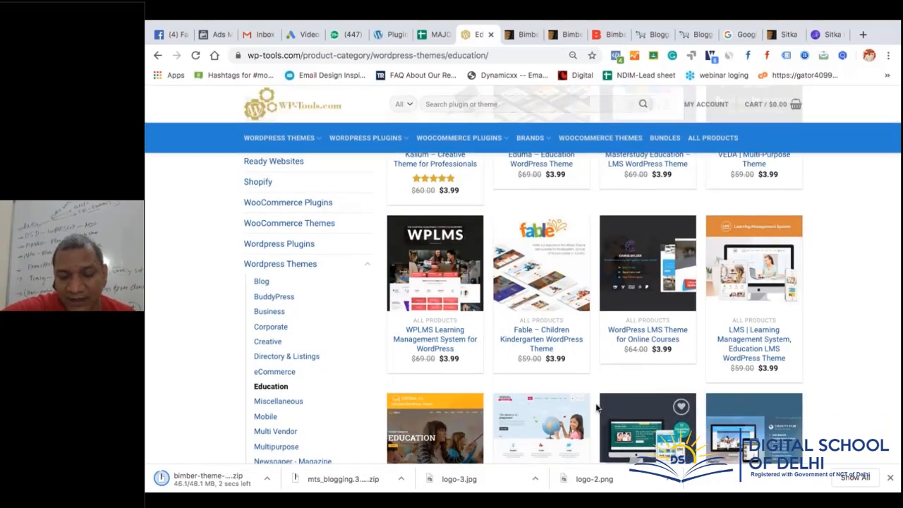
pyautogui.scroll(-2, 596, 407)
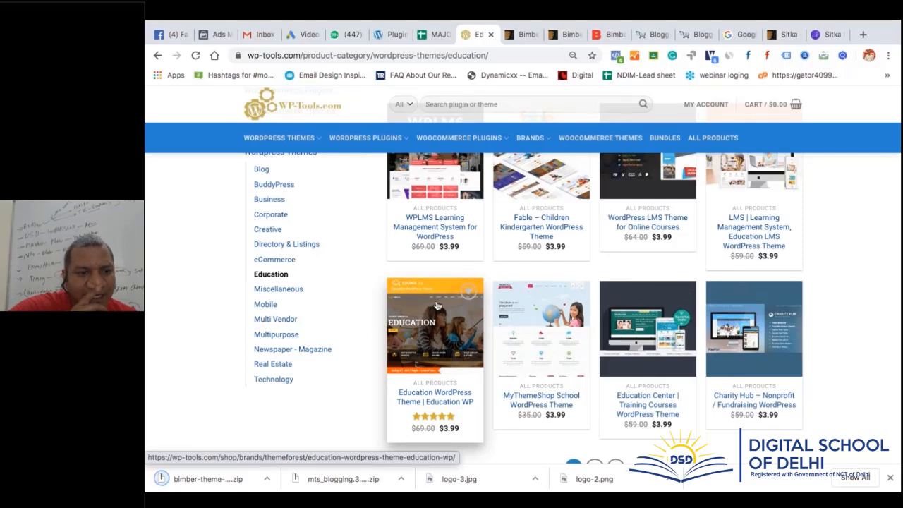
pyautogui.click(270, 480)
# Show the Bimber package in Finder and view Documentation's readme.html details
pyautogui.click(303, 441)
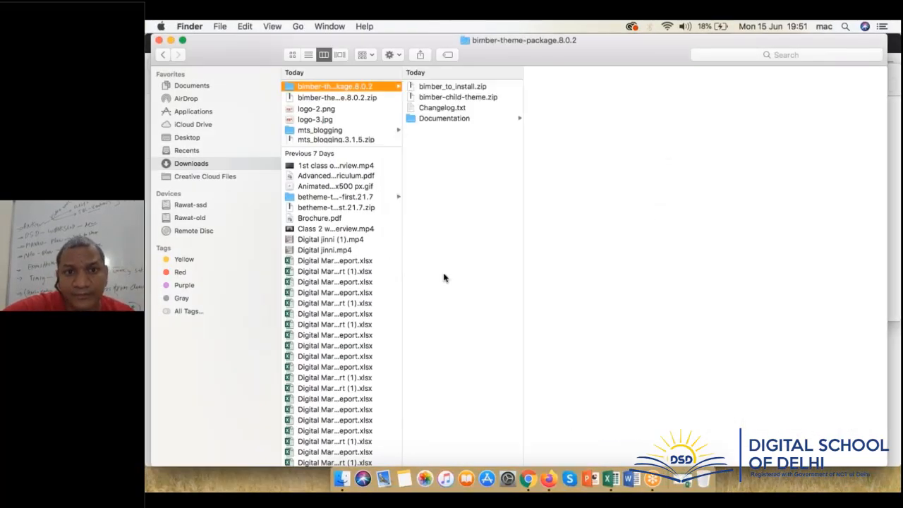
pyautogui.click(456, 118)
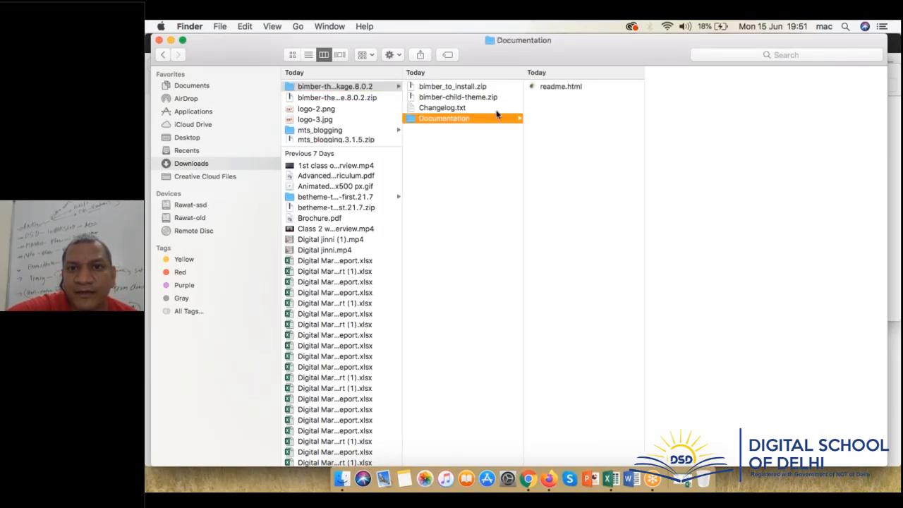
pyautogui.click(560, 87)
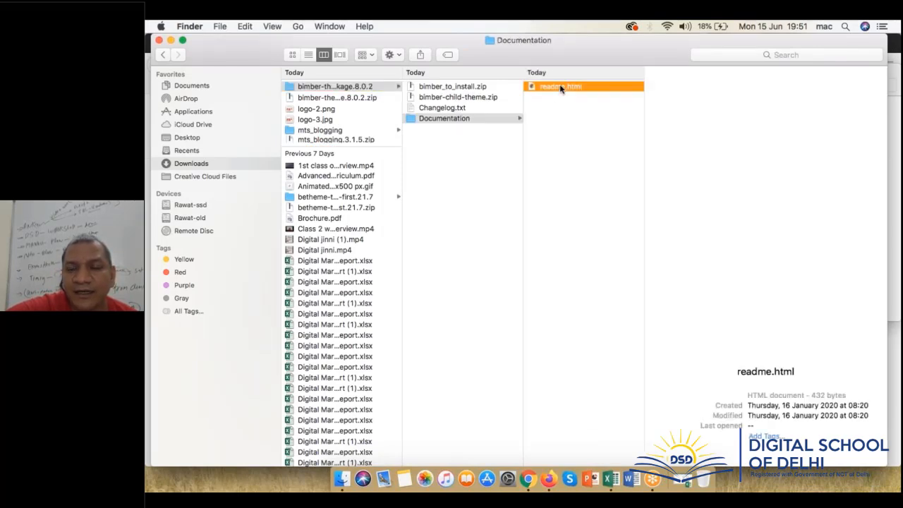
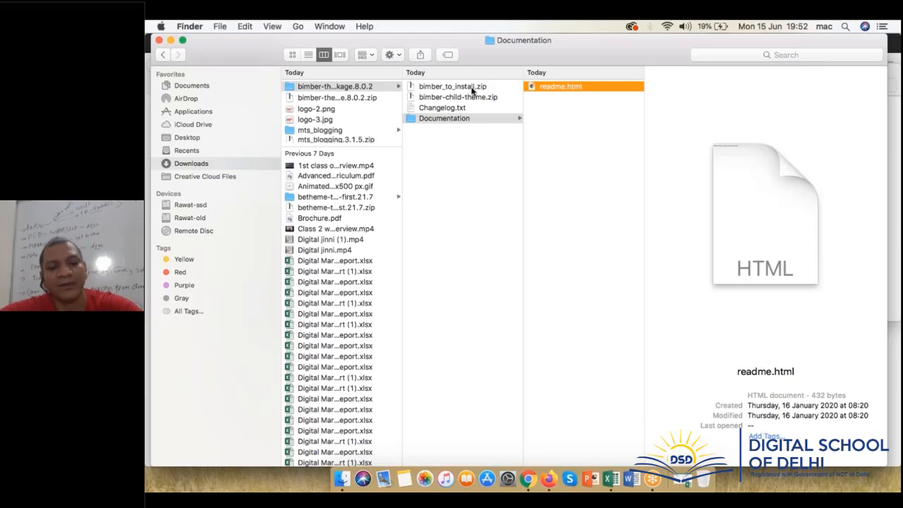
# In the WordPress admin, open the Upload Theme form under Appearance > Themes > Add New
pyautogui.press('super+Tab')
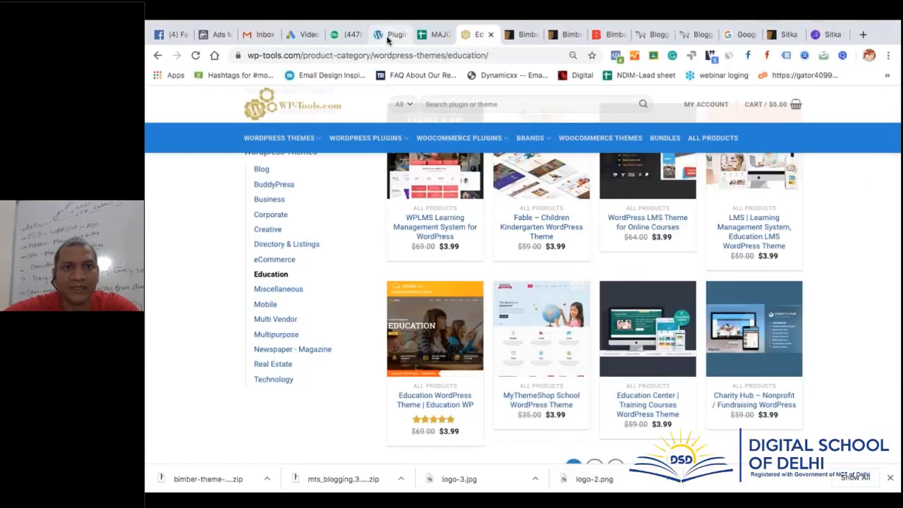
pyautogui.click(391, 34)
pyautogui.moveTo(181, 237)
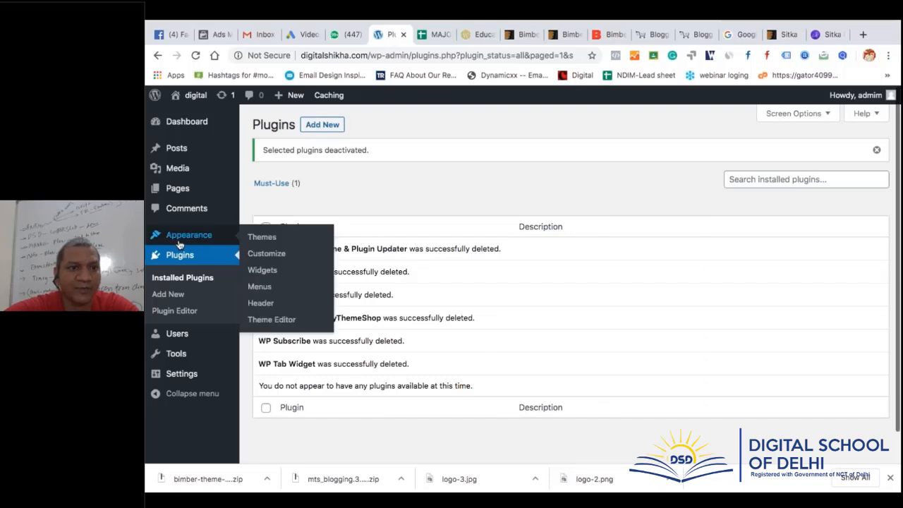
pyautogui.click(273, 237)
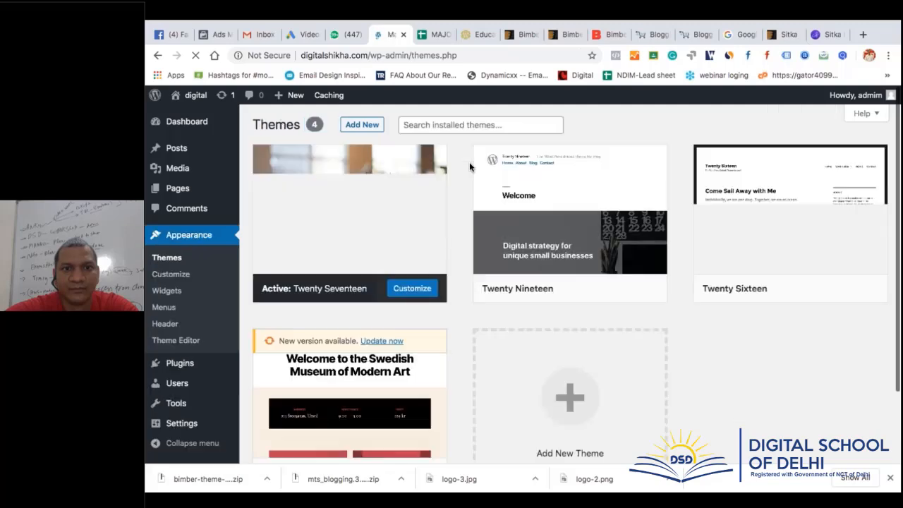
pyautogui.click(367, 131)
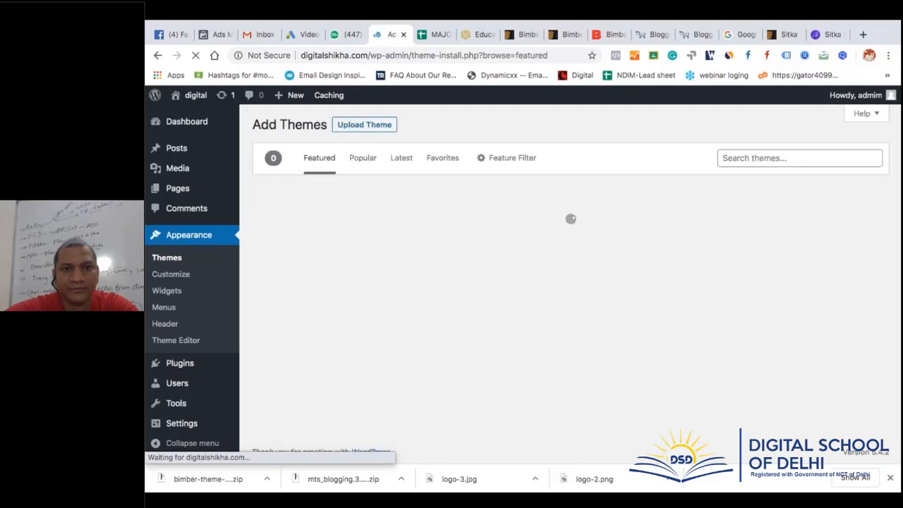
pyautogui.click(383, 130)
# Upload and install bimber_to_install.zip, then go back to the Themes page
pyautogui.press('super+Tab')
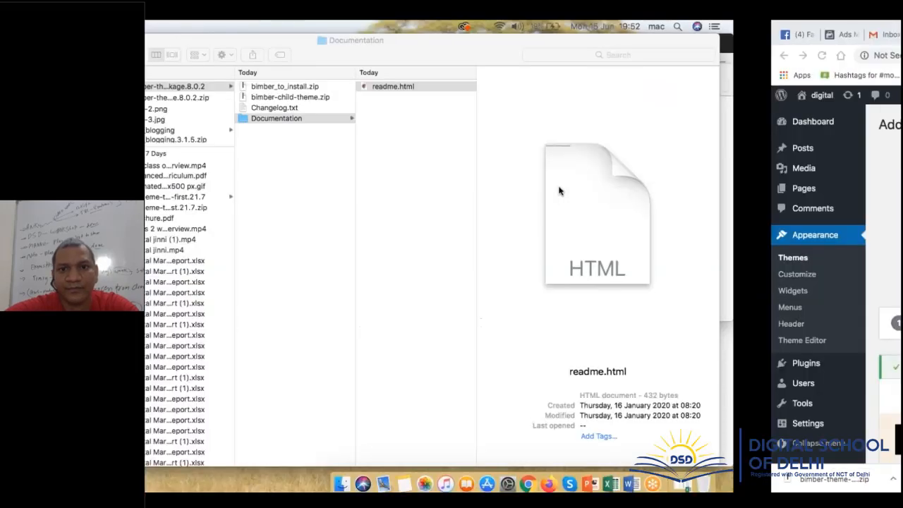
pyautogui.press('super+Tab')
pyautogui.press('super+Tab')
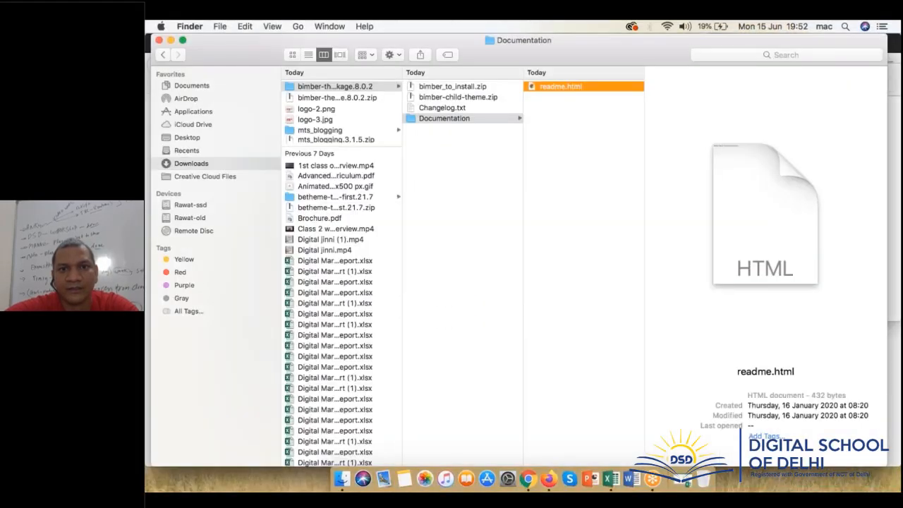
pyautogui.moveTo(464, 86); pyautogui.dragTo(578, 230)
pyautogui.press('super+Tab')
pyautogui.press('super+Tab')
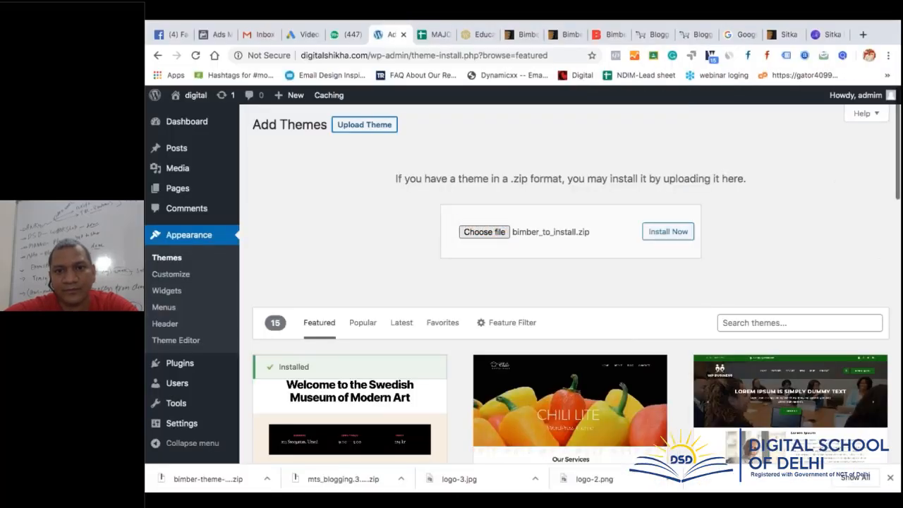
pyautogui.click(664, 233)
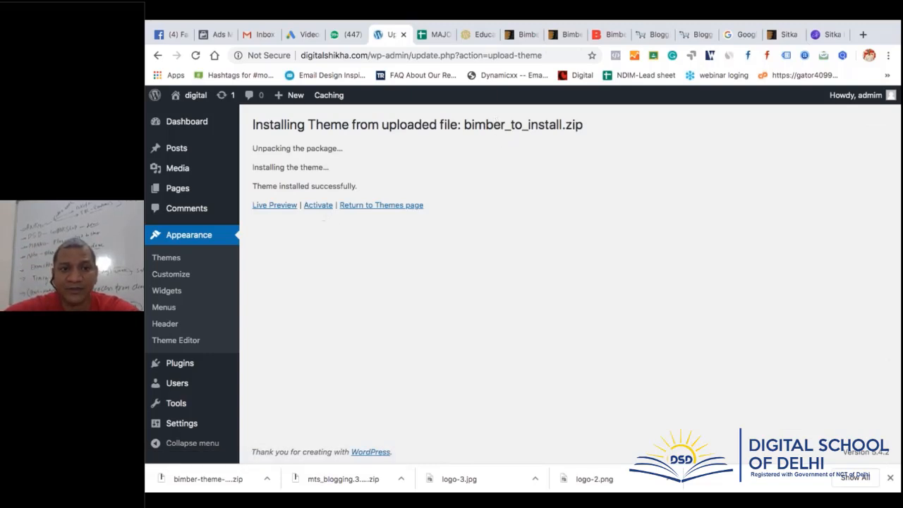
pyautogui.click(363, 211)
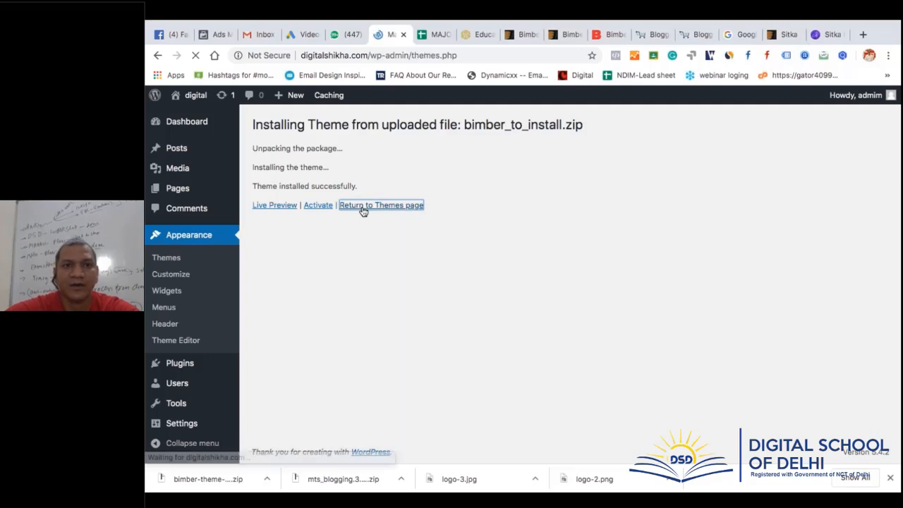
# Upload and install bimber-child-theme.zip, then return to the Themes page
pyautogui.click(361, 125)
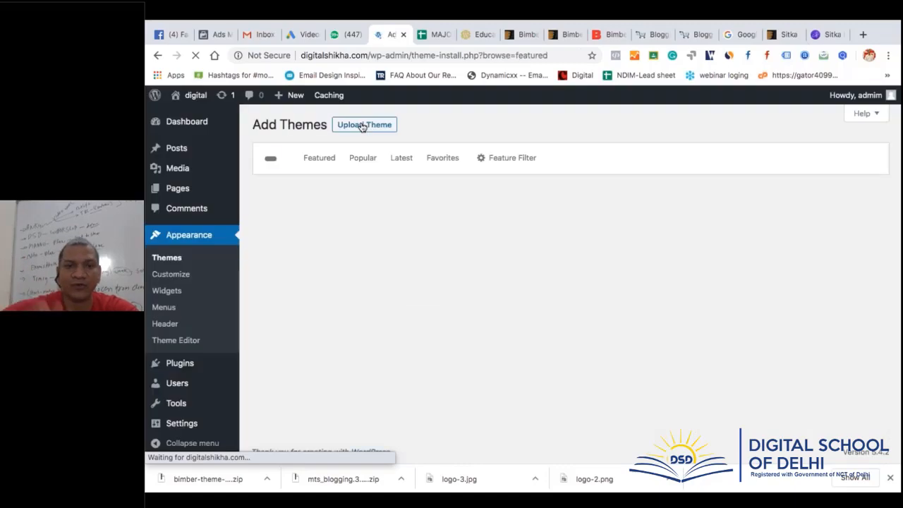
pyautogui.click(362, 125)
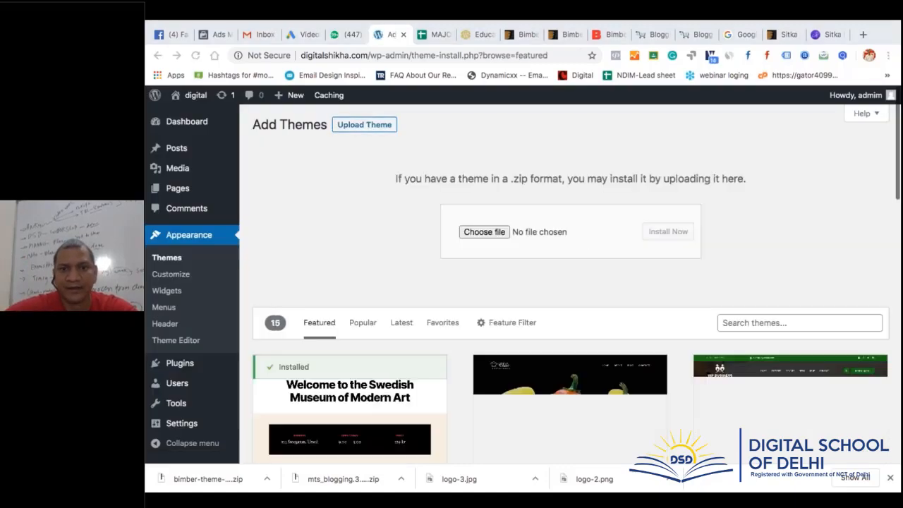
pyautogui.hotkey('ctrl', 'Left')
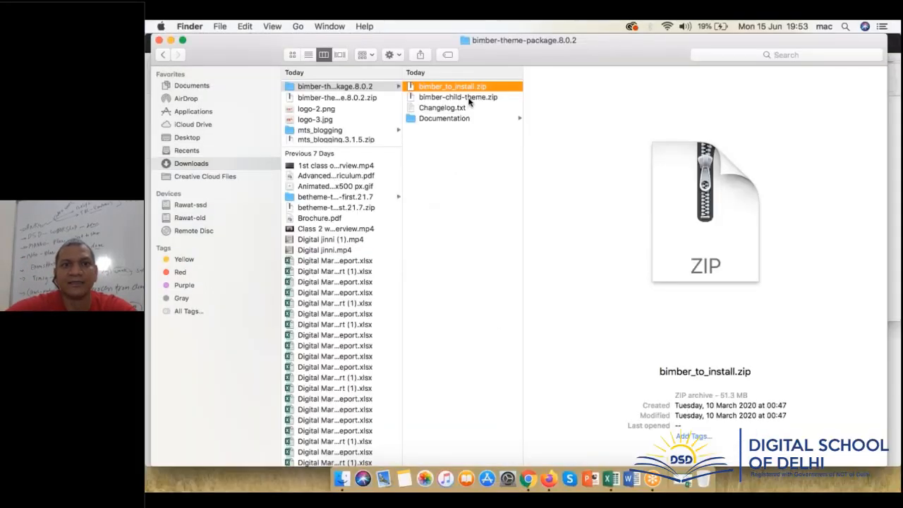
pyautogui.moveTo(468, 102); pyautogui.dragTo(513, 178)
pyautogui.hotkey('ctrl', 'Right')
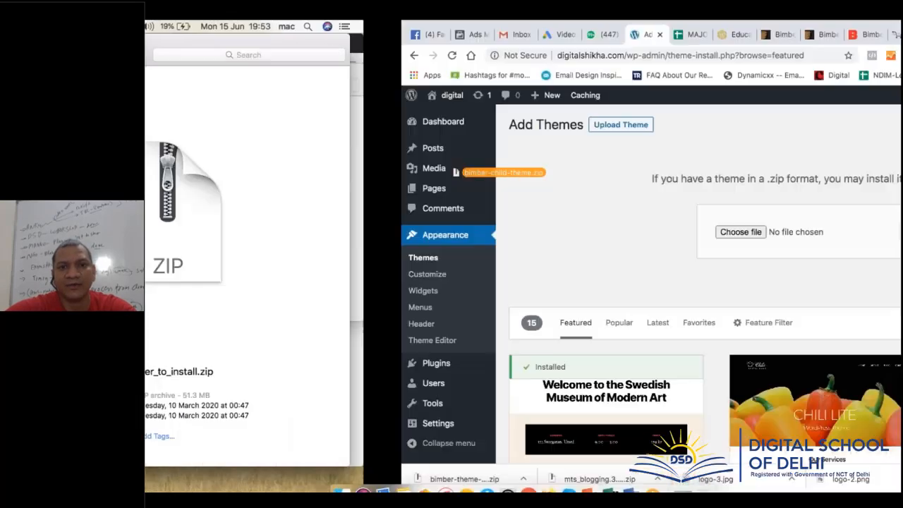
pyautogui.moveTo(457, 172); pyautogui.dragTo(518, 237)
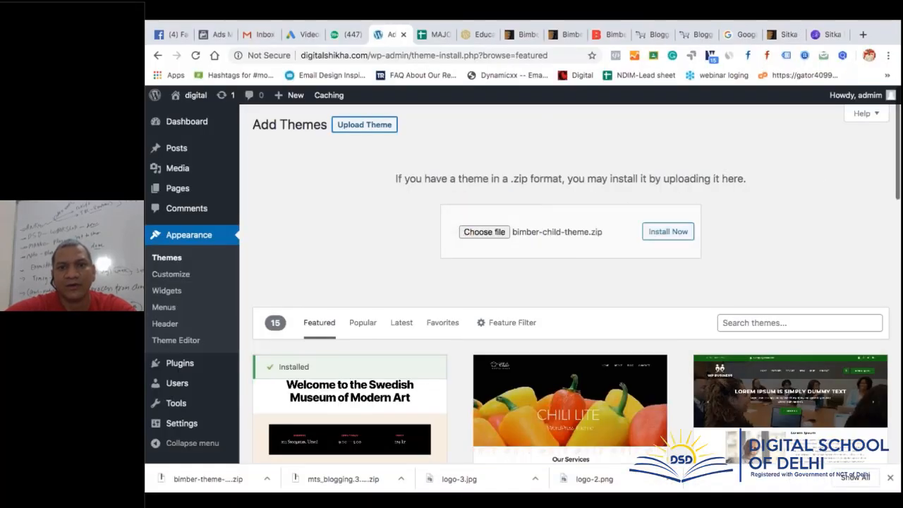
pyautogui.click(658, 238)
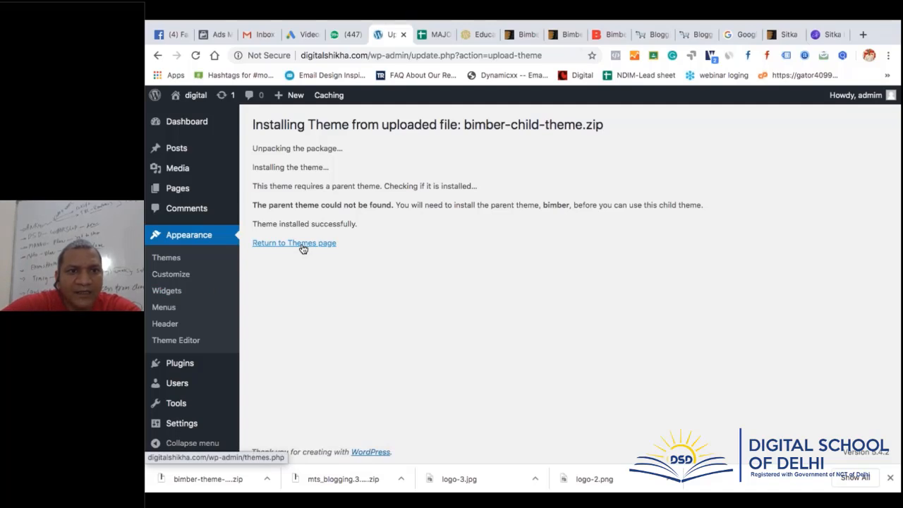
pyautogui.click(173, 262)
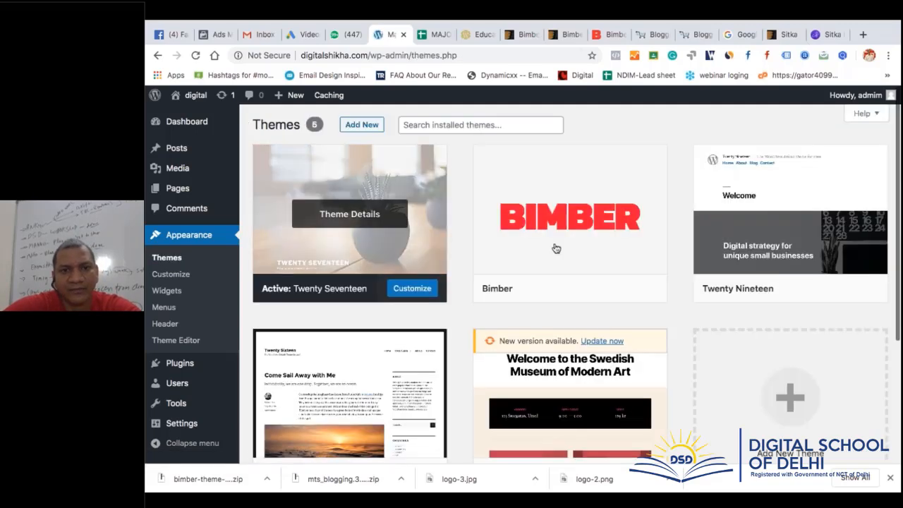
# Activate Bimber, then register it with the purchase code after accepting the licence terms
pyautogui.moveTo(580, 285)
pyautogui.click(576, 289)
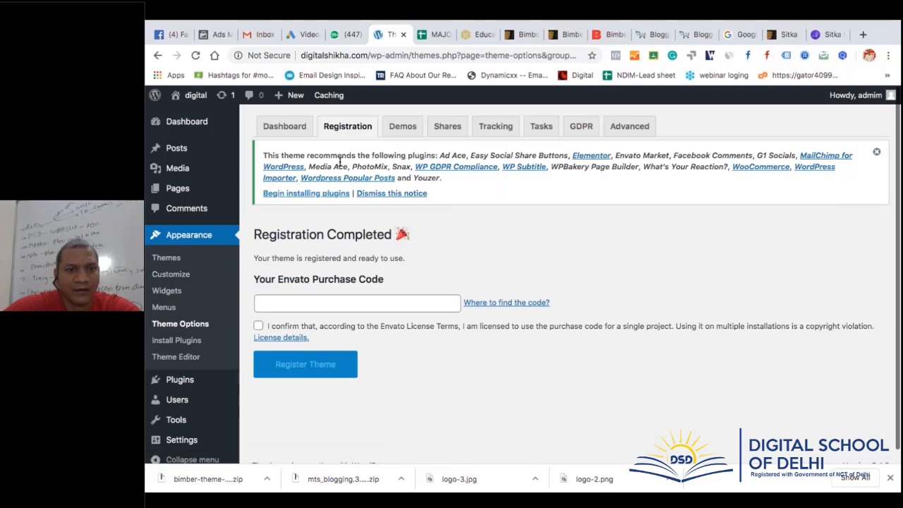
pyautogui.click(276, 304)
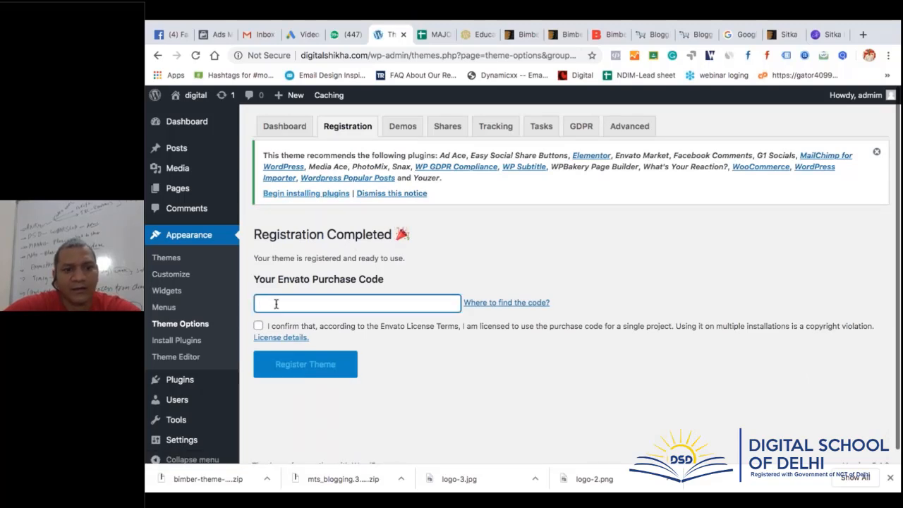
pyautogui.write('1234567')
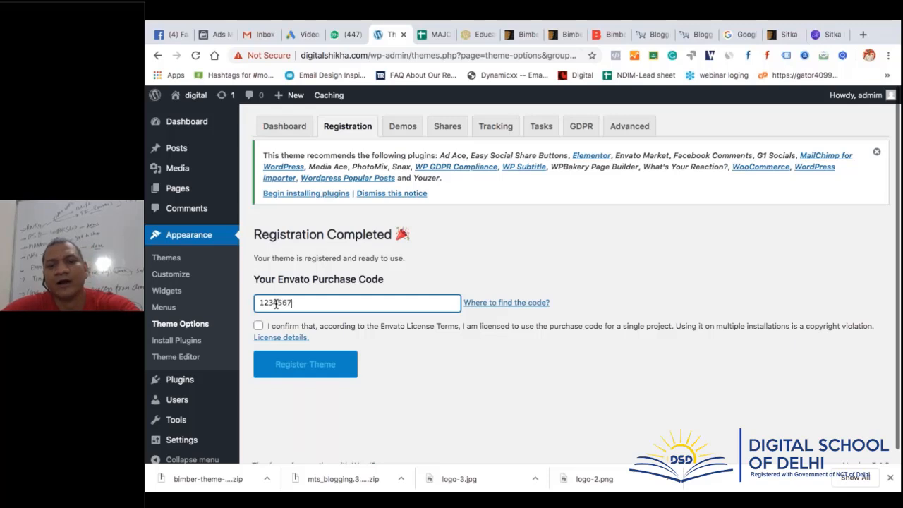
pyautogui.write('89')
pyautogui.click(259, 326)
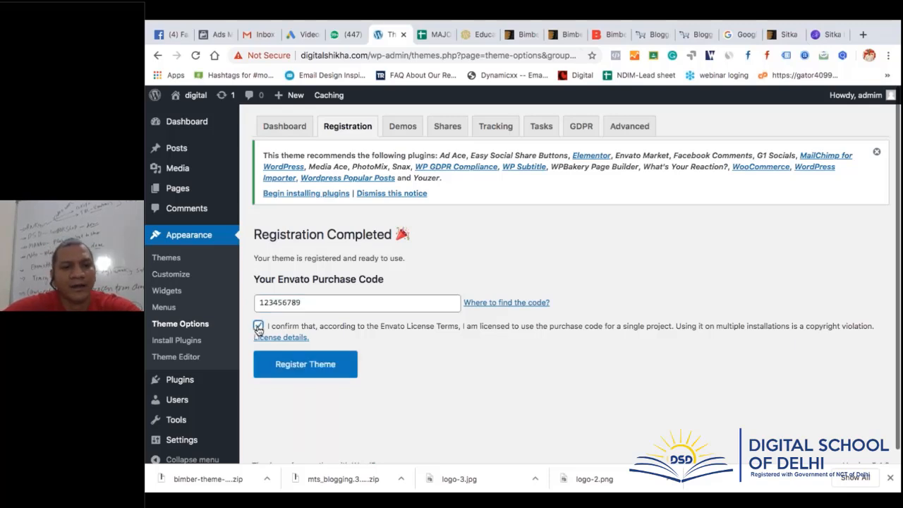
pyautogui.click(278, 374)
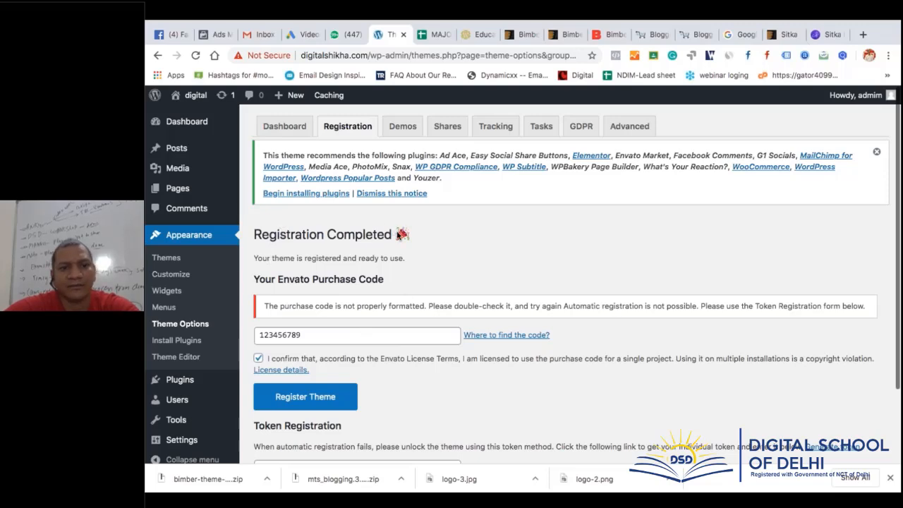
pyautogui.scroll(-3, 409, 358)
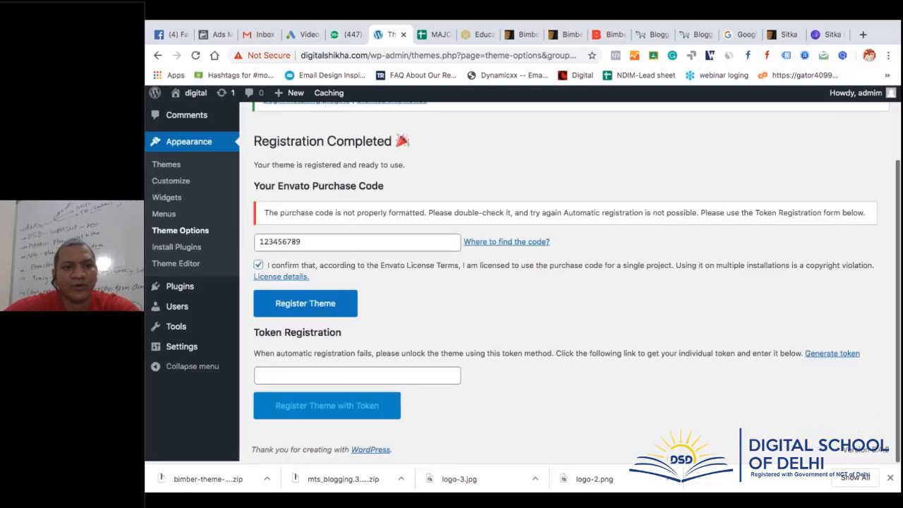
pyautogui.scroll(3, 522, 284)
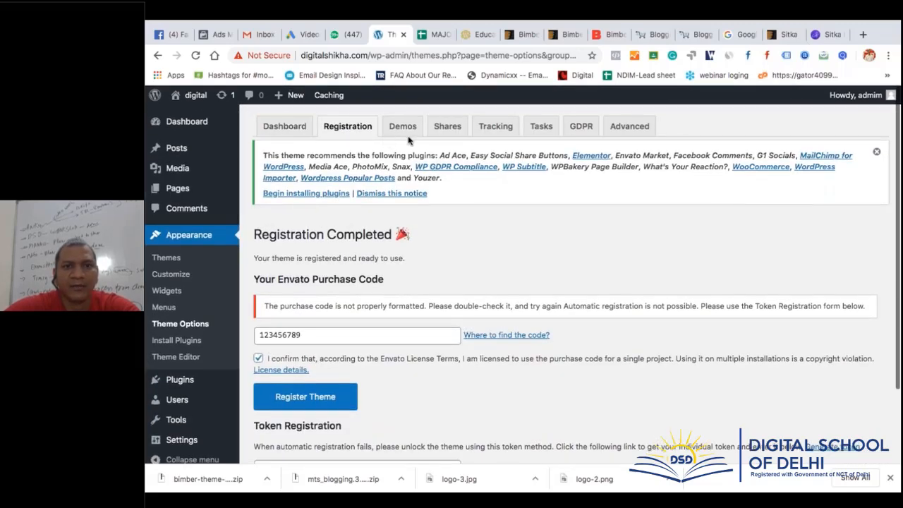
# Select all 18 recommended plugins and apply the Install bulk action
pyautogui.click(315, 199)
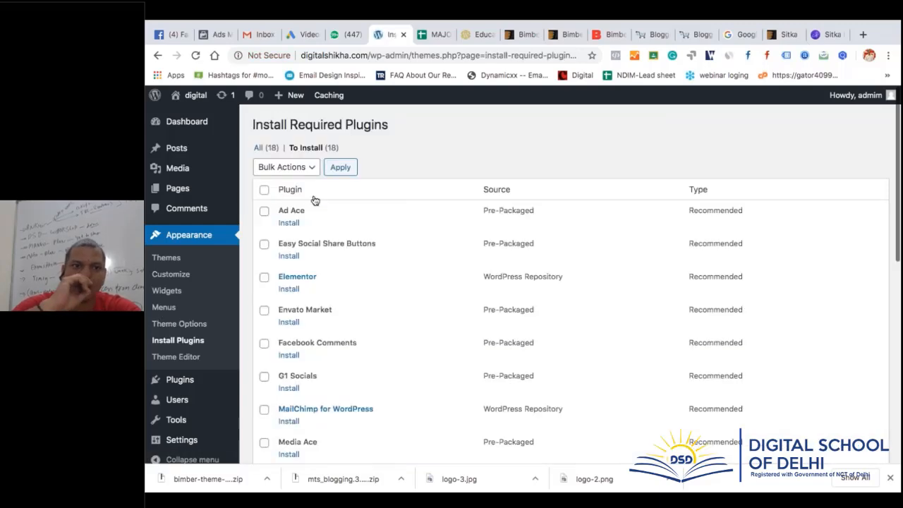
pyautogui.click(263, 189)
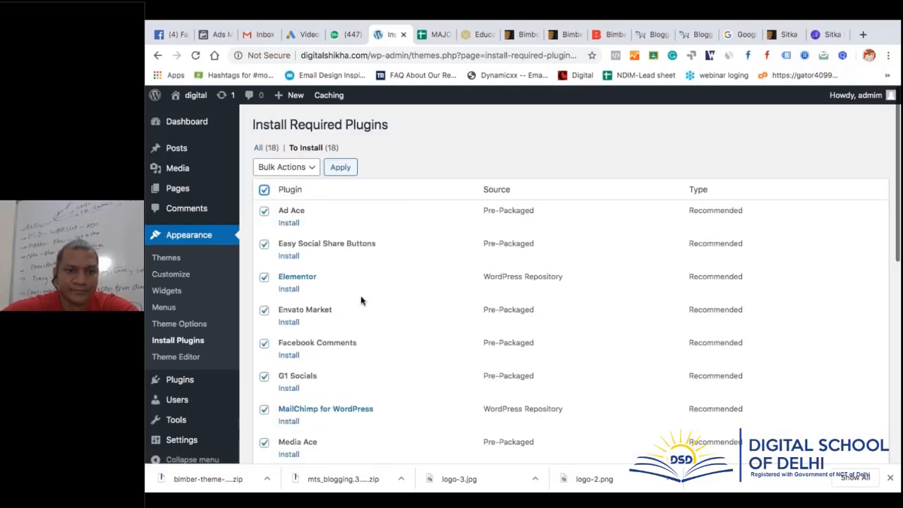
pyautogui.scroll(-1, 361, 301)
pyautogui.scroll(-5, 361, 301)
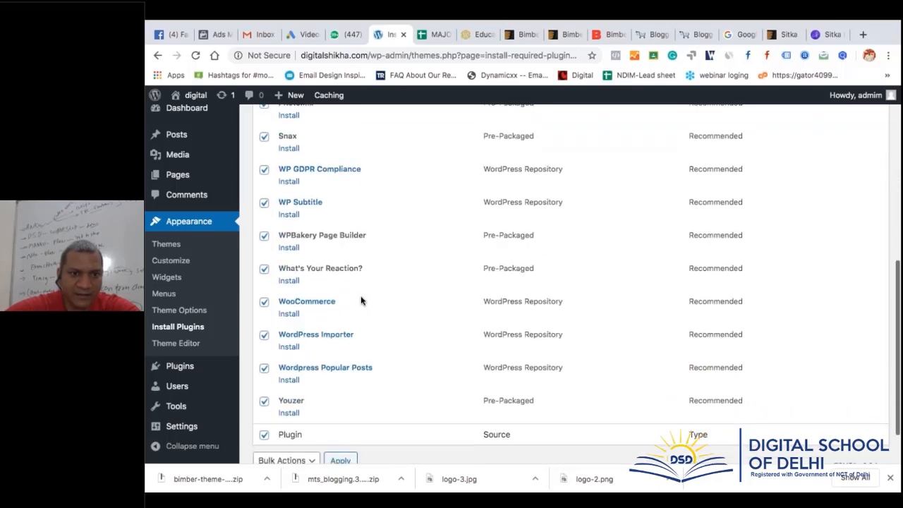
pyautogui.scroll(5, 361, 301)
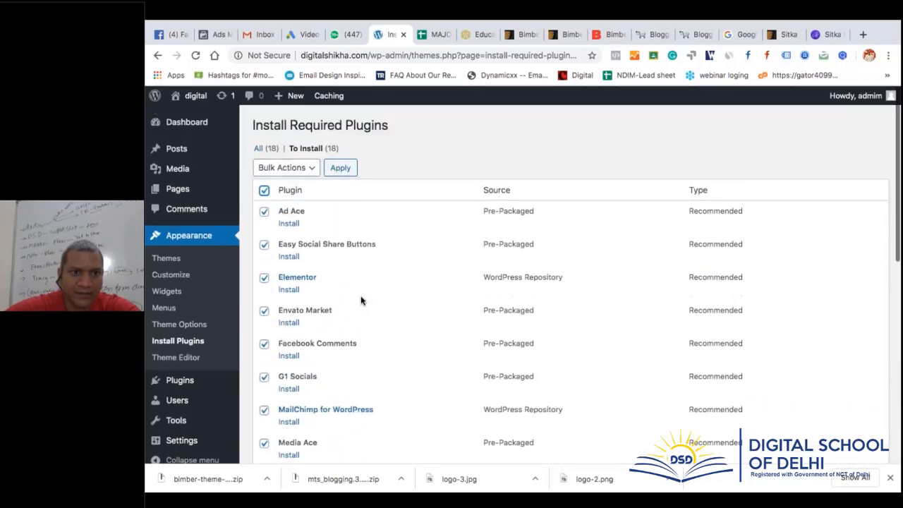
pyautogui.click(286, 168)
pyautogui.click(271, 177)
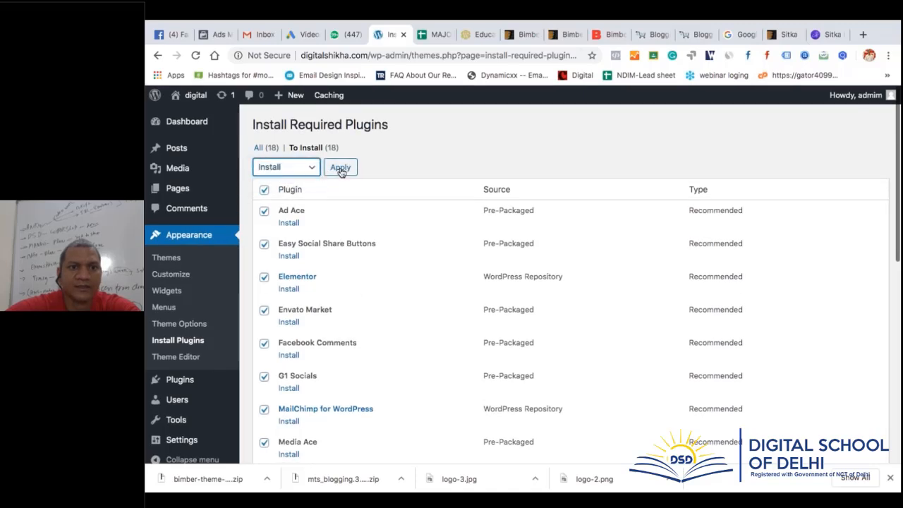
pyautogui.click(340, 169)
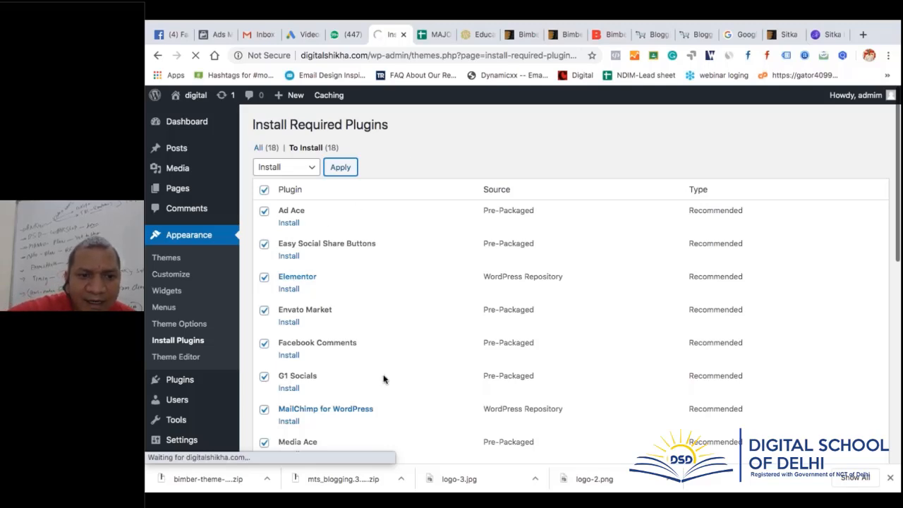
# Scroll through the install log for all 18 plugins, from Ad Ace to Youzer
pyautogui.scroll(-5, 383, 378)
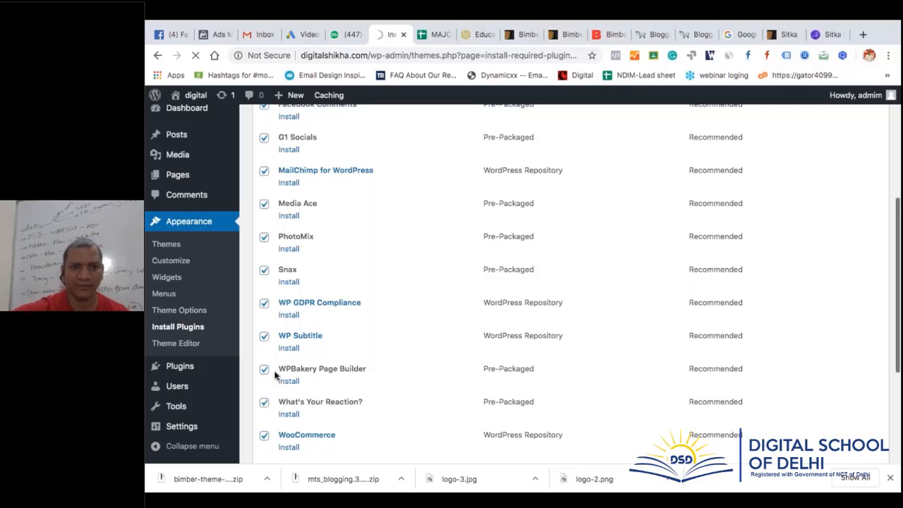
pyautogui.scroll(2, 276, 374)
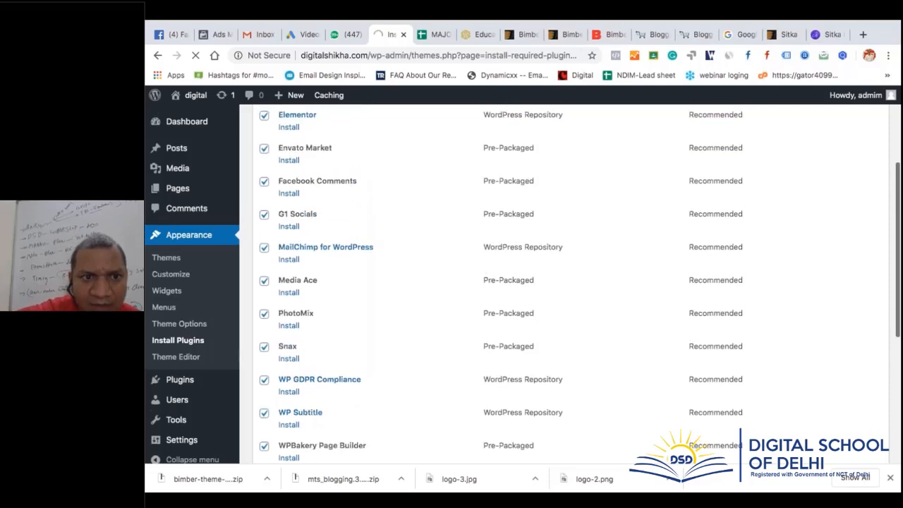
pyautogui.scroll(-3, 564, 282)
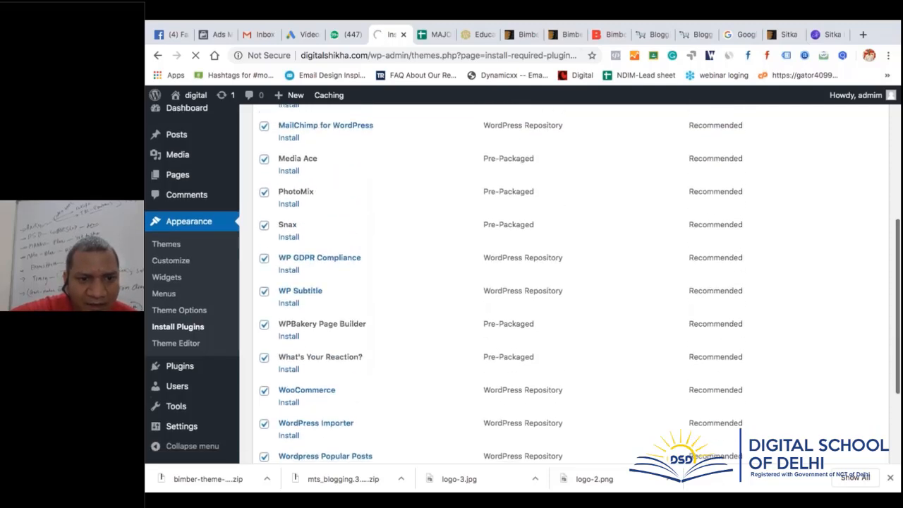
pyautogui.scroll(-1, 565, 283)
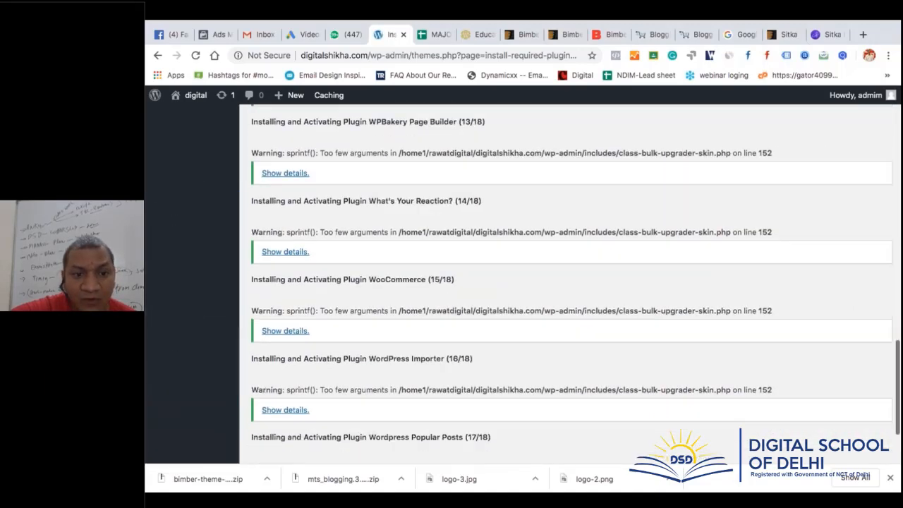
pyautogui.scroll(15, 327, 252)
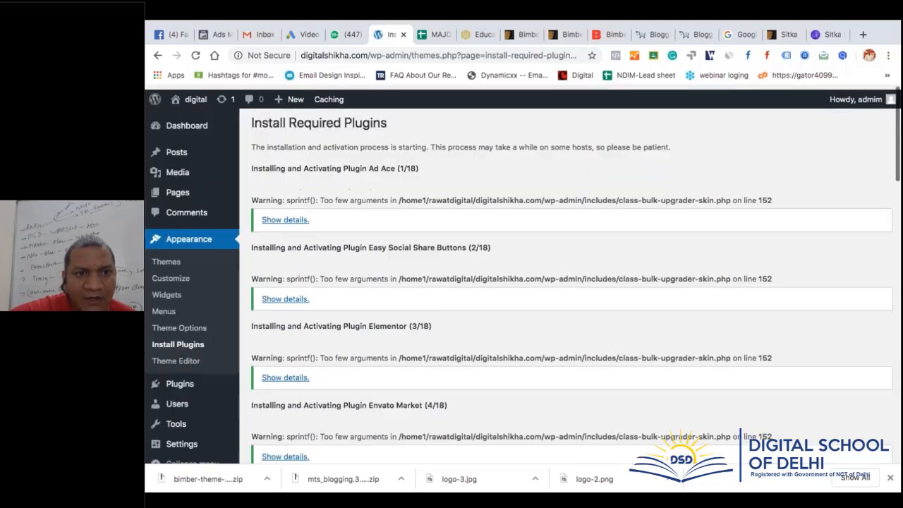
pyautogui.scroll(-15, 409, 384)
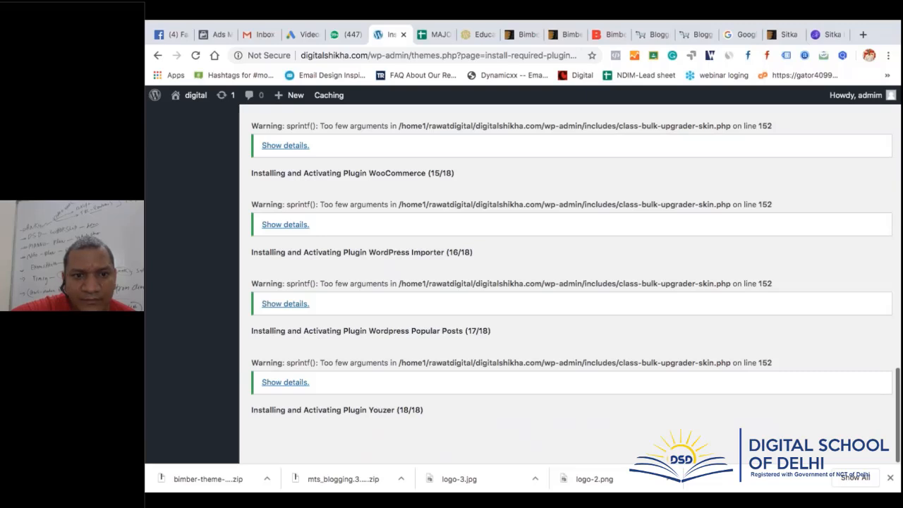
pyautogui.scroll(1, 571, 282)
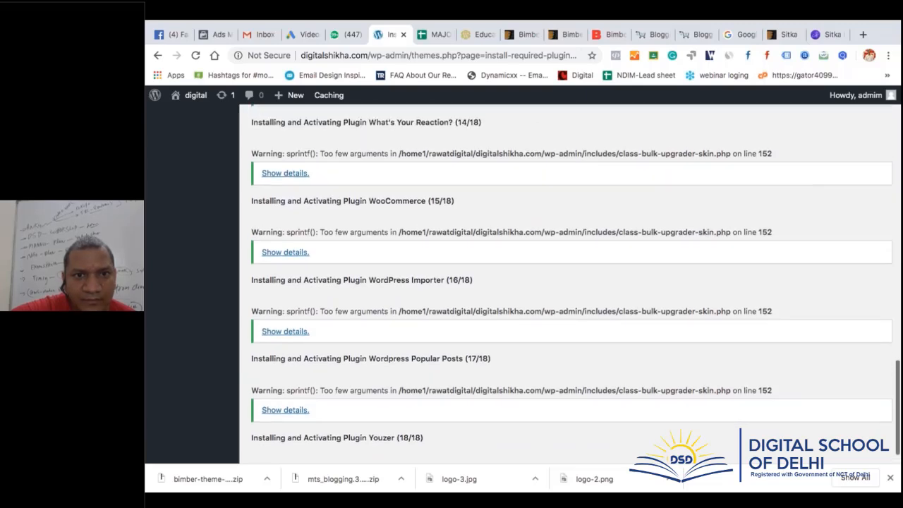
pyautogui.scroll(-1, 522, 282)
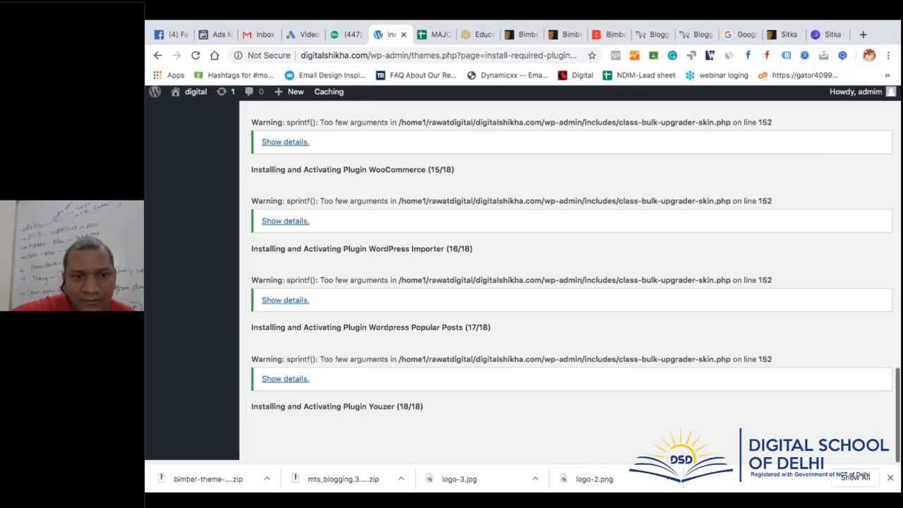
pyautogui.scroll(20, 442, 384)
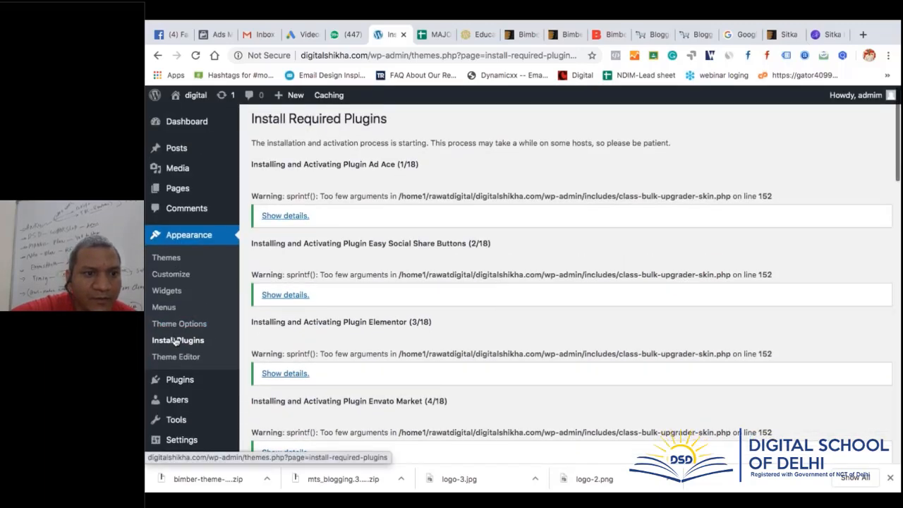
# Reopen the required plugins page and go back from the WooCommerce welcome screen
pyautogui.click(175, 341)
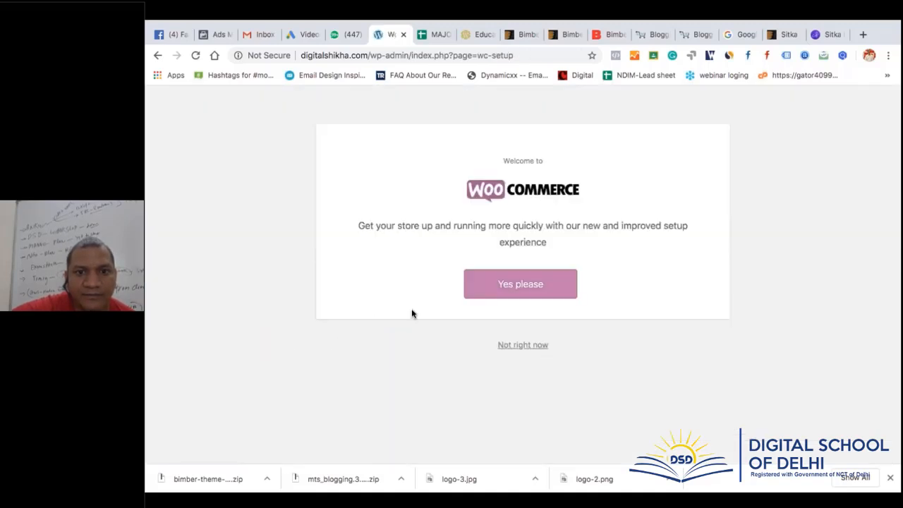
pyautogui.click(159, 61)
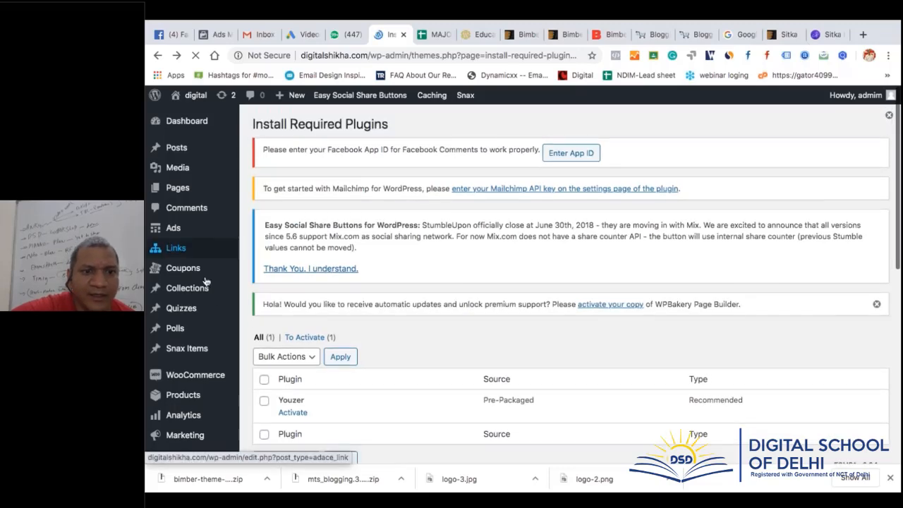
pyautogui.scroll(-1, 206, 281)
pyautogui.scroll(-3, 206, 281)
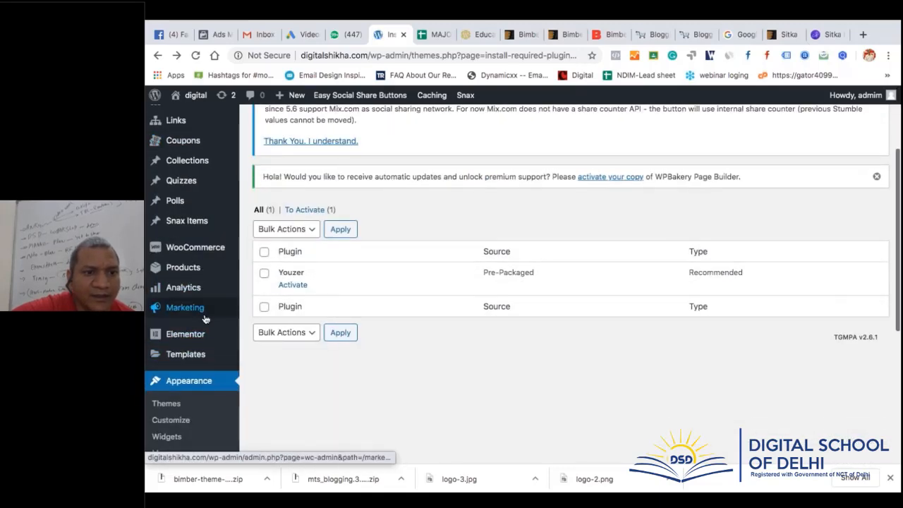
pyautogui.scroll(-2, 204, 318)
pyautogui.scroll(-3, 205, 319)
# Open Installed Plugins and tick the select-all checkbox for all 18 plugins
pyautogui.moveTo(188, 348)
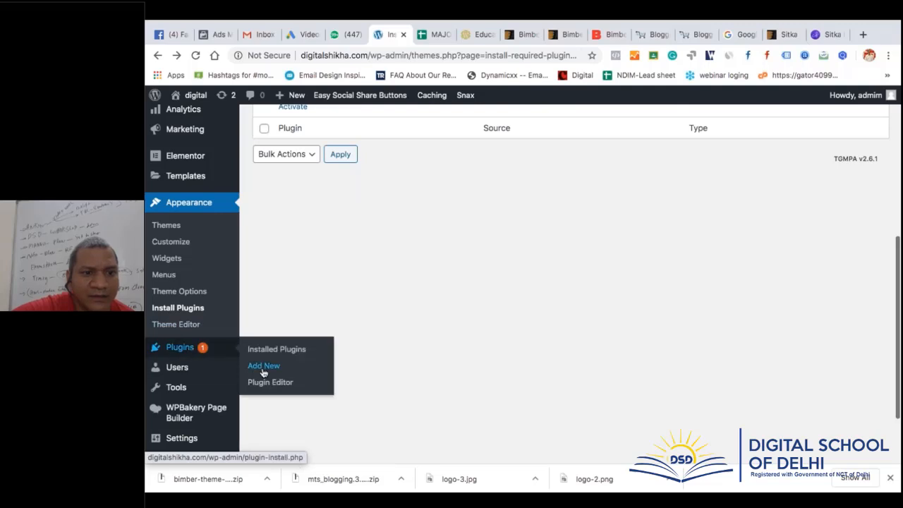
pyautogui.click(293, 348)
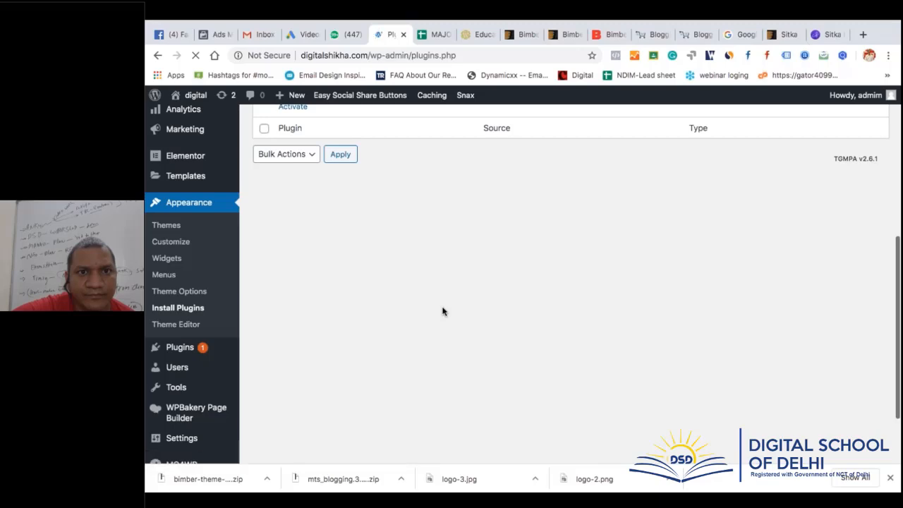
pyautogui.scroll(-4, 443, 310)
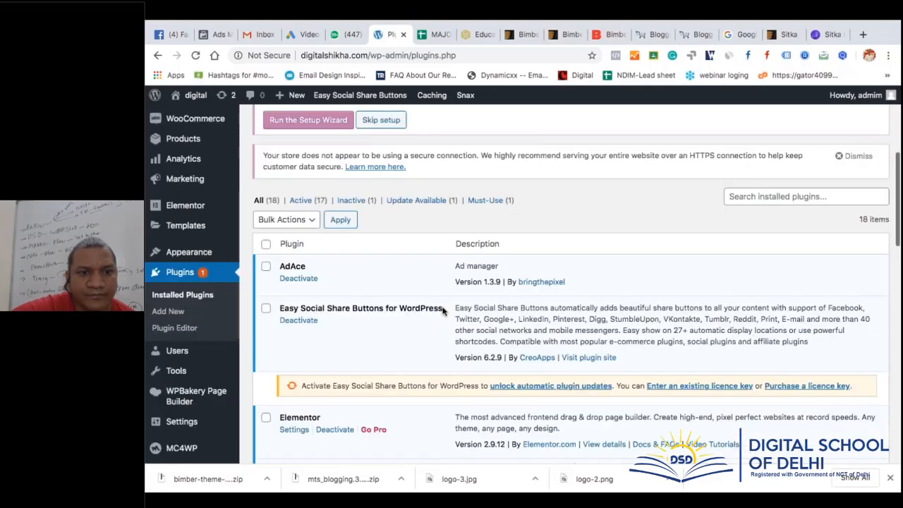
pyautogui.click(266, 244)
pyautogui.scroll(-3, 374, 332)
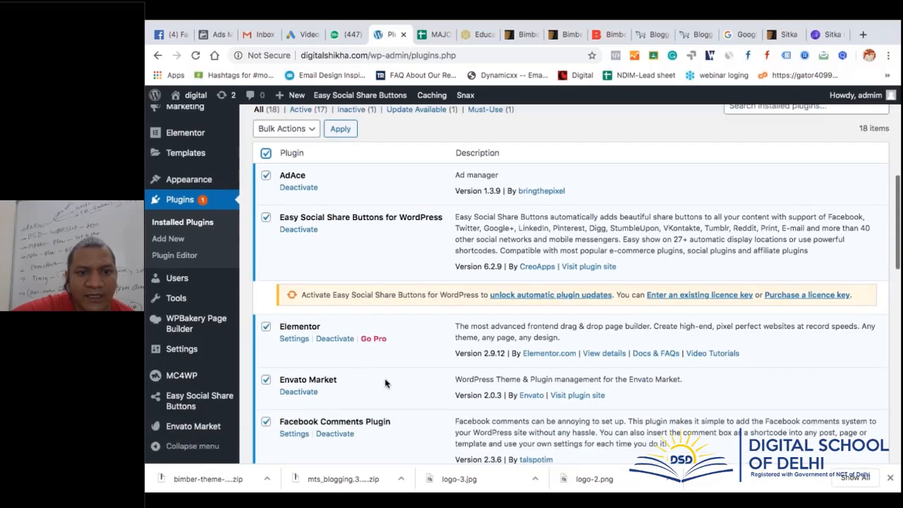
pyautogui.scroll(-5, 385, 383)
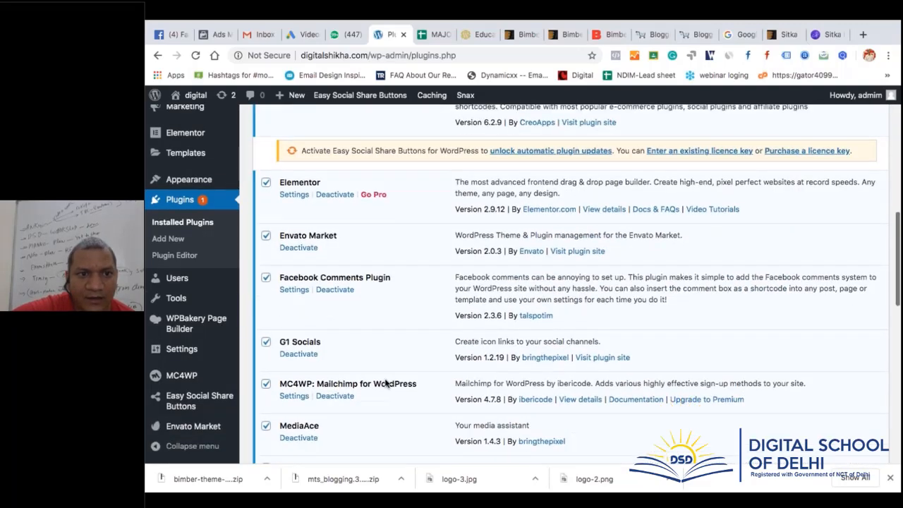
# Untick WPBakery Page Builder, WP GDPR Compliance and Envato Market
pyautogui.scroll(-6, 385, 383)
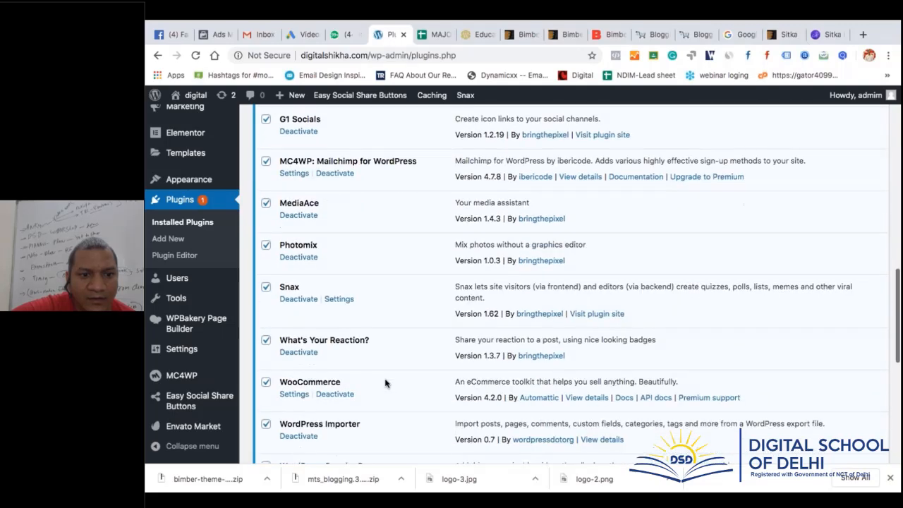
pyautogui.scroll(-5, 385, 383)
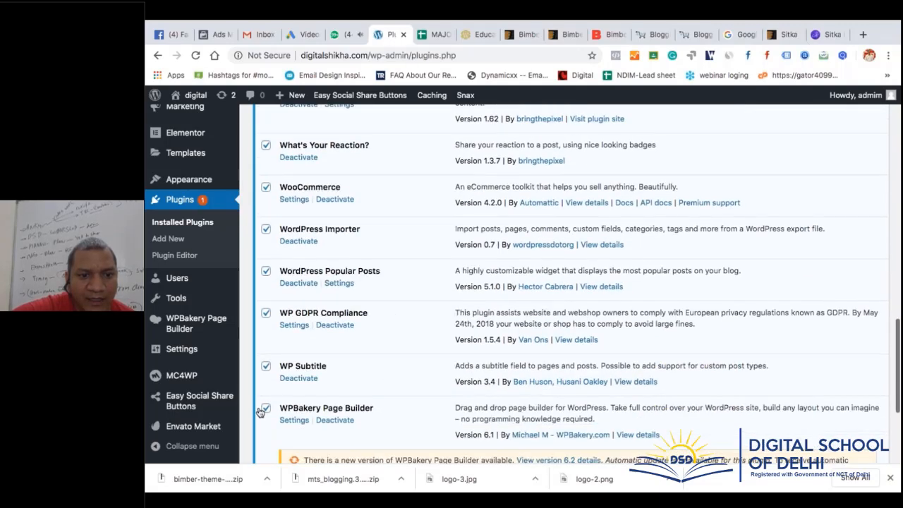
pyautogui.click(266, 409)
pyautogui.scroll(-4, 366, 399)
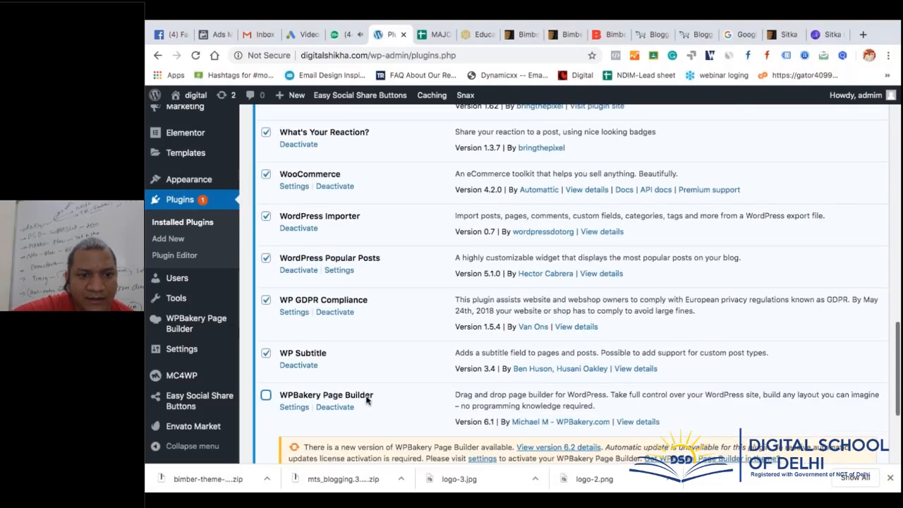
pyautogui.click(267, 176)
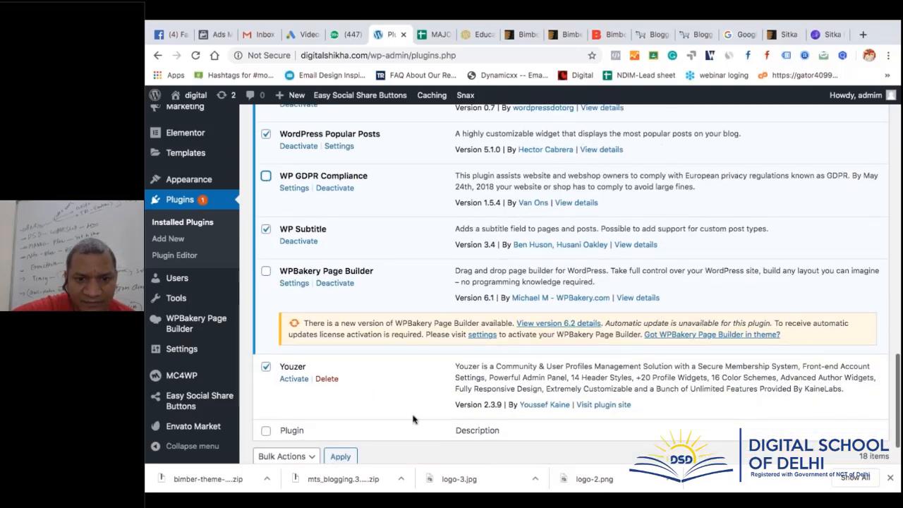
pyautogui.scroll(20, 413, 420)
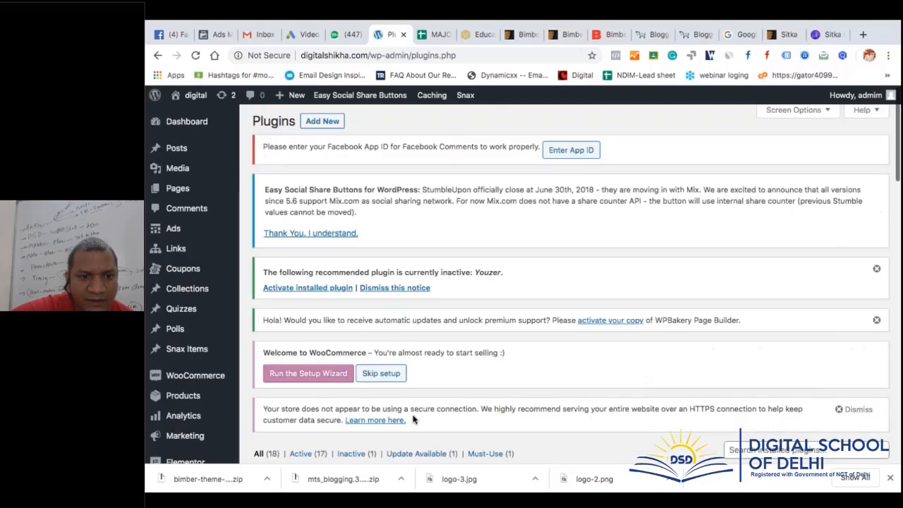
pyautogui.scroll(-4, 413, 420)
pyautogui.scroll(-4, 413, 419)
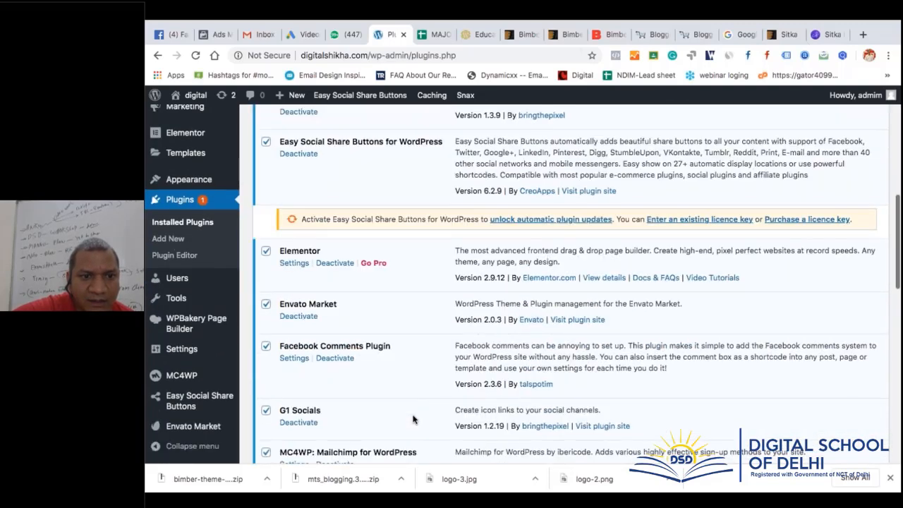
pyautogui.click(266, 303)
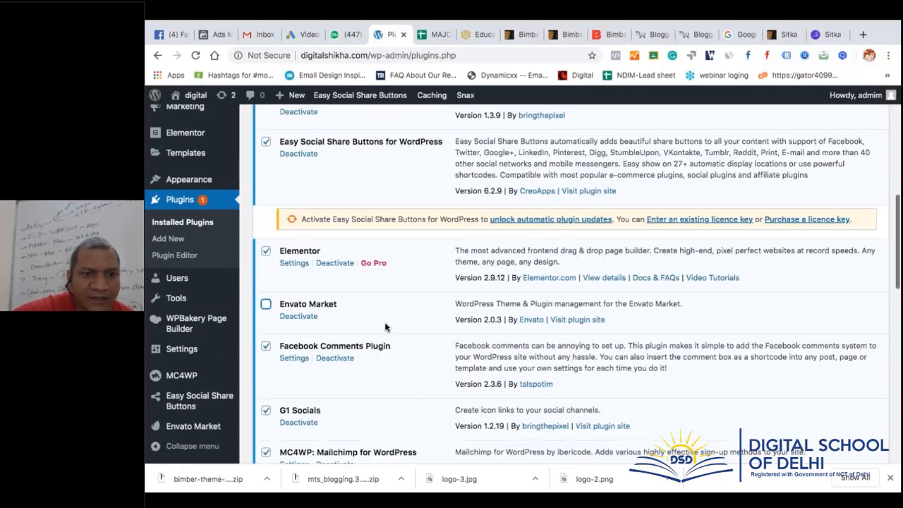
pyautogui.scroll(-3, 385, 326)
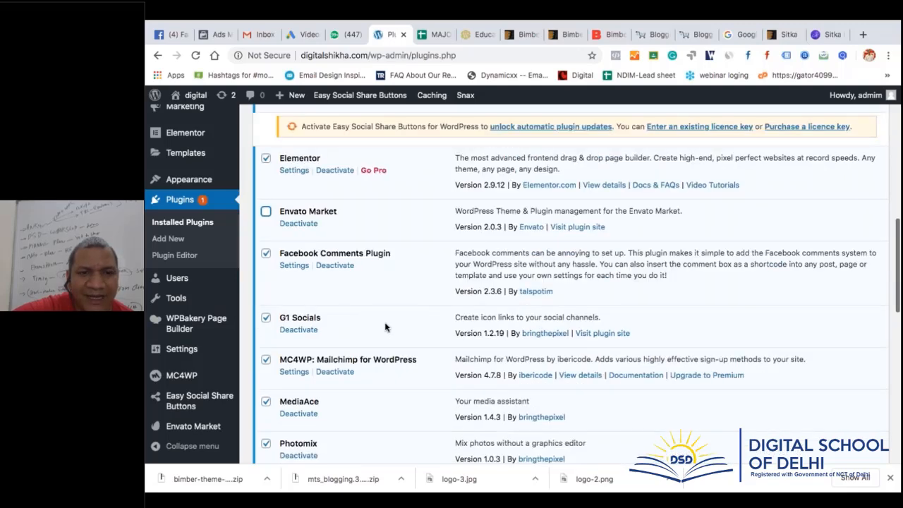
pyautogui.scroll(-3, 385, 327)
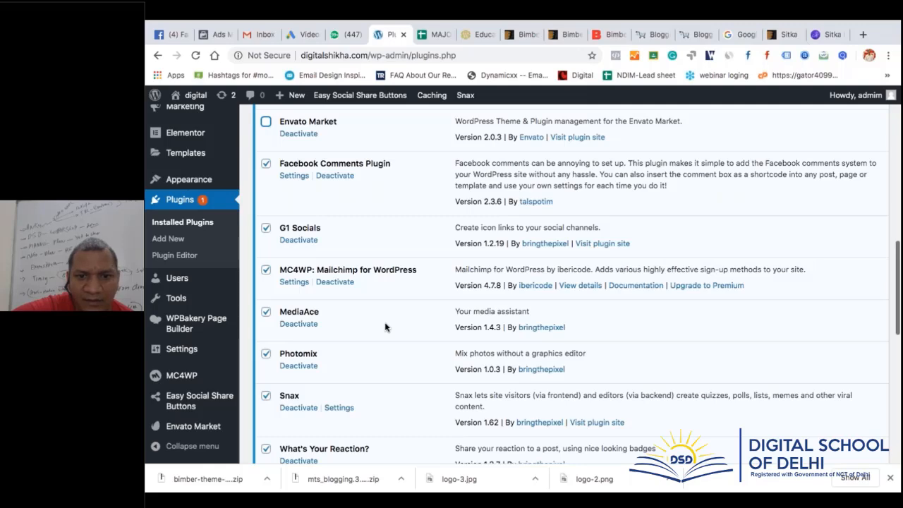
pyautogui.scroll(15, 385, 326)
pyautogui.scroll(-5, 281, 224)
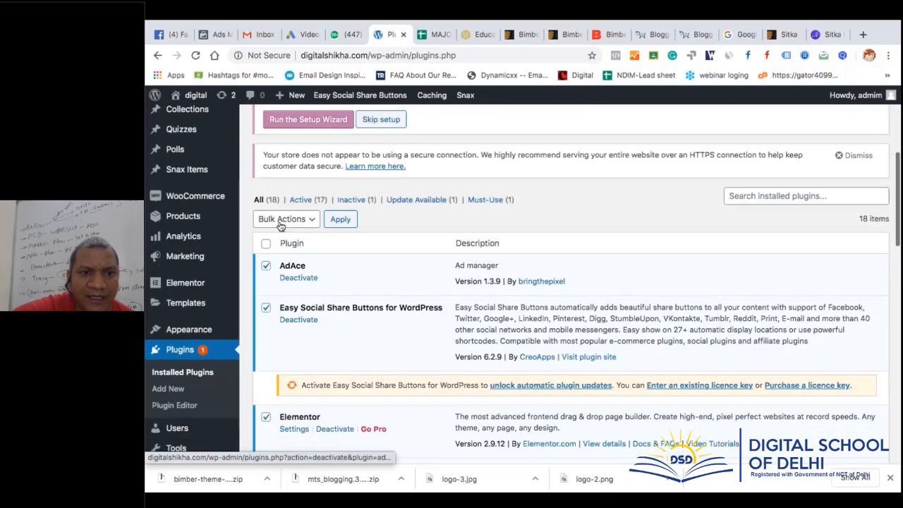
# Apply the Activate bulk action to the remaining checked plugins
pyautogui.click(281, 223)
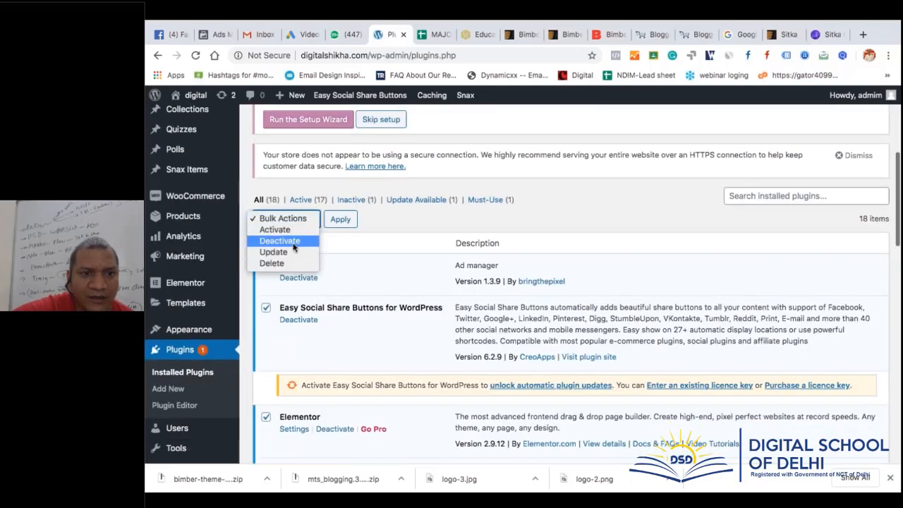
pyautogui.click(306, 228)
pyautogui.click(340, 219)
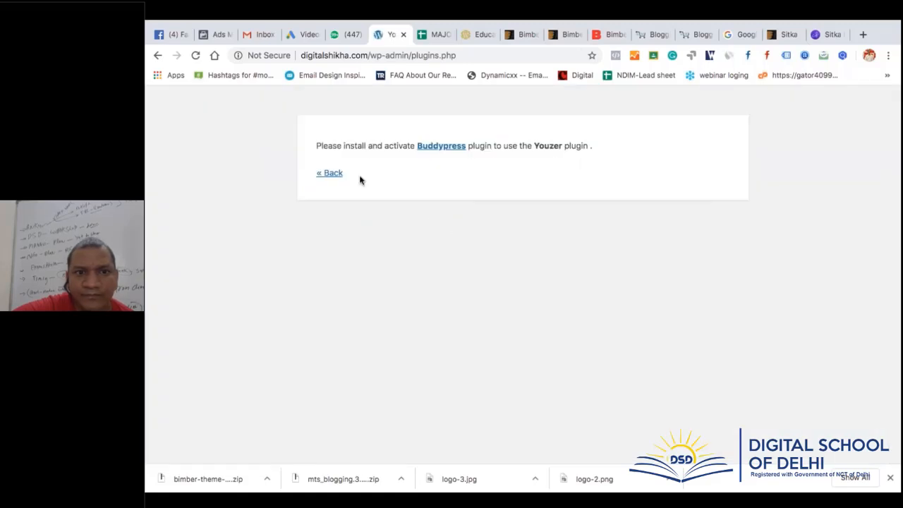
# Return to the plugin list and delete the Youzer plugin
pyautogui.click(338, 173)
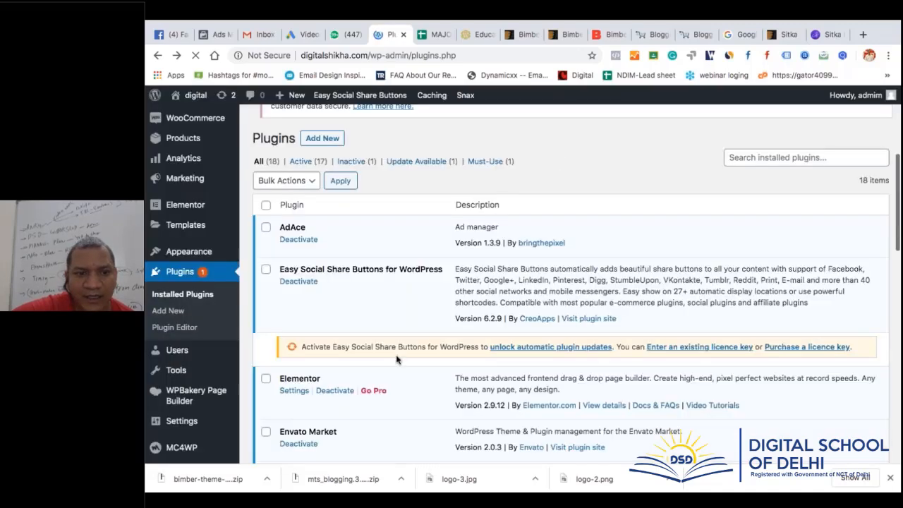
pyautogui.scroll(-9, 397, 358)
pyautogui.scroll(-5, 397, 358)
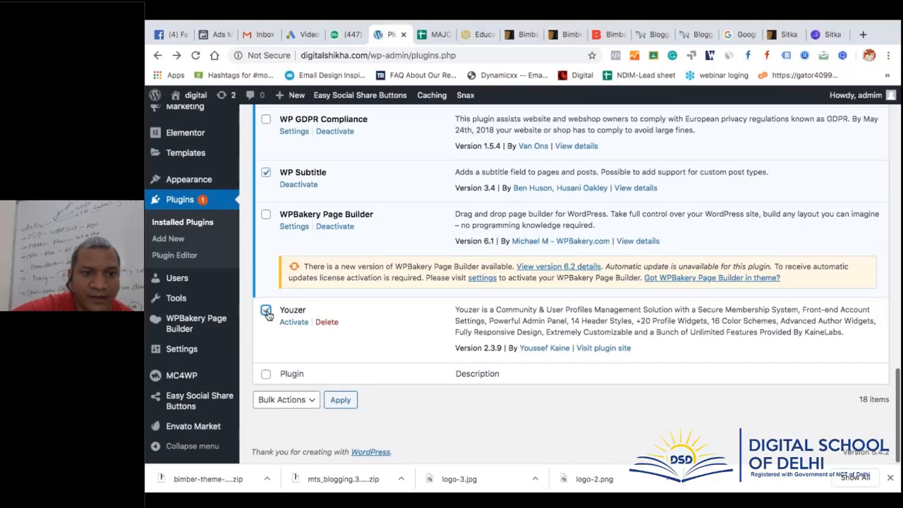
pyautogui.click(326, 322)
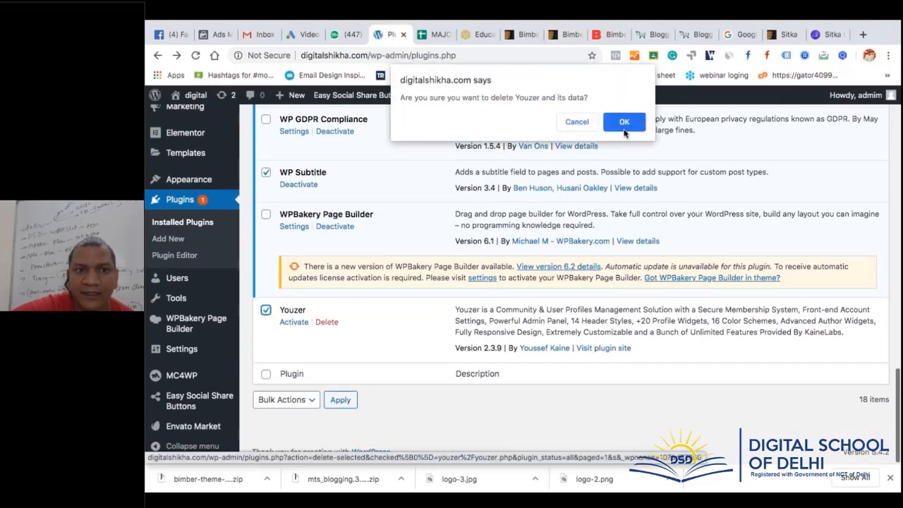
pyautogui.click(624, 122)
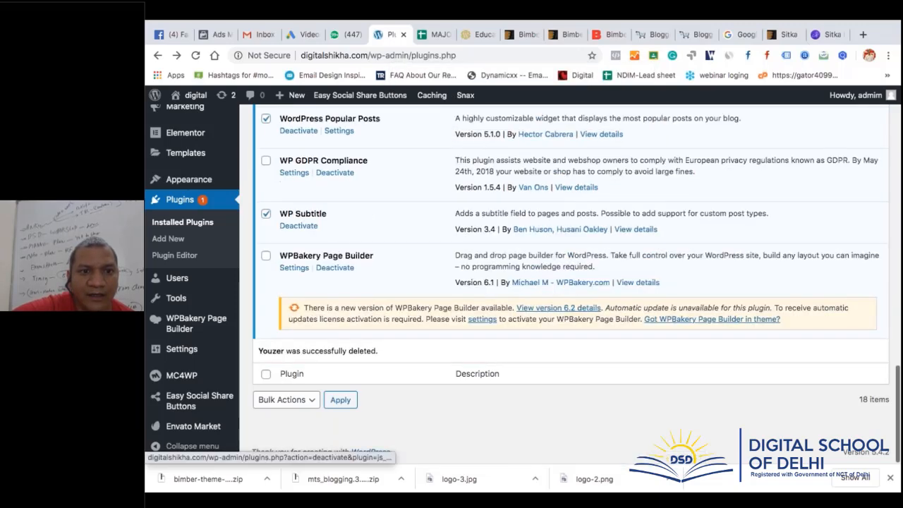
# Deactivate and delete WPBakery Page Builder, then deactivate WP GDPR Compliance
pyautogui.click(335, 268)
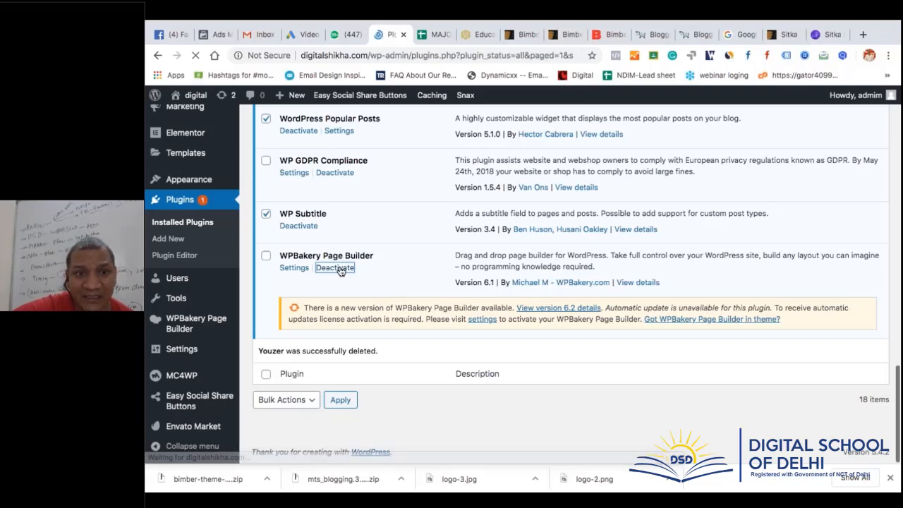
pyautogui.scroll(-4, 340, 271)
pyautogui.scroll(-15, 329, 300)
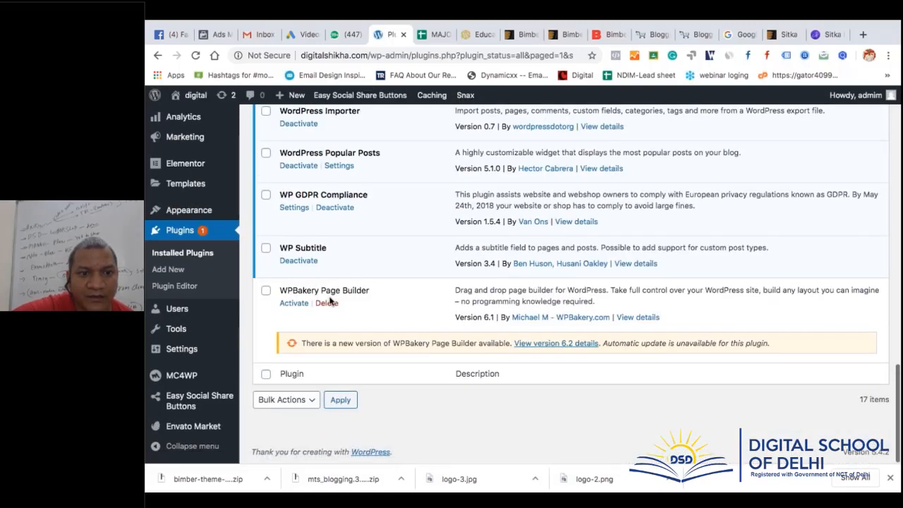
pyautogui.click(327, 303)
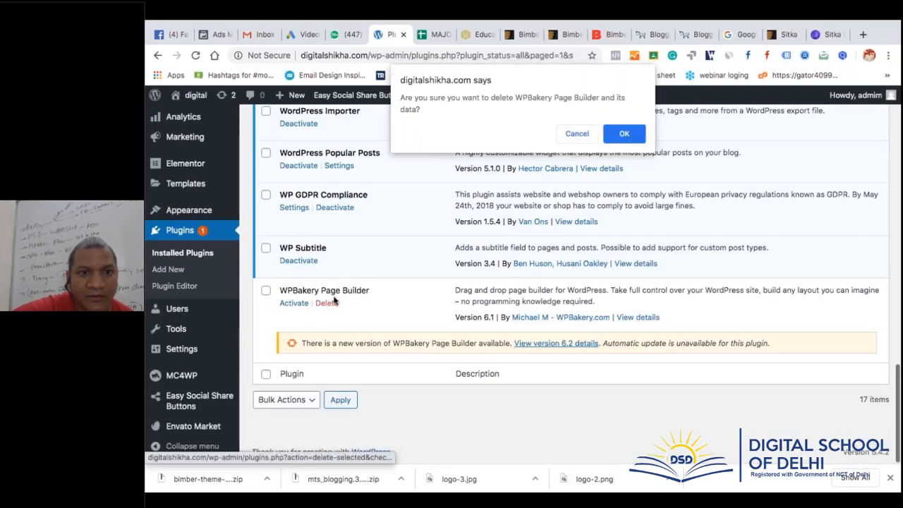
pyautogui.click(622, 135)
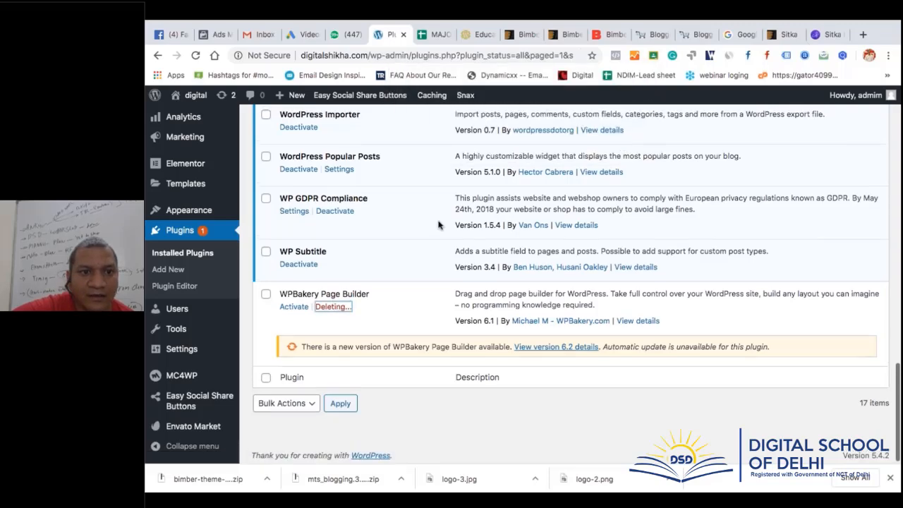
pyautogui.scroll(2, 437, 224)
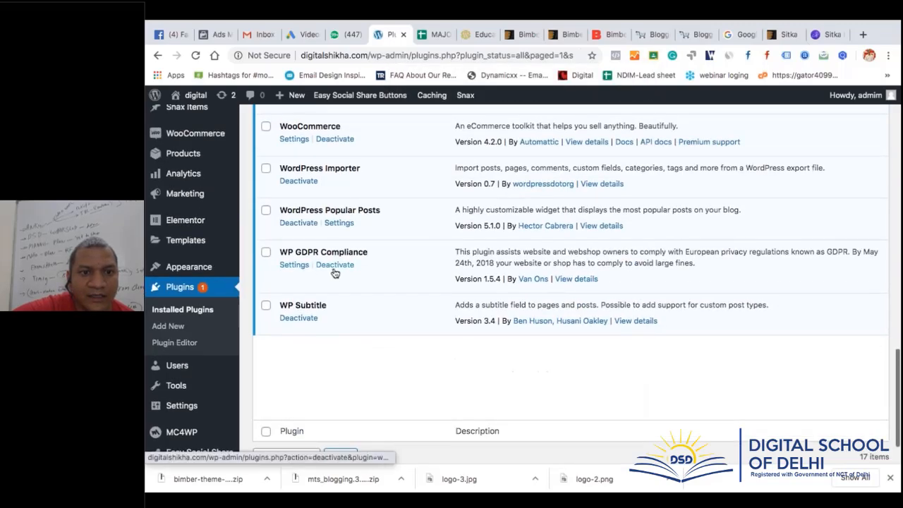
pyautogui.click(337, 266)
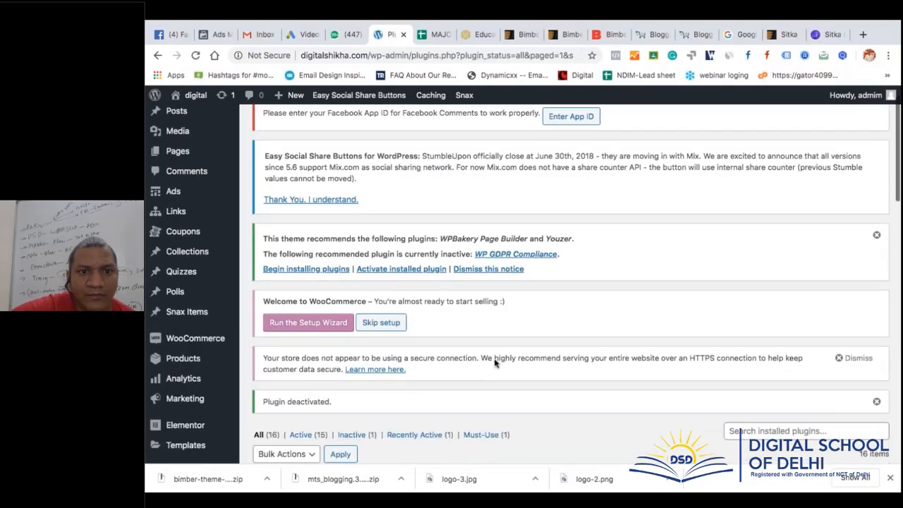
# Delete the WP GDPR Compliance plugin
pyautogui.scroll(-10, 493, 362)
pyautogui.scroll(2, 424, 296)
pyautogui.click(327, 342)
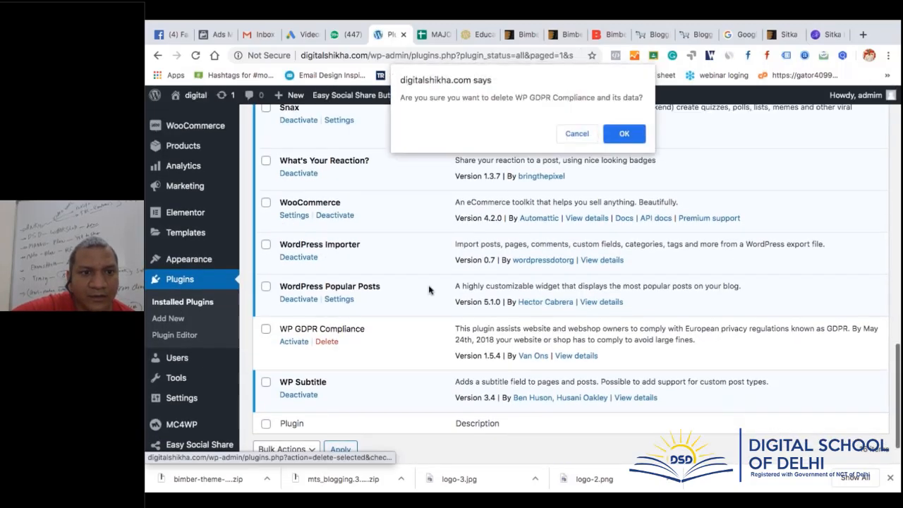
pyautogui.press('Return')
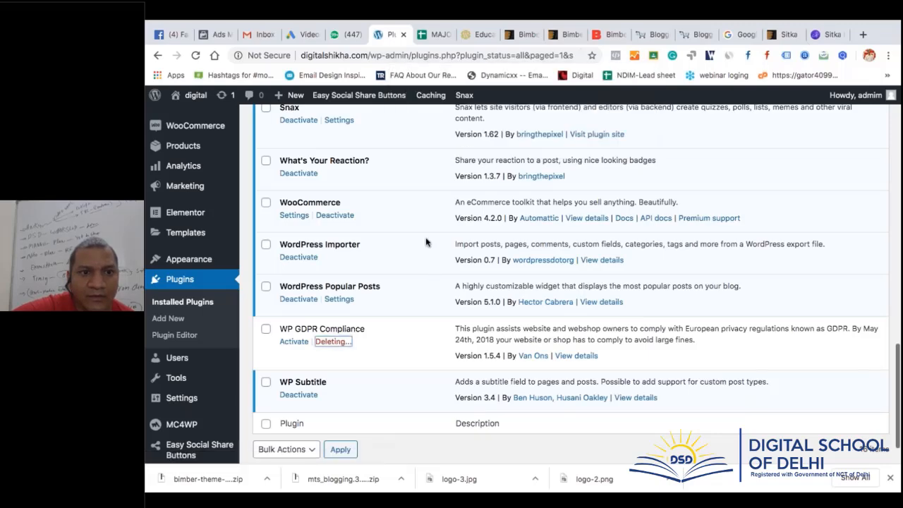
# Deactivate WooCommerce and Envato Market, leaving 13 active and 2 inactive plugins
pyautogui.scroll(2, 426, 242)
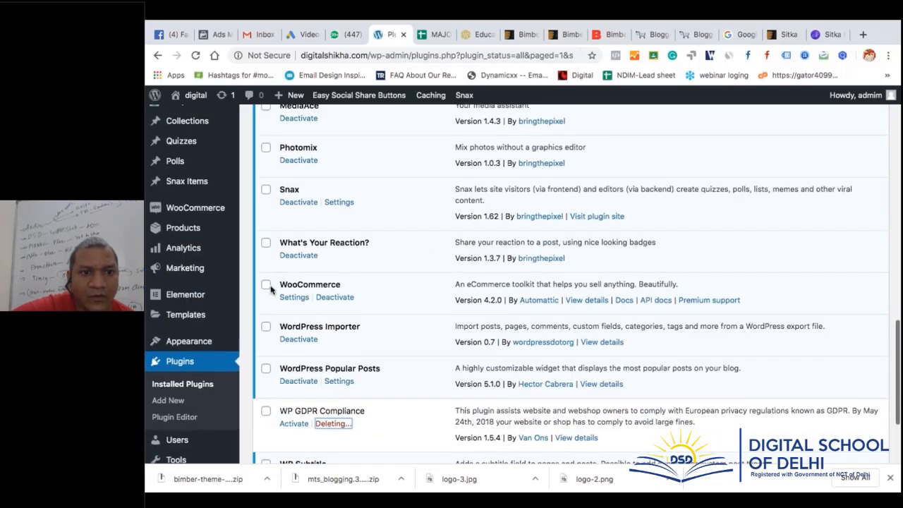
pyautogui.click(335, 299)
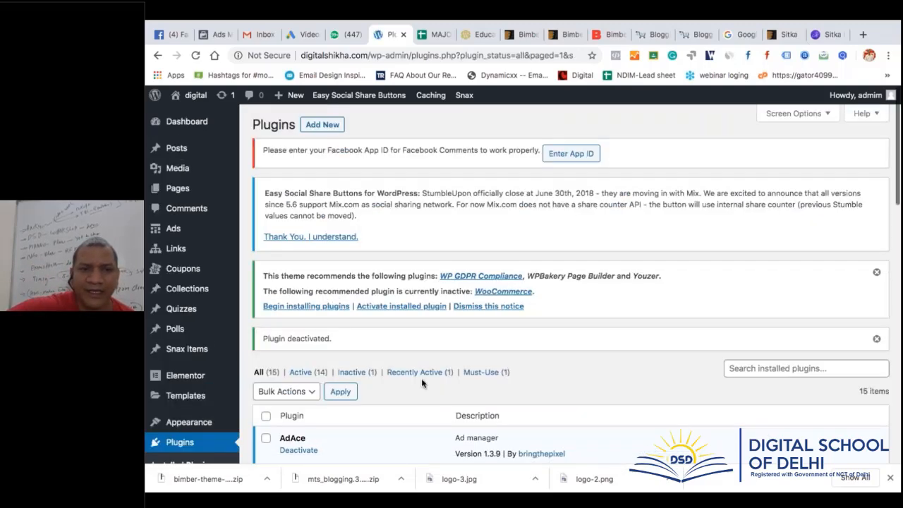
pyautogui.scroll(-10, 432, 397)
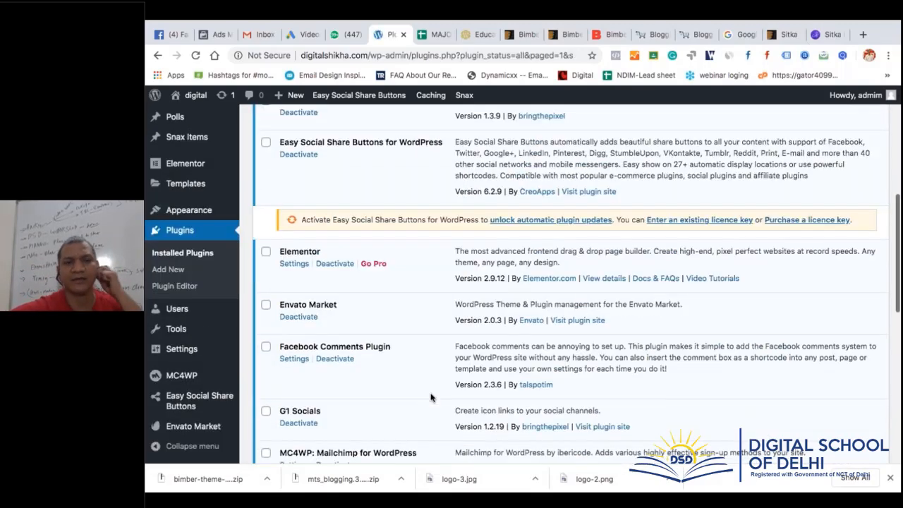
pyautogui.click(298, 310)
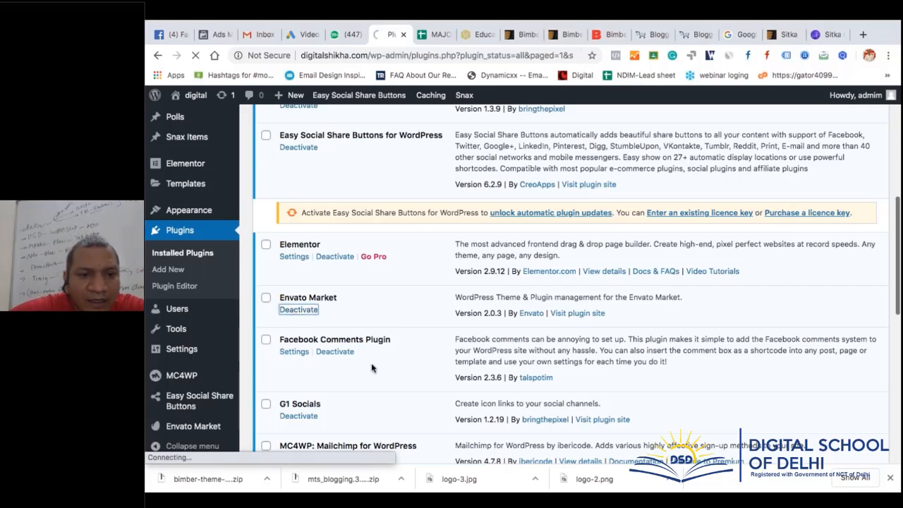
pyautogui.scroll(-5, 372, 368)
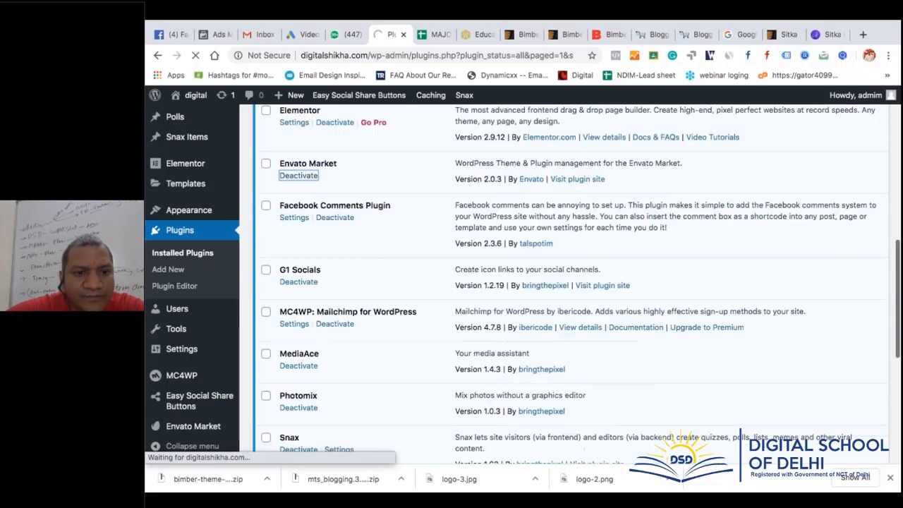
pyautogui.scroll(-2, 522, 286)
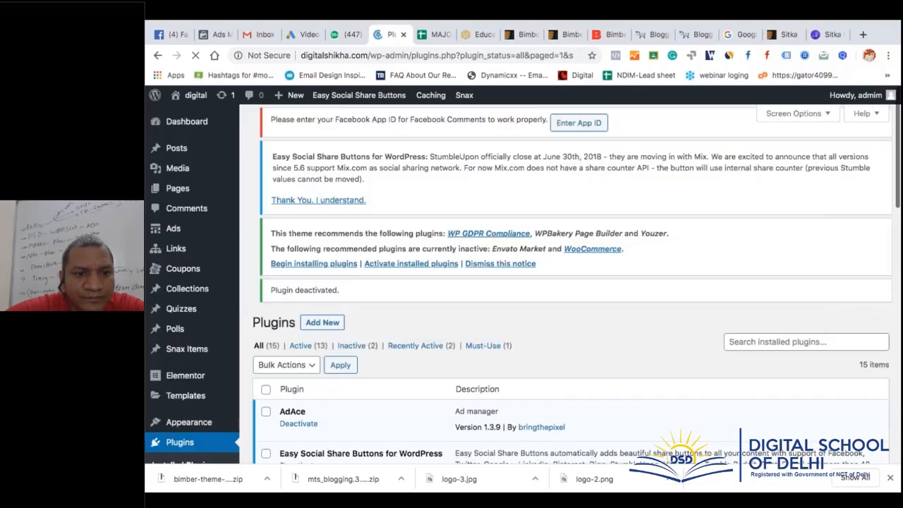
pyautogui.scroll(-10, 572, 282)
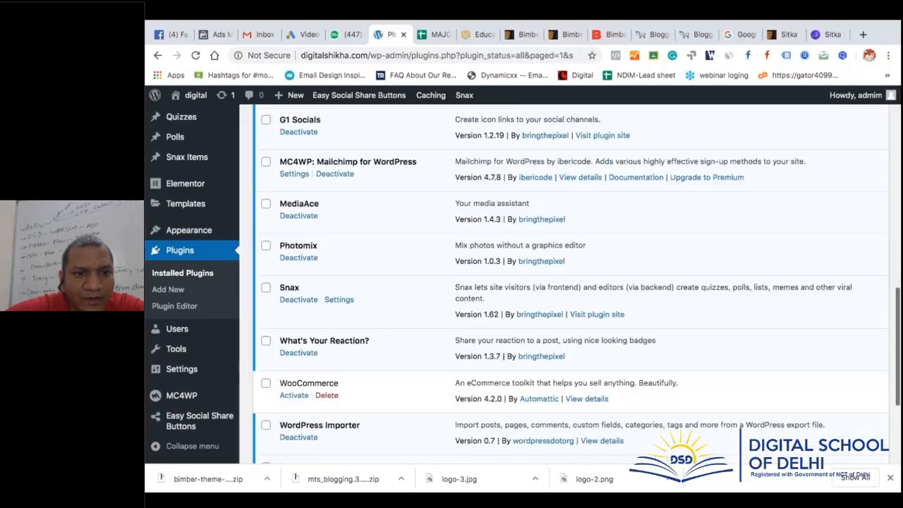
pyautogui.scroll(-1, 571, 282)
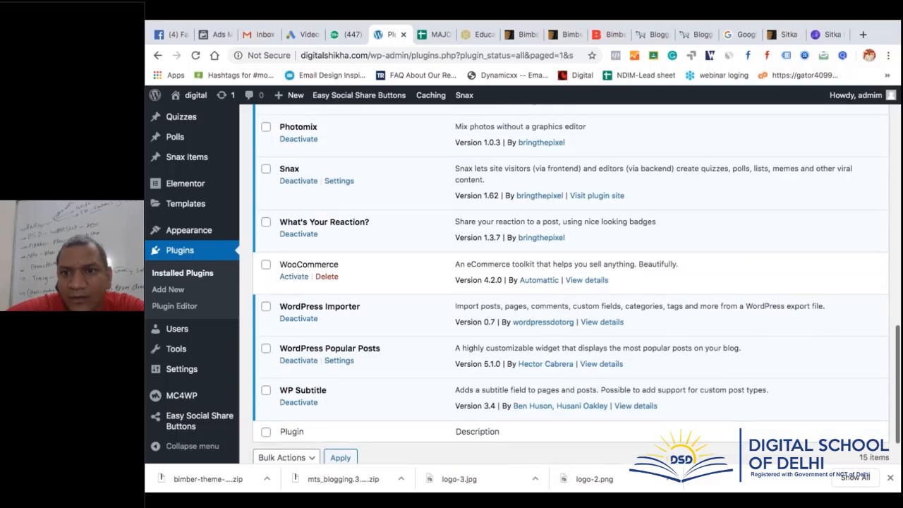
pyautogui.scroll(-1, 379, 354)
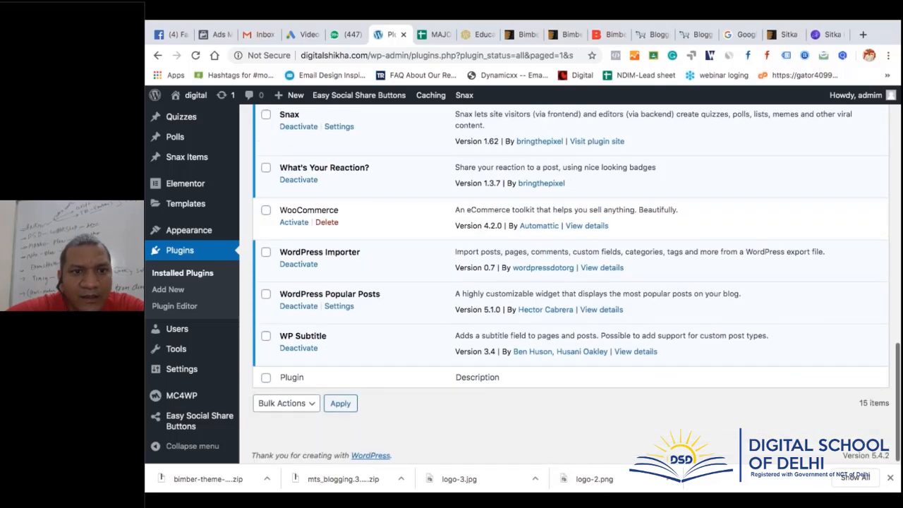
pyautogui.scroll(15, 379, 354)
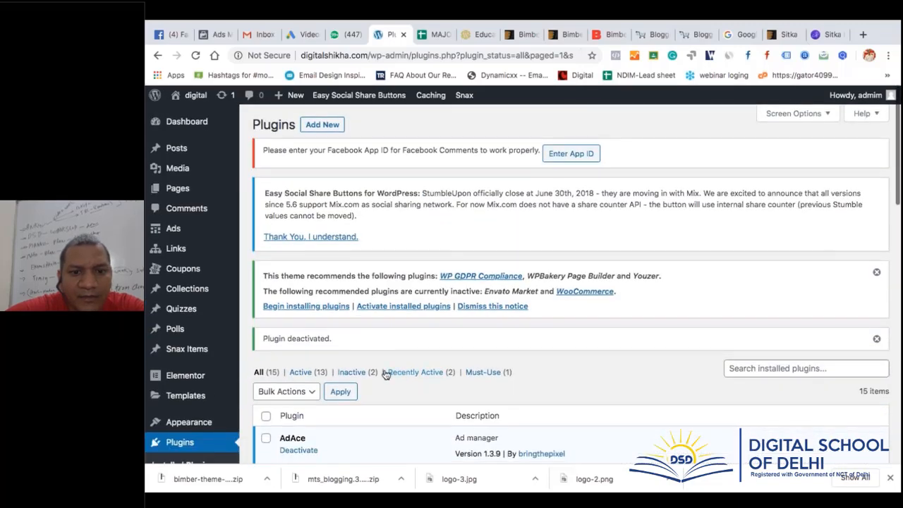
pyautogui.click(360, 374)
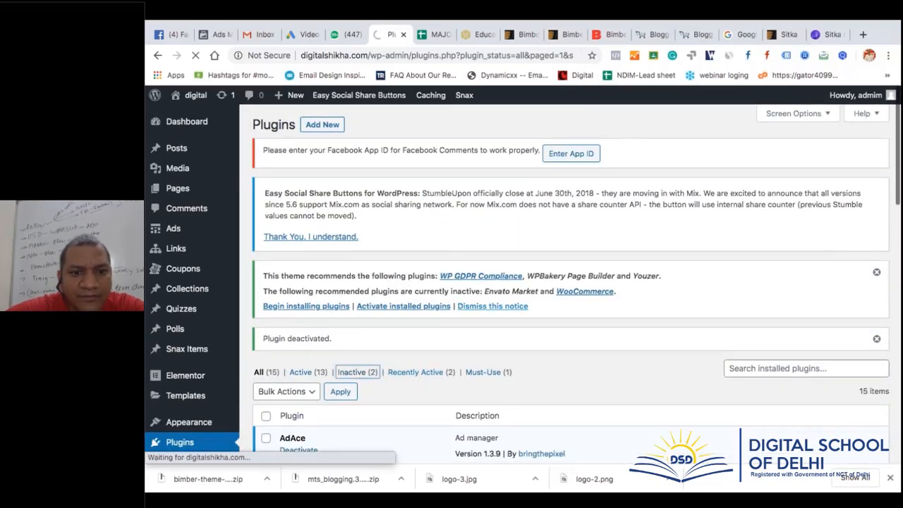
pyautogui.scroll(-3, 360, 374)
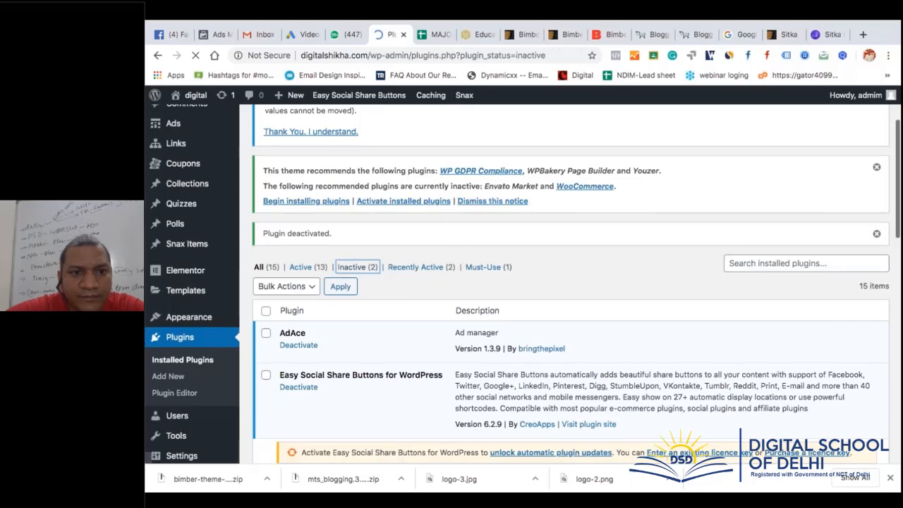
pyautogui.scroll(-3, 359, 374)
pyautogui.click(265, 283)
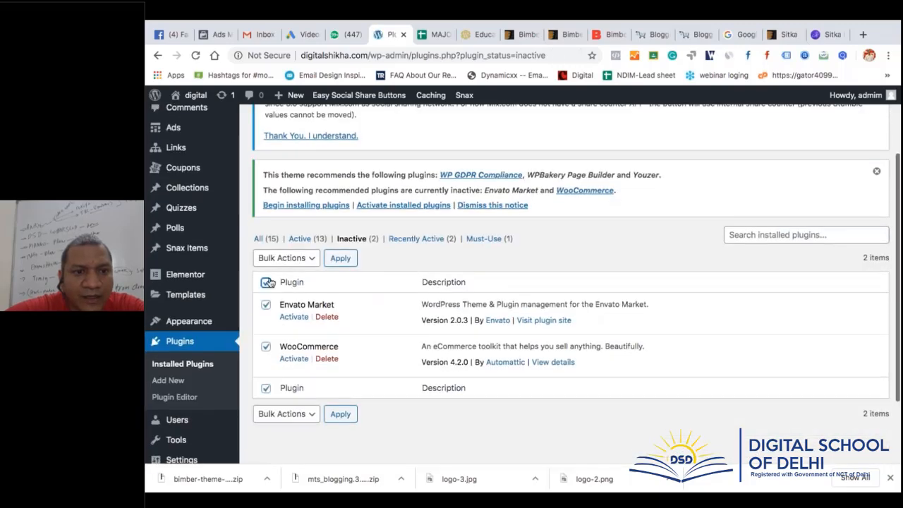
pyautogui.click(289, 259)
pyautogui.click(294, 292)
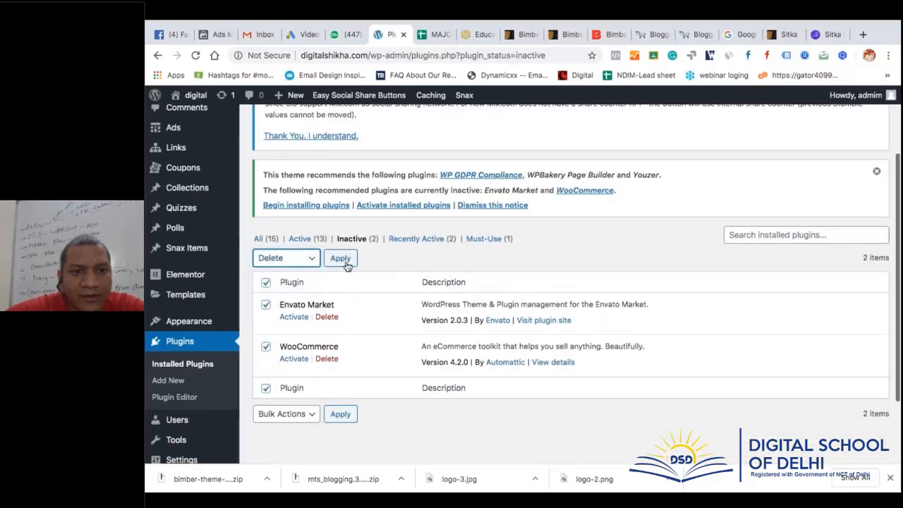
pyautogui.click(345, 263)
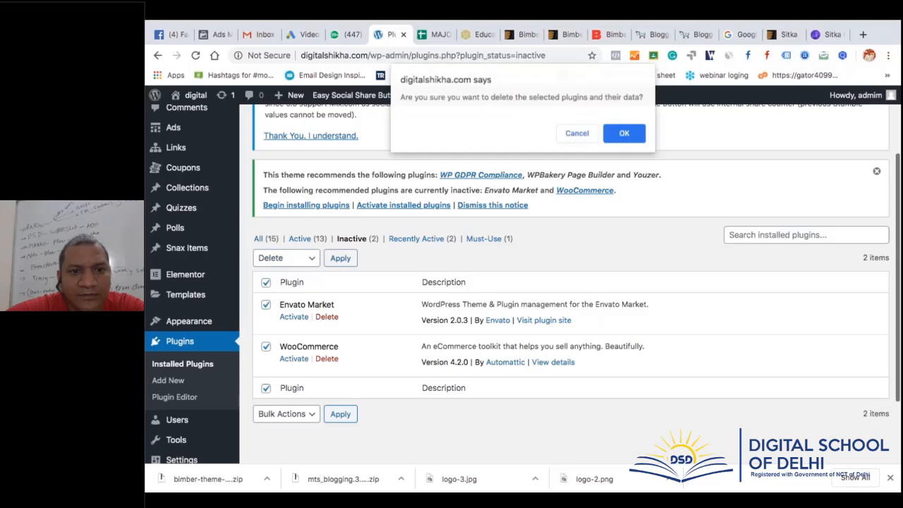
pyautogui.click(625, 134)
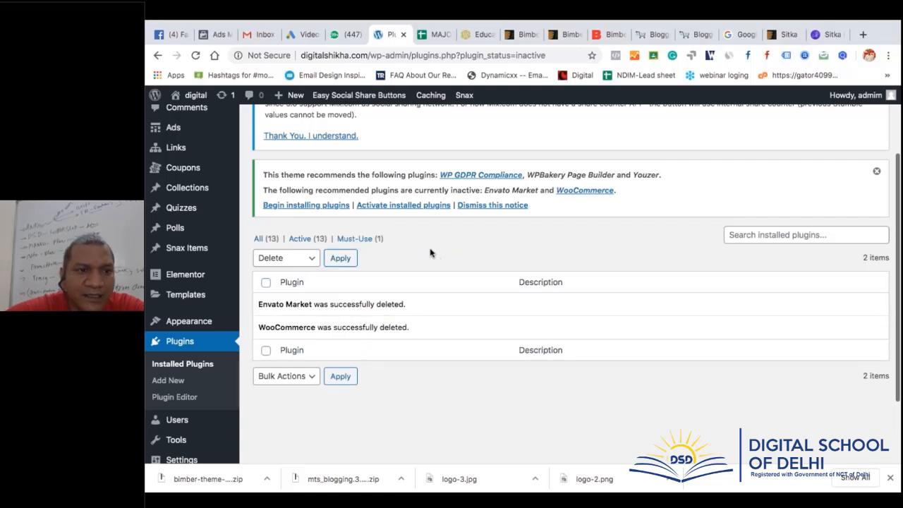
pyautogui.scroll(-3, 203, 297)
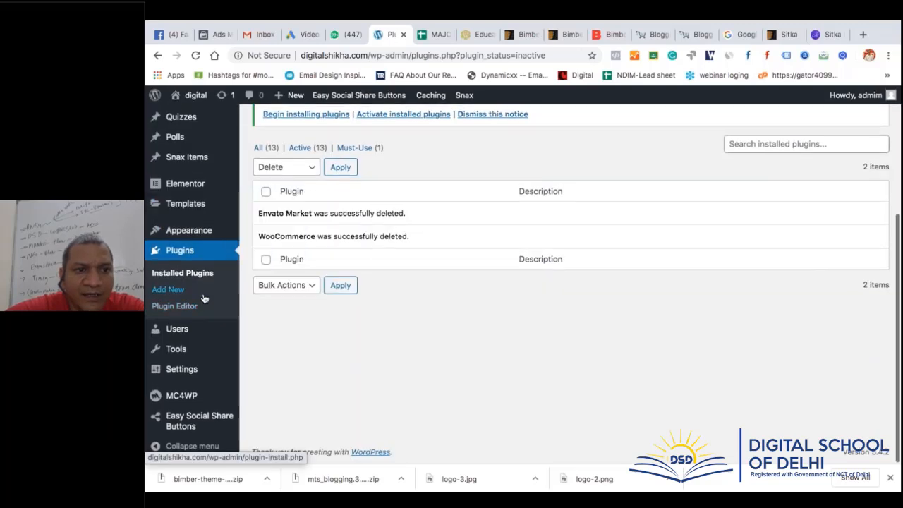
pyautogui.moveTo(214, 229)
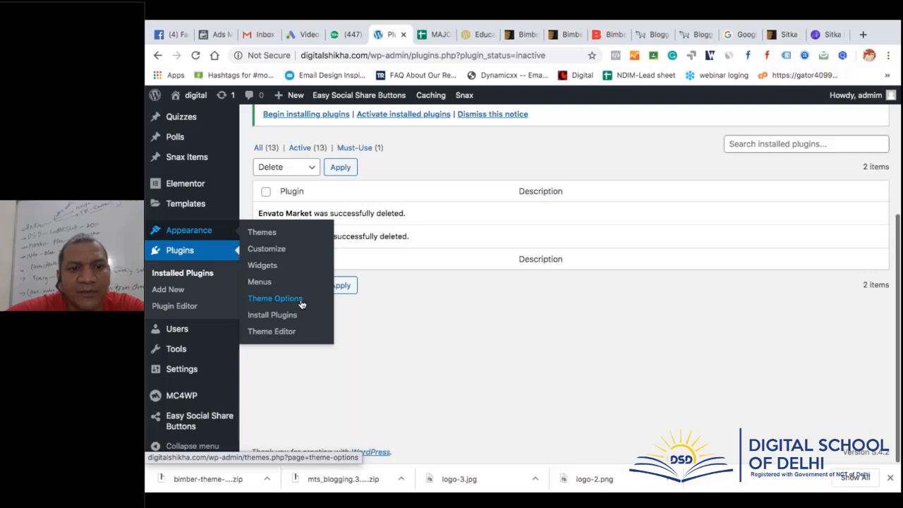
# Open Bimber Theme Options, then the Updates page showing WordPress 5.4.2 is current
pyautogui.click(301, 303)
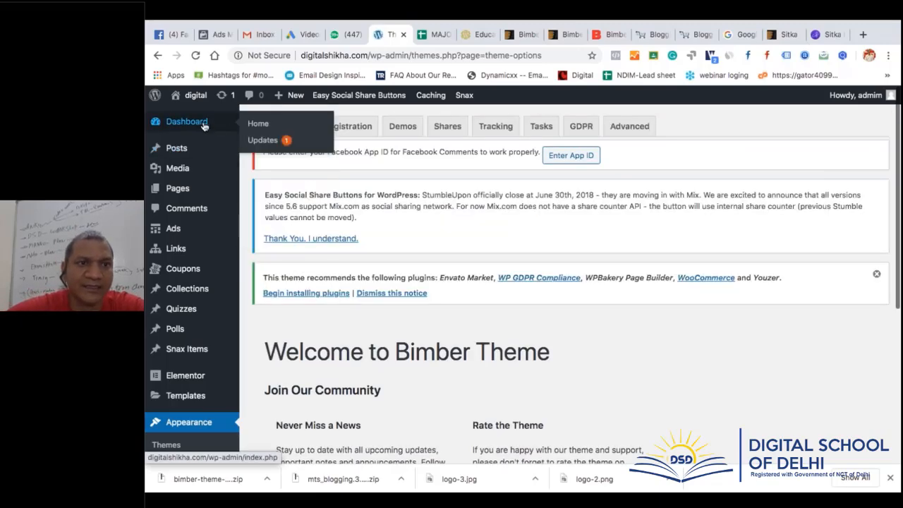
pyautogui.rightClick(257, 146)
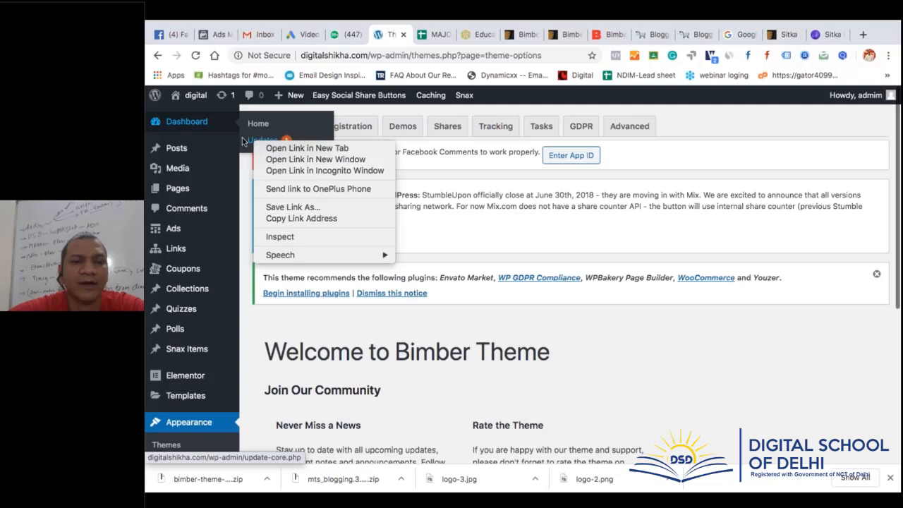
pyautogui.click(258, 141)
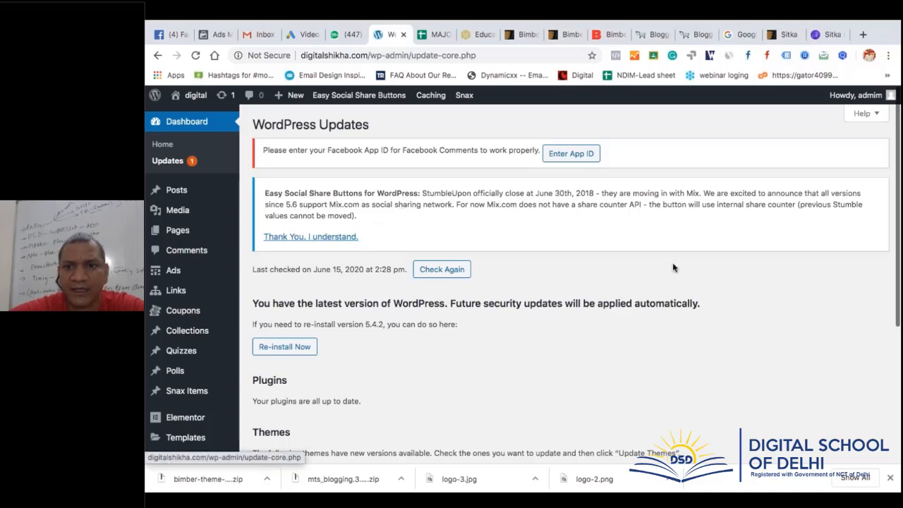
pyautogui.scroll(-1, 673, 267)
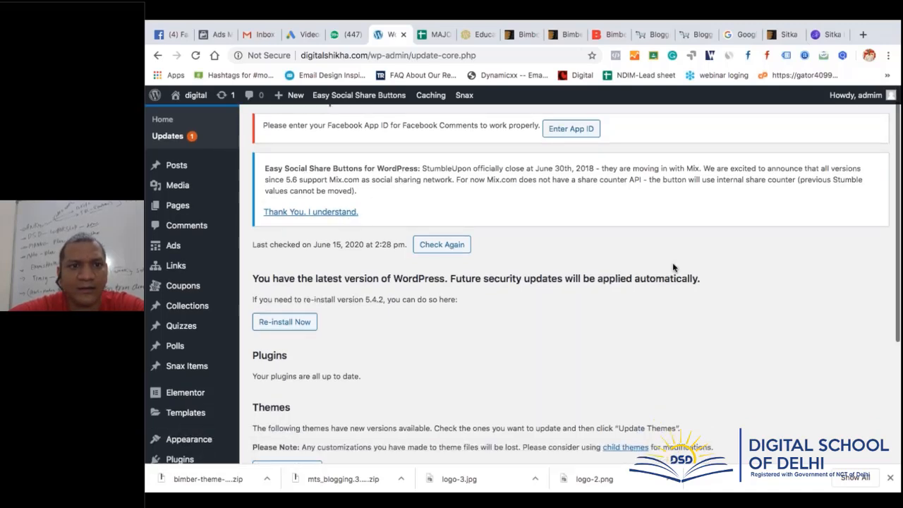
pyautogui.scroll(-5, 672, 266)
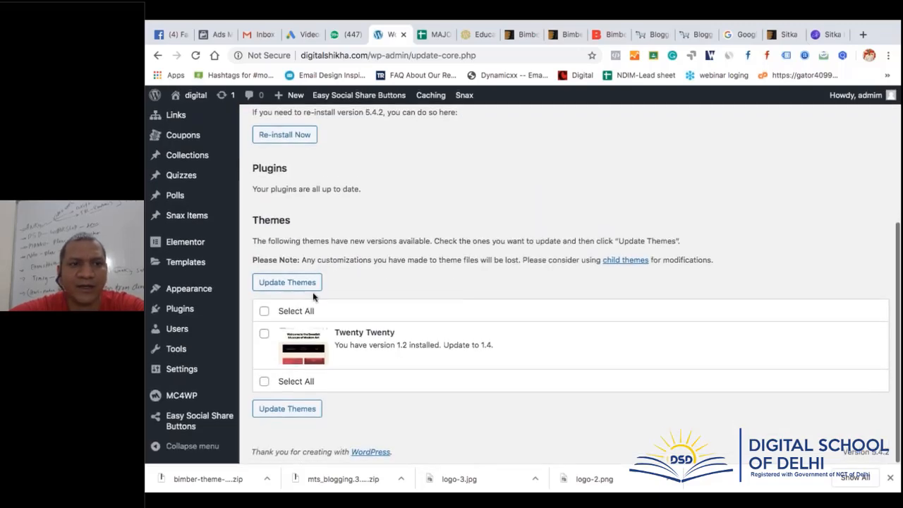
pyautogui.scroll(6, 314, 296)
# Open the live site in a new tab, then return to the Updates page
pyautogui.moveTo(185, 116)
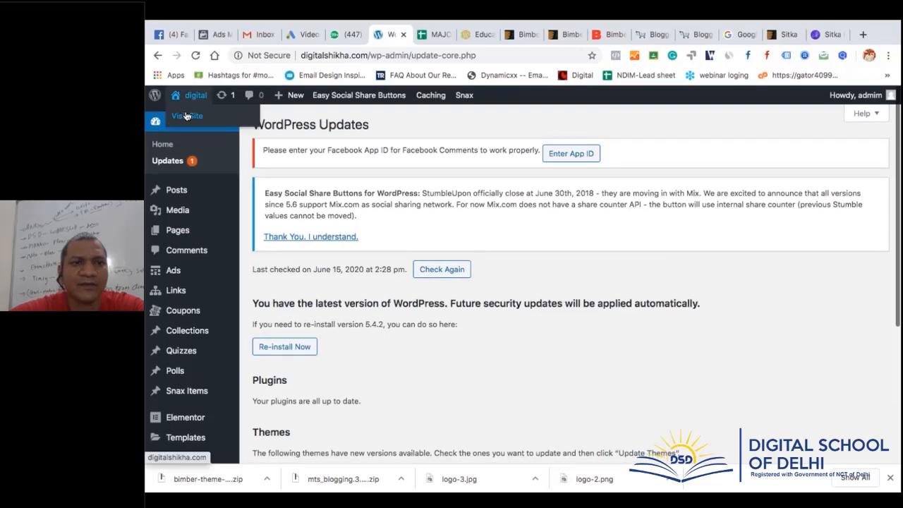
pyautogui.rightClick(185, 117)
pyautogui.click(212, 122)
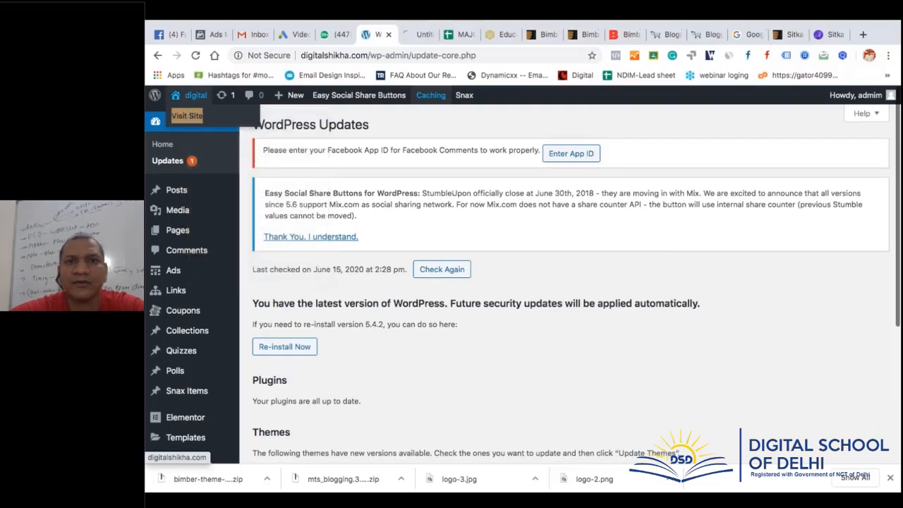
pyautogui.click(422, 33)
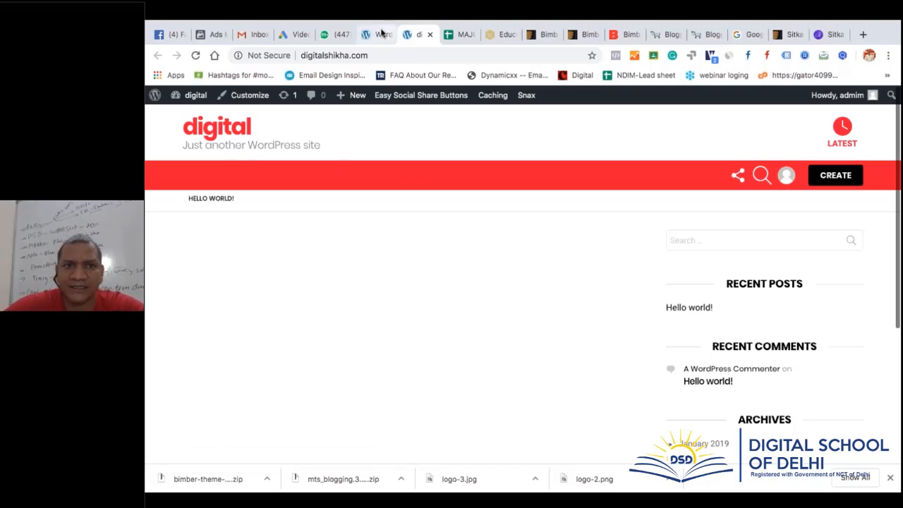
pyautogui.click(379, 35)
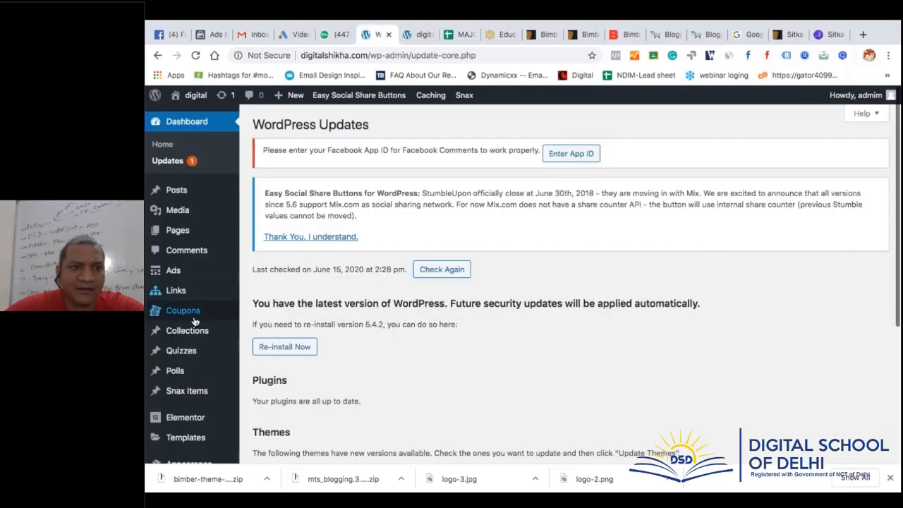
pyautogui.scroll(-2, 188, 395)
pyautogui.scroll(-1, 199, 280)
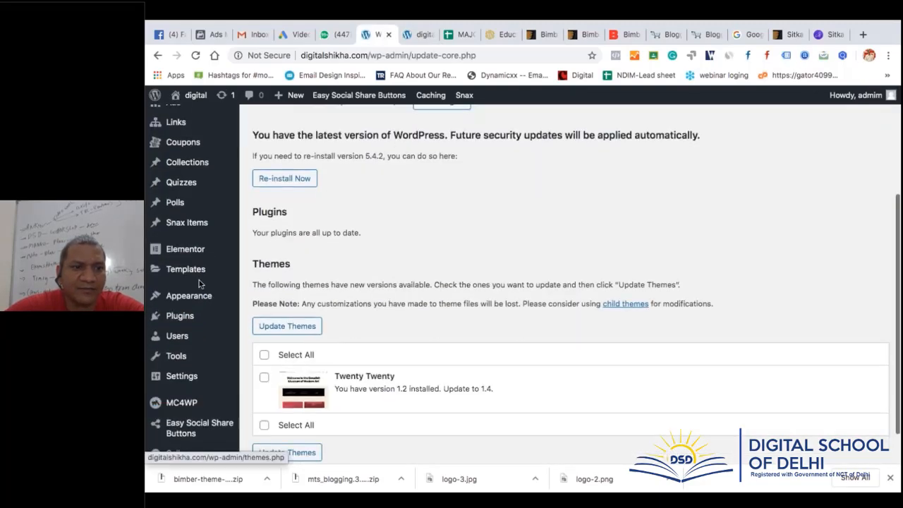
pyautogui.moveTo(200, 301)
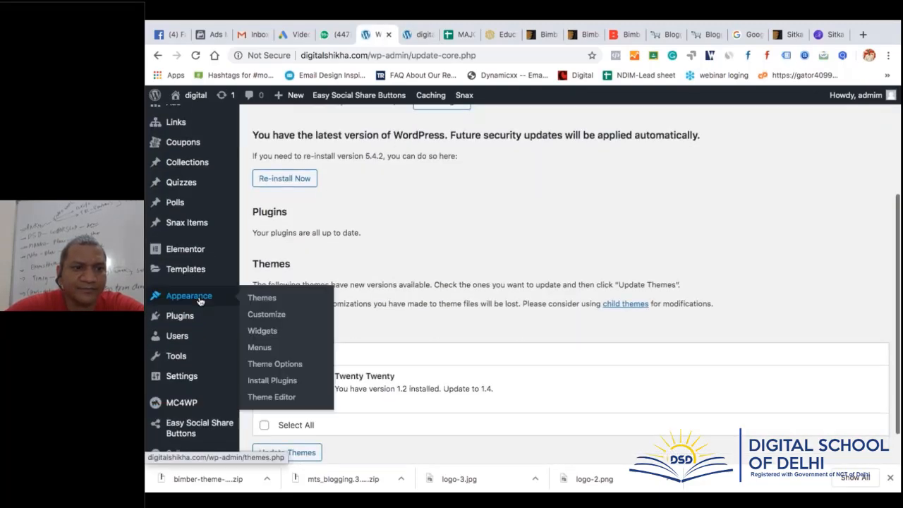
# Check the Bimber theme registration, then browse the Main, Gagster, Relink and Video demos
pyautogui.click(300, 365)
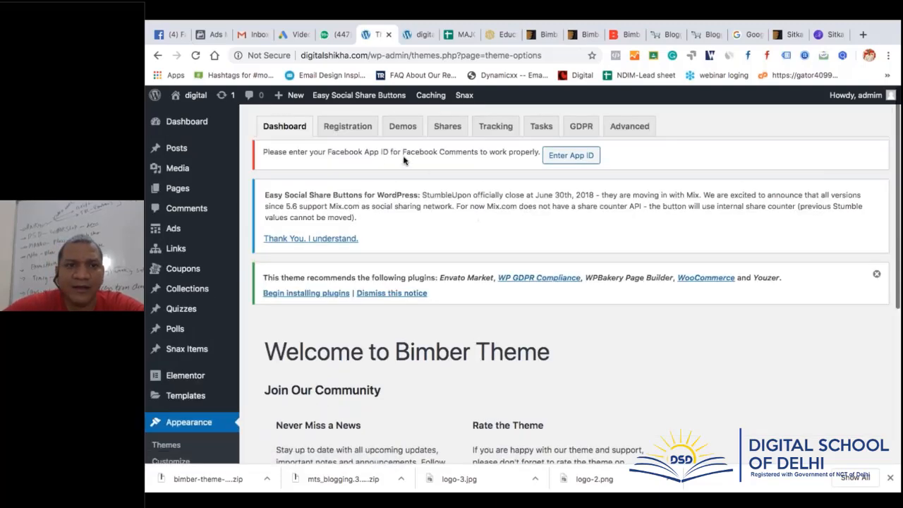
pyautogui.click(365, 131)
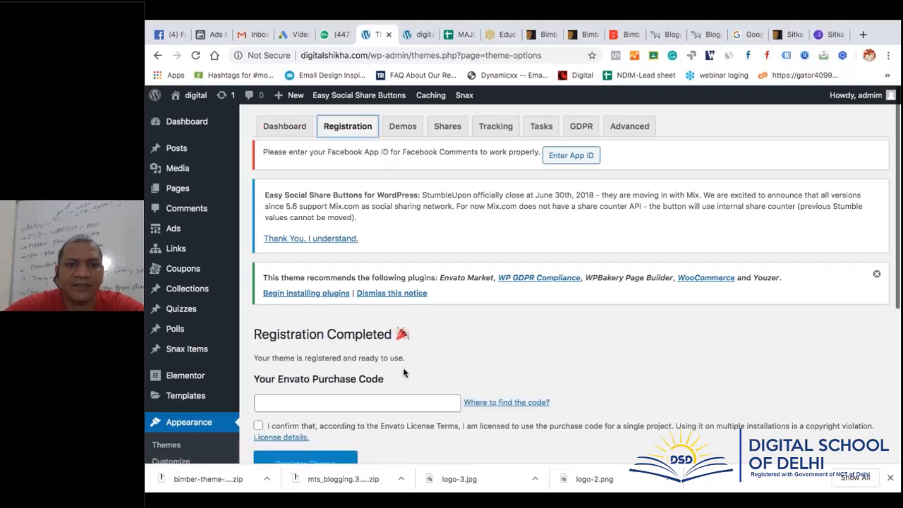
pyautogui.click(400, 127)
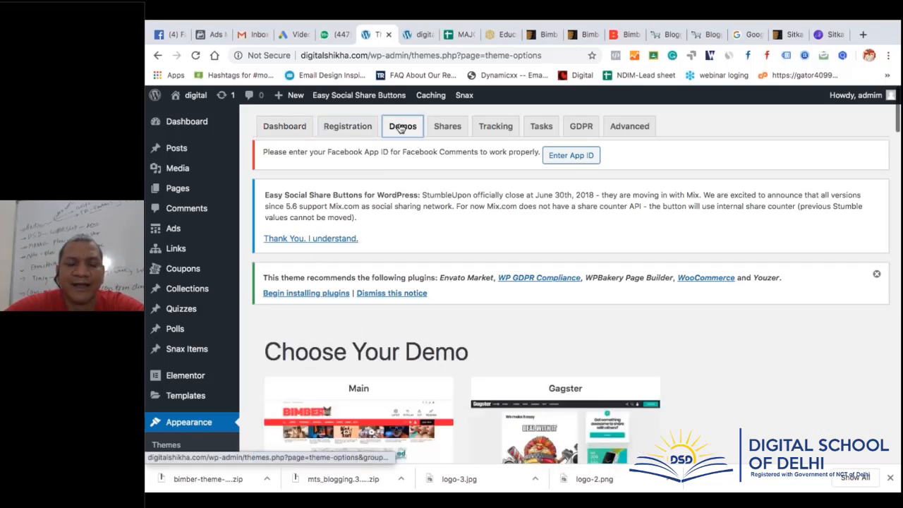
pyautogui.scroll(-3, 469, 339)
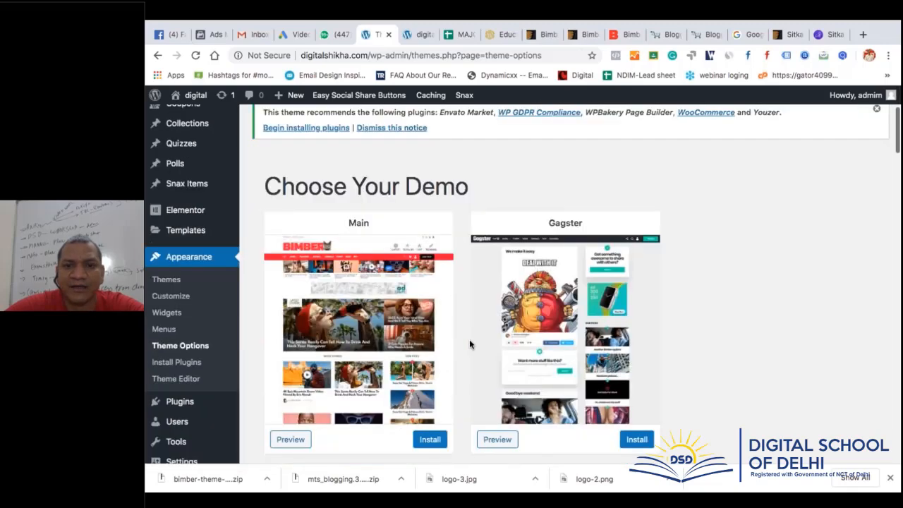
pyautogui.scroll(-7, 469, 339)
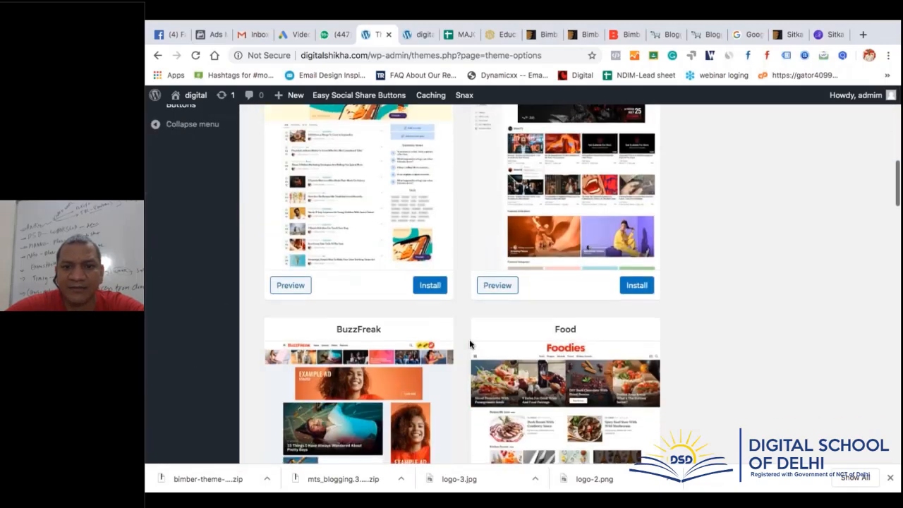
pyautogui.scroll(-3, 469, 339)
pyautogui.moveTo(375, 224)
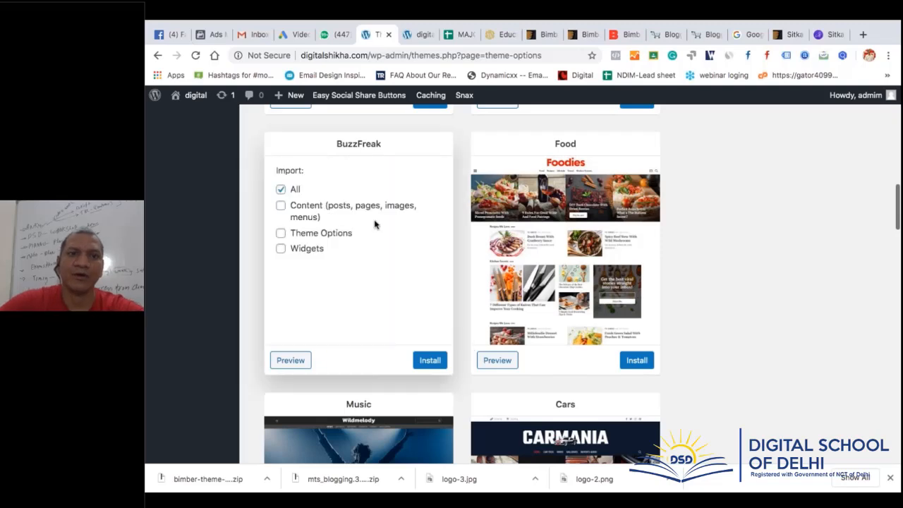
pyautogui.scroll(-1, 735, 314)
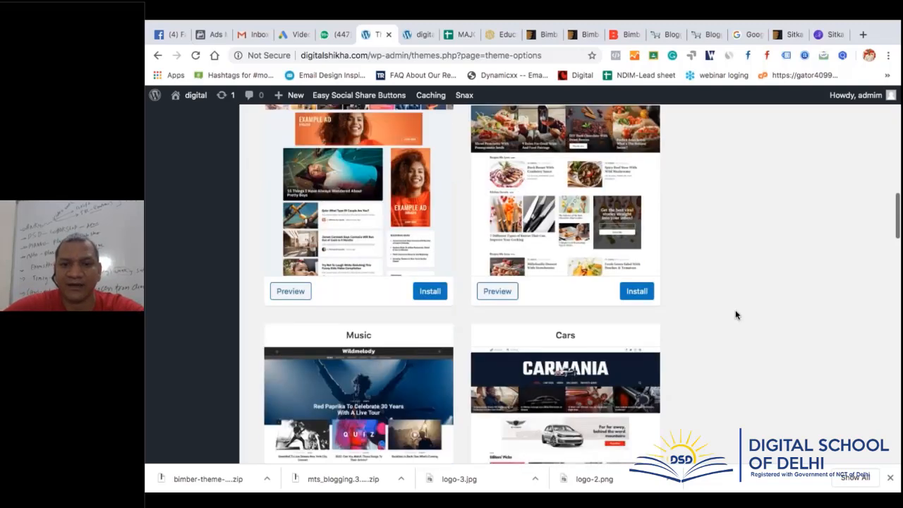
pyautogui.scroll(-3, 735, 314)
pyautogui.scroll(2, 738, 292)
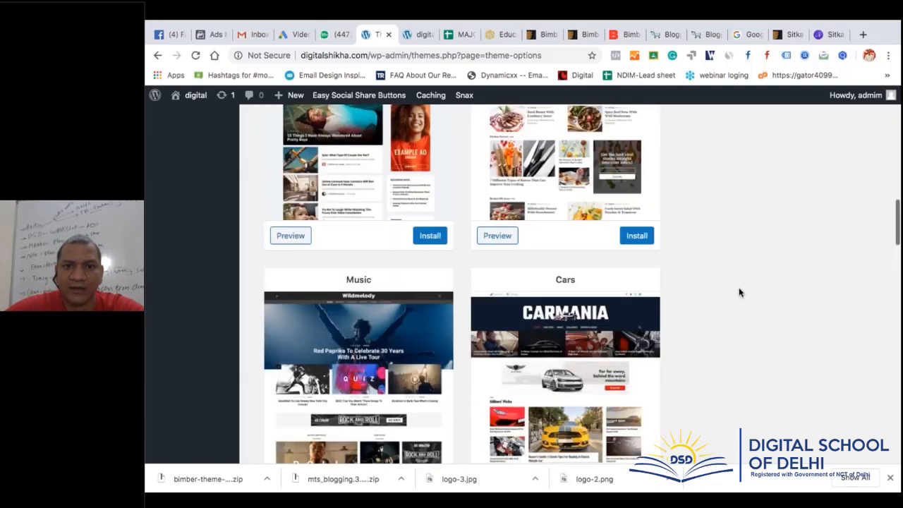
pyautogui.scroll(7, 739, 291)
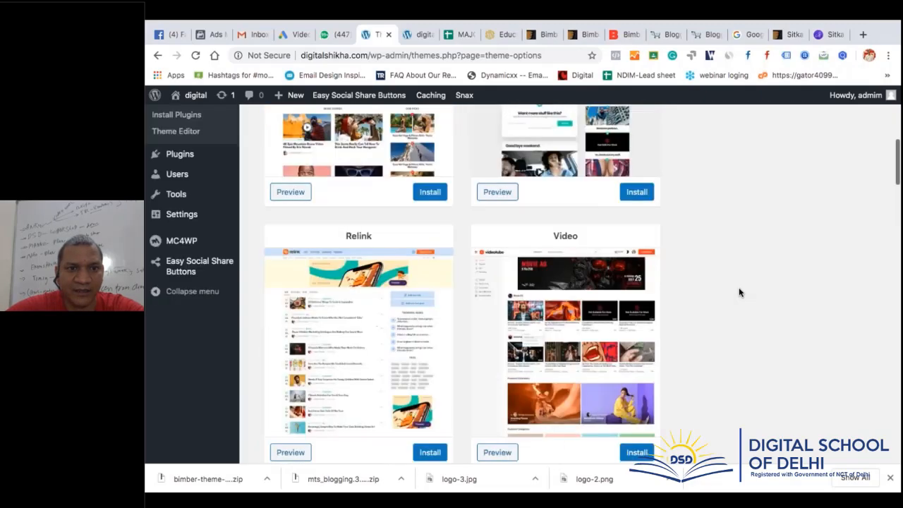
pyautogui.scroll(3, 738, 292)
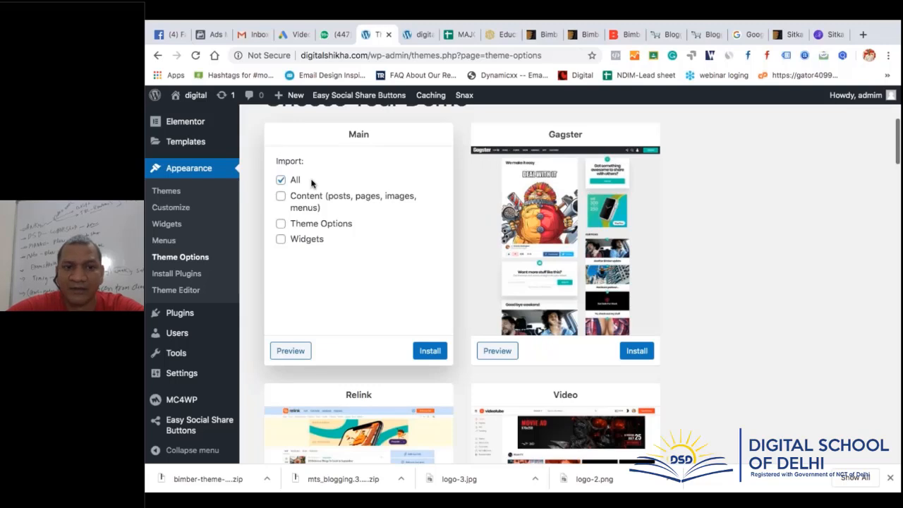
# Install the Main Bimber demo with Import All kept checked
pyautogui.click(430, 350)
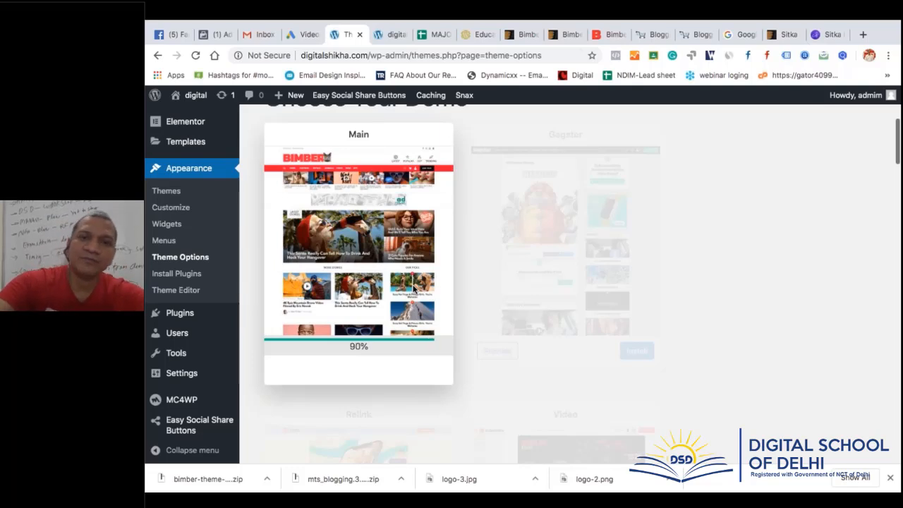
# Glance at the WP-Tools.com Education themes tab, then return to the Main demo import at 100%
pyautogui.click(479, 34)
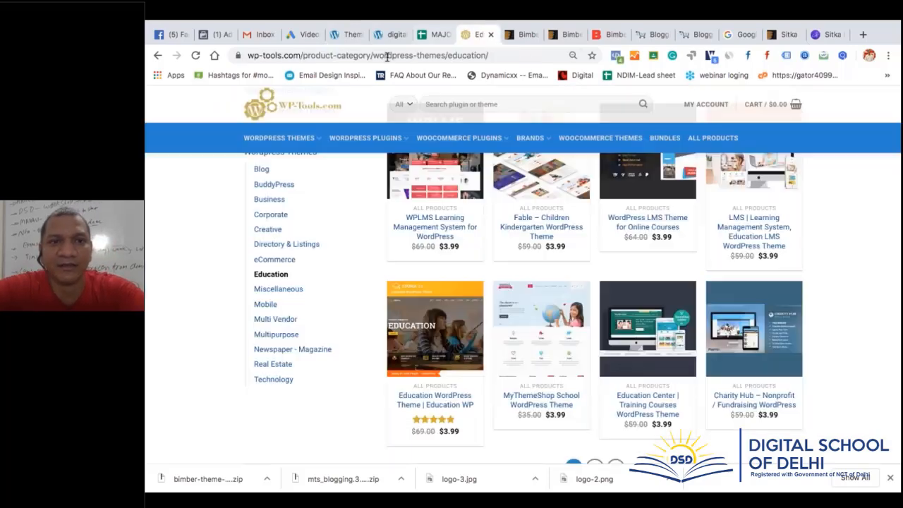
pyautogui.click(303, 55)
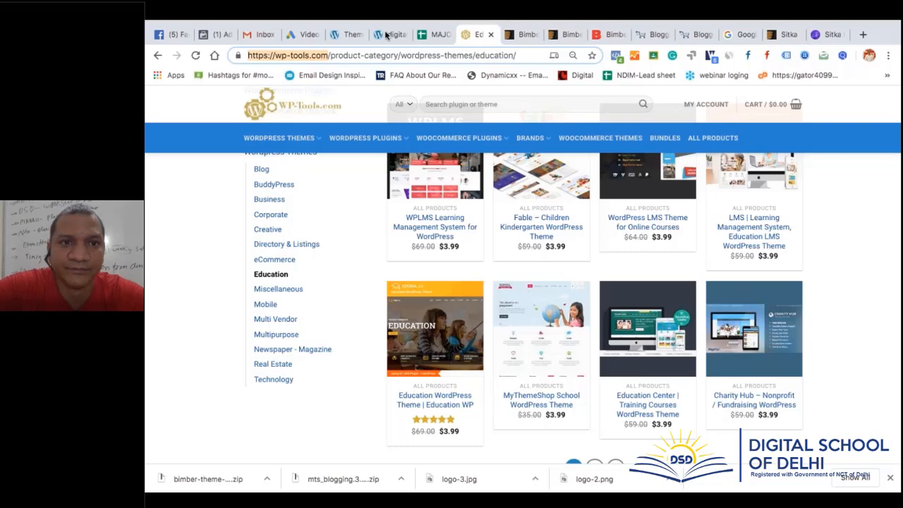
pyautogui.click(355, 37)
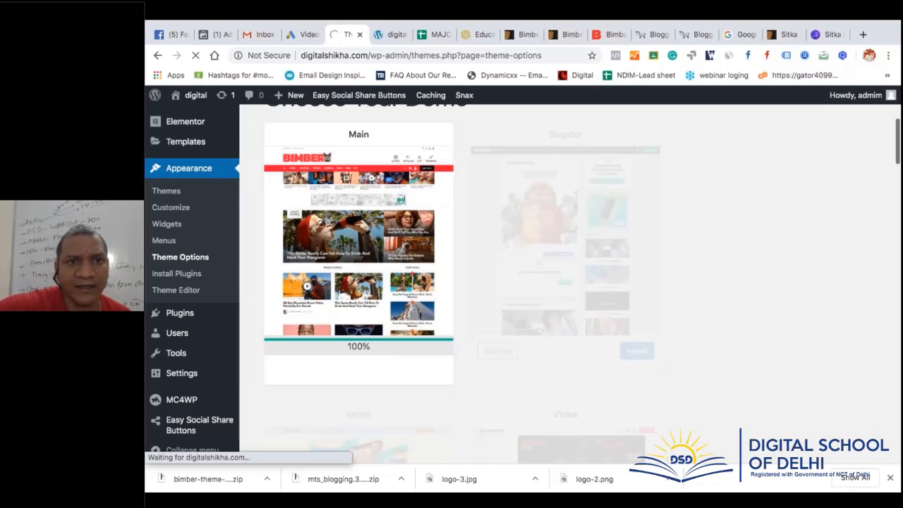
# Reload the site's front page and compare it with the demo import progress
pyautogui.click(389, 34)
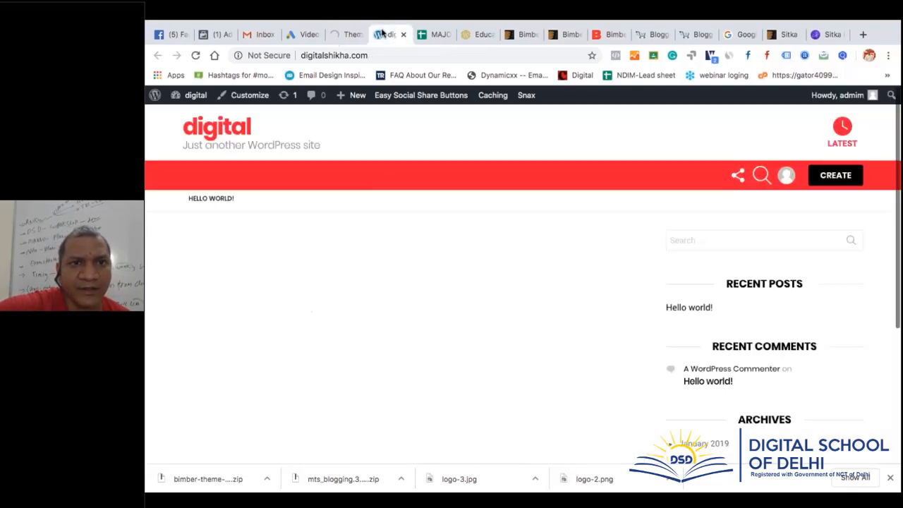
pyautogui.click(193, 55)
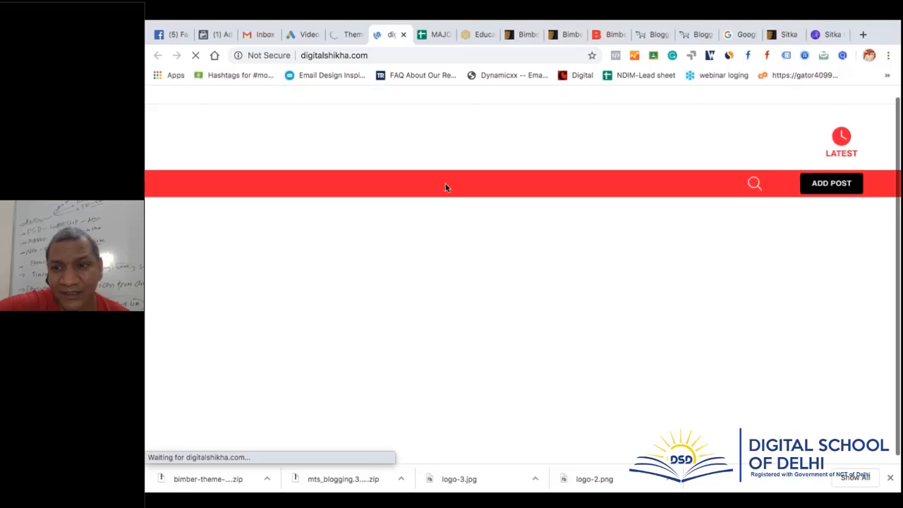
pyautogui.click(349, 35)
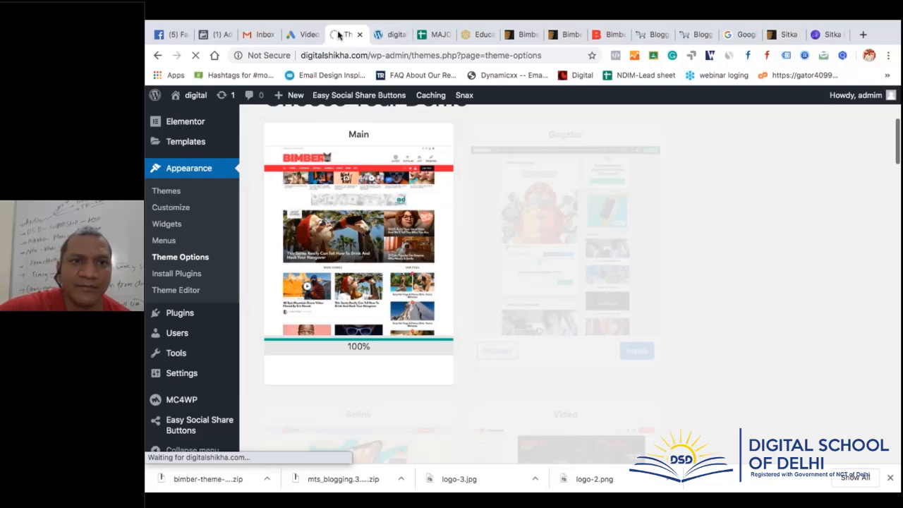
# Dismiss the newsletter signup popup, reload the front page, and recheck the 100% import
pyautogui.click(387, 36)
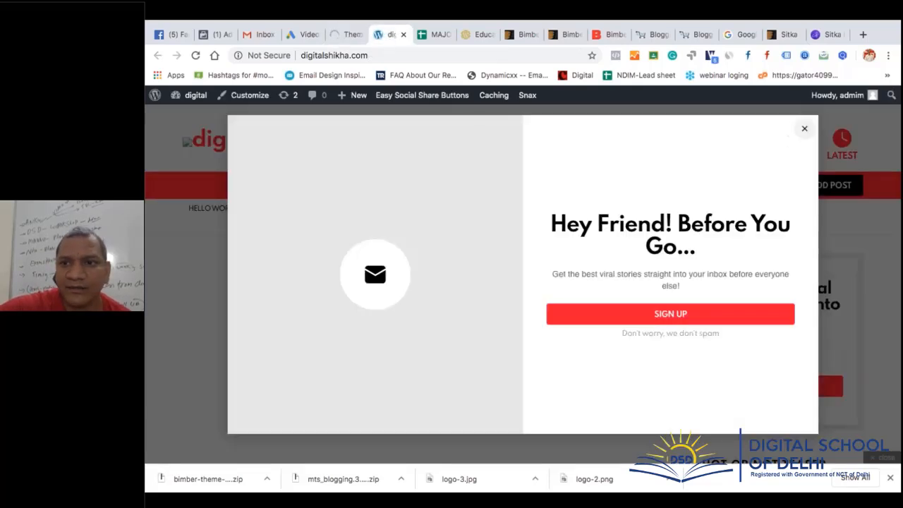
pyautogui.click(803, 131)
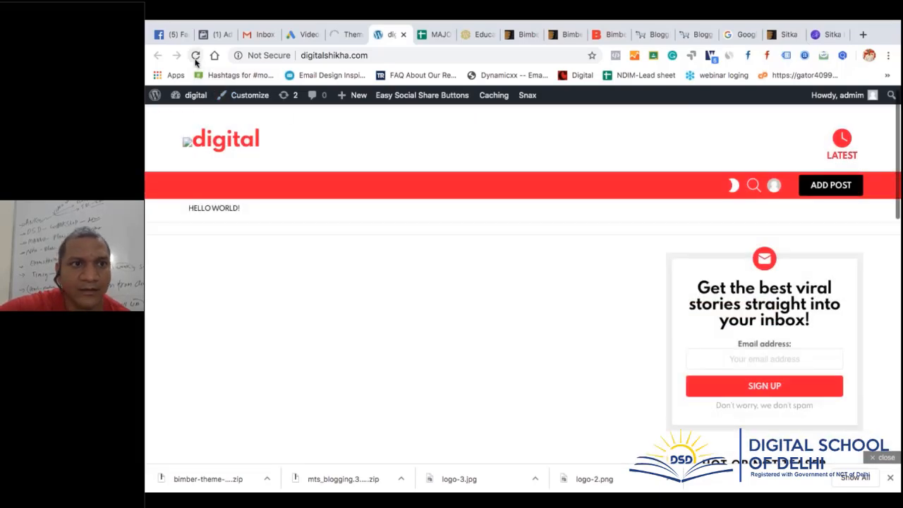
pyautogui.click(196, 57)
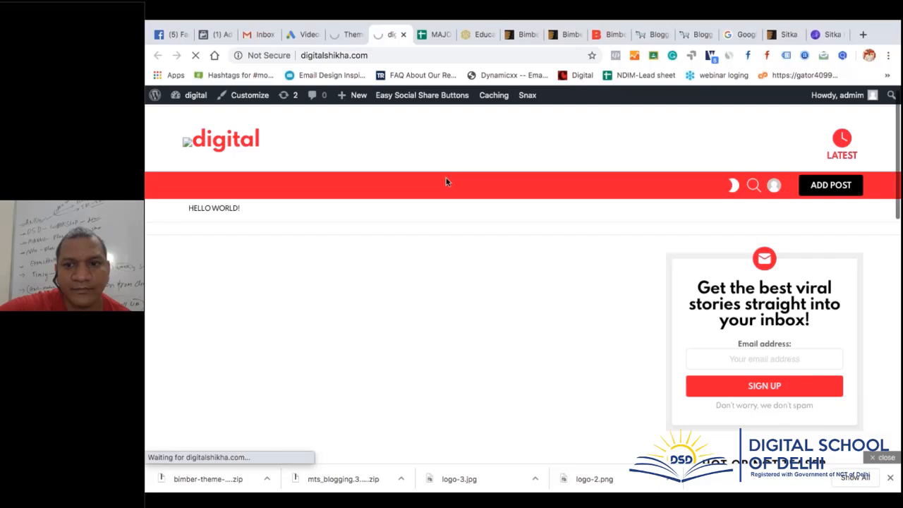
pyautogui.scroll(-3, 633, 346)
pyautogui.scroll(-5, 633, 346)
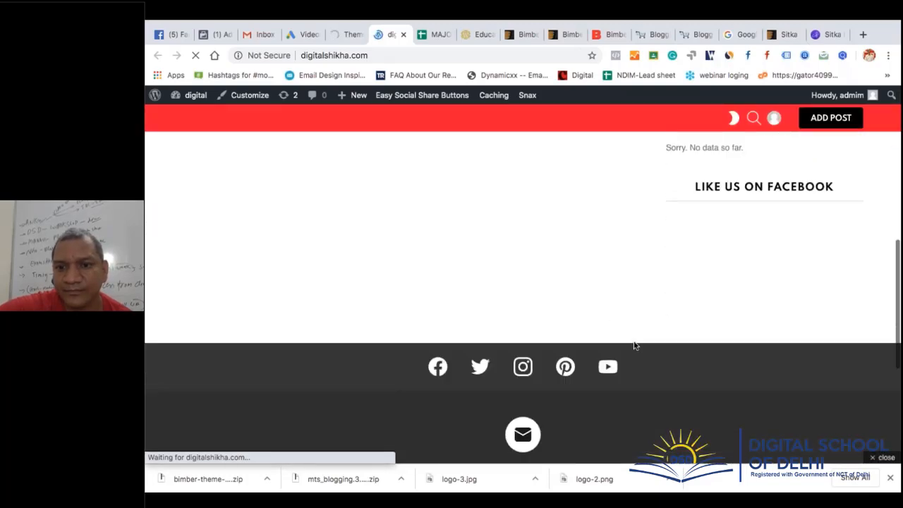
pyautogui.scroll(2, 634, 346)
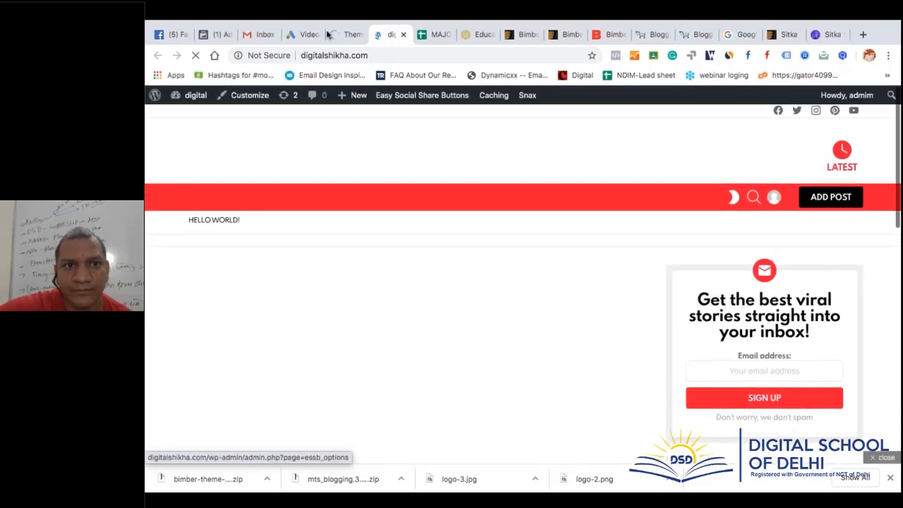
pyautogui.click(349, 34)
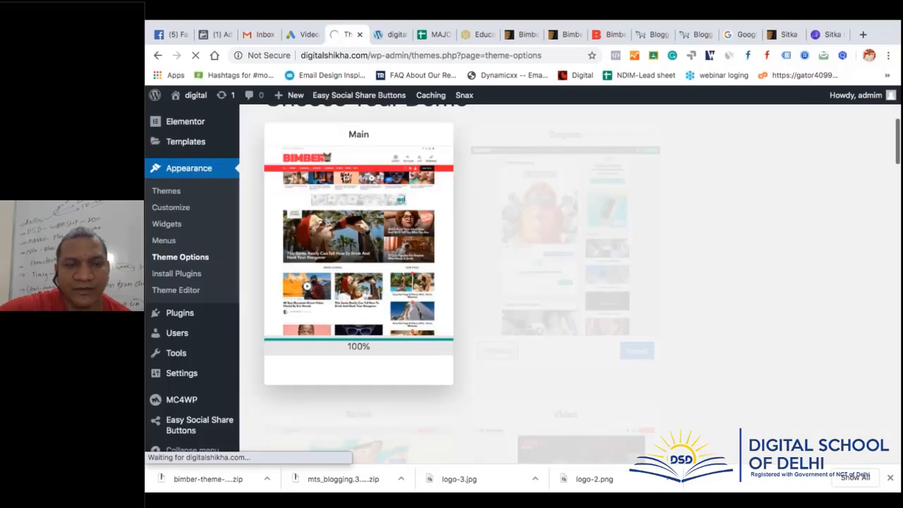
pyautogui.click(389, 34)
pyautogui.click(347, 34)
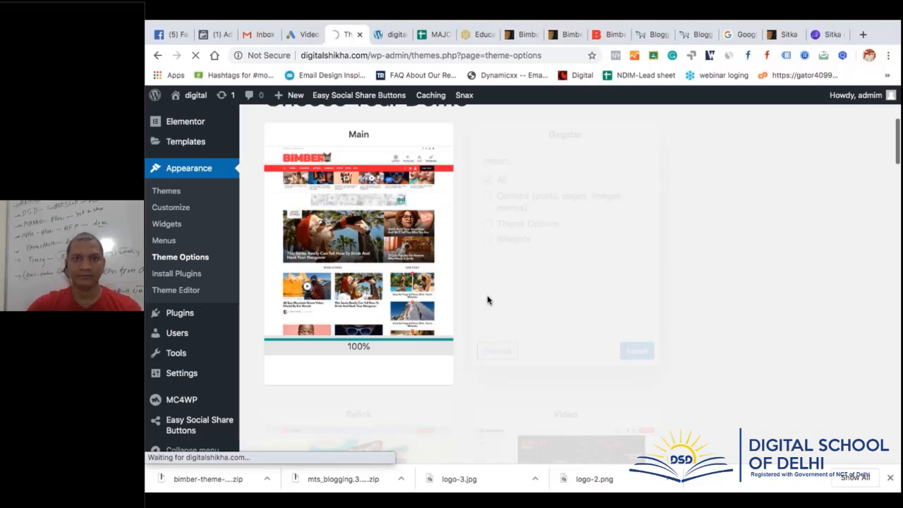
# Reload the front page twice to check imported content, then open About WordPress
pyautogui.click(396, 31)
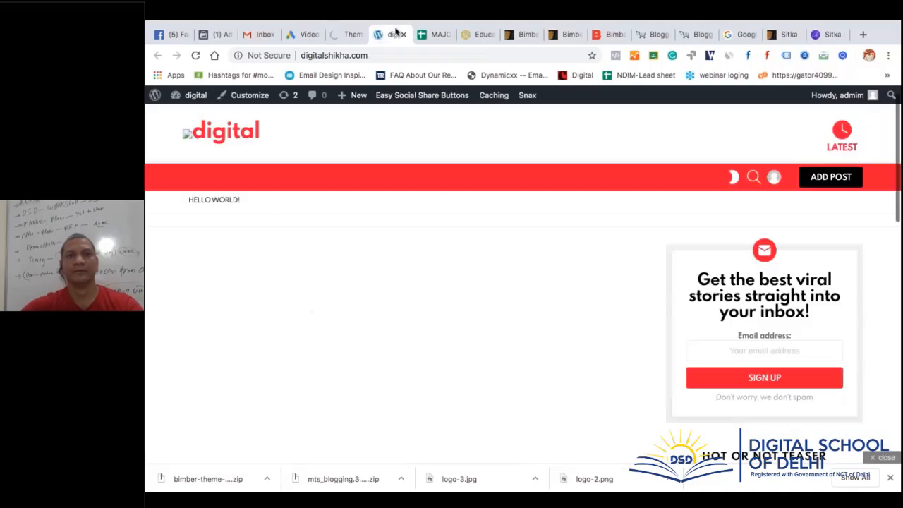
pyautogui.click(195, 57)
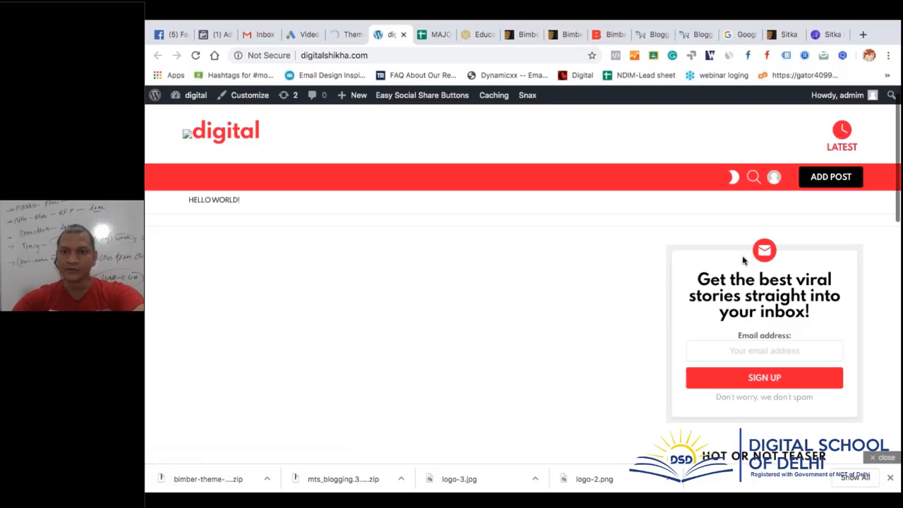
pyautogui.scroll(-10, 785, 333)
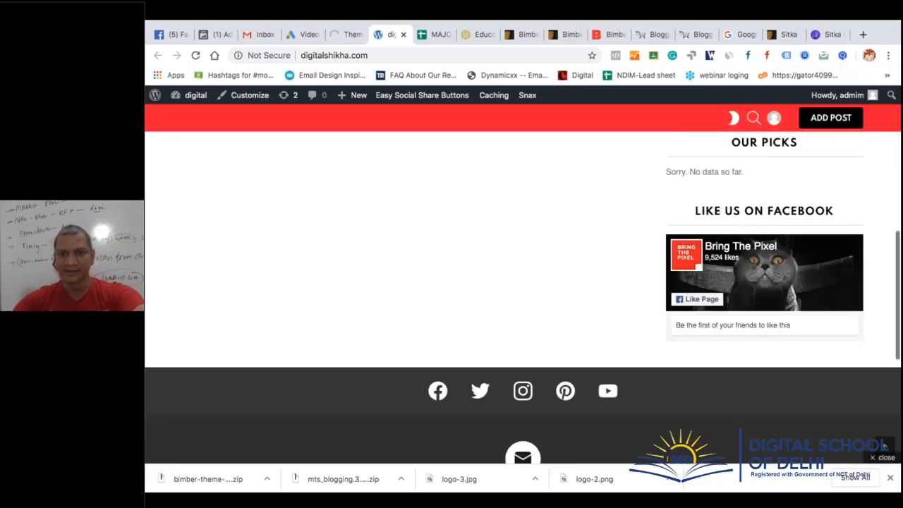
pyautogui.scroll(12, 745, 343)
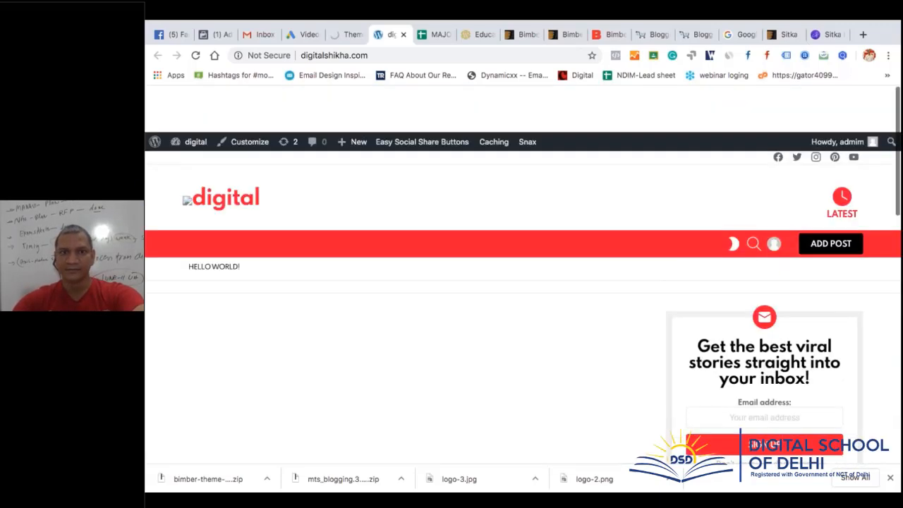
pyautogui.click(196, 55)
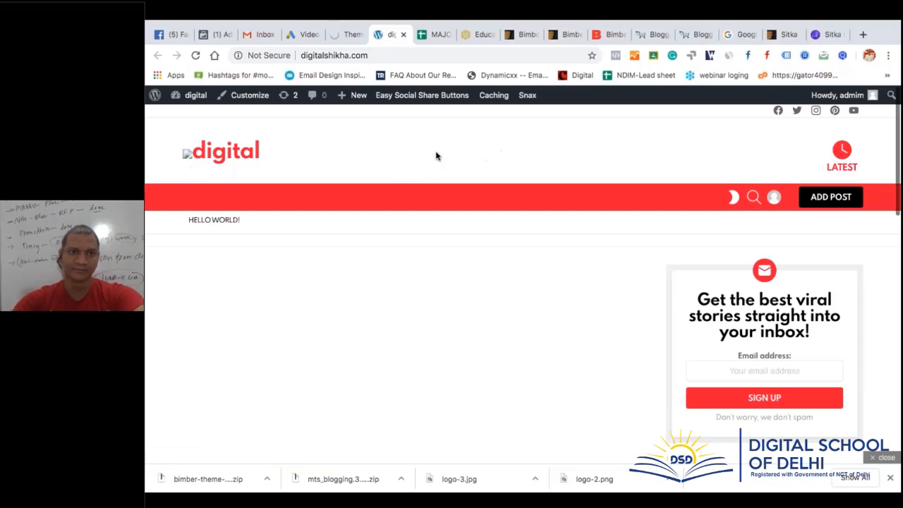
pyautogui.moveTo(156, 96)
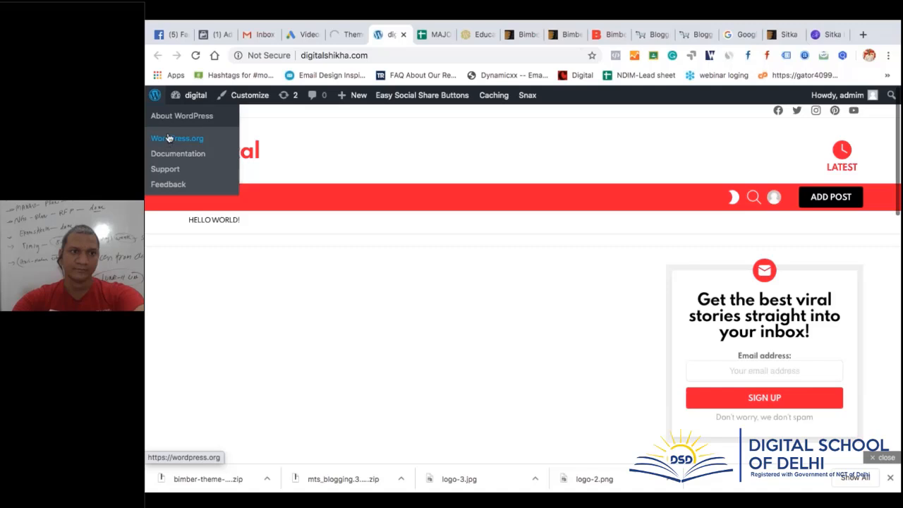
pyautogui.click(156, 95)
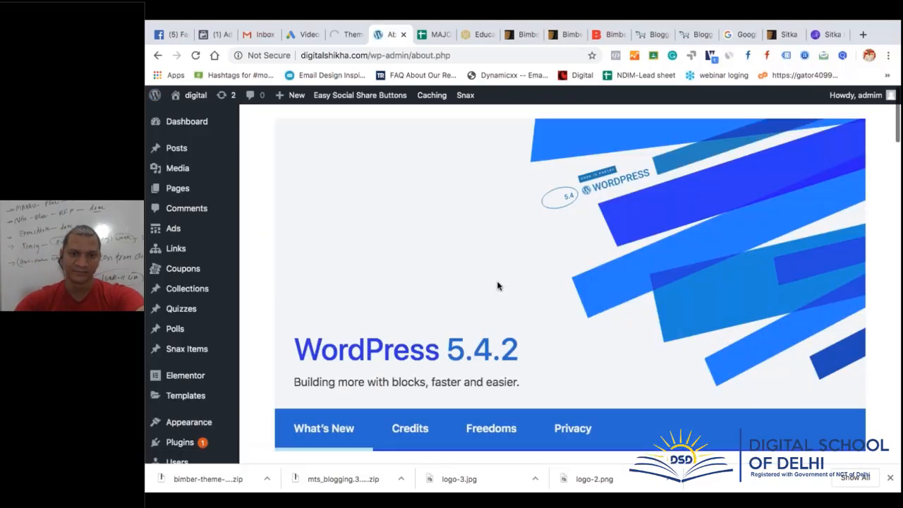
# Open All Pages and scroll through the 57 pages, including Activity, Cart and Checkout
pyautogui.moveTo(183, 377)
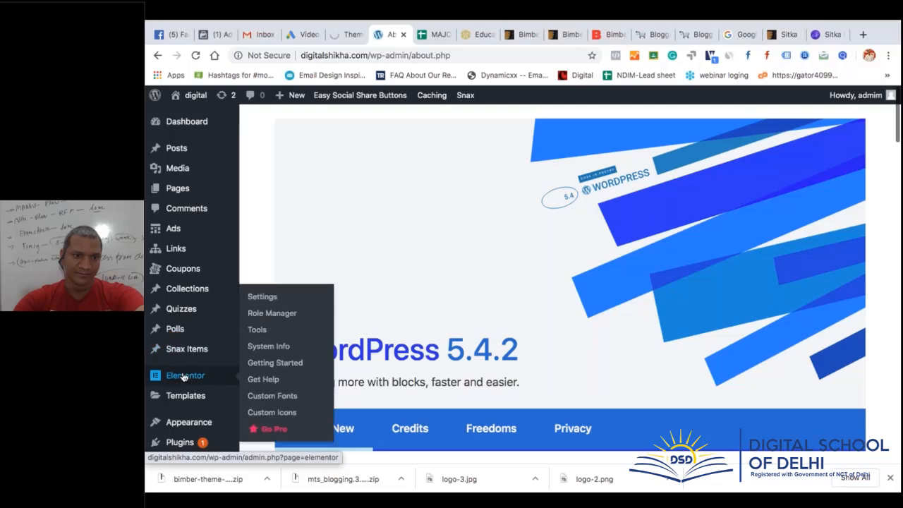
pyautogui.scroll(-3, 184, 377)
pyautogui.moveTo(187, 305)
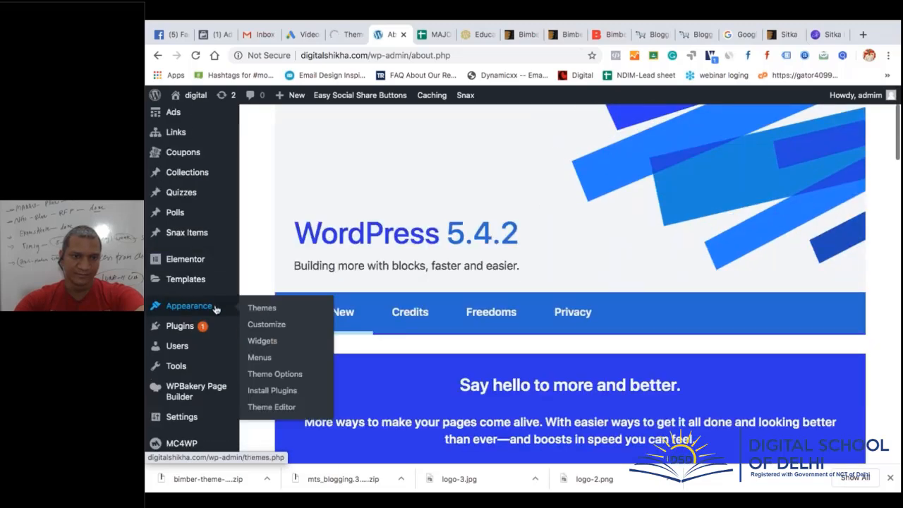
pyautogui.scroll(3, 192, 192)
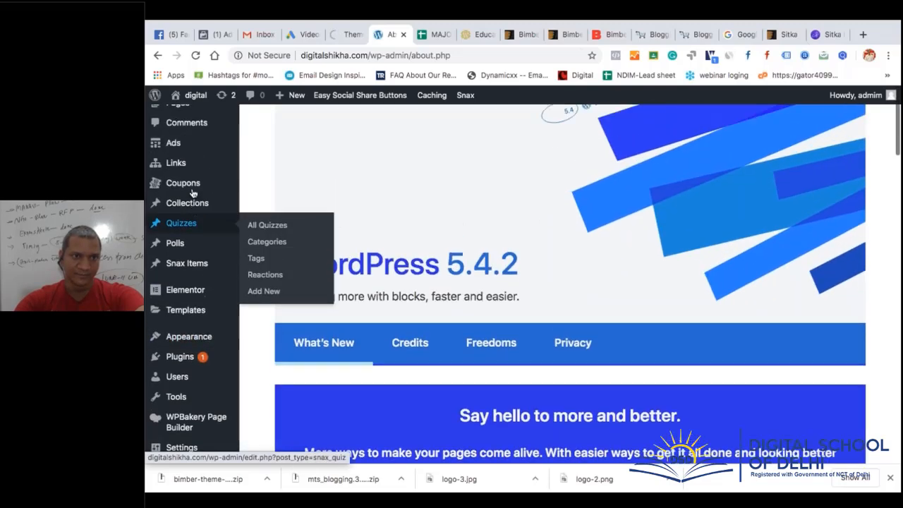
pyautogui.moveTo(191, 193)
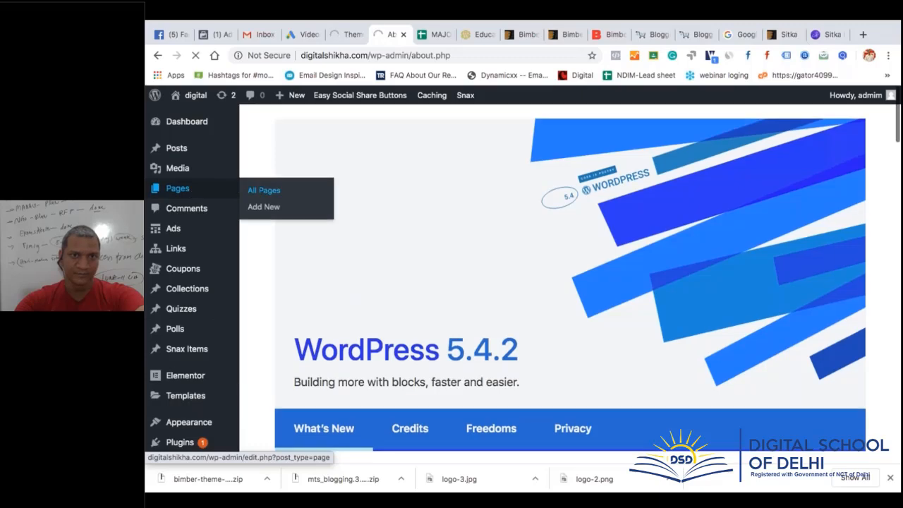
pyautogui.click(264, 189)
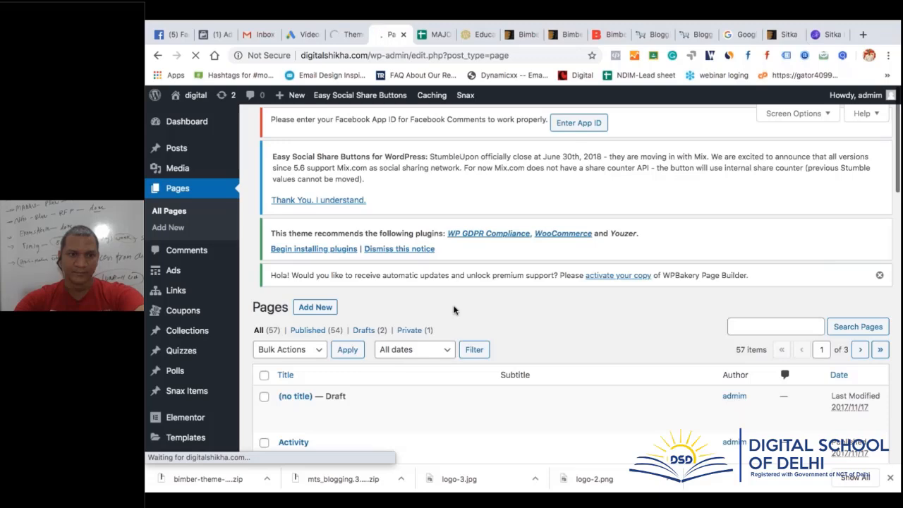
pyautogui.scroll(-3, 453, 306)
pyautogui.scroll(-10, 453, 309)
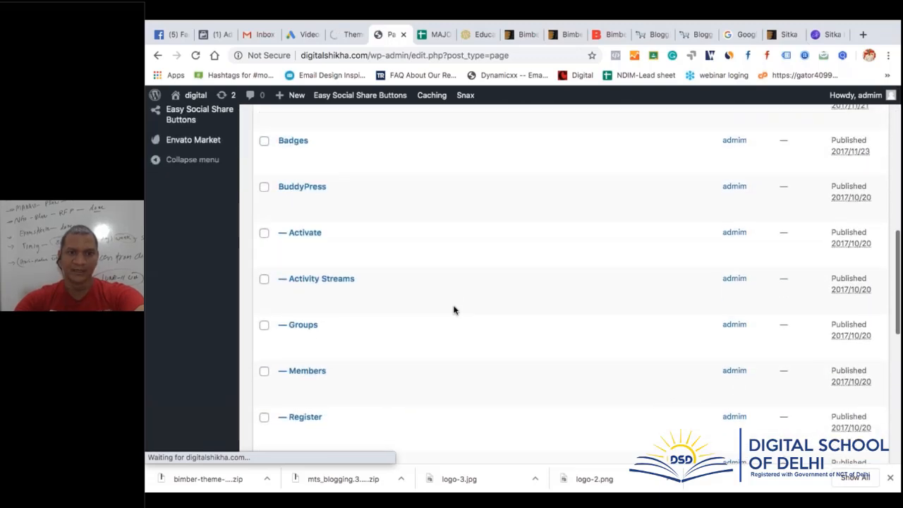
pyautogui.scroll(3, 454, 309)
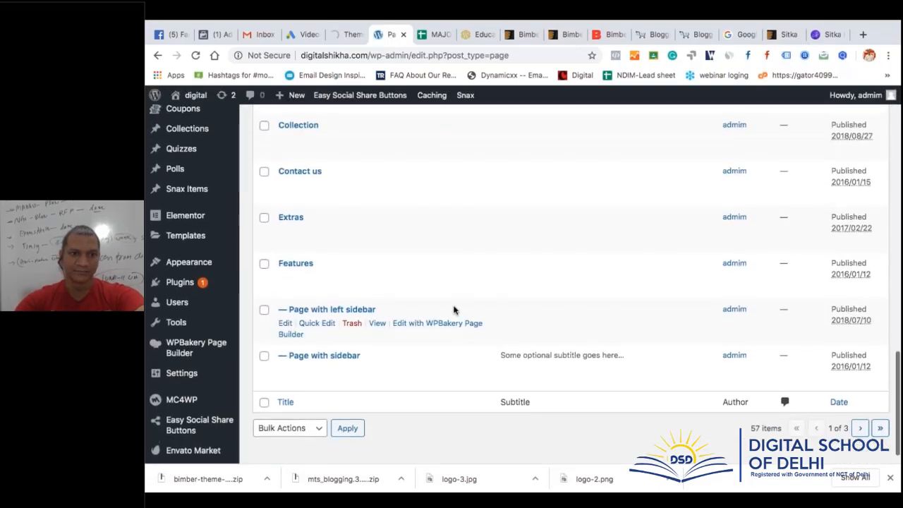
pyautogui.scroll(6, 454, 309)
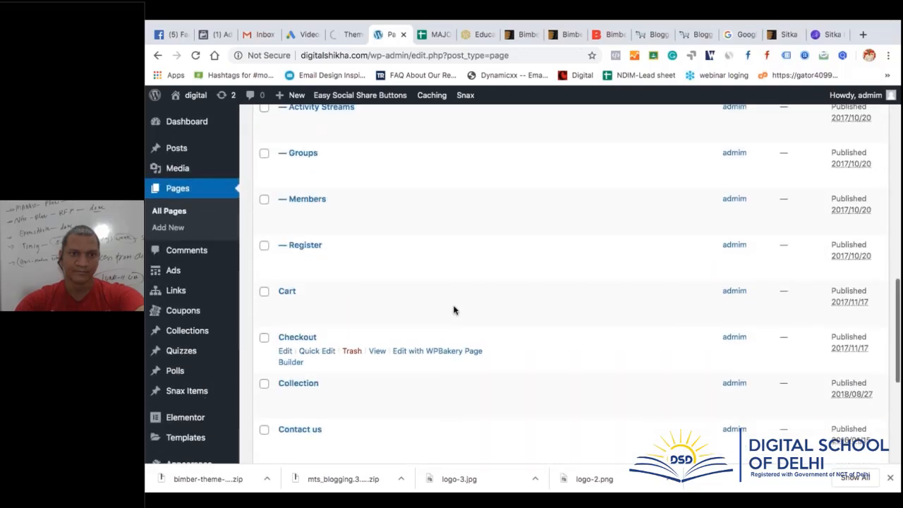
# Search the pages for 'home' and select Home 01, Visual Composer
pyautogui.scroll(4, 453, 309)
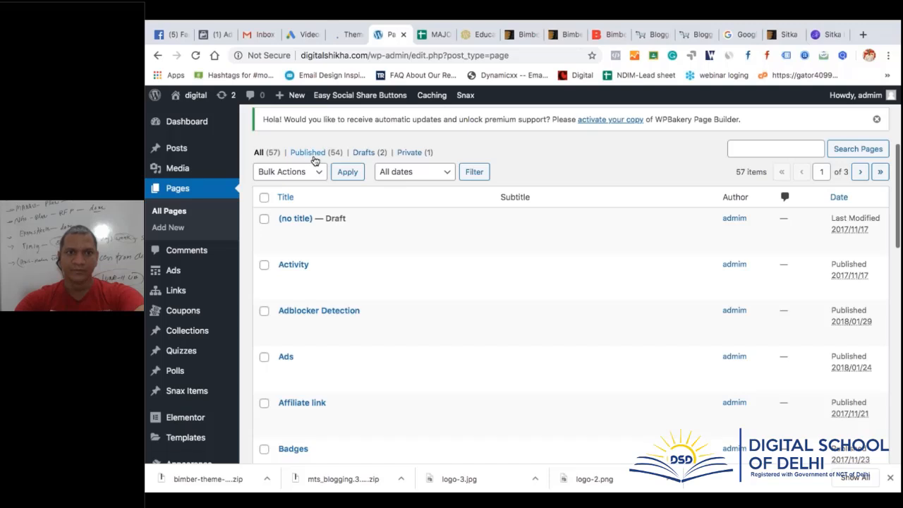
pyautogui.click(740, 149)
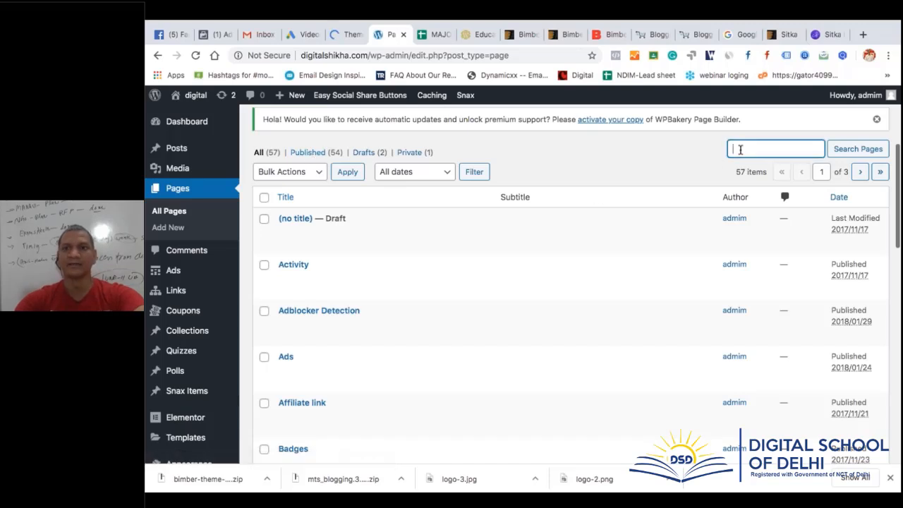
pyautogui.write('home')
pyautogui.press('Return')
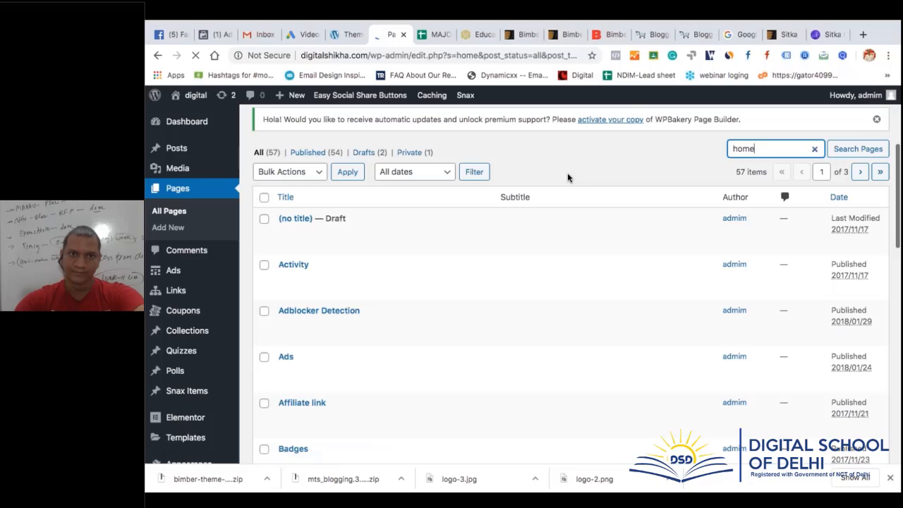
pyautogui.scroll(-3, 568, 178)
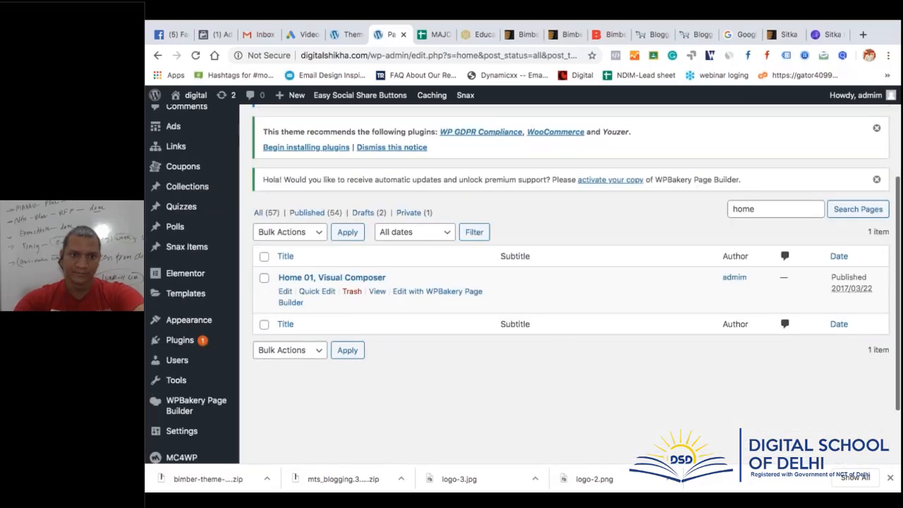
pyautogui.click(263, 279)
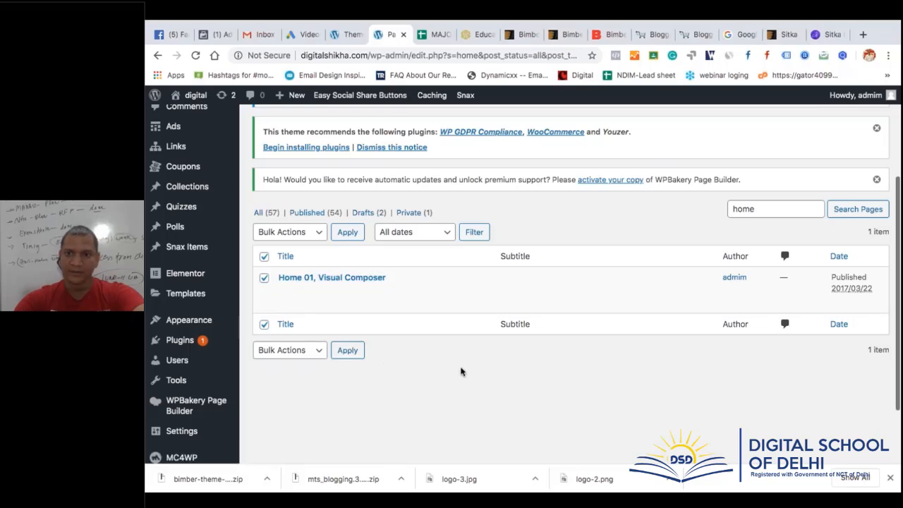
# Glance at the theme demos, then return to the filtered Pages list
pyautogui.scroll(3, 461, 371)
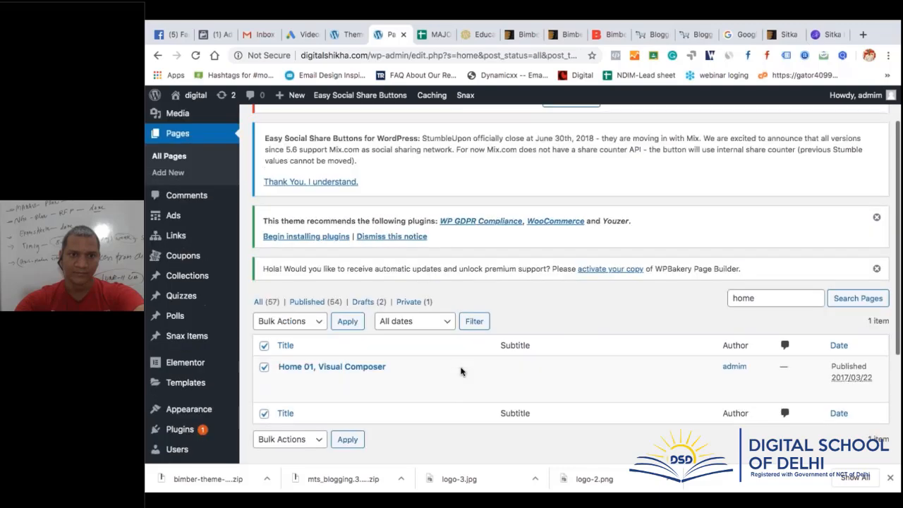
pyautogui.click(347, 35)
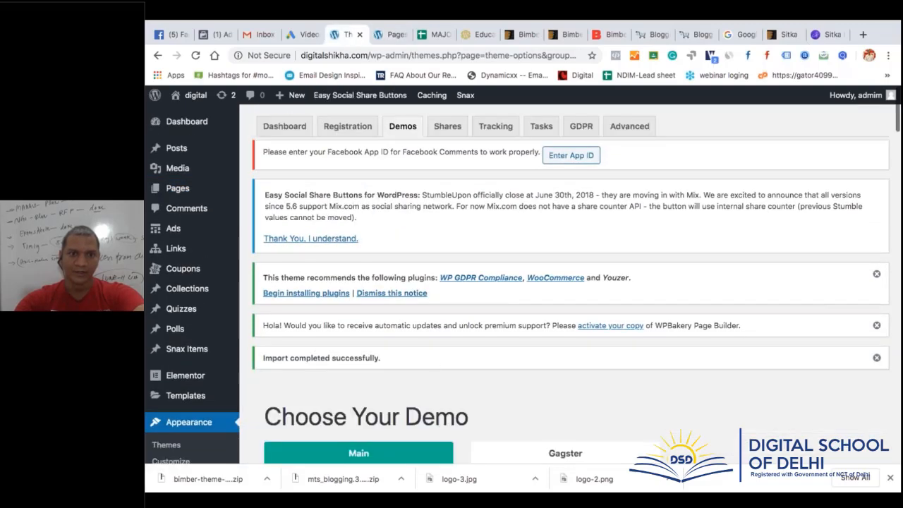
pyautogui.scroll(-4, 436, 364)
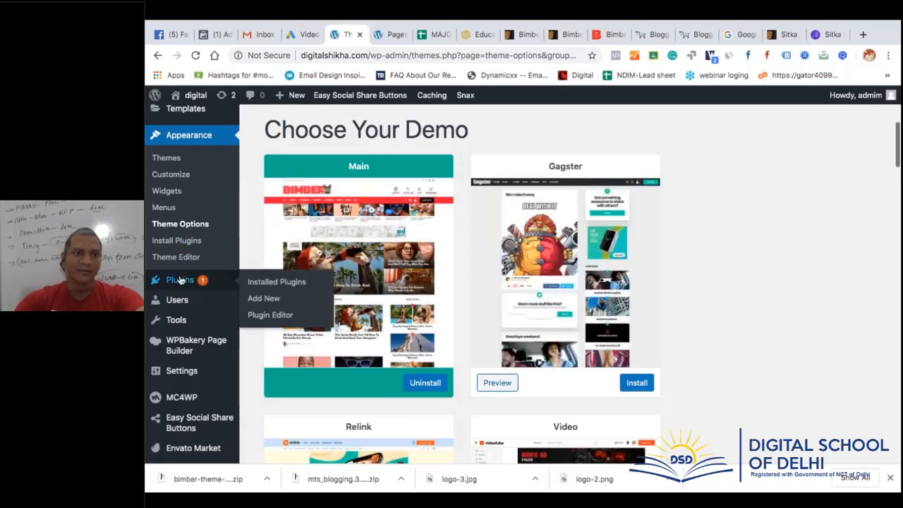
pyautogui.click(394, 34)
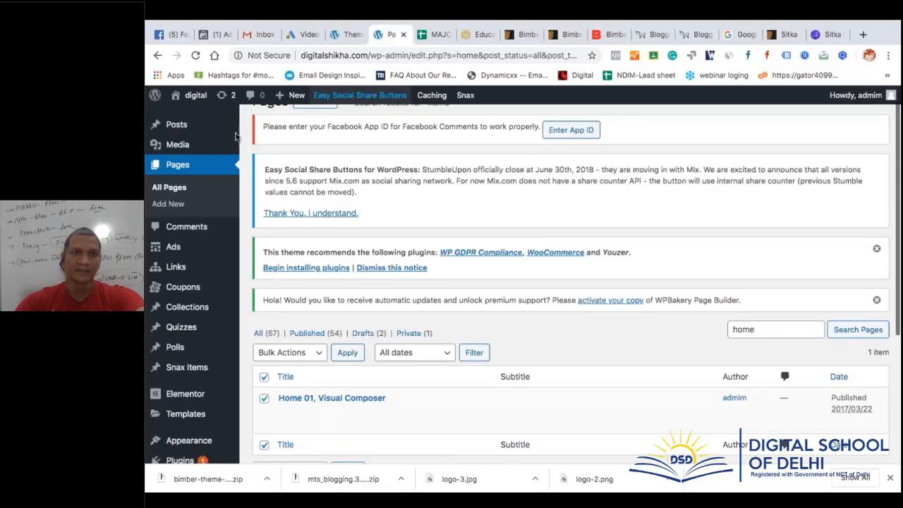
# Open the live site in a new tab and browse its Latest Stories, Animals and Funny posts
pyautogui.moveTo(187, 99)
pyautogui.rightClick(188, 116)
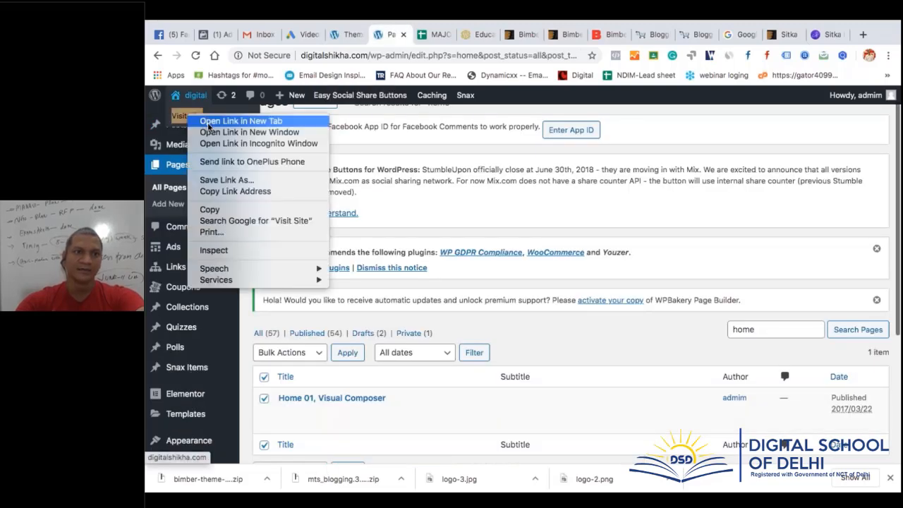
pyautogui.click(209, 123)
pyautogui.click(423, 37)
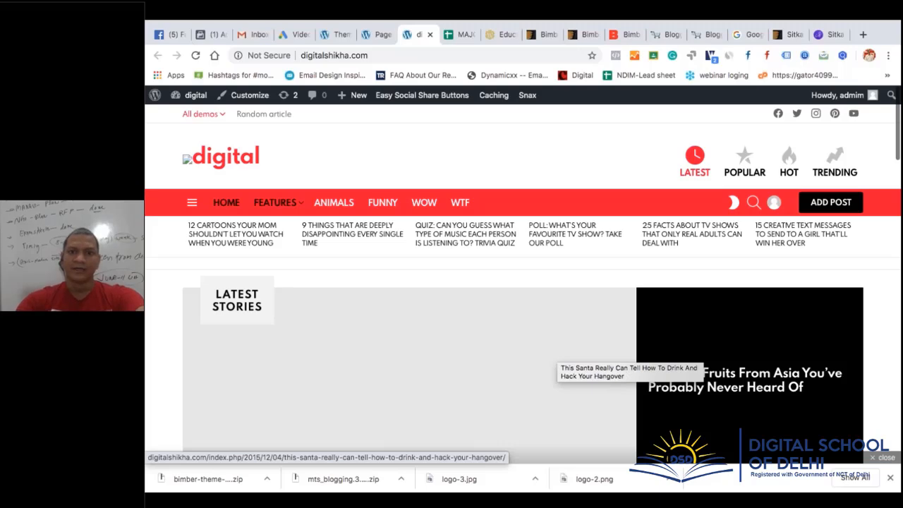
pyautogui.scroll(-6, 555, 354)
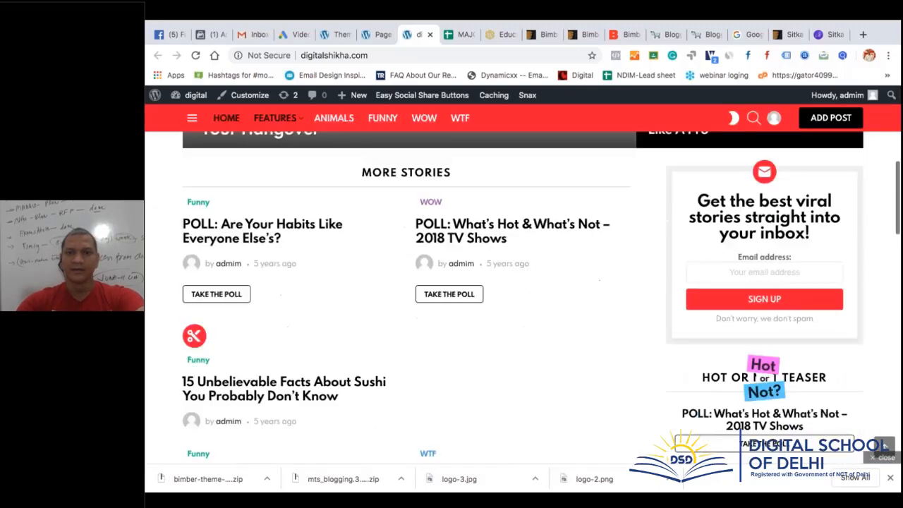
pyautogui.scroll(-5, 522, 296)
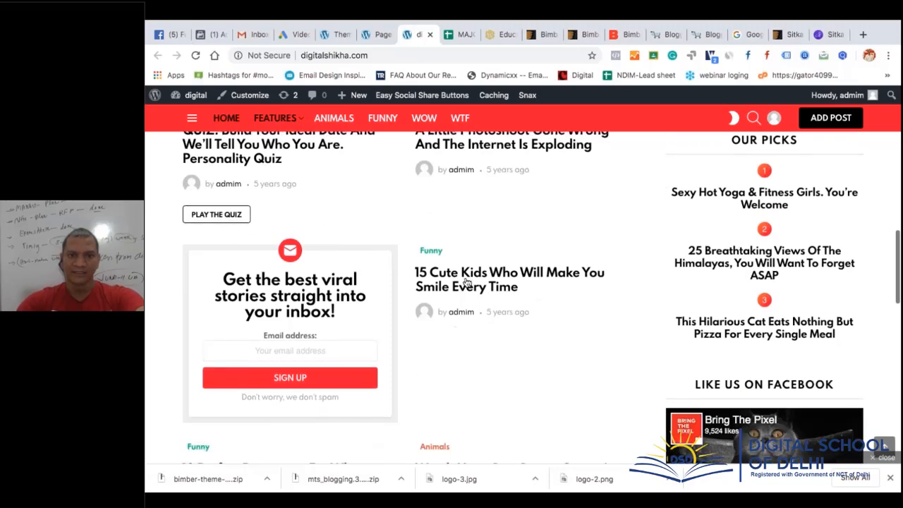
pyautogui.scroll(-3, 534, 367)
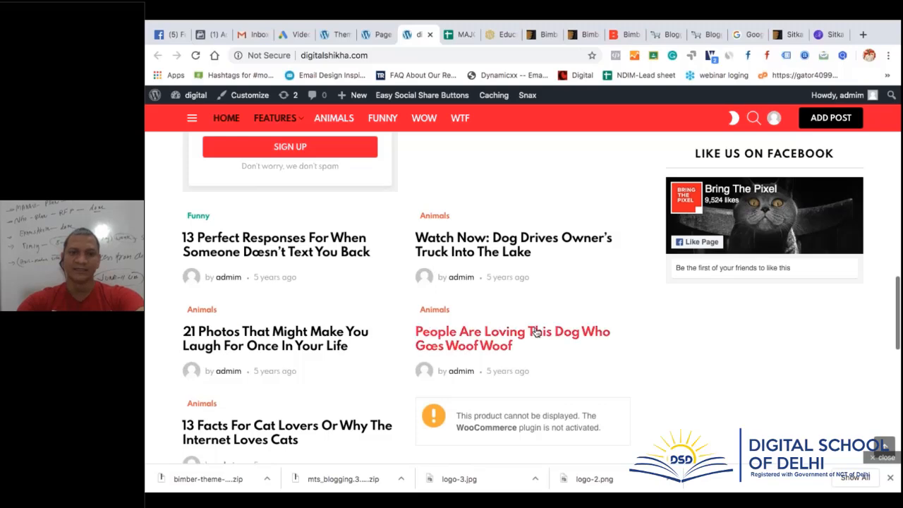
pyautogui.scroll(-4, 543, 374)
pyautogui.scroll(-1, 546, 377)
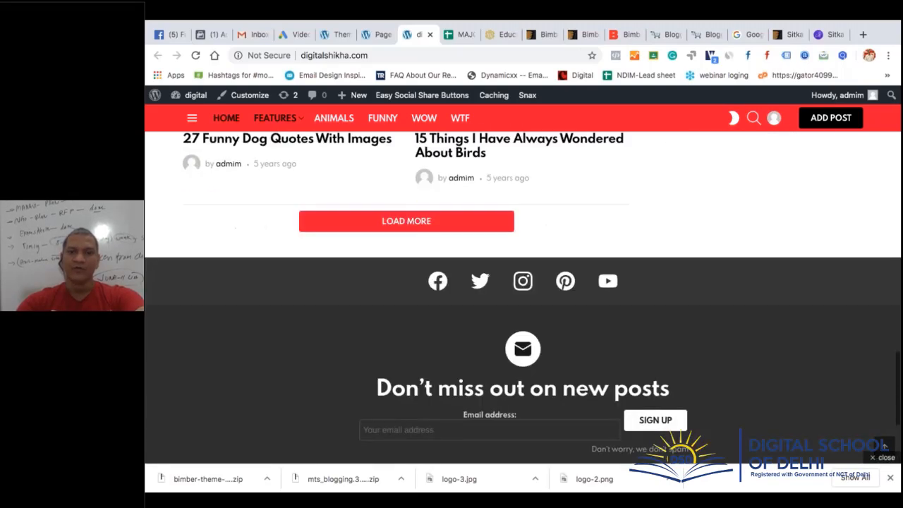
pyautogui.scroll(12, 545, 378)
pyautogui.scroll(10, 545, 378)
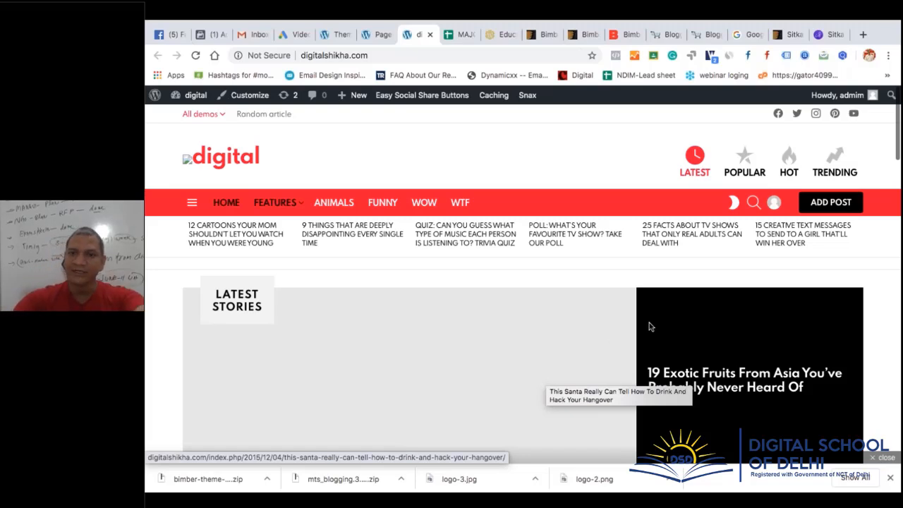
# Reload and browse the live site, then settle on the Trending page showing 'Sorry. No data so far.'
pyautogui.click(196, 55)
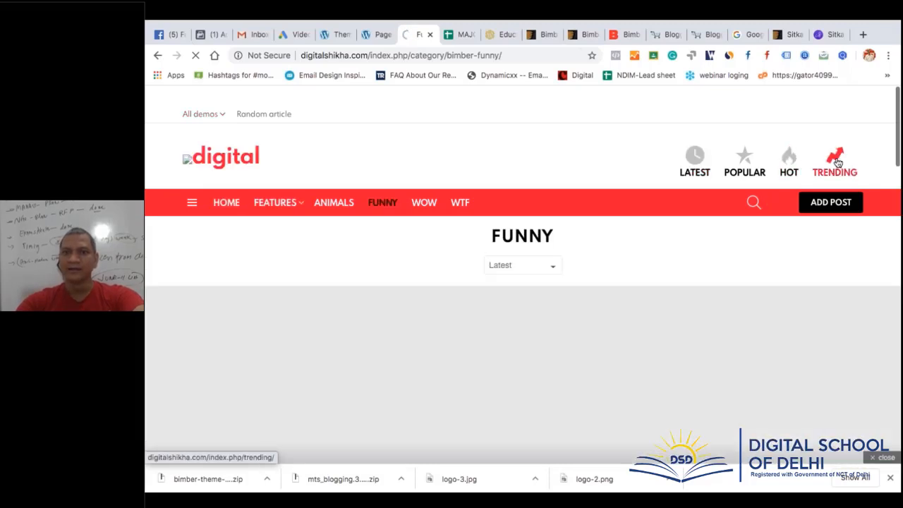
pyautogui.scroll(-1, 550, 234)
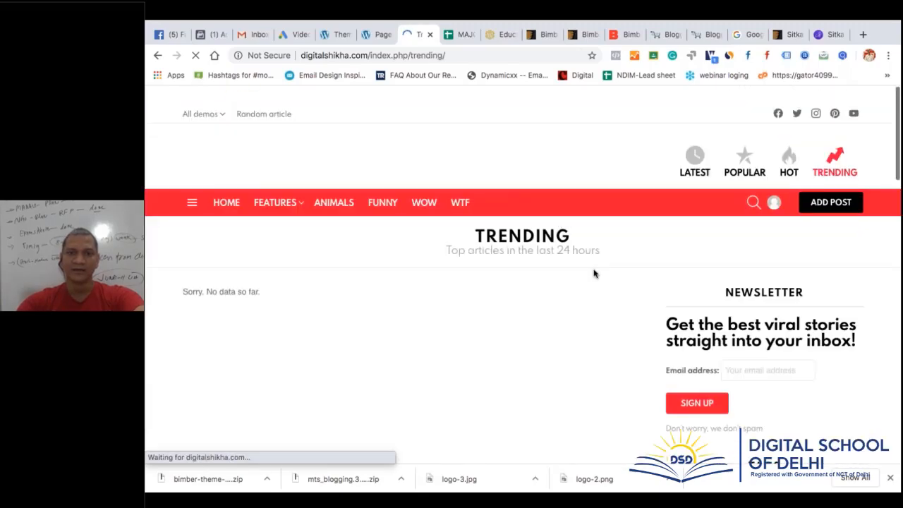
pyautogui.scroll(-2, 596, 273)
pyautogui.scroll(-5, 594, 273)
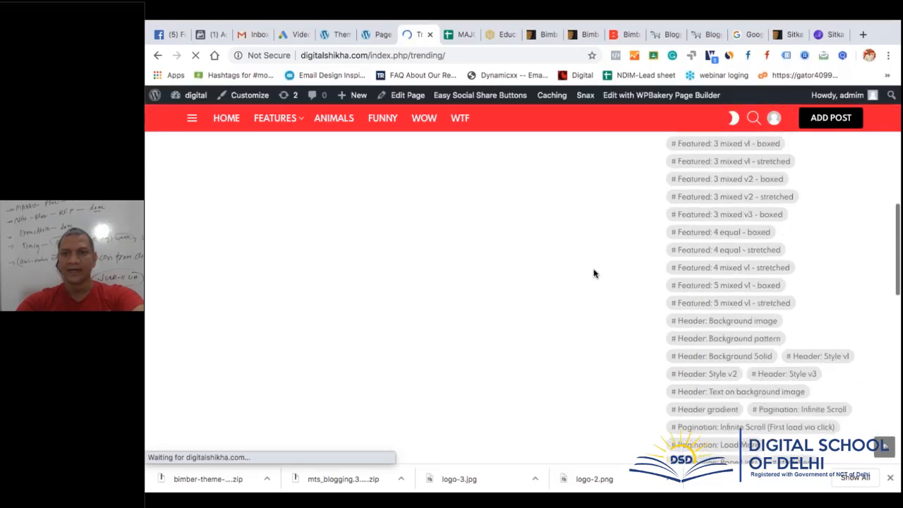
pyautogui.scroll(4, 606, 232)
pyautogui.scroll(-1, 605, 232)
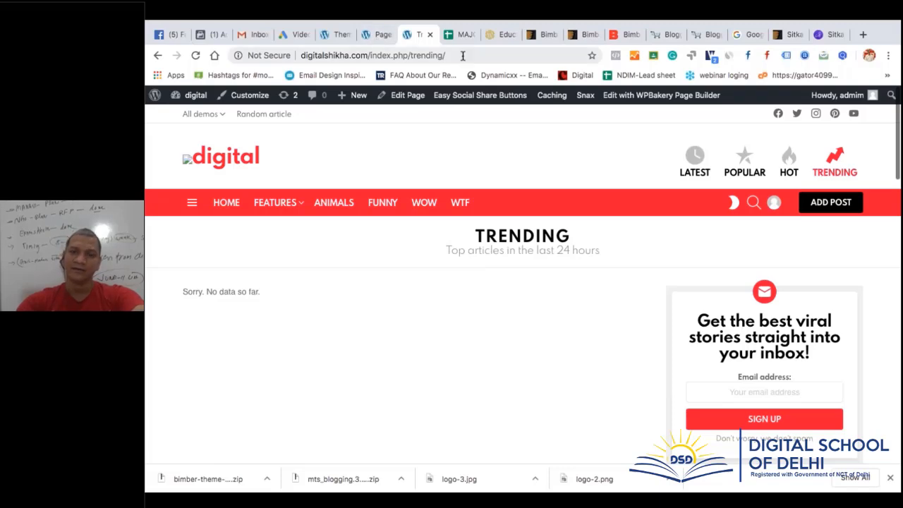
pyautogui.click(337, 35)
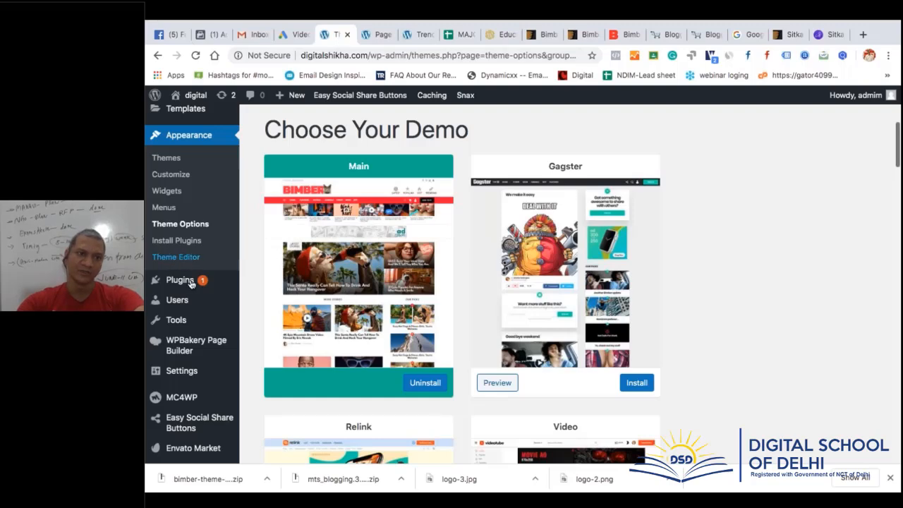
pyautogui.scroll(4, 210, 230)
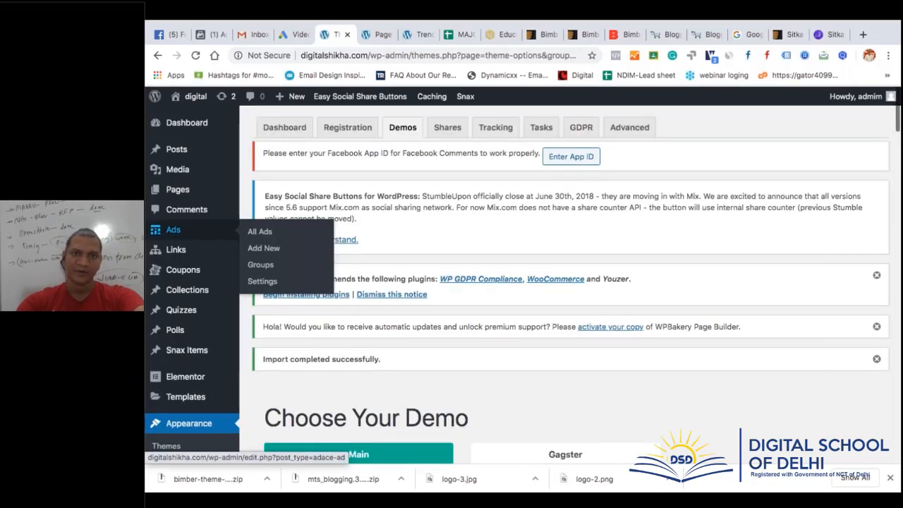
pyautogui.click(424, 34)
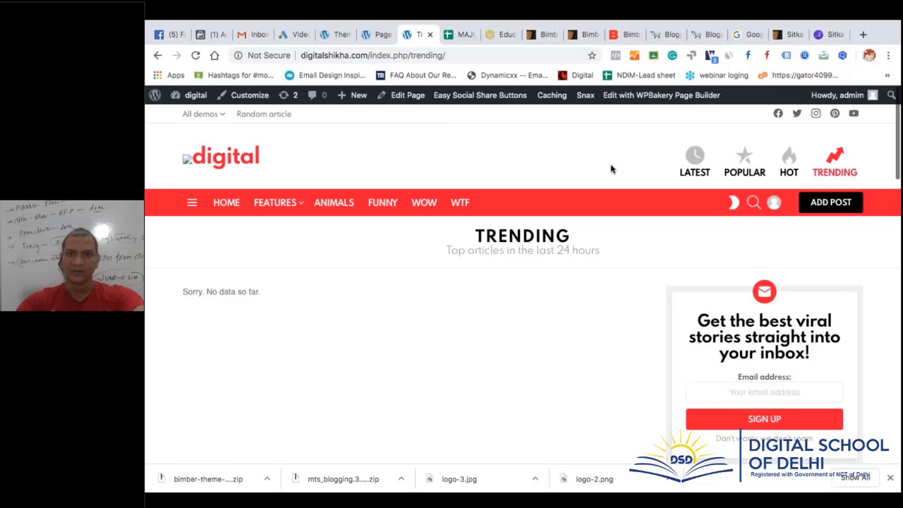
# Open the Trending page in the editor and review its share and ad option panels
pyautogui.click(407, 97)
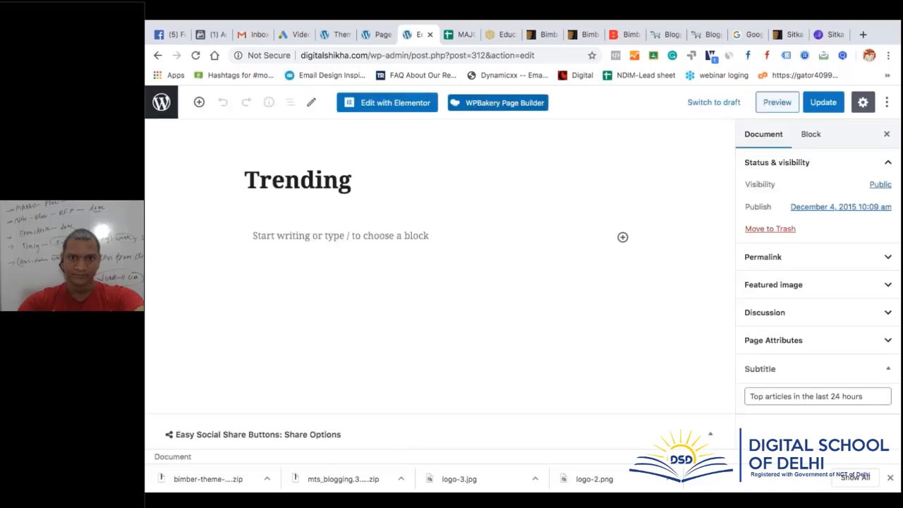
pyautogui.scroll(-5, 437, 282)
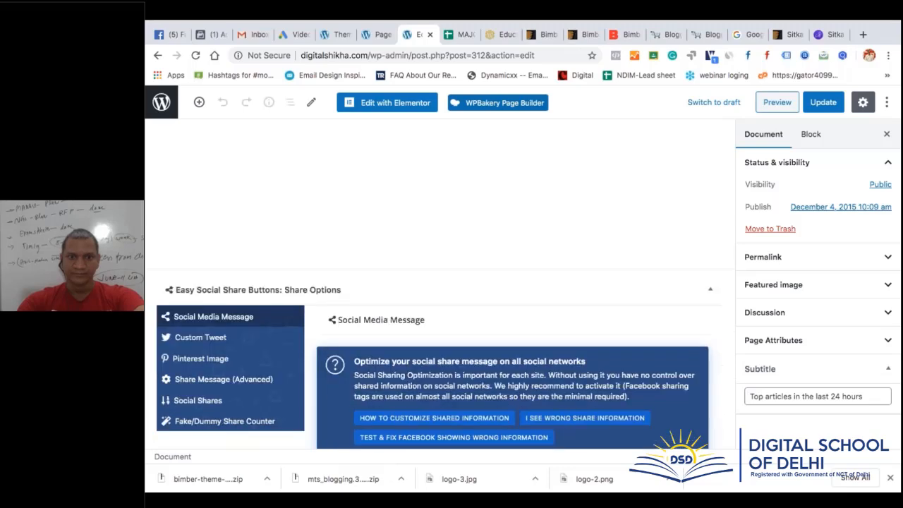
pyautogui.scroll(-5, 437, 282)
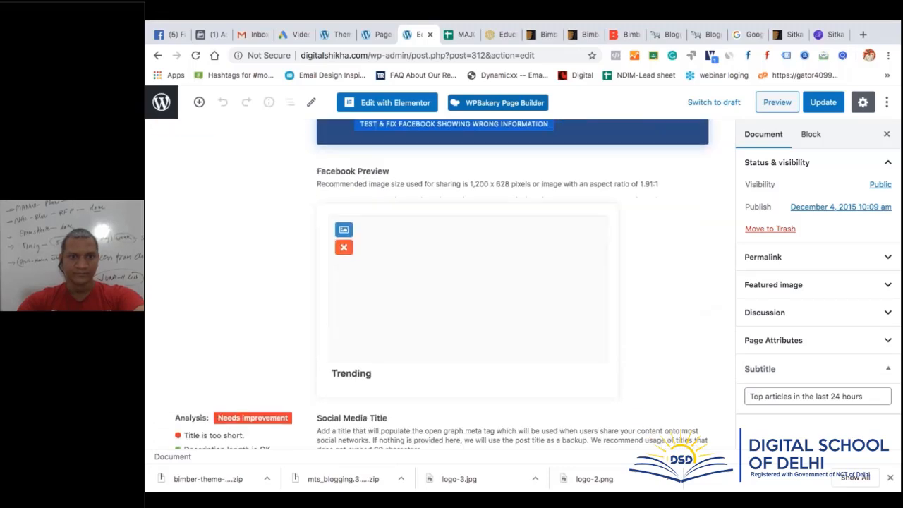
pyautogui.scroll(-1, 461, 309)
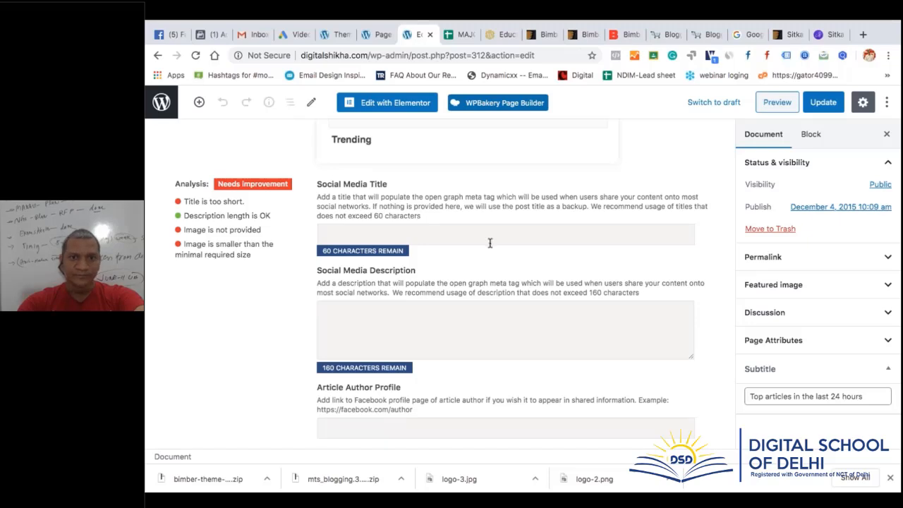
pyautogui.scroll(5, 487, 242)
pyautogui.scroll(3, 488, 242)
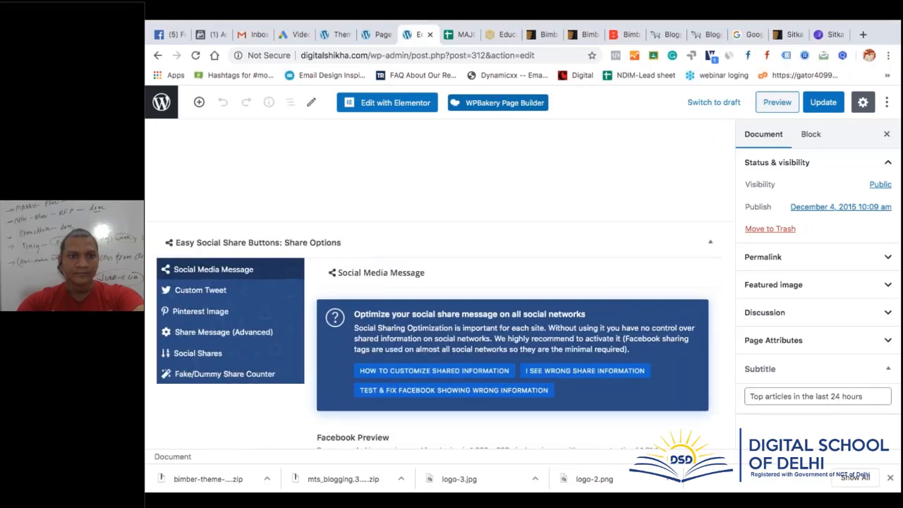
pyautogui.scroll(-1, 440, 327)
pyautogui.scroll(-5, 440, 327)
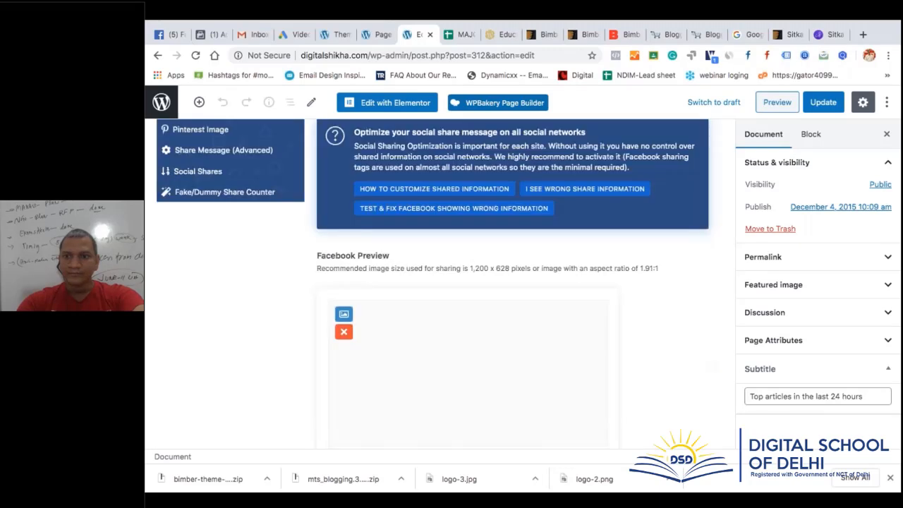
pyautogui.scroll(-10, 440, 327)
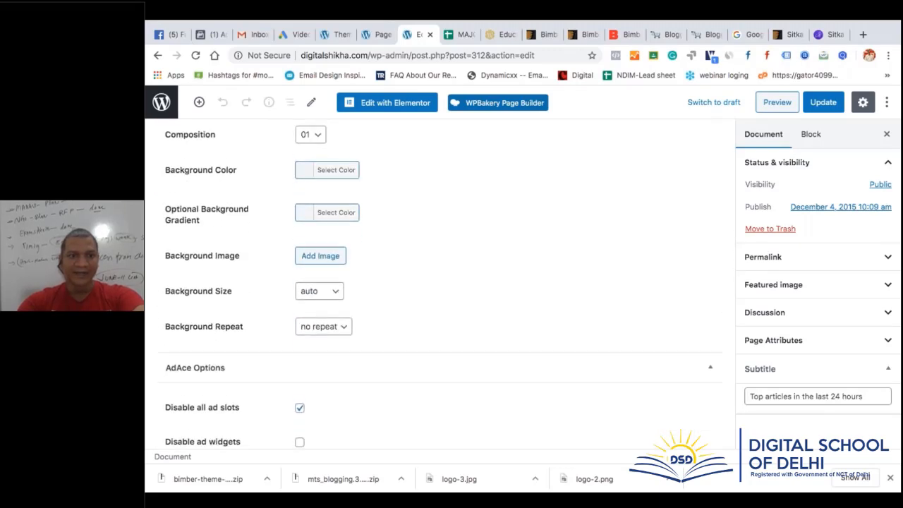
pyautogui.scroll(-10, 440, 327)
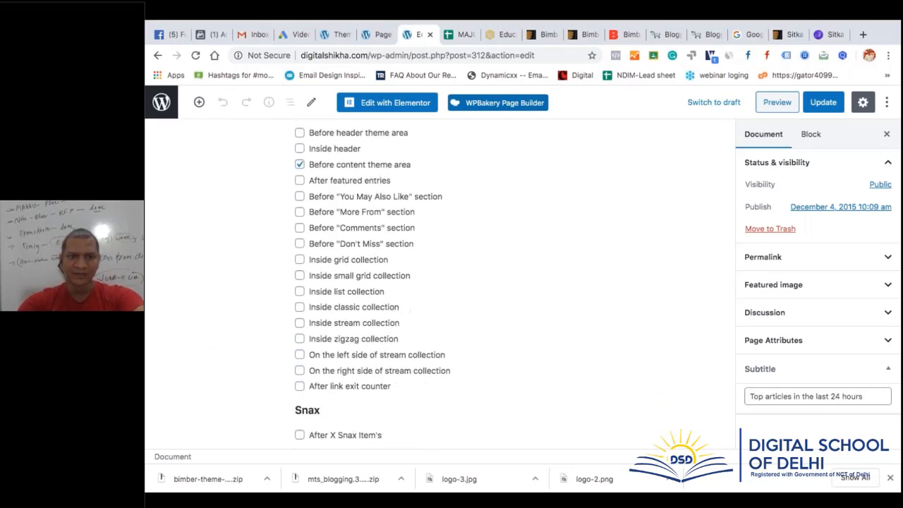
pyautogui.scroll(-3, 440, 327)
pyautogui.scroll(20, 440, 327)
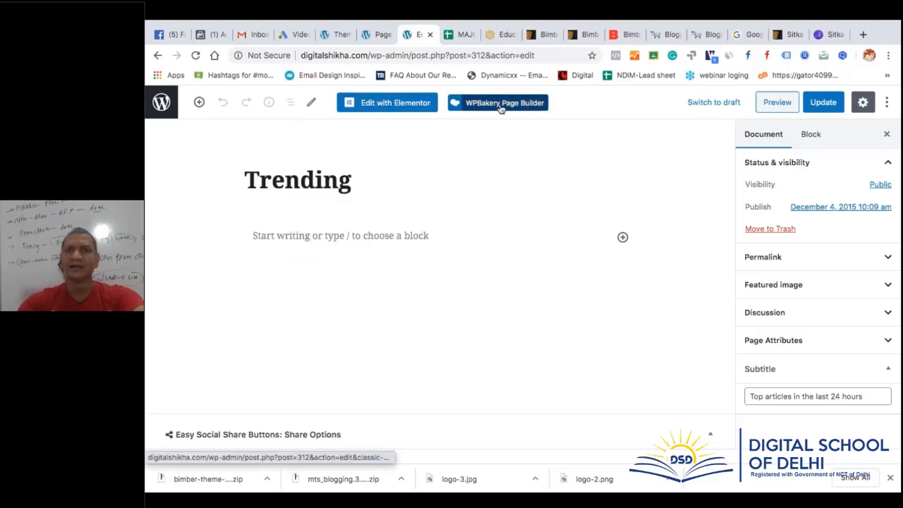
# Edit the Trending page in Elementor and scroll the Elements panel down to the GENERAL widgets
pyautogui.click(398, 104)
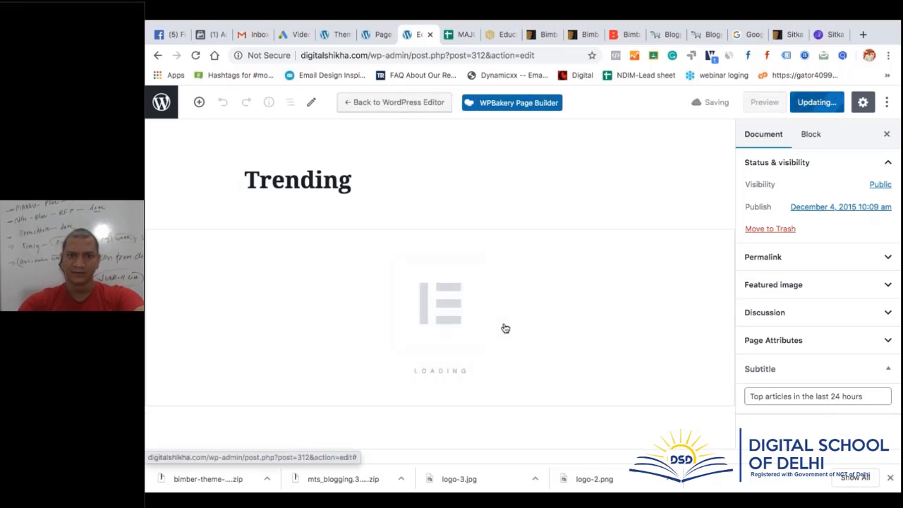
pyautogui.scroll(-2, 504, 328)
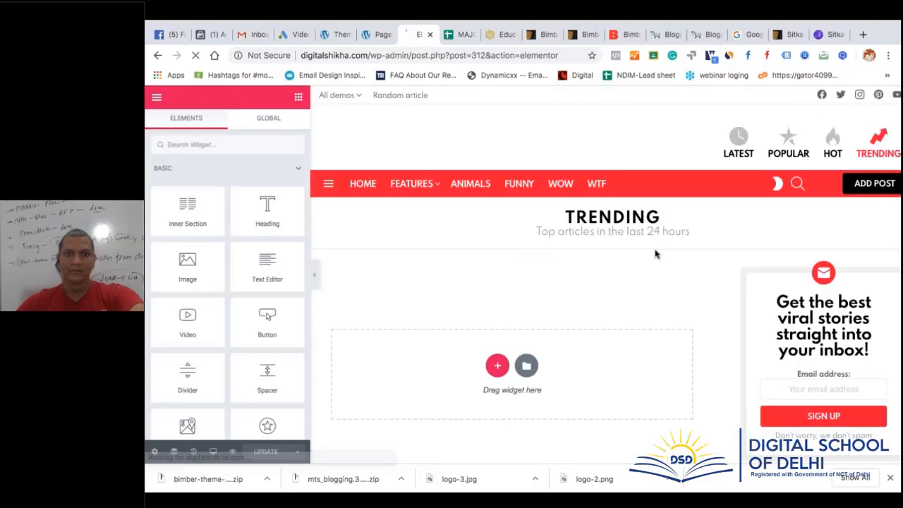
pyautogui.scroll(-3, 655, 254)
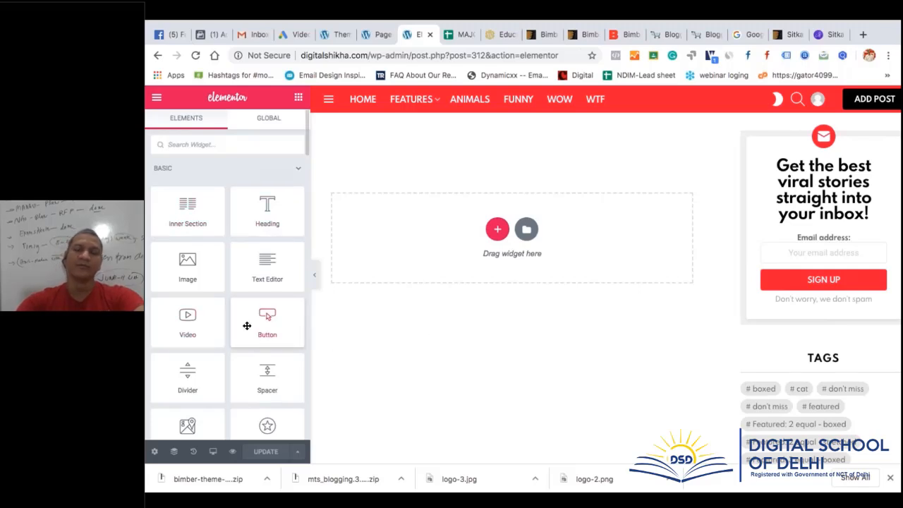
pyautogui.scroll(-4, 246, 325)
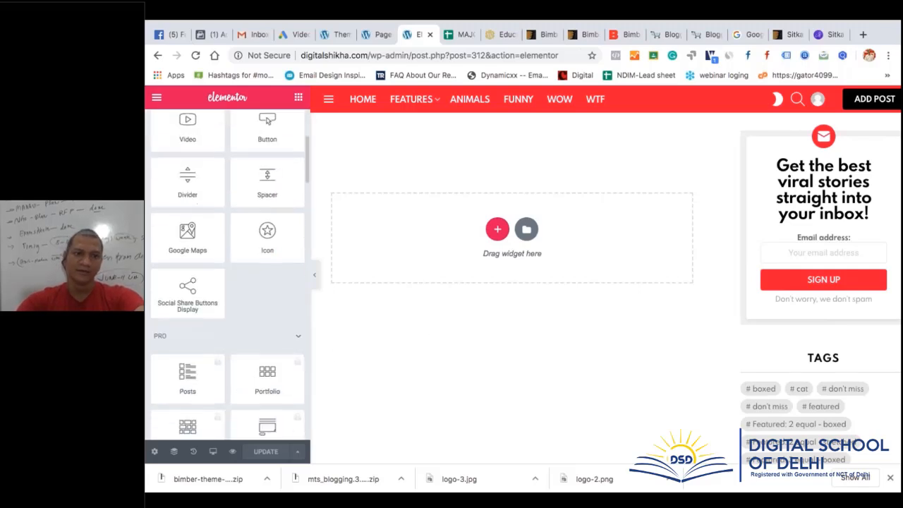
pyautogui.scroll(4, 246, 325)
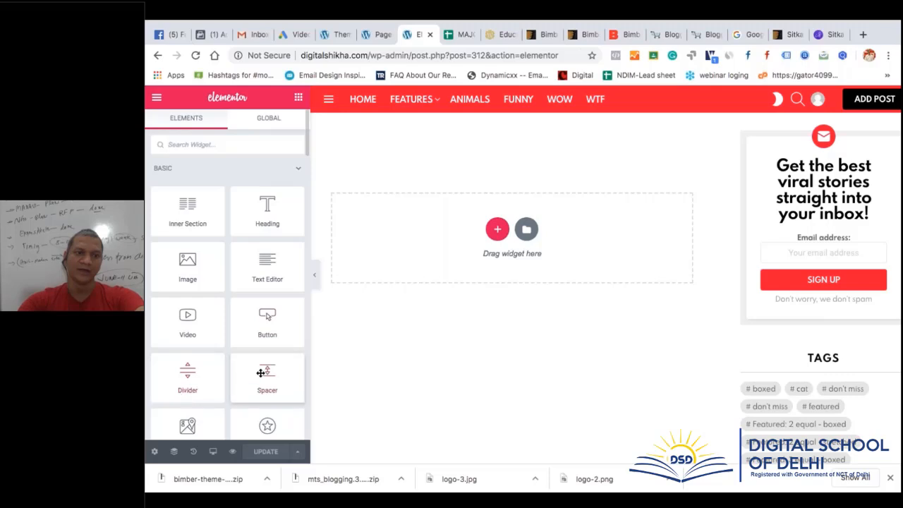
pyautogui.scroll(-2, 258, 353)
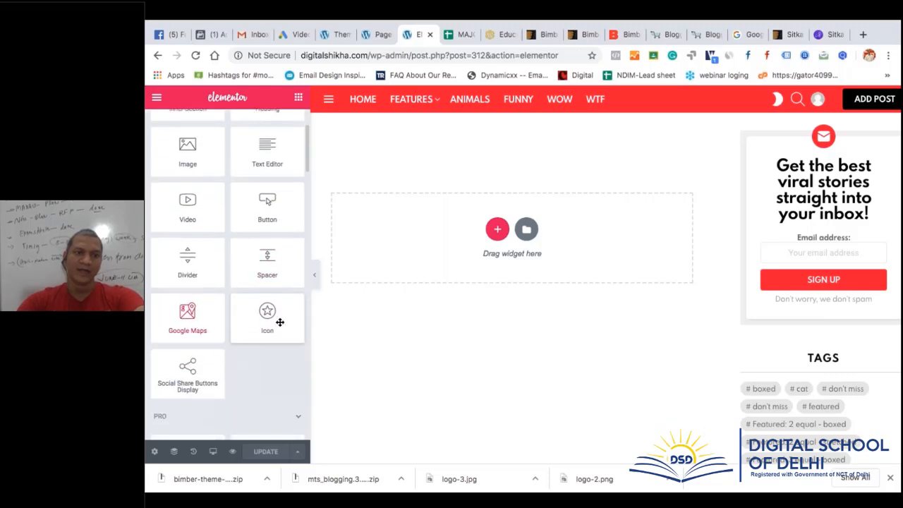
pyautogui.scroll(-3, 200, 381)
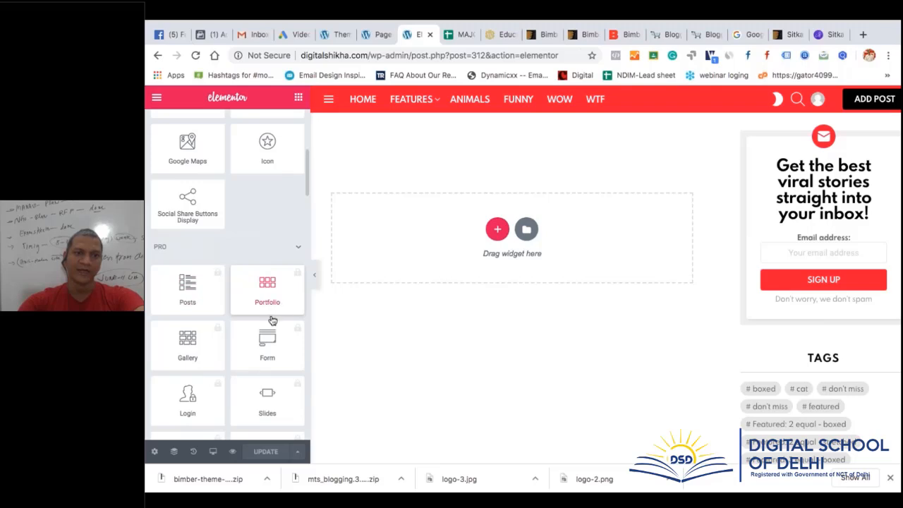
pyautogui.scroll(-3, 268, 324)
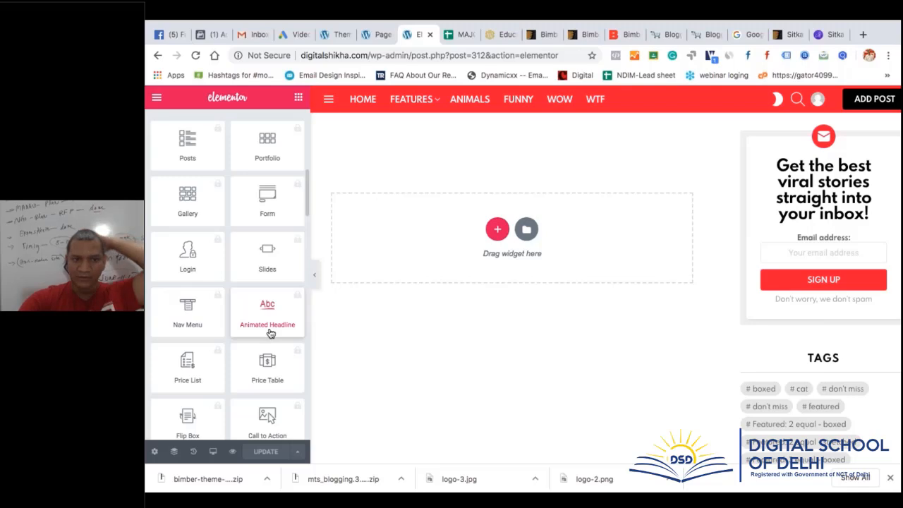
pyautogui.scroll(-7, 270, 332)
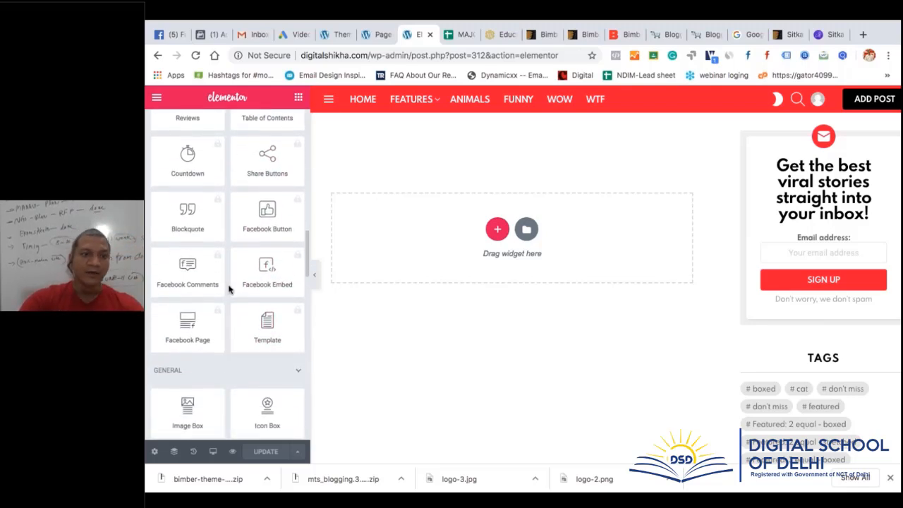
pyautogui.scroll(-3, 229, 287)
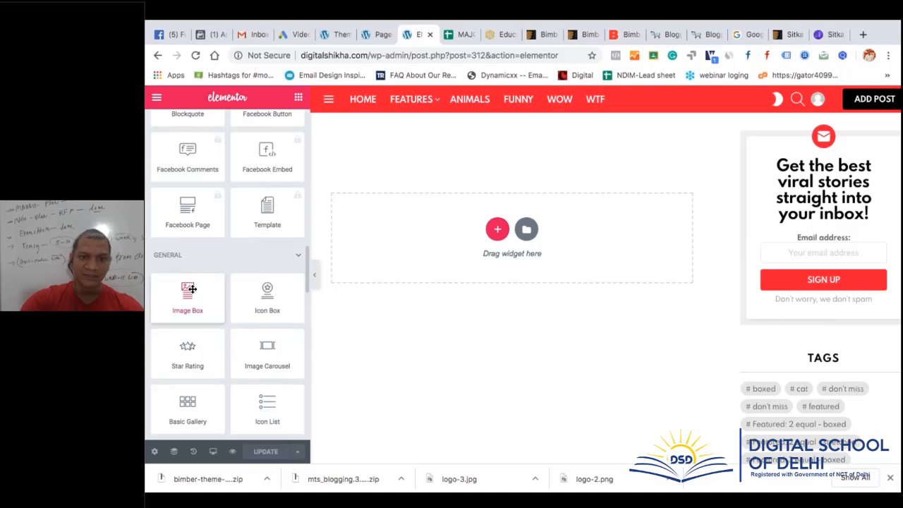
# Drag the Image Box widget into the empty section and dismiss the Right Click tip
pyautogui.moveTo(191, 288); pyautogui.dragTo(494, 240)
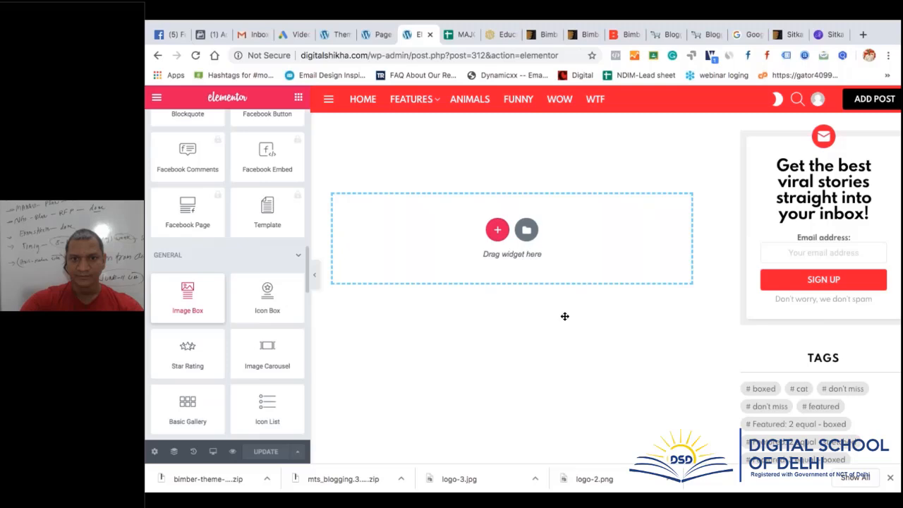
pyautogui.moveTo(564, 316); pyautogui.dragTo(562, 315)
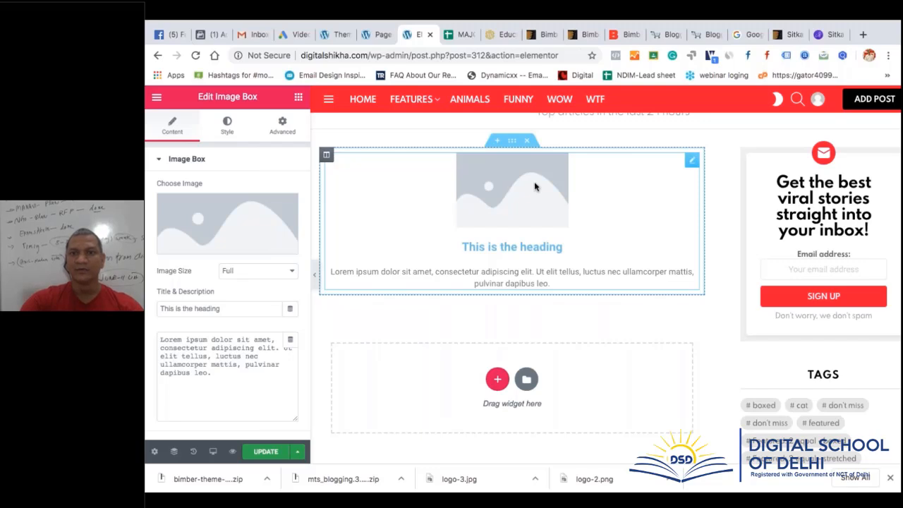
pyautogui.scroll(2, 534, 181)
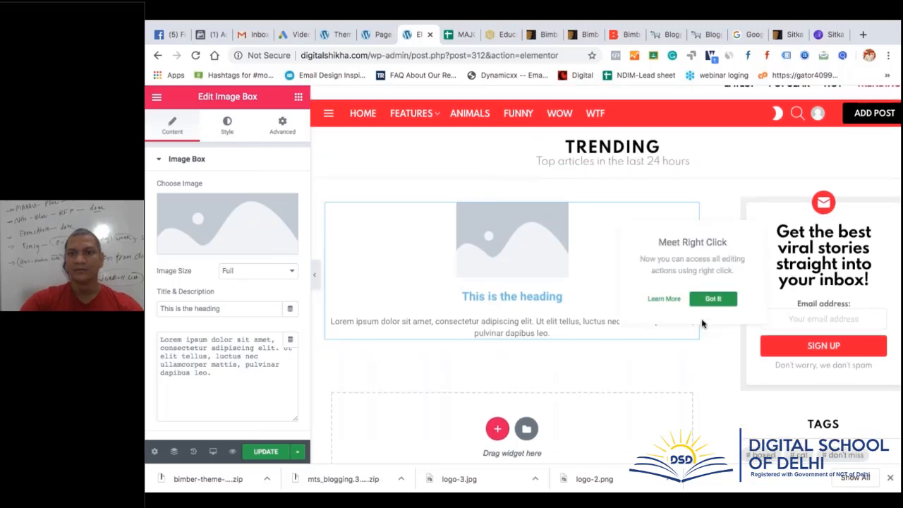
pyautogui.click(712, 299)
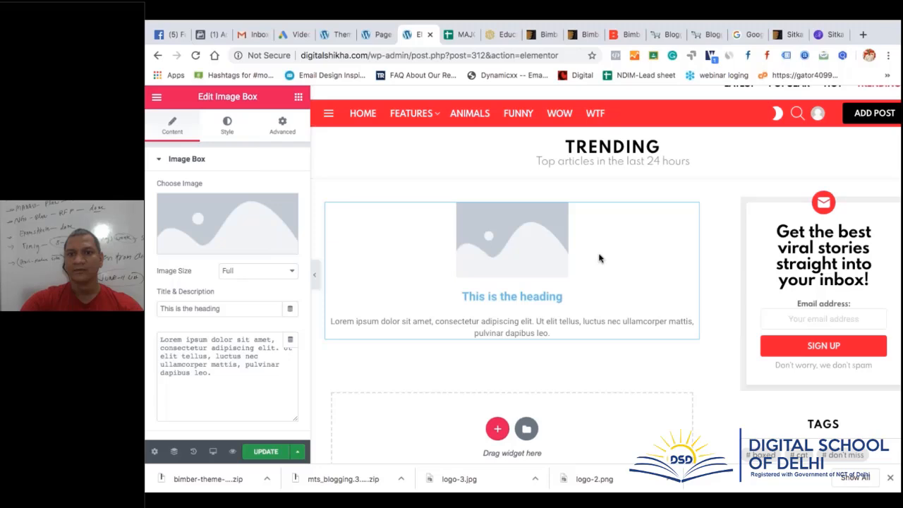
# Open the Image Box's edit settings, adding then removing an extra empty section
pyautogui.rightClick(552, 239)
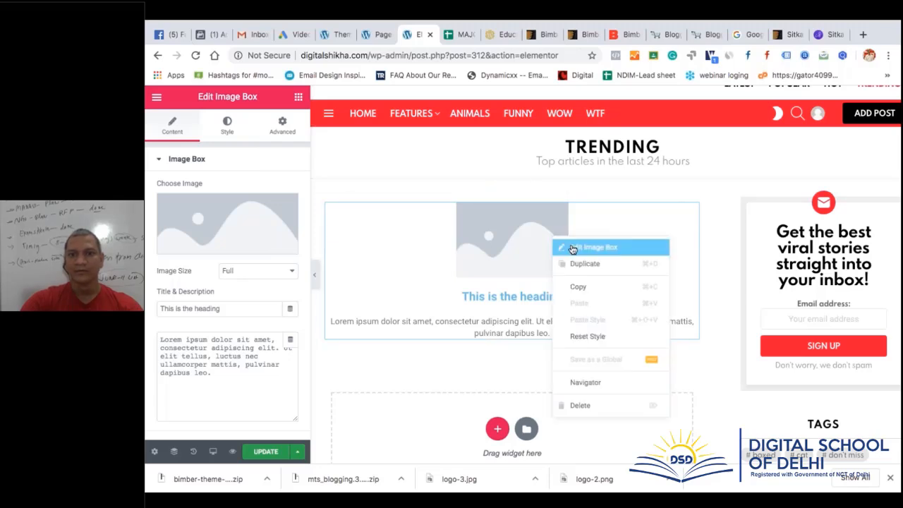
pyautogui.click(572, 248)
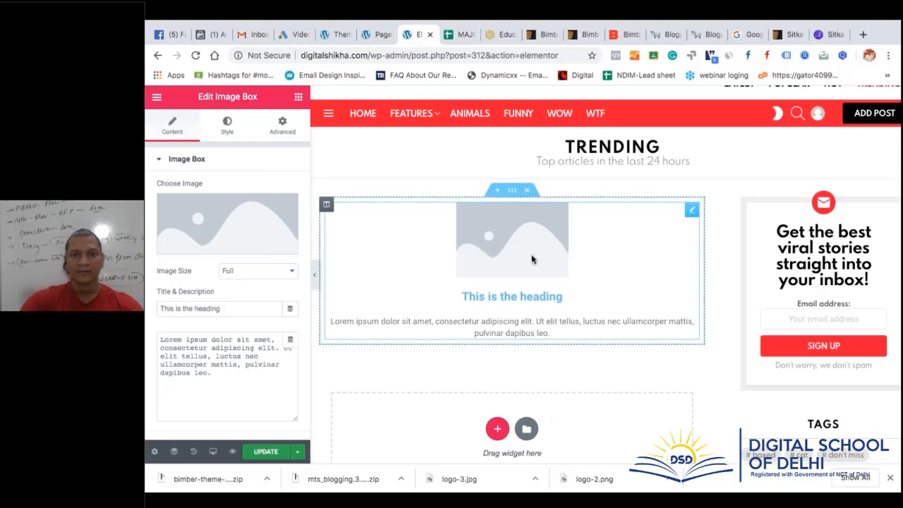
pyautogui.scroll(-3, 585, 303)
pyautogui.scroll(4, 586, 302)
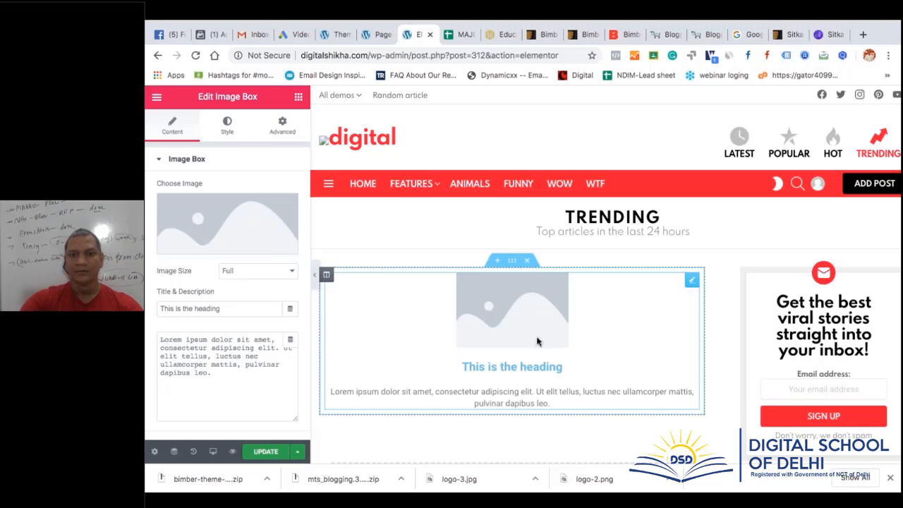
pyautogui.rightClick(614, 323)
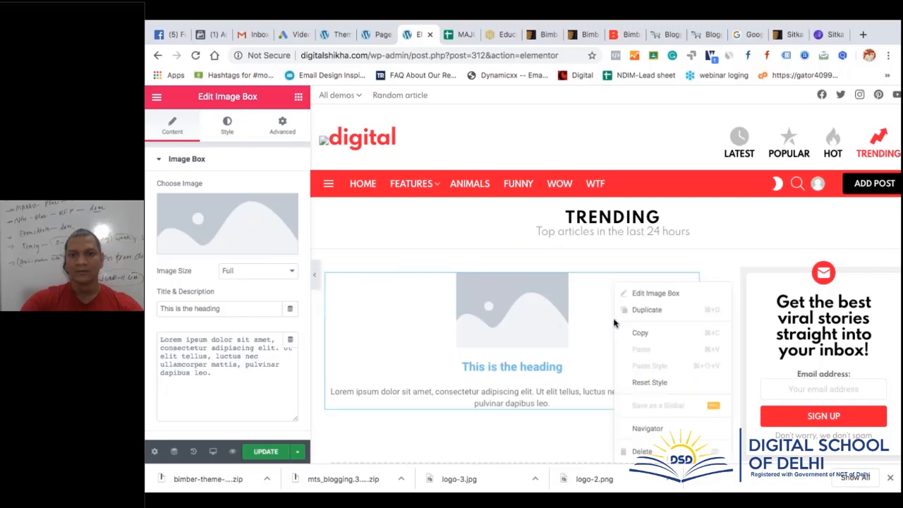
pyautogui.click(650, 300)
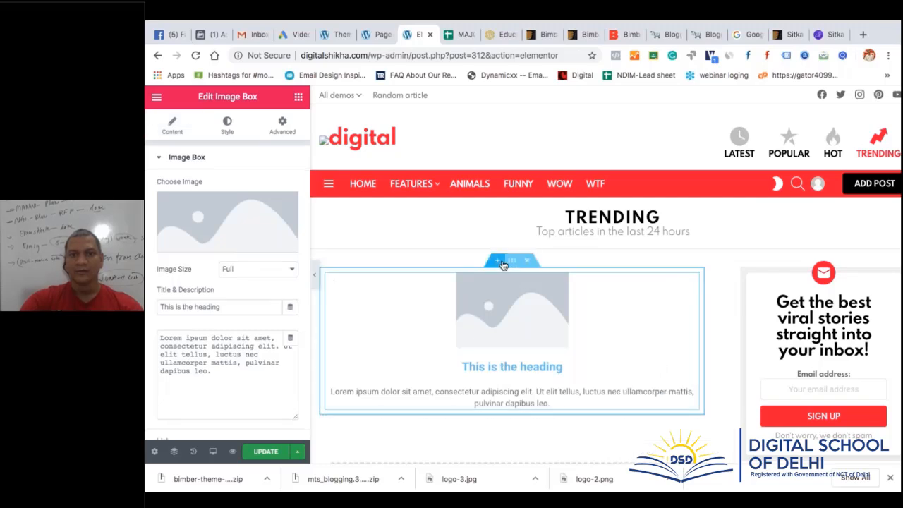
pyautogui.click(498, 261)
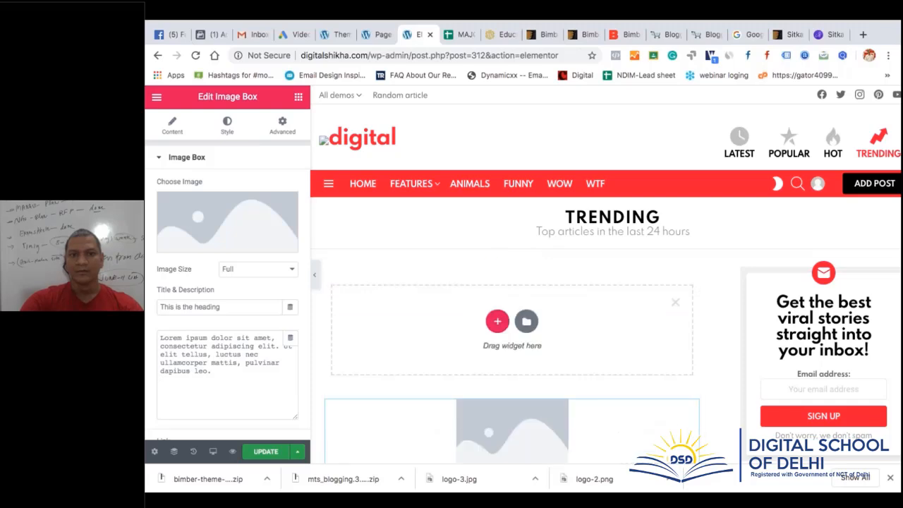
pyautogui.click(675, 302)
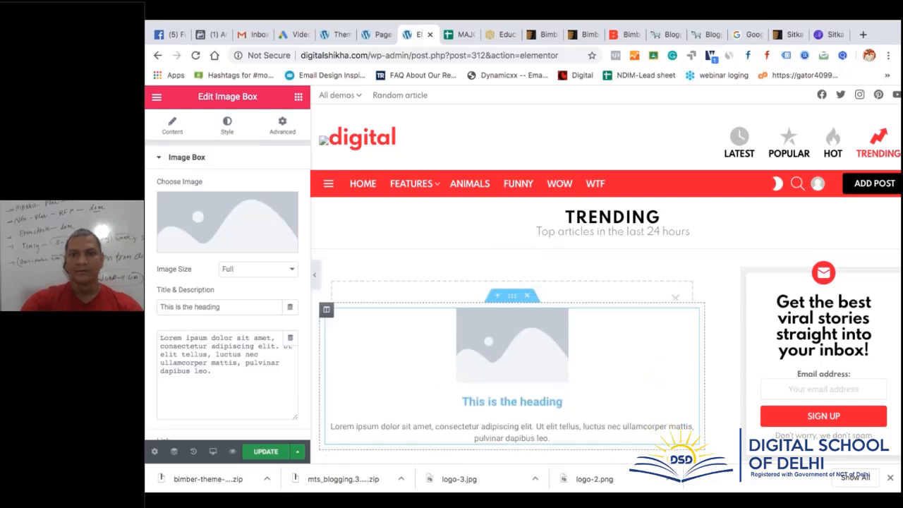
# Go back to the Image Box content settings and start choosing its image
pyautogui.scroll(-1, 361, 232)
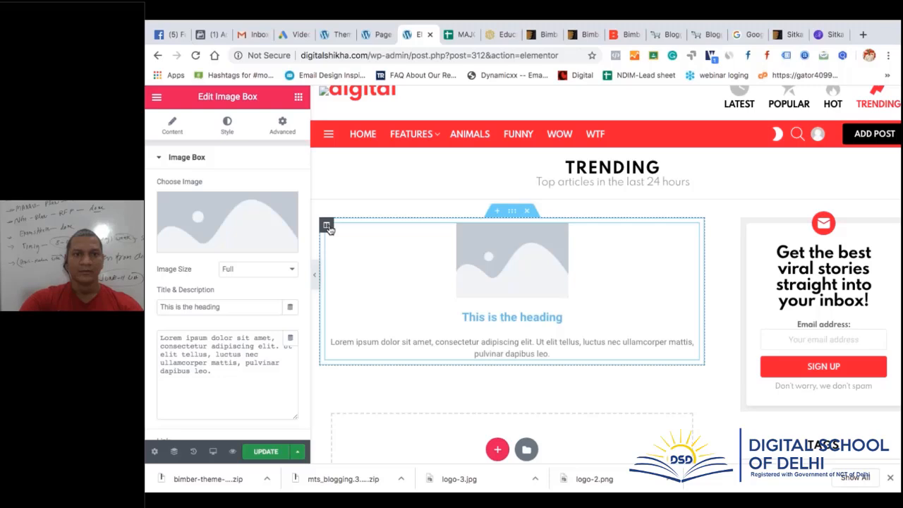
pyautogui.click(327, 226)
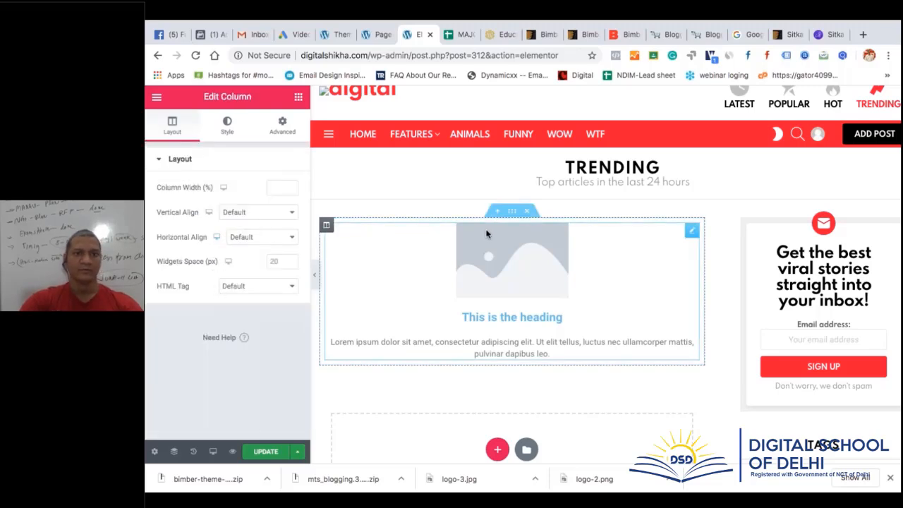
pyautogui.click(488, 256)
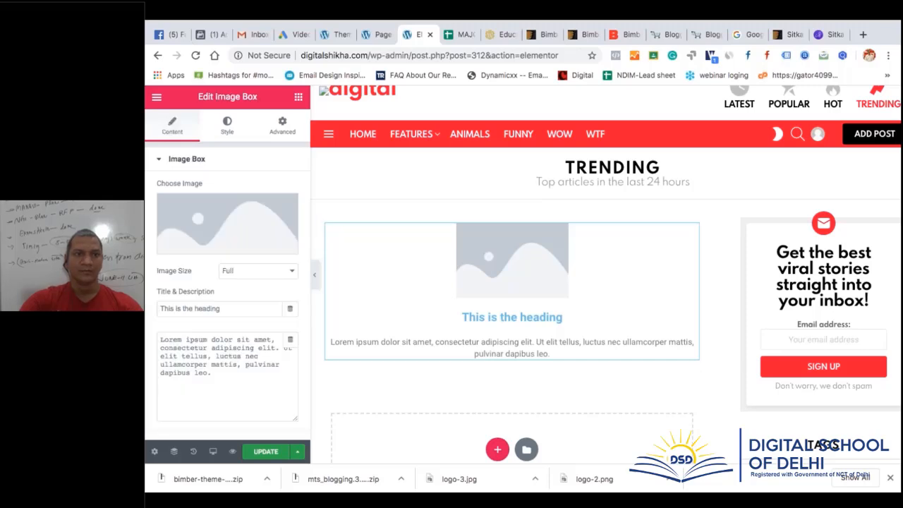
pyautogui.click(162, 161)
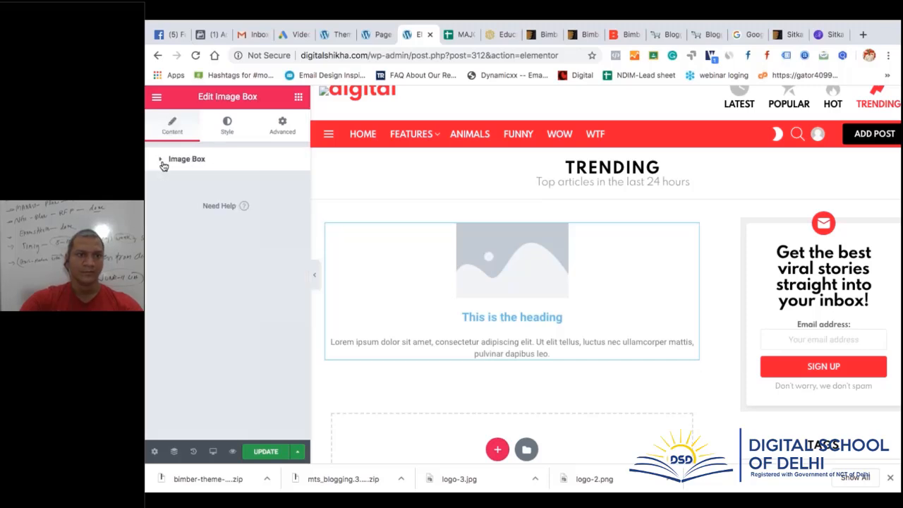
pyautogui.click(162, 162)
pyautogui.click(234, 247)
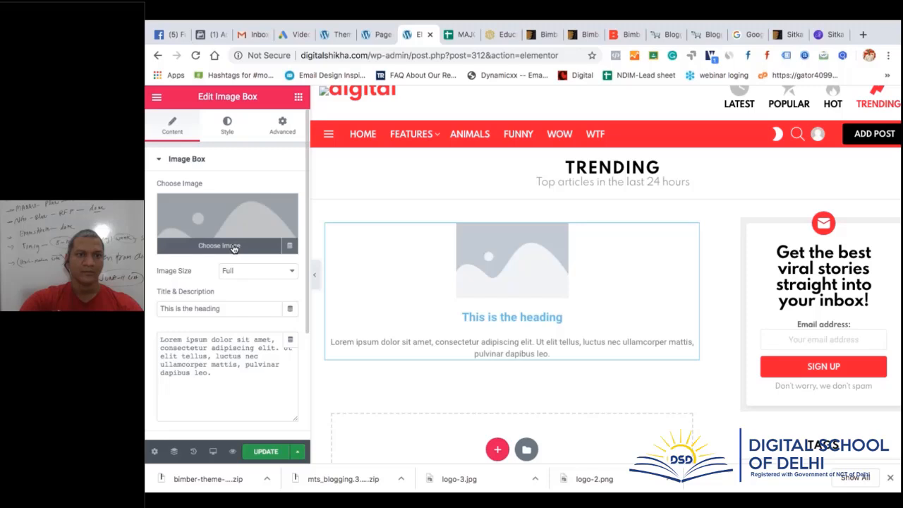
# Upload 'Animated Logo 500x500 px.gif' from Downloads into the Media Library
pyautogui.click(254, 142)
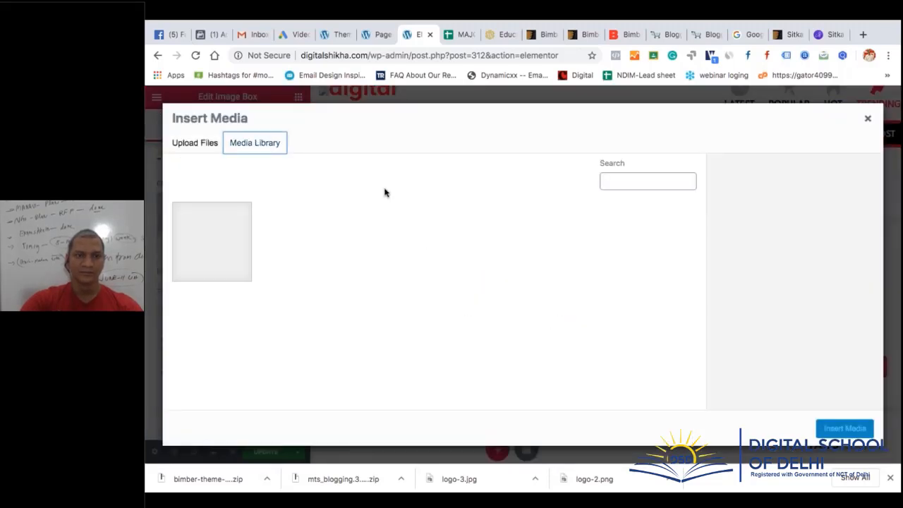
pyautogui.click(207, 145)
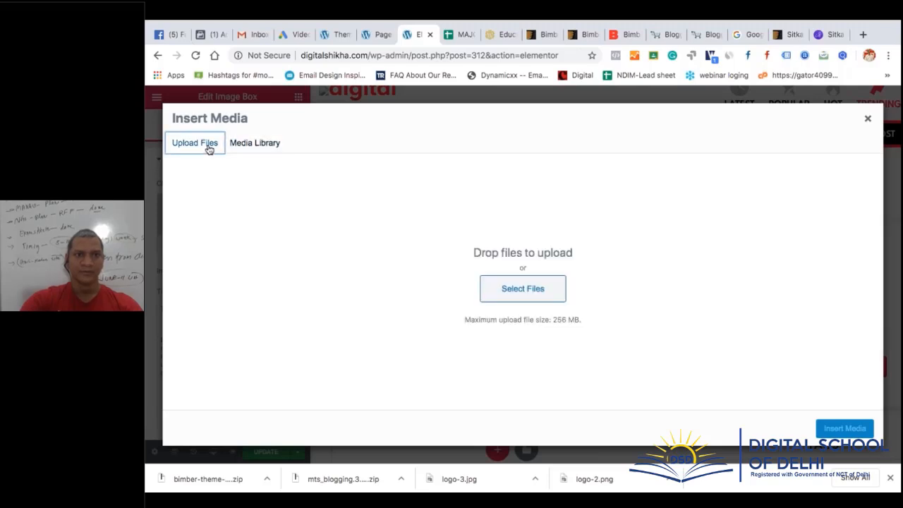
pyautogui.click(243, 148)
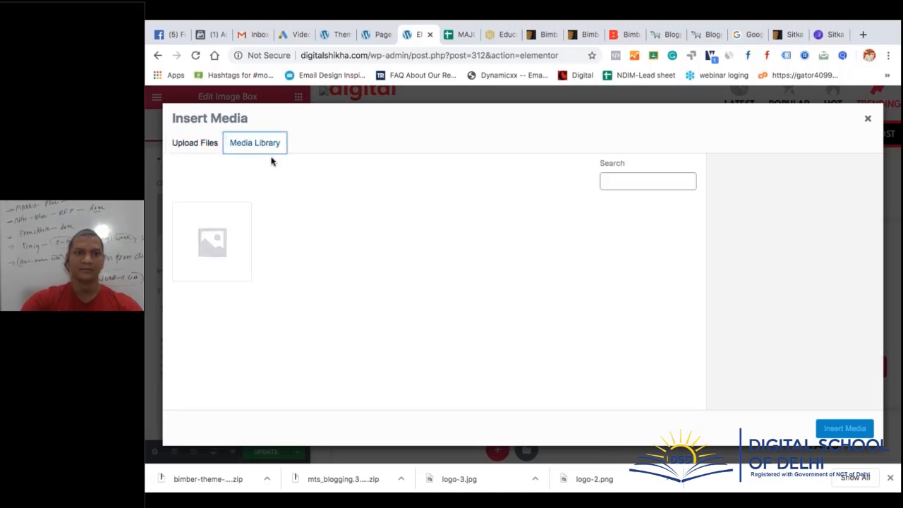
pyautogui.click(205, 145)
pyautogui.click(526, 301)
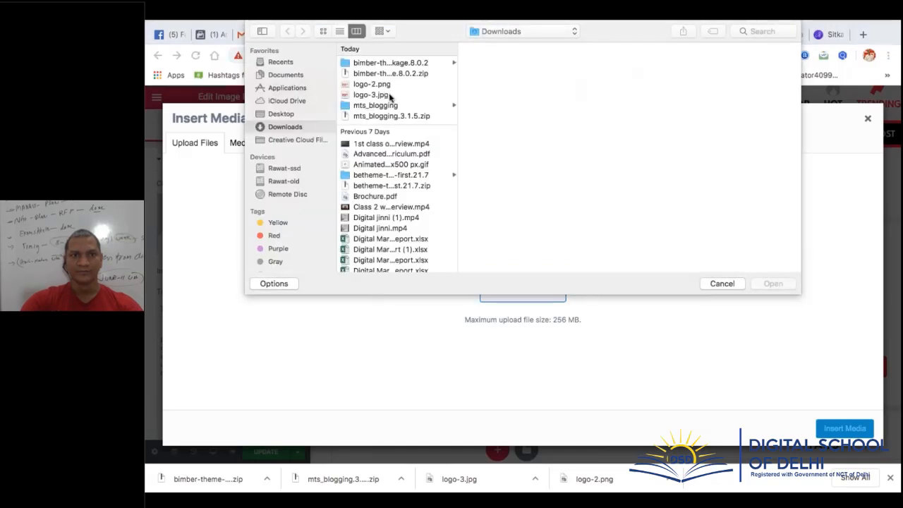
pyautogui.click(374, 94)
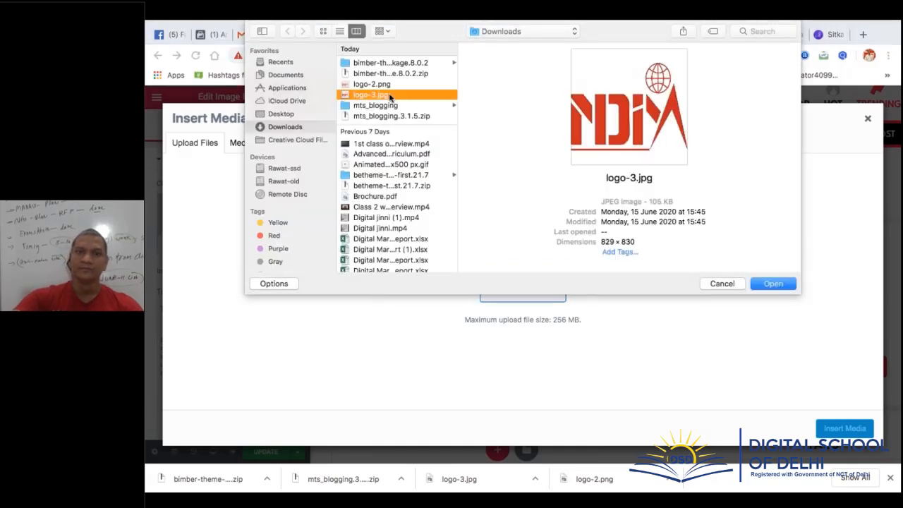
pyautogui.press('Up')
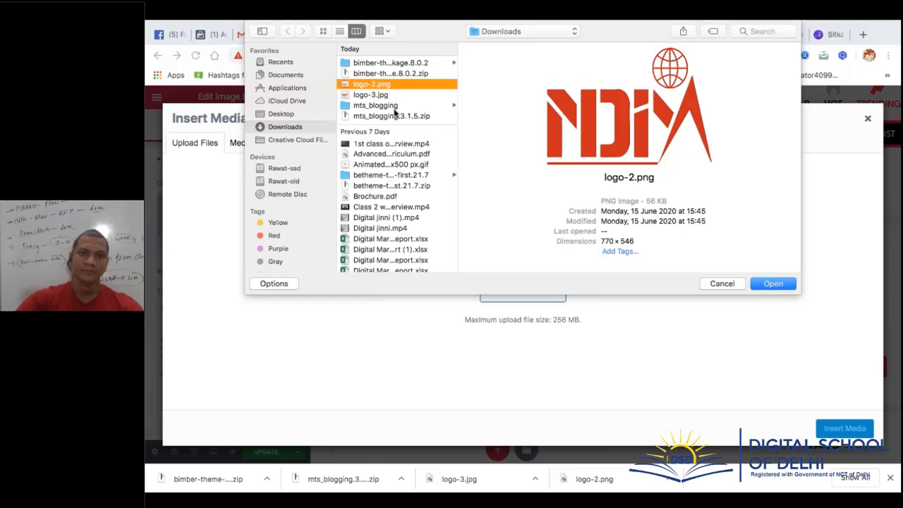
pyautogui.click(399, 165)
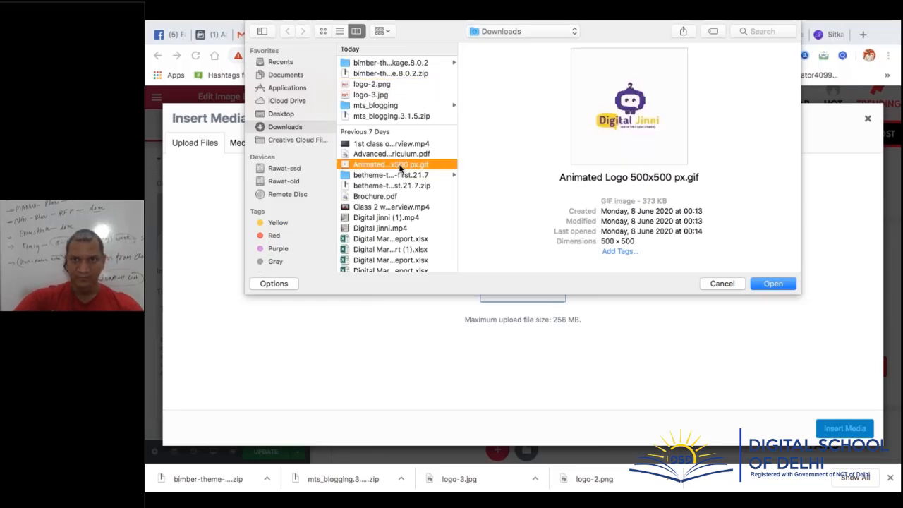
pyautogui.click(773, 283)
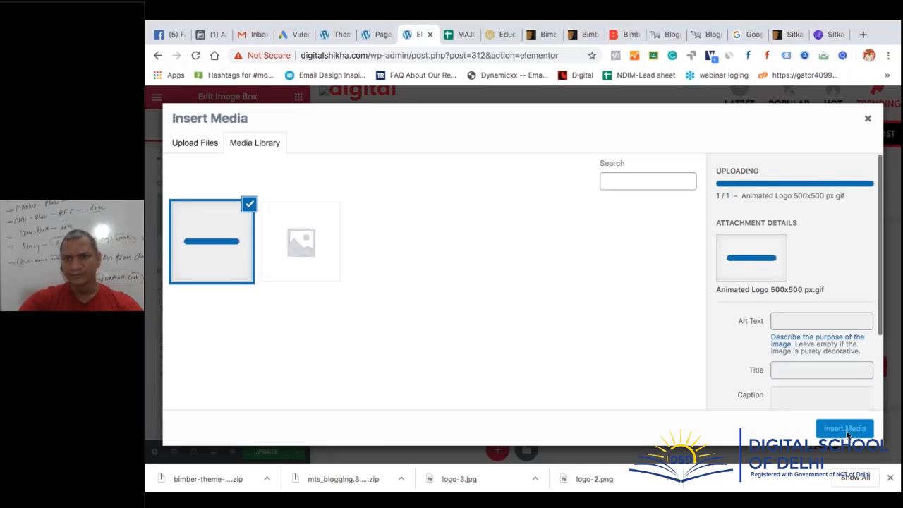
# Insert the uploaded logo into the Image Box, keeping image size at Full
pyautogui.click(846, 430)
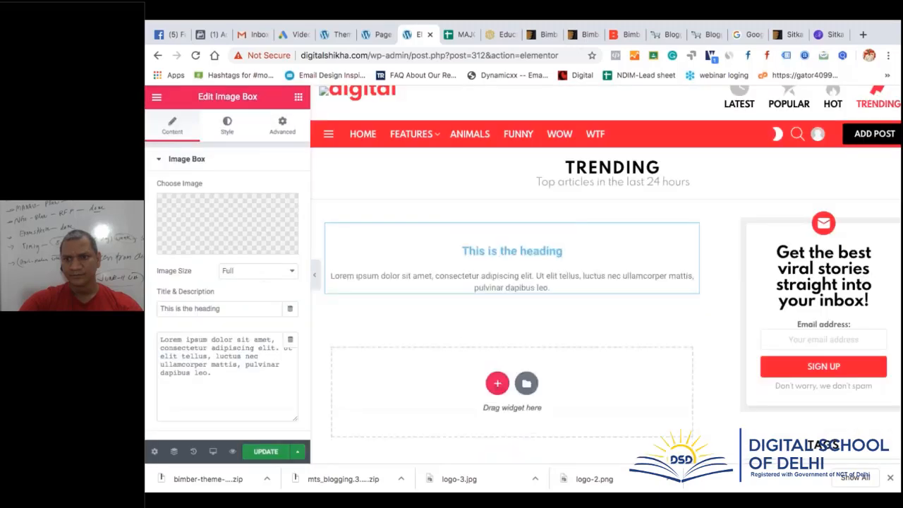
pyautogui.doubleClick(492, 354)
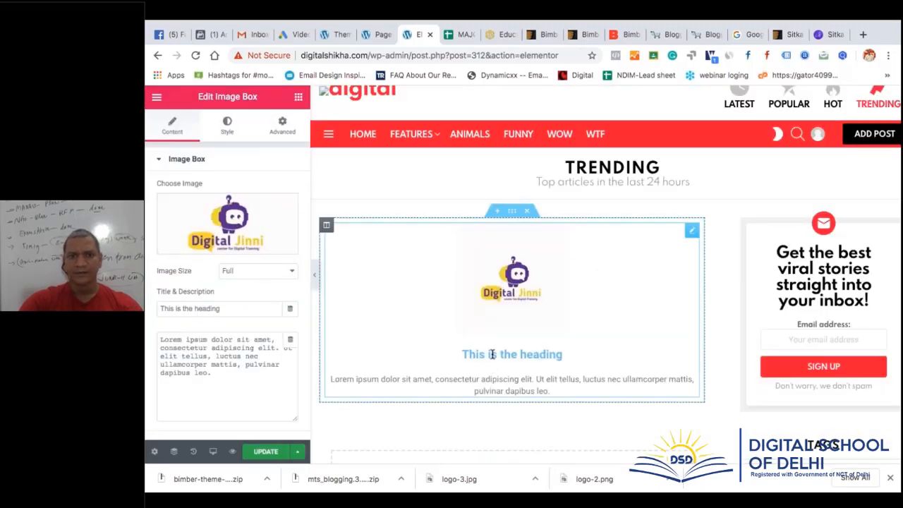
pyautogui.tripleClick(492, 355)
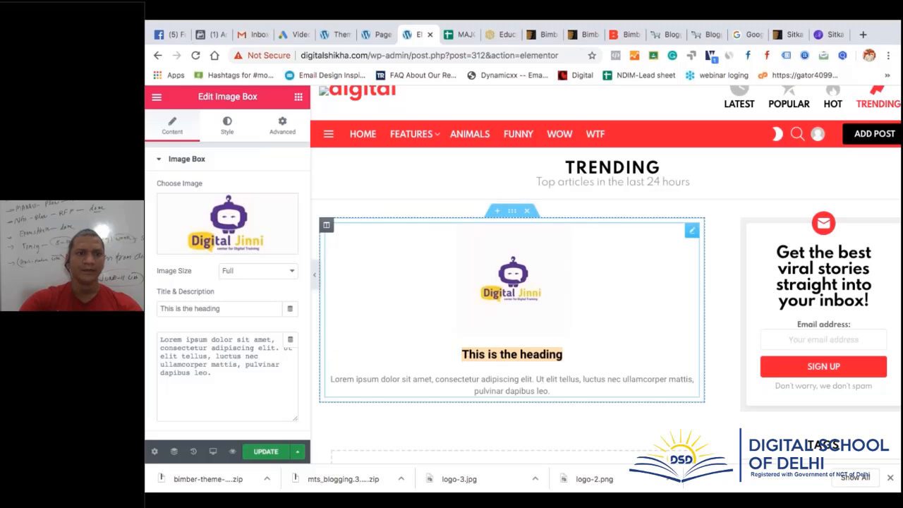
pyautogui.click(258, 271)
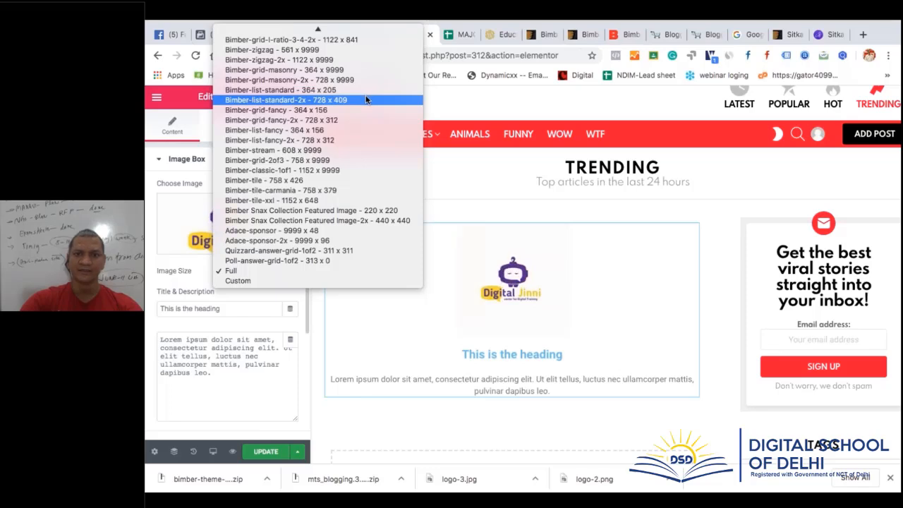
pyautogui.click(250, 308)
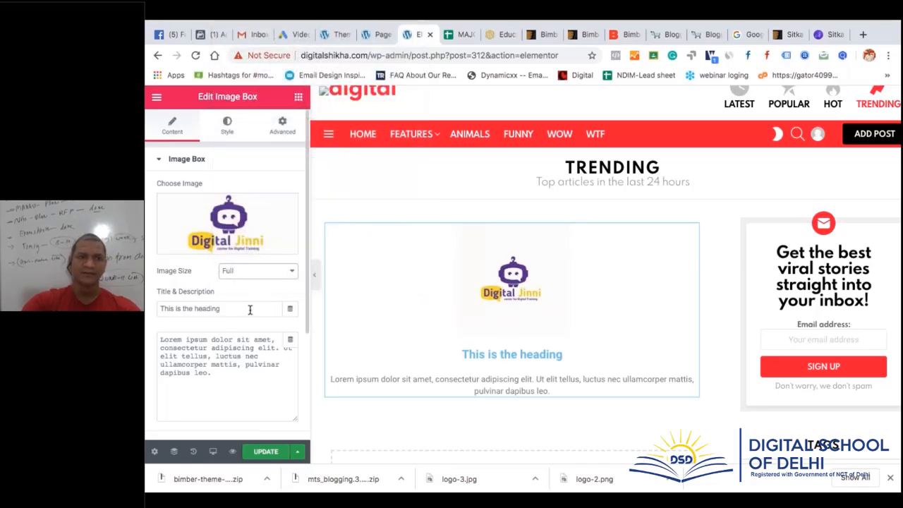
# Change the Image Box heading to 'this is for testing only'
pyautogui.tripleClick(250, 309)
pyautogui.write('this')
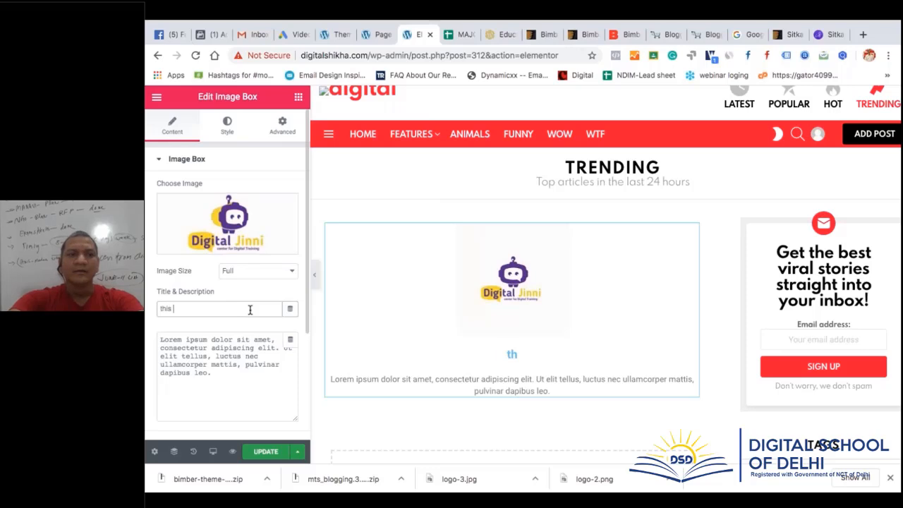
pyautogui.write(' is fir')
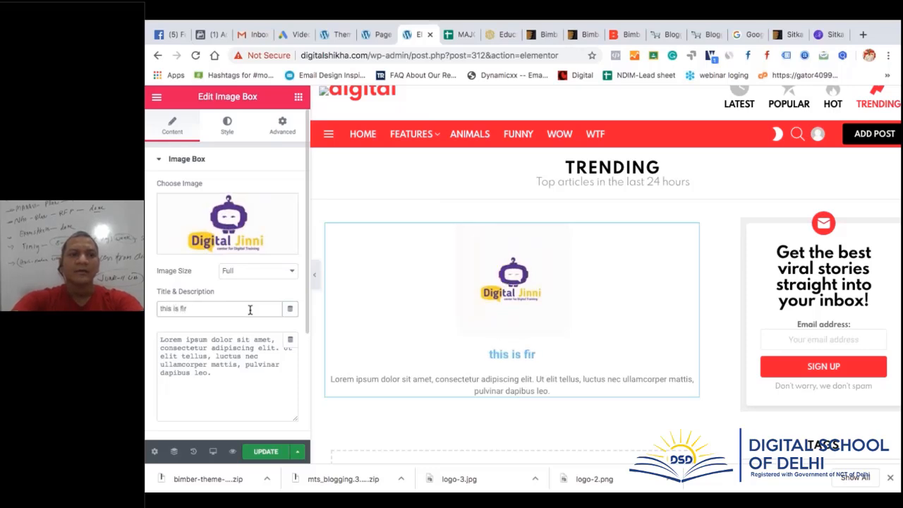
pyautogui.press('BackSpace')
pyautogui.press('BackSpace')
pyautogui.write('or testin')
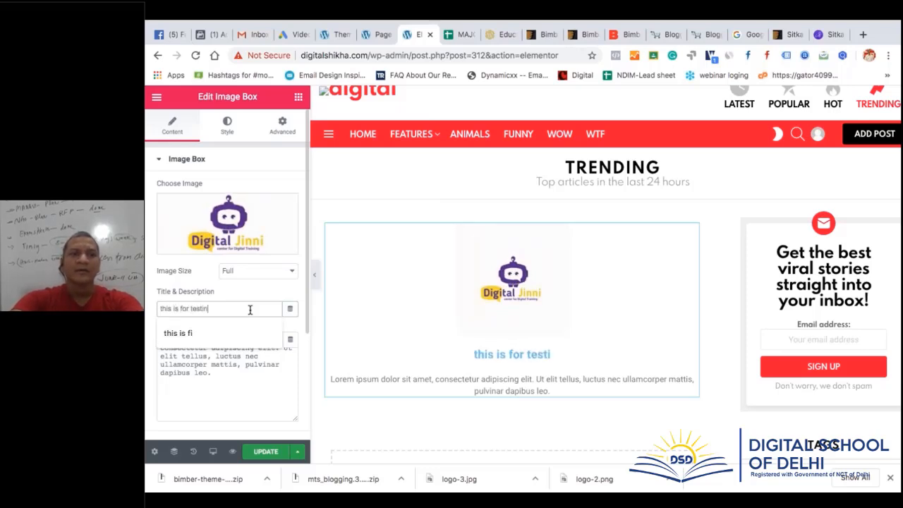
pyautogui.write('g ibk')
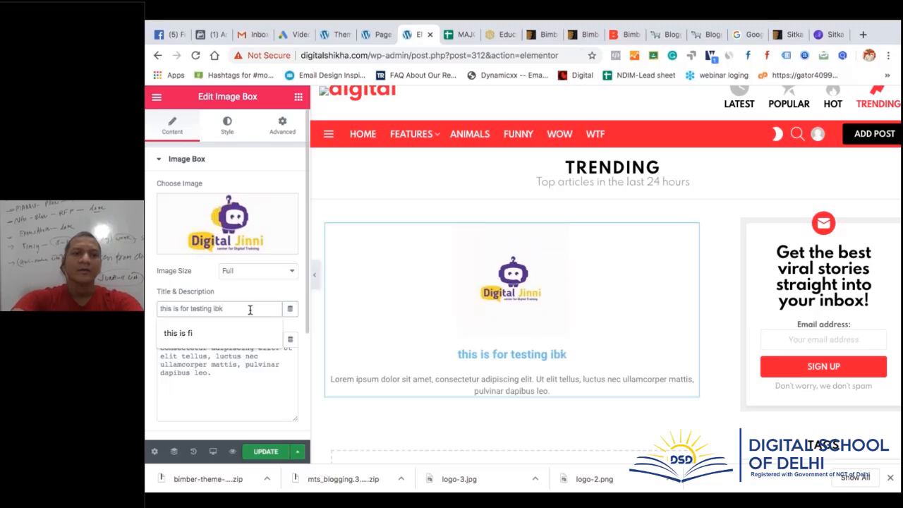
pyautogui.press('BackSpace')
pyautogui.press('BackSpace')
pyautogui.press('BackSpace')
pyautogui.write('only')
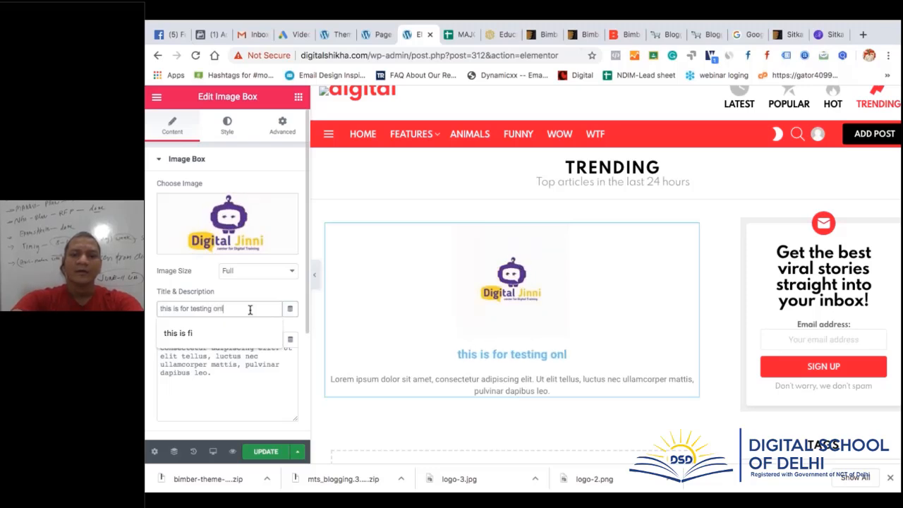
# Replace the description with 'this is for testing only again', pasted repeatedly
pyautogui.click(212, 377)
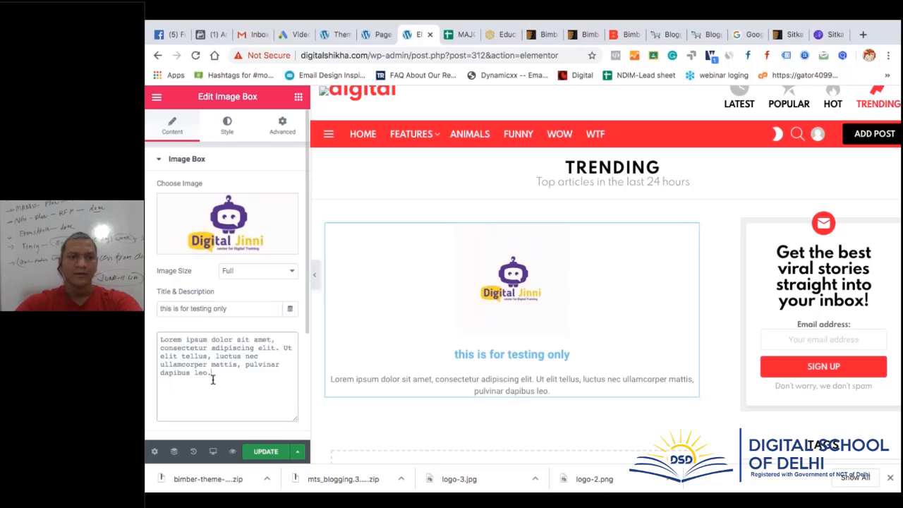
pyautogui.hotkey('ctrl', 'a')
pyautogui.write('thi')
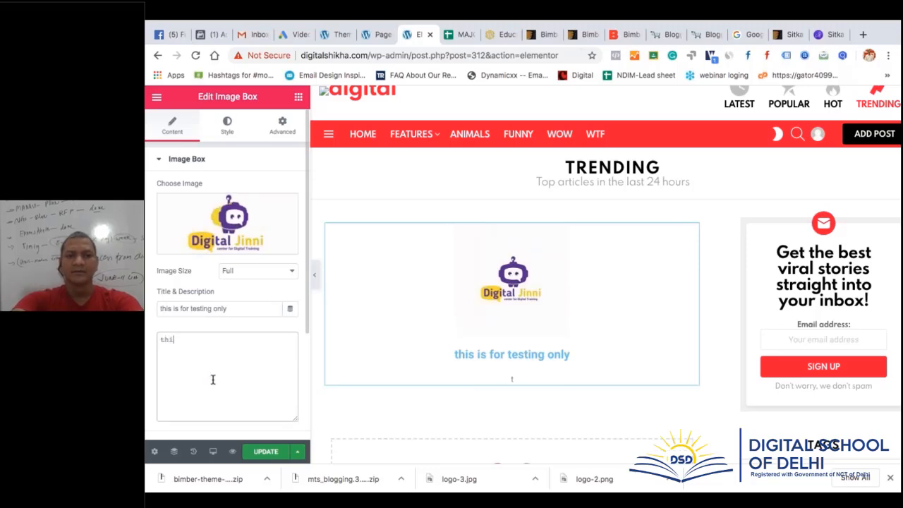
pyautogui.write('s is for test')
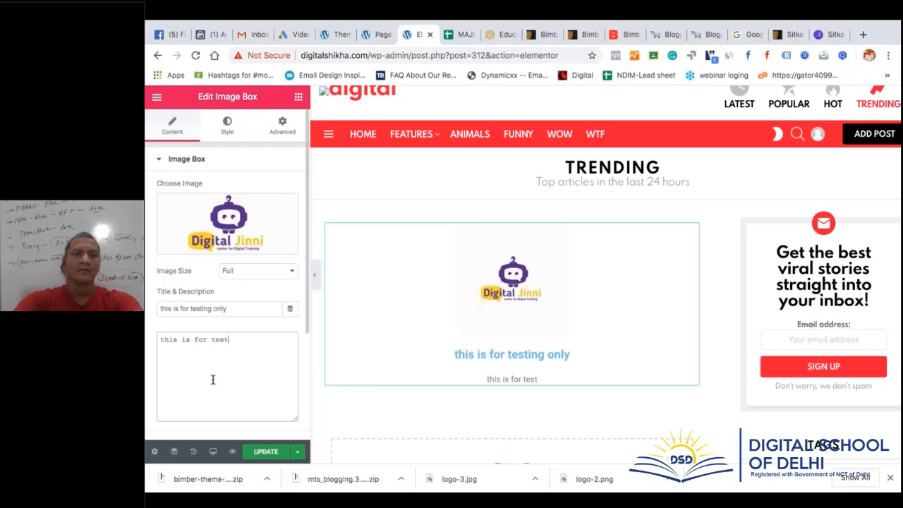
pyautogui.write('ing only')
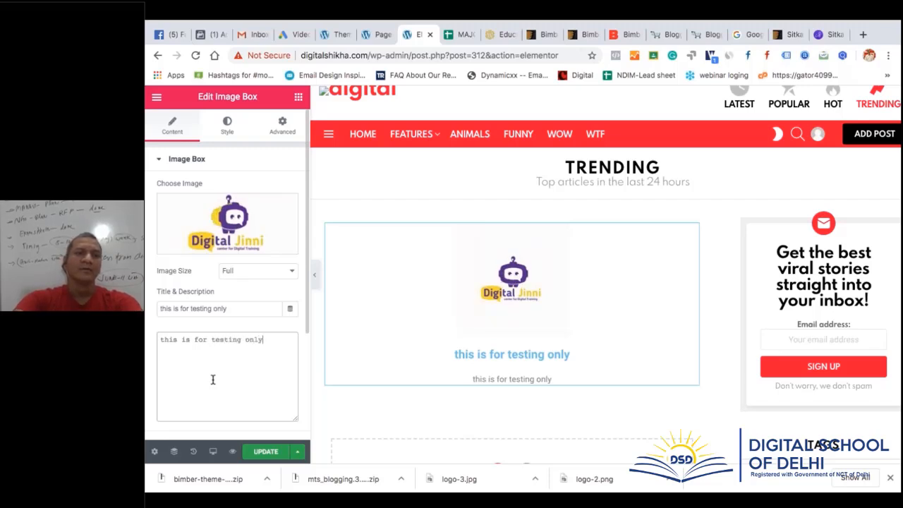
pyautogui.write(' again')
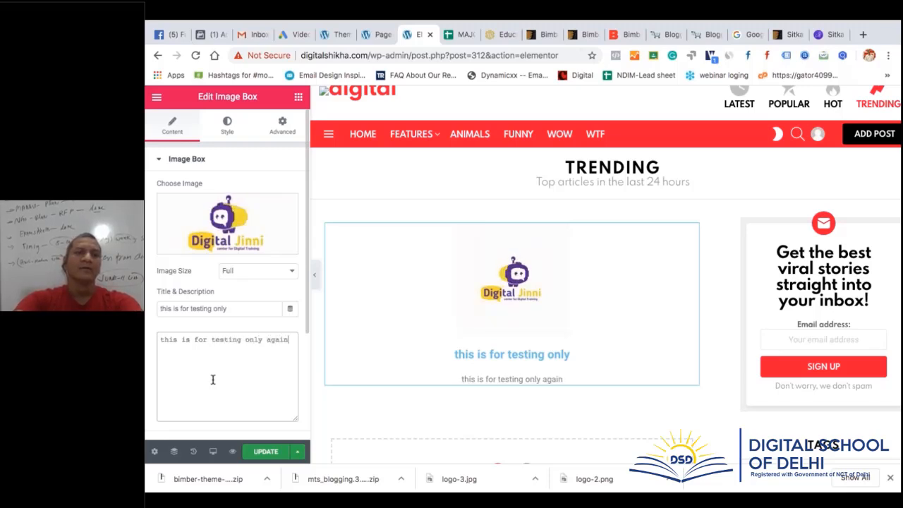
pyautogui.tripleClick(281, 341)
pyautogui.press('Right')
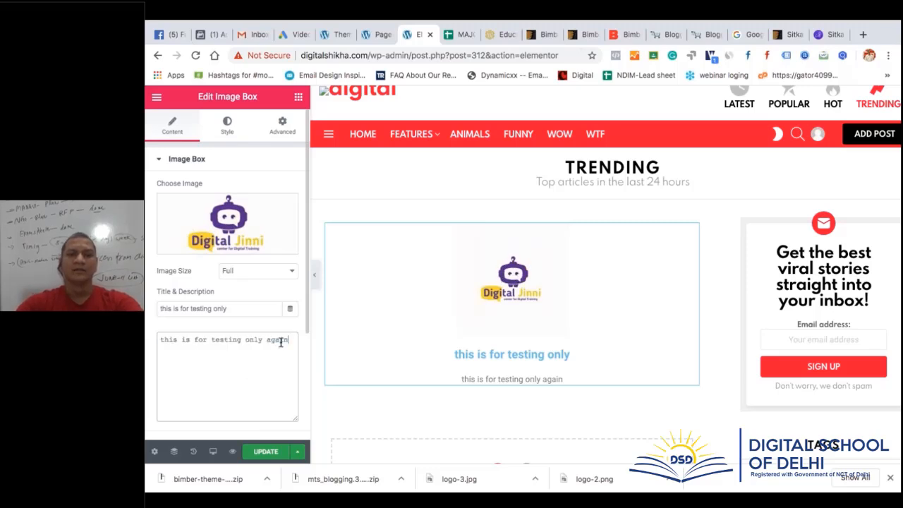
pyautogui.hotkey('ctrl', 'v')
pyautogui.hotkey('ctrl', 'v')
pyautogui.hotkey('ctrl', 'v')
pyautogui.hotkey('ctrl', 'v')
pyautogui.hotkey('ctrl', 'v')
pyautogui.hotkey('ctrl', 'v')
pyautogui.hotkey('ctrl', 'v')
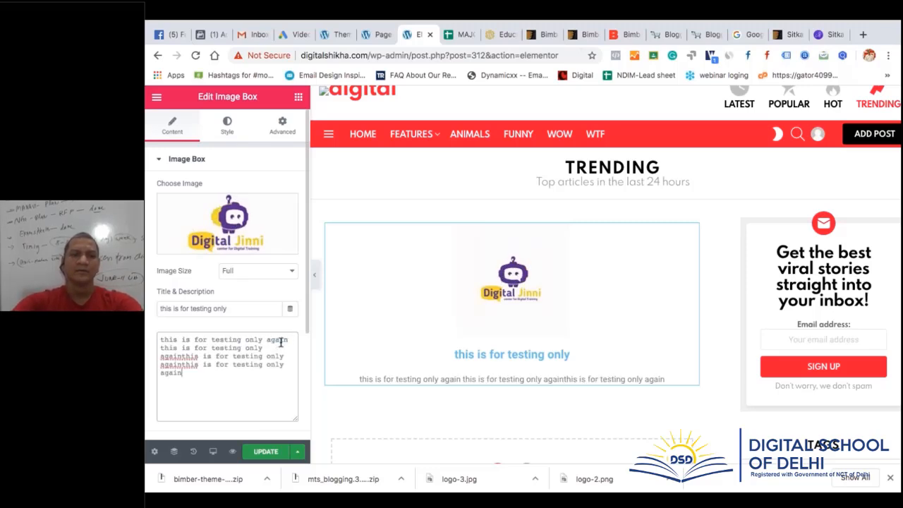
pyautogui.hotkey('ctrl', 'v')
pyautogui.hotkey('ctrl', 'v')
pyautogui.hotkey('ctrl', 'v')
pyautogui.hotkey('ctrl', 'v')
pyautogui.hotkey('ctrl', 'v')
pyautogui.hotkey('ctrl', 'v')
pyautogui.hotkey('ctrl', 'v')
pyautogui.hotkey('ctrl', 'v')
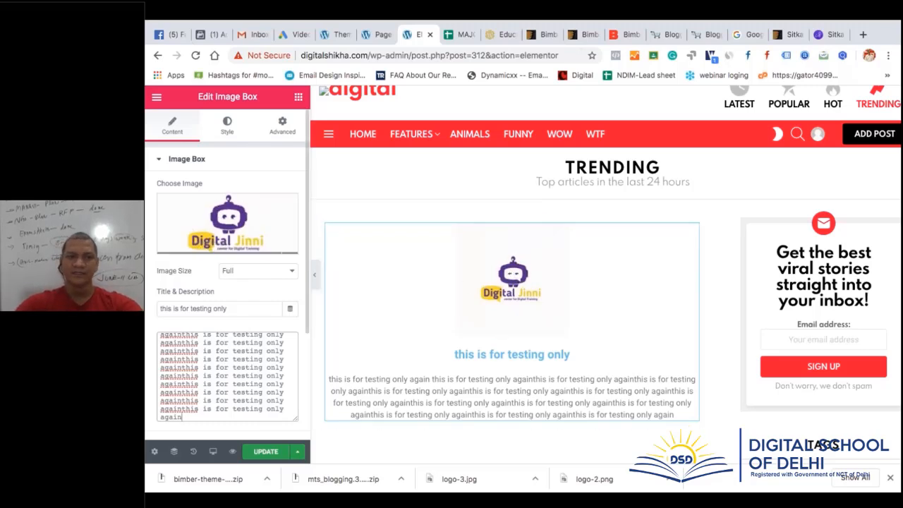
# Keep the image size at Full and save the Trending page with UPDATE
pyautogui.click(257, 271)
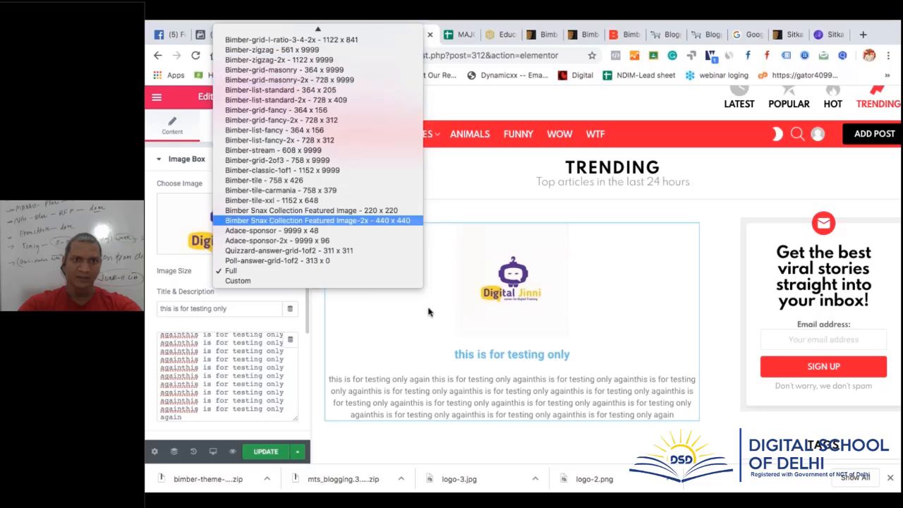
pyautogui.click(455, 318)
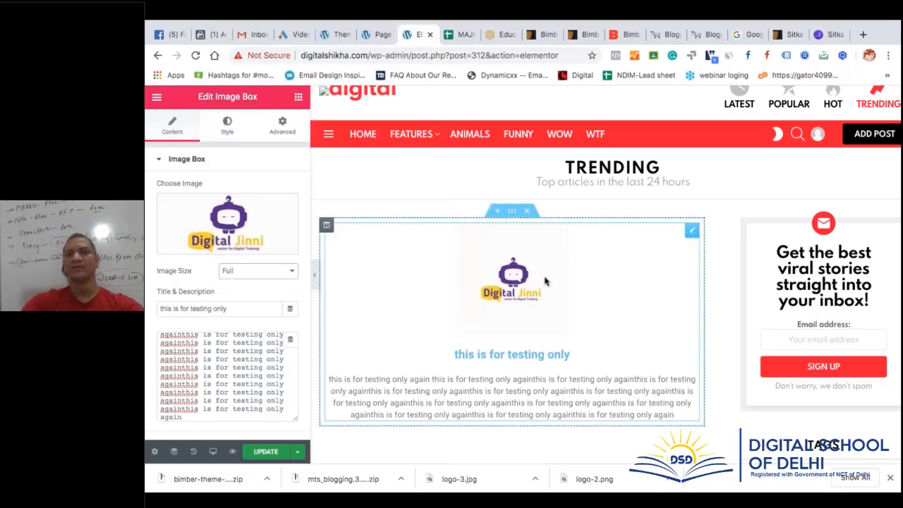
pyautogui.scroll(-3, 559, 319)
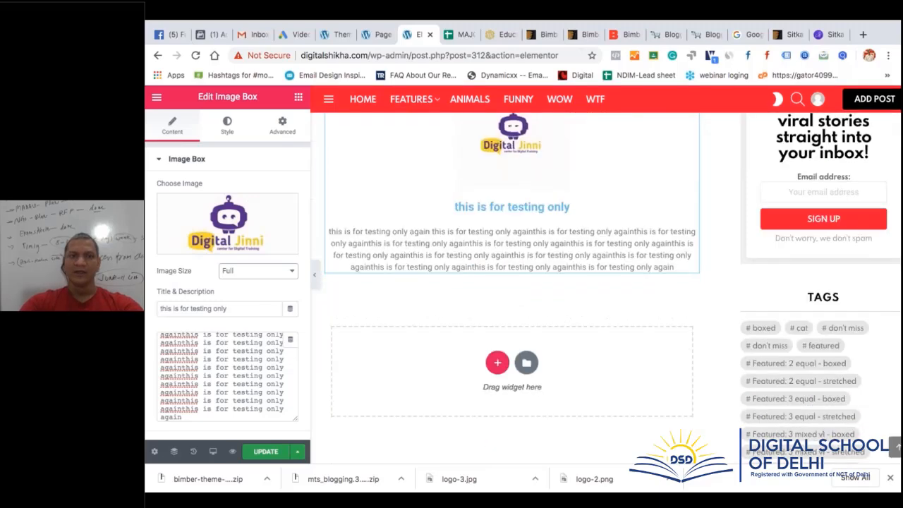
pyautogui.click(275, 449)
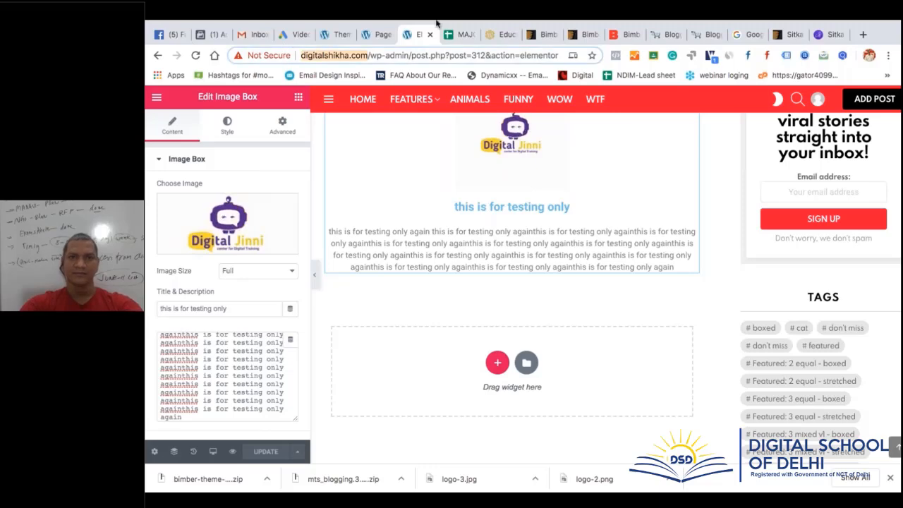
# In the Google Sheets tab, go to digitalshikha.com via the address bar
pyautogui.click(459, 33)
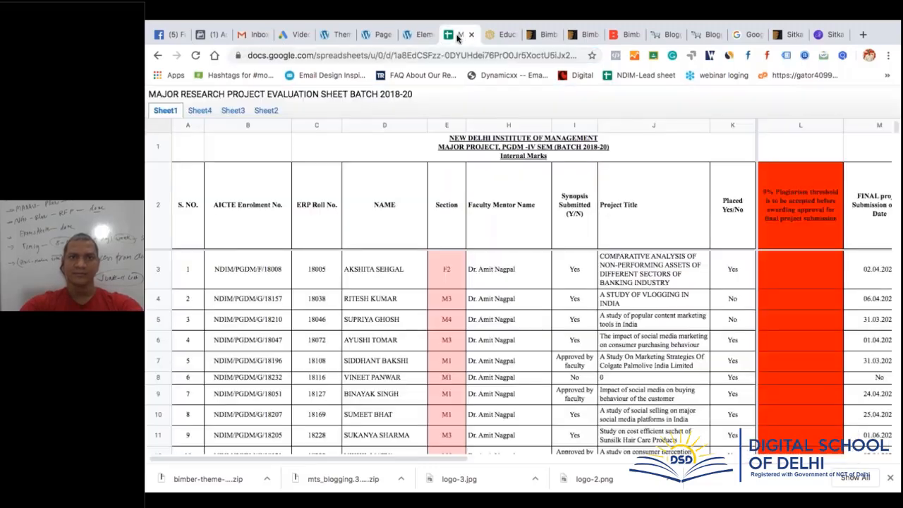
pyautogui.click(395, 55)
pyautogui.write('digitalshikha.com')
pyautogui.press('Return')
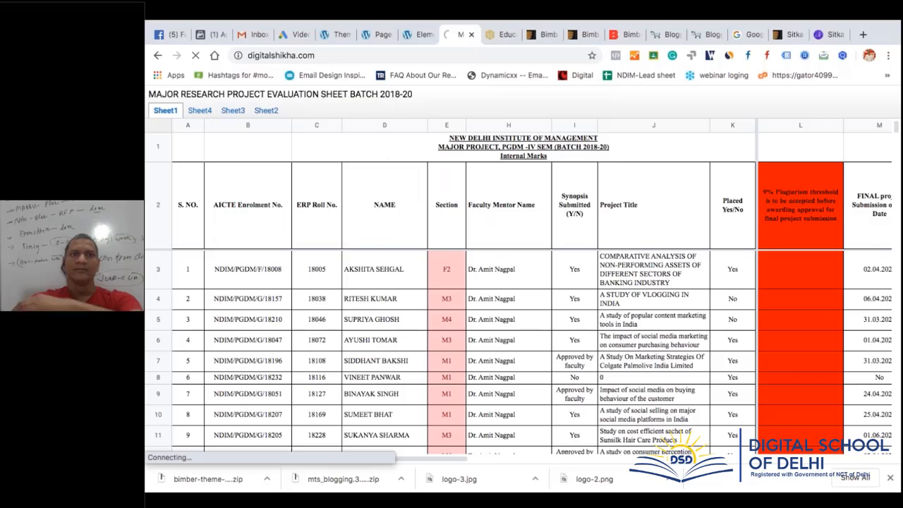
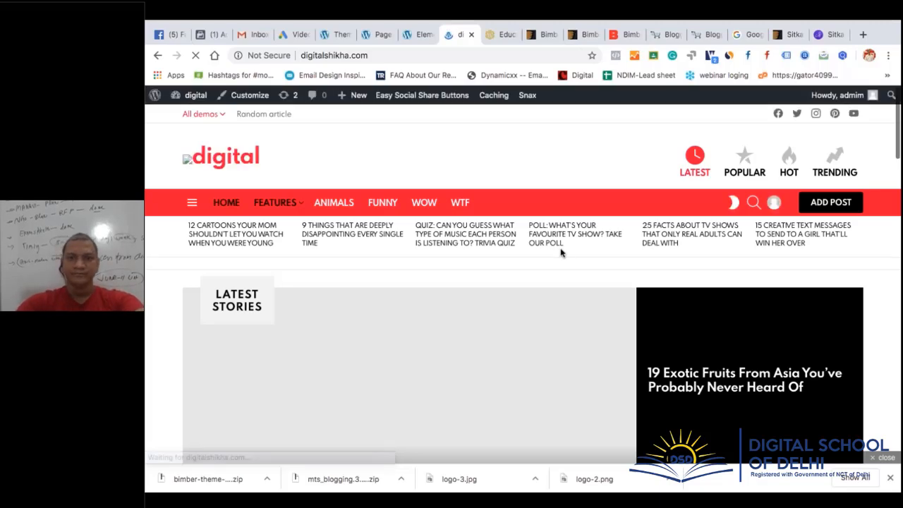
# Back in the Elementor editor, open a preview of the Trending page in a new tab
pyautogui.scroll(-5, 562, 250)
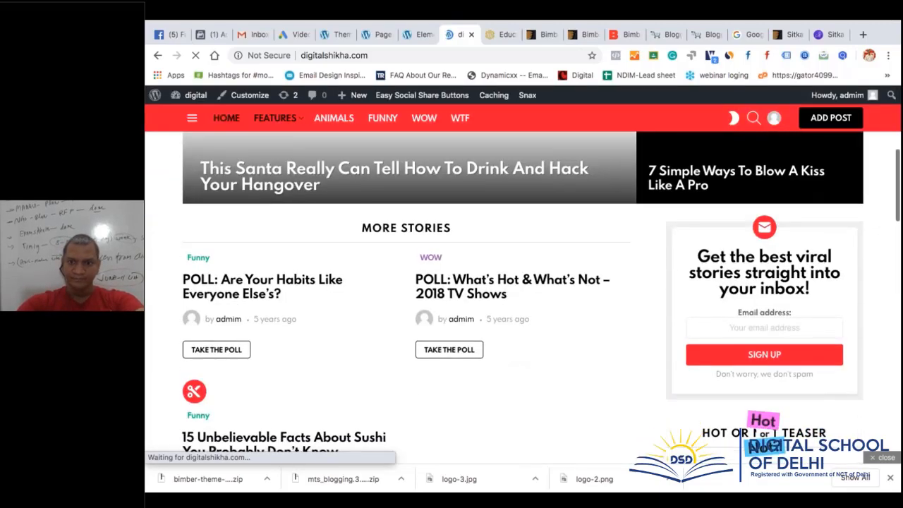
pyautogui.scroll(-5, 518, 365)
pyautogui.scroll(10, 518, 364)
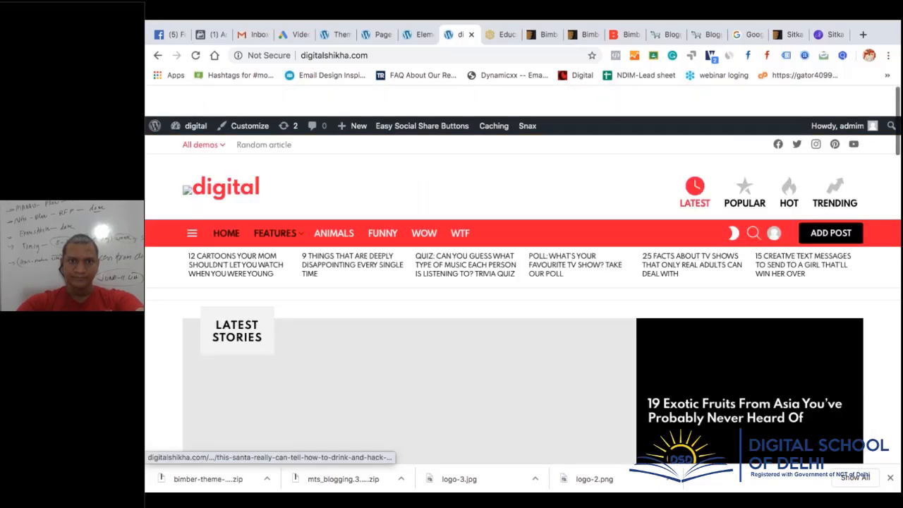
pyautogui.click(421, 34)
pyautogui.scroll(2, 509, 373)
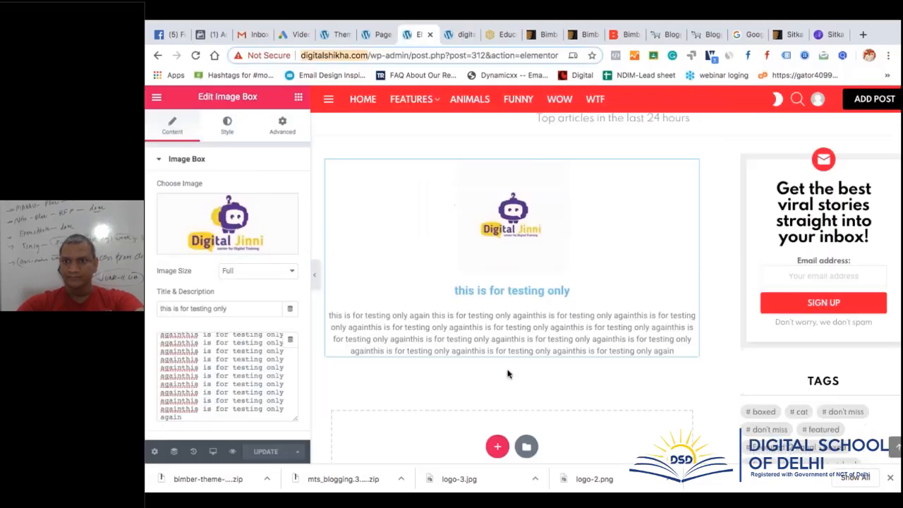
pyautogui.scroll(2, 507, 374)
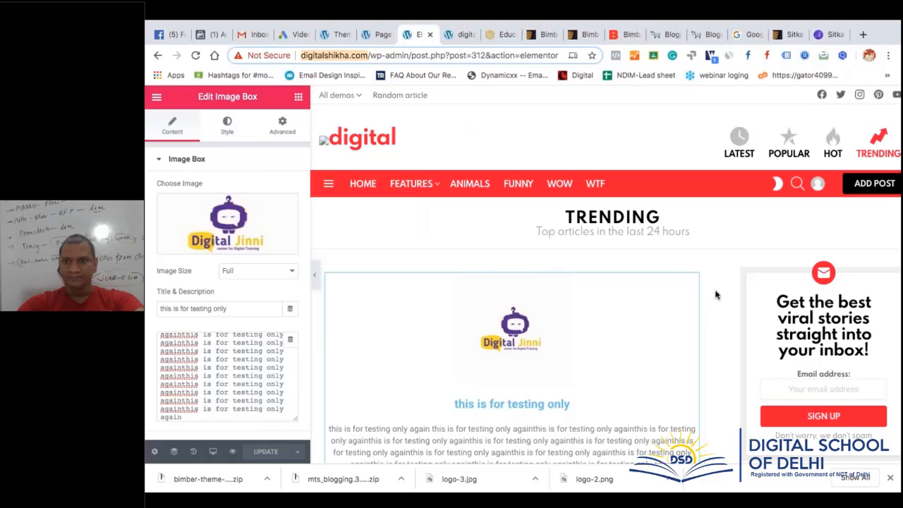
pyautogui.scroll(-1, 715, 295)
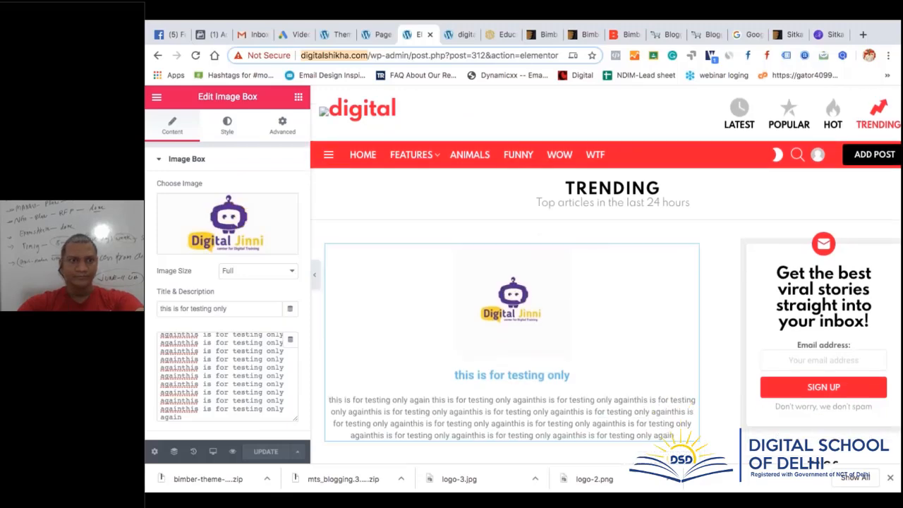
pyautogui.scroll(-10, 644, 260)
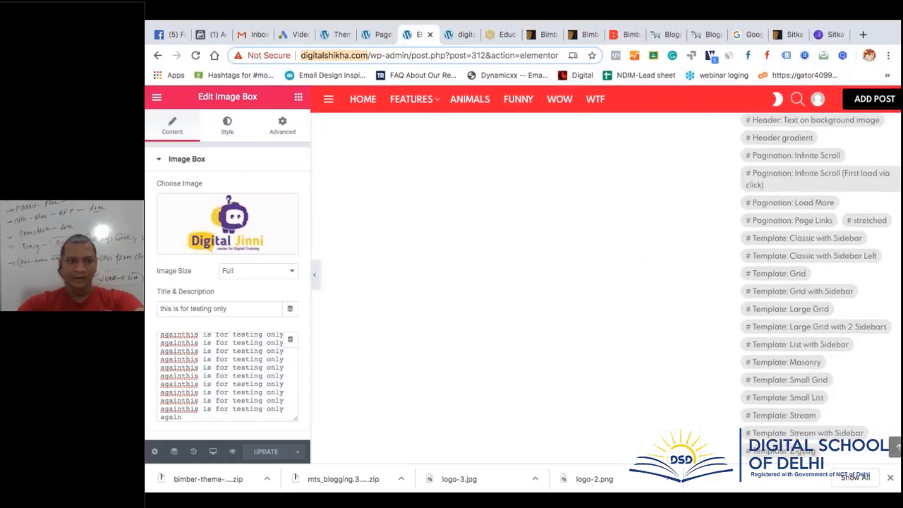
pyautogui.click(232, 451)
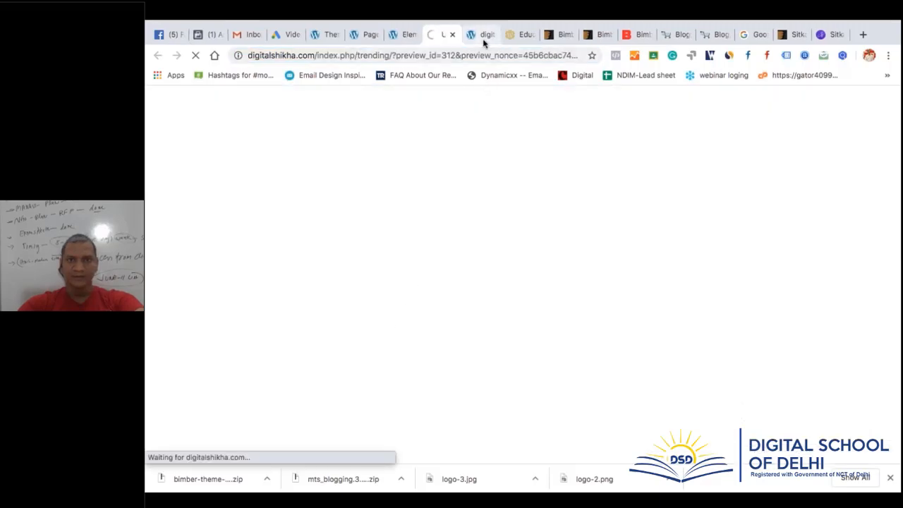
# Close the extra digitalshikha.com homepage tab, check the Trending preview, and return to the editor
pyautogui.click(487, 34)
pyautogui.click(492, 34)
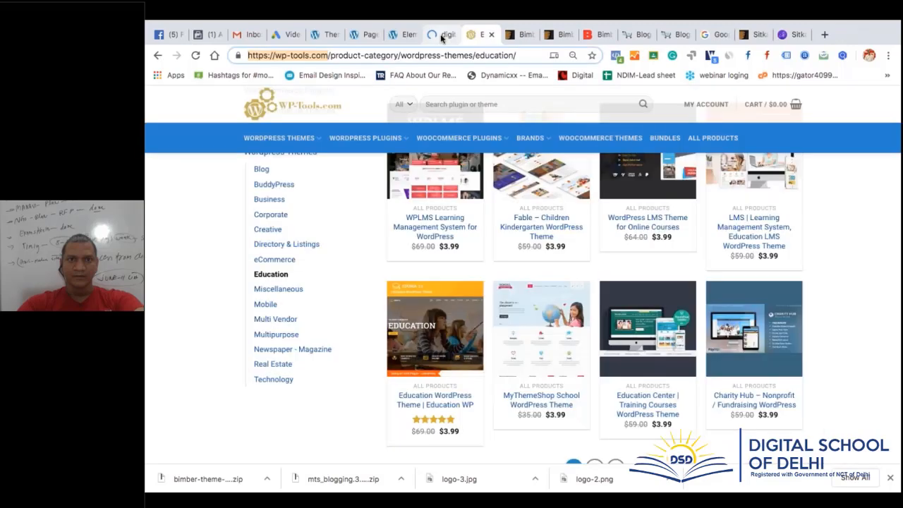
pyautogui.click(455, 35)
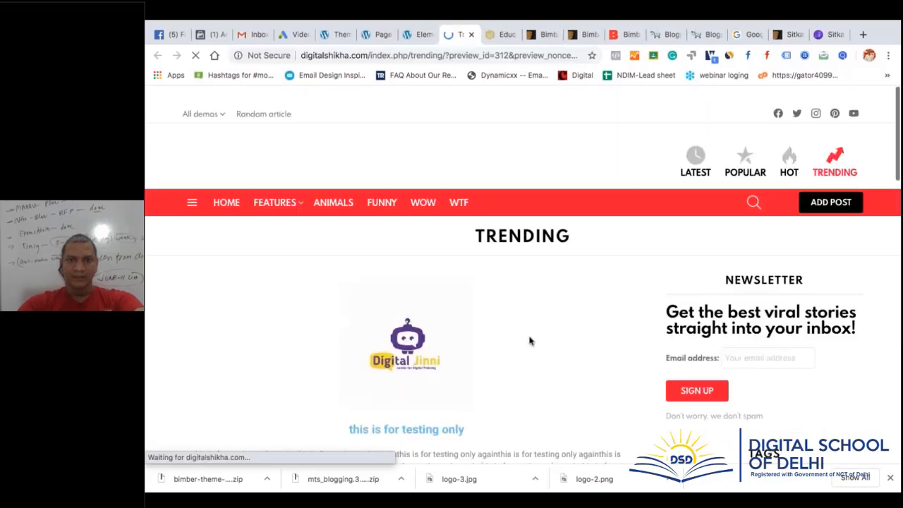
pyautogui.scroll(-5, 544, 323)
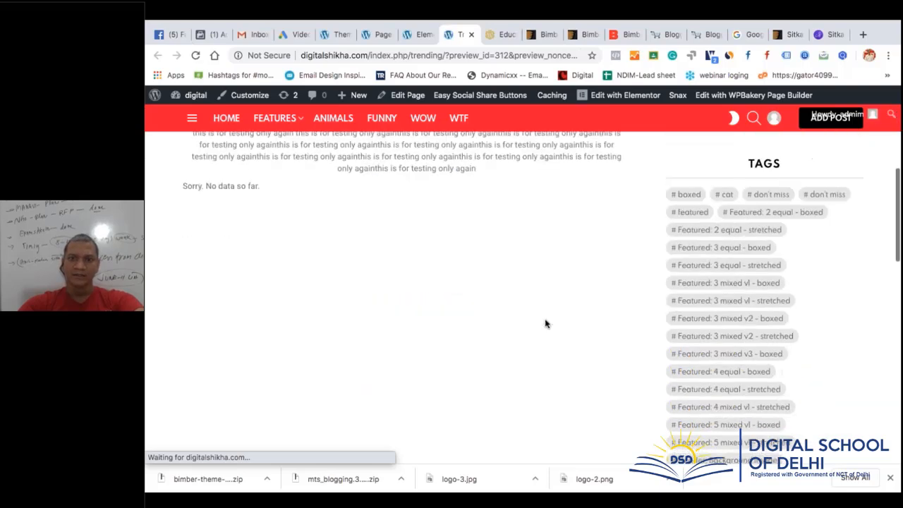
pyautogui.scroll(-8, 544, 323)
pyautogui.click(416, 34)
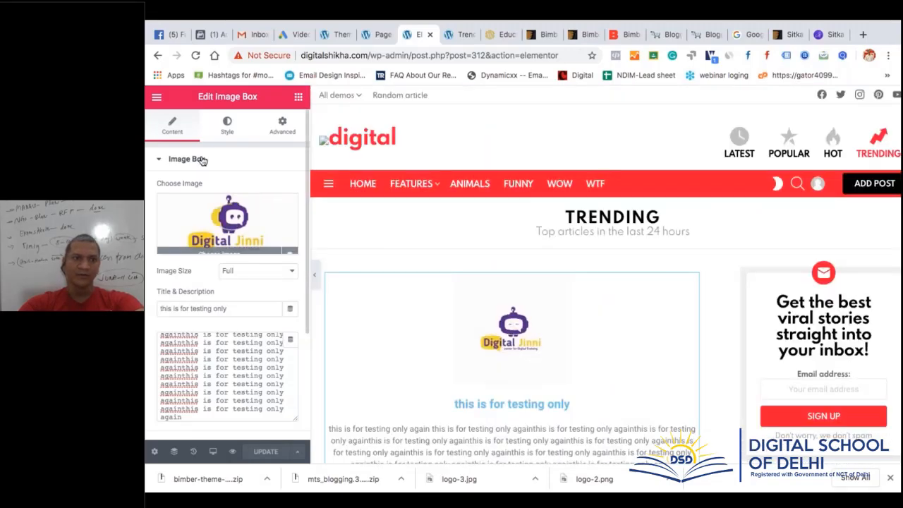
# Collapse the image box settings and switch between its Style and Content tabs
pyautogui.click(161, 160)
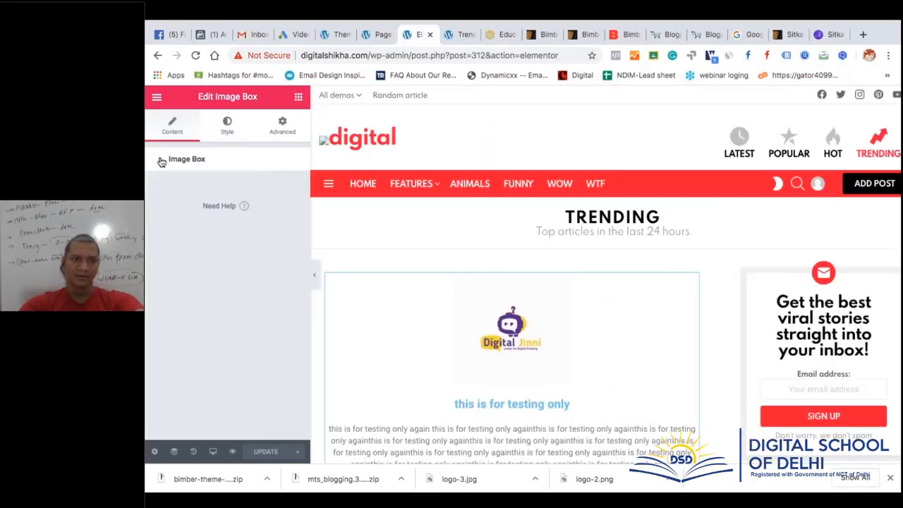
pyautogui.click(230, 126)
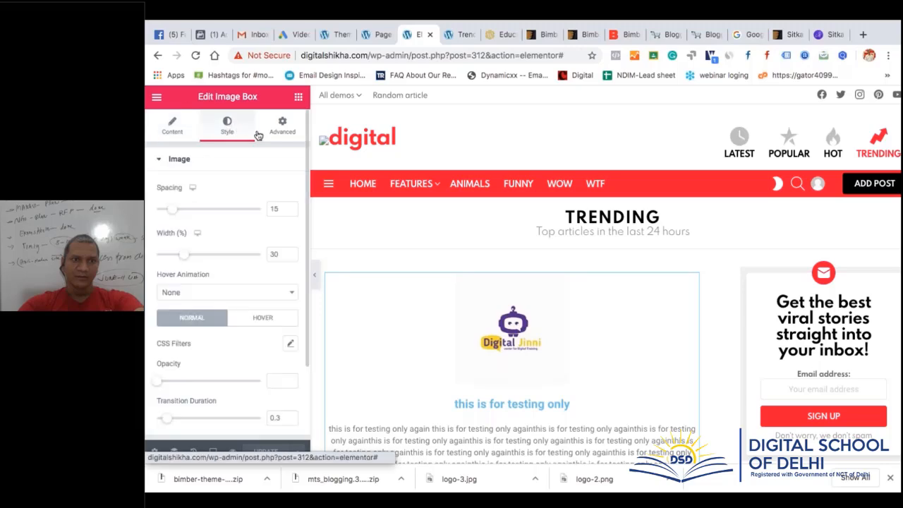
pyautogui.click(160, 130)
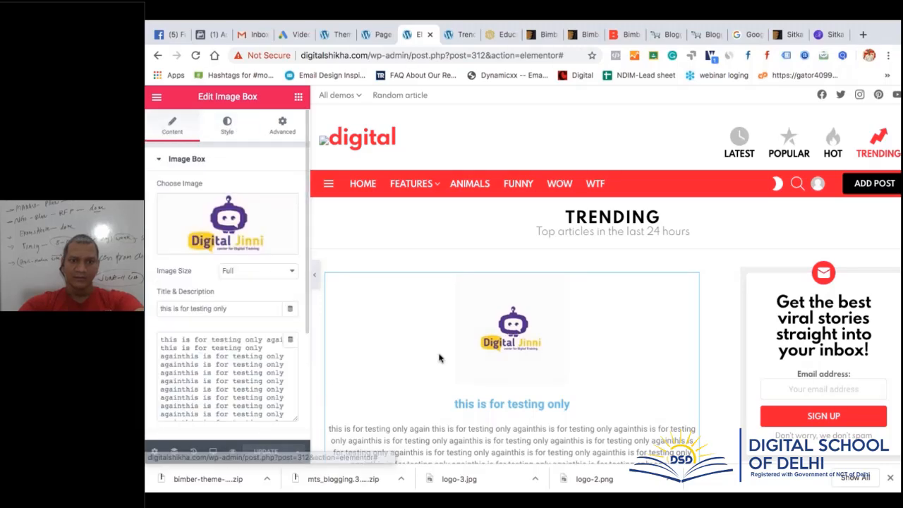
pyautogui.scroll(-1, 438, 359)
pyautogui.scroll(-3, 438, 358)
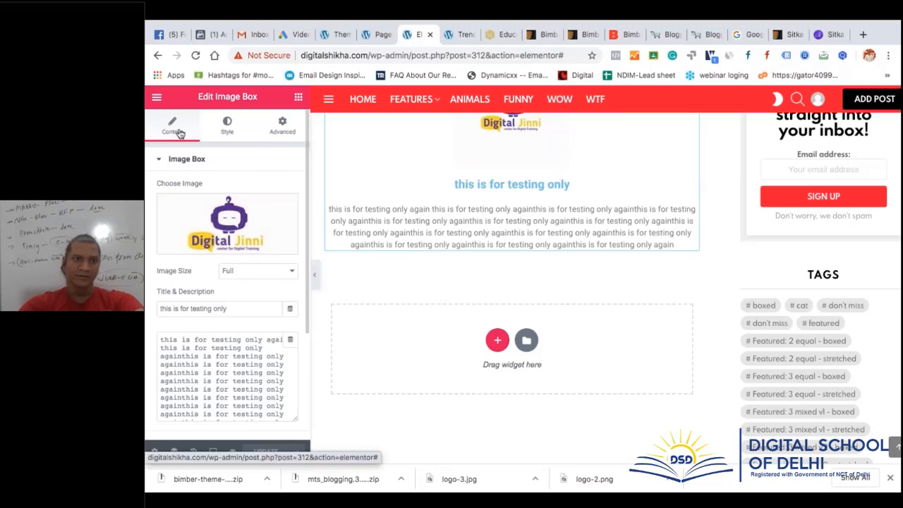
# Check the UPDATE save options, then bring up the Elements widget list
pyautogui.scroll(-4, 254, 282)
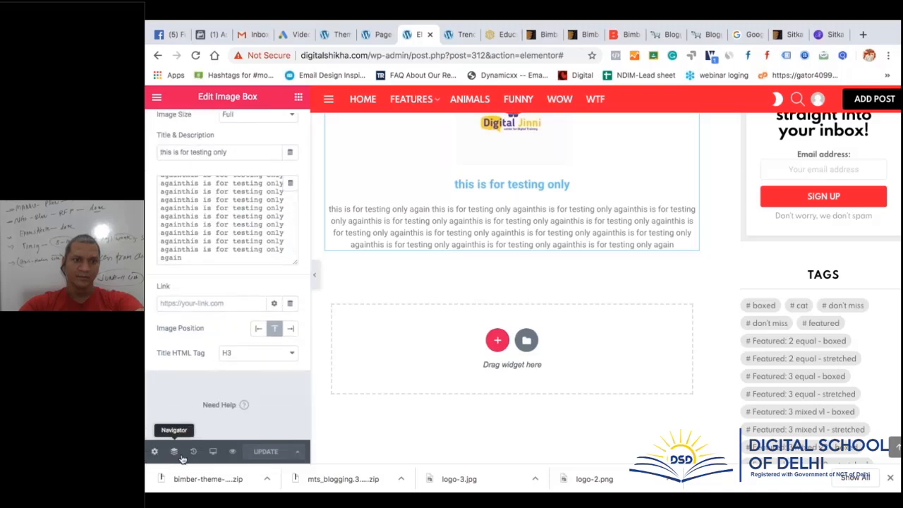
pyautogui.click(297, 451)
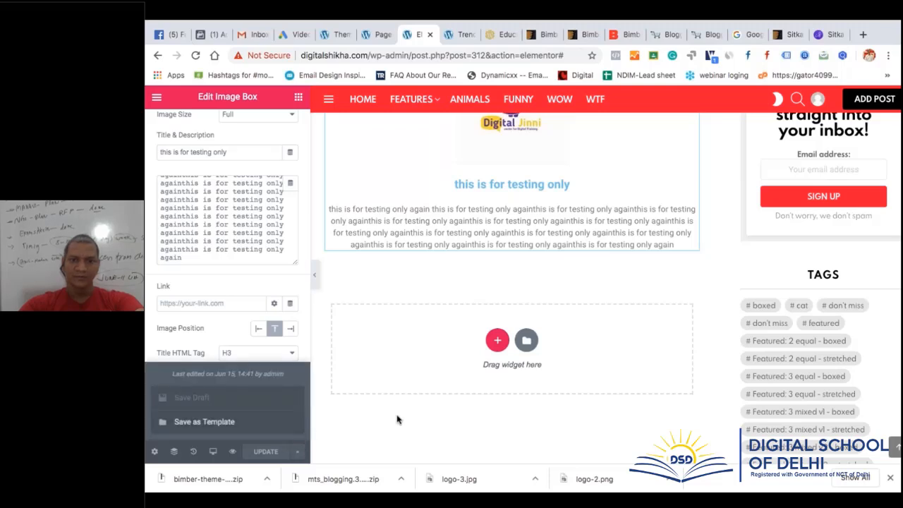
pyautogui.click(490, 336)
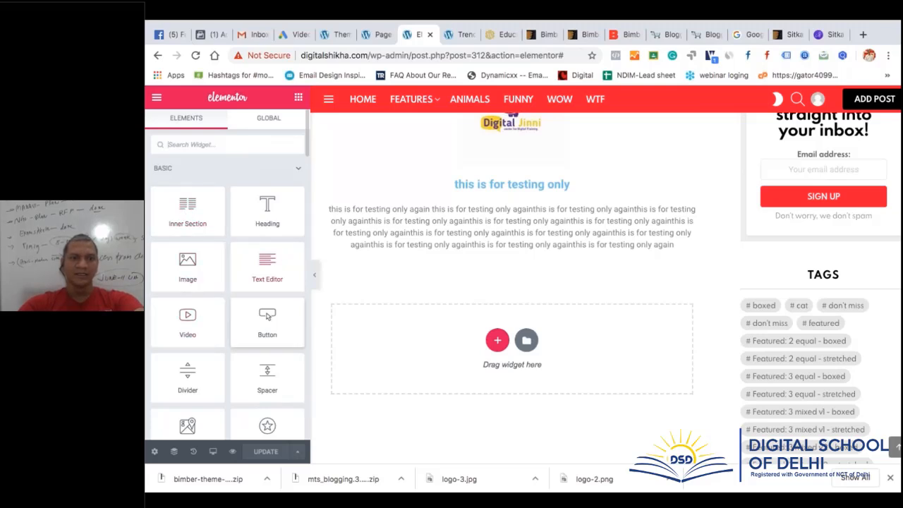
# Add a centred button labelled 'Apply Now' below the image box
pyautogui.scroll(-3, 282, 254)
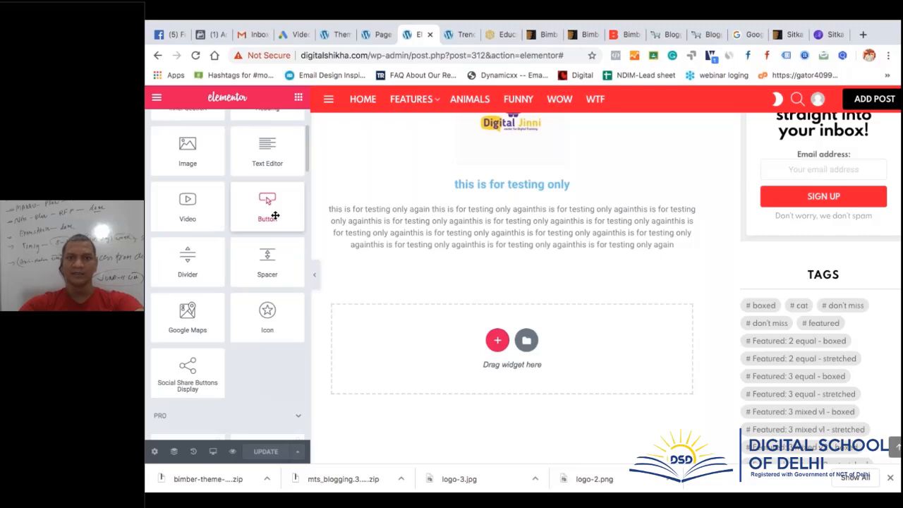
pyautogui.moveTo(275, 215); pyautogui.dragTo(538, 238)
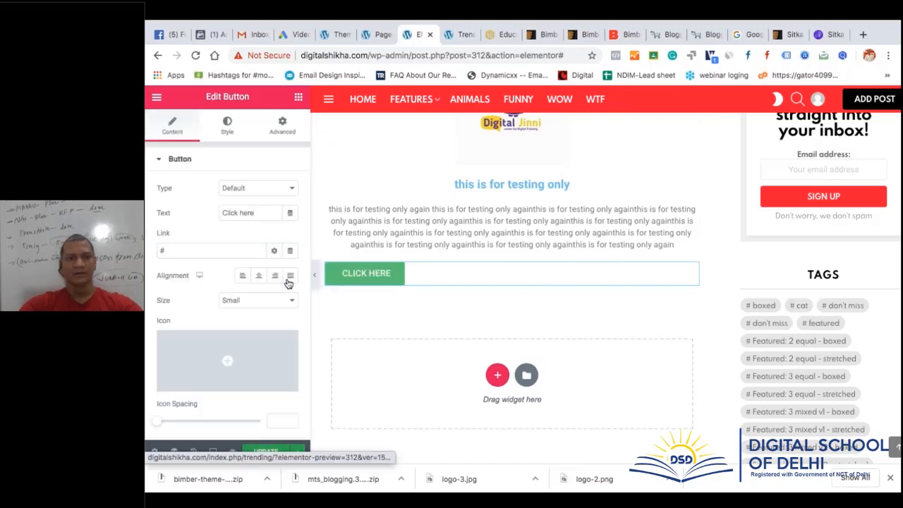
pyautogui.click(259, 275)
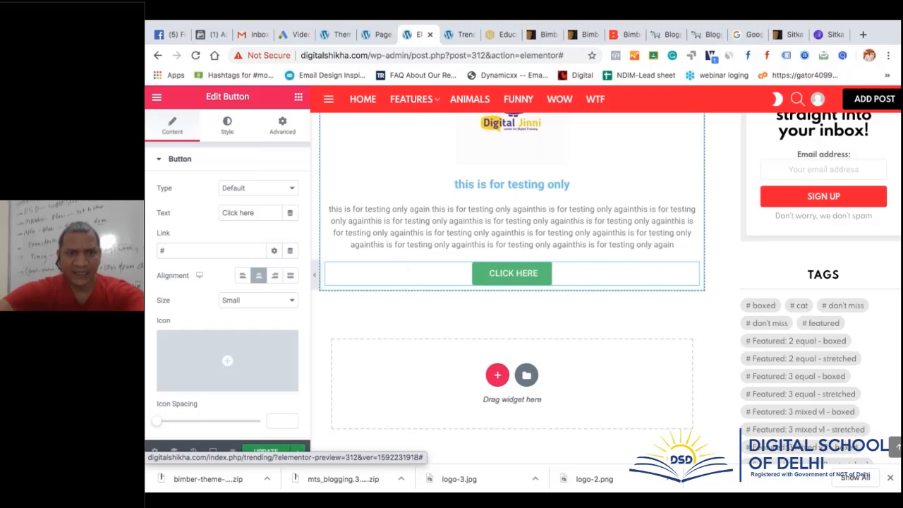
pyautogui.write('a')
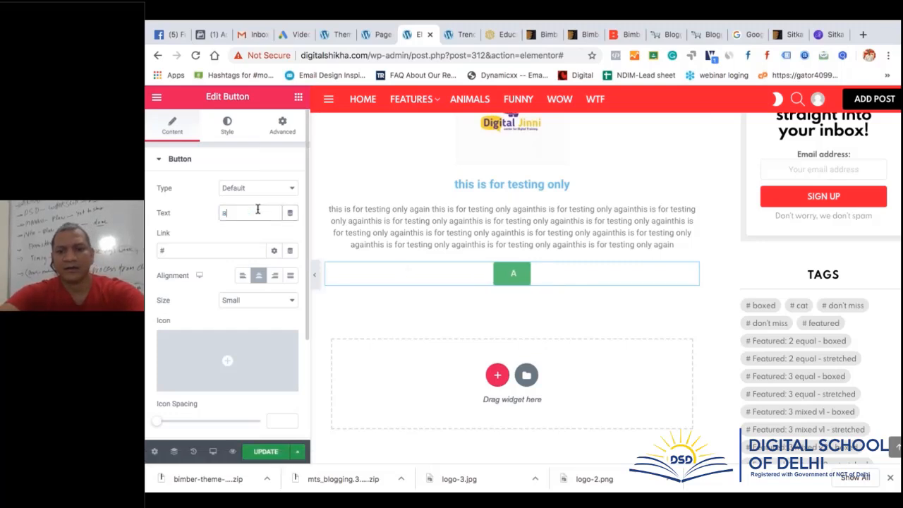
pyautogui.write('pply ')
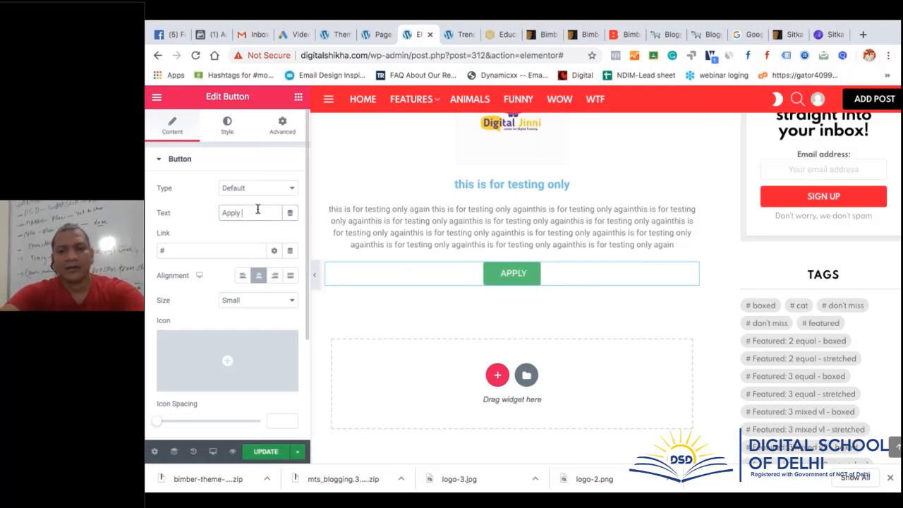
pyautogui.write('now')
pyautogui.press('BackSpace')
pyautogui.press('BackSpace')
pyautogui.press('BackSpace')
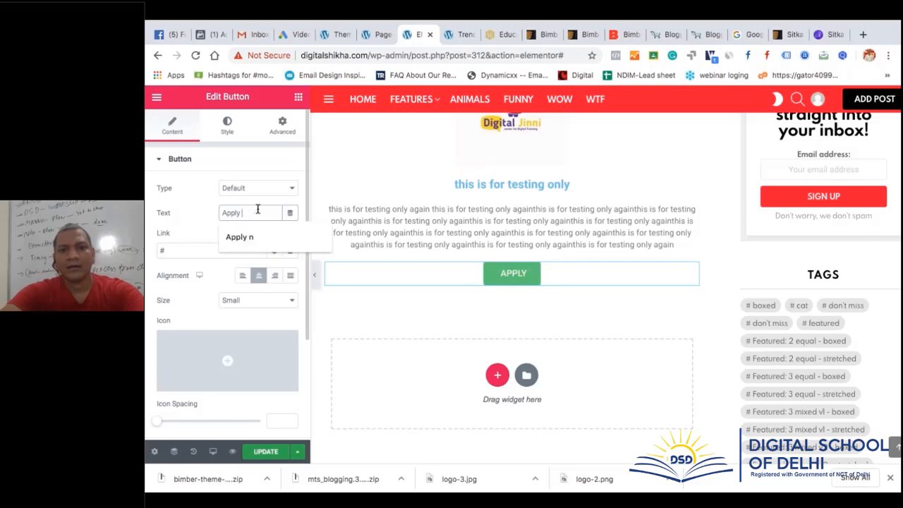
pyautogui.write('Now')
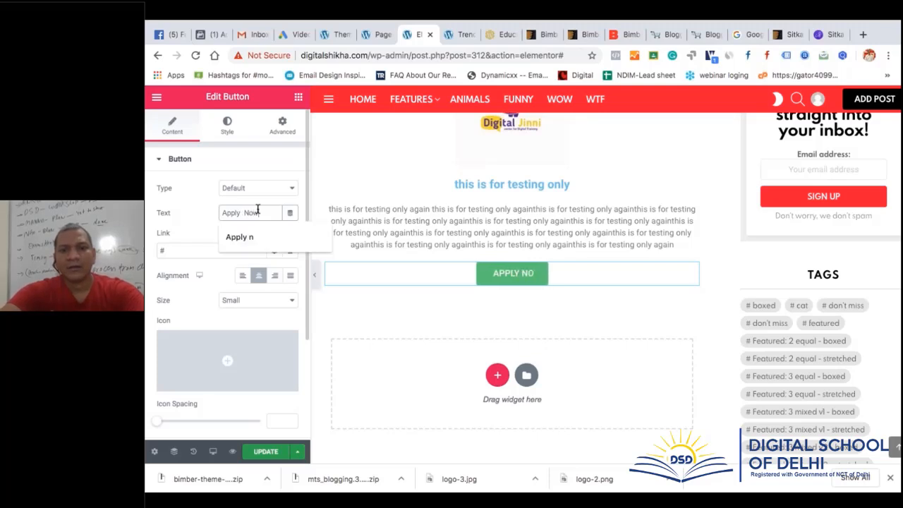
pyautogui.click(206, 219)
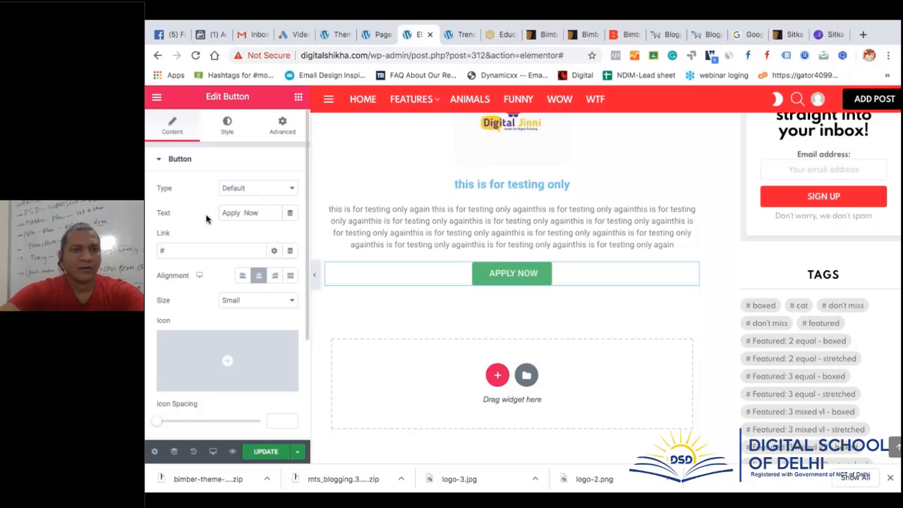
# Try Warning, Danger and Info button types, then set the type back to Default
pyautogui.click(249, 188)
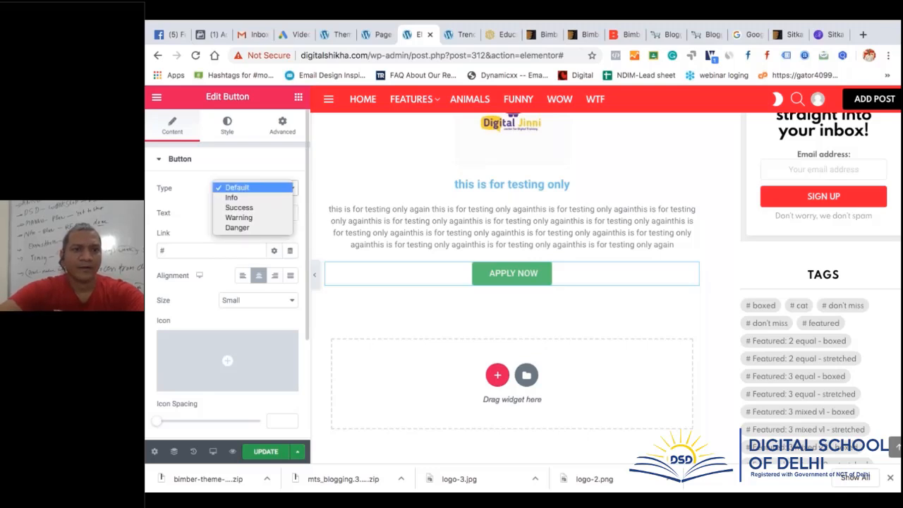
pyautogui.click(262, 218)
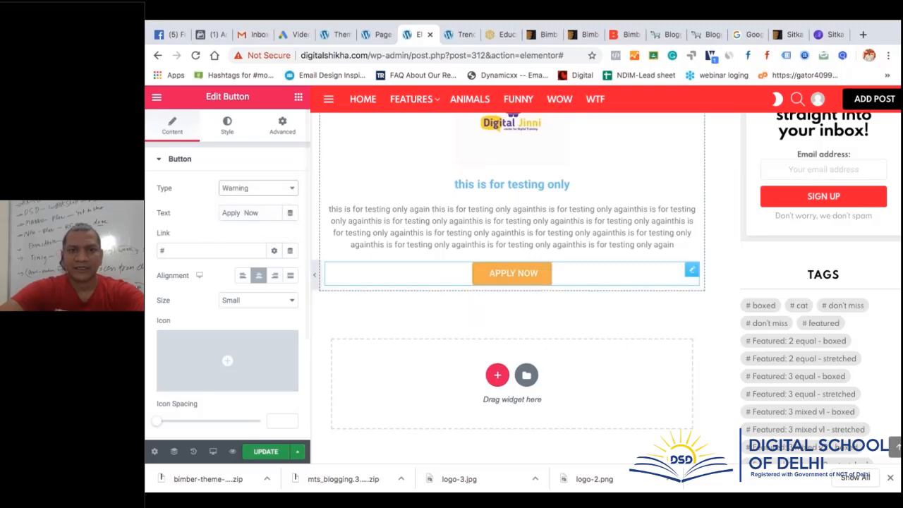
pyautogui.click(286, 191)
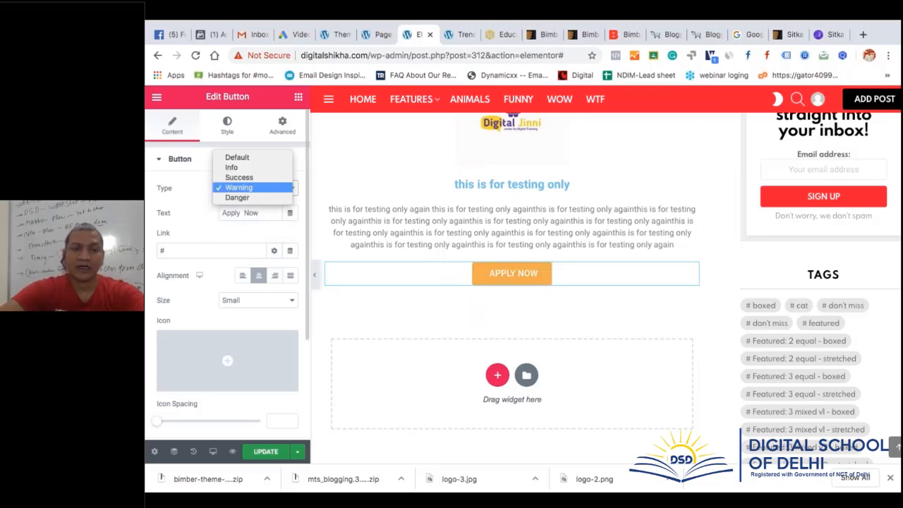
pyautogui.click(281, 198)
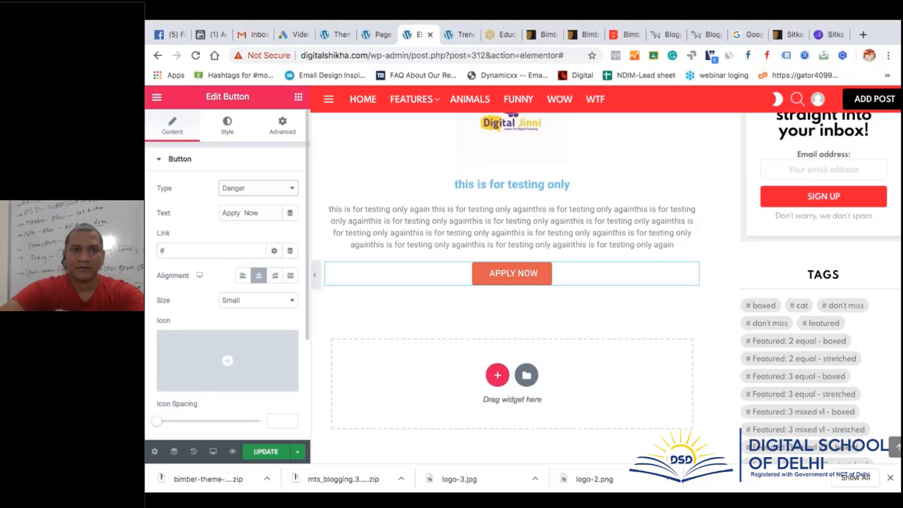
pyautogui.click(280, 190)
pyautogui.click(280, 169)
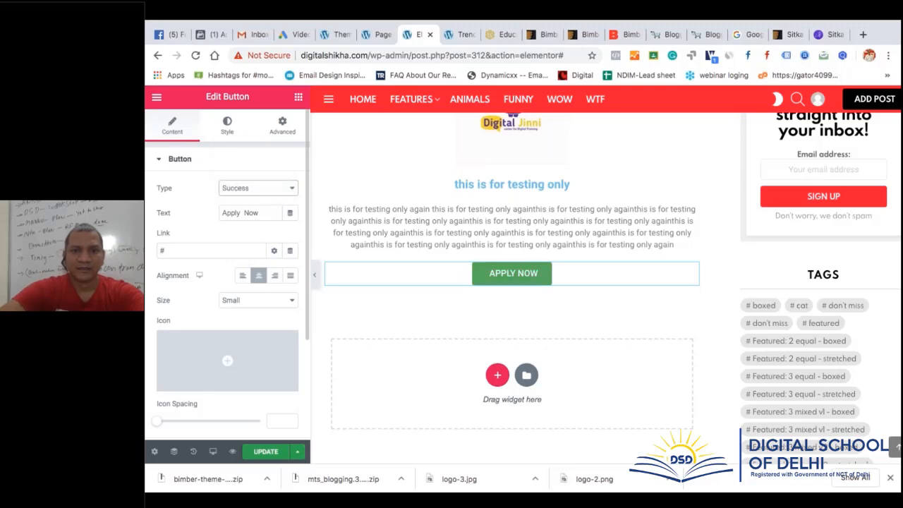
pyautogui.click(281, 188)
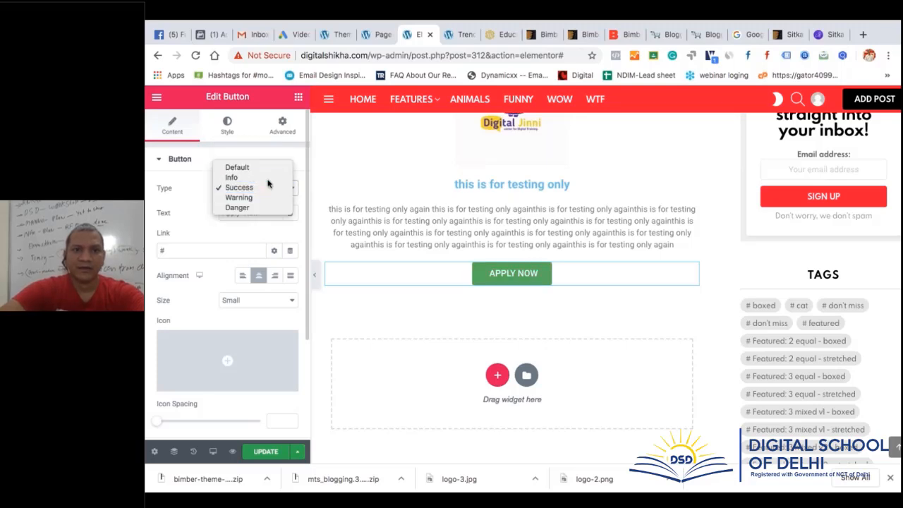
pyautogui.click(281, 177)
pyautogui.click(271, 189)
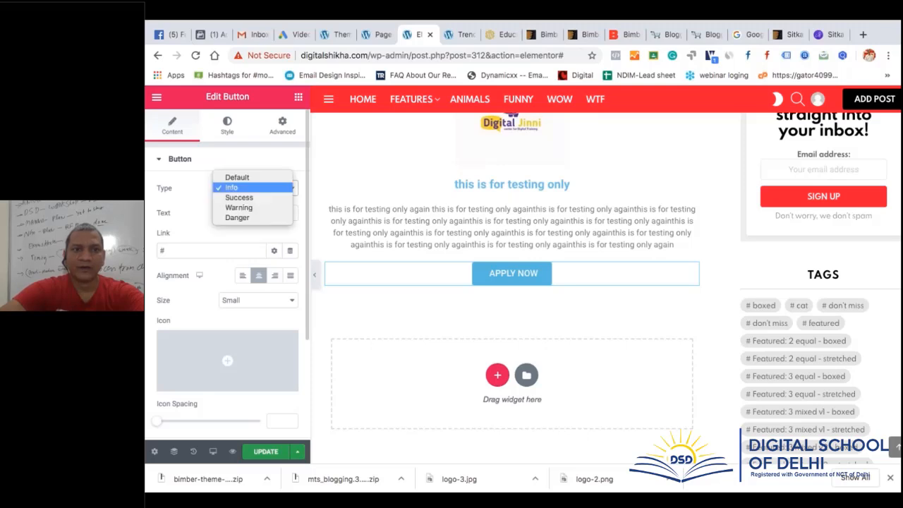
pyautogui.click(271, 176)
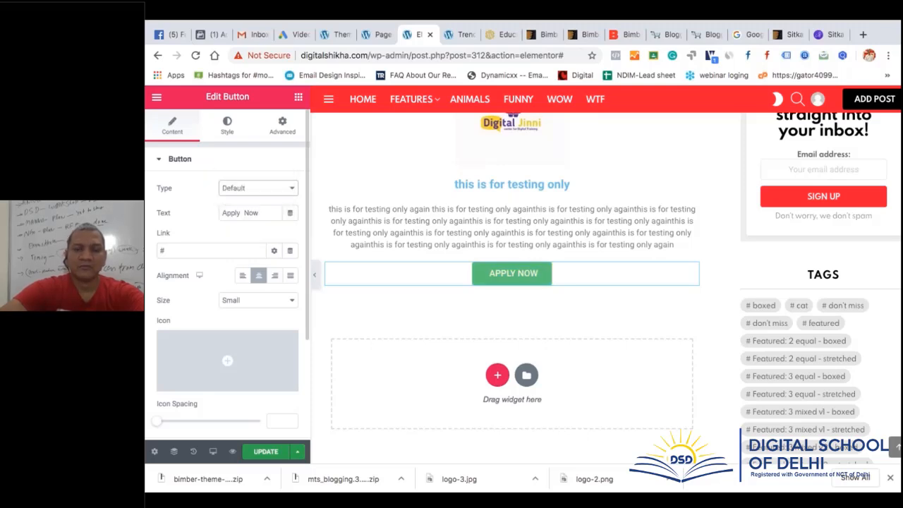
# Try Extra Large and Extra Small button sizes, settling on Medium
pyautogui.doubleClick(226, 256)
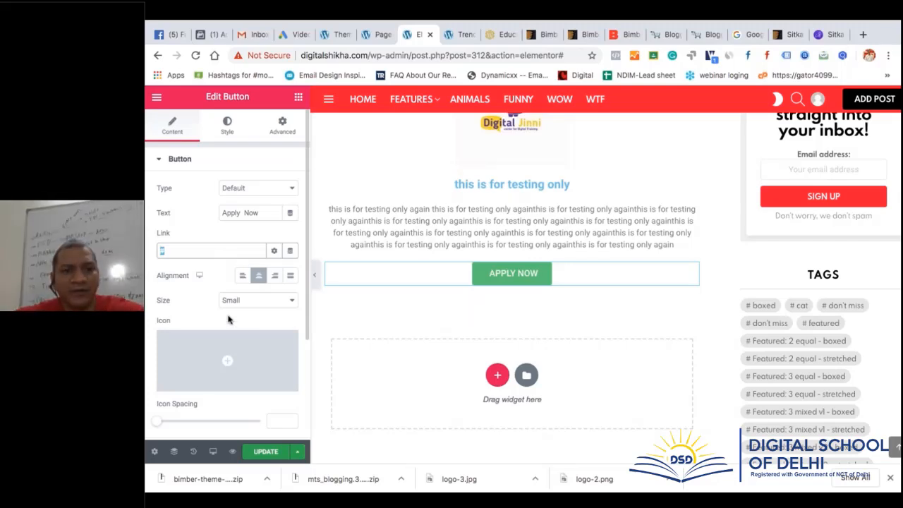
pyautogui.scroll(-3, 208, 303)
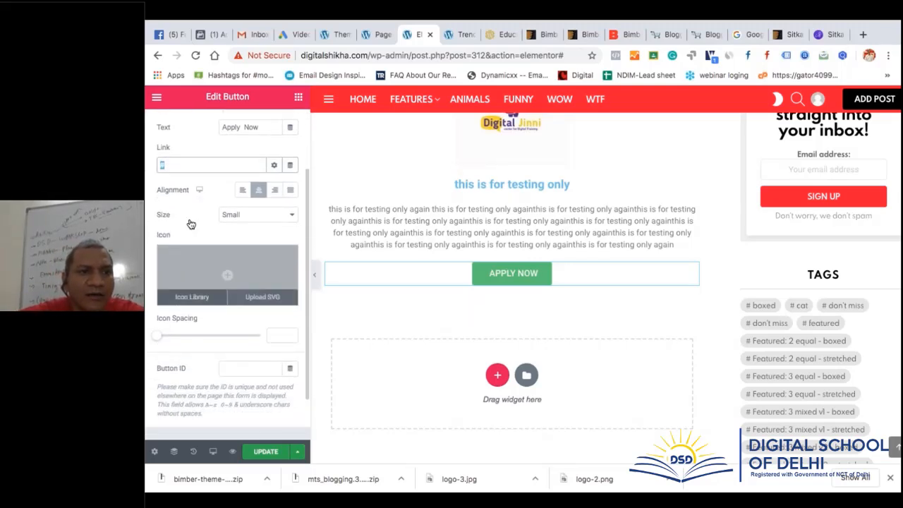
pyautogui.click(248, 215)
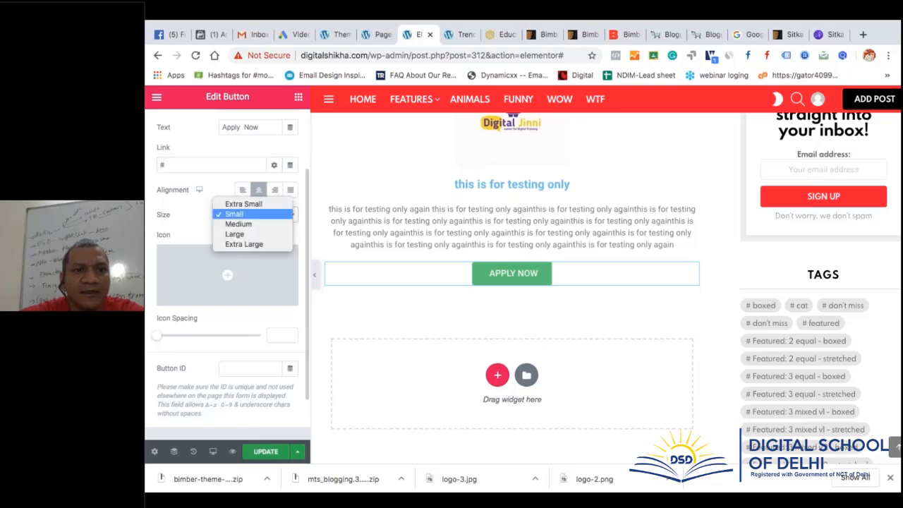
pyautogui.click(261, 244)
pyautogui.click(262, 214)
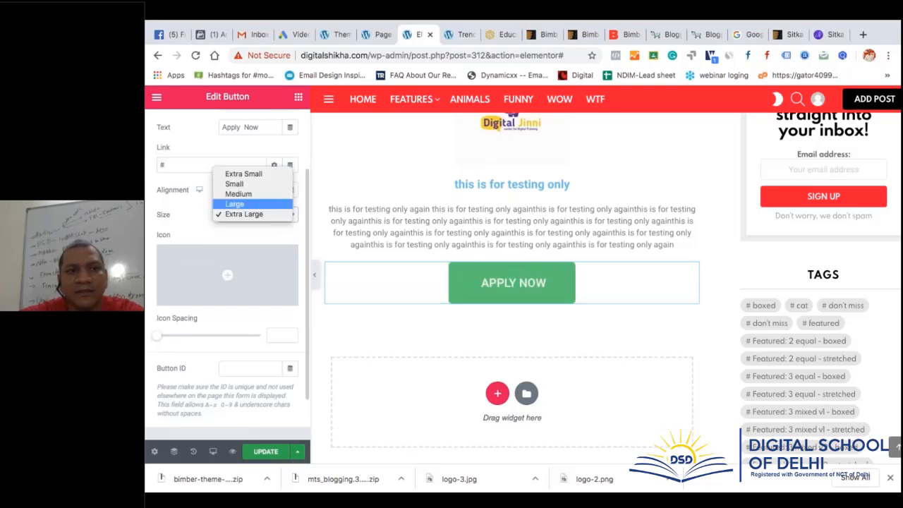
pyautogui.click(243, 174)
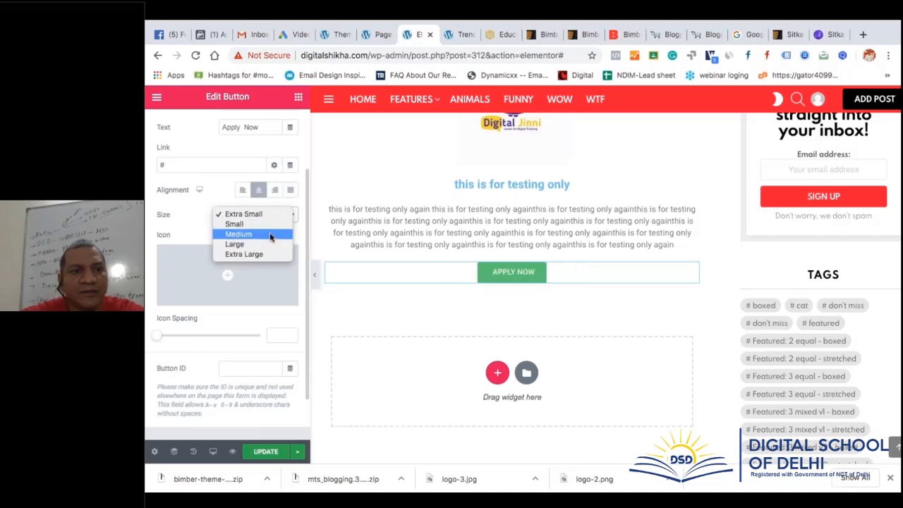
pyautogui.click(270, 233)
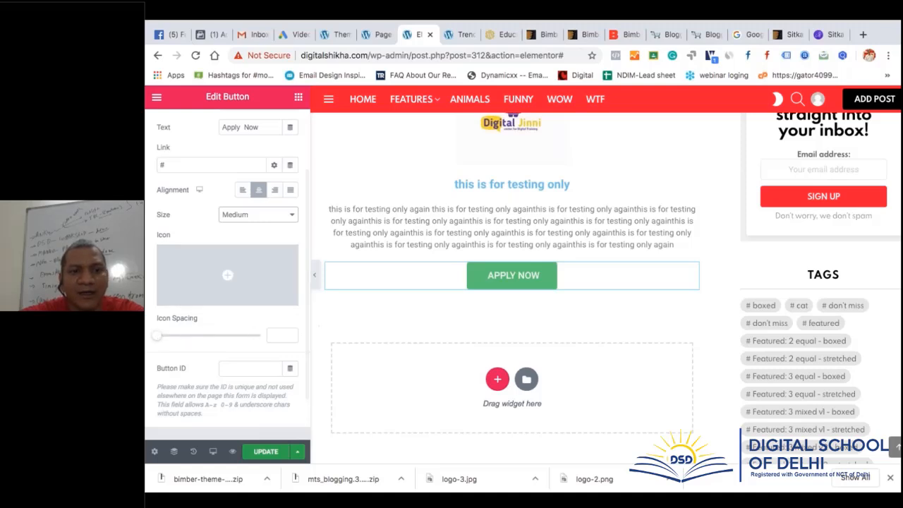
# Insert the Angry icon from the Icon Library into the Apply Now button
pyautogui.moveTo(244, 284)
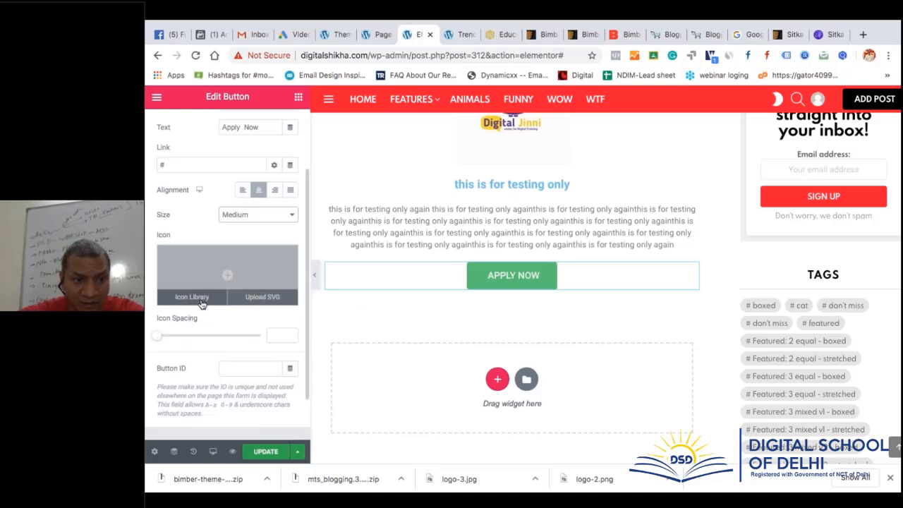
pyautogui.click(191, 297)
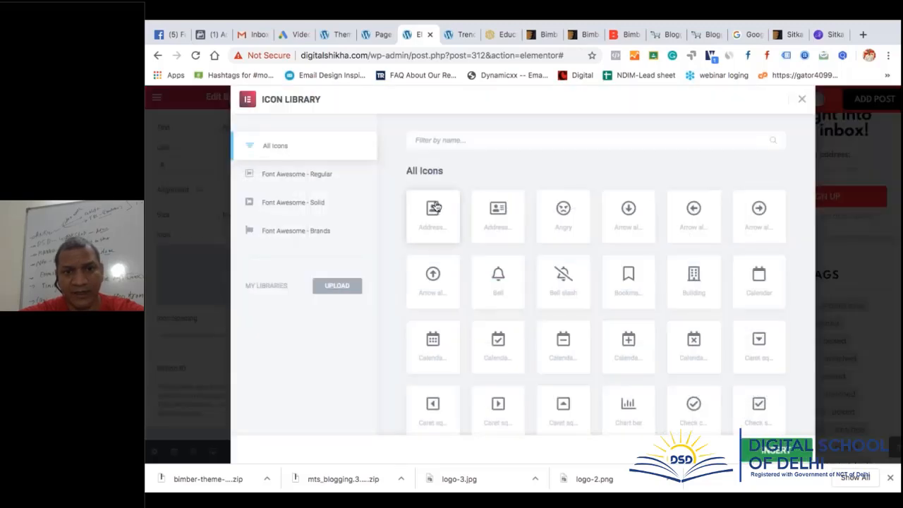
pyautogui.click(564, 213)
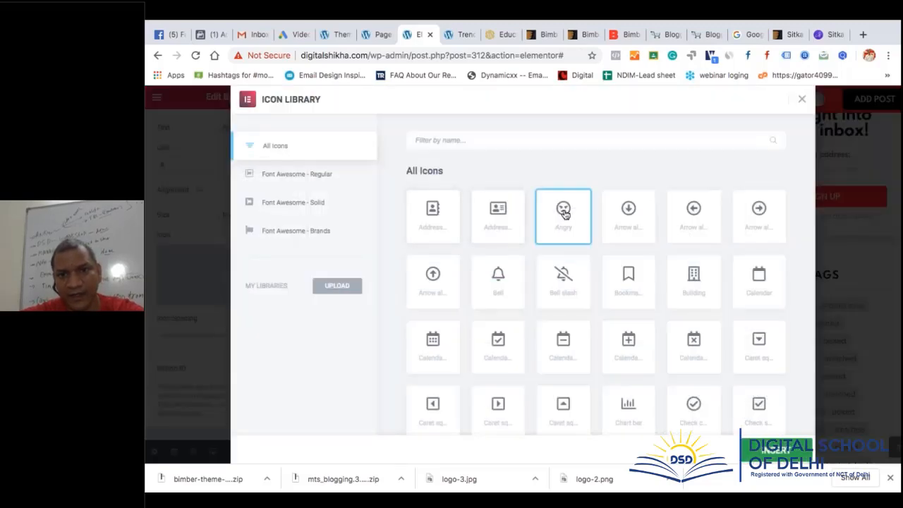
pyautogui.click(776, 449)
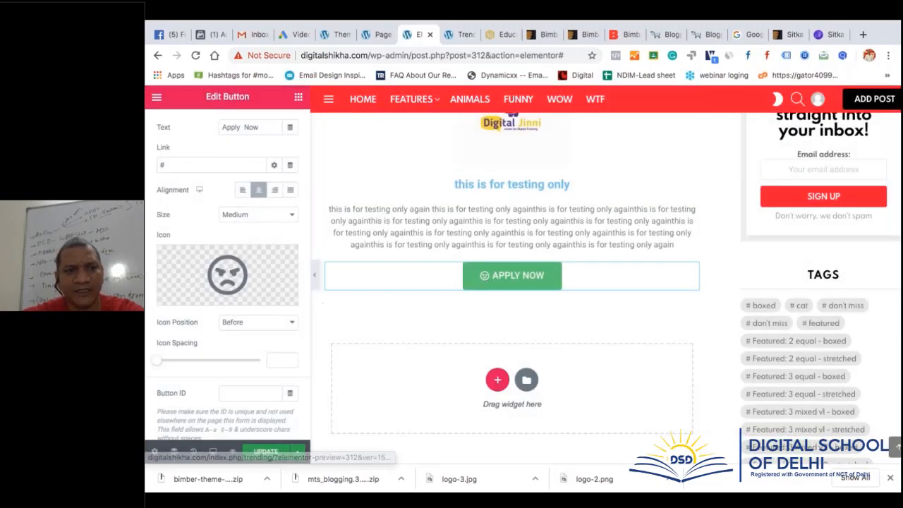
# Set icon spacing to 17 with the icon after the text, and save with UPDATE
pyautogui.moveTo(165, 363); pyautogui.dragTo(194, 363)
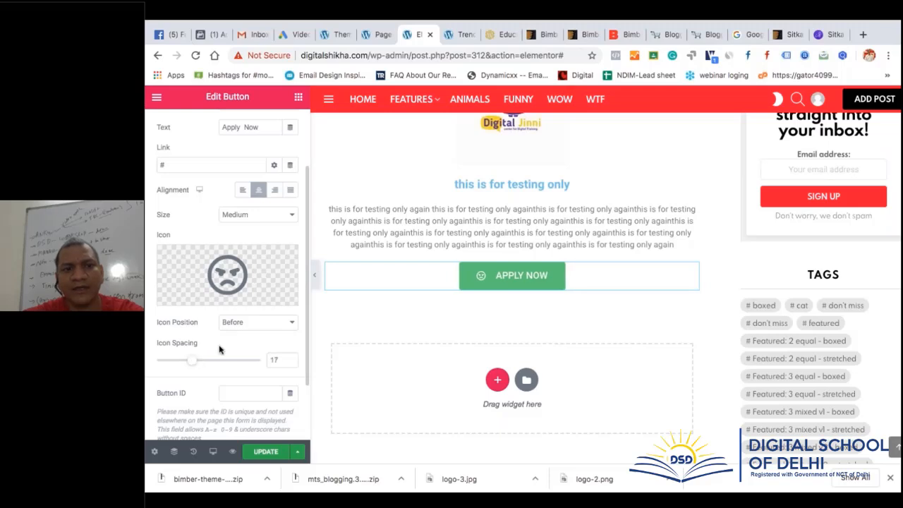
pyautogui.click(245, 323)
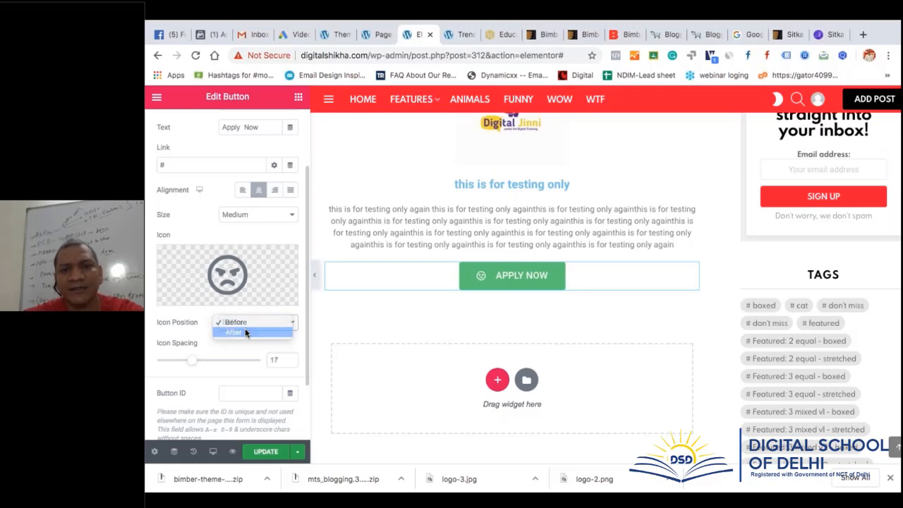
pyautogui.click(245, 330)
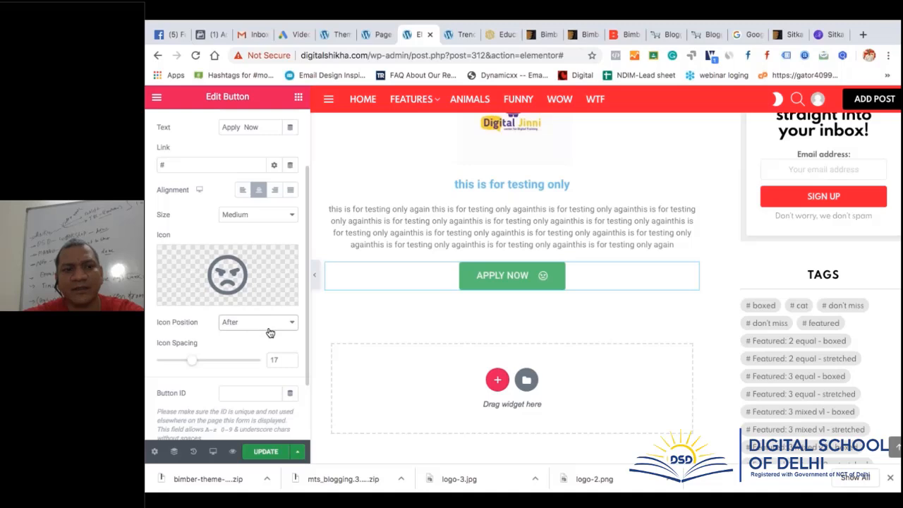
pyautogui.scroll(-2, 233, 363)
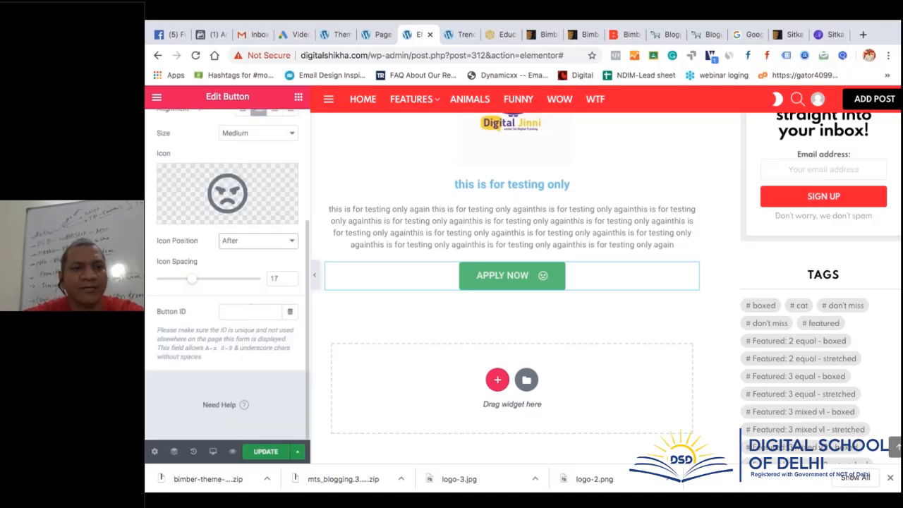
pyautogui.click(273, 458)
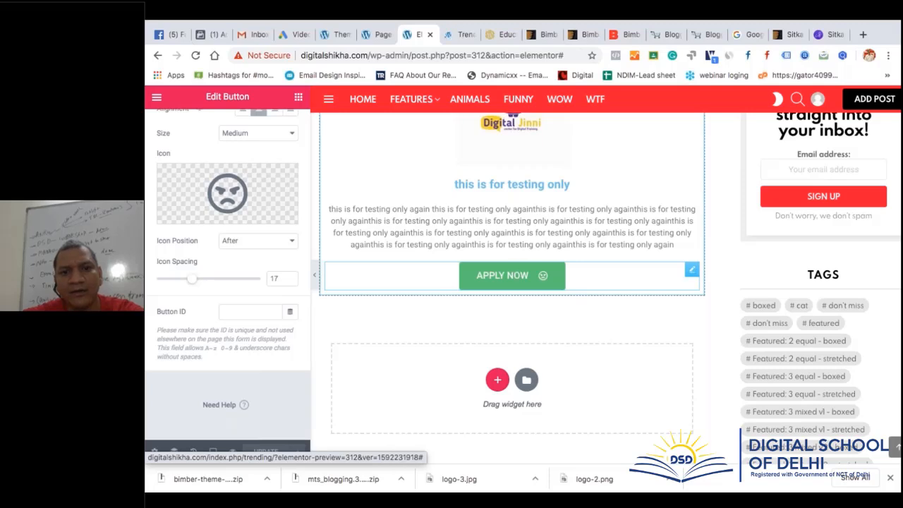
# Move the Apply Now button above the Digital Jinni image
pyautogui.moveTo(511, 275); pyautogui.dragTo(493, 288)
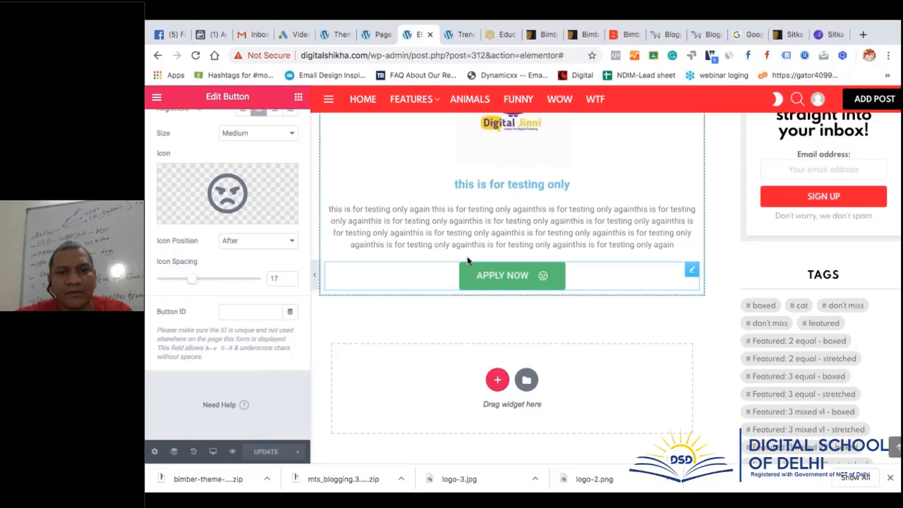
pyautogui.moveTo(469, 274); pyautogui.dragTo(496, 171)
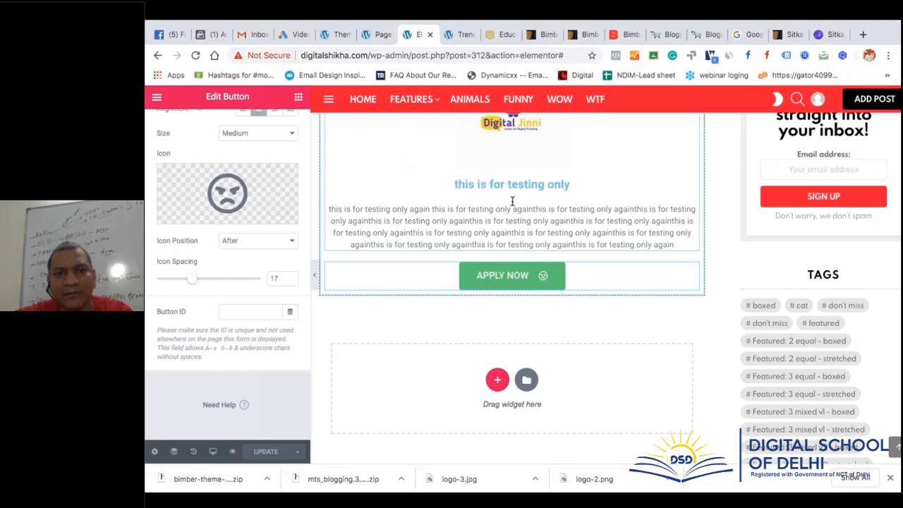
pyautogui.click(570, 184)
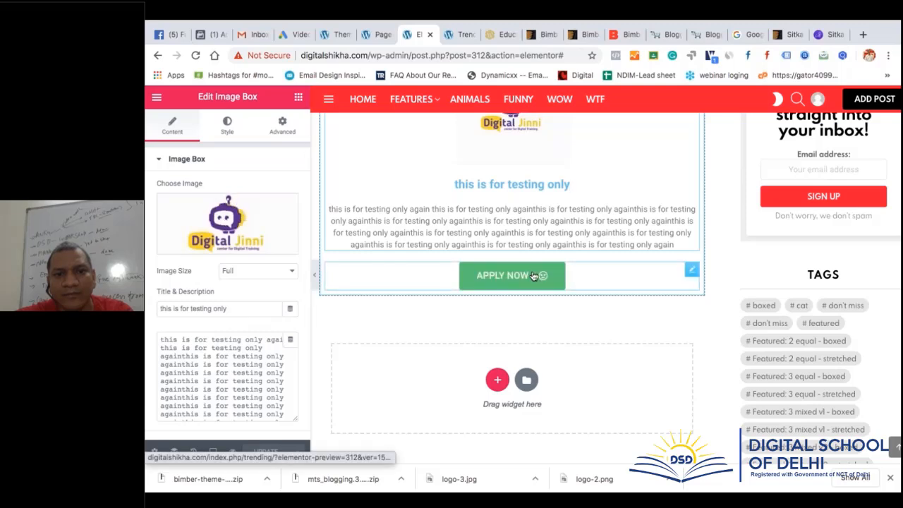
pyautogui.moveTo(502, 275); pyautogui.dragTo(490, 172)
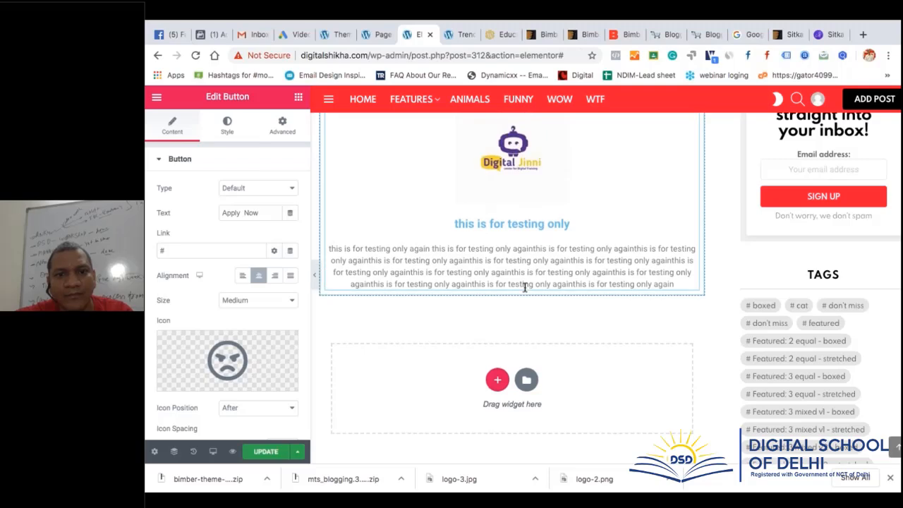
pyautogui.scroll(-2, 525, 286)
pyautogui.scroll(5, 524, 284)
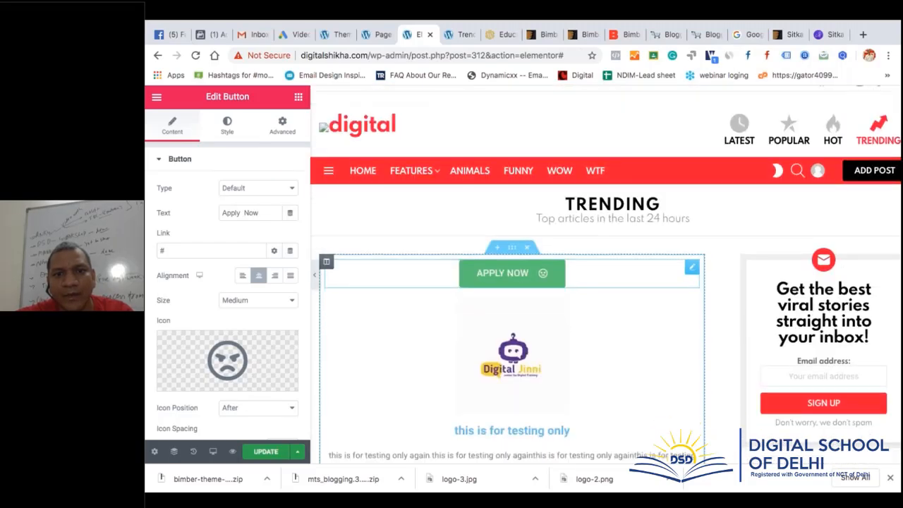
pyautogui.scroll(-1, 522, 278)
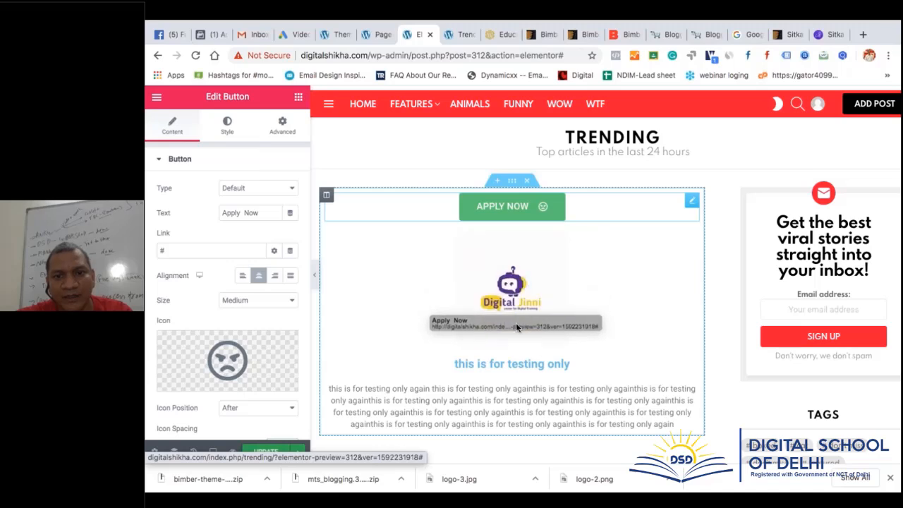
# Drag the button back below the description text and return to the Elements panel
pyautogui.moveTo(519, 343); pyautogui.dragTo(520, 361)
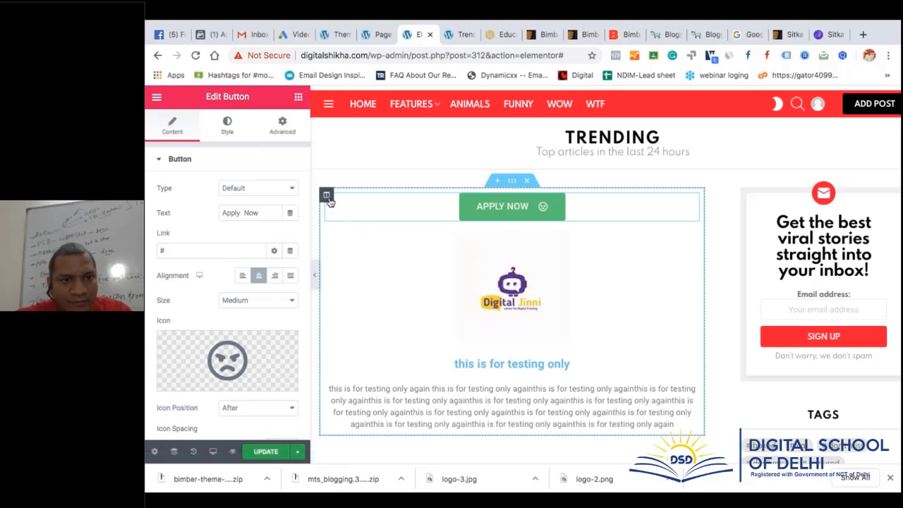
pyautogui.moveTo(329, 200)
pyautogui.mouseDown()
pyautogui.moveTo(348, 344)
pyautogui.moveTo(332, 302)
pyautogui.moveTo(324, 189)
pyautogui.mouseUp()
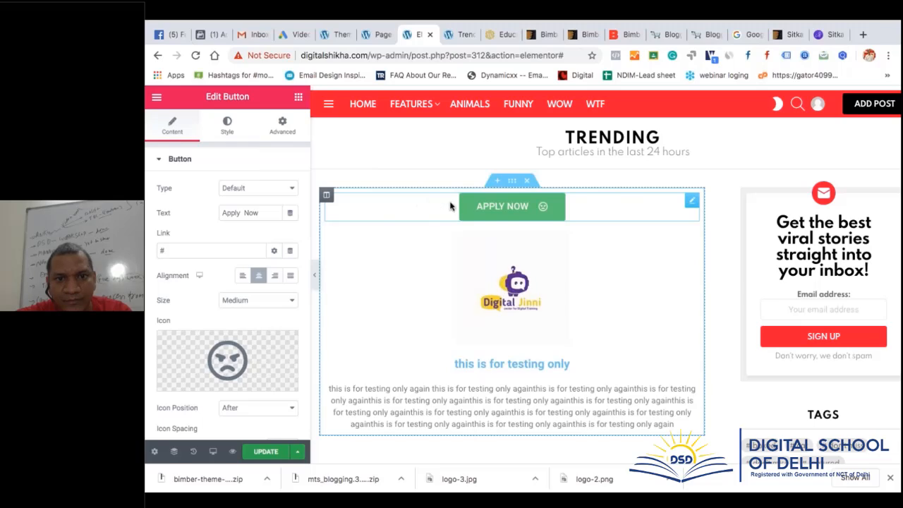
pyautogui.moveTo(476, 207); pyautogui.dragTo(533, 318)
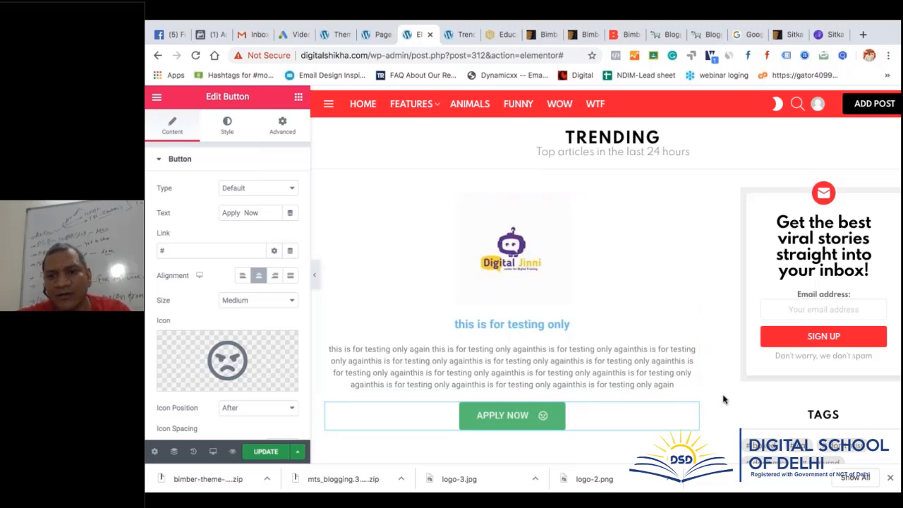
pyautogui.click(557, 419)
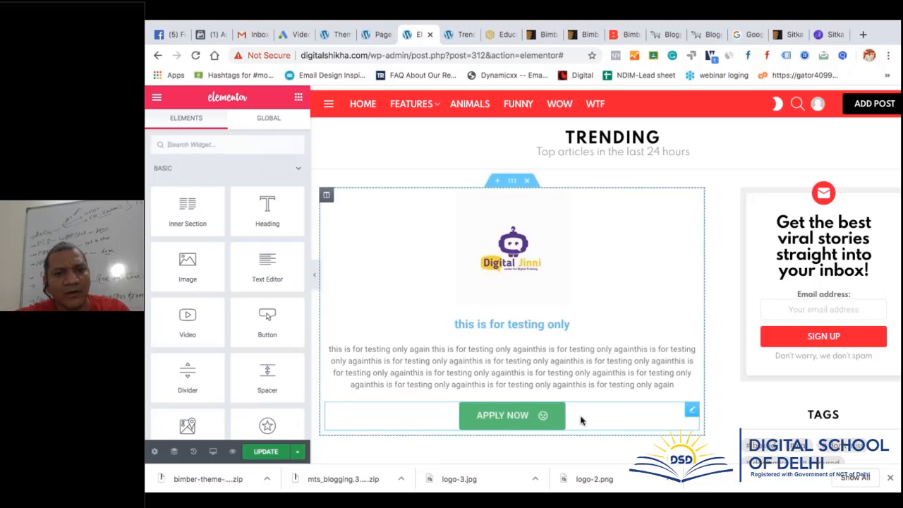
# Select the image box, then bring up the widget list for the empty section
pyautogui.scroll(-1, 583, 421)
pyautogui.click(564, 263)
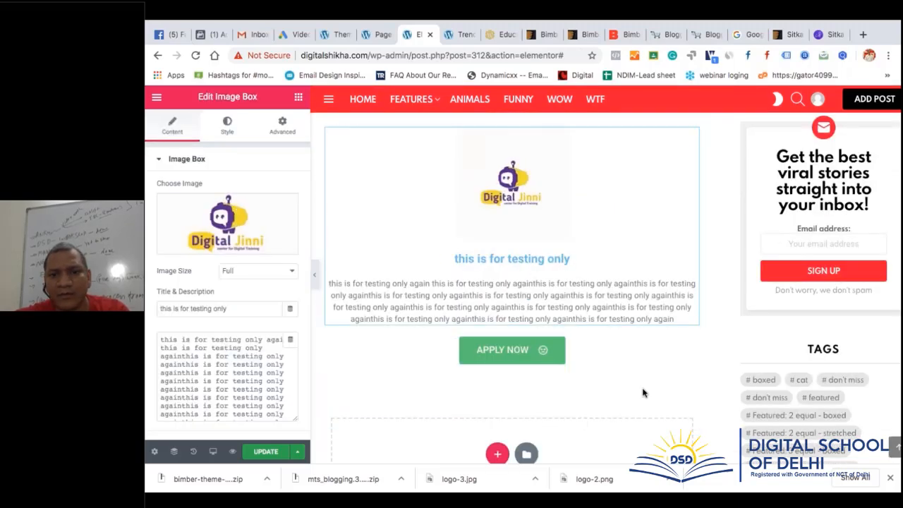
pyautogui.scroll(-2, 642, 393)
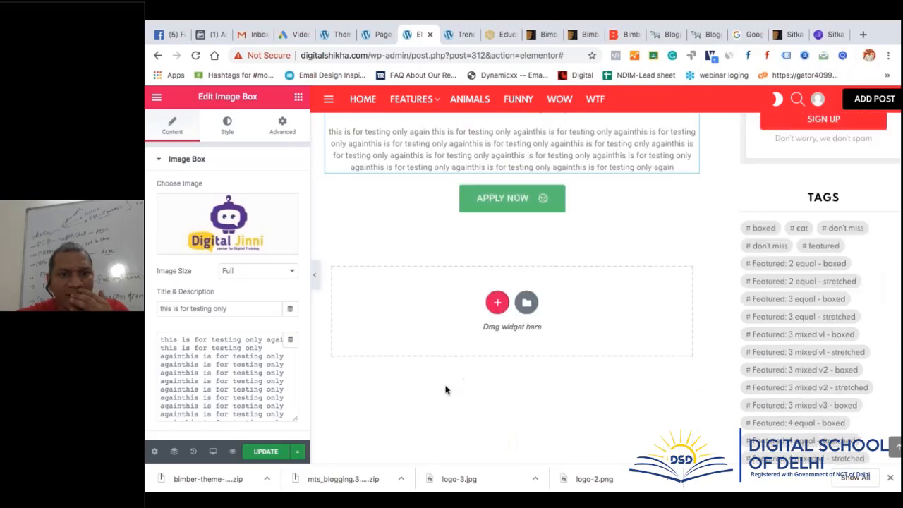
pyautogui.click(443, 289)
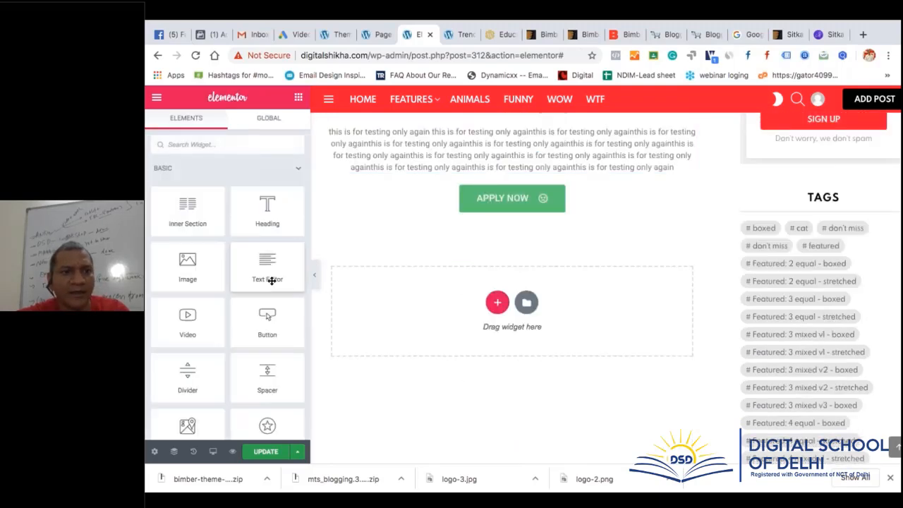
pyautogui.scroll(-3, 268, 189)
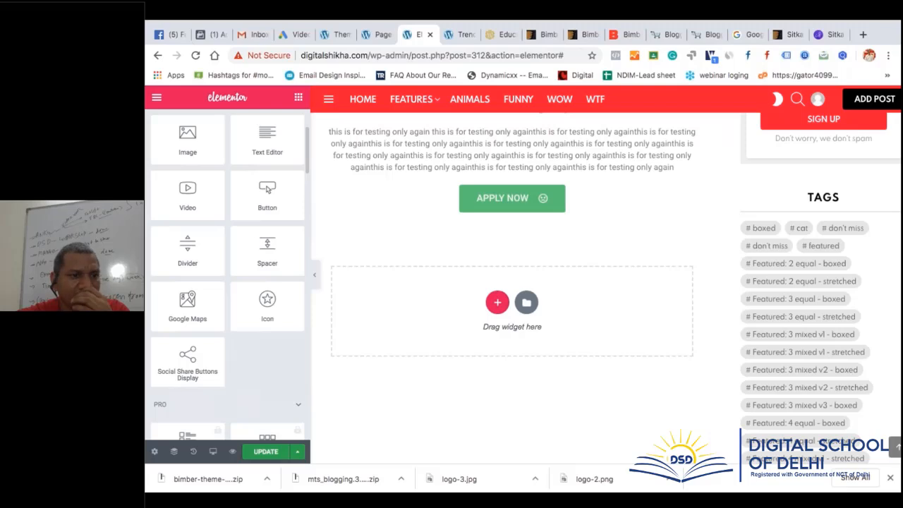
pyautogui.scroll(-1, 267, 189)
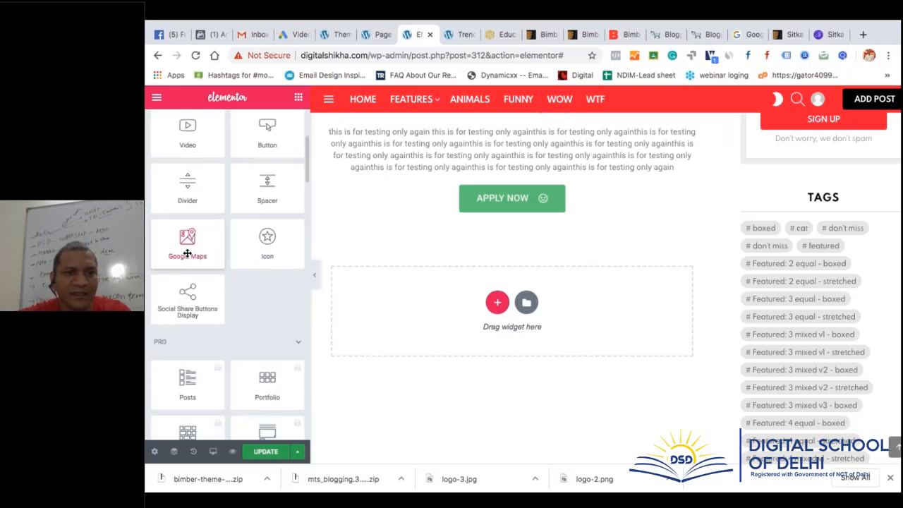
pyautogui.scroll(-2, 187, 254)
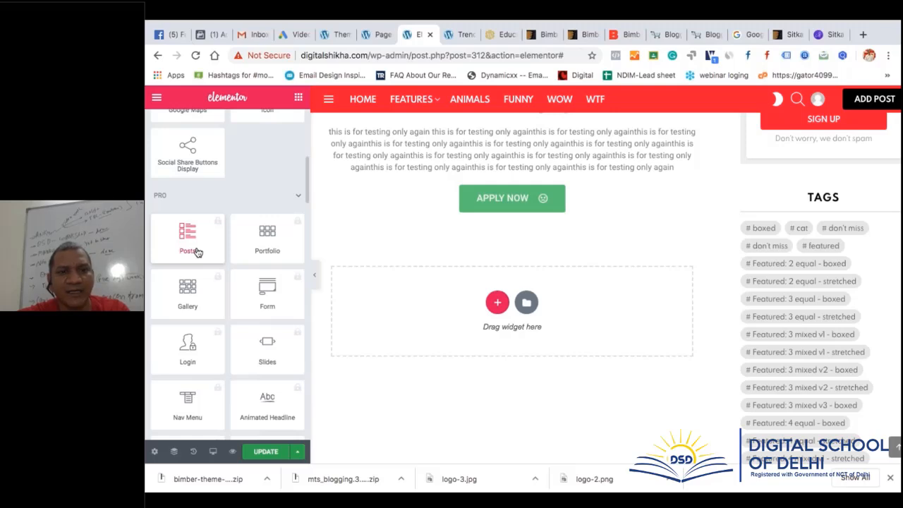
# Try the Posts widget, dismiss its Pro upgrade notice, and browse the remaining widgets
pyautogui.click(198, 253)
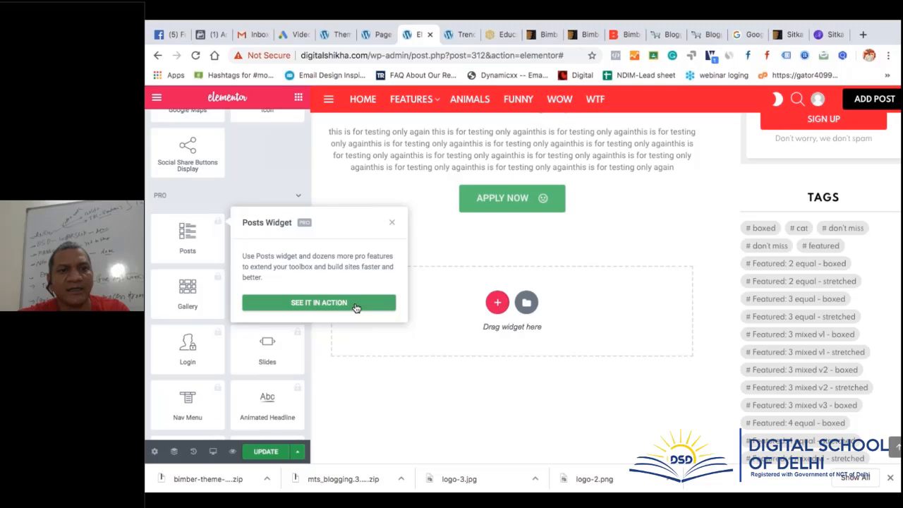
pyautogui.click(391, 222)
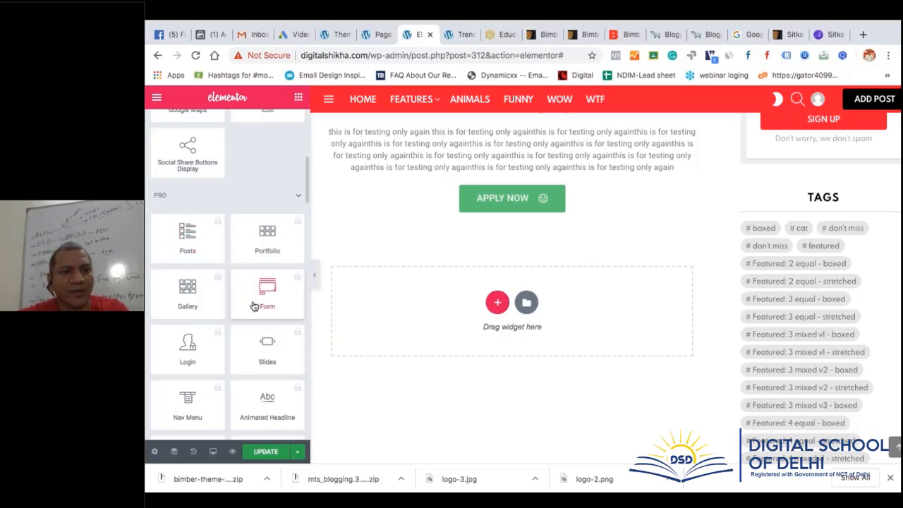
pyautogui.scroll(-3, 256, 303)
pyautogui.scroll(-6, 254, 305)
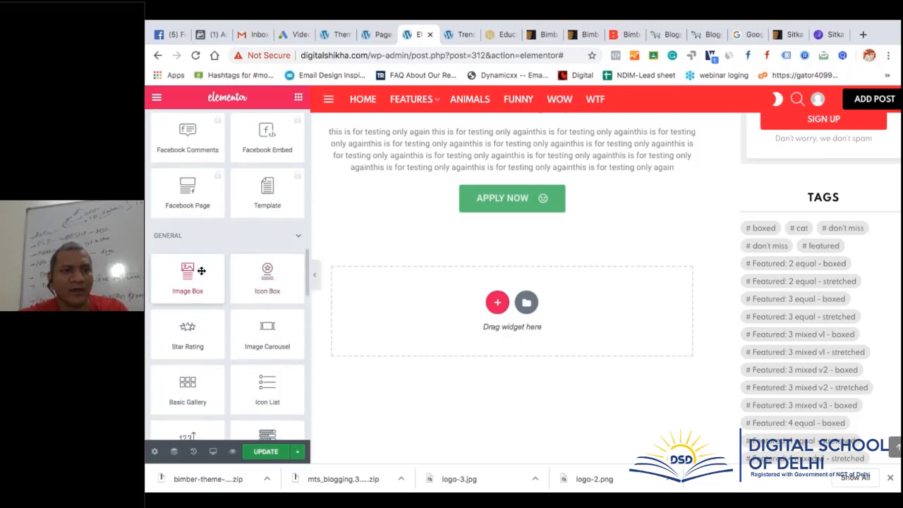
pyautogui.scroll(2, 278, 342)
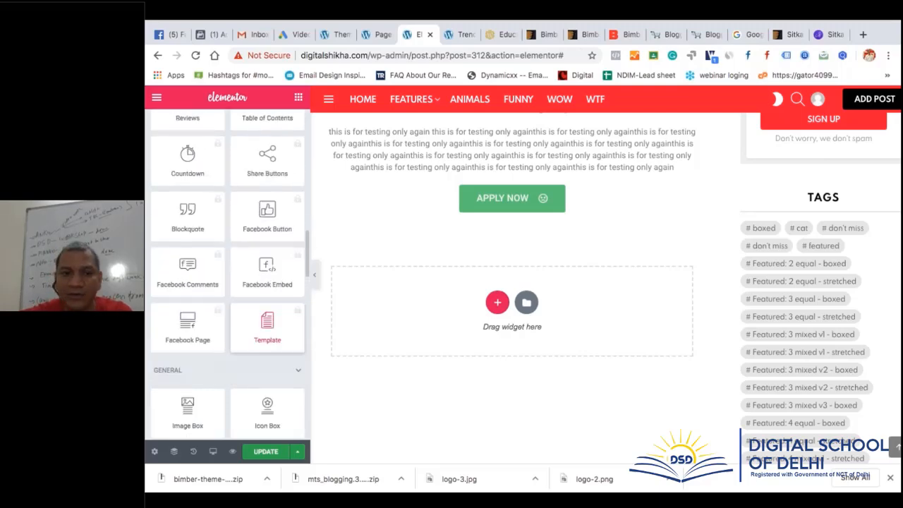
pyautogui.scroll(-3, 267, 331)
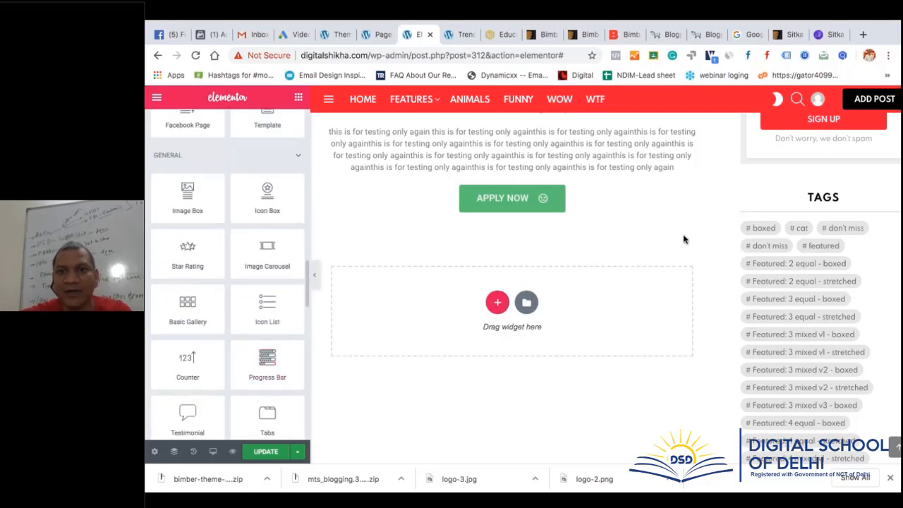
pyautogui.scroll(5, 683, 239)
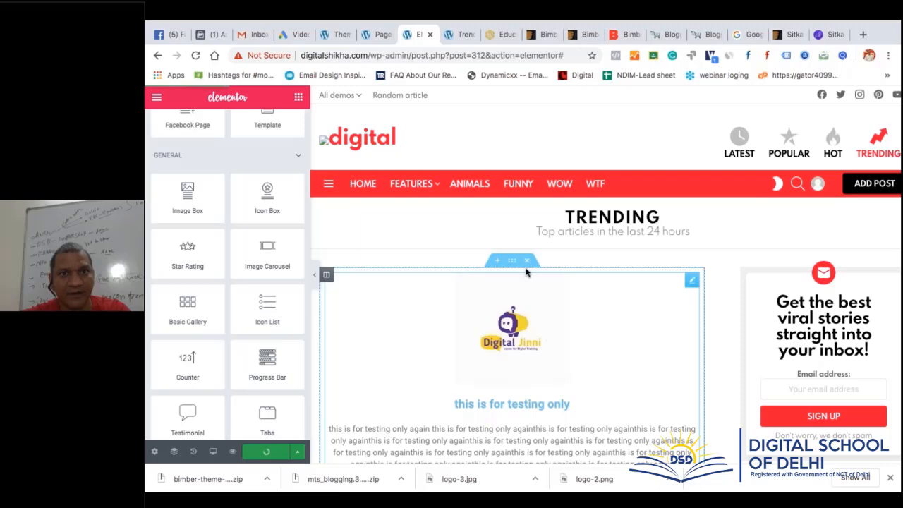
# Preview the page and open Features > Poll examples > Classic Poll
pyautogui.click(232, 450)
pyautogui.scroll(-3, 534, 364)
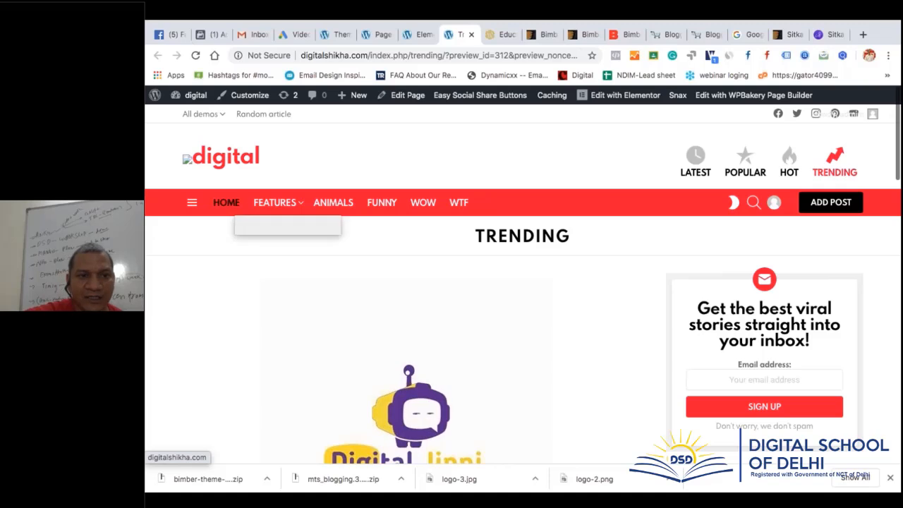
pyautogui.moveTo(274, 203)
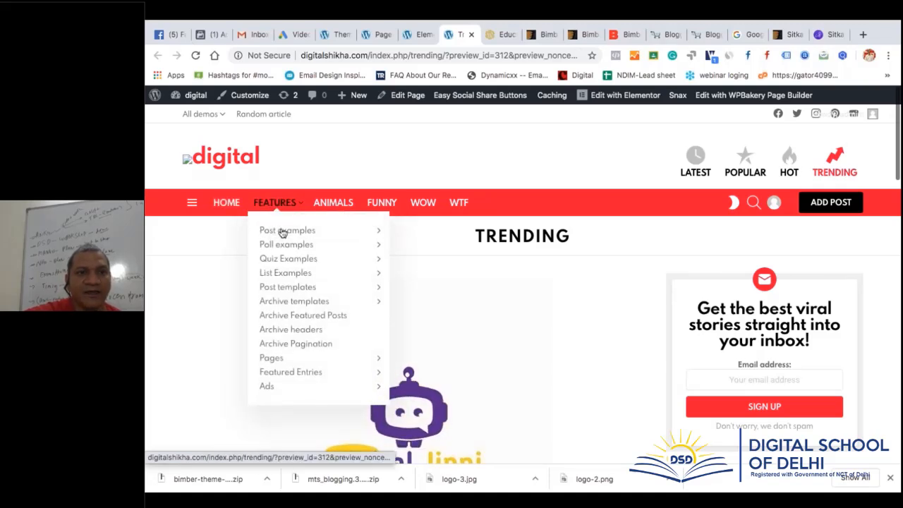
pyautogui.moveTo(282, 233)
pyautogui.moveTo(284, 249)
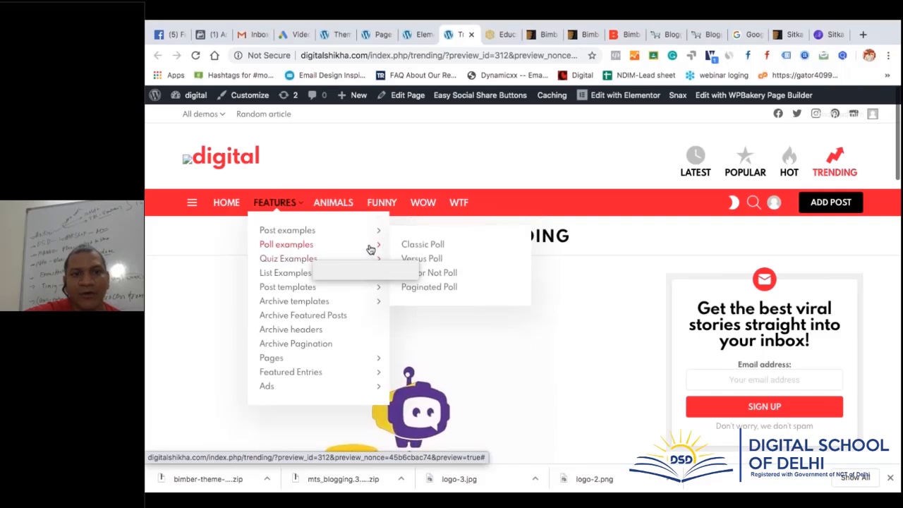
pyautogui.click(428, 247)
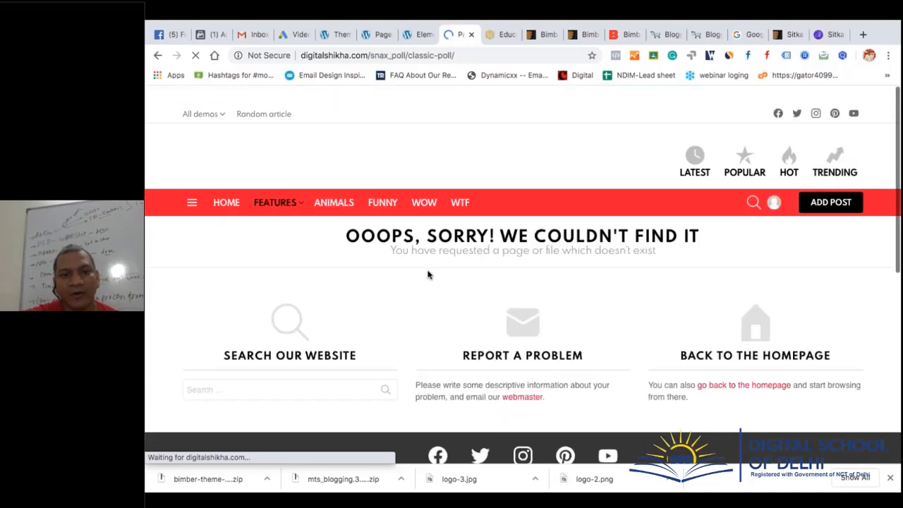
# Look over the resulting 'We couldn't find it' not-found page
pyautogui.scroll(-3, 428, 273)
pyautogui.scroll(2, 428, 272)
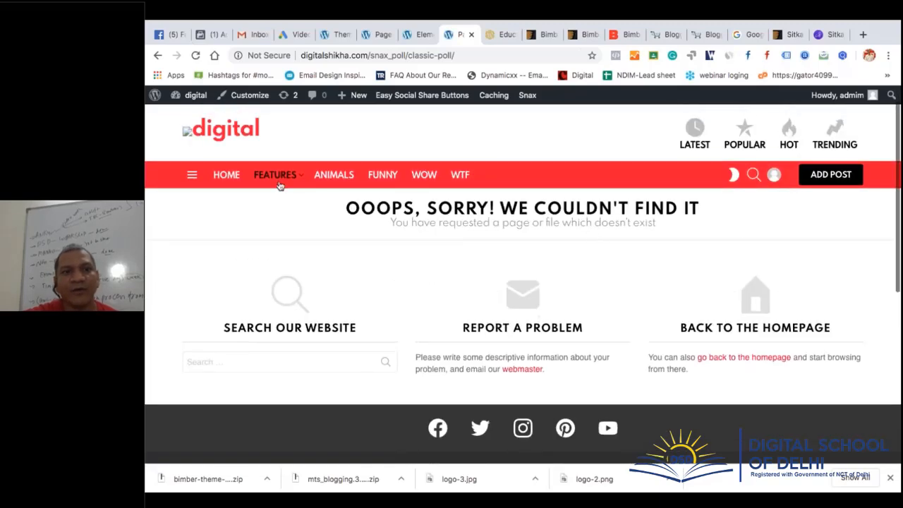
pyautogui.moveTo(279, 185)
pyautogui.moveTo(296, 216)
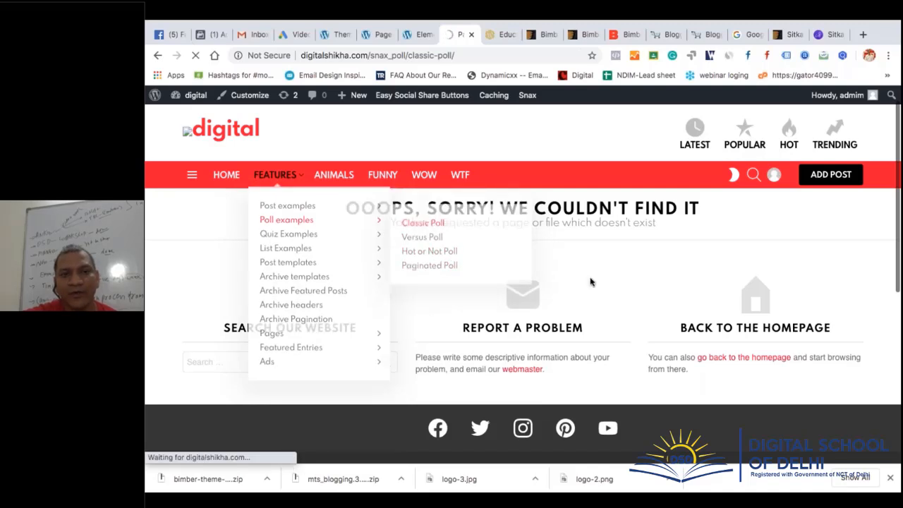
# From the admin tab, open Polls > All Polls and scroll to the four published polls
pyautogui.click(337, 34)
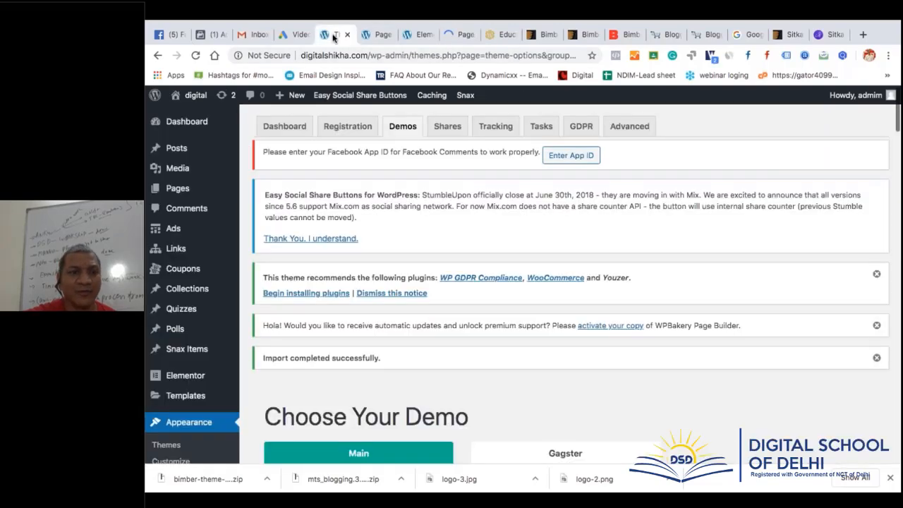
pyautogui.moveTo(190, 312)
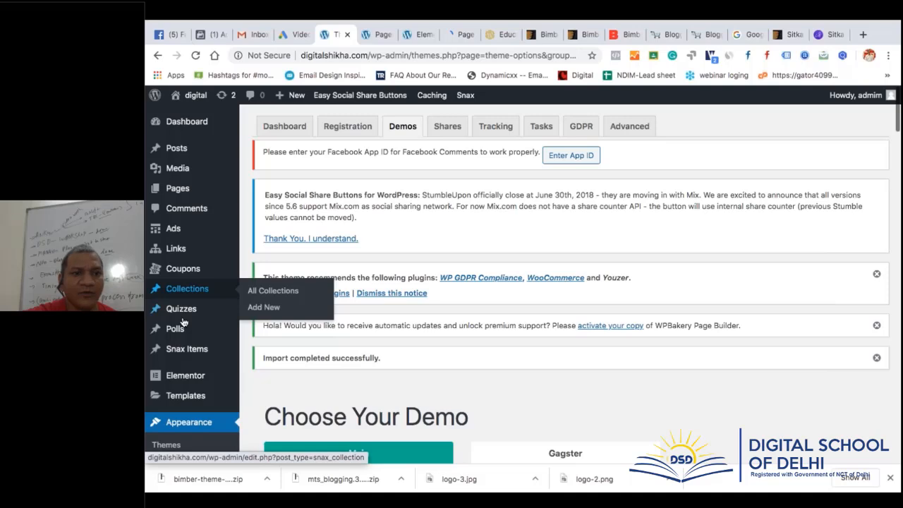
pyautogui.moveTo(179, 329)
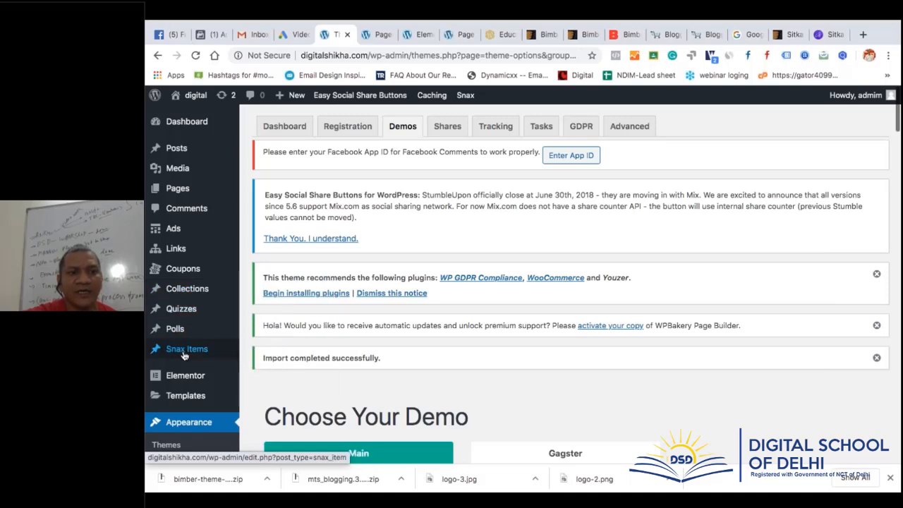
pyautogui.moveTo(189, 296)
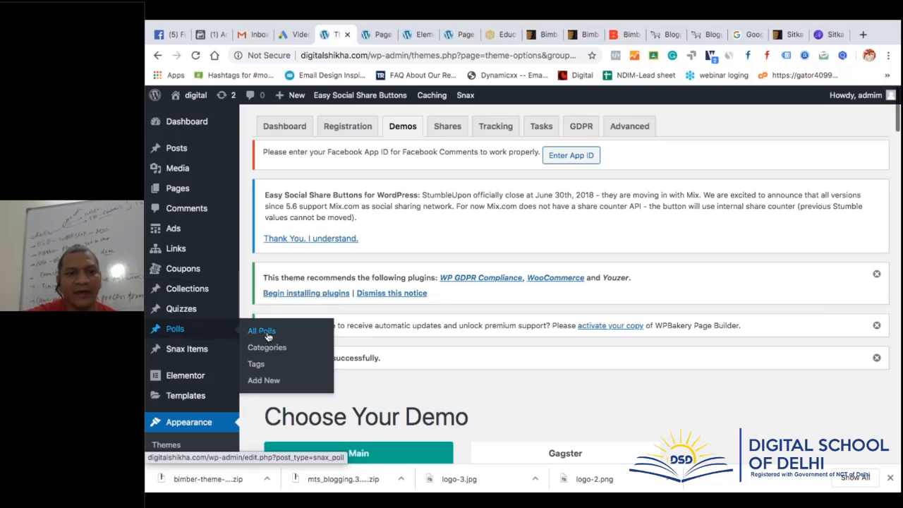
pyautogui.click(267, 336)
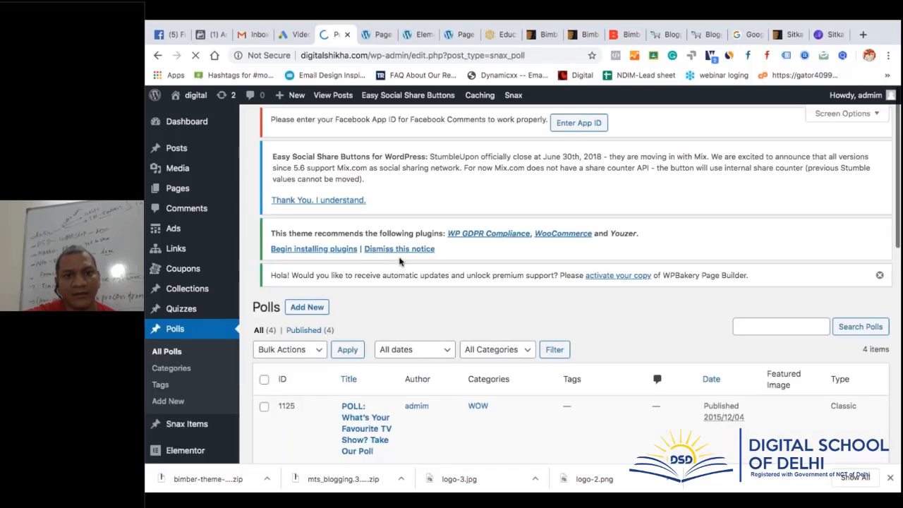
pyautogui.scroll(-2, 511, 305)
pyautogui.scroll(-2, 511, 305)
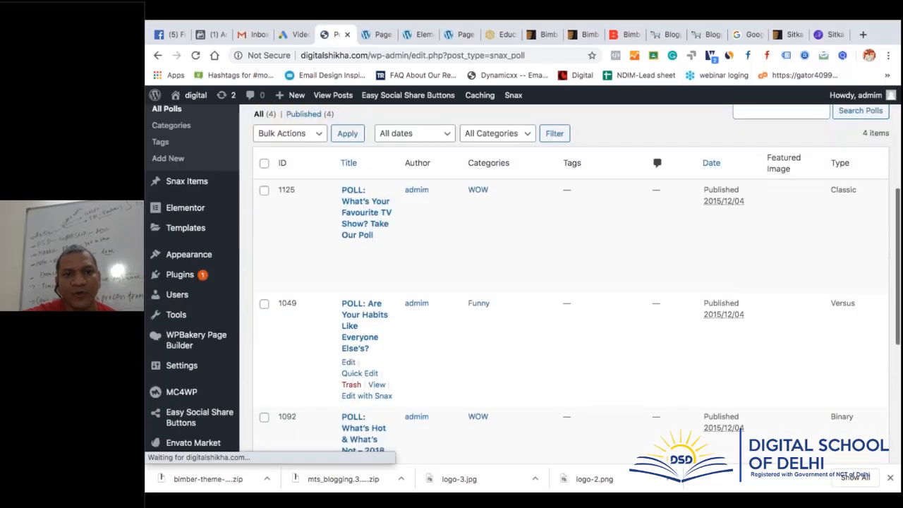
# Open the favourite TV show poll in its editor and look it over
pyautogui.click(369, 223)
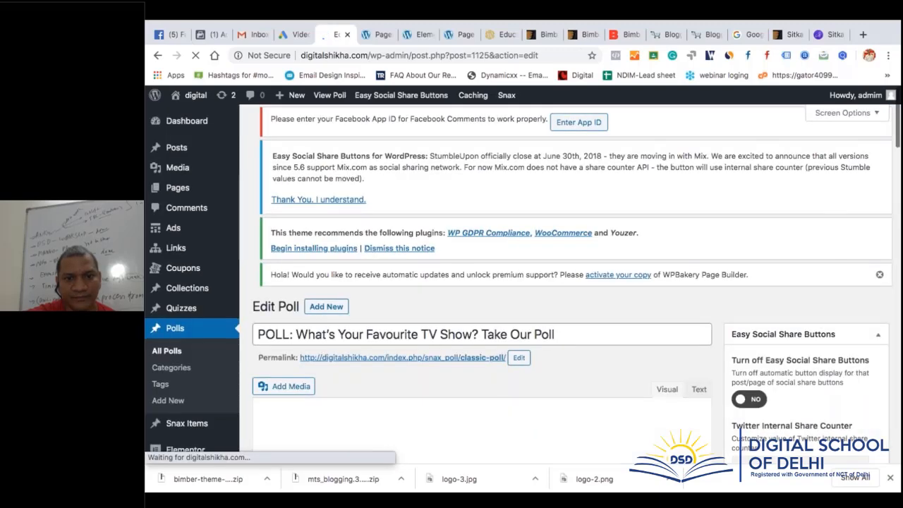
pyautogui.scroll(-10, 479, 282)
pyautogui.scroll(-2, 352, 185)
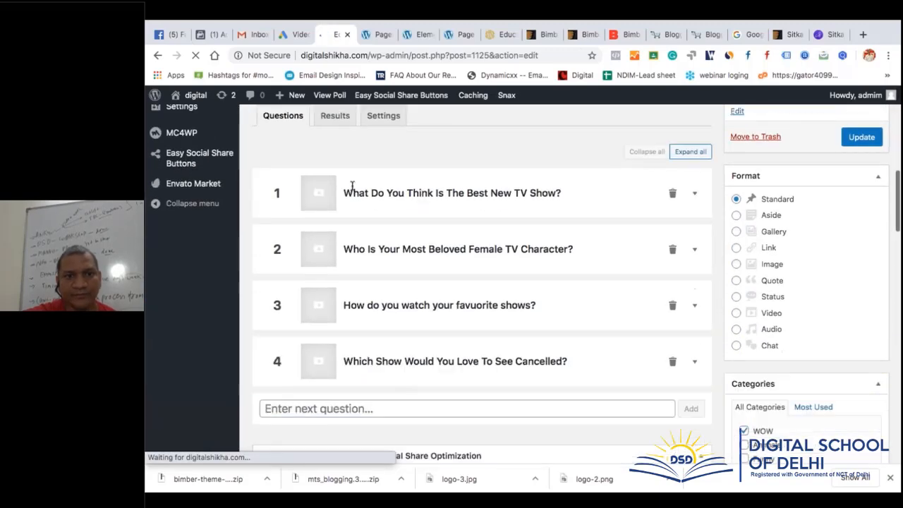
pyautogui.scroll(5, 515, 177)
pyautogui.scroll(-1, 516, 177)
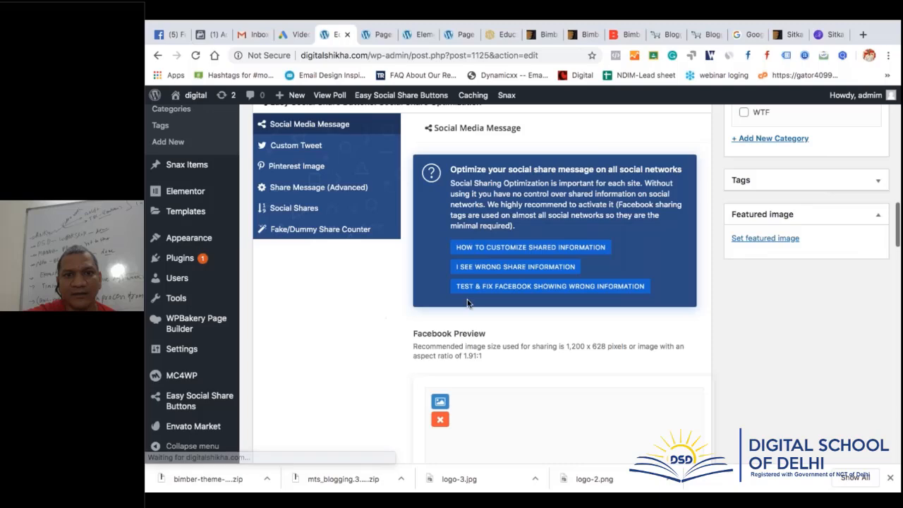
pyautogui.scroll(2, 386, 322)
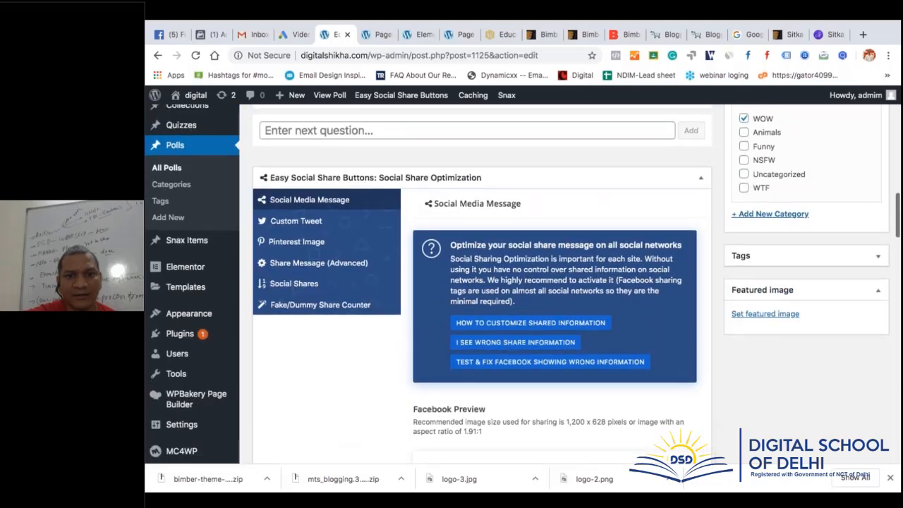
pyautogui.scroll(5, 528, 267)
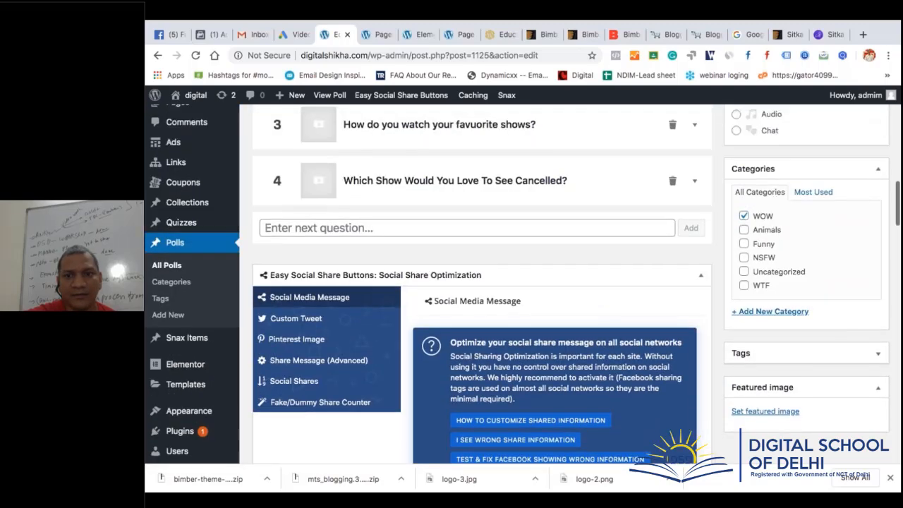
# Glance at the Pages list searched for home, then return to the poll editor
pyautogui.click(378, 34)
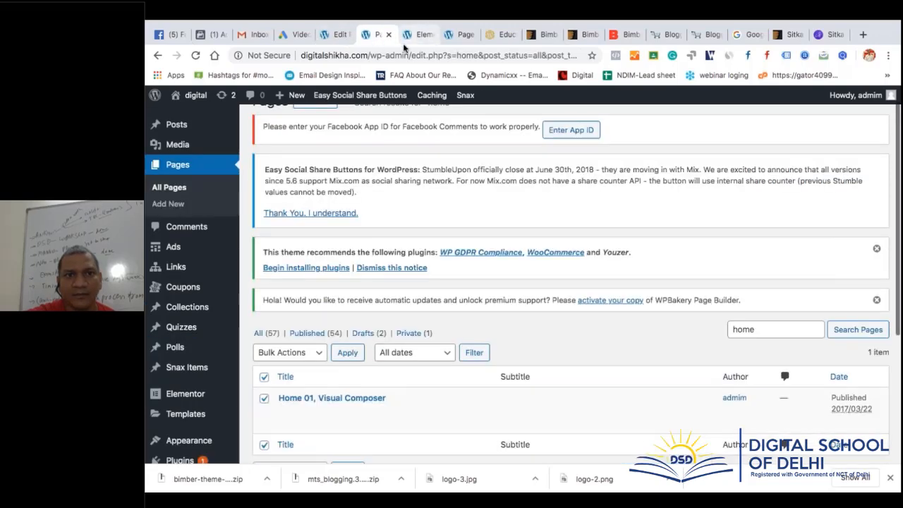
pyautogui.scroll(-5, 417, 257)
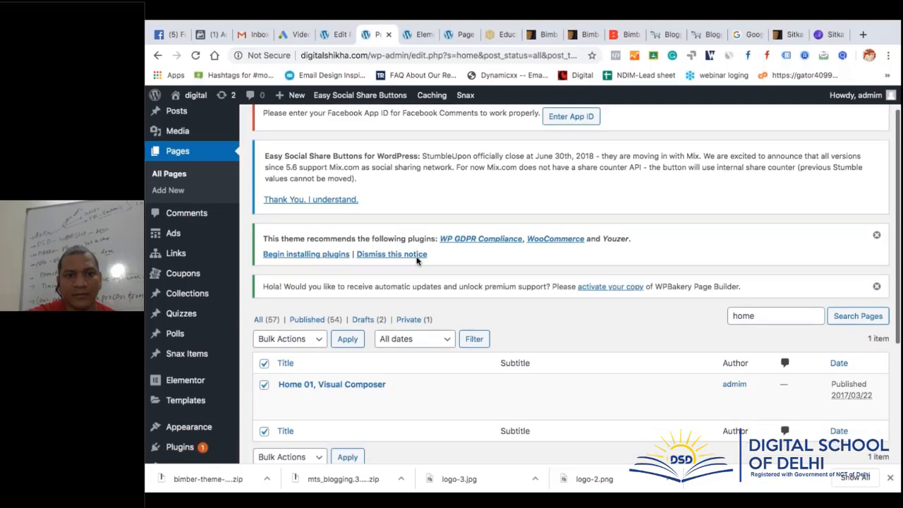
pyautogui.scroll(5, 417, 260)
pyautogui.click(337, 34)
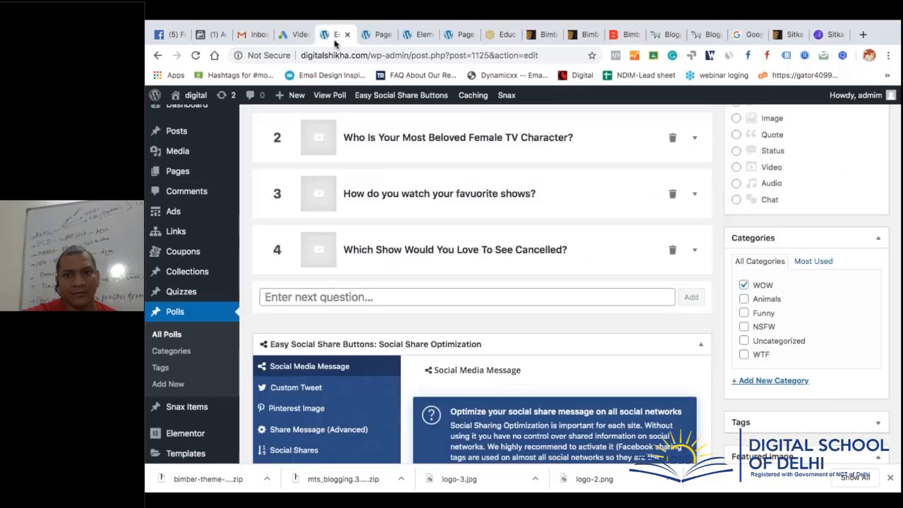
pyautogui.scroll(6, 514, 262)
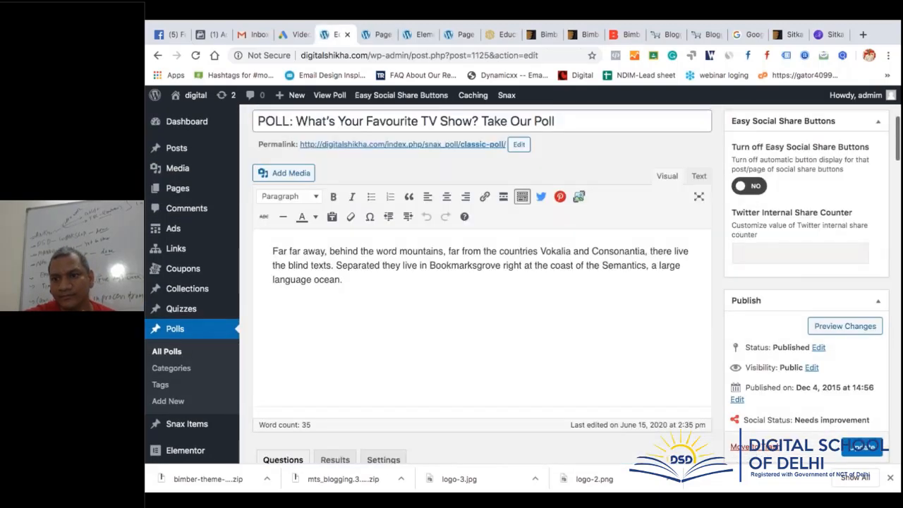
# Preview the poll and vote for The players, giving it 100% of the results
pyautogui.click(846, 369)
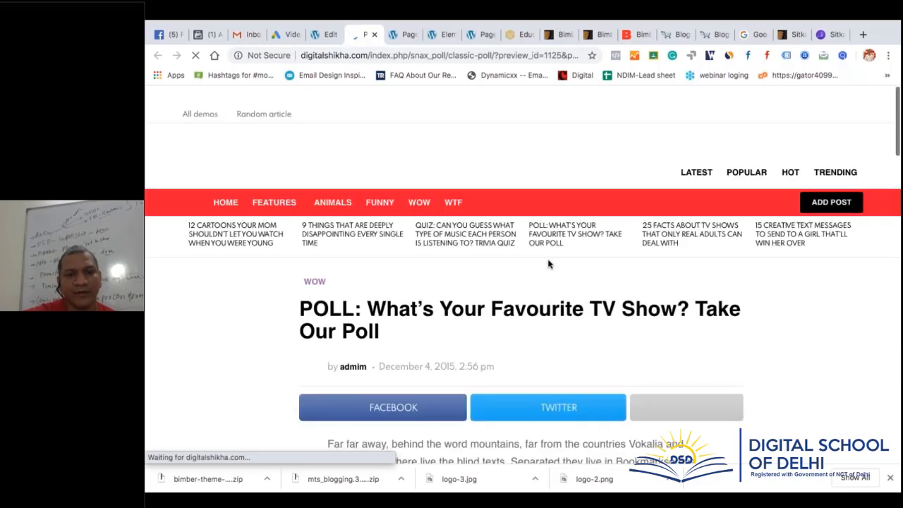
pyautogui.scroll(-3, 548, 264)
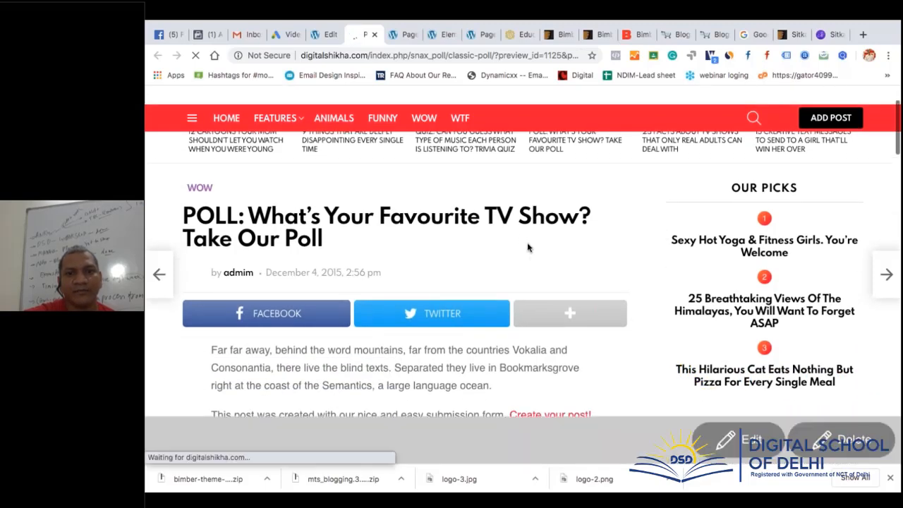
pyautogui.scroll(-3, 528, 247)
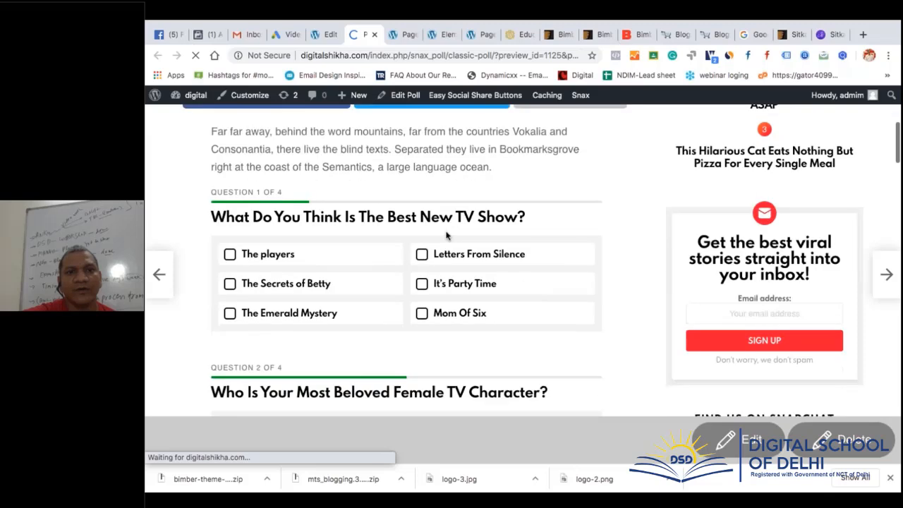
pyautogui.click(230, 258)
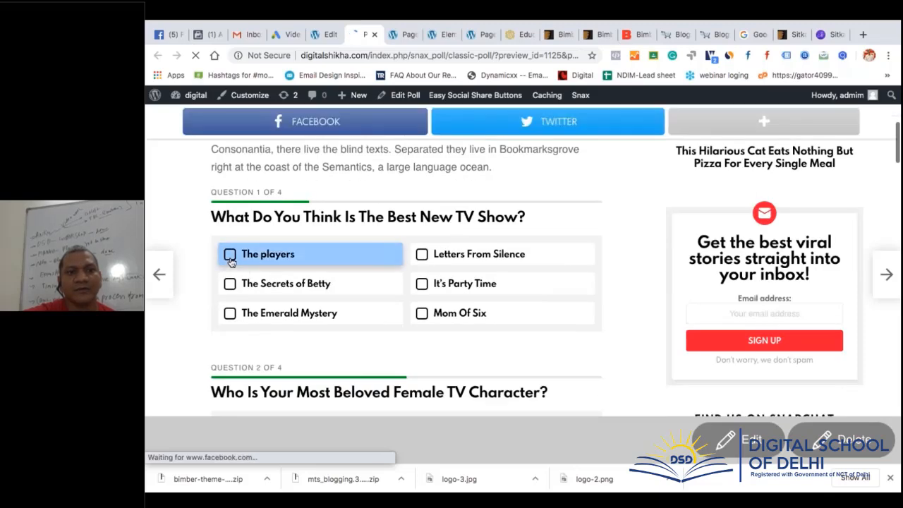
pyautogui.click(230, 258)
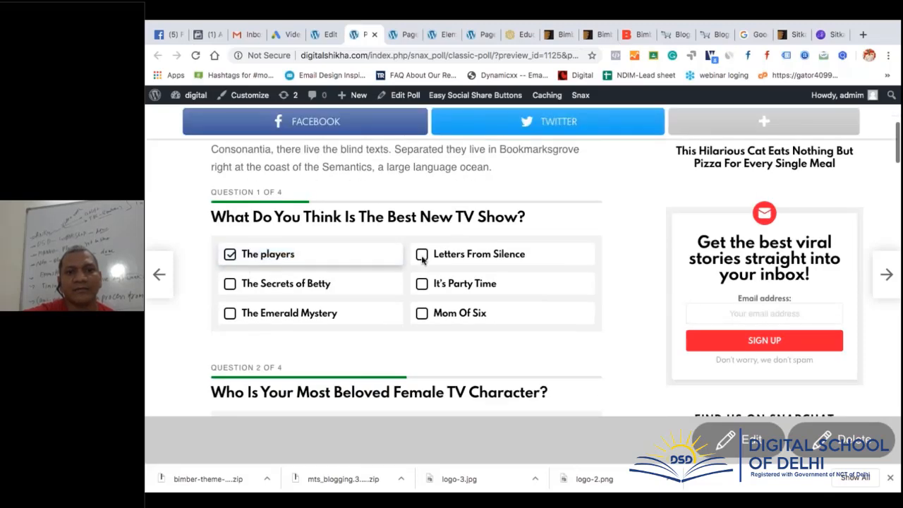
pyautogui.scroll(3, 359, 302)
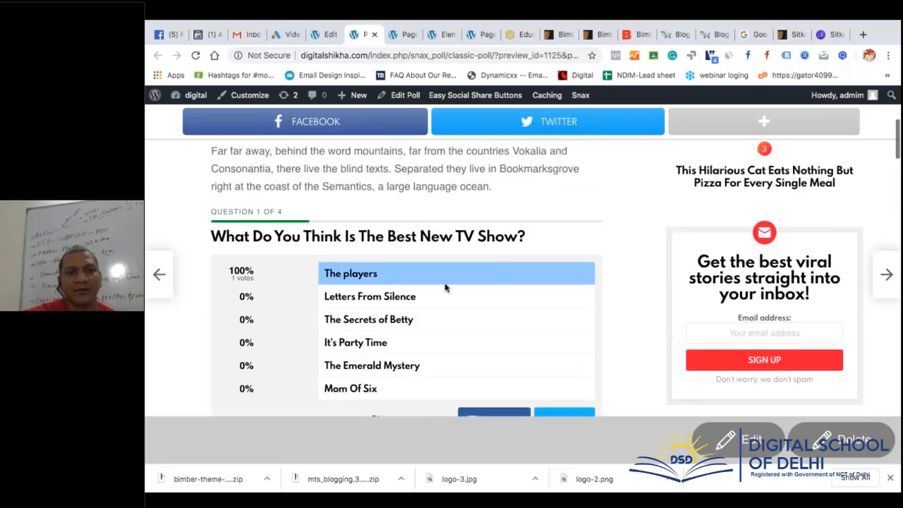
pyautogui.scroll(-5, 459, 288)
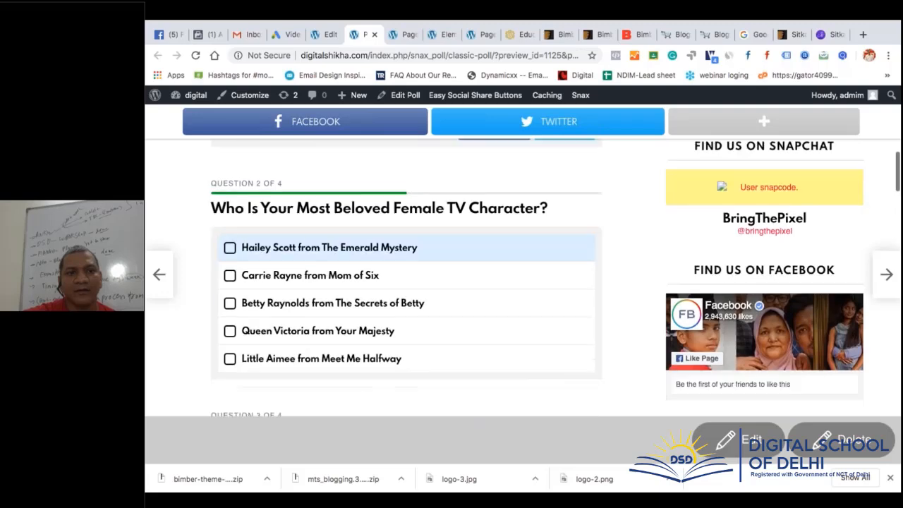
pyautogui.scroll(-4, 473, 241)
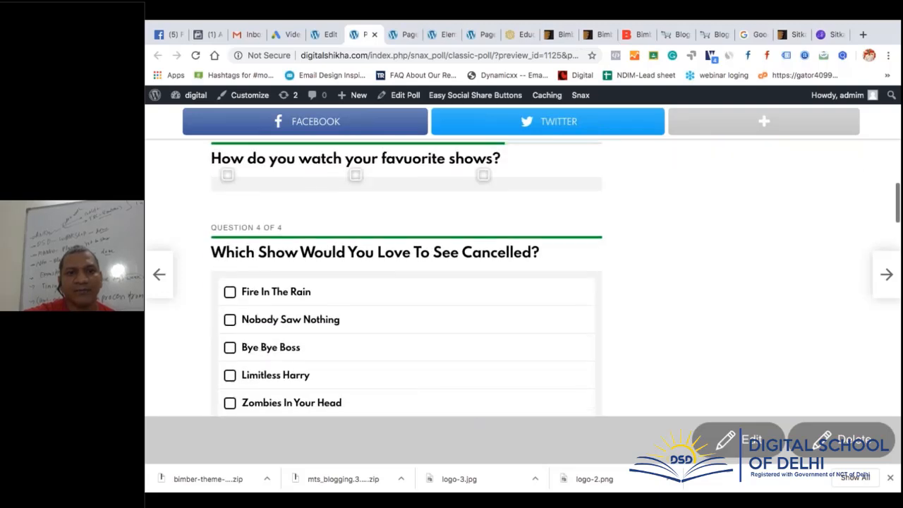
pyautogui.scroll(8, 474, 242)
pyautogui.scroll(5, 459, 282)
# Open the TV show poll via Edit Poll and scroll through its editor
pyautogui.click(405, 95)
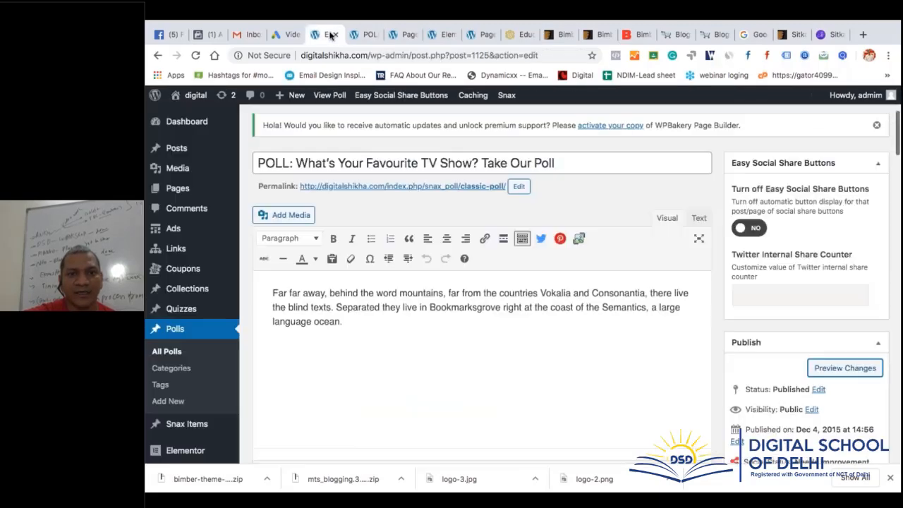
pyautogui.scroll(-10, 522, 324)
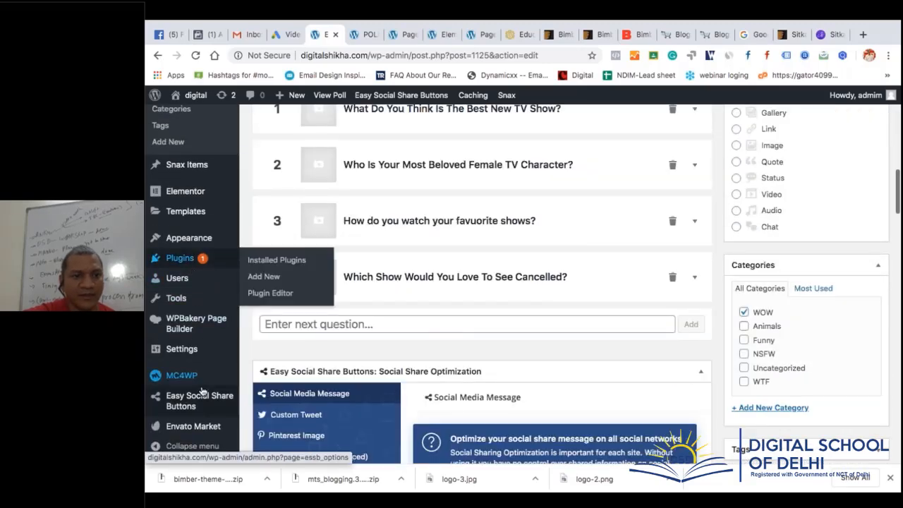
pyautogui.scroll(-3, 201, 392)
pyautogui.scroll(-2, 202, 286)
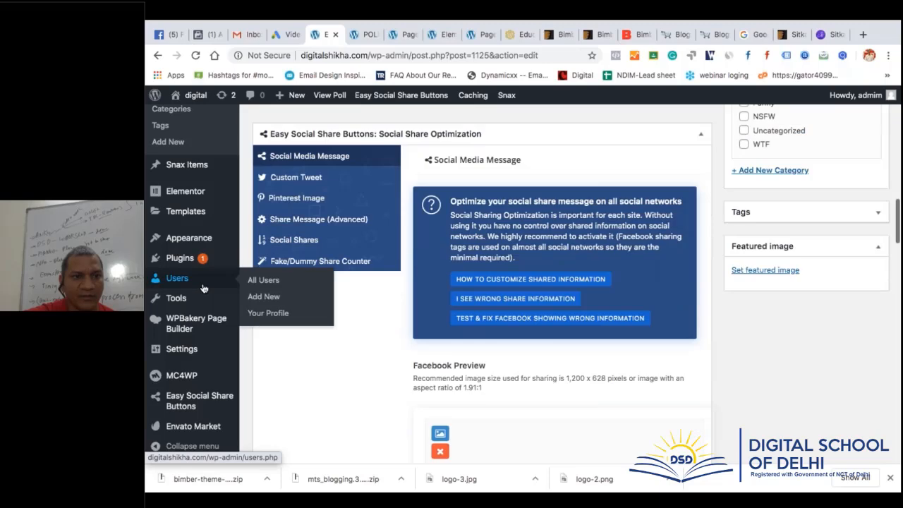
pyautogui.scroll(4, 184, 233)
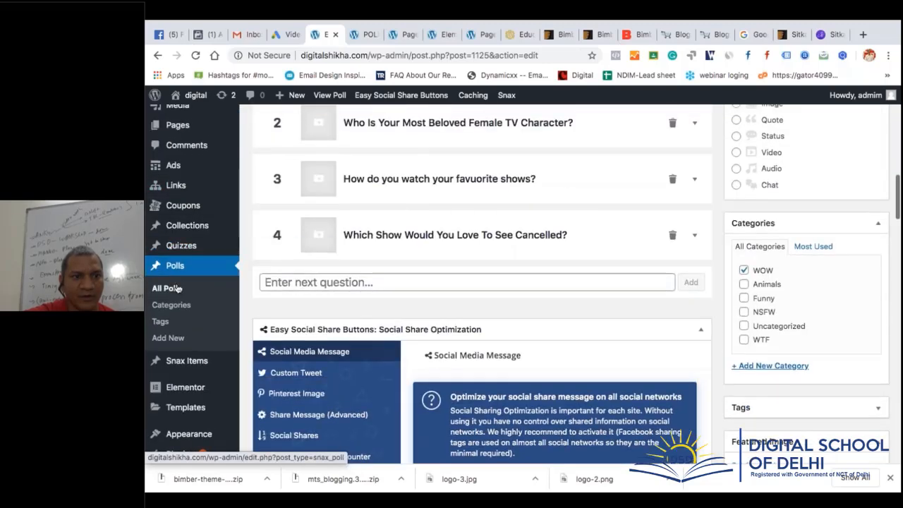
# Go to All Polls and scroll down the list to poll 1185
pyautogui.click(178, 288)
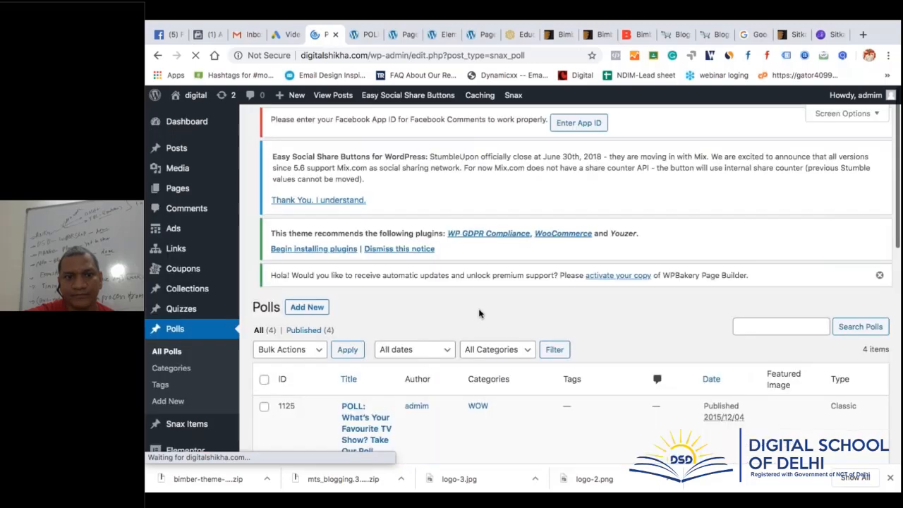
pyautogui.scroll(-5, 479, 313)
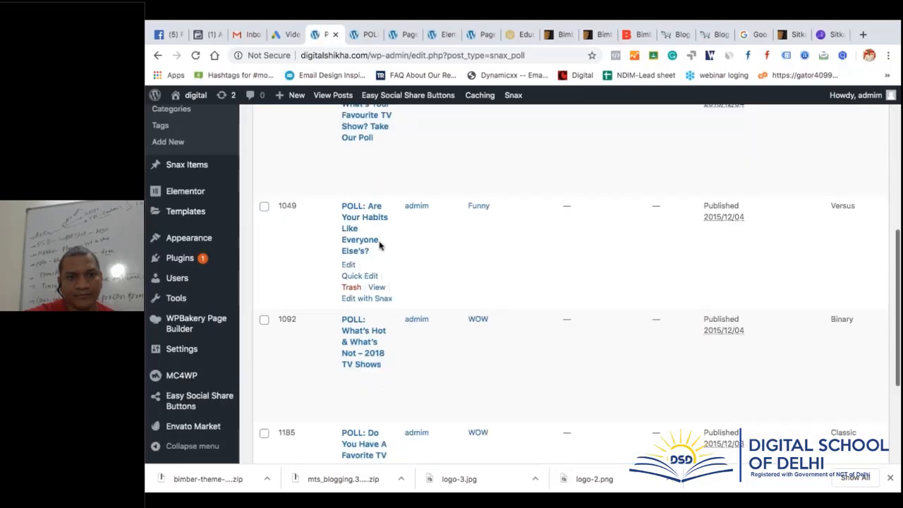
pyautogui.scroll(-3, 381, 337)
pyautogui.scroll(-1, 381, 337)
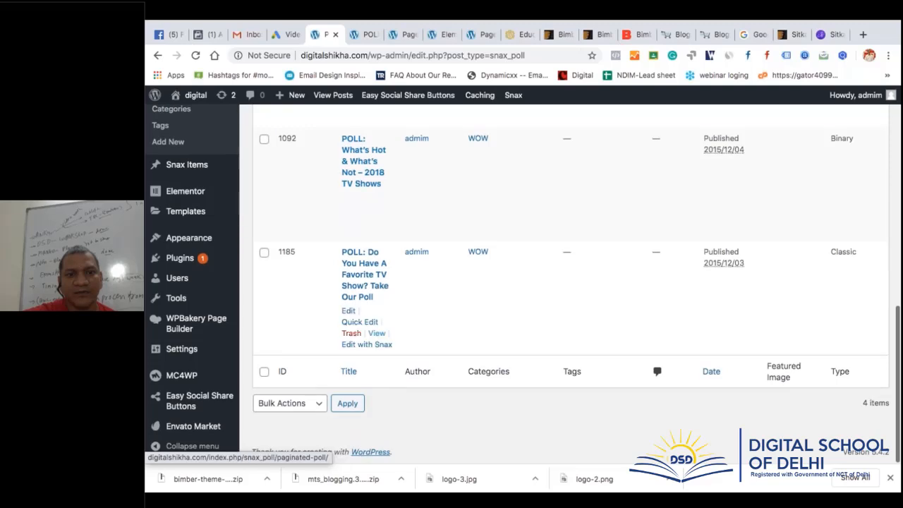
# Open poll 1185 and preview it in a new tab
pyautogui.click(376, 280)
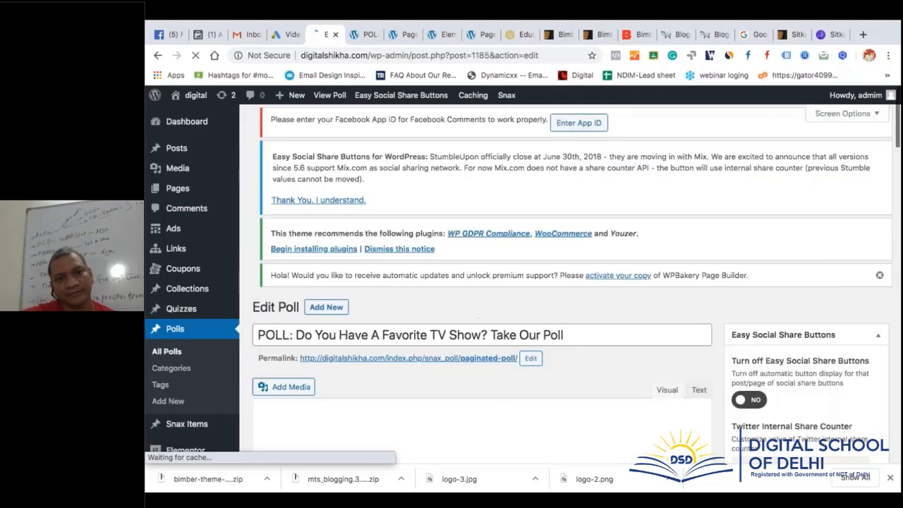
pyautogui.scroll(-3, 683, 268)
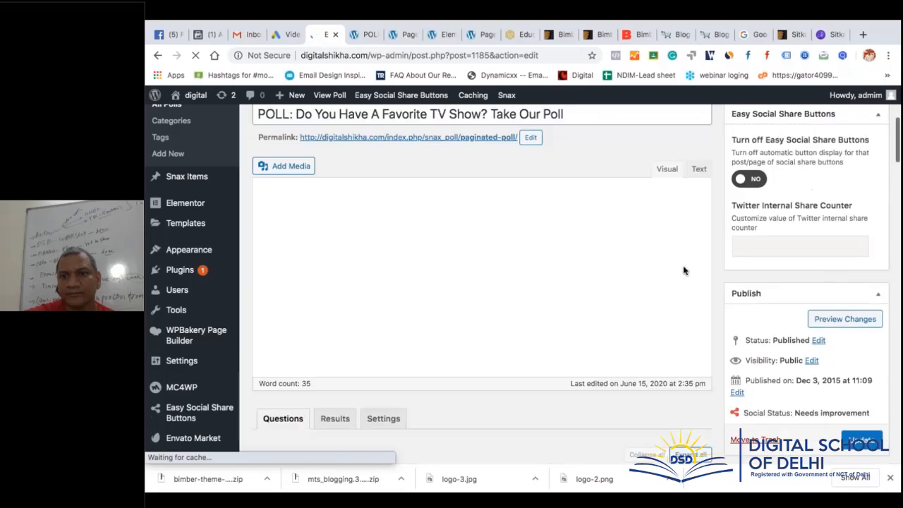
pyautogui.click(844, 318)
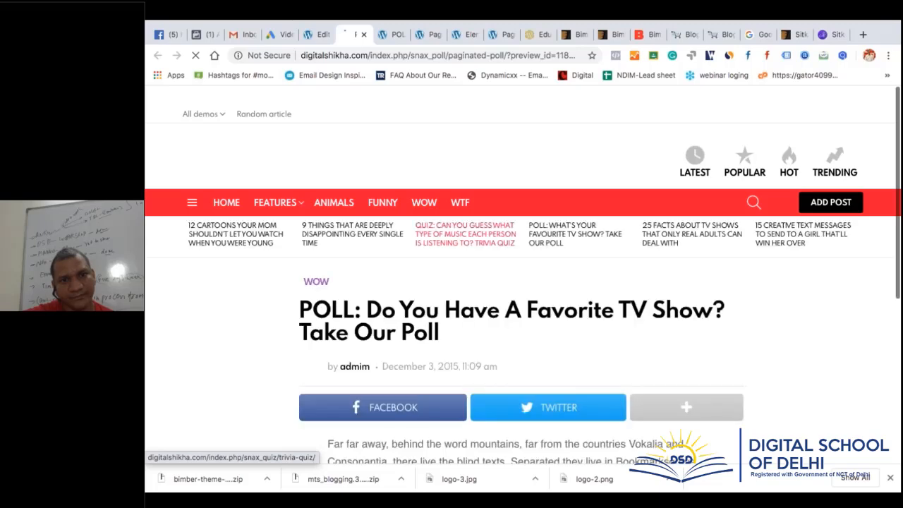
pyautogui.scroll(-3, 522, 261)
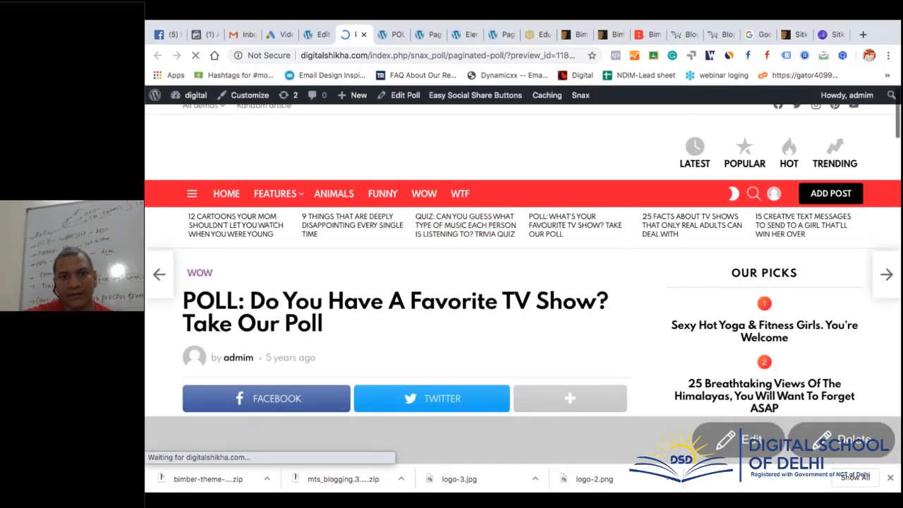
pyautogui.scroll(-5, 522, 261)
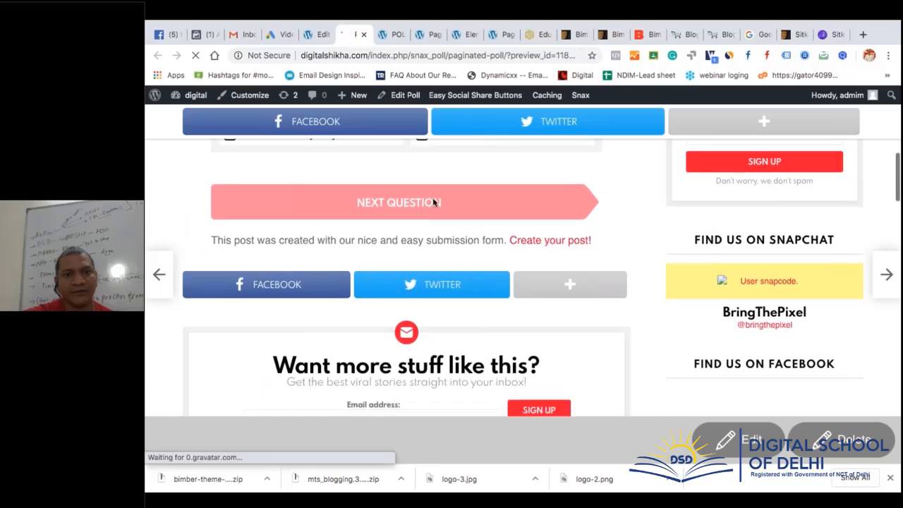
pyautogui.scroll(-2, 485, 291)
pyautogui.scroll(-1, 487, 291)
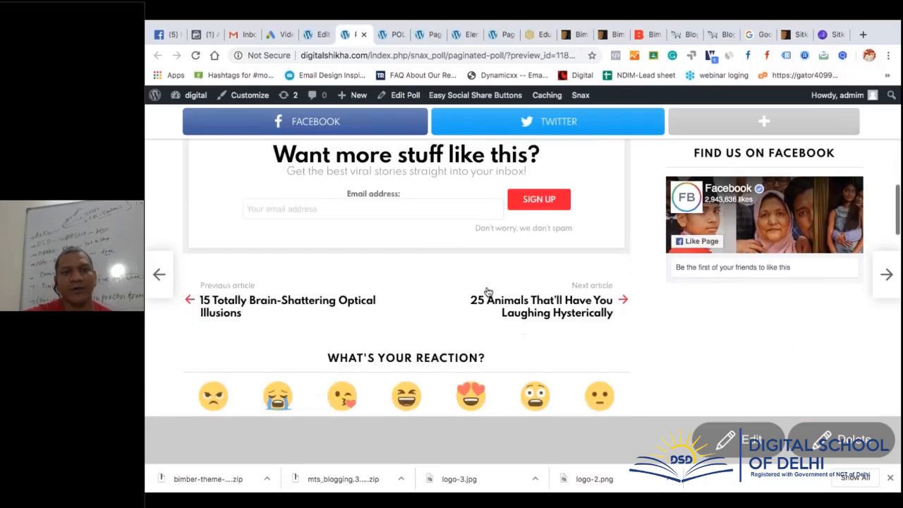
pyautogui.scroll(8, 488, 292)
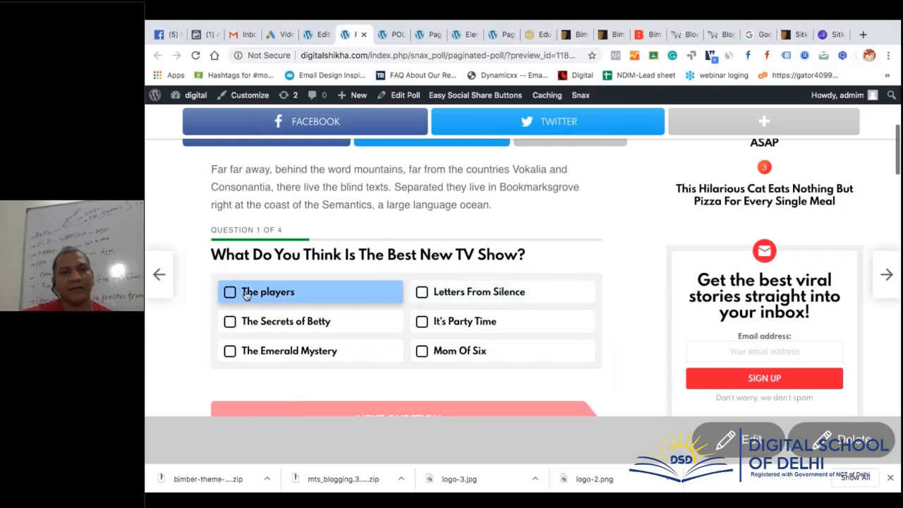
# Answer 'The players' and 'Hailey Scott' to advance the poll to Question 3 of 4
pyautogui.click(229, 293)
pyautogui.scroll(-1, 233, 300)
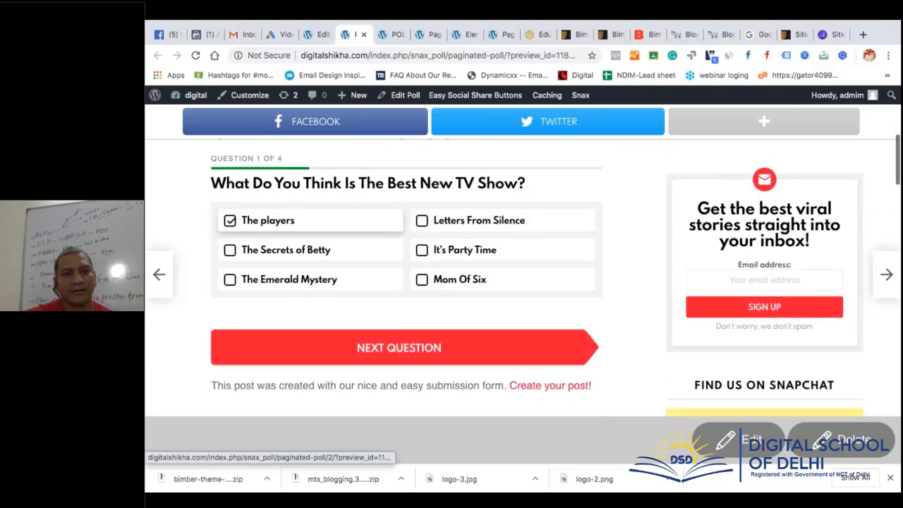
pyautogui.click(398, 348)
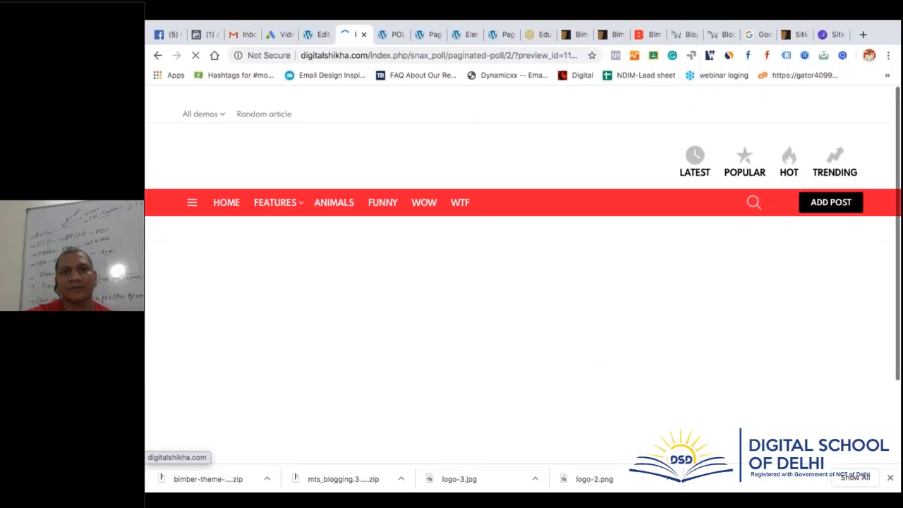
pyautogui.scroll(-5, 465, 341)
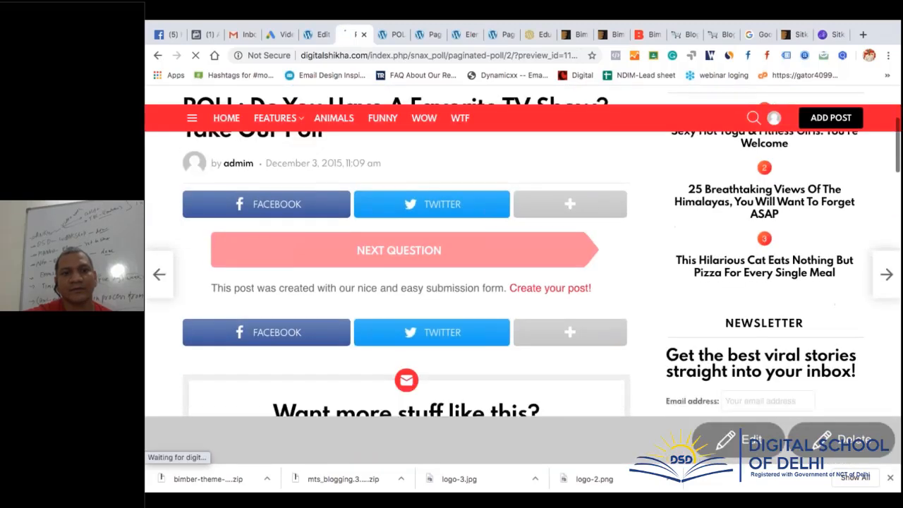
pyautogui.click(230, 172)
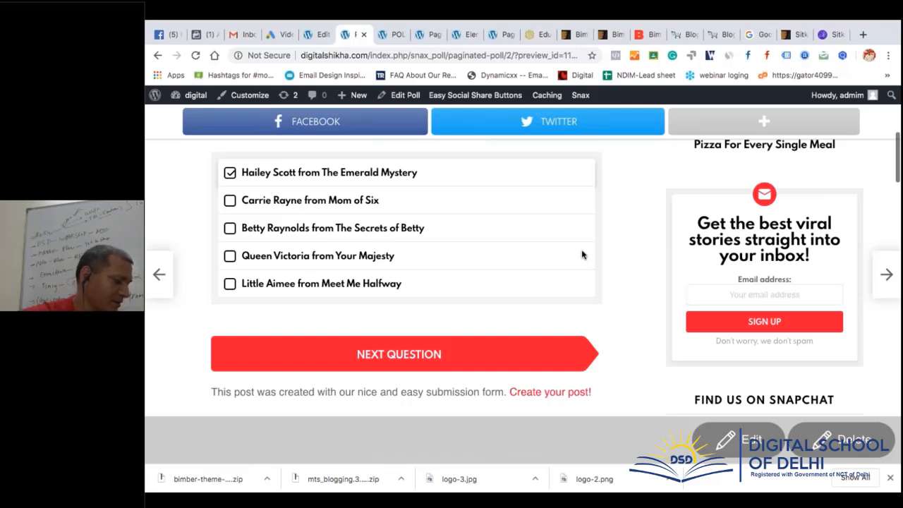
pyautogui.click(420, 355)
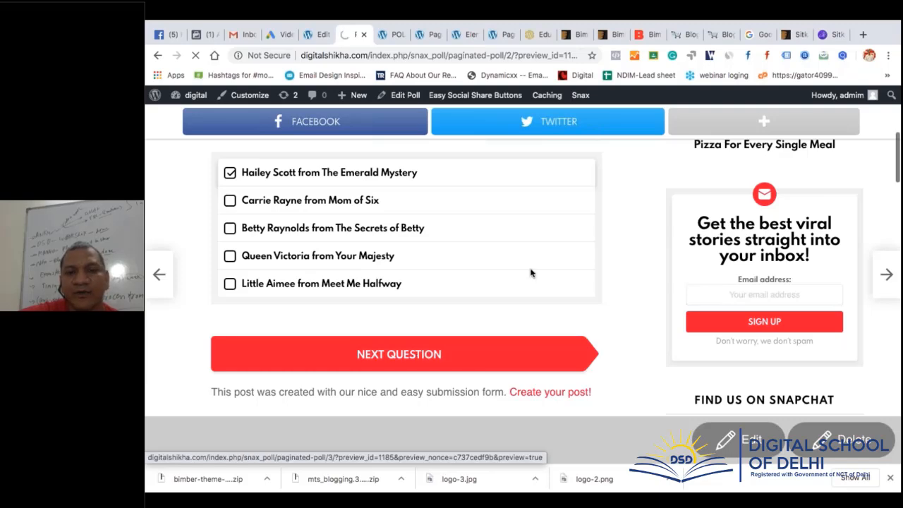
pyautogui.scroll(3, 536, 264)
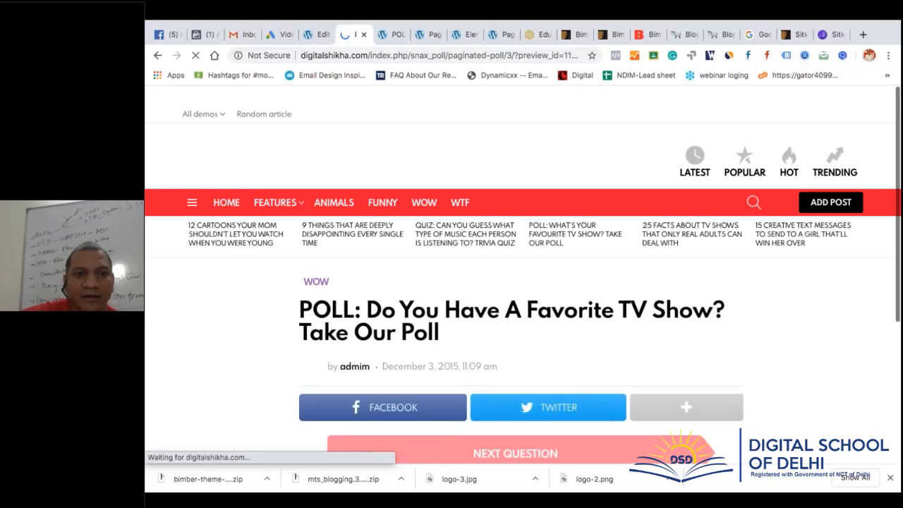
pyautogui.scroll(-4, 463, 359)
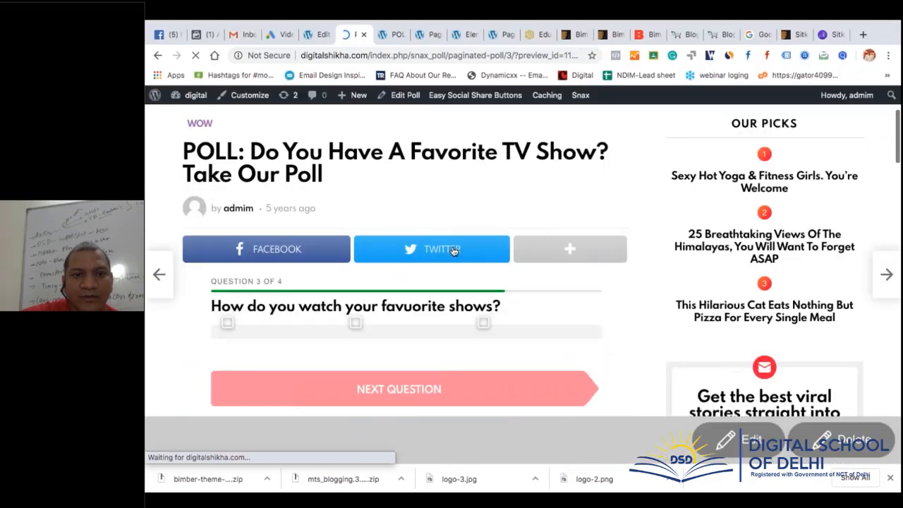
# Share the poll on Twitter and find the new poll tweet on the profile timeline
pyautogui.click(453, 251)
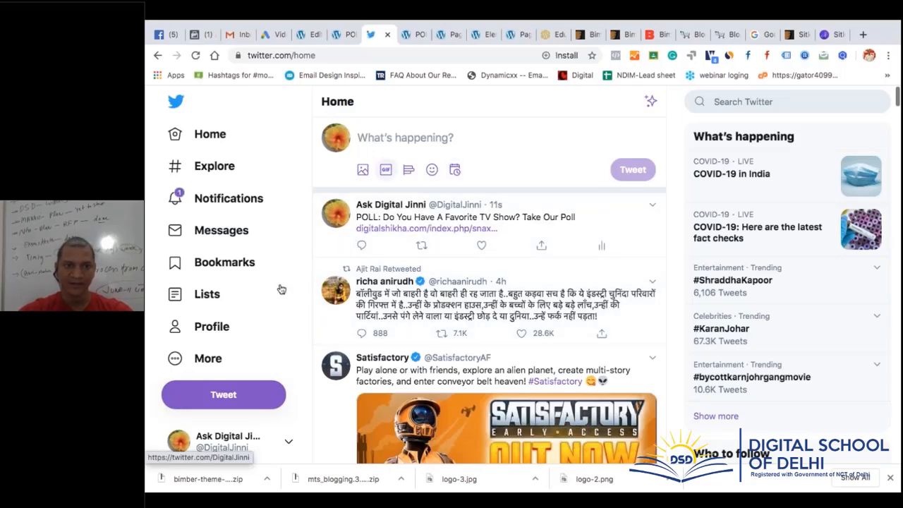
pyautogui.click(205, 337)
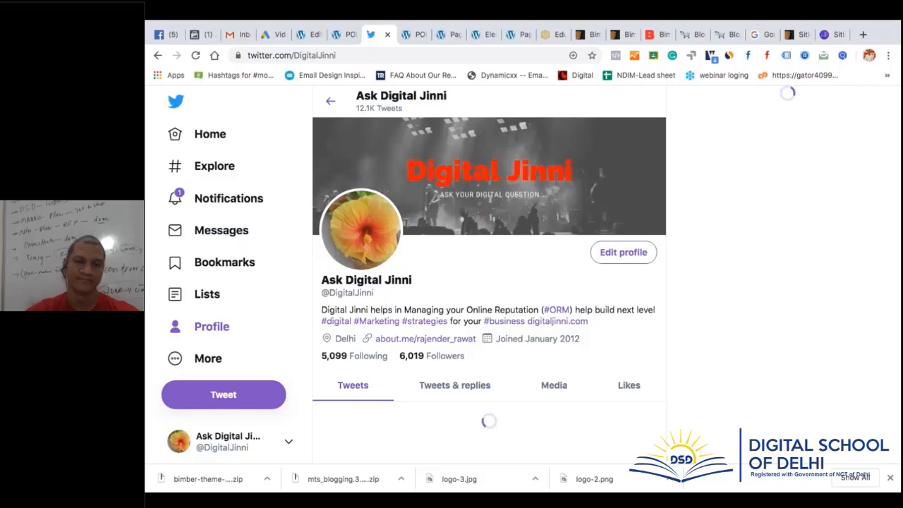
pyautogui.scroll(-4, 488, 282)
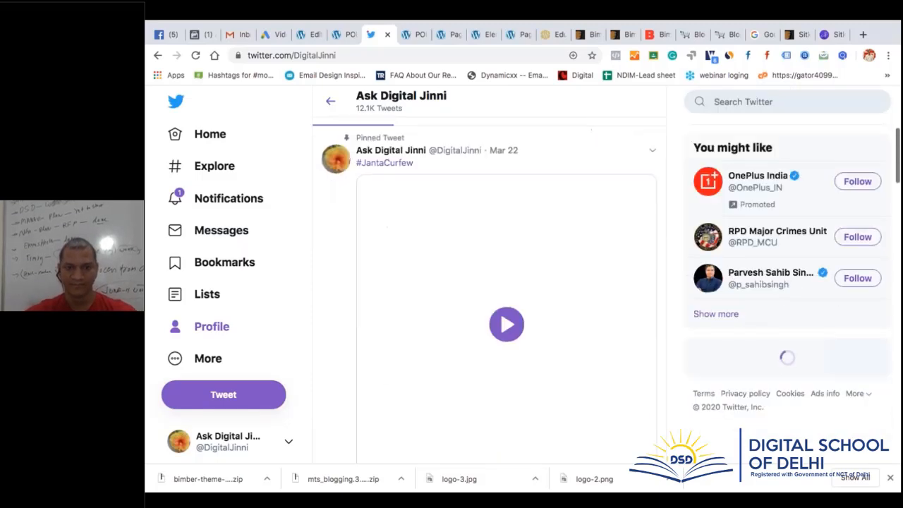
pyautogui.scroll(-3, 489, 282)
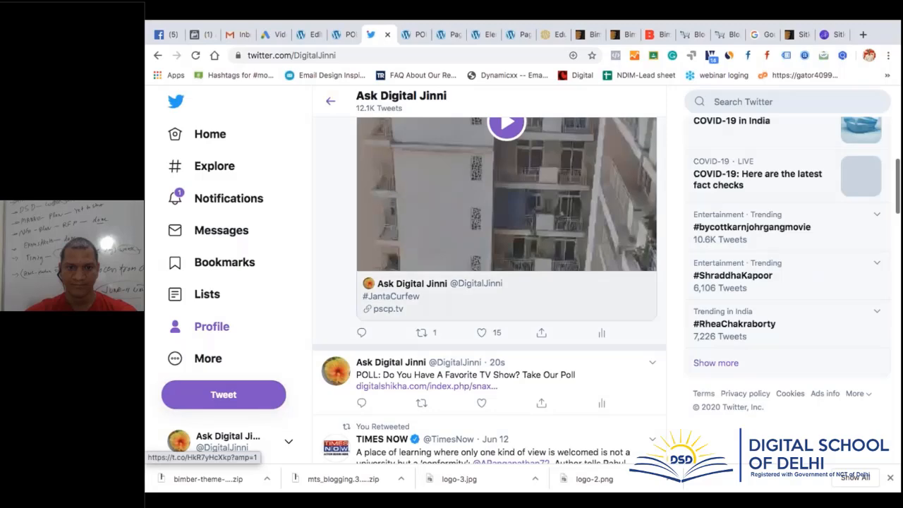
pyautogui.scroll(-2, 423, 278)
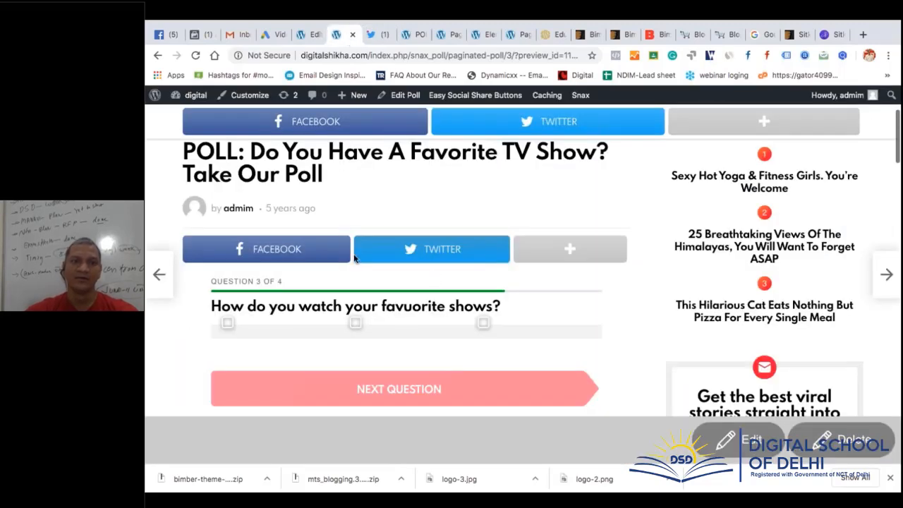
# Open the live poll from the tweet's link and advance it to the next question
pyautogui.scroll(1, 409, 221)
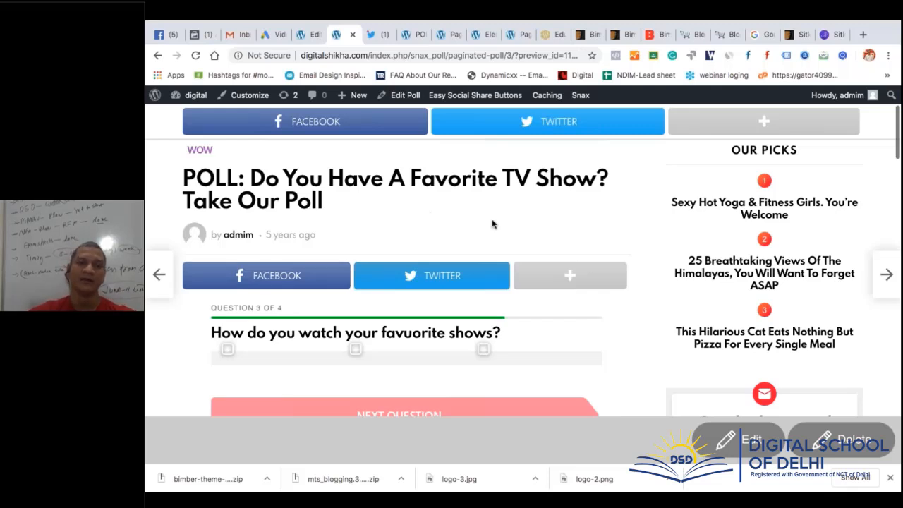
pyautogui.click(377, 35)
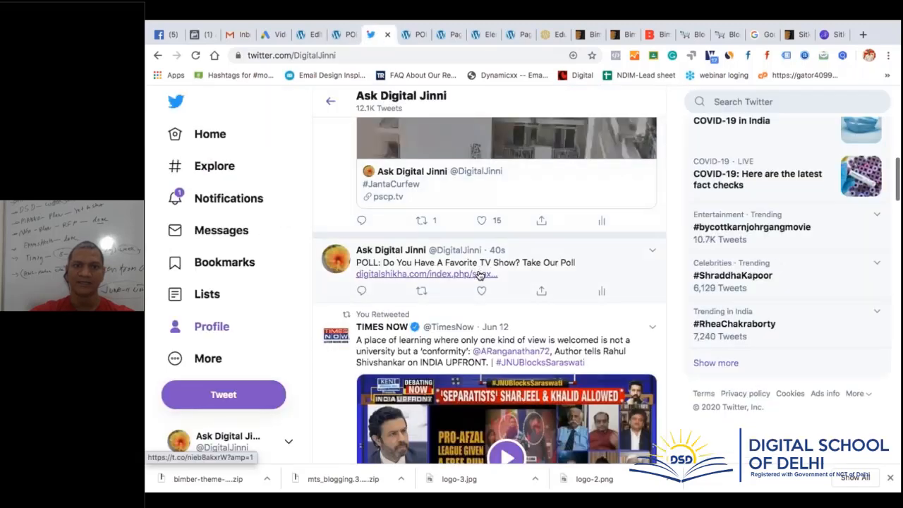
pyautogui.click(480, 274)
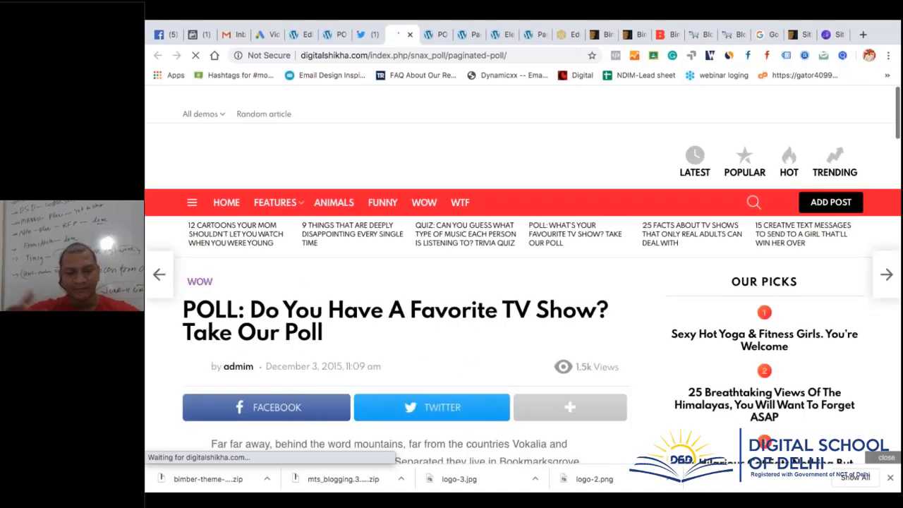
pyautogui.scroll(-5, 522, 282)
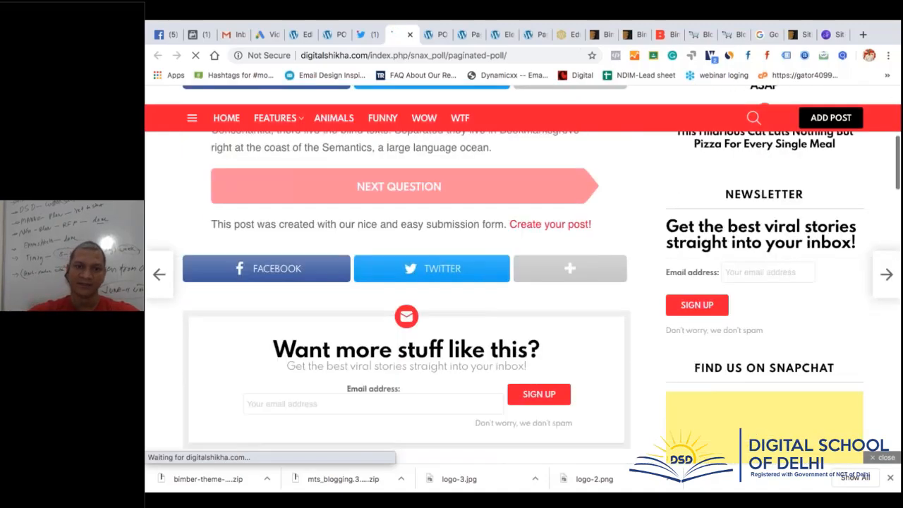
pyautogui.scroll(1, 330, 203)
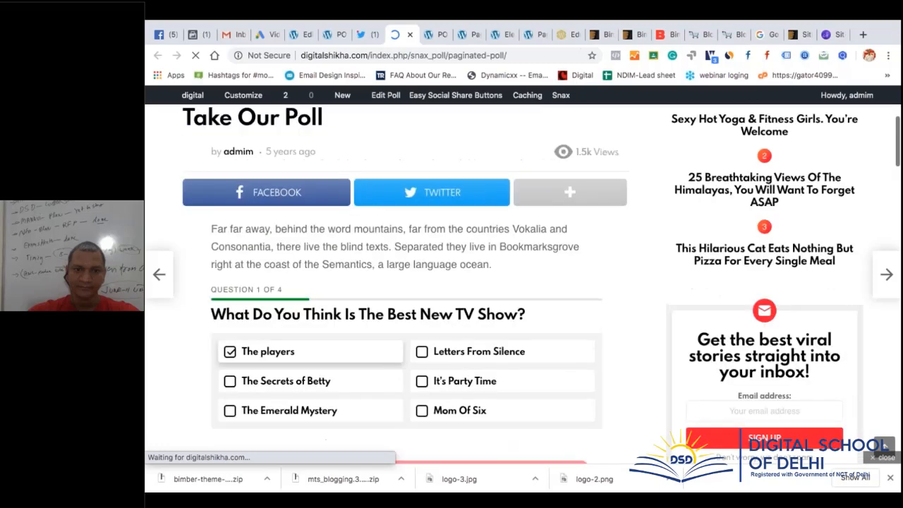
pyautogui.scroll(-2, 330, 203)
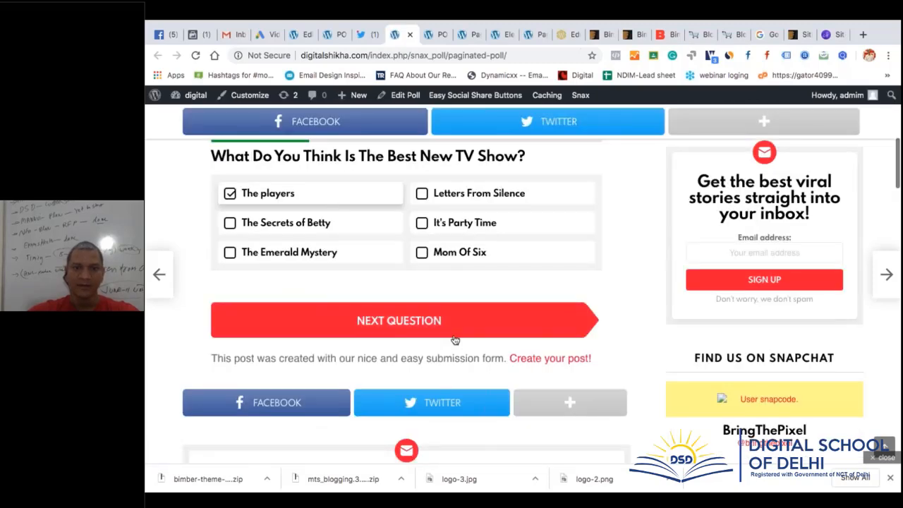
pyautogui.click(599, 324)
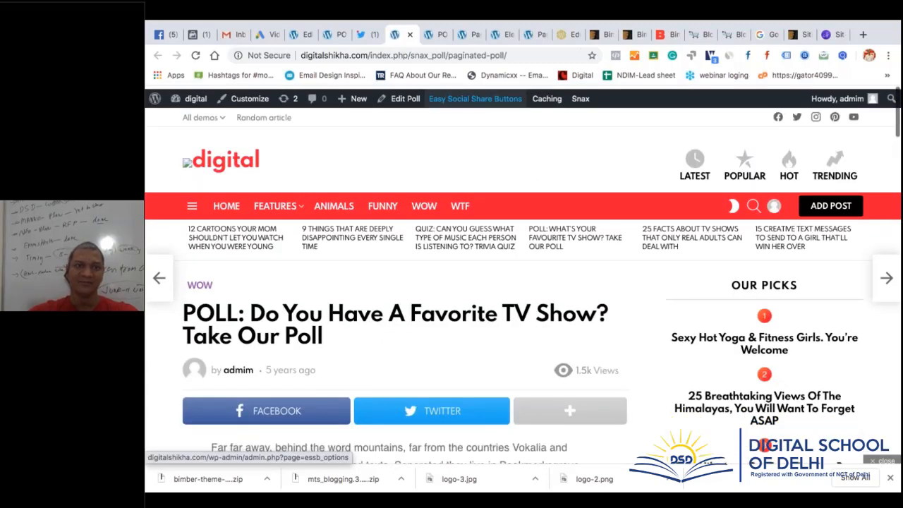
# Bring up the poll post's editor, then switch to Finder with Cmd+Tab
pyautogui.click(301, 34)
pyautogui.moveTo(225, 288)
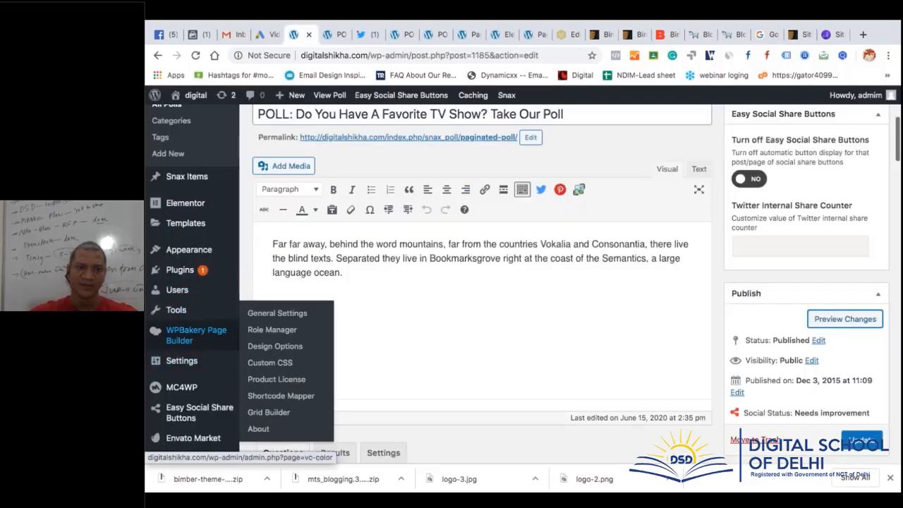
pyautogui.press('super+Tab')
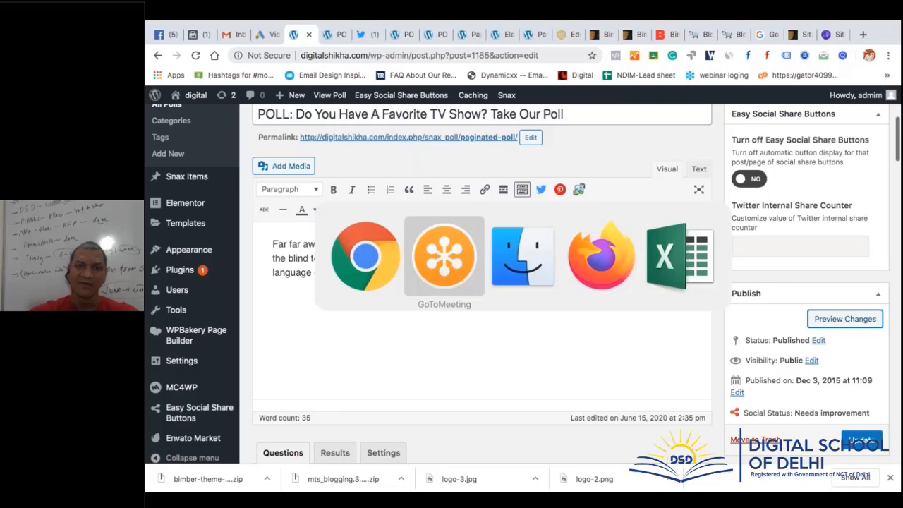
pyautogui.press('super+Tab')
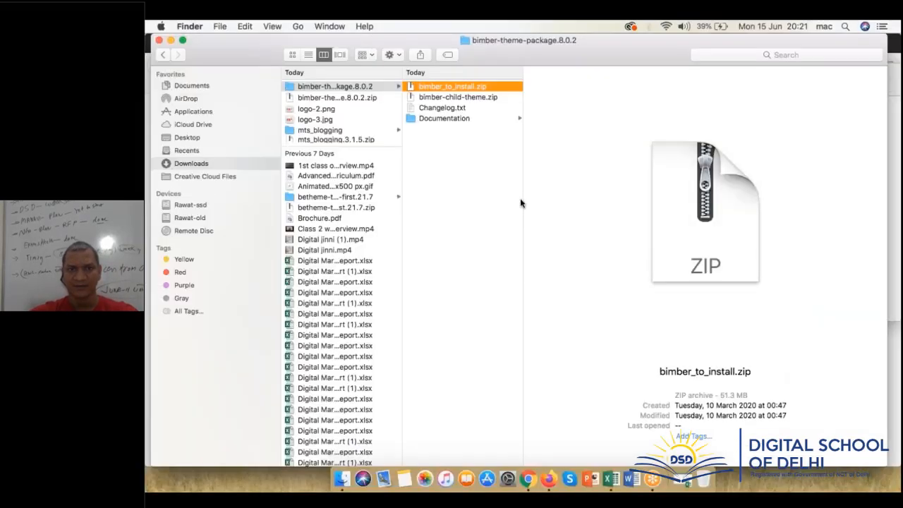
# Open readme.html from the theme package's Documentation folder in Chrome
pyautogui.click(466, 118)
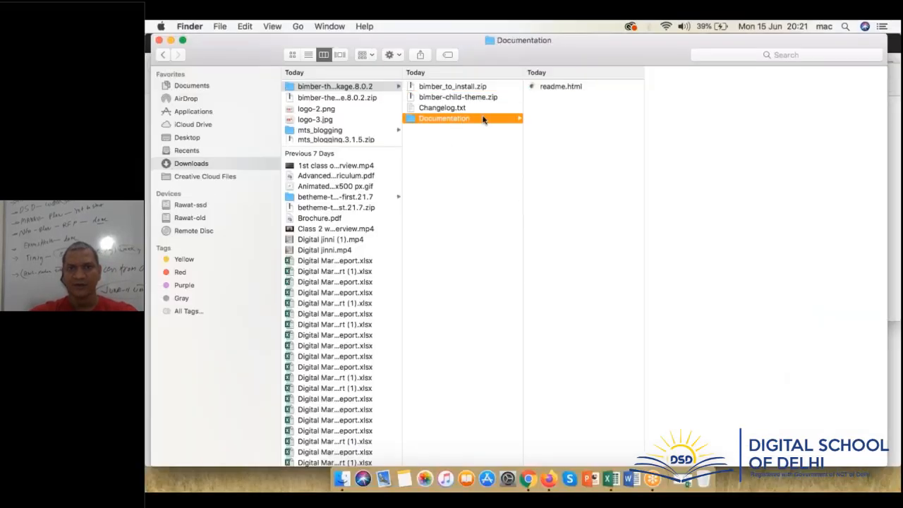
pyautogui.doubleClick(562, 87)
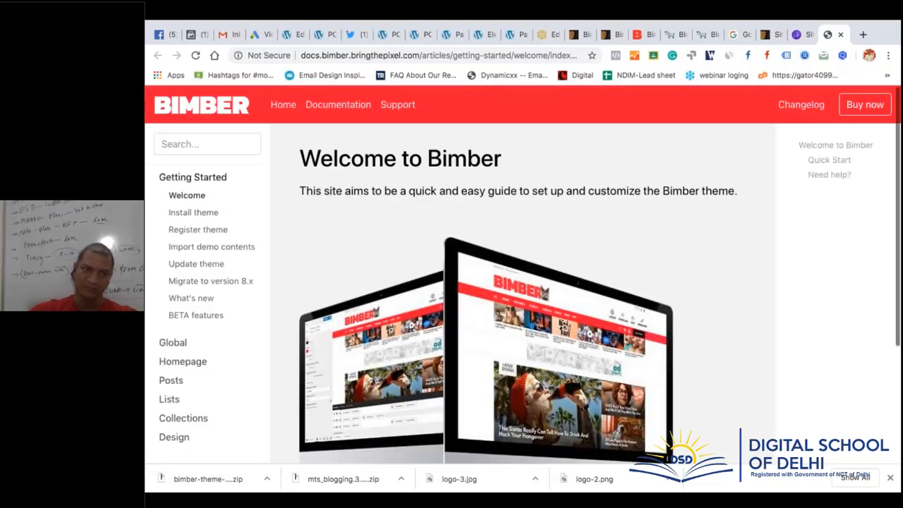
# Read the Bimber docs' Homepage Overview and jump to '2. Global Featured Entries'
pyautogui.scroll(-3, 423, 268)
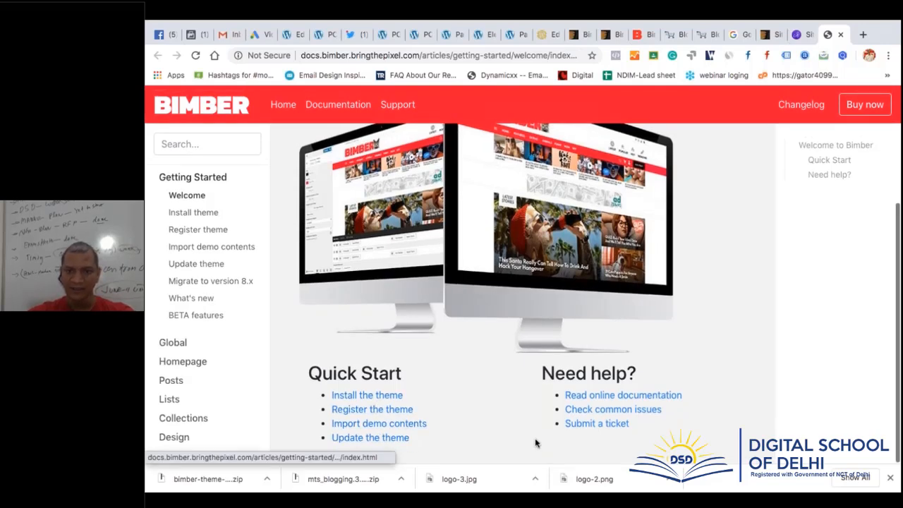
pyautogui.click(194, 369)
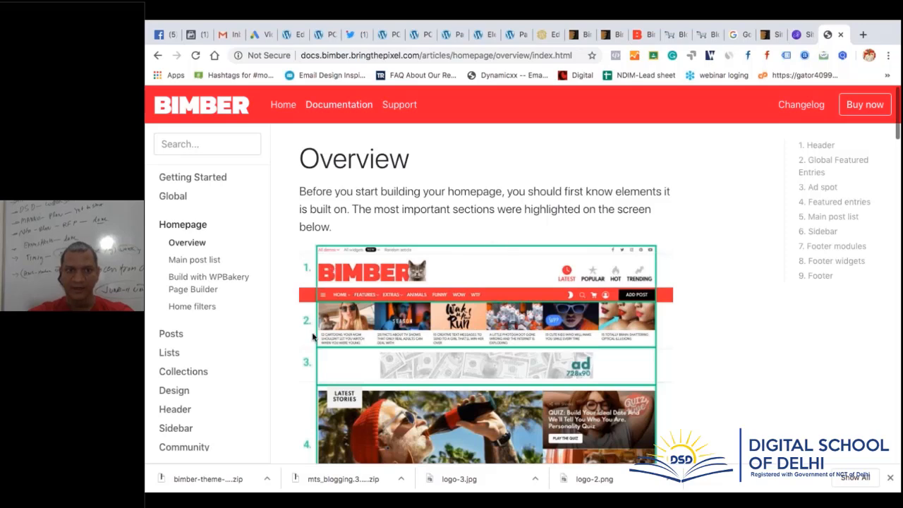
pyautogui.scroll(-4, 307, 384)
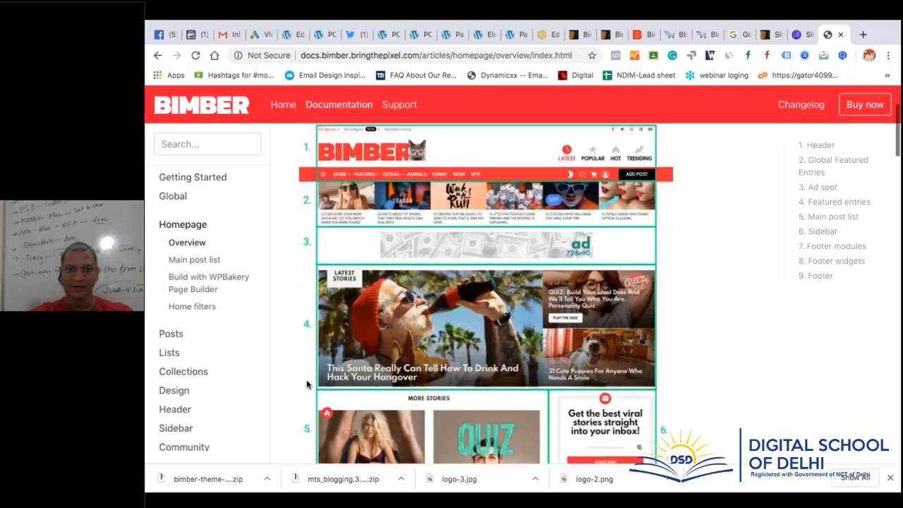
pyautogui.scroll(2, 712, 296)
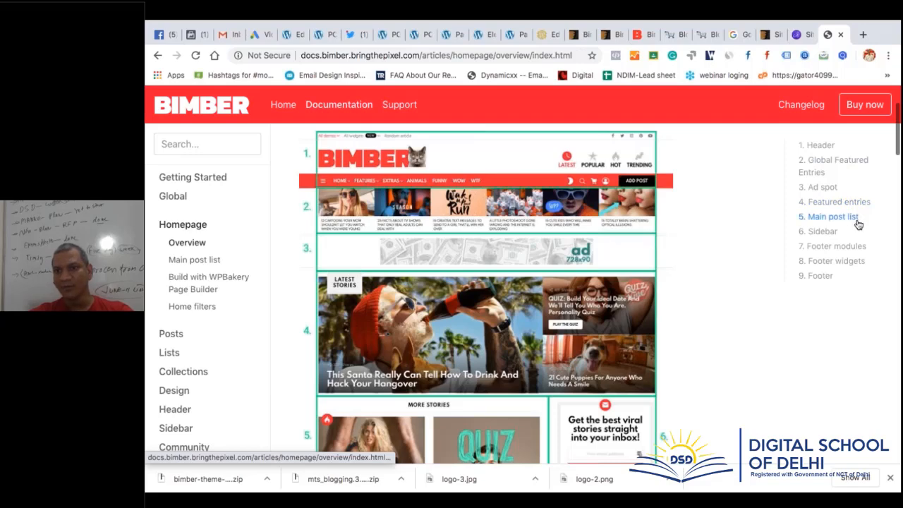
pyautogui.scroll(-3, 617, 344)
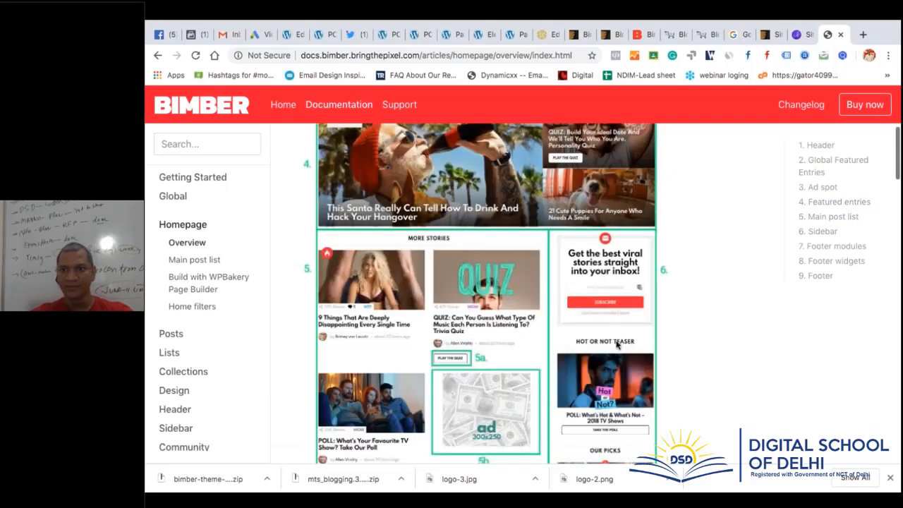
pyautogui.scroll(-1, 617, 344)
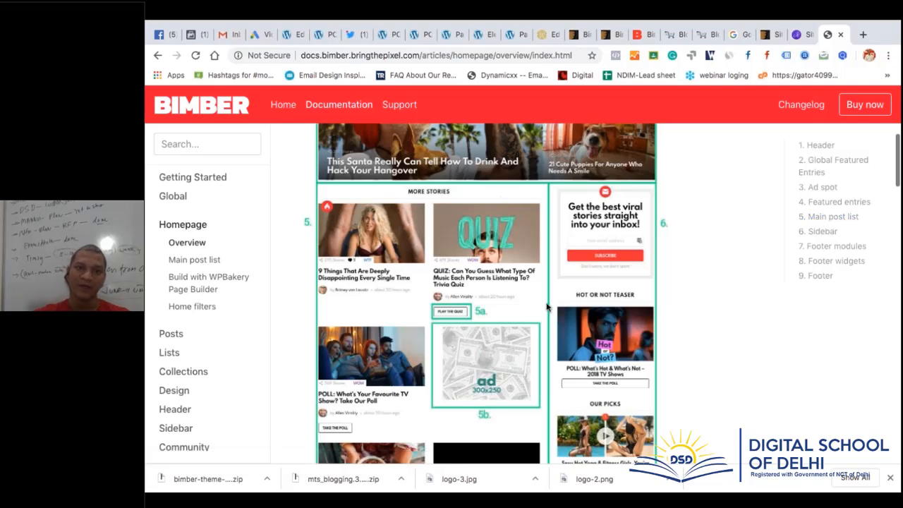
pyautogui.scroll(-6, 546, 307)
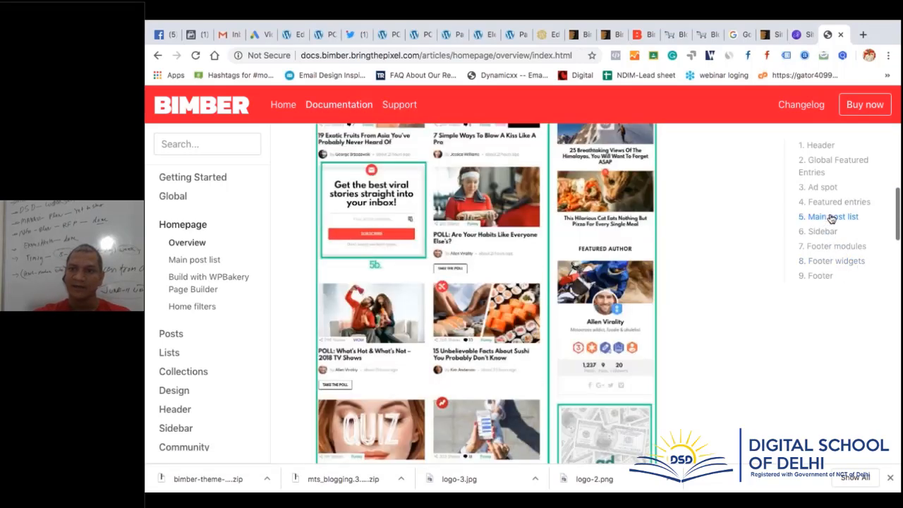
pyautogui.click(828, 162)
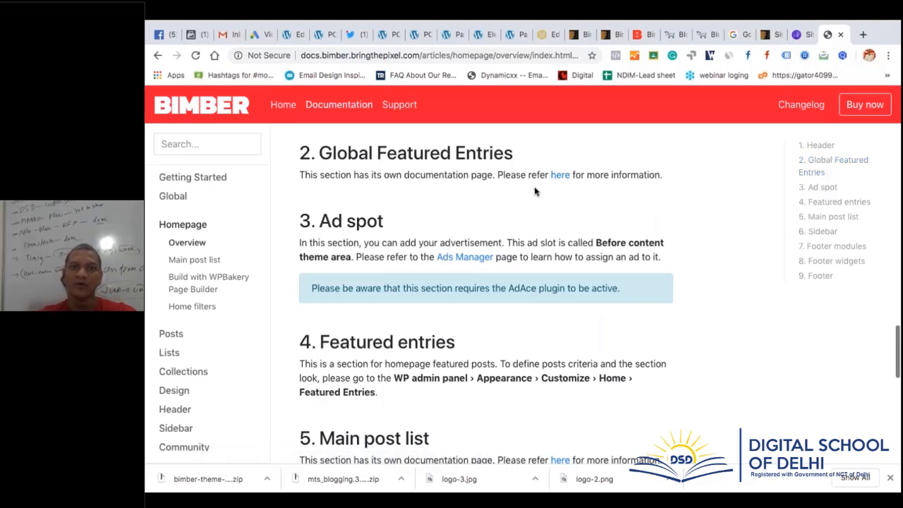
# Read the Global Featured Entries page's Setup options, then return to the poll preview
pyautogui.click(557, 178)
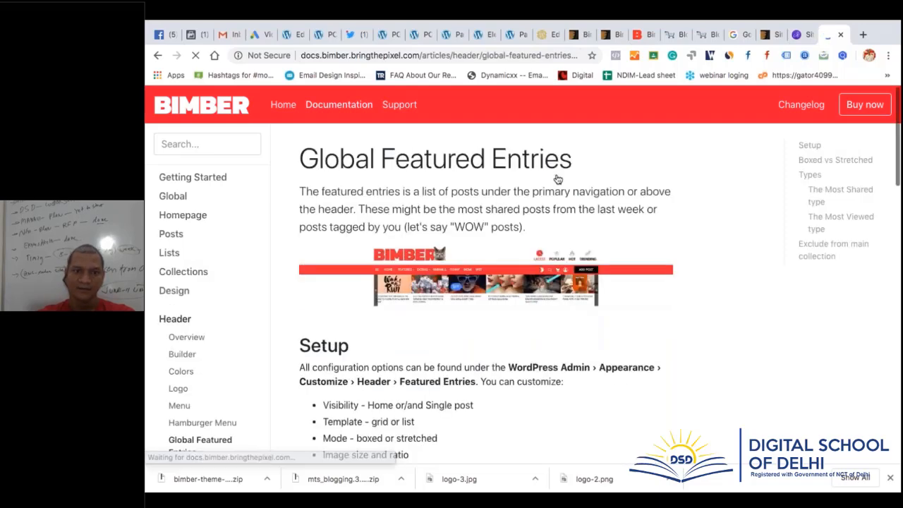
pyautogui.scroll(-3, 459, 328)
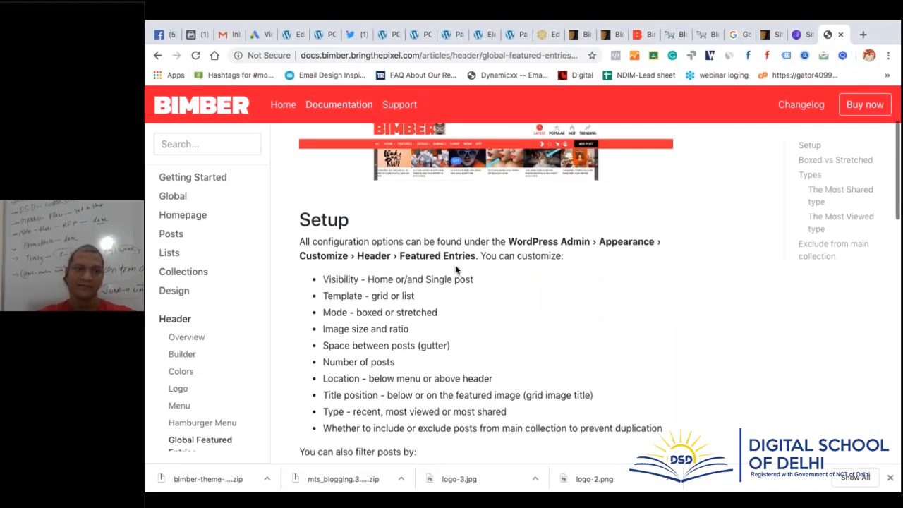
pyautogui.click(322, 35)
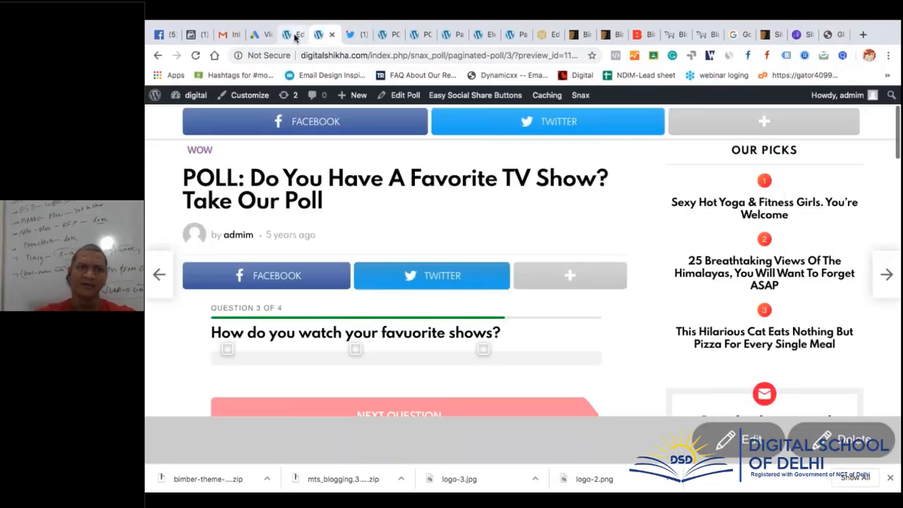
# Launch the Customizer via Appearance › Customize from the poll editor, then return to the Bimber docs
pyautogui.click(289, 34)
pyautogui.moveTo(201, 246)
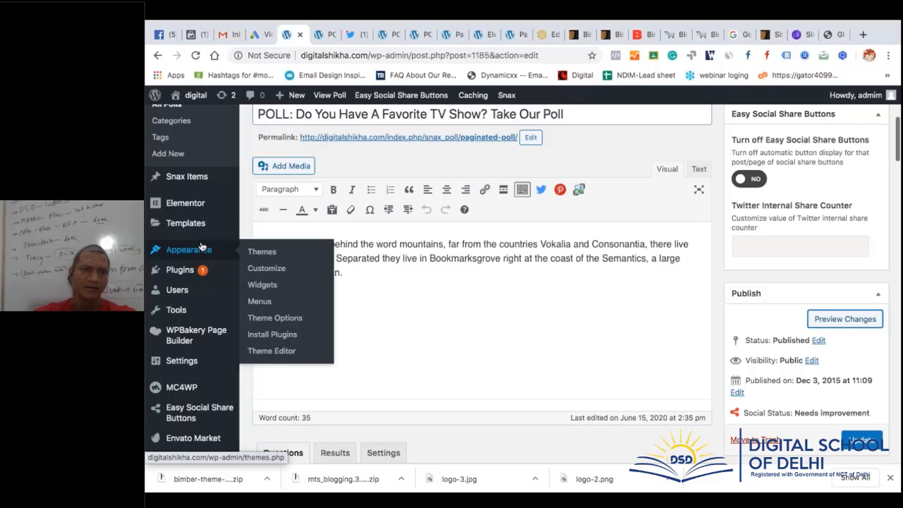
pyautogui.click(279, 268)
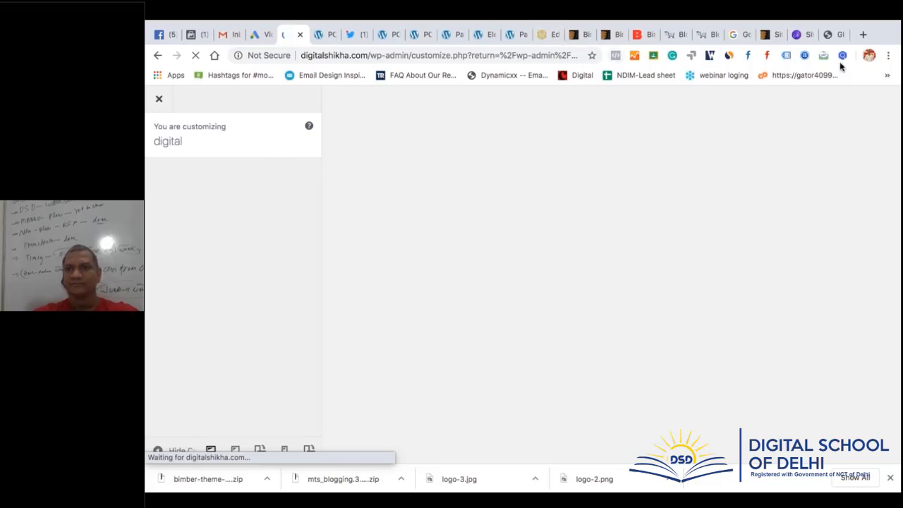
pyautogui.click(835, 35)
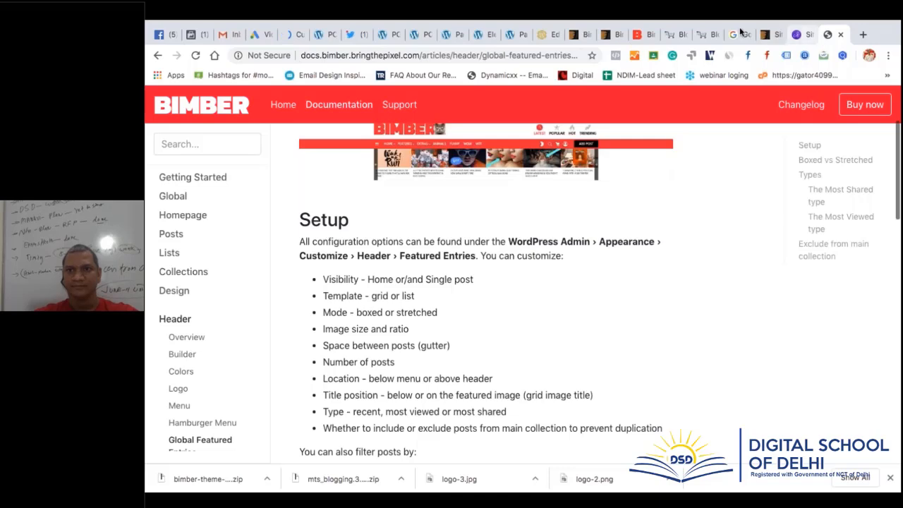
# Close the ThemeForest, theme preview, demo, Twitter, Elementor and other unneeded Chrome tabs
pyautogui.click(578, 37)
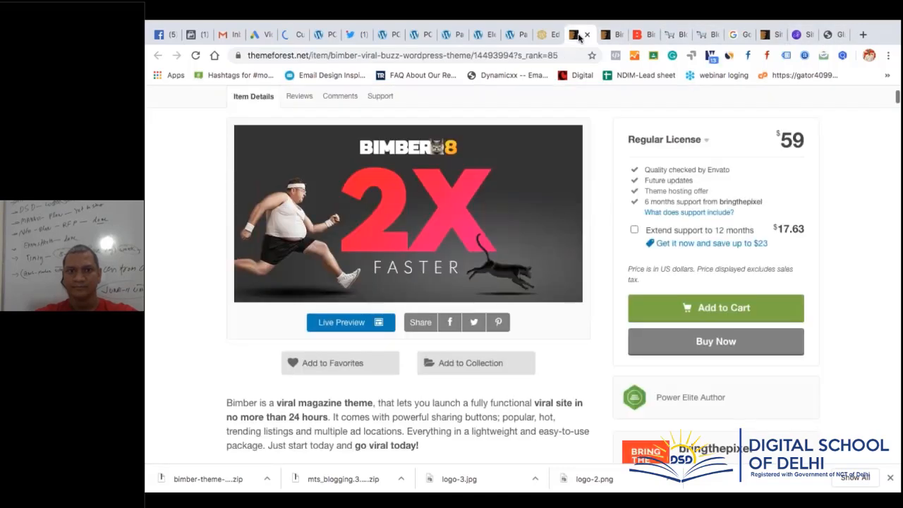
pyautogui.press('super+w')
pyautogui.press('super+w')
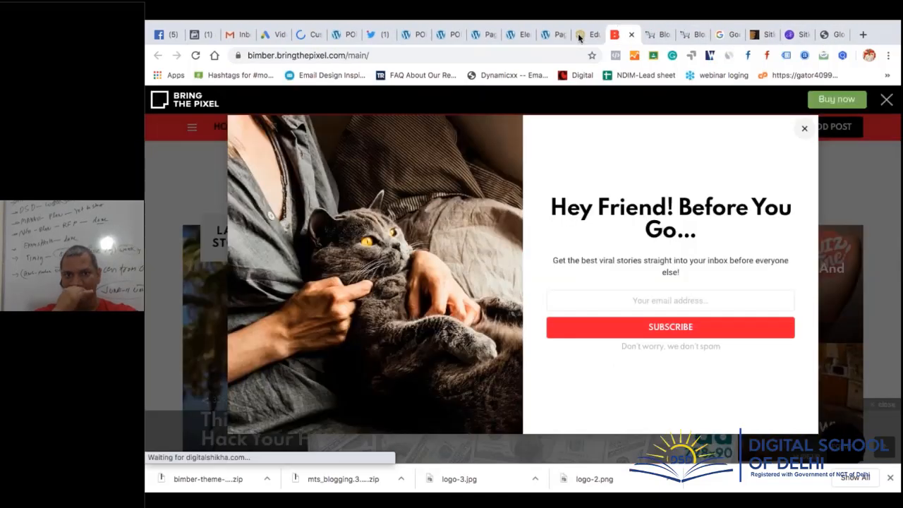
pyautogui.press('super+w')
pyautogui.press('super+w')
pyautogui.press('super+w')
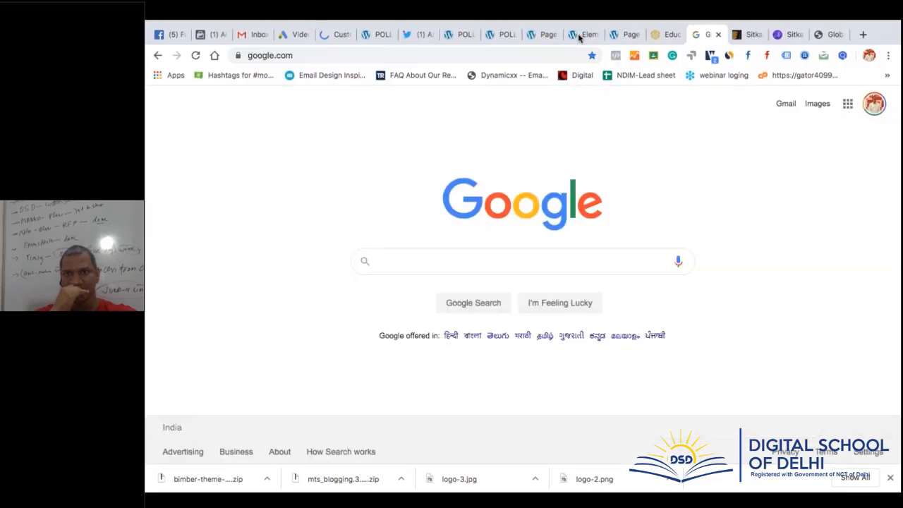
pyautogui.press('super+w')
pyautogui.press('super+w')
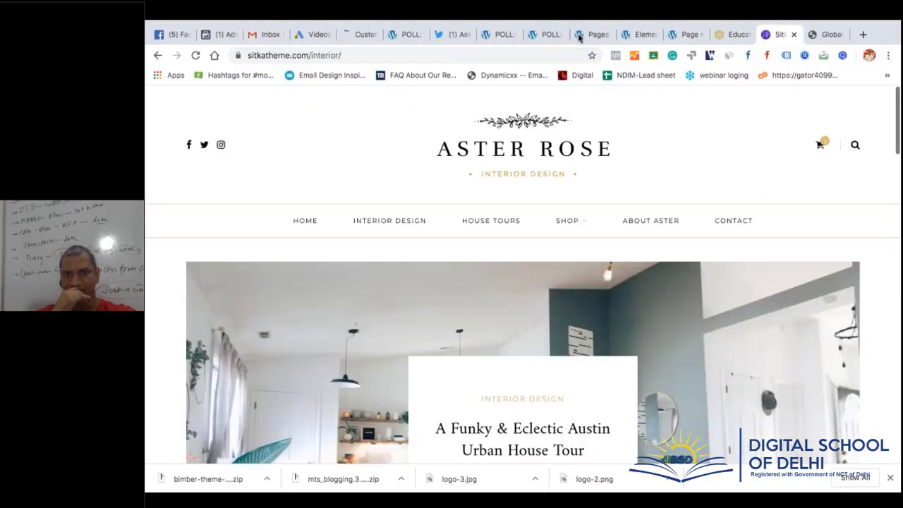
pyautogui.press('super+w')
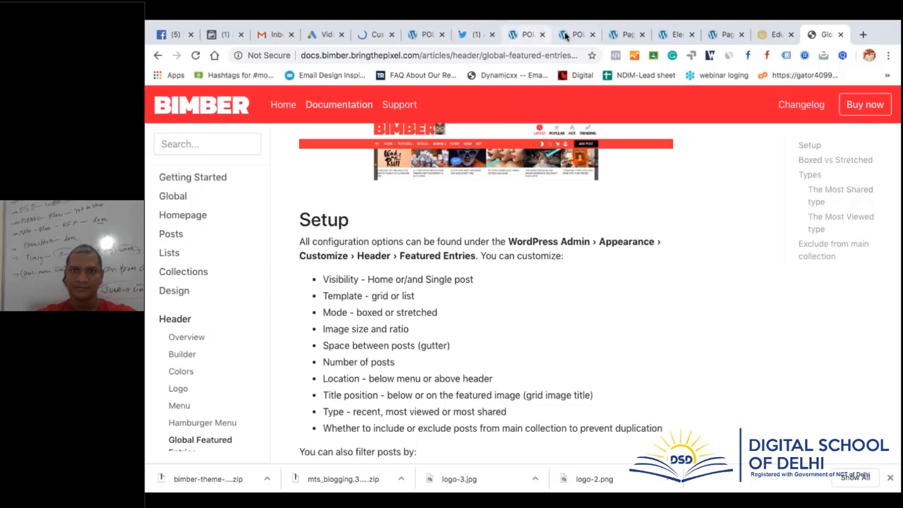
pyautogui.click(428, 39)
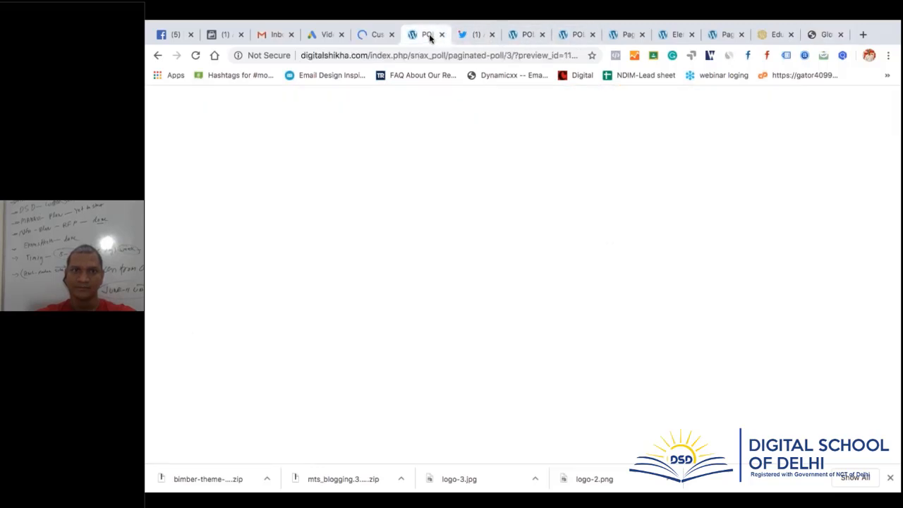
pyautogui.click(475, 41)
pyautogui.press('super+w')
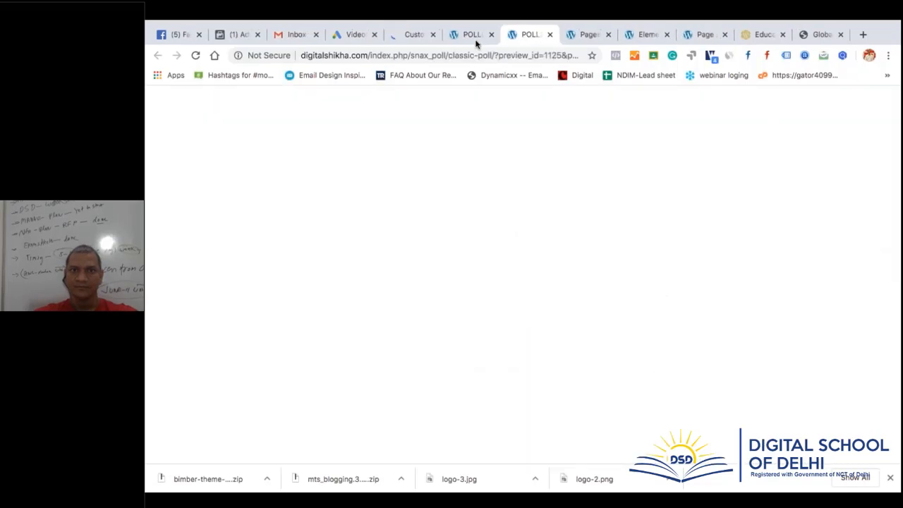
pyautogui.press('super+w')
pyautogui.press('super+w')
pyautogui.press('super+w')
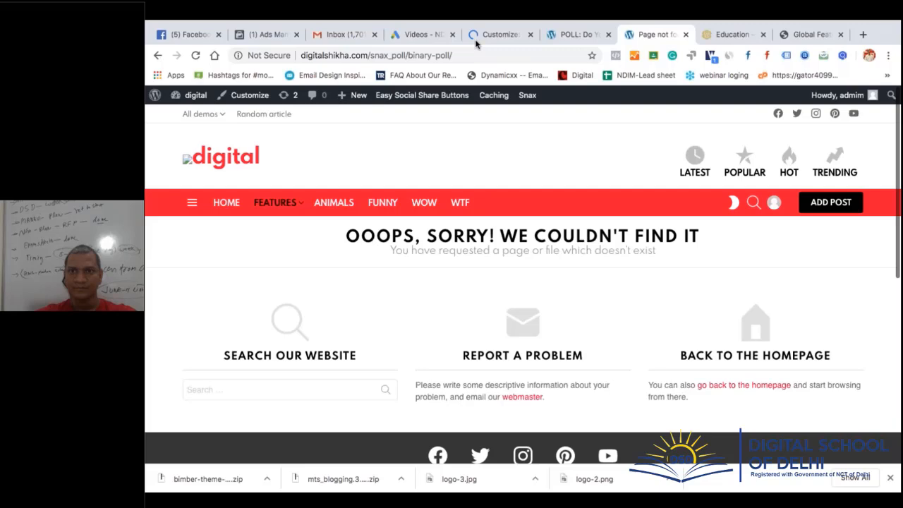
pyautogui.press('super+w')
# Glance at the poll post and featured entries docs, then bring the Customizer forward
pyautogui.click(643, 36)
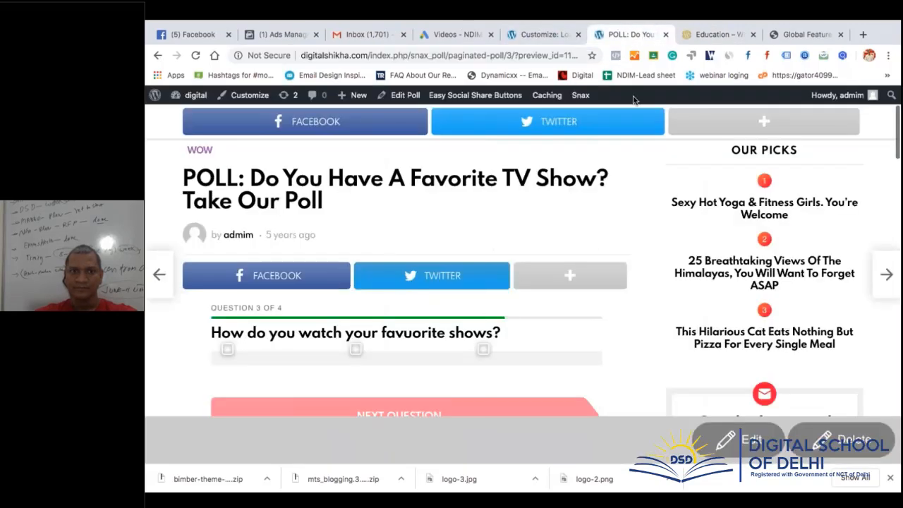
pyautogui.scroll(-5, 601, 321)
pyautogui.scroll(7, 604, 323)
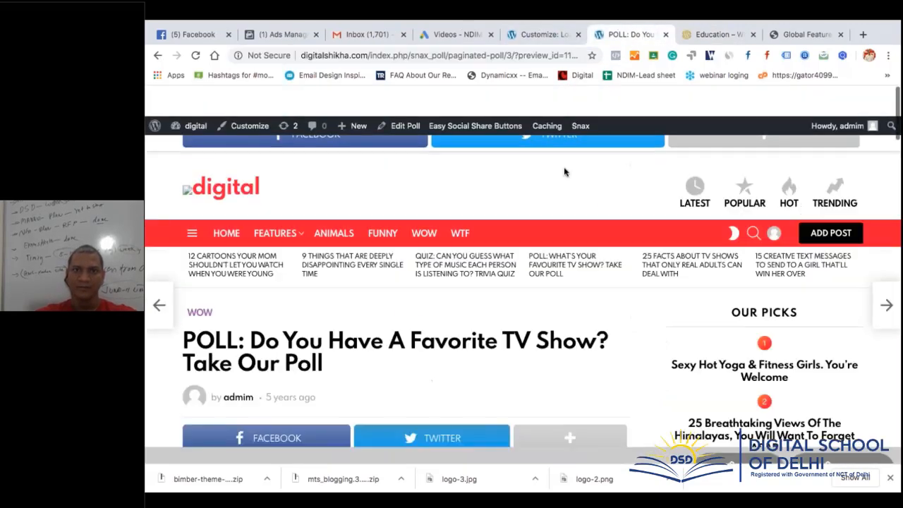
pyautogui.click(807, 33)
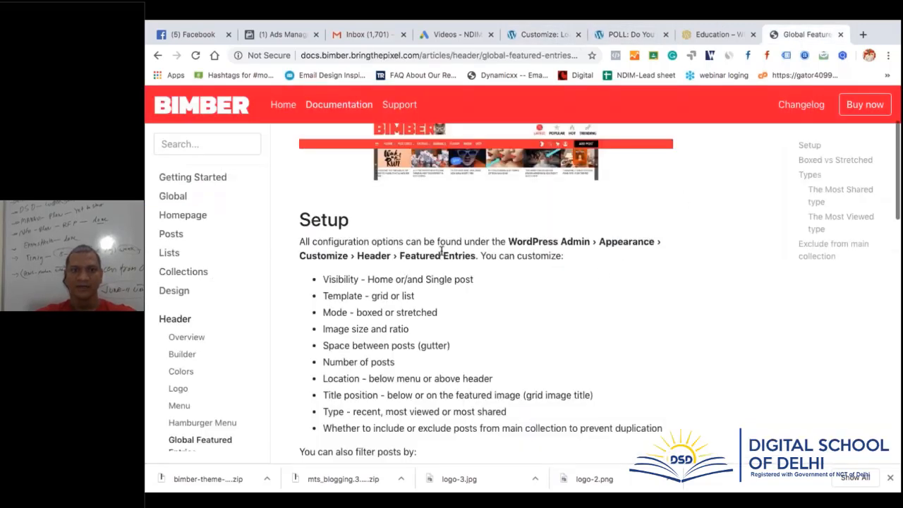
pyautogui.click(521, 35)
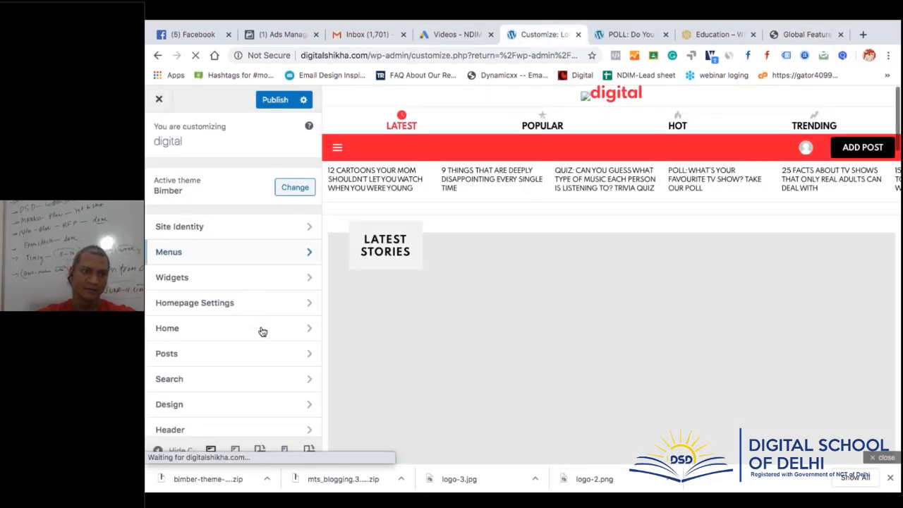
# Navigate to Header › Featured Entries: Home and Single post, grid template, Small size, 6 entries
pyautogui.scroll(-1, 262, 341)
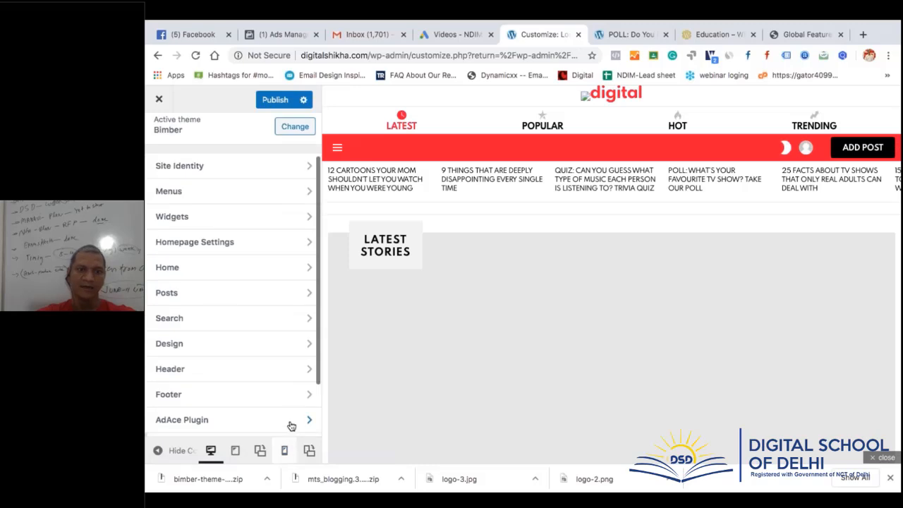
pyautogui.click(255, 368)
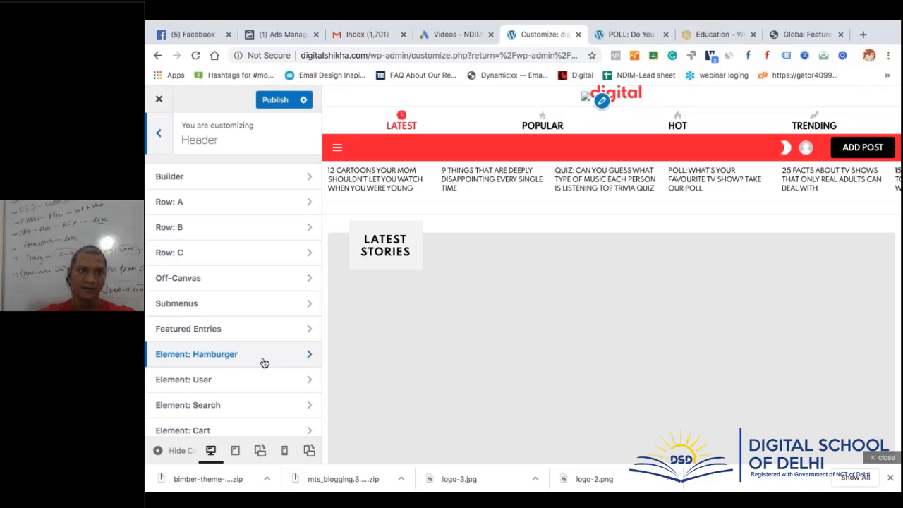
pyautogui.scroll(-1, 262, 319)
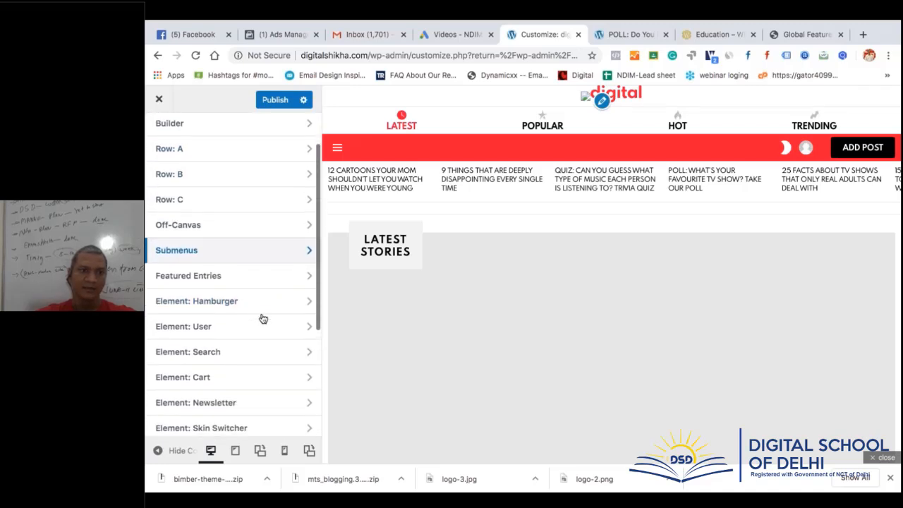
pyautogui.click(231, 276)
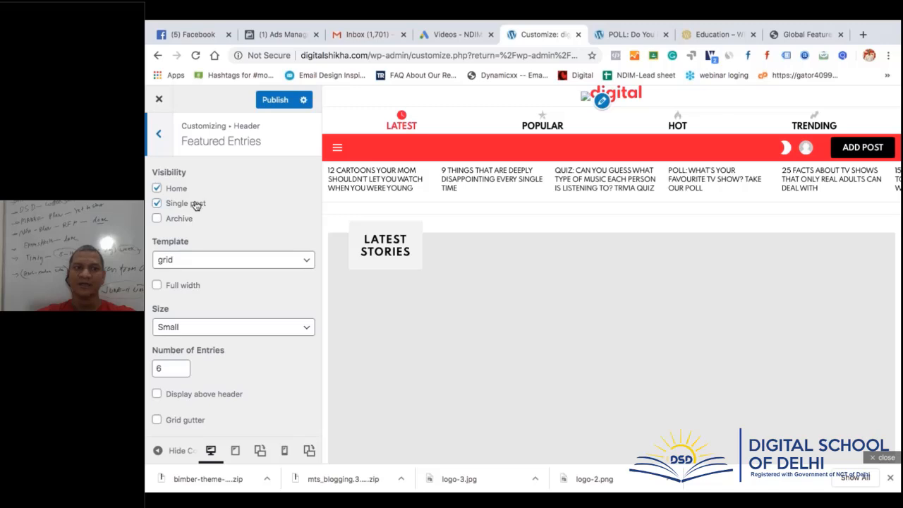
# Try the list and bunchy featured entries templates in the preview, then restore grid
pyautogui.click(193, 259)
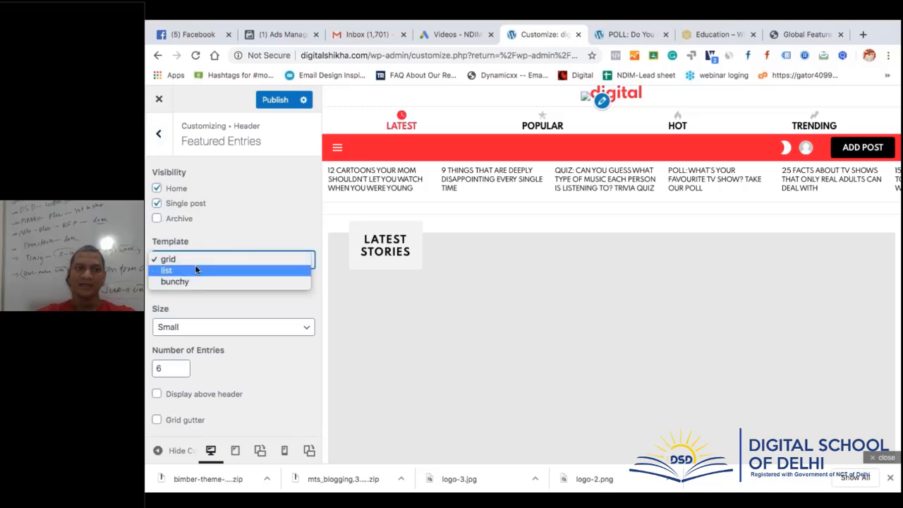
pyautogui.click(196, 270)
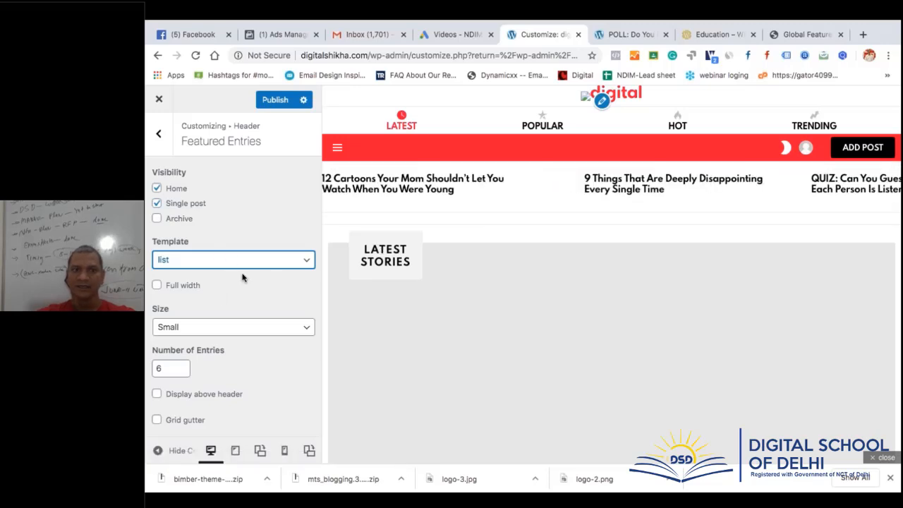
pyautogui.click(243, 261)
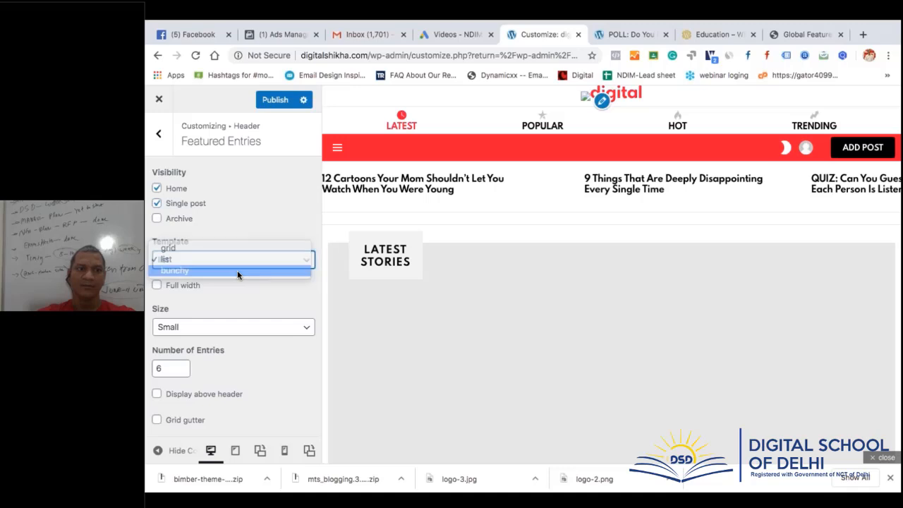
pyautogui.click(237, 270)
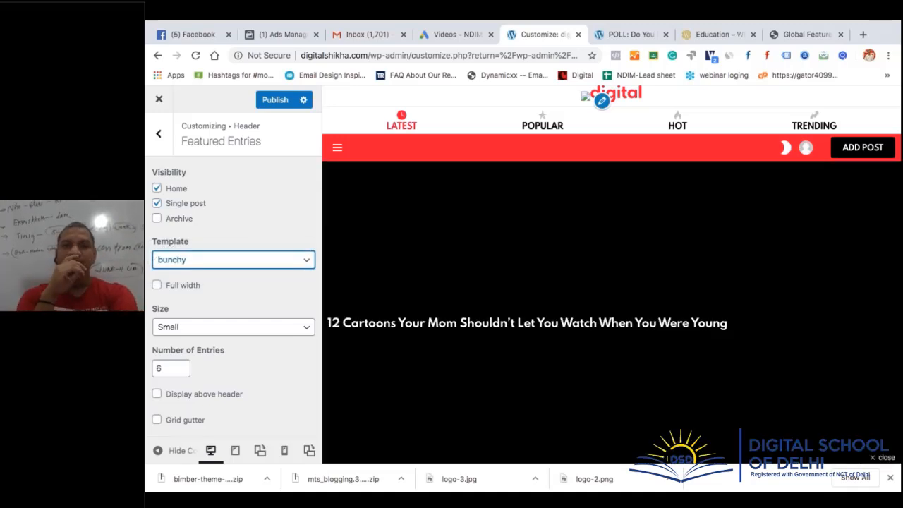
pyautogui.scroll(-5, 593, 277)
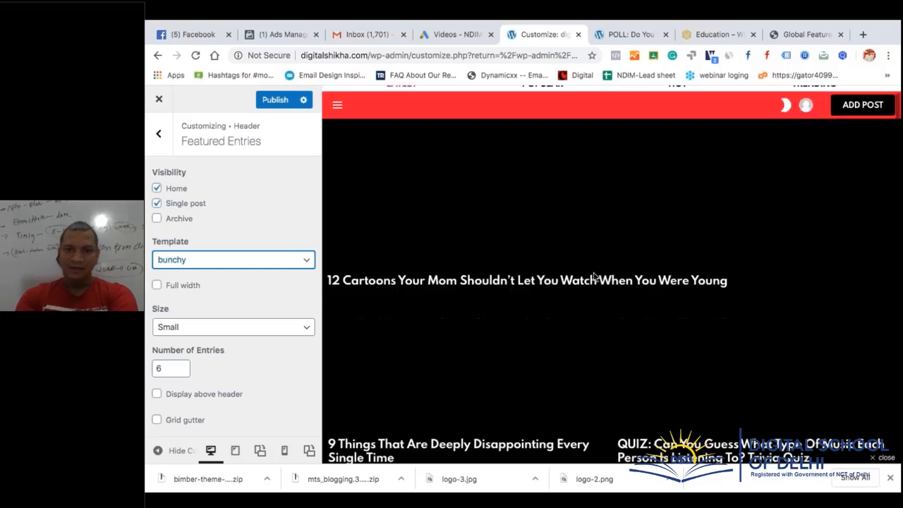
pyautogui.click(197, 260)
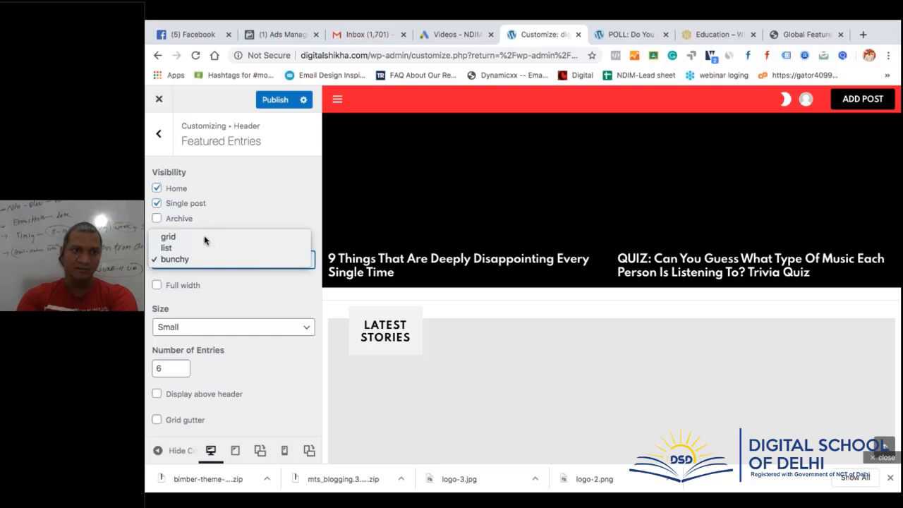
pyautogui.click(203, 236)
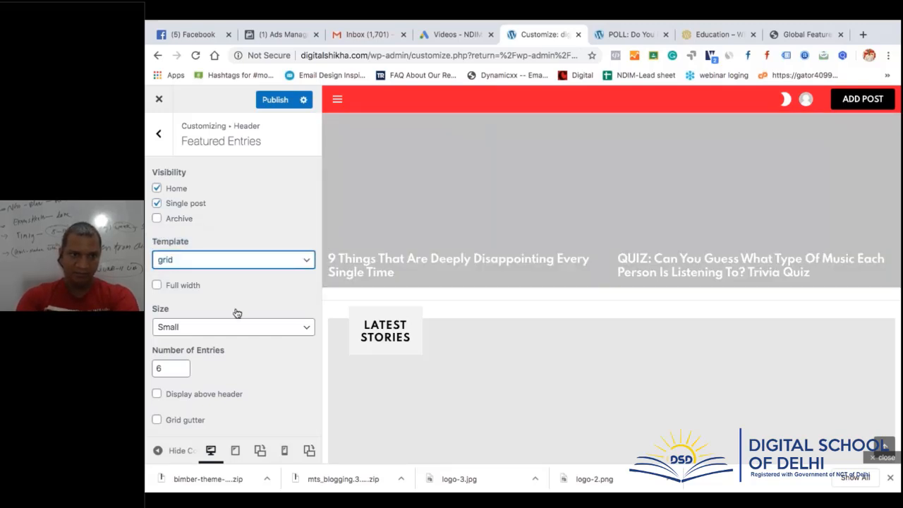
pyautogui.scroll(-1, 236, 312)
# Set Featured Entries to 10 entries and display them above the header
pyautogui.doubleClick(173, 321)
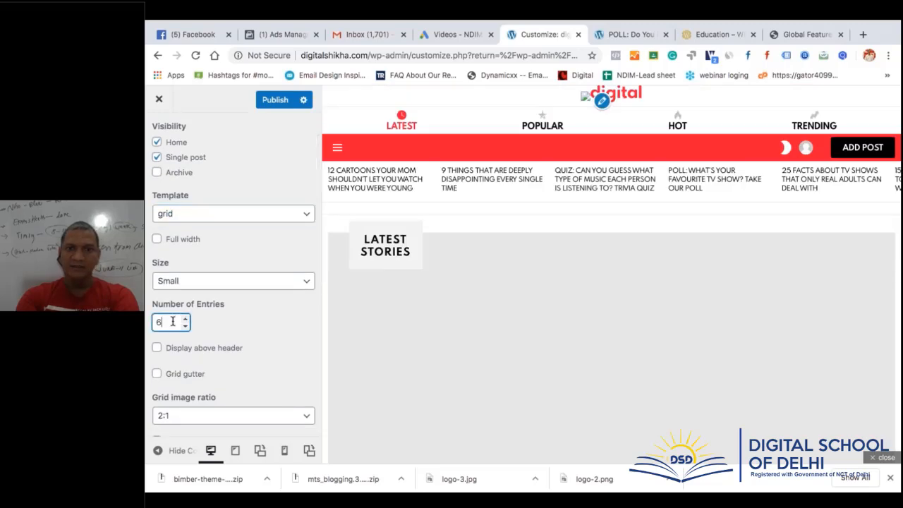
pyautogui.write('1')
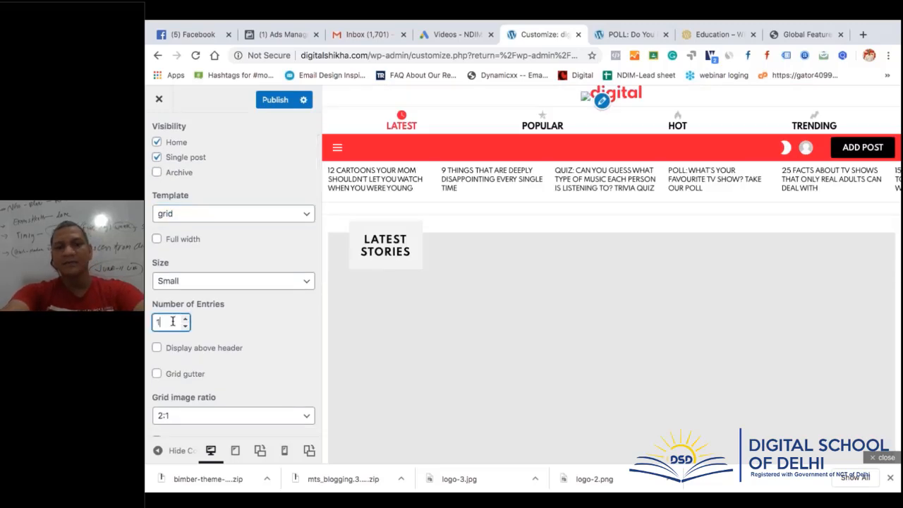
pyautogui.write('0')
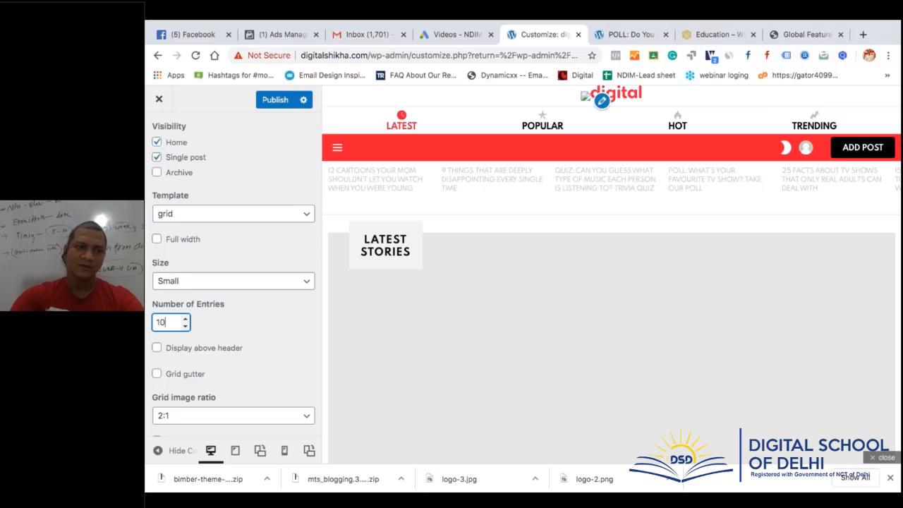
pyautogui.scroll(-1, 221, 363)
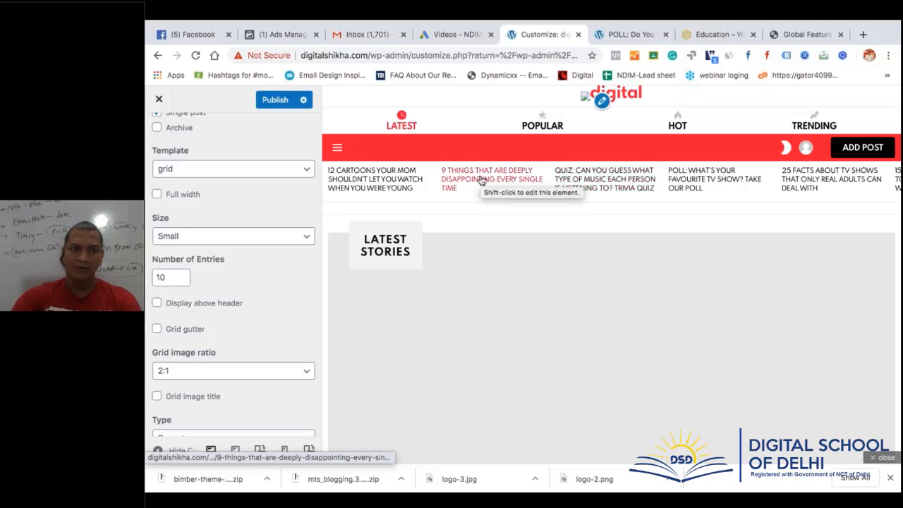
pyautogui.click(156, 304)
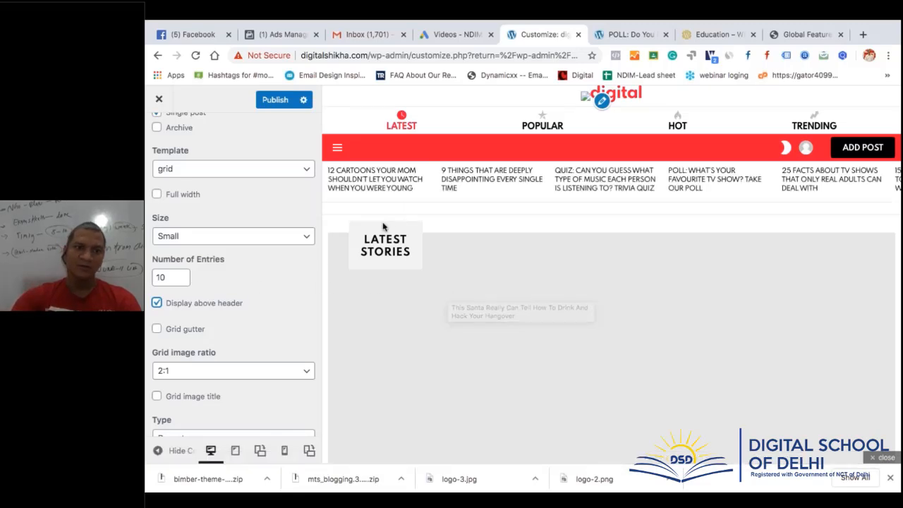
pyautogui.scroll(-3, 264, 326)
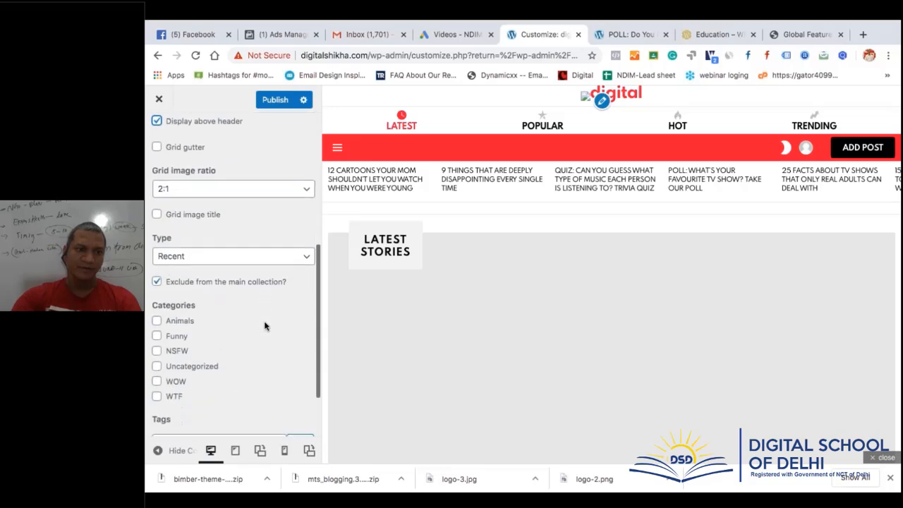
# Keep the featured entry type on Recent, with no category filter applied
pyautogui.click(261, 257)
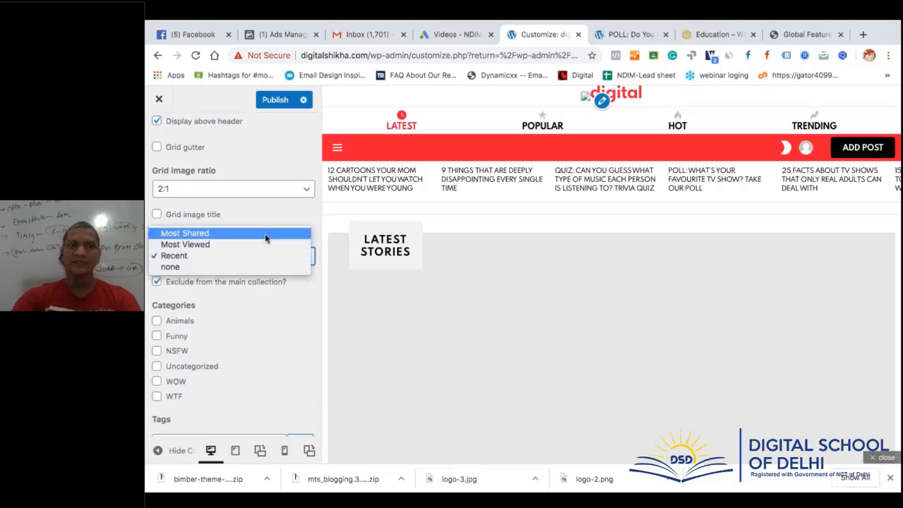
pyautogui.click(264, 244)
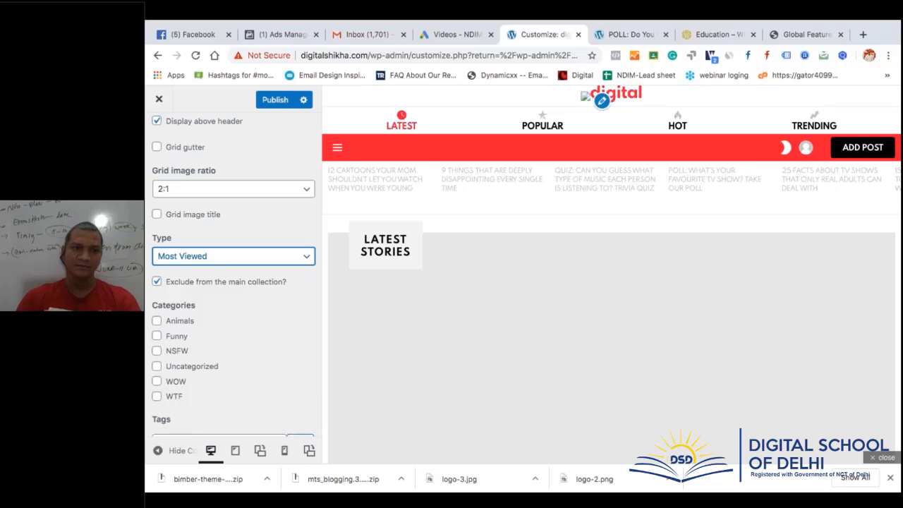
pyautogui.scroll(-1, 261, 334)
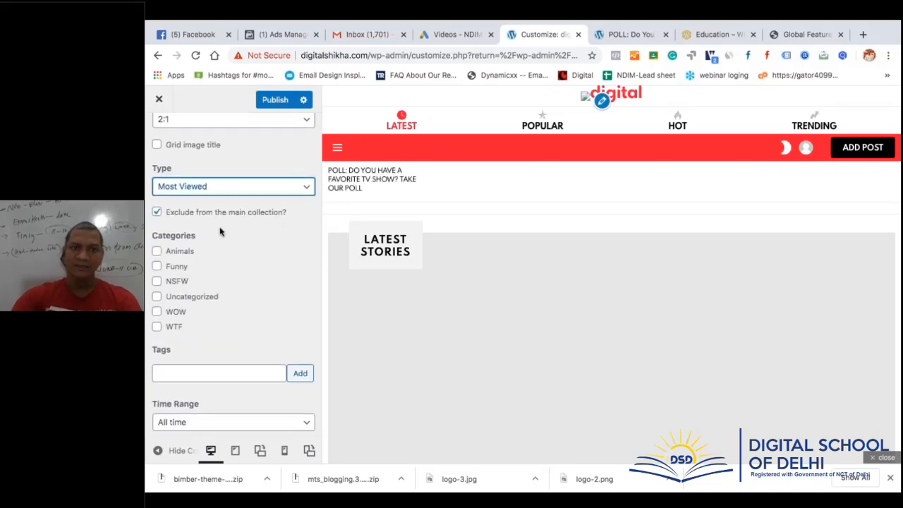
pyautogui.click(246, 189)
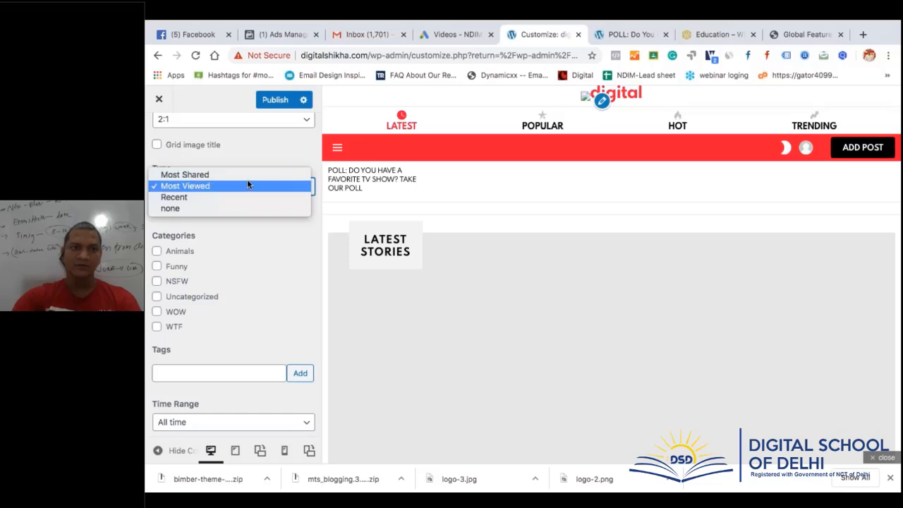
pyautogui.click(243, 196)
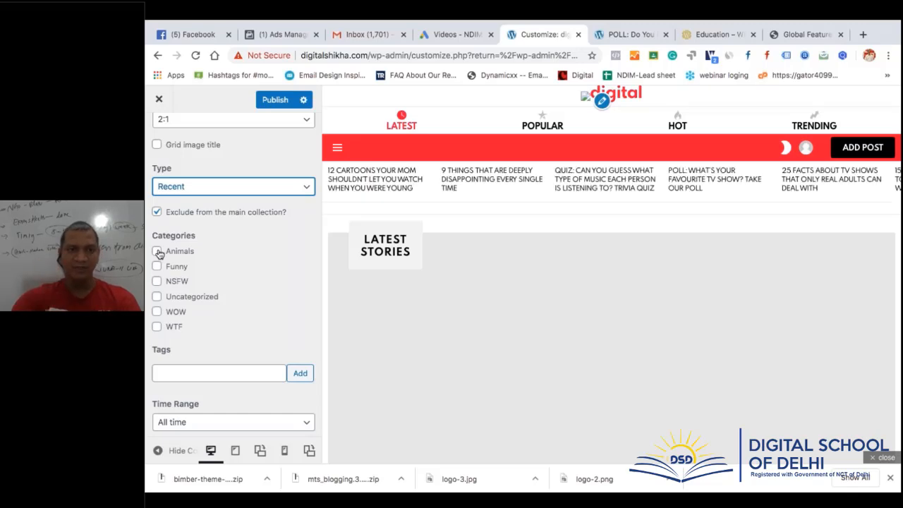
pyautogui.click(157, 252)
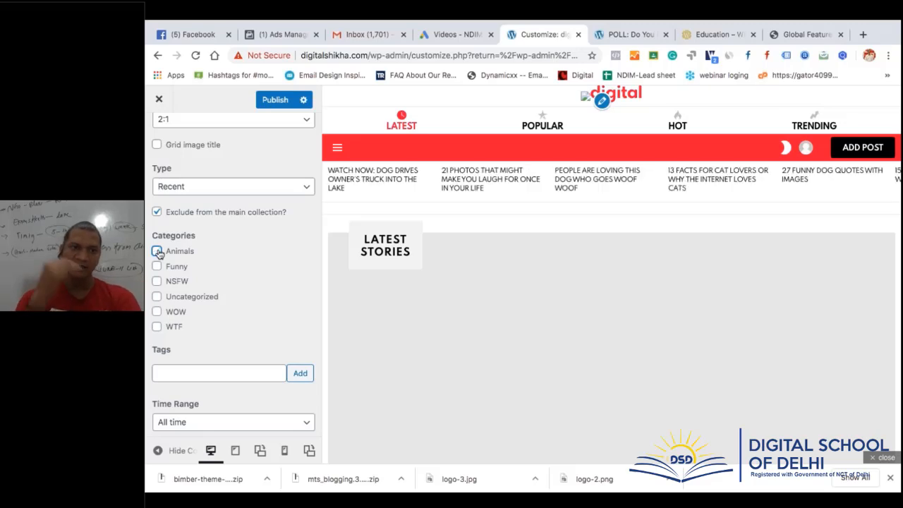
pyautogui.click(157, 252)
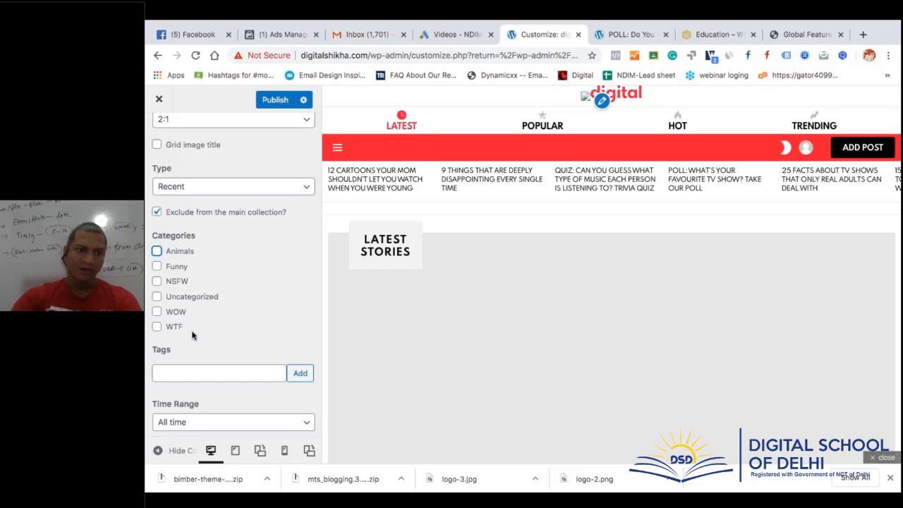
# Keep the All time range and publish the Customizer changes
pyautogui.scroll(-1, 189, 335)
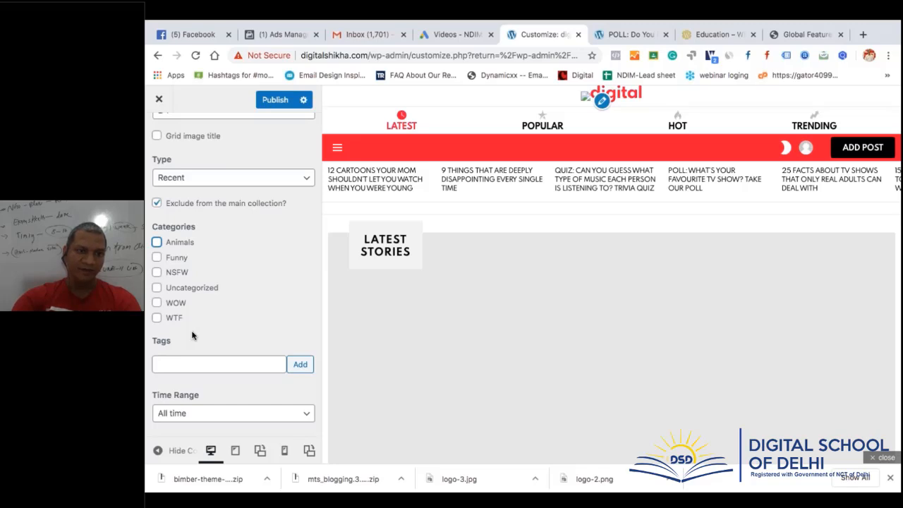
pyautogui.click(220, 412)
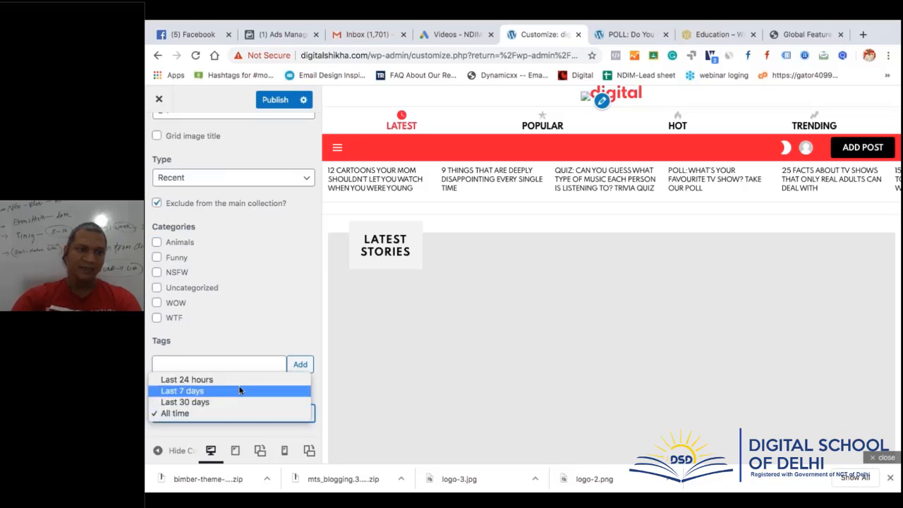
pyautogui.click(259, 323)
pyautogui.click(275, 100)
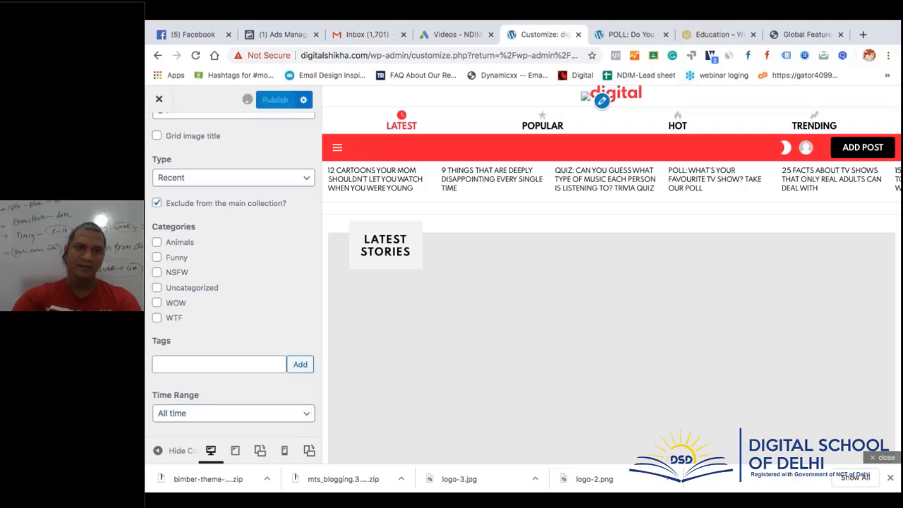
# Return to the Bimber Homepage Overview docs and jump to the '9. Footer' section
pyautogui.click(811, 35)
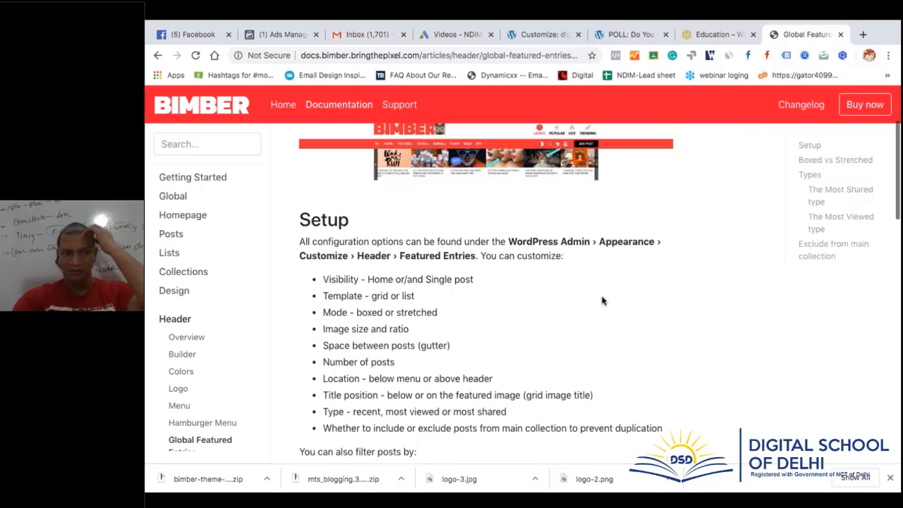
pyautogui.scroll(-1, 603, 302)
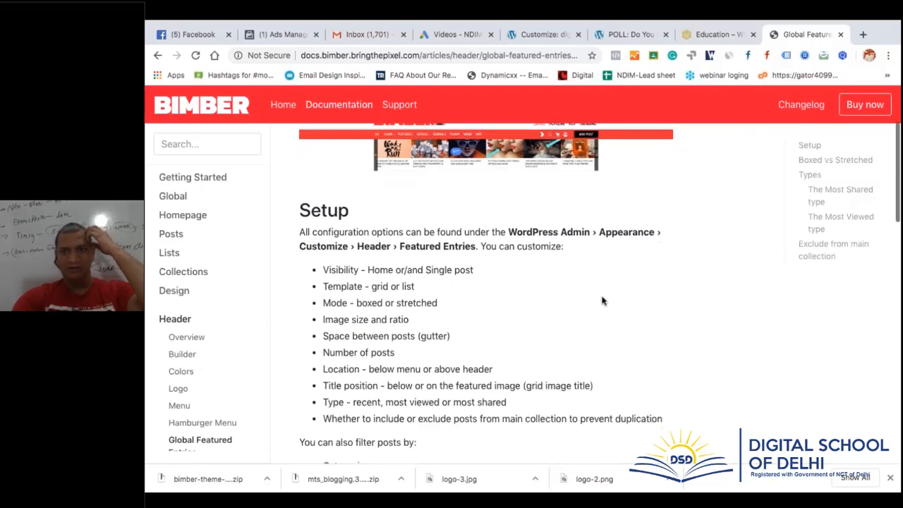
pyautogui.click(158, 55)
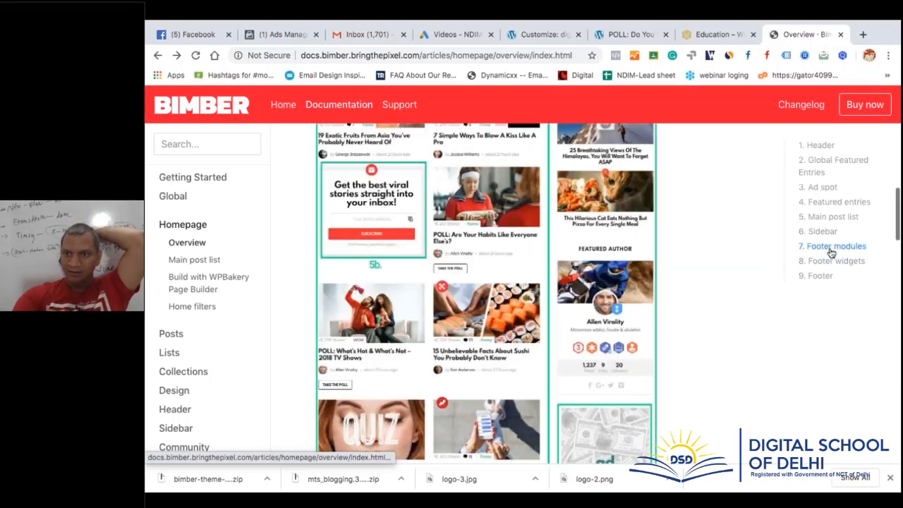
pyautogui.click(819, 276)
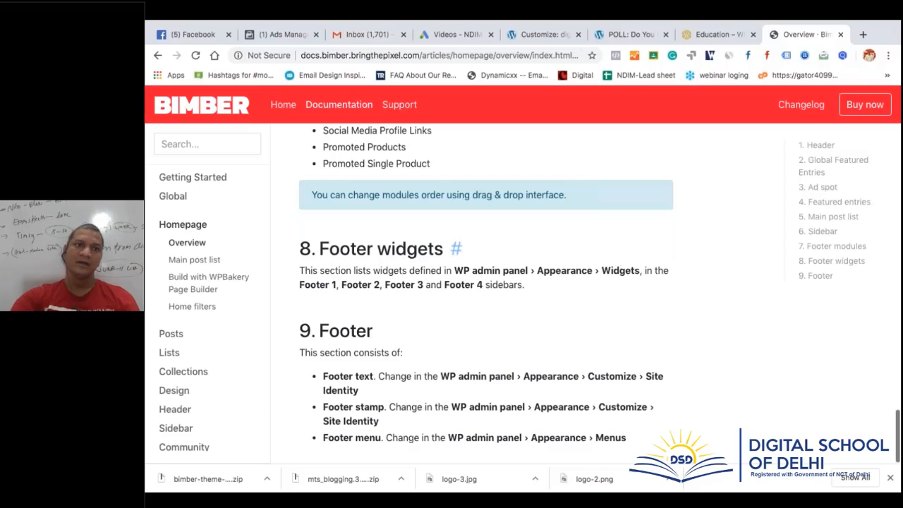
# Close the WordPress Customizer, landing on the favorite TV show Edit Poll screen
pyautogui.click(535, 39)
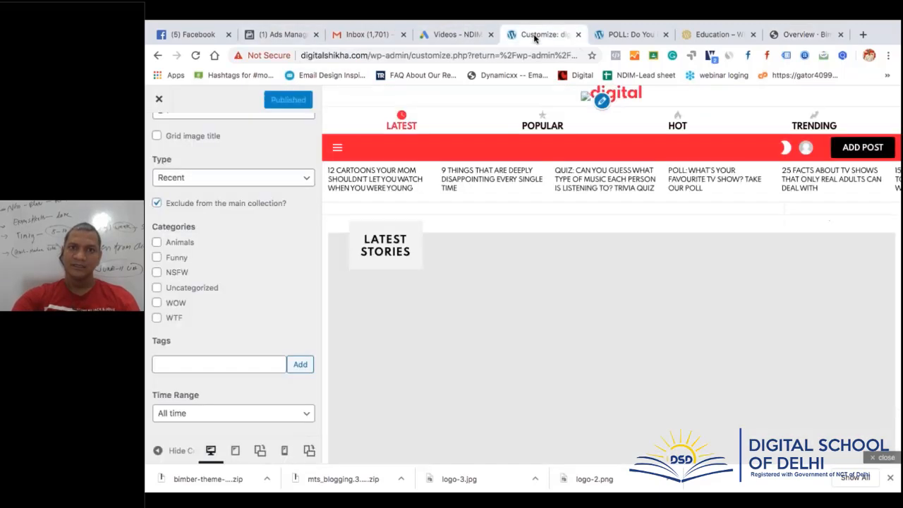
pyautogui.click(158, 100)
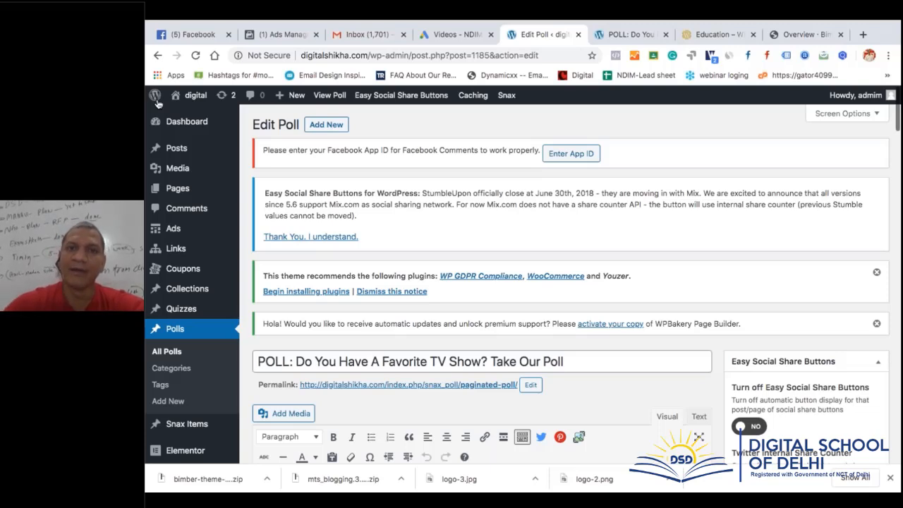
# Look over the poll description without editing, then return to the Bimber footer documentation
pyautogui.scroll(-1, 156, 98)
pyautogui.scroll(-5, 157, 98)
pyautogui.scroll(6, 157, 99)
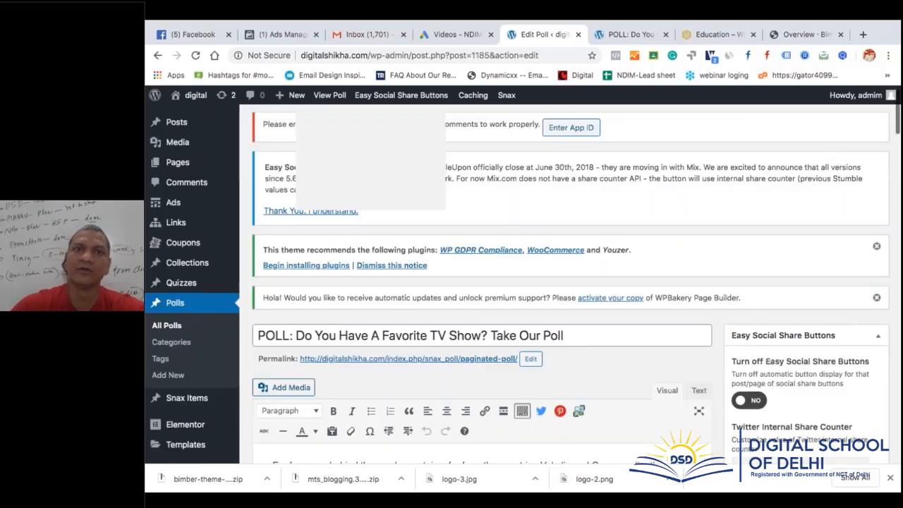
pyautogui.scroll(-5, 565, 282)
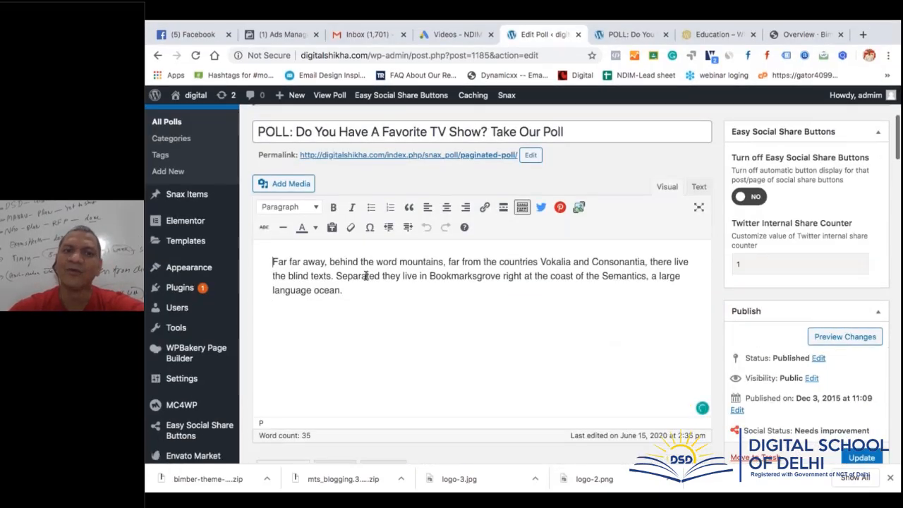
pyautogui.tripleClick(365, 276)
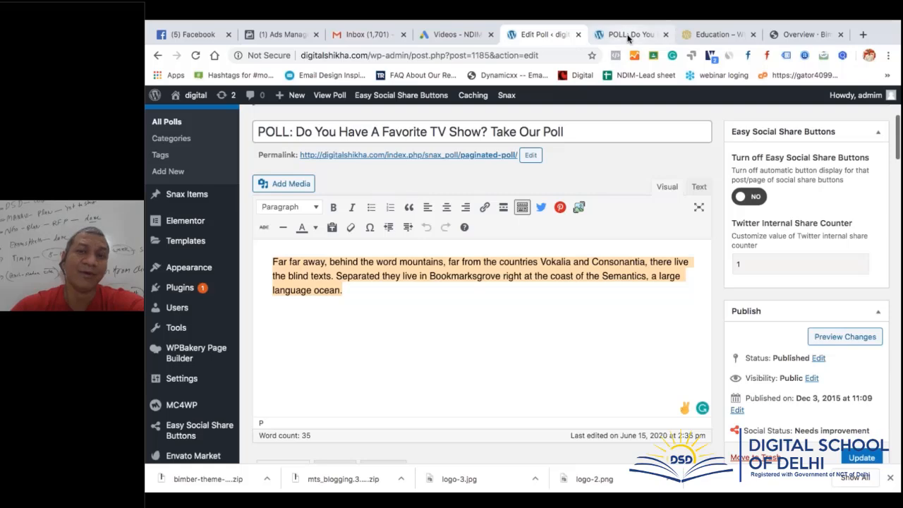
pyautogui.click(628, 36)
pyautogui.click(794, 35)
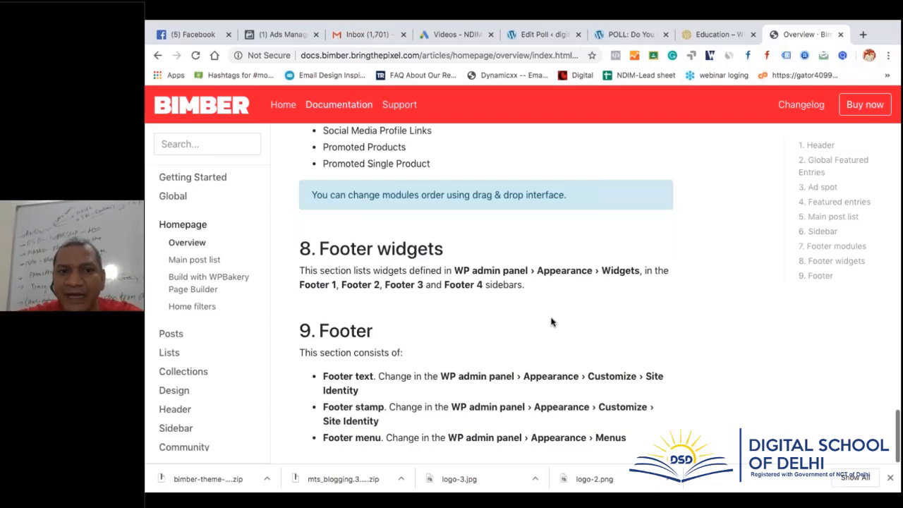
# Jump to the '8. Footer widgets' section of the Bimber documentation
pyautogui.scroll(15, 551, 322)
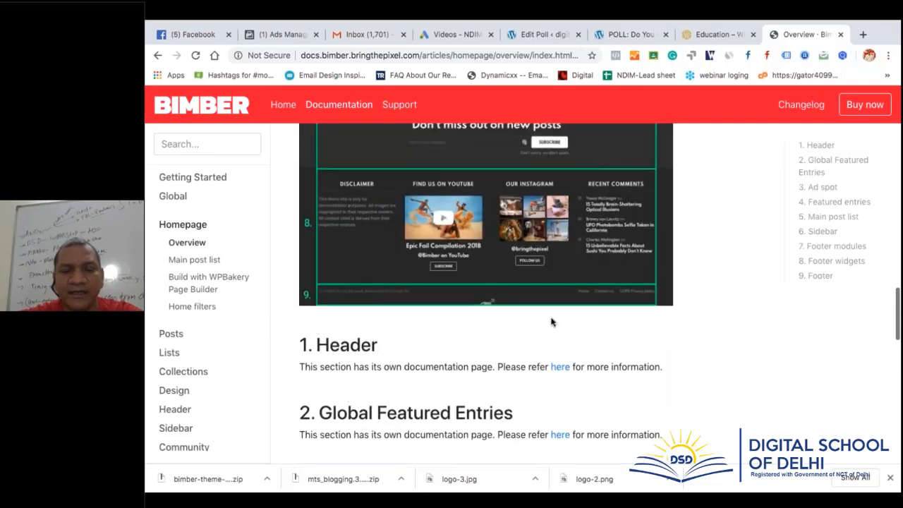
pyautogui.scroll(6, 552, 320)
pyautogui.scroll(-2, 552, 321)
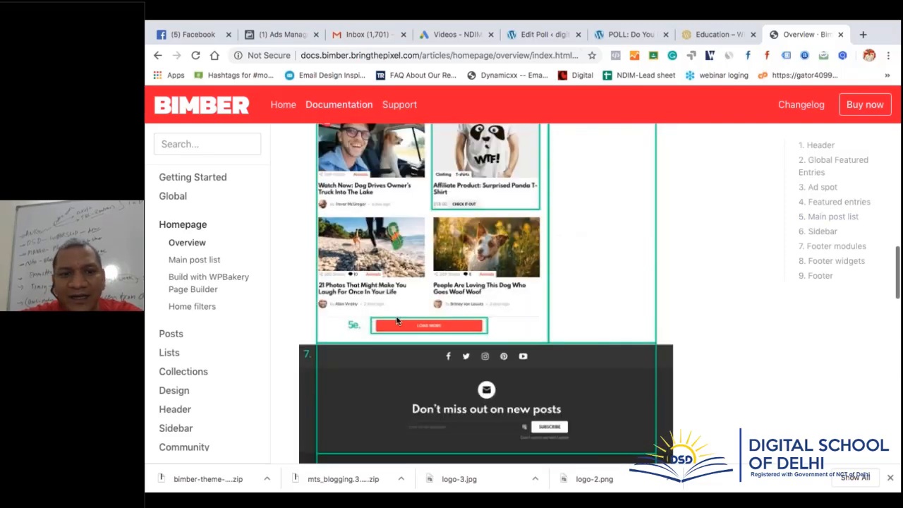
pyautogui.scroll(-2, 626, 340)
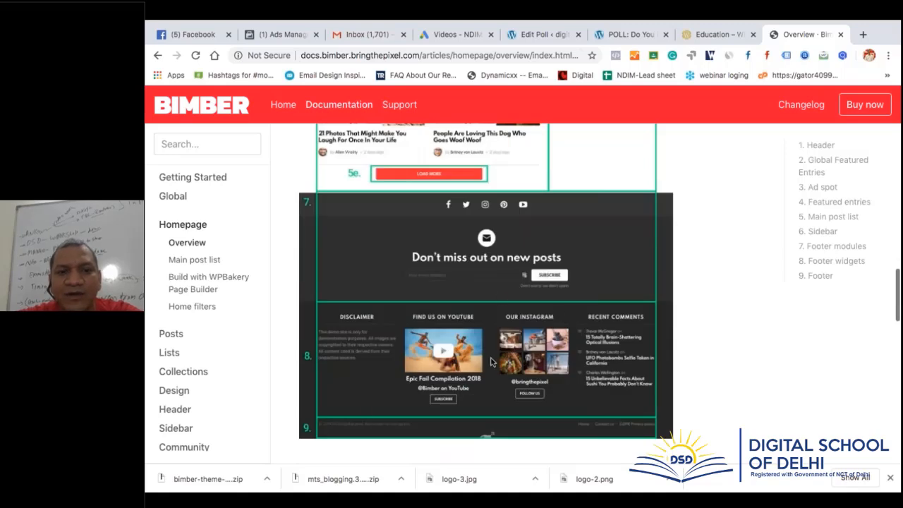
pyautogui.click(844, 263)
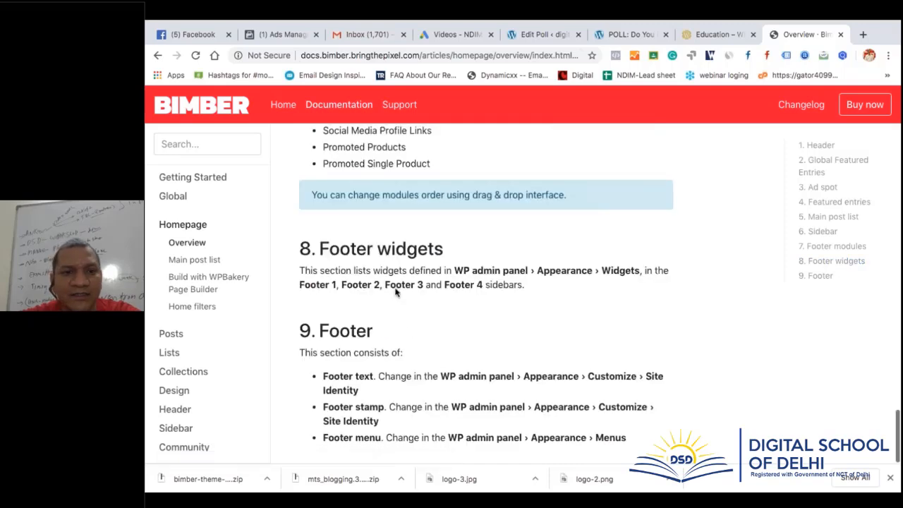
# Open the WordPress Appearance > Widgets page listing the Footer widget areas
pyautogui.click(534, 37)
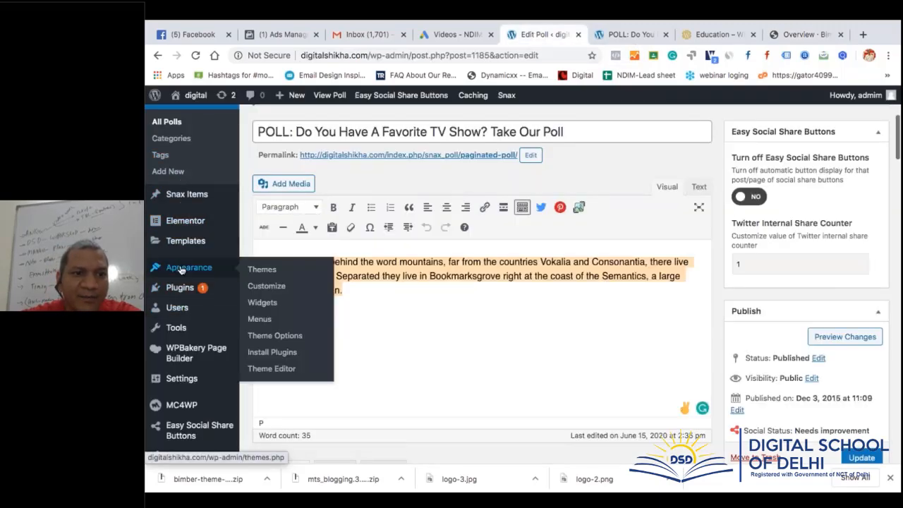
pyautogui.click(268, 303)
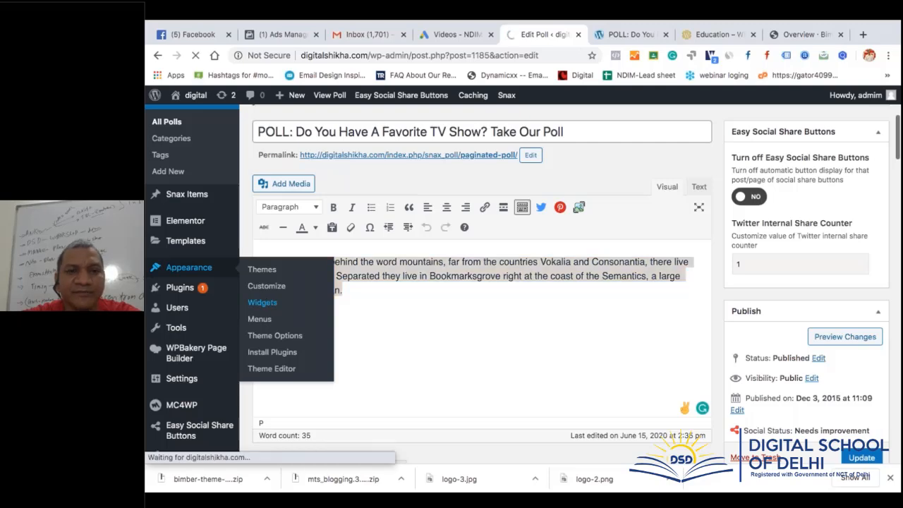
pyautogui.click(790, 34)
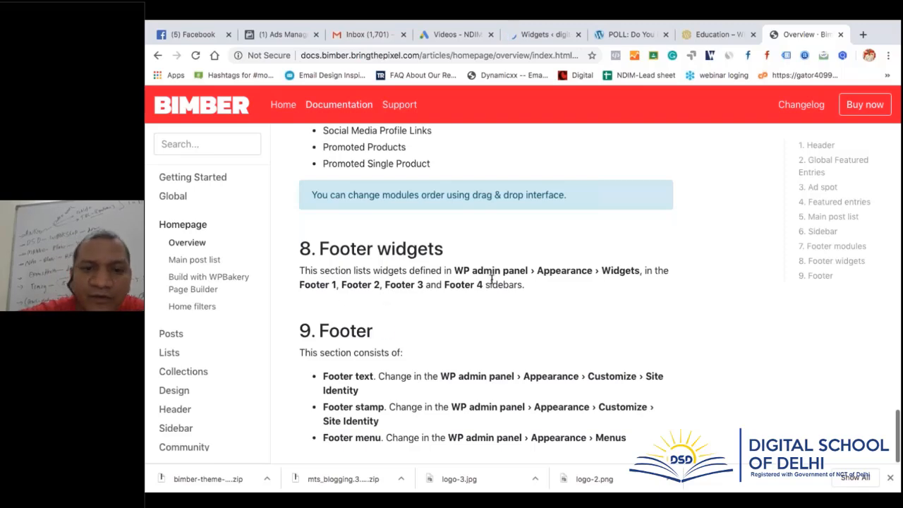
pyautogui.scroll(3, 492, 279)
pyautogui.scroll(20, 491, 278)
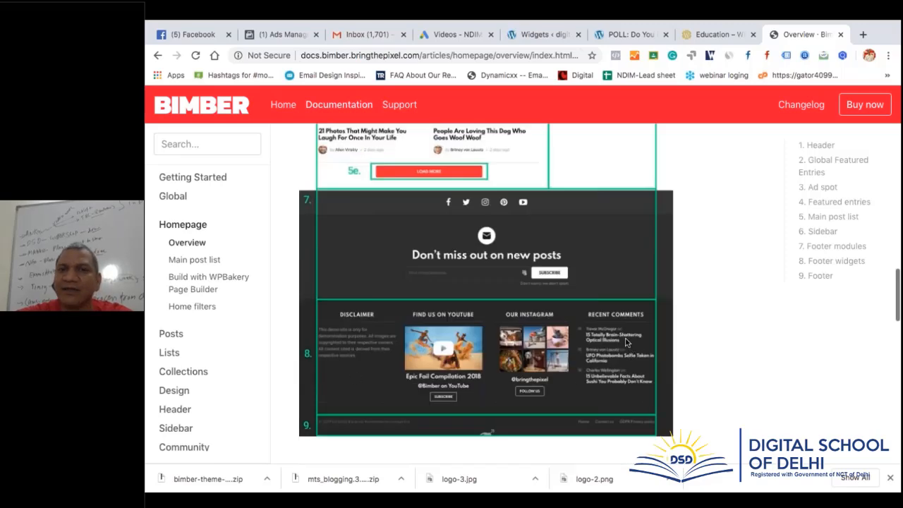
pyautogui.click(539, 34)
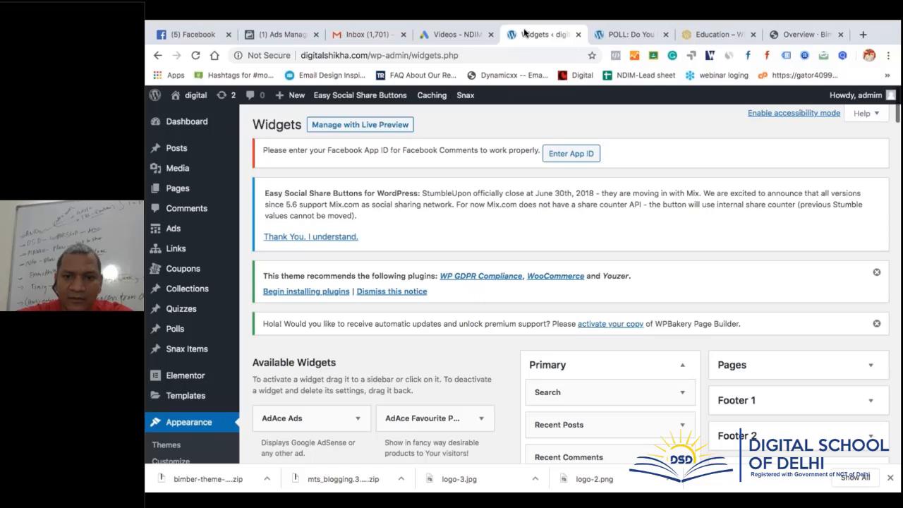
# Expand the Footer 1 through Footer 4 widget areas to review their contents
pyautogui.scroll(-4, 790, 138)
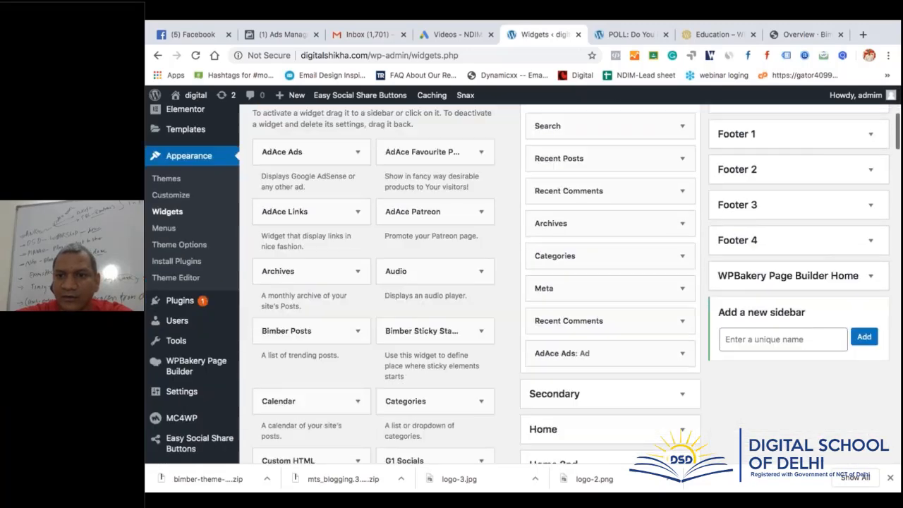
pyautogui.click(790, 136)
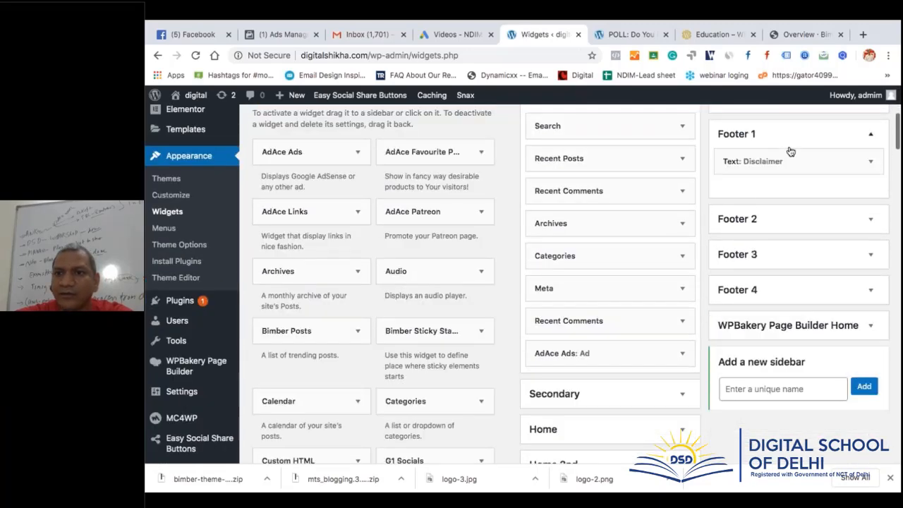
pyautogui.click(765, 223)
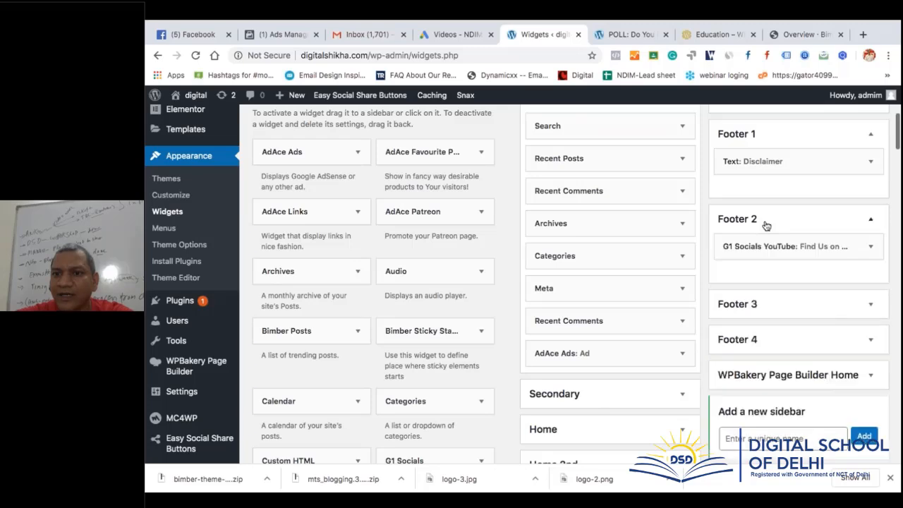
pyautogui.click(787, 304)
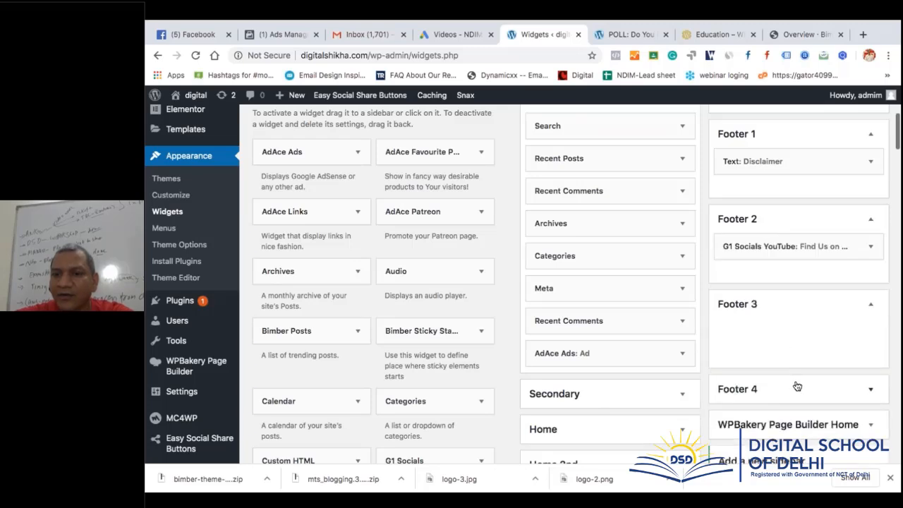
pyautogui.click(797, 386)
# Delete the Recent Comments widget from Footer 4
pyautogui.scroll(-3, 797, 385)
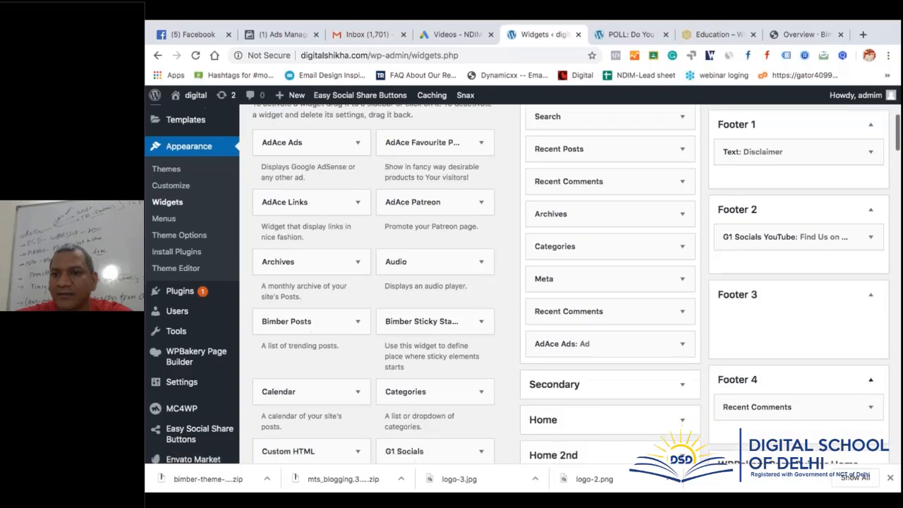
pyautogui.click(871, 313)
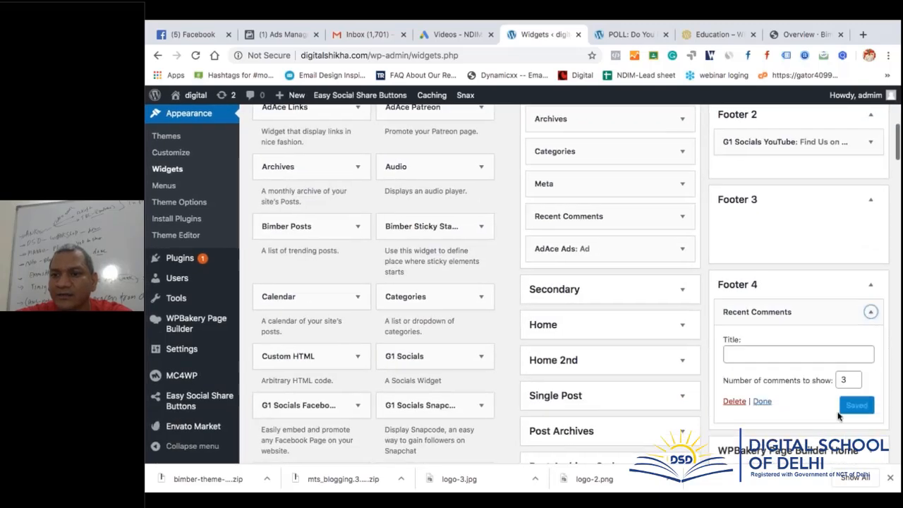
pyautogui.click(735, 403)
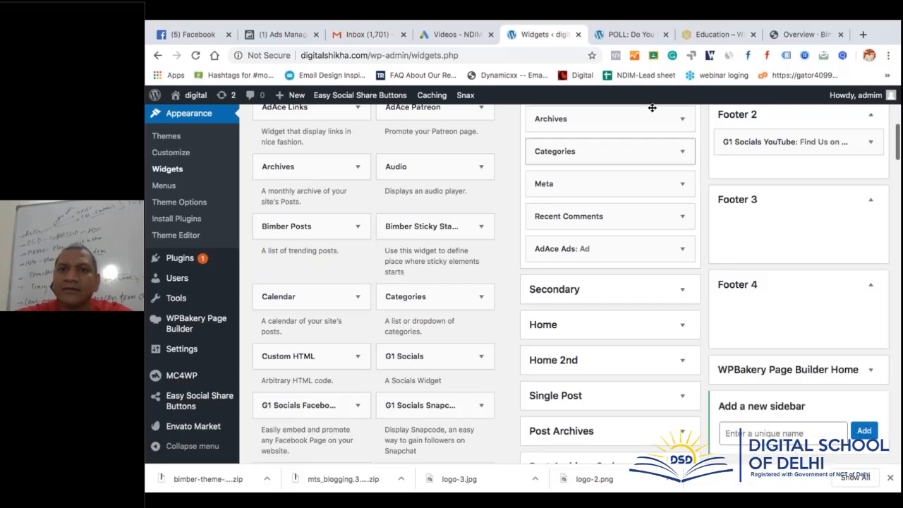
pyautogui.click(637, 35)
# Reload the poll page and confirm the footer shows only Disclaimer and Find Us On YouTube
pyautogui.scroll(-15, 423, 282)
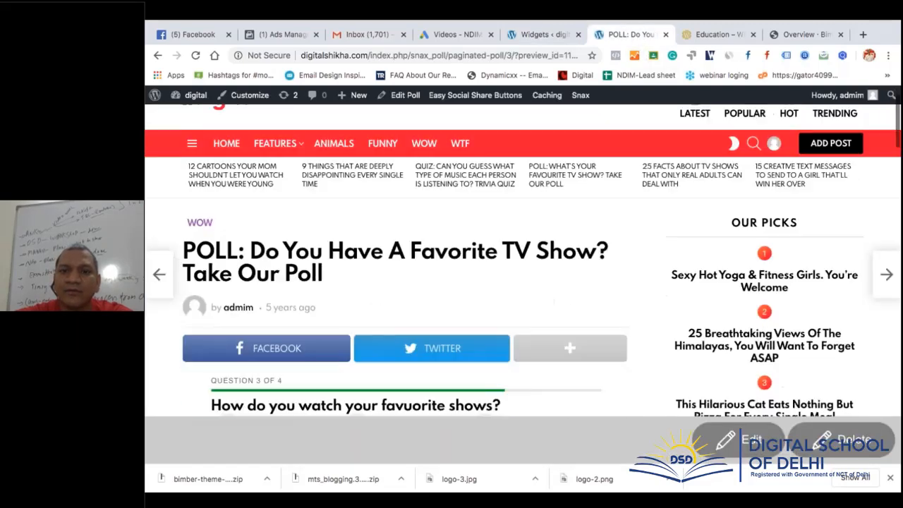
pyautogui.click(196, 56)
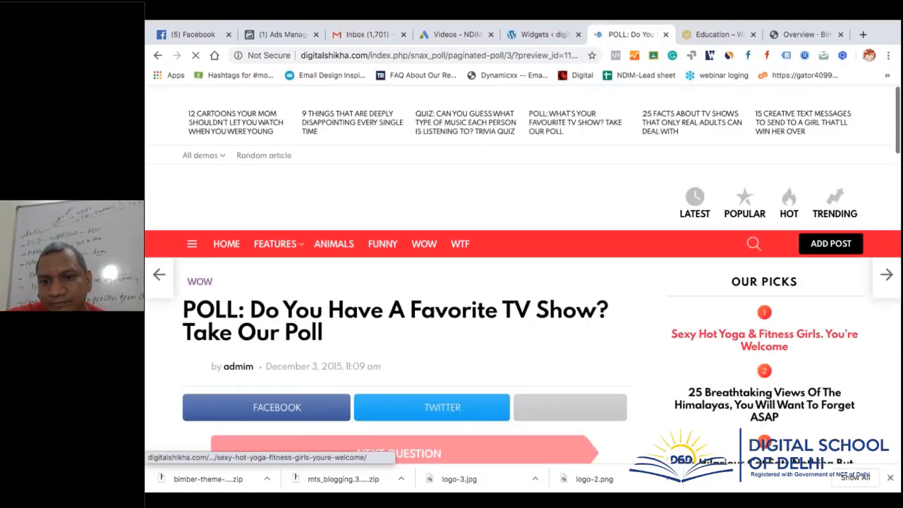
pyautogui.scroll(-15, 523, 275)
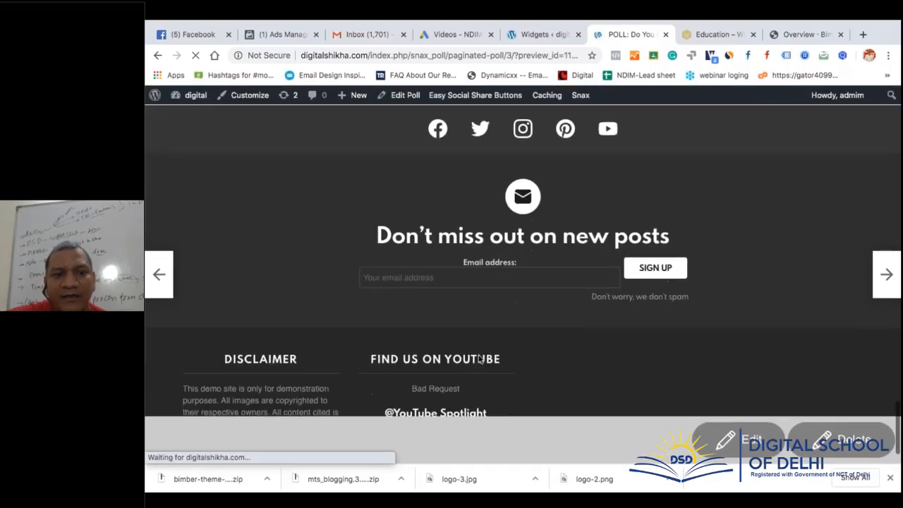
pyautogui.scroll(-1, 478, 358)
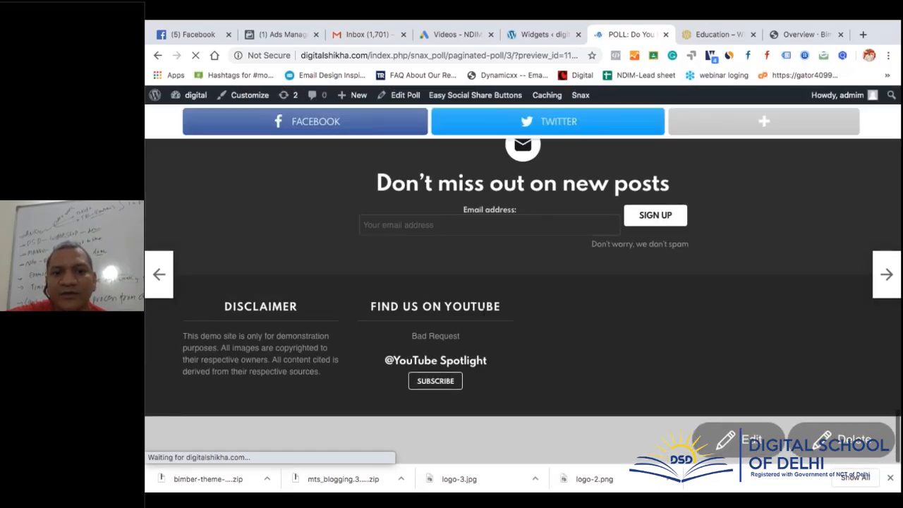
pyautogui.click(545, 35)
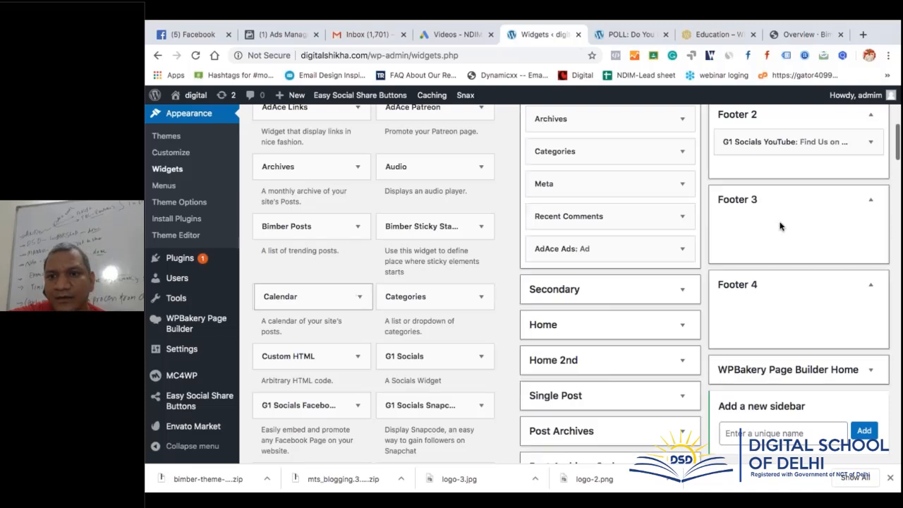
# Add a Calendar widget titled 'calender' to Footer 3 and Categories titled 'blogs categories' to Footer 4
pyautogui.moveTo(773, 227); pyautogui.dragTo(776, 227)
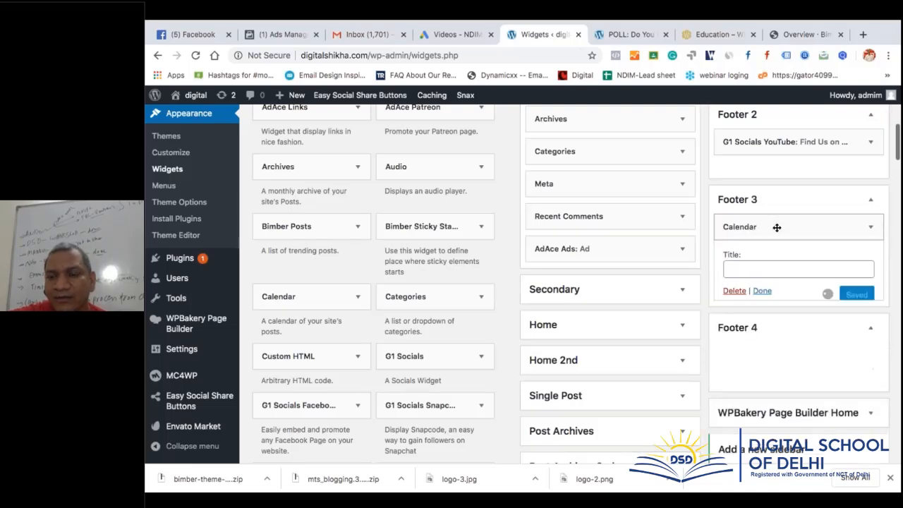
pyautogui.click(754, 269)
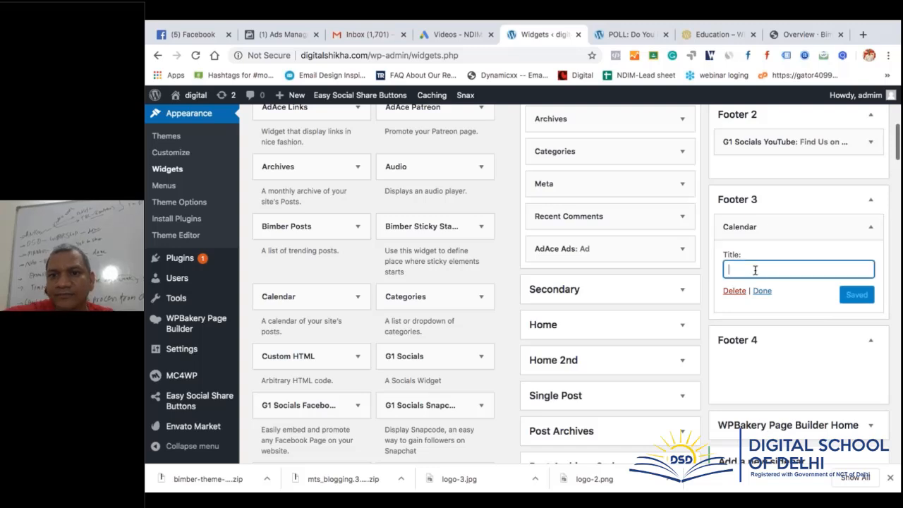
pyautogui.write('calender')
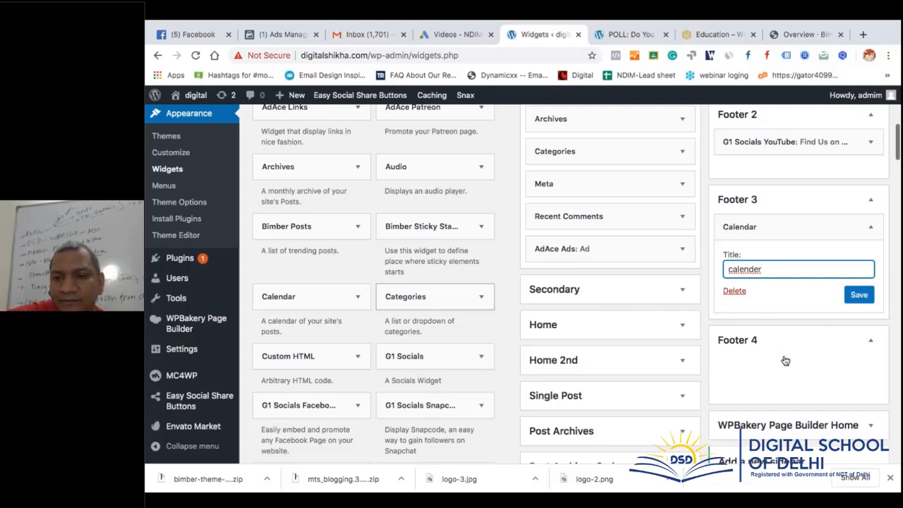
pyautogui.moveTo(785, 360); pyautogui.dragTo(785, 359)
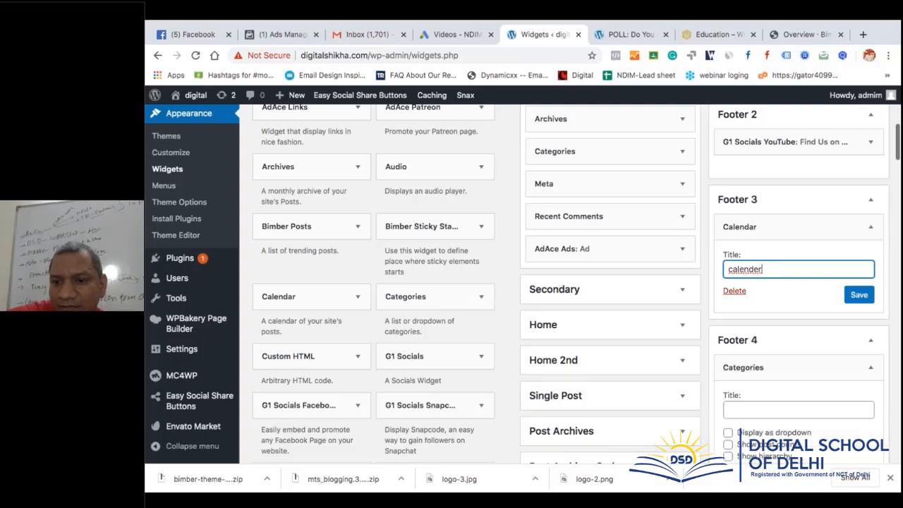
pyautogui.click(756, 414)
pyautogui.write('b')
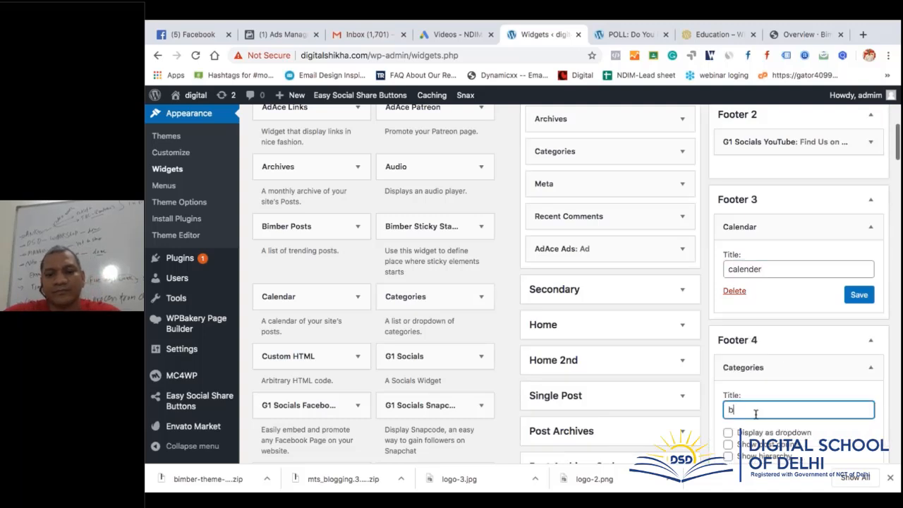
pyautogui.write('logs categ')
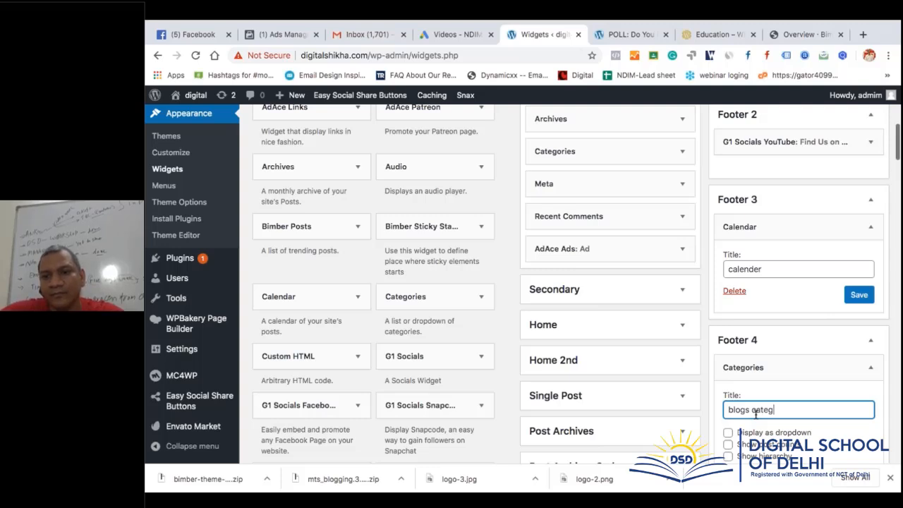
pyautogui.write('ories')
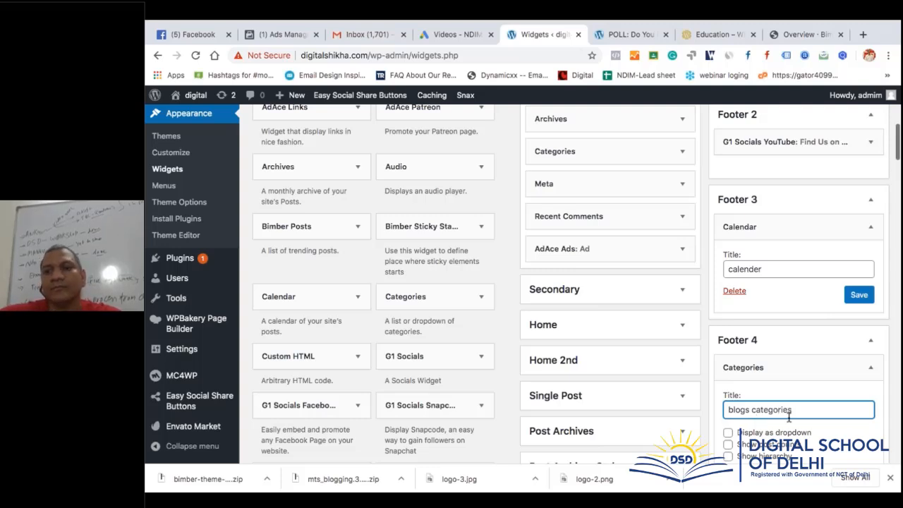
# Save both new Calendar and Categories footer widgets
pyautogui.click(856, 296)
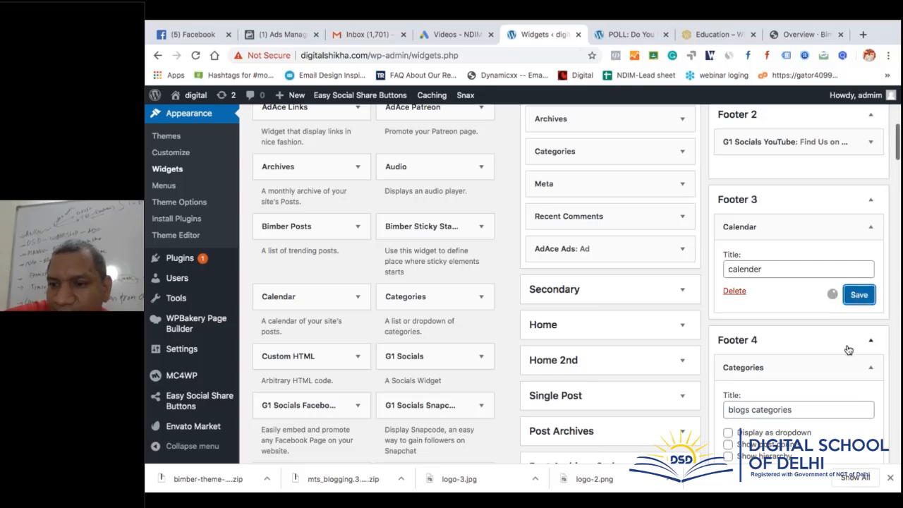
pyautogui.scroll(-1, 848, 349)
pyautogui.click(858, 397)
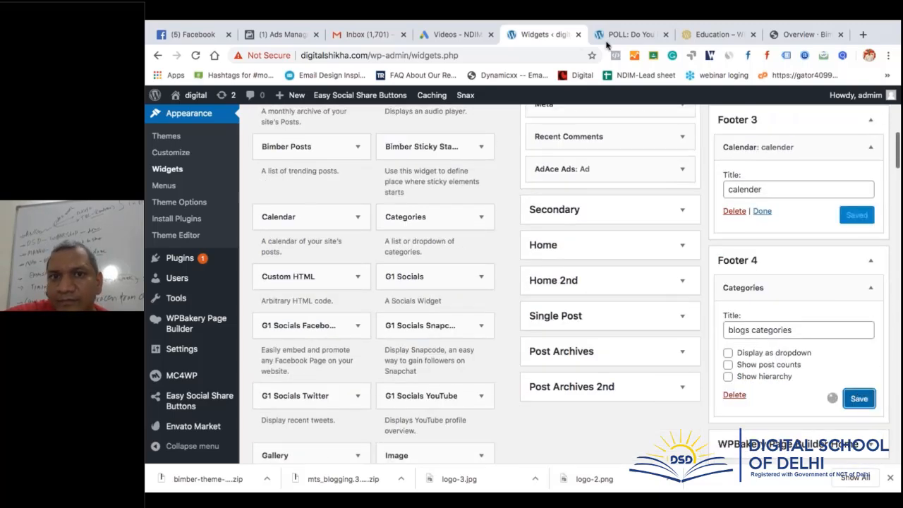
pyautogui.click(611, 34)
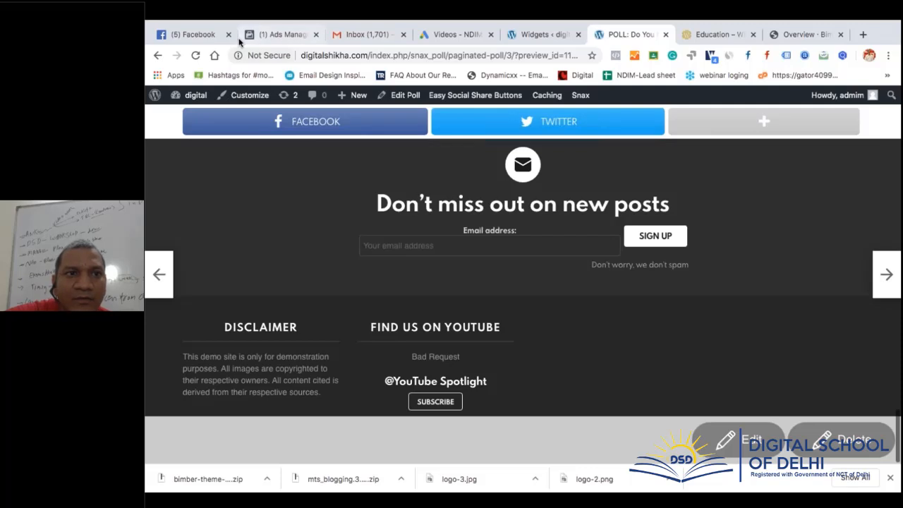
# Reload the poll page to see the Calender (June 2020) and Blogs Categories footer widgets
pyautogui.click(195, 55)
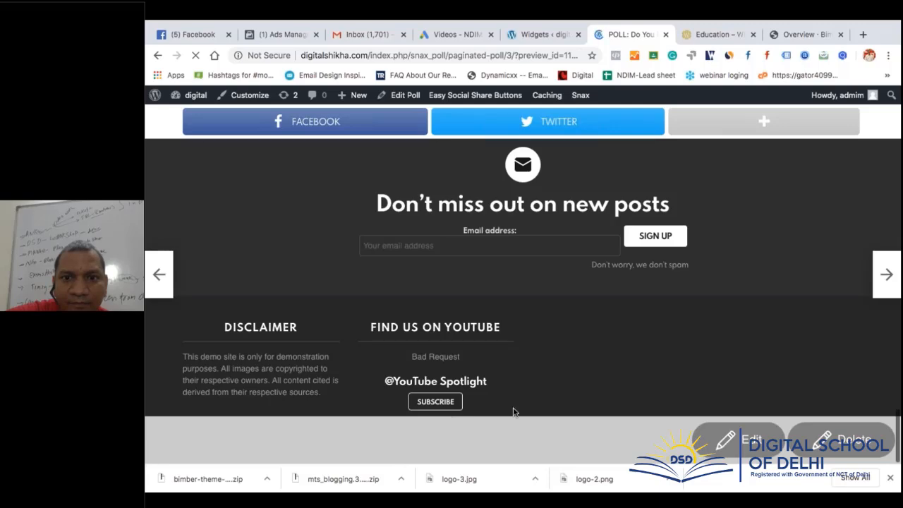
pyautogui.scroll(-20, 618, 351)
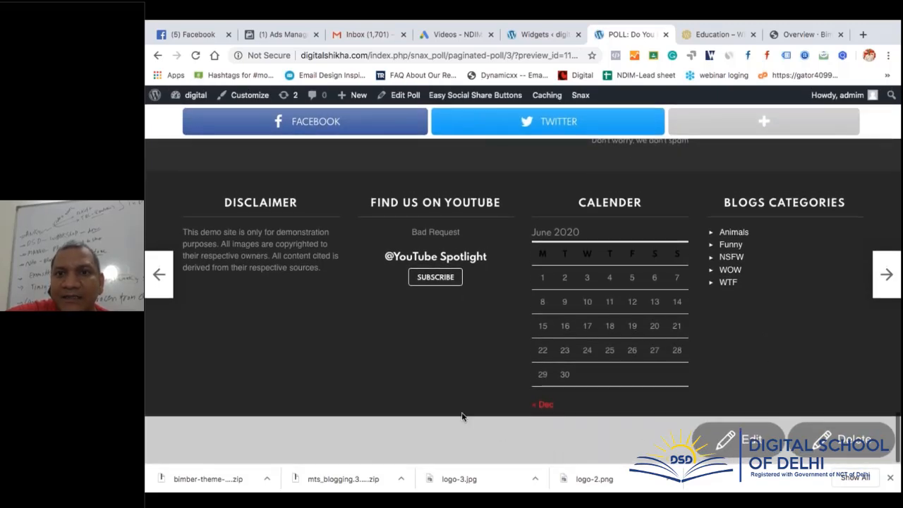
# Read the '9. Footer' section of the Bimber documentation, then return to the WordPress Widgets screen
pyautogui.moveTo(781, 25)
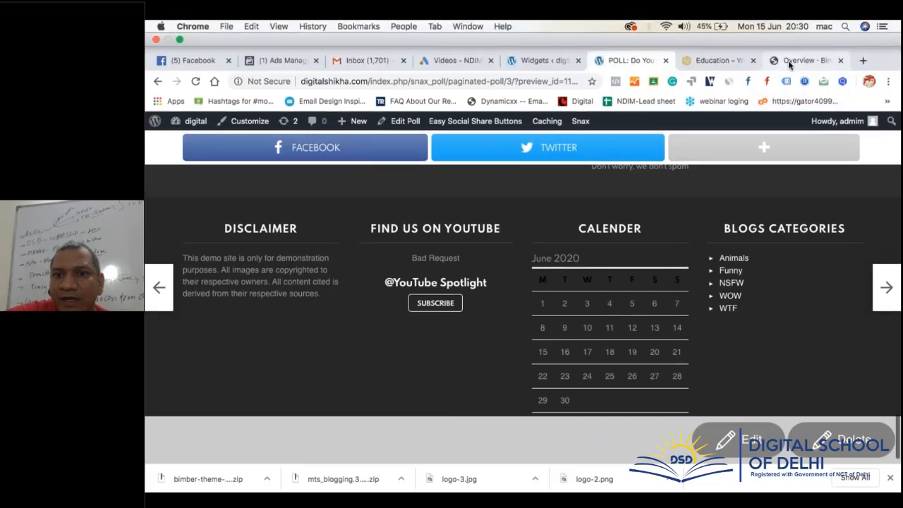
pyautogui.click(793, 62)
pyautogui.scroll(-4, 554, 437)
pyautogui.scroll(-2, 553, 437)
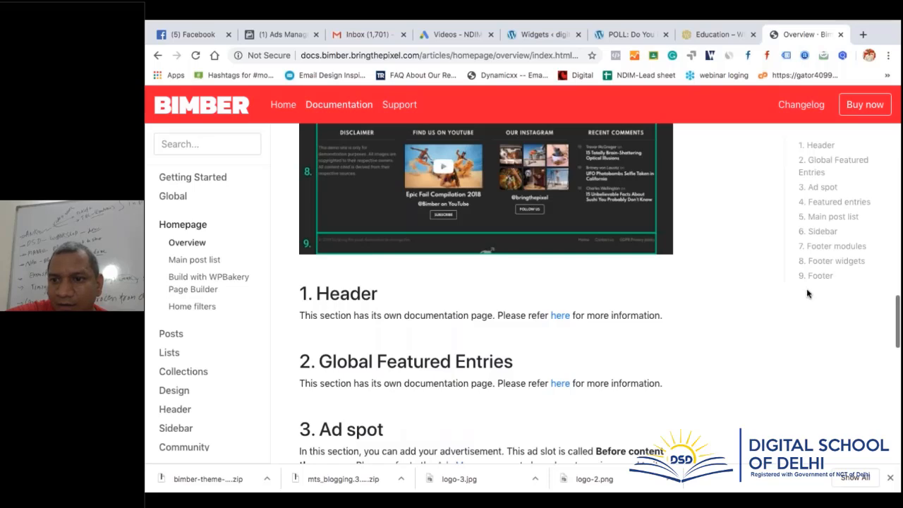
pyautogui.click(819, 276)
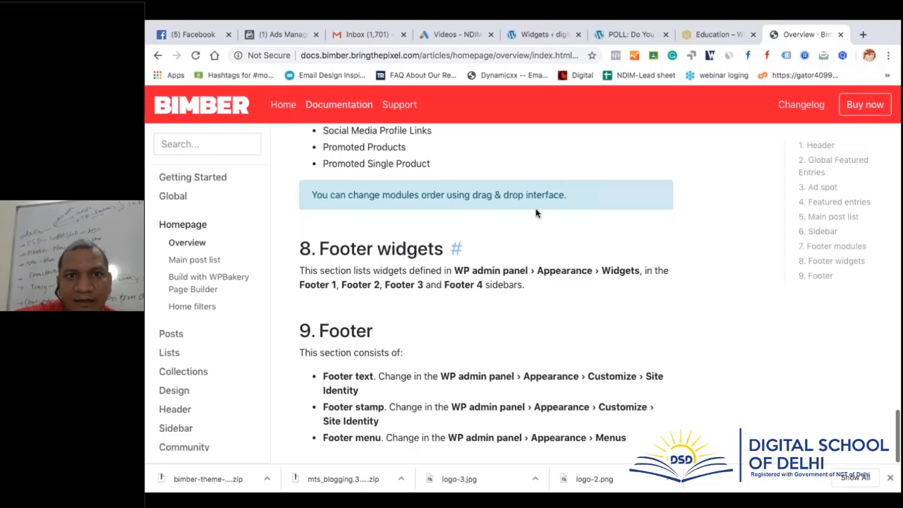
pyautogui.click(562, 35)
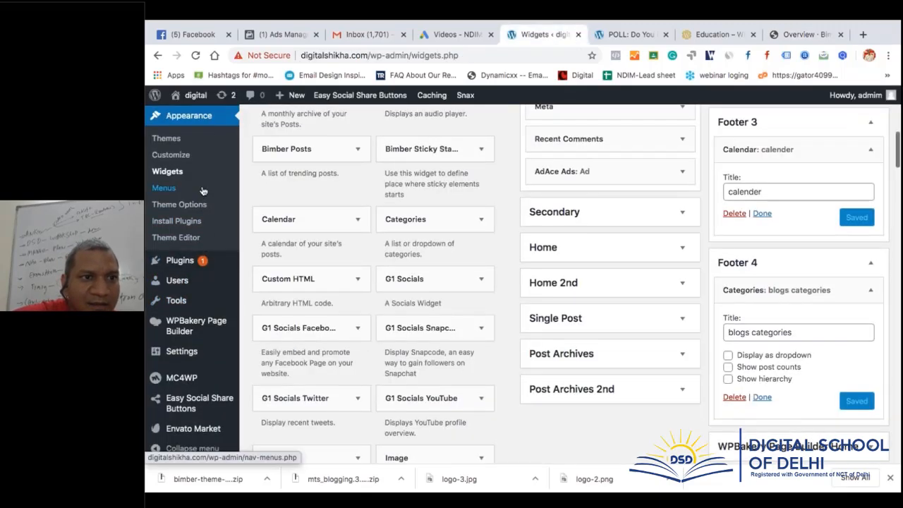
# Launch Appearance > Customize for the digital site, checking the Bimber docs while it loads
pyautogui.scroll(1, 176, 187)
pyautogui.click(178, 183)
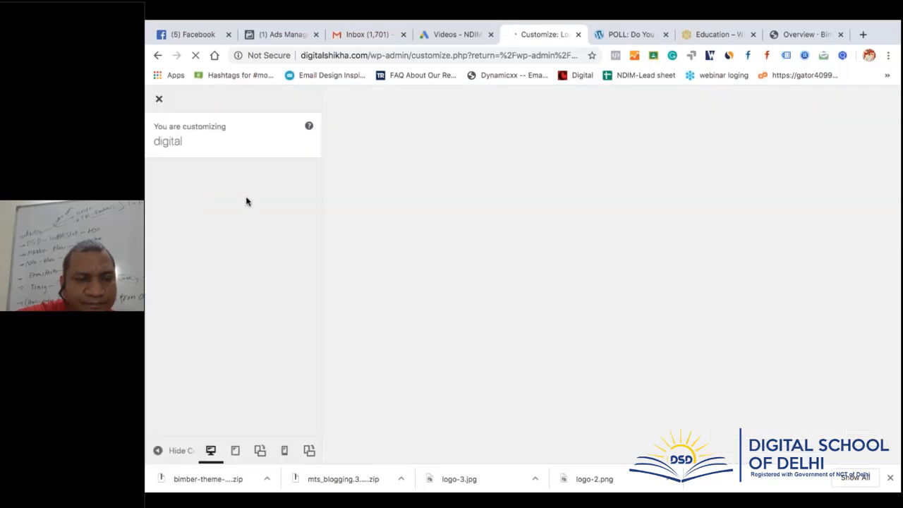
pyautogui.click(798, 38)
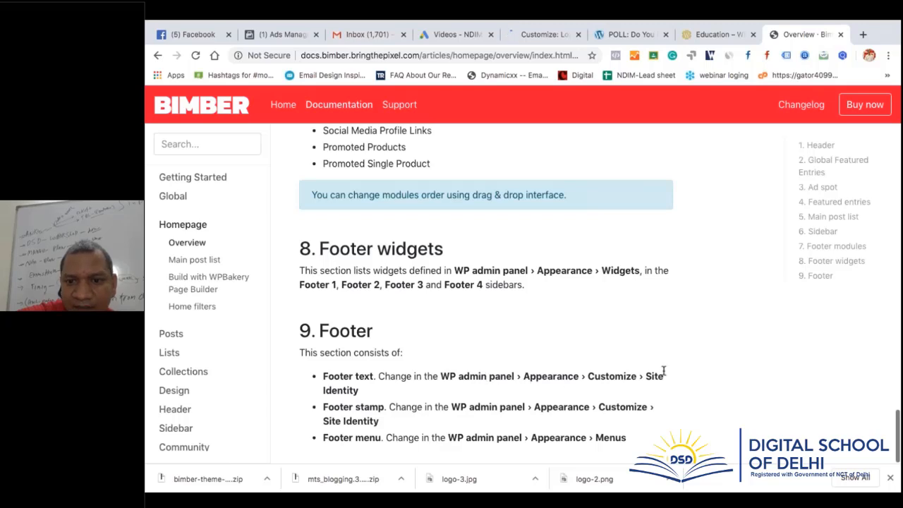
pyautogui.click(527, 38)
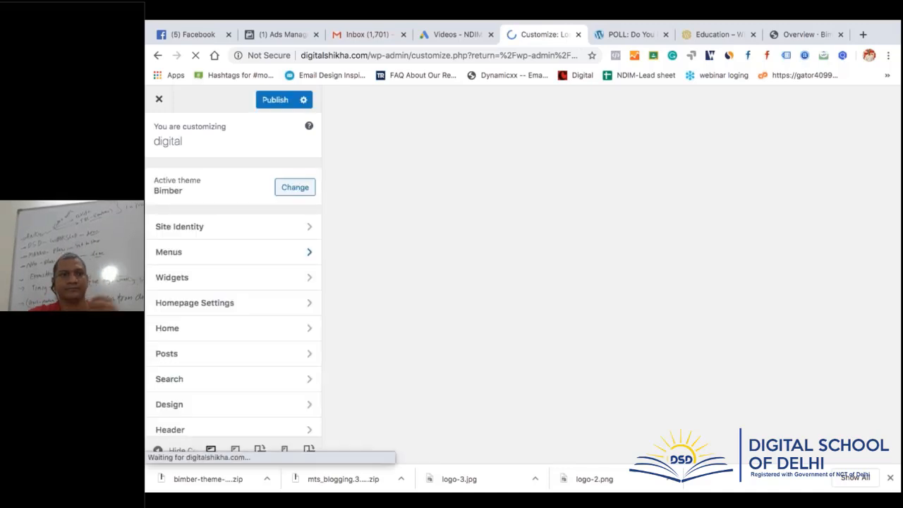
# Replace the Site Identity footer text with a 2020 all-rights-reserved notice crediting the owner's handle, and publish
pyautogui.click(240, 226)
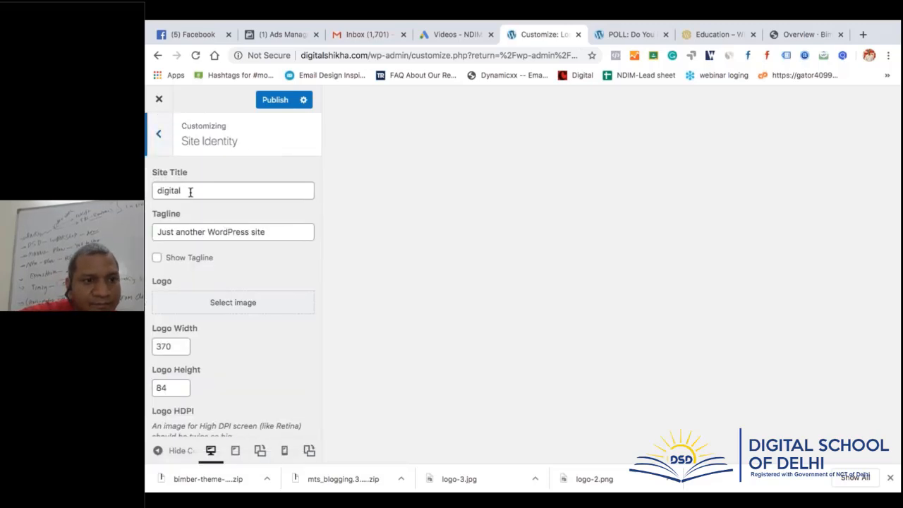
pyautogui.scroll(-5, 189, 192)
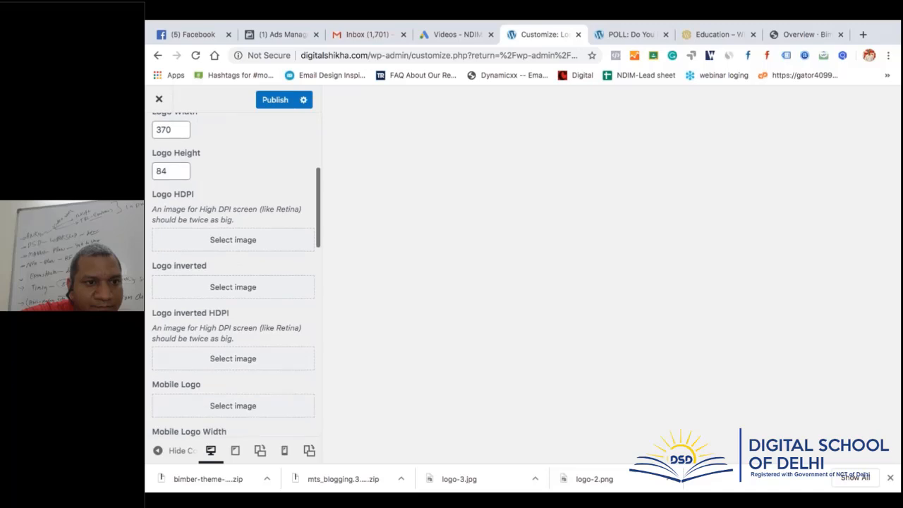
pyautogui.scroll(-7, 232, 282)
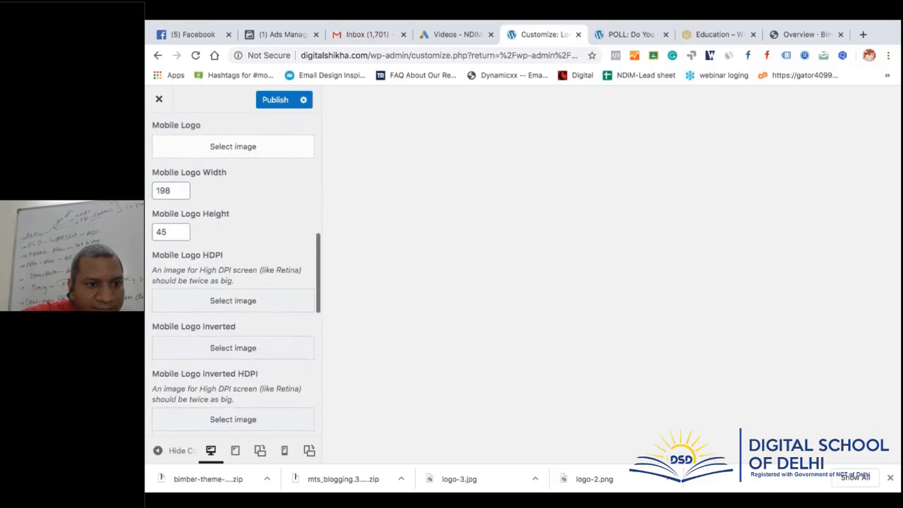
pyautogui.scroll(-3, 226, 285)
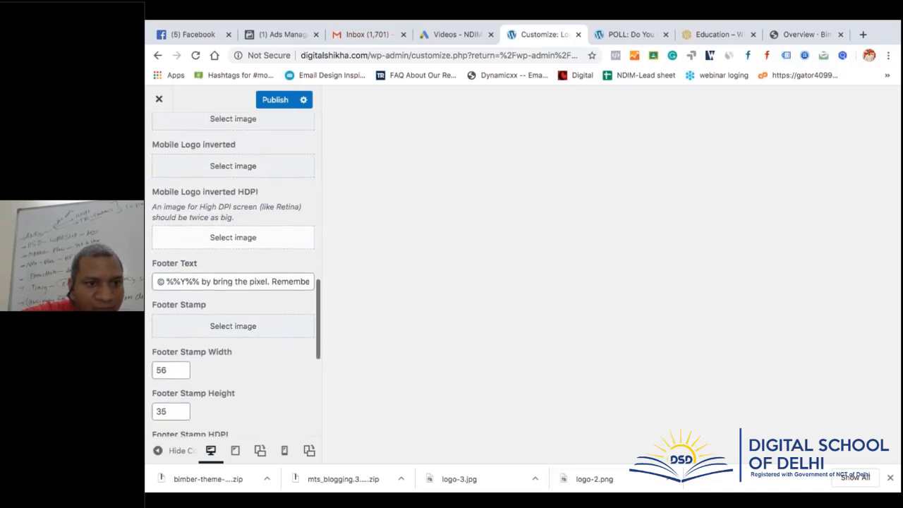
pyautogui.tripleClick(226, 280)
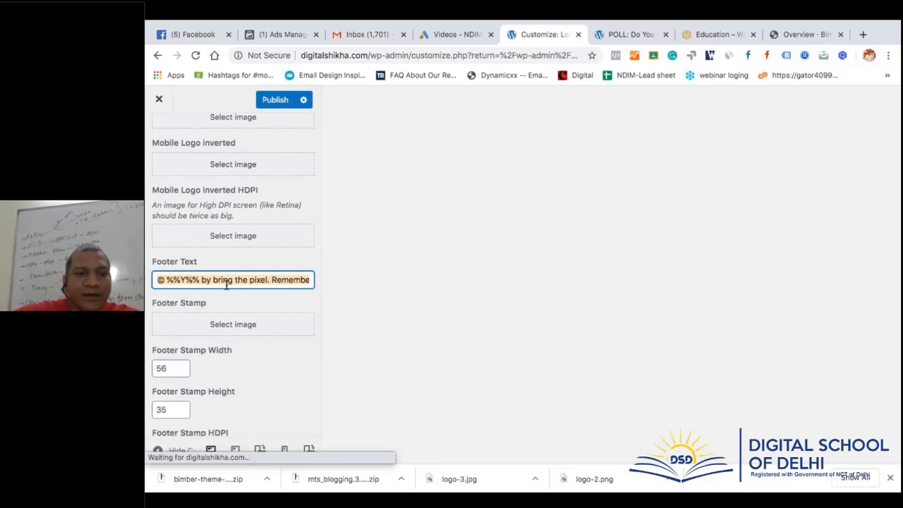
pyautogui.write('@20202')
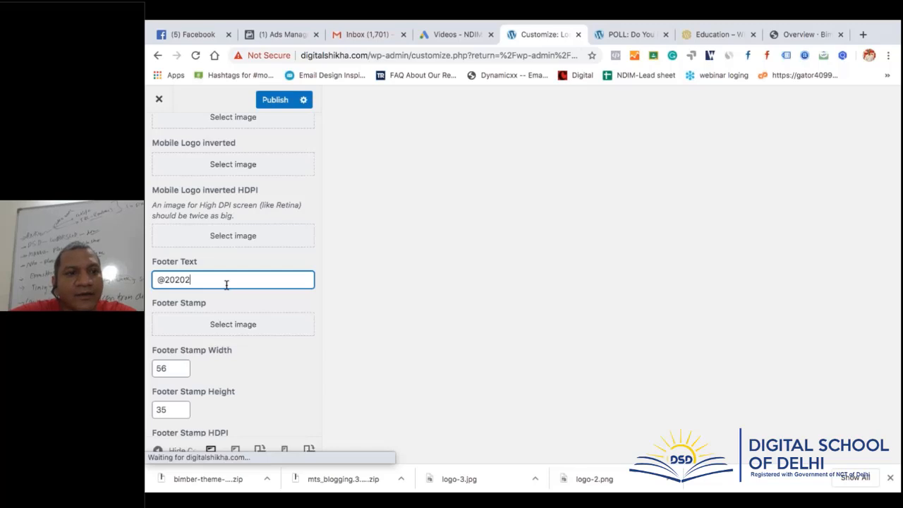
pyautogui.press('BackSpace')
pyautogui.write(' all')
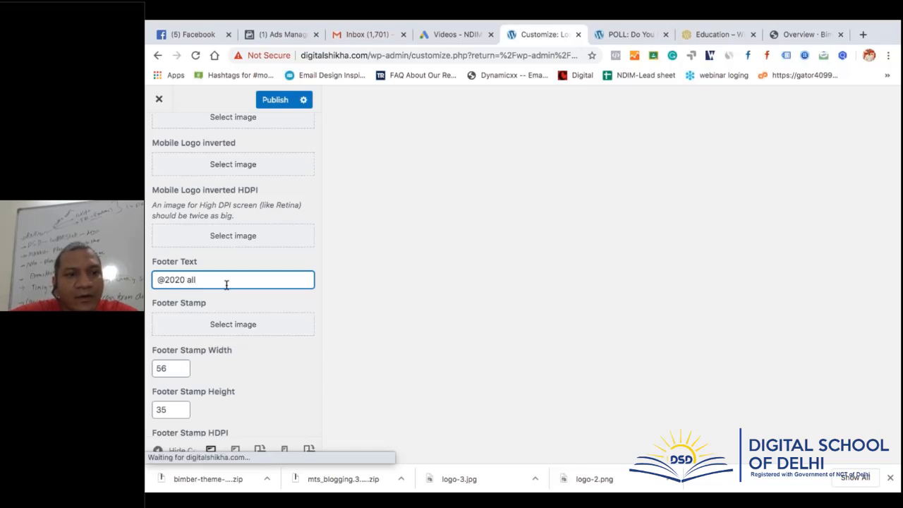
pyautogui.write('all r')
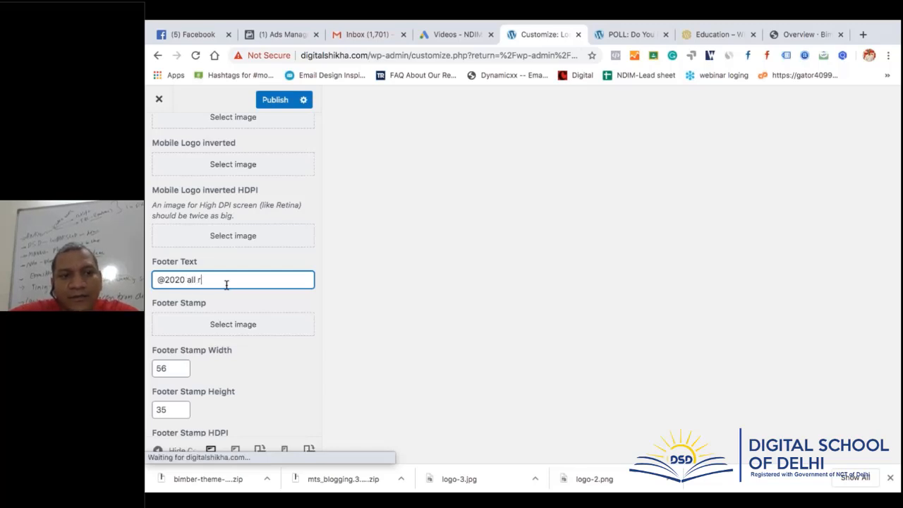
pyautogui.write('ig')
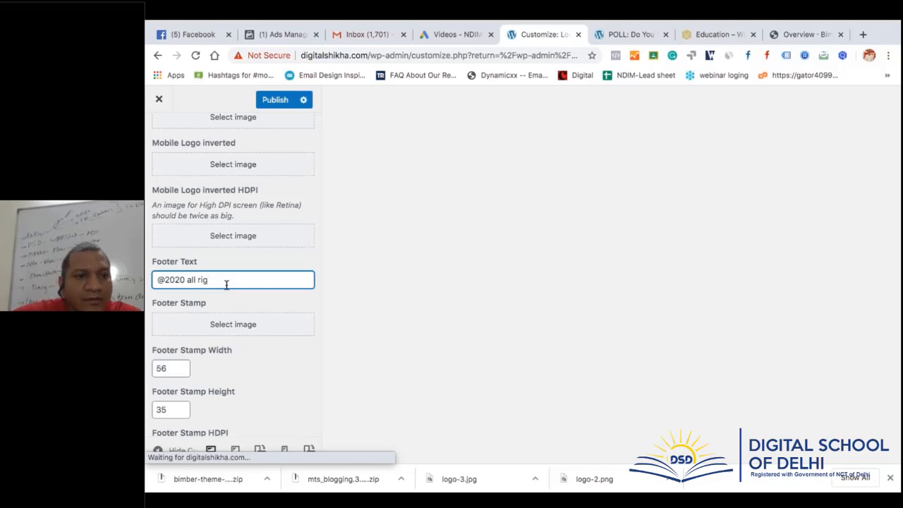
pyautogui.write('jht reserve')
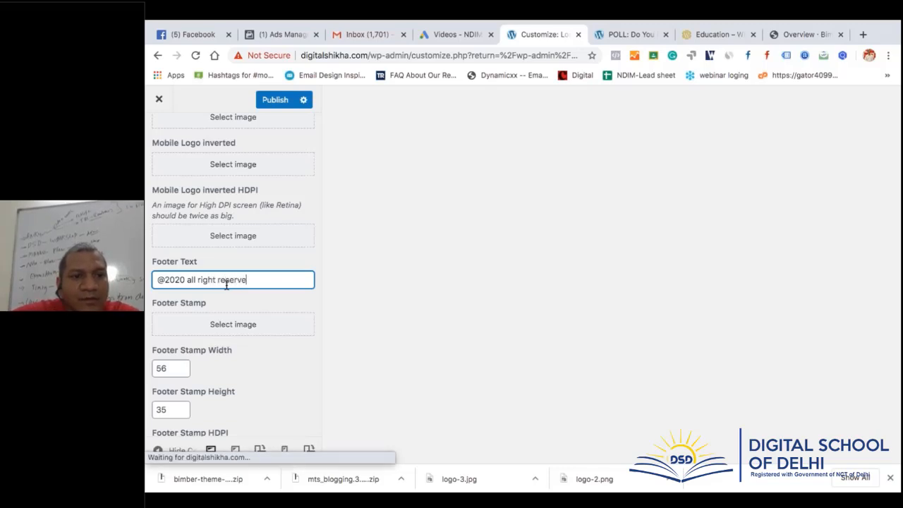
pyautogui.write('d ')
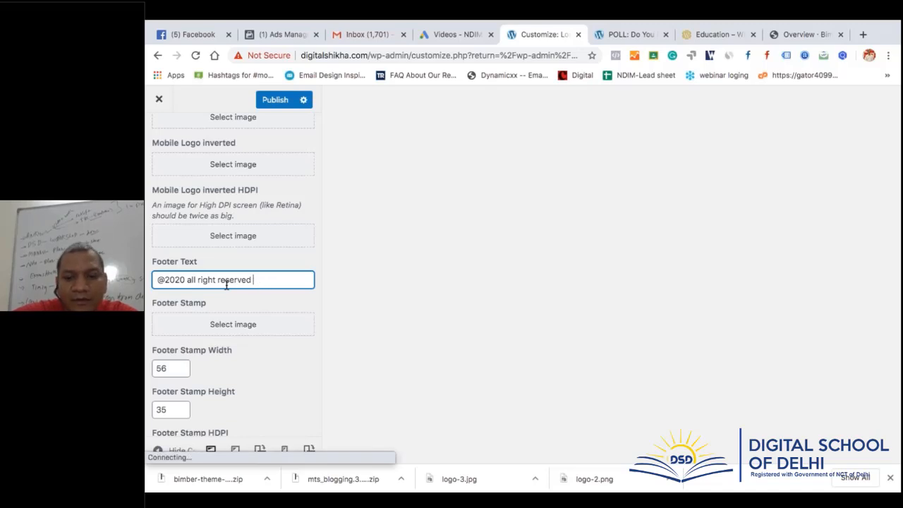
pyautogui.write('for @a')
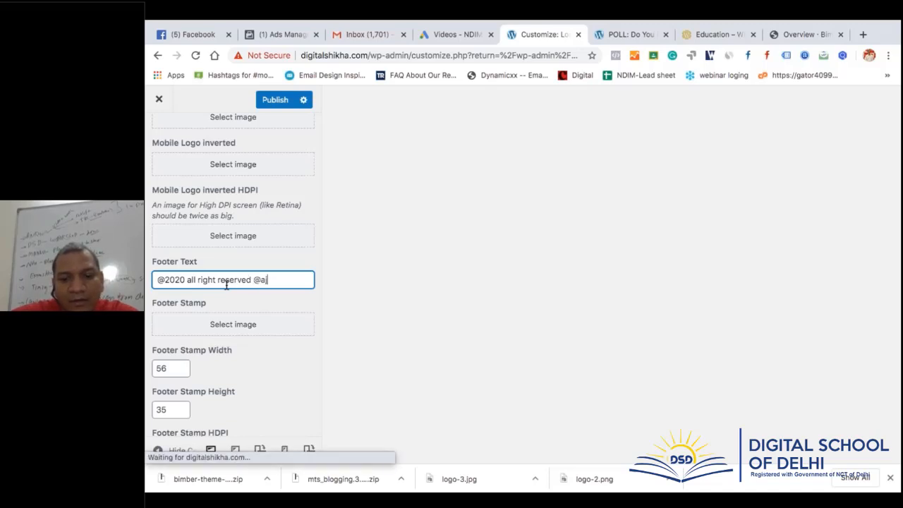
pyautogui.write('jaysharma')
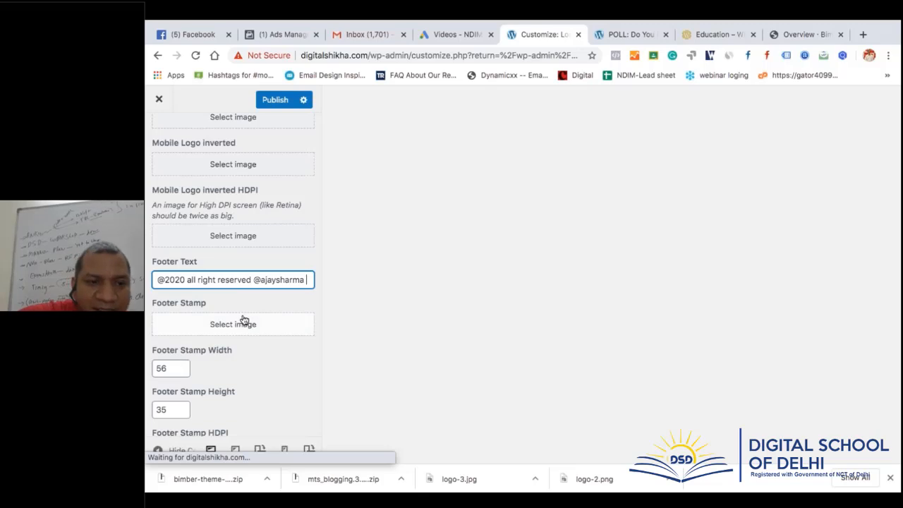
pyautogui.click(275, 100)
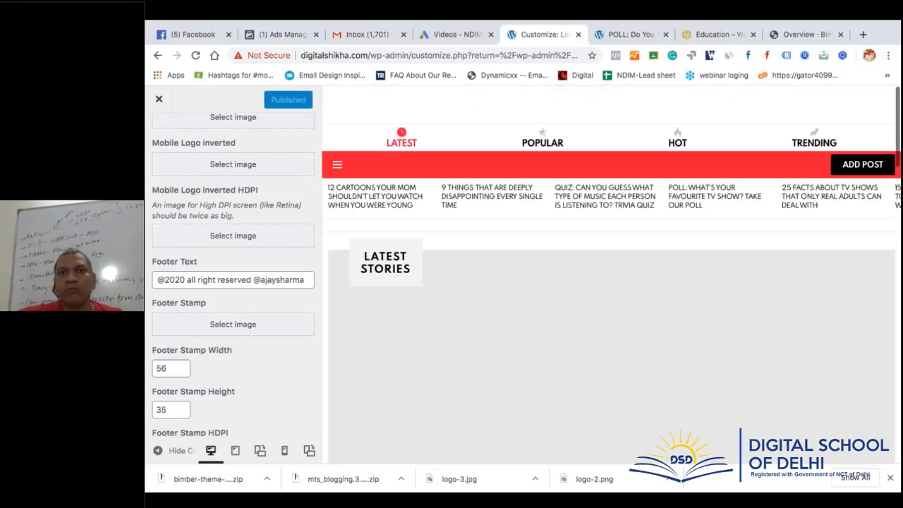
pyautogui.click(622, 35)
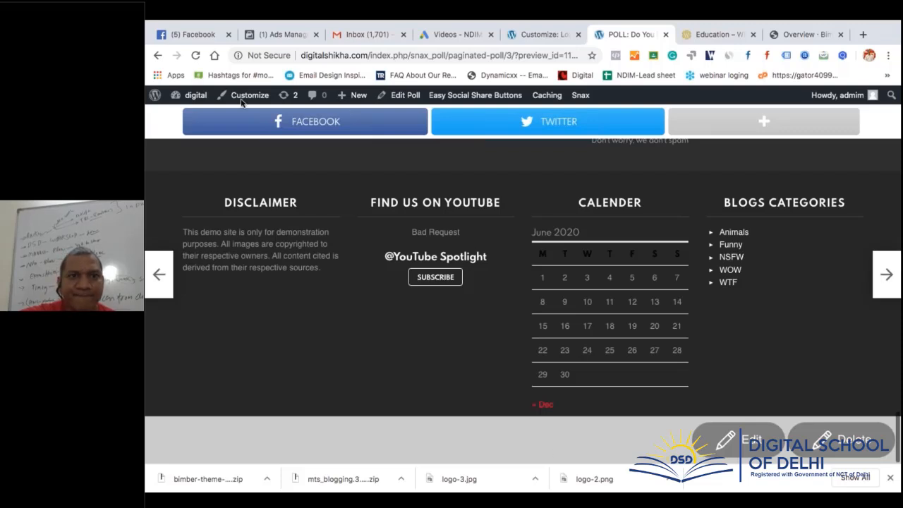
# Reload the poll page and open its front-end editing page to look for the footer
pyautogui.click(196, 56)
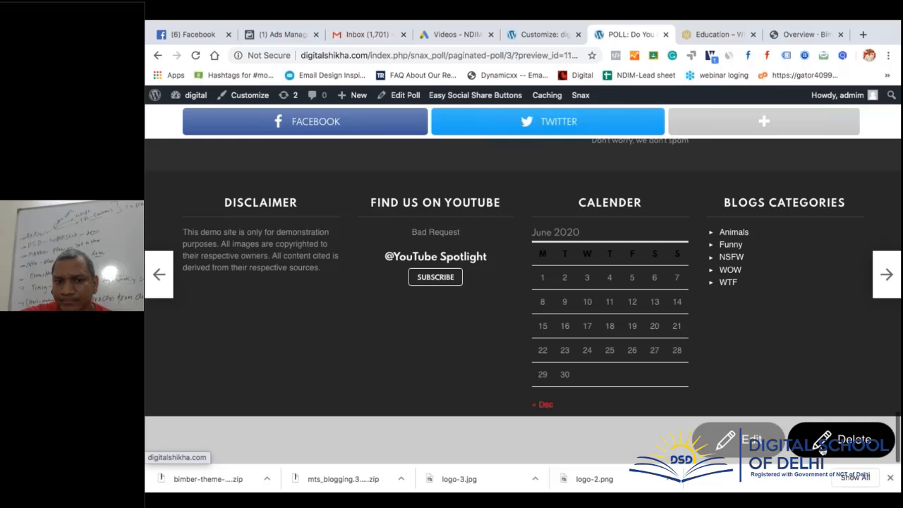
pyautogui.click(731, 439)
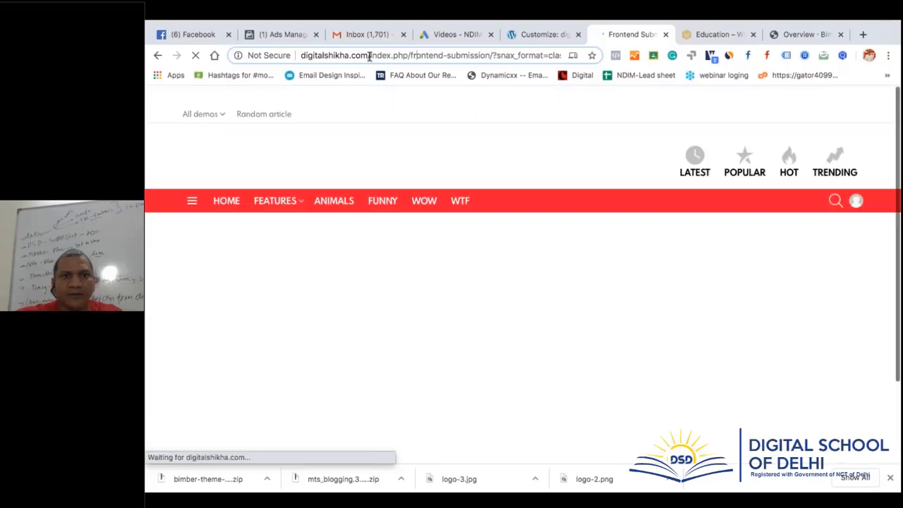
pyautogui.scroll(-10, 542, 291)
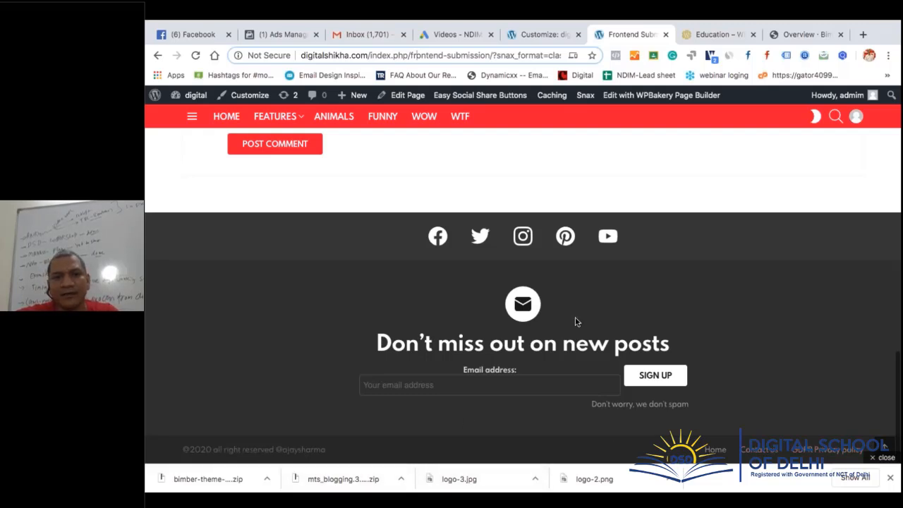
pyautogui.scroll(1, 574, 321)
pyautogui.scroll(-1, 574, 320)
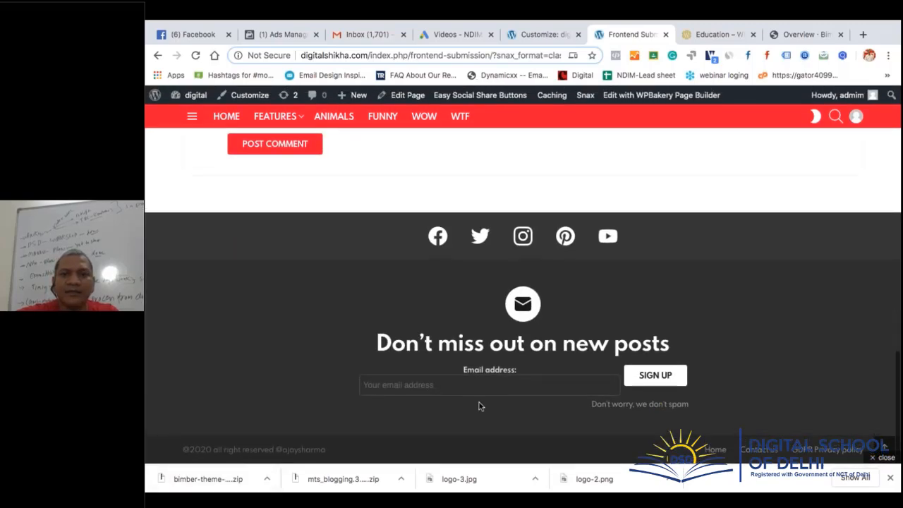
pyautogui.scroll(15, 523, 303)
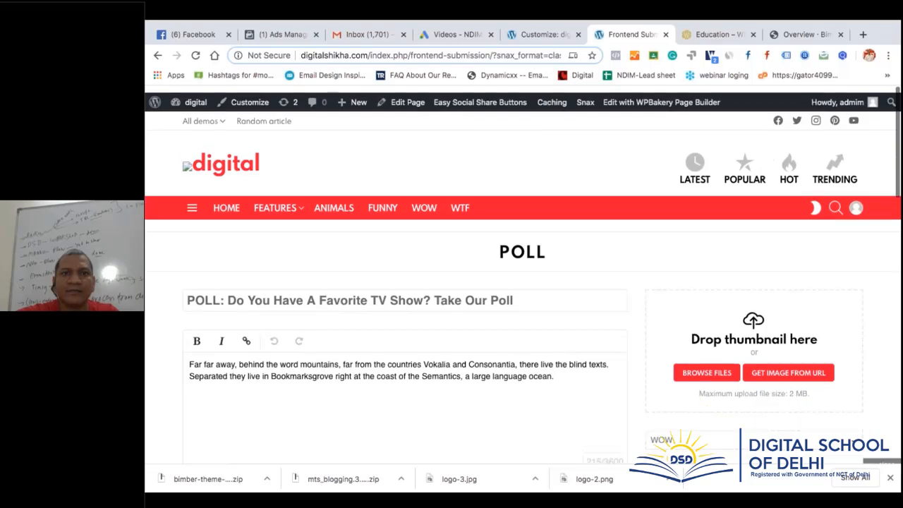
# Load the digitalshikha.com home page and scroll to the footer showing the new copyright line
pyautogui.click(367, 55)
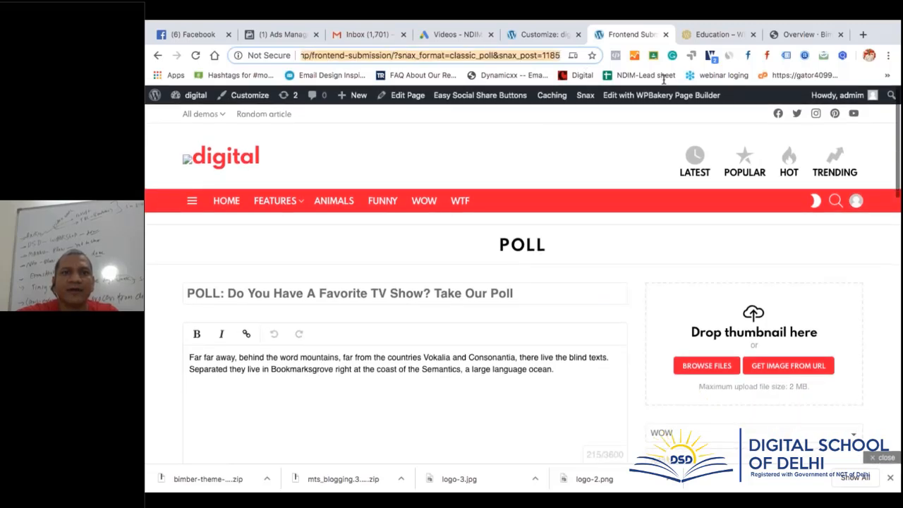
pyautogui.write('digitalshikha.com')
pyautogui.press('Return')
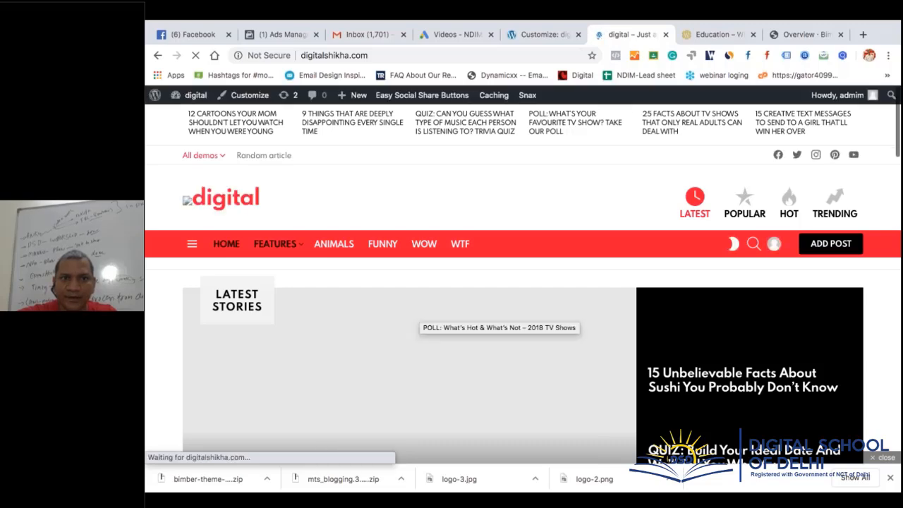
pyautogui.scroll(-20, 498, 324)
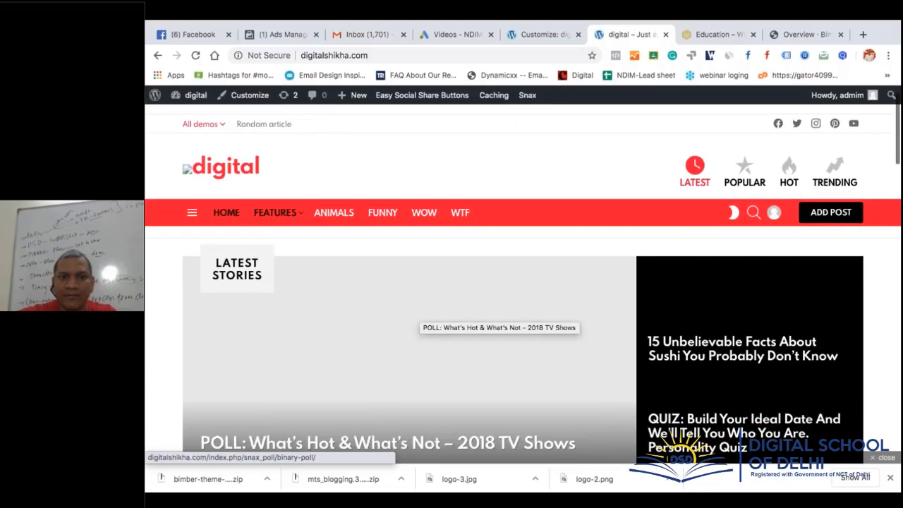
pyautogui.scroll(-5, 297, 411)
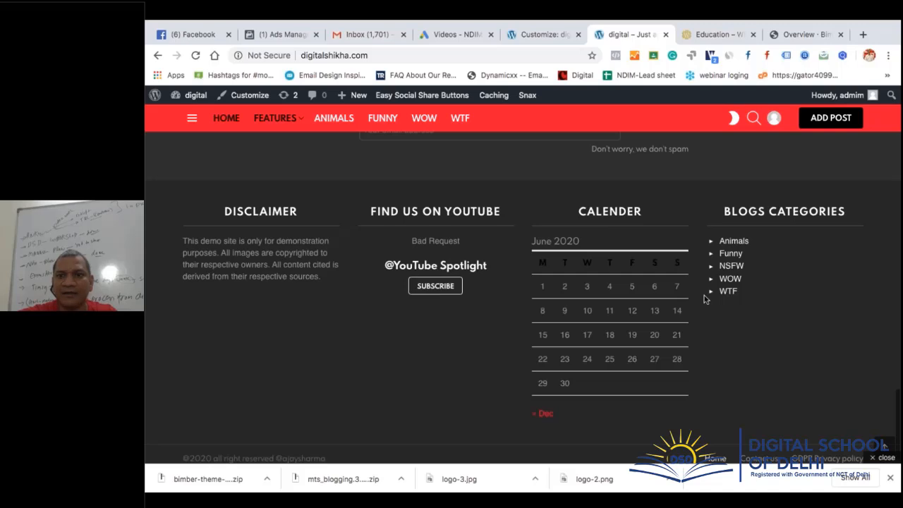
pyautogui.click(890, 477)
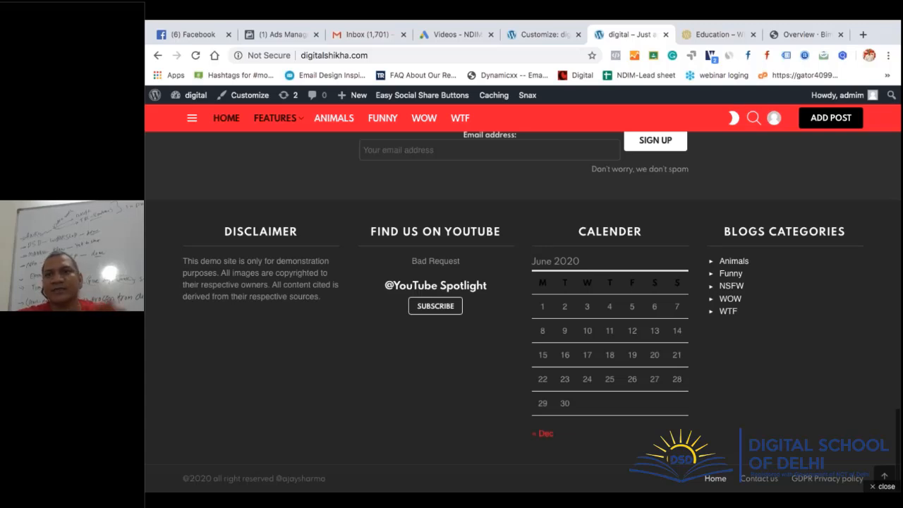
# Close the Customizer after a brief look back at the Bimber documentation
pyautogui.click(796, 33)
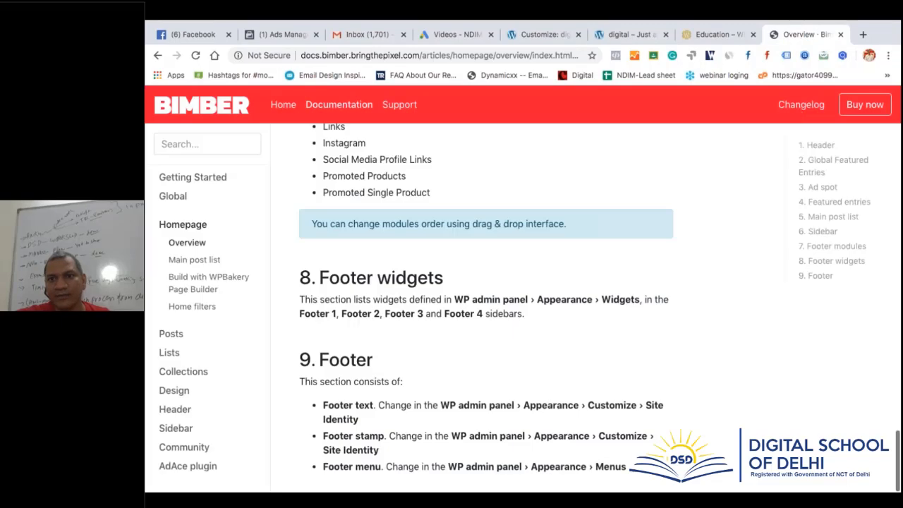
pyautogui.scroll(15, 674, 329)
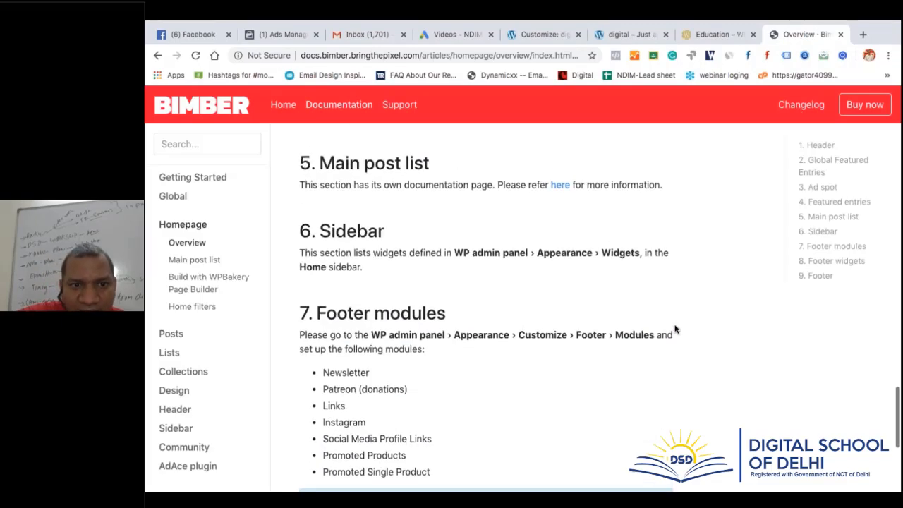
pyautogui.scroll(10, 674, 329)
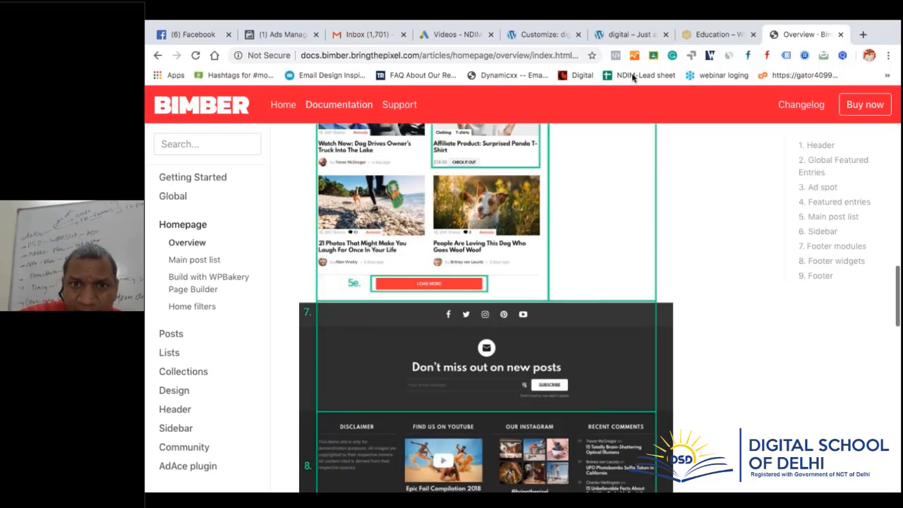
pyautogui.click(538, 34)
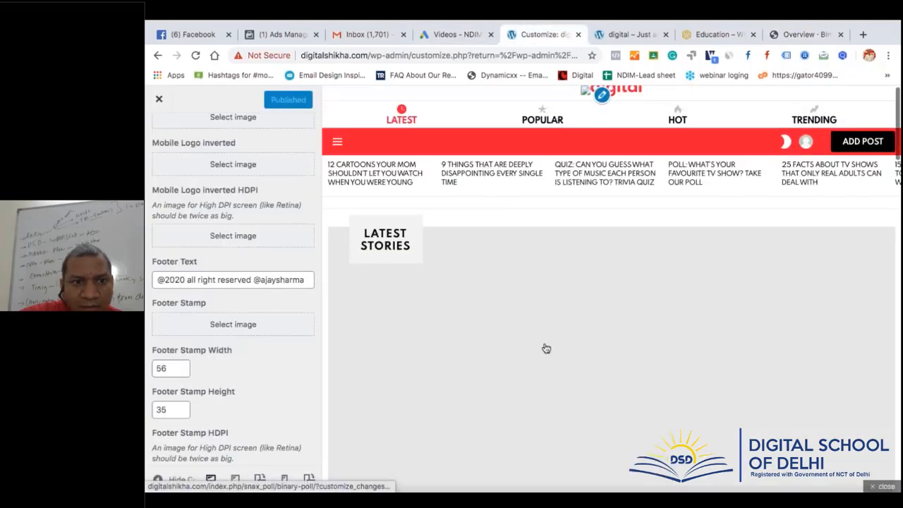
pyautogui.click(160, 101)
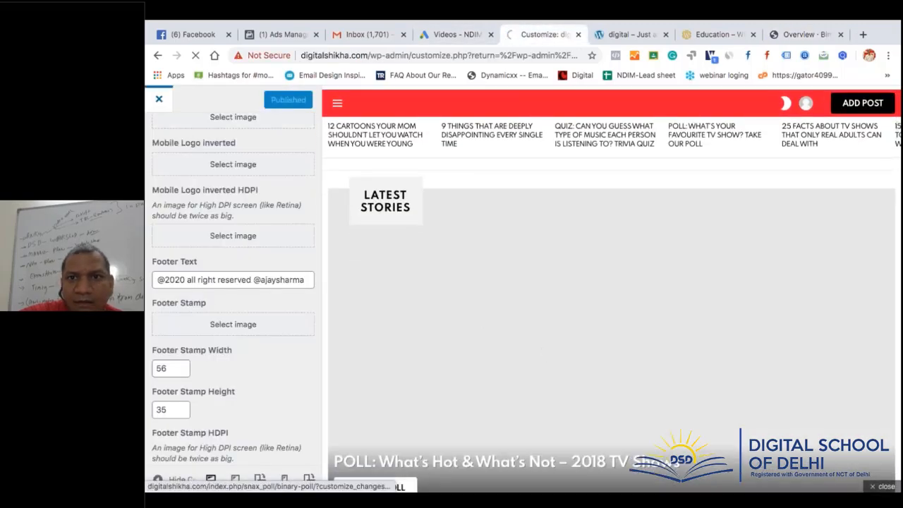
# Read the docs' '7. Footer modules' section, then relaunch Appearance > Customize from the Widgets admin
pyautogui.click(807, 35)
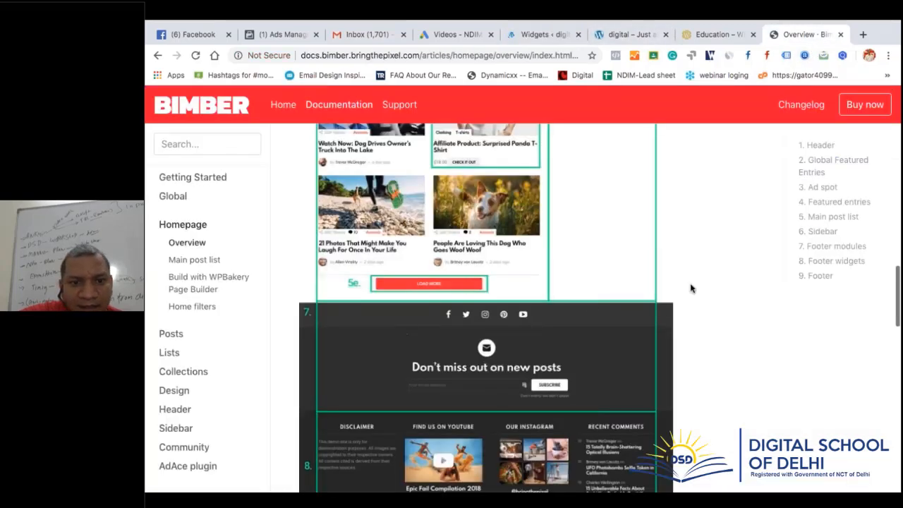
pyautogui.click(818, 246)
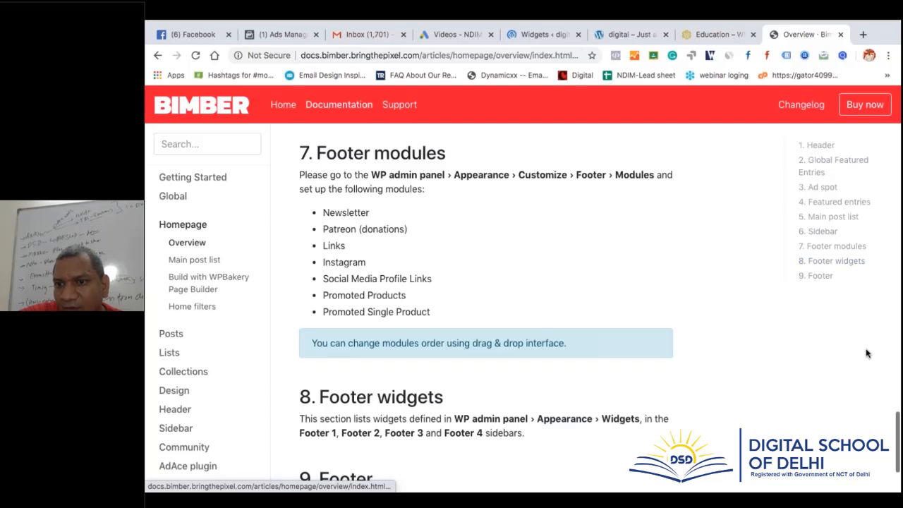
pyautogui.scroll(1, 550, 356)
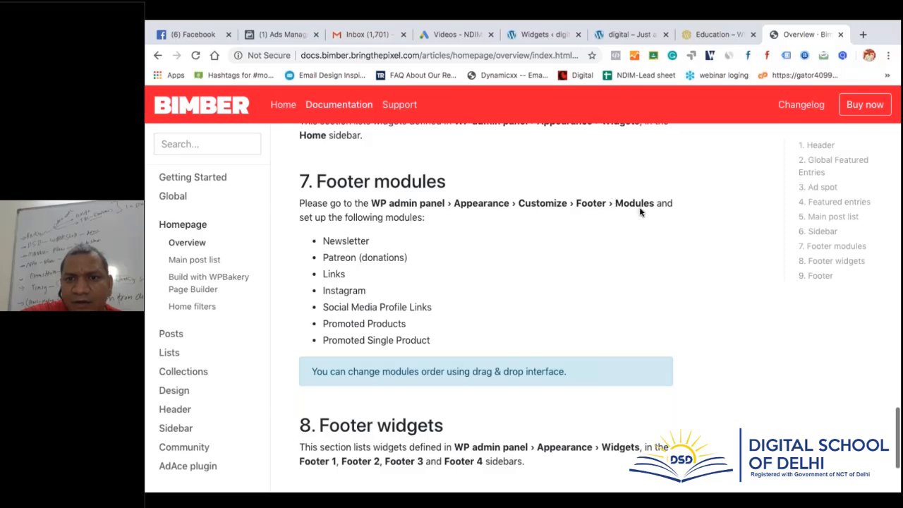
pyautogui.click(536, 34)
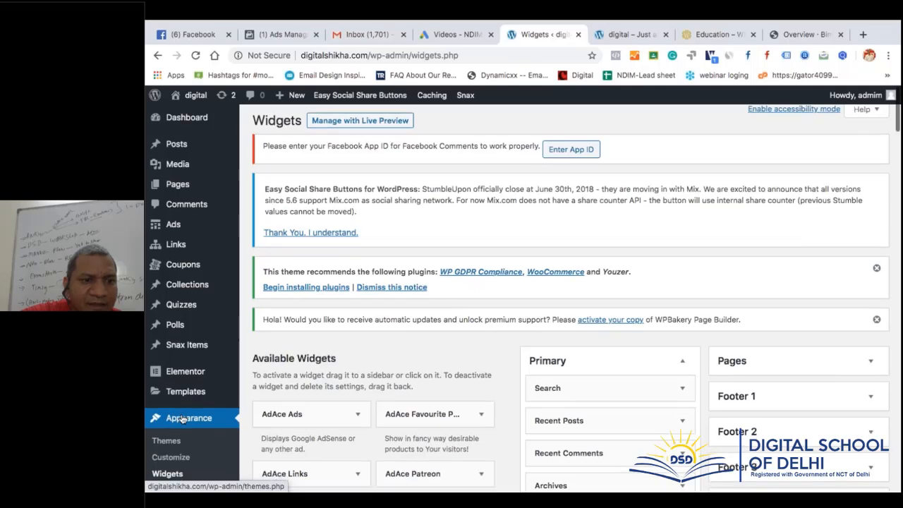
pyautogui.scroll(-3, 182, 419)
pyautogui.click(171, 332)
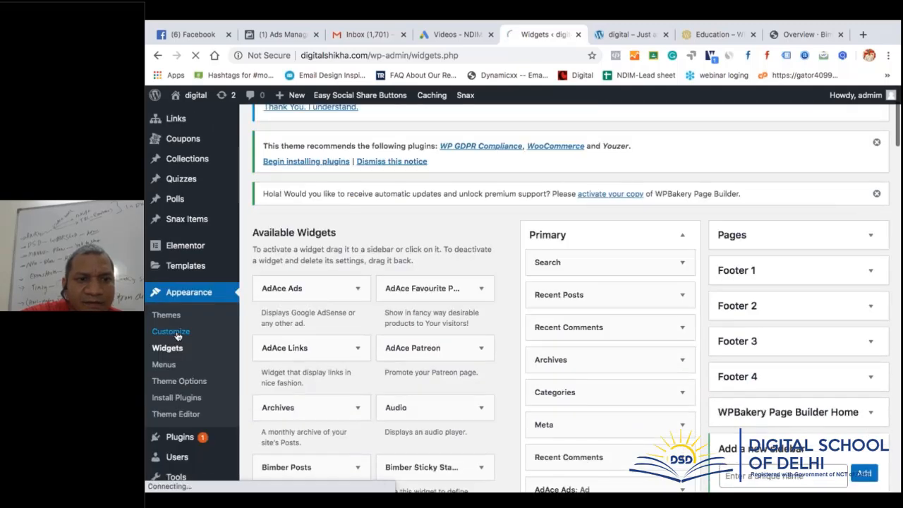
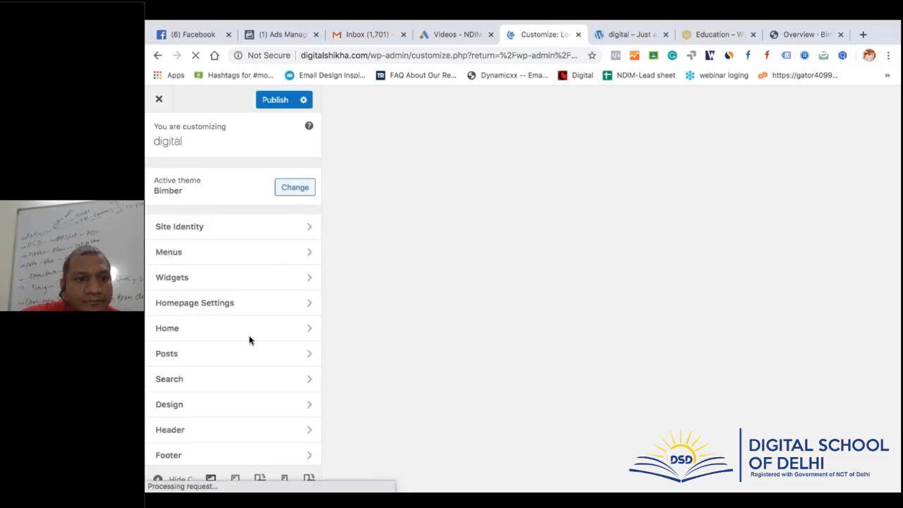
# Uncheck Show Newsletter in the Customizer's Footer > Modules section
pyautogui.scroll(-2, 232, 310)
pyautogui.scroll(-2, 231, 373)
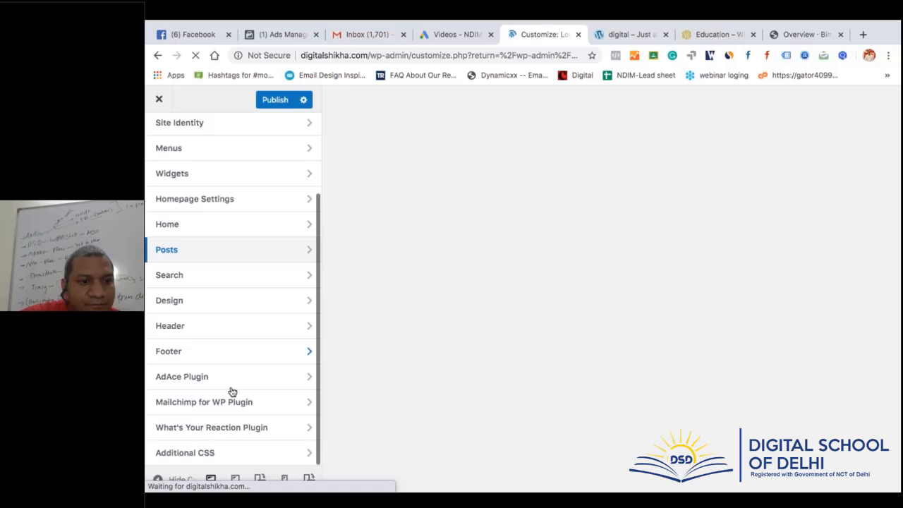
pyautogui.click(232, 358)
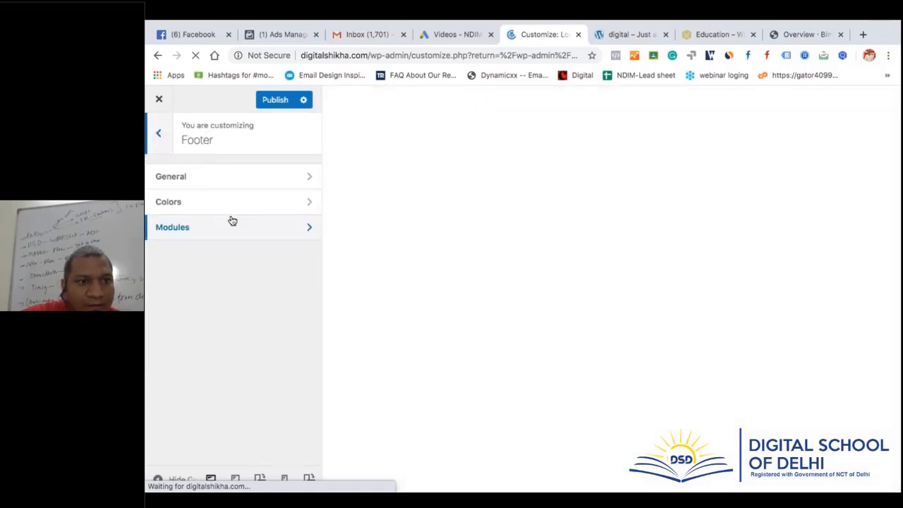
pyautogui.click(233, 223)
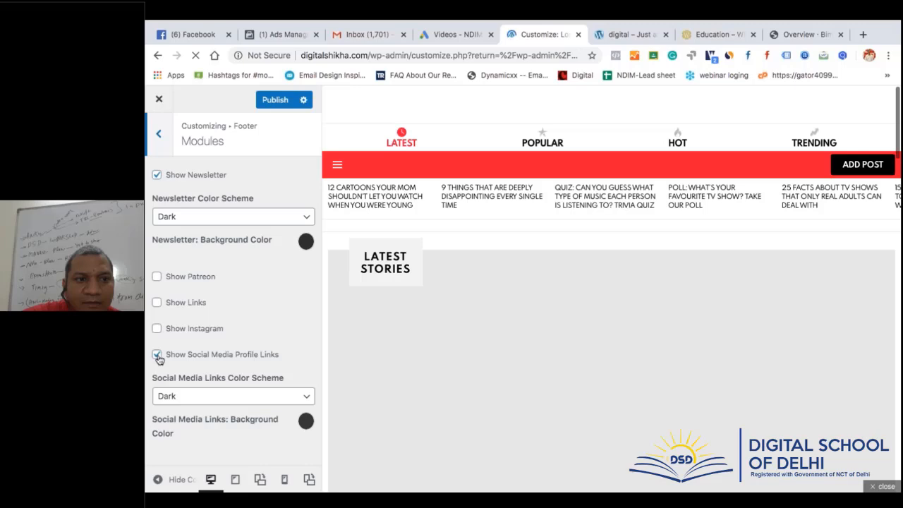
pyautogui.click(158, 176)
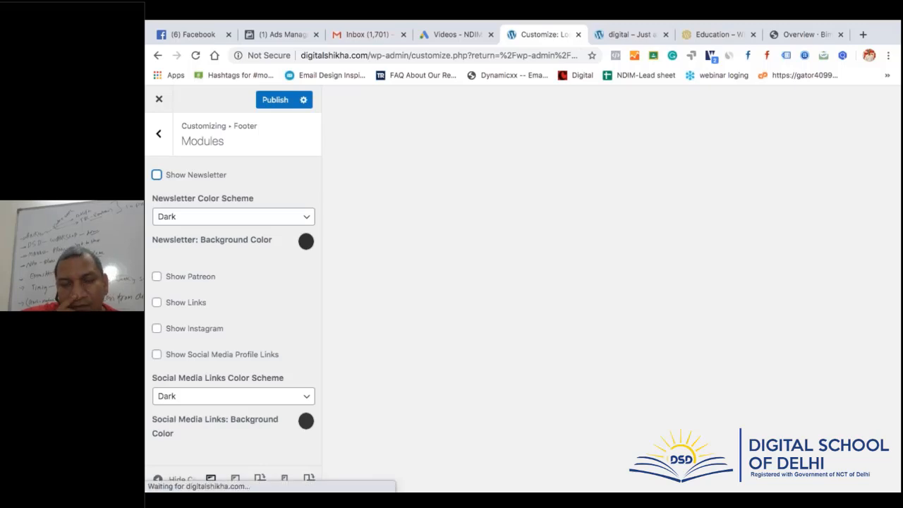
# Review the module options, then bring up the live site tab
pyautogui.scroll(-4, 223, 276)
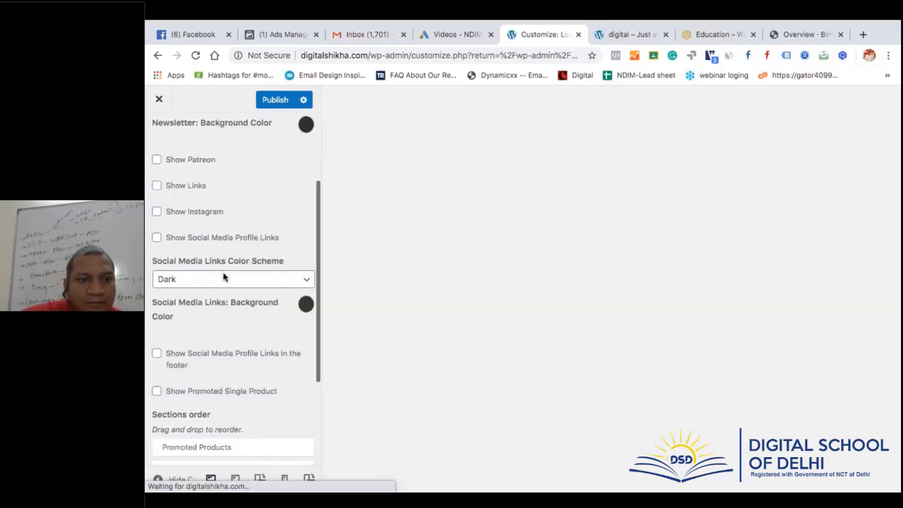
pyautogui.scroll(5, 223, 275)
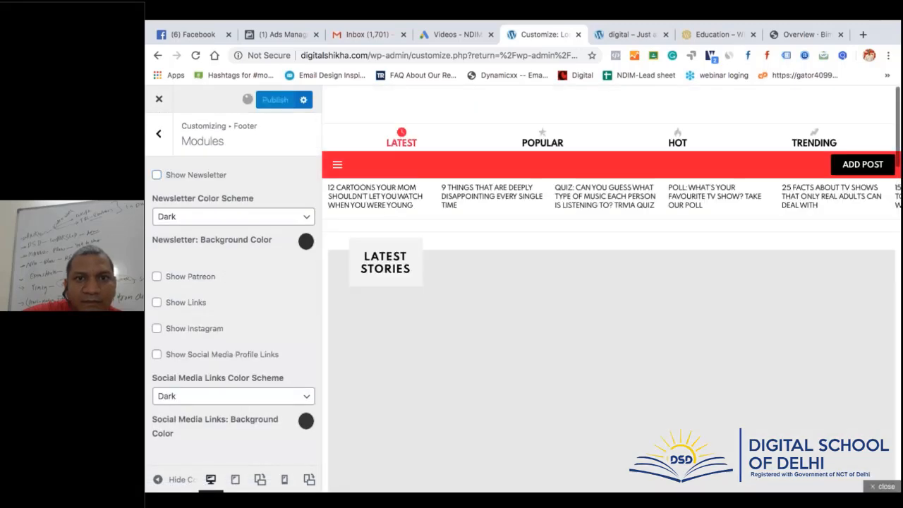
pyautogui.click(618, 36)
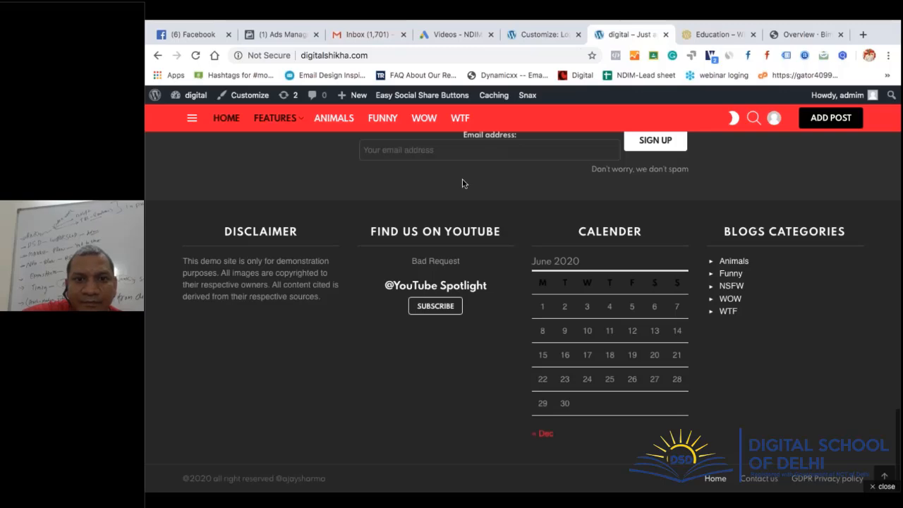
# Reload the live site and confirm the footer no longer shows the newsletter sign-up block
pyautogui.scroll(3, 462, 183)
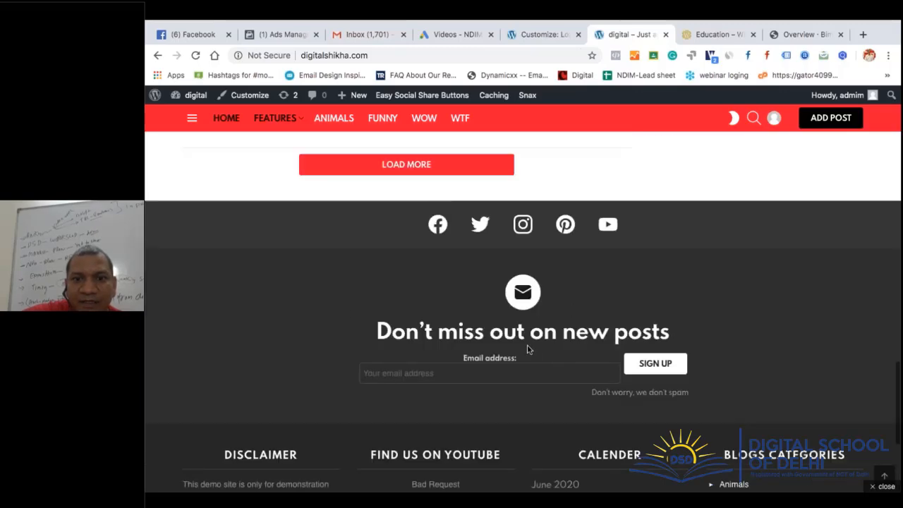
pyautogui.scroll(-2, 528, 349)
pyautogui.scroll(1, 528, 348)
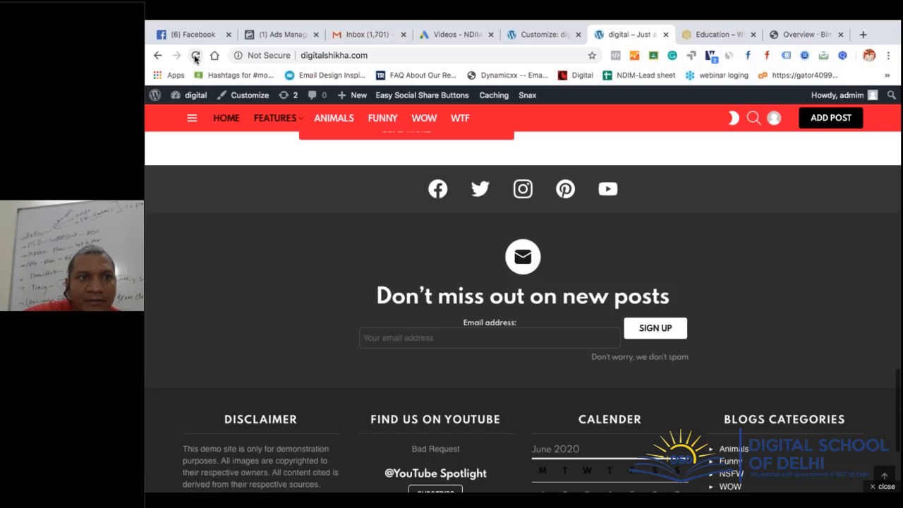
pyautogui.click(195, 55)
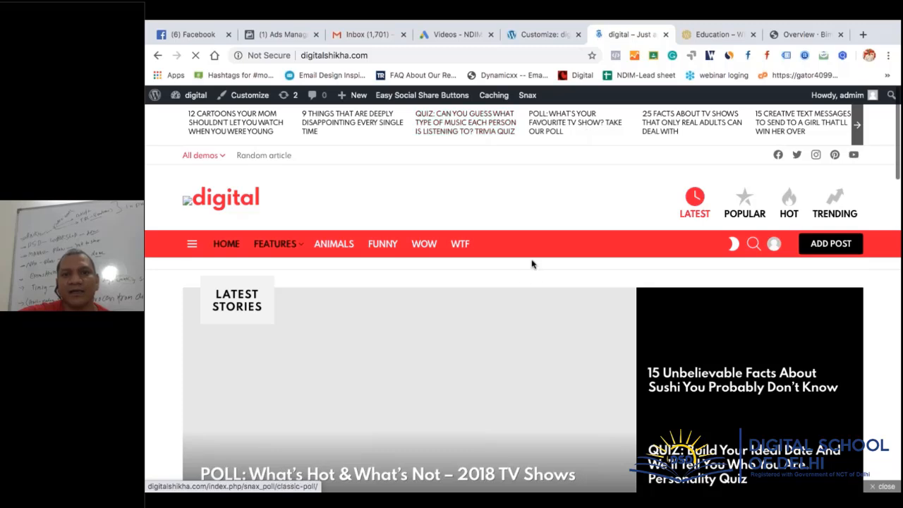
pyautogui.scroll(-20, 528, 276)
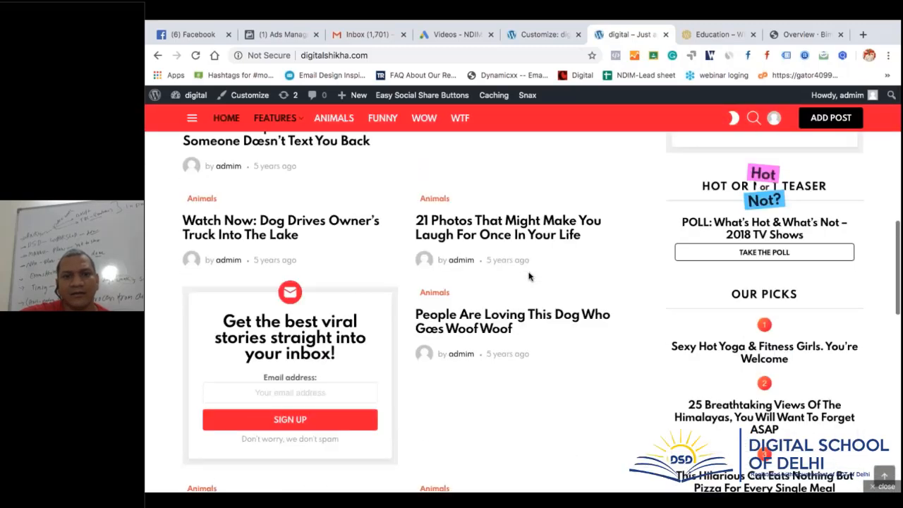
pyautogui.scroll(-2, 529, 277)
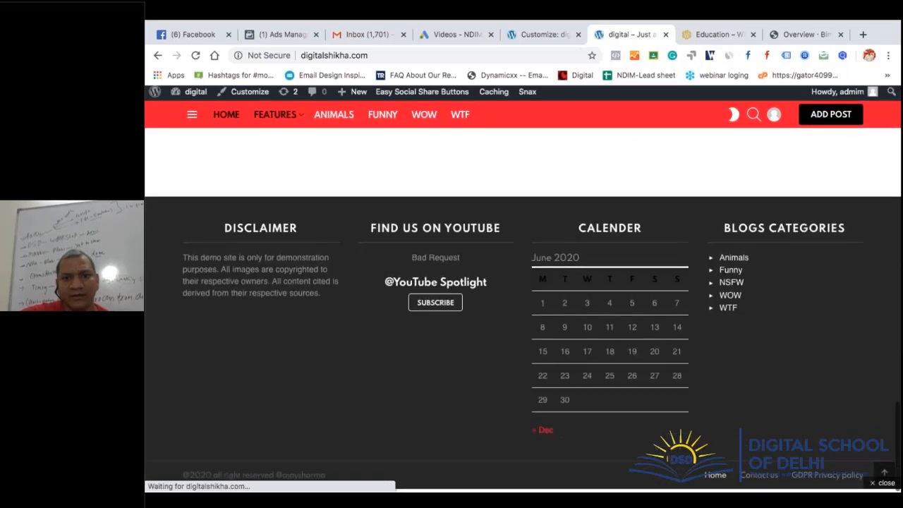
pyautogui.scroll(4, 218, 330)
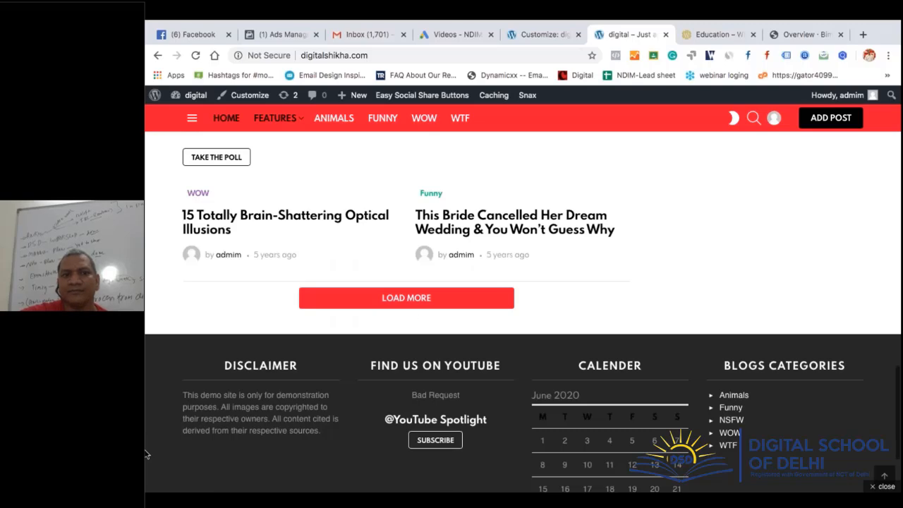
pyautogui.click(310, 216)
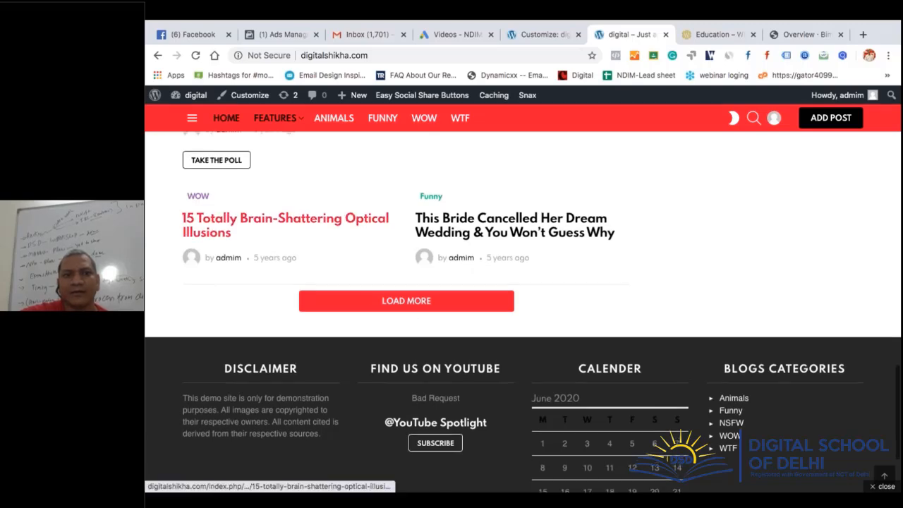
# Back out of Footer in the Customizer to look at Homepage Settings
pyautogui.click(540, 40)
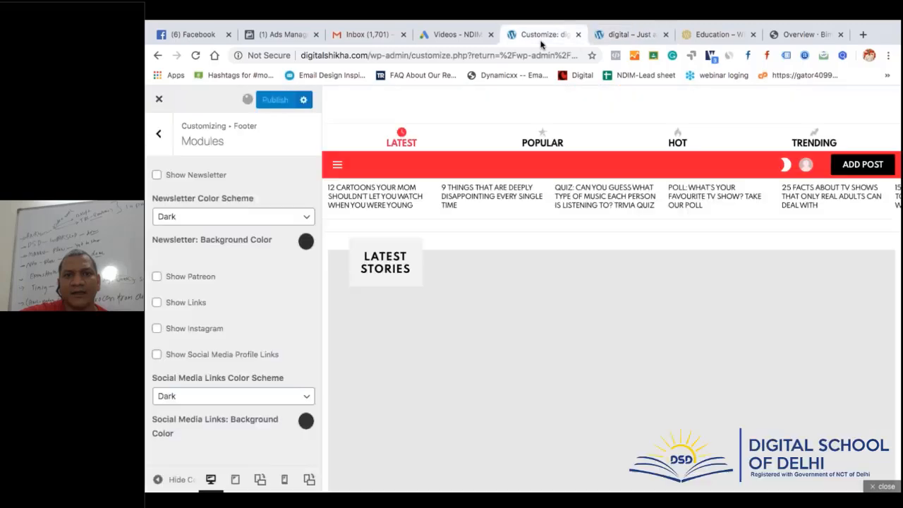
pyautogui.click(158, 134)
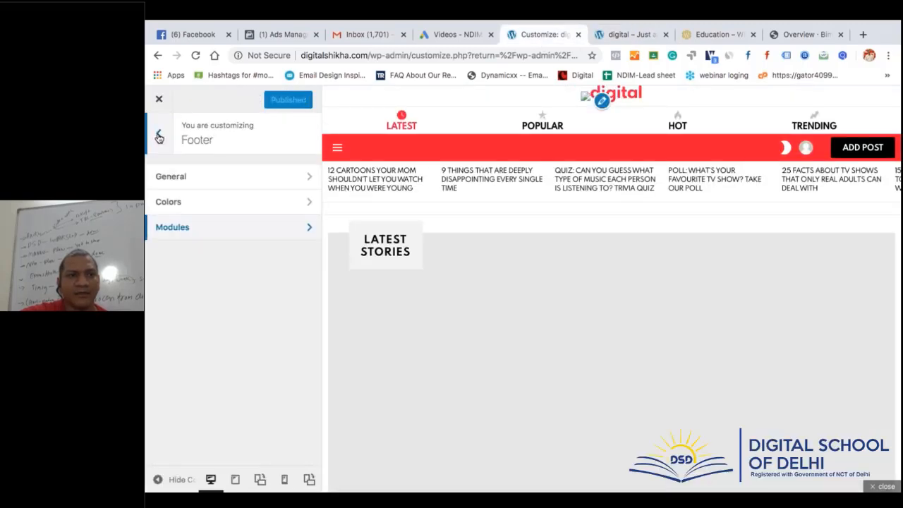
pyautogui.click(158, 136)
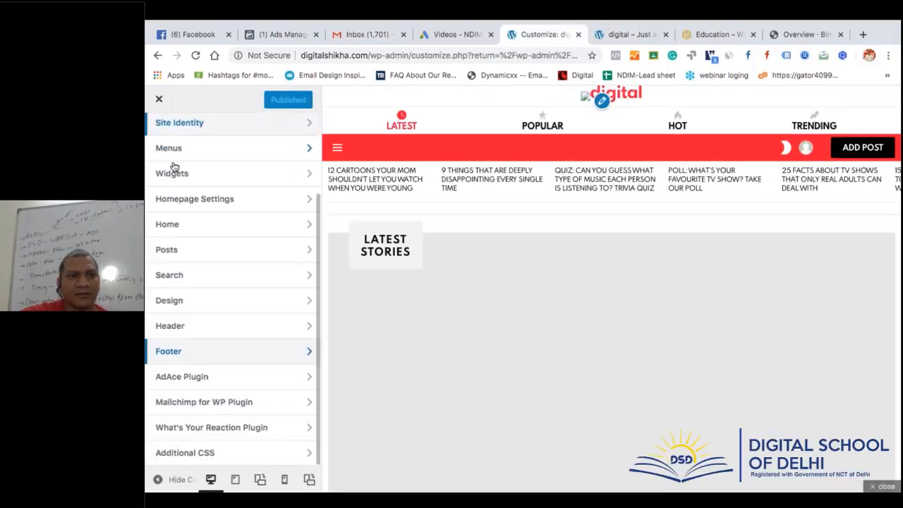
pyautogui.click(191, 204)
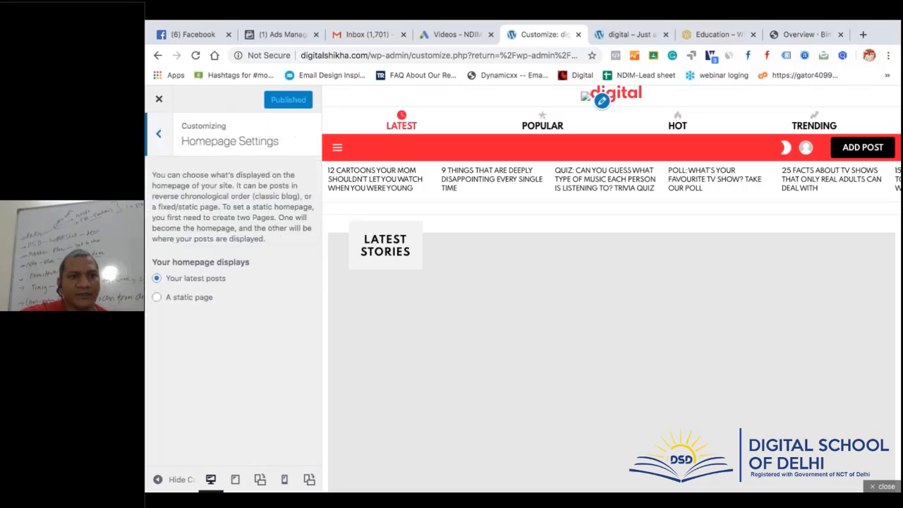
pyautogui.click(158, 135)
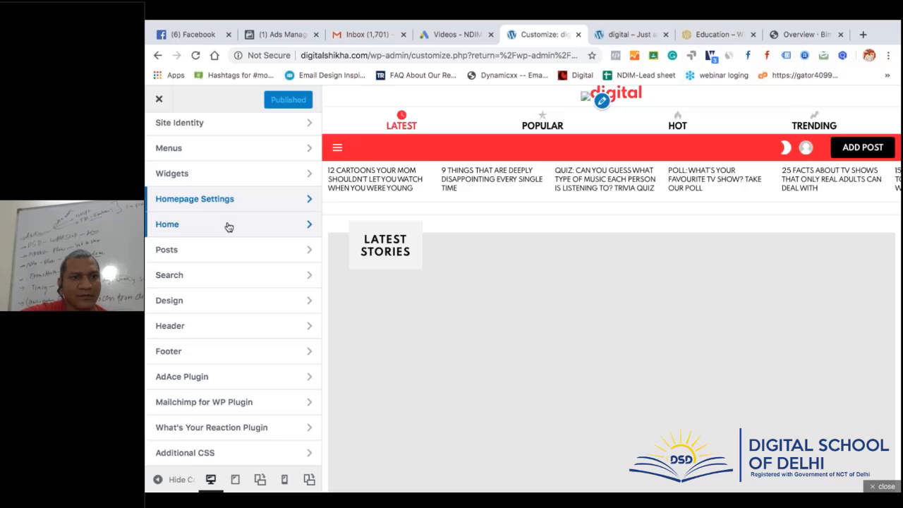
# Look through the Header settings, then go to the Bimber Homepage Overview docs
pyautogui.click(241, 330)
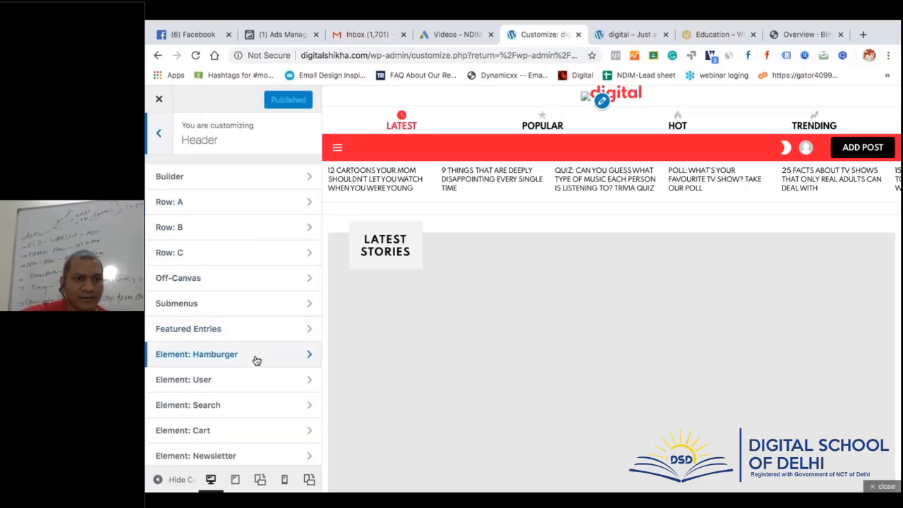
pyautogui.scroll(-2, 253, 358)
pyautogui.scroll(-2, 254, 358)
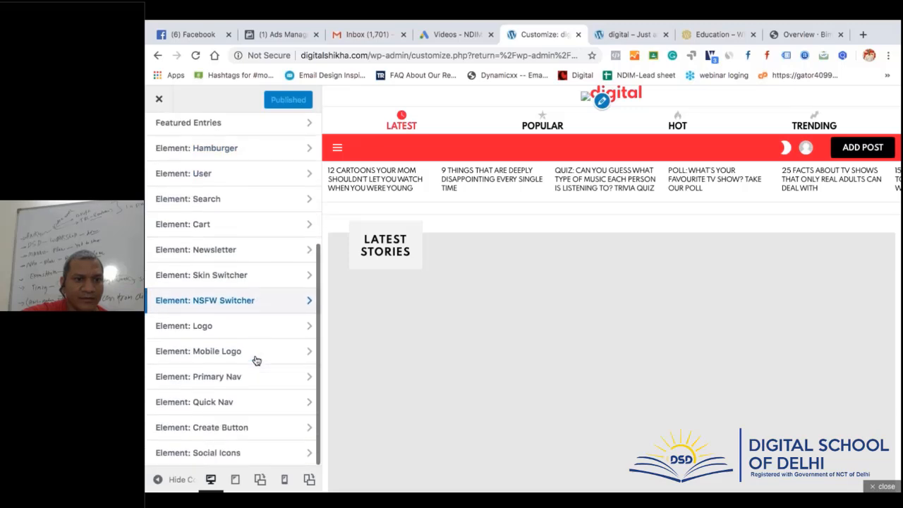
pyautogui.scroll(3, 256, 361)
pyautogui.scroll(2, 256, 360)
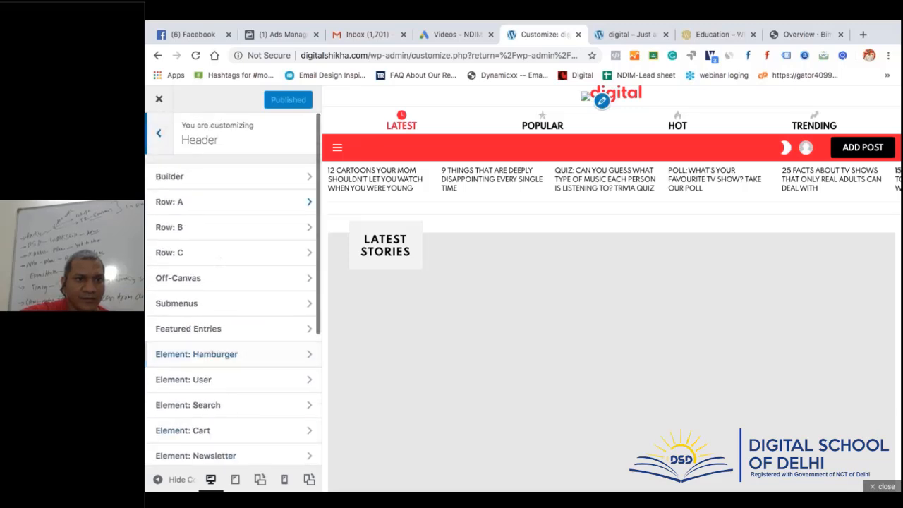
pyautogui.click(158, 133)
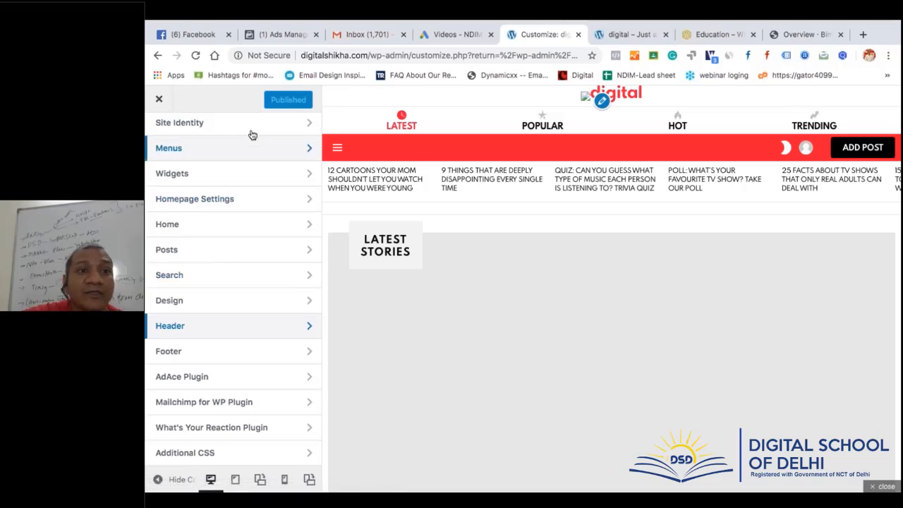
pyautogui.click(796, 35)
pyautogui.scroll(20, 685, 251)
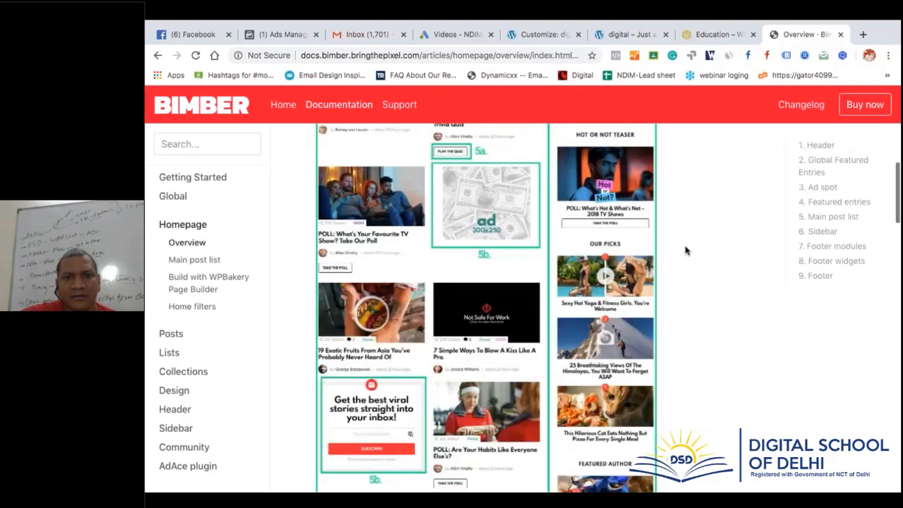
# Read the Global Featured Entries documentation, comparing it with the Customizer
pyautogui.scroll(-1, 684, 250)
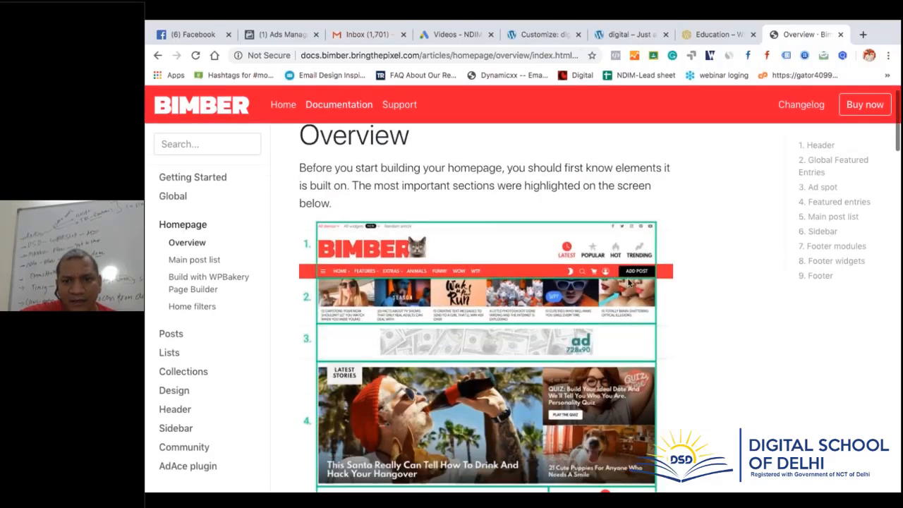
pyautogui.click(837, 167)
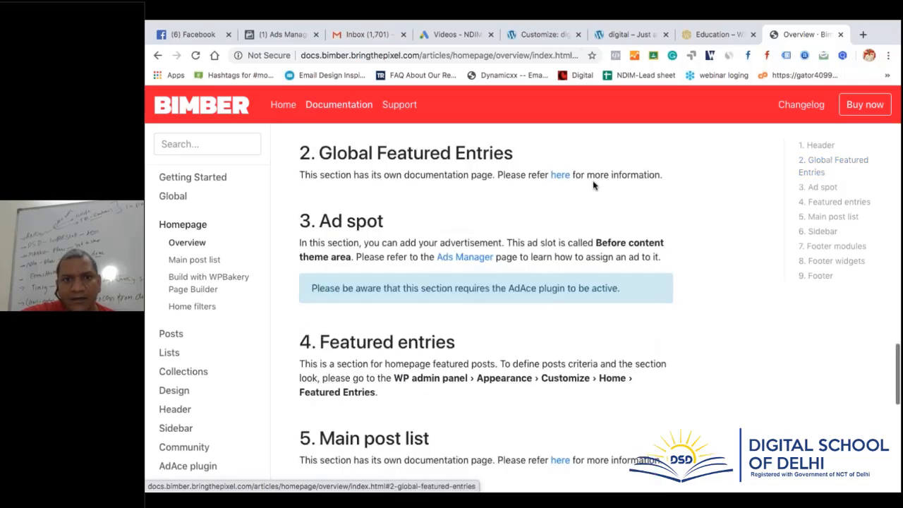
pyautogui.click(561, 176)
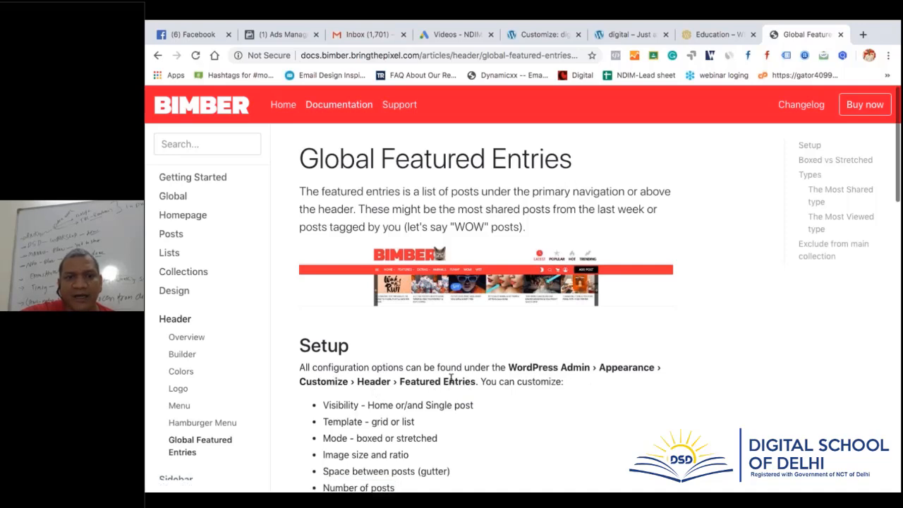
pyautogui.click(555, 41)
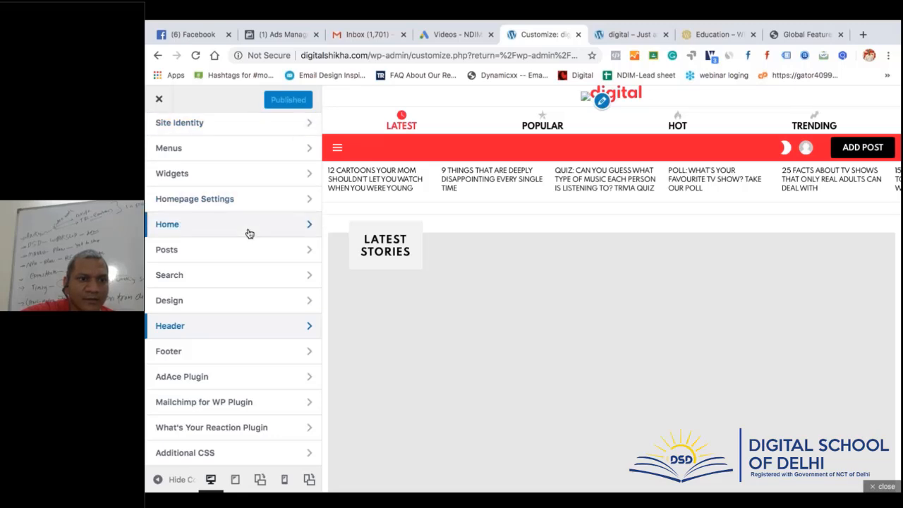
pyautogui.scroll(3, 249, 234)
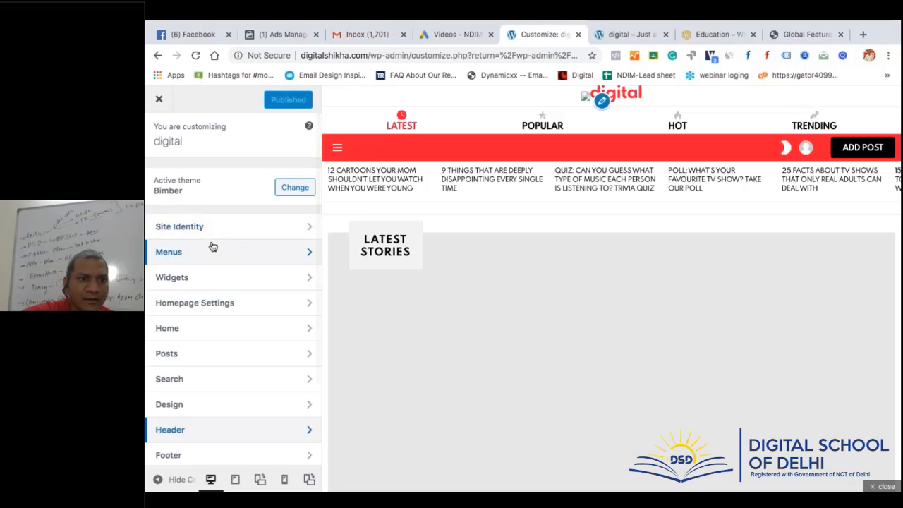
pyautogui.click(811, 37)
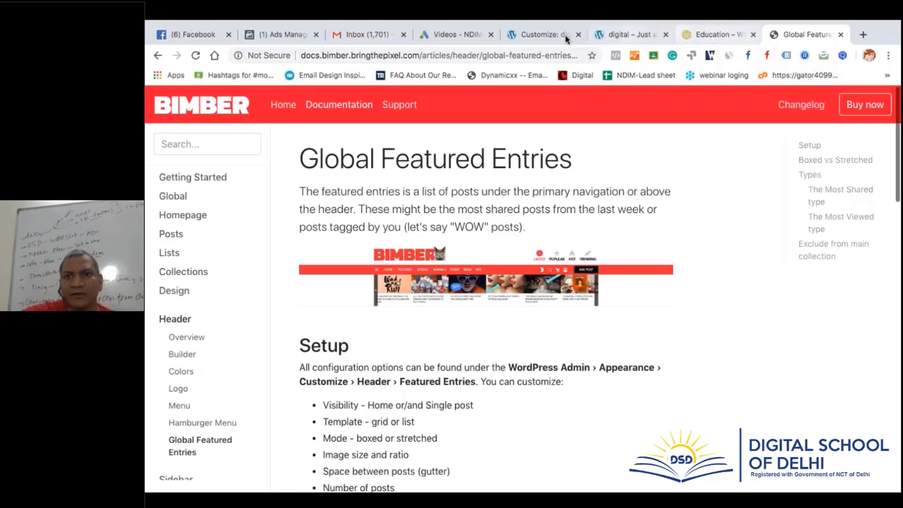
pyautogui.click(524, 36)
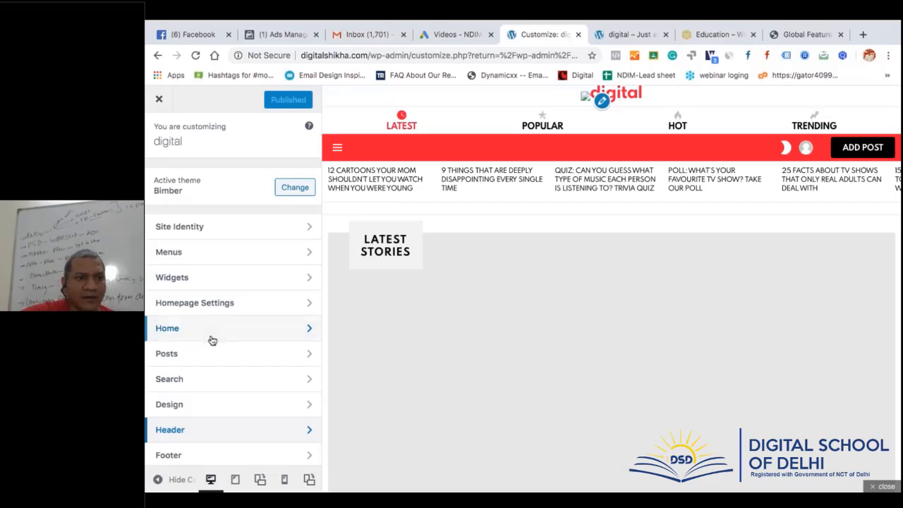
# Under Header > Featured Entries, keep the grid template and turn off 'Display above header'
pyautogui.click(224, 430)
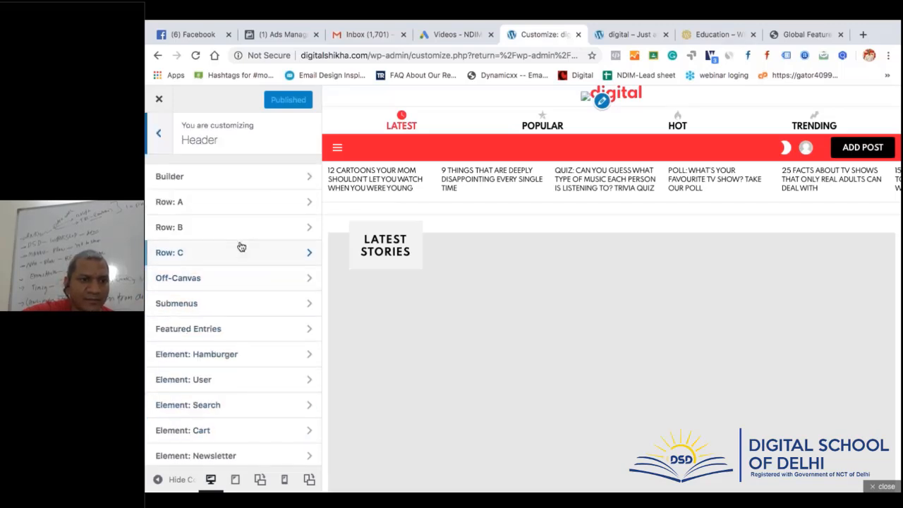
pyautogui.click(238, 329)
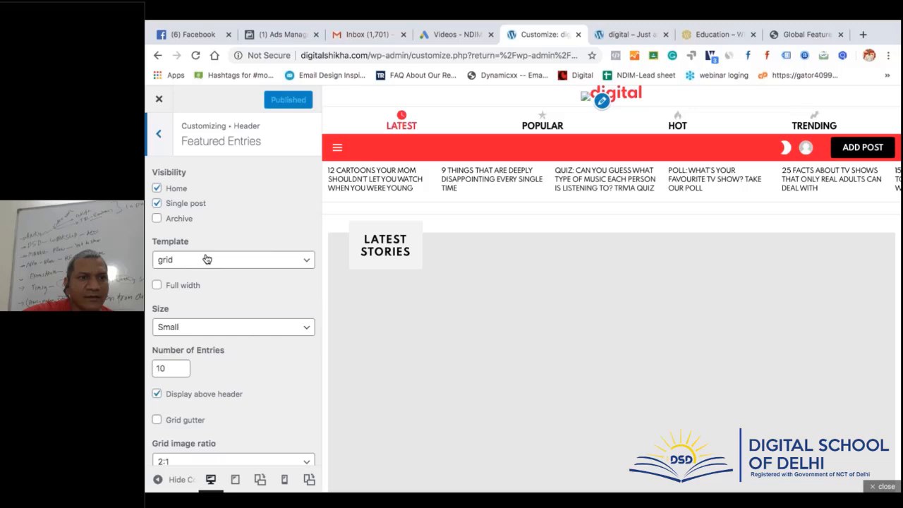
pyautogui.scroll(-3, 268, 331)
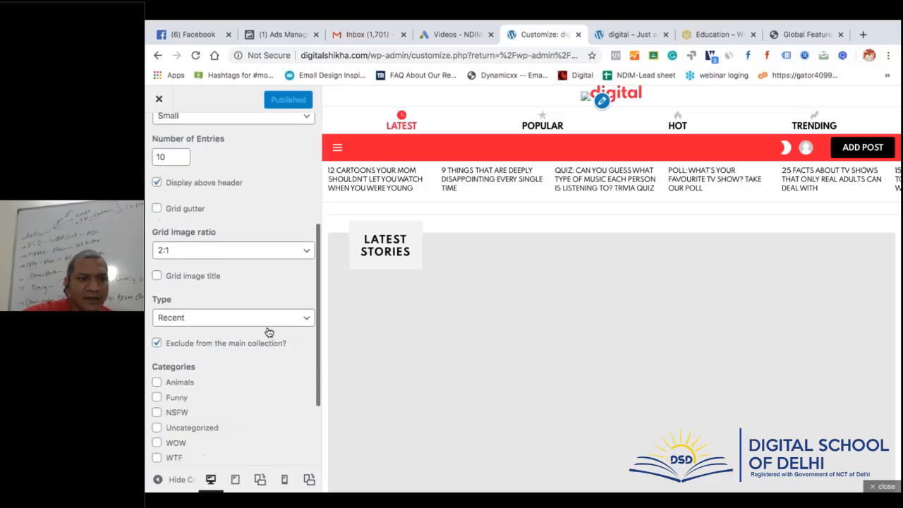
pyautogui.scroll(-2, 269, 332)
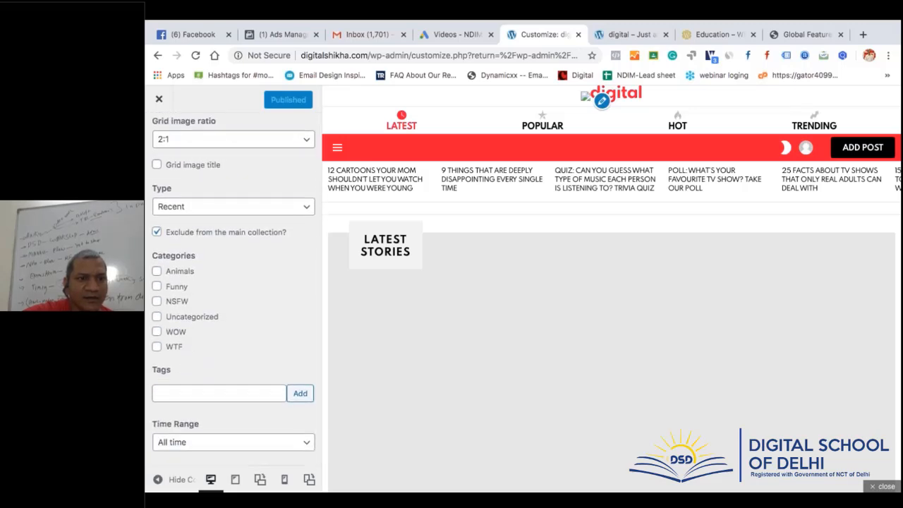
pyautogui.scroll(5, 237, 282)
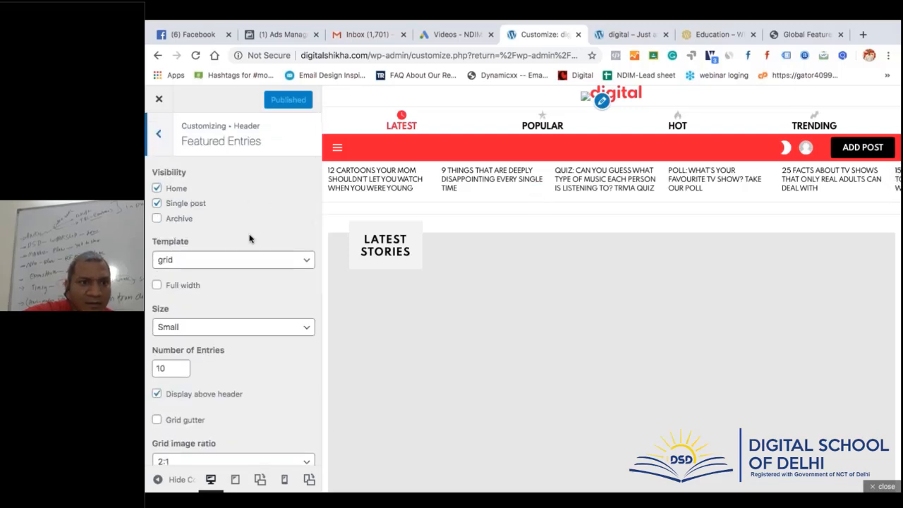
pyautogui.click(245, 266)
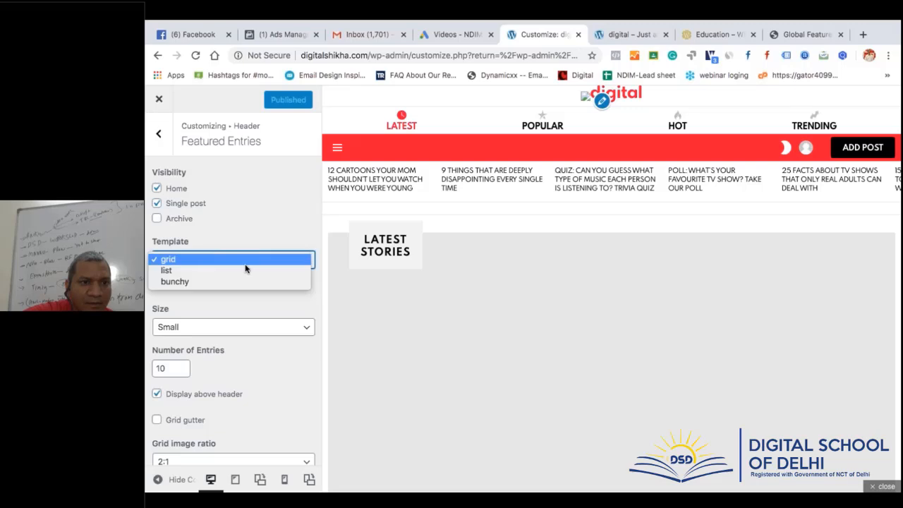
pyautogui.click(247, 224)
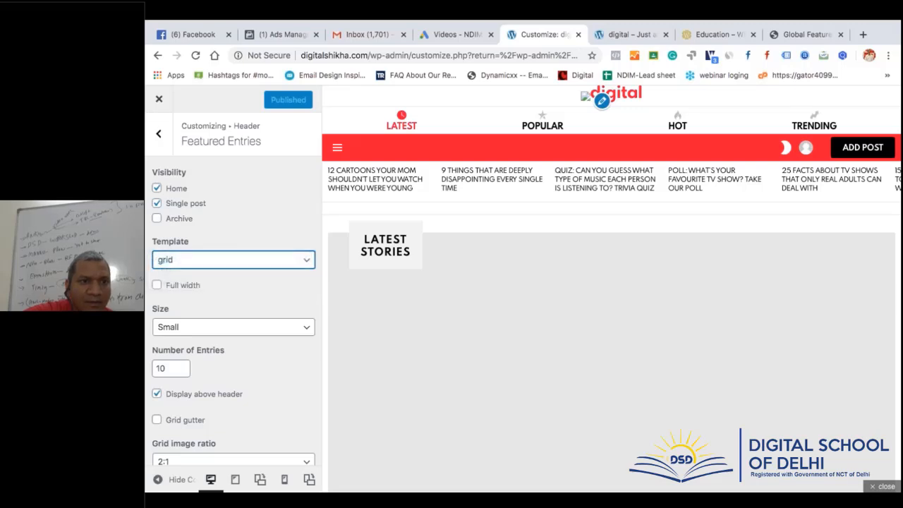
pyautogui.scroll(-2, 168, 336)
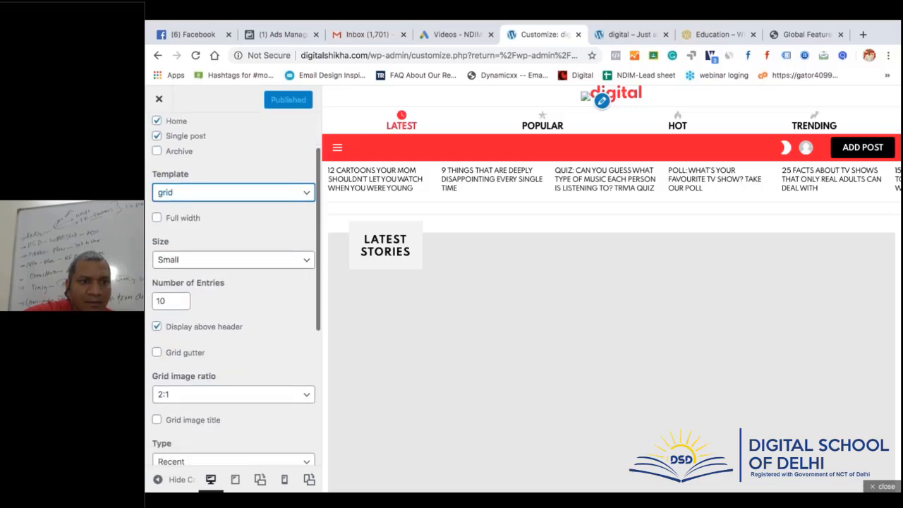
pyautogui.click(155, 327)
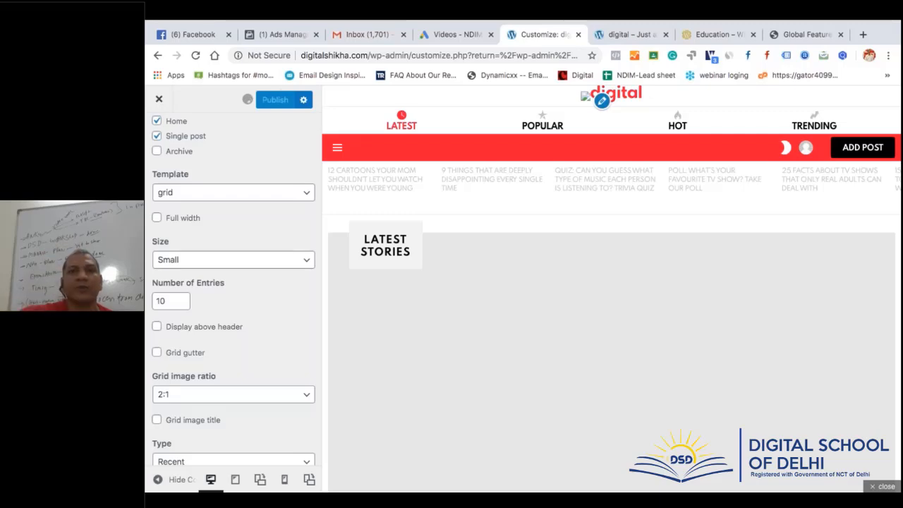
pyautogui.click(625, 34)
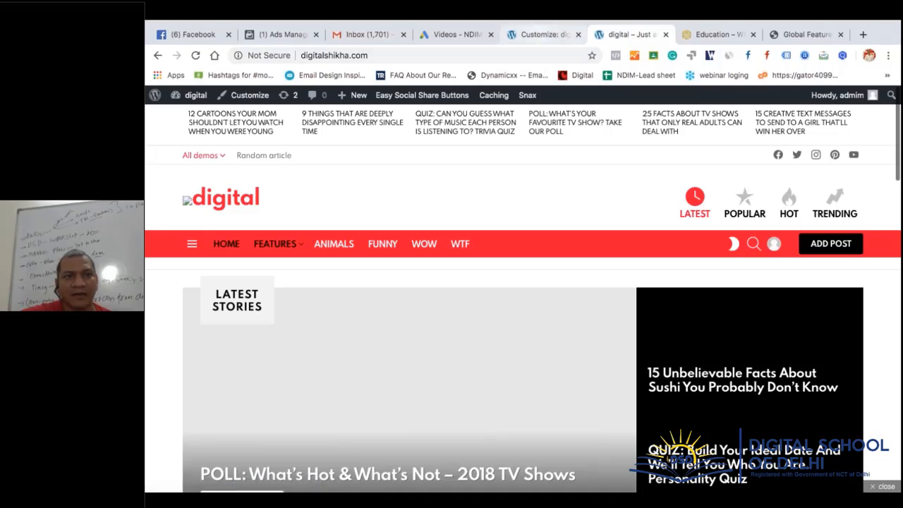
# Reload the live front page, then return to the Global Featured Entries docs
pyautogui.click(195, 56)
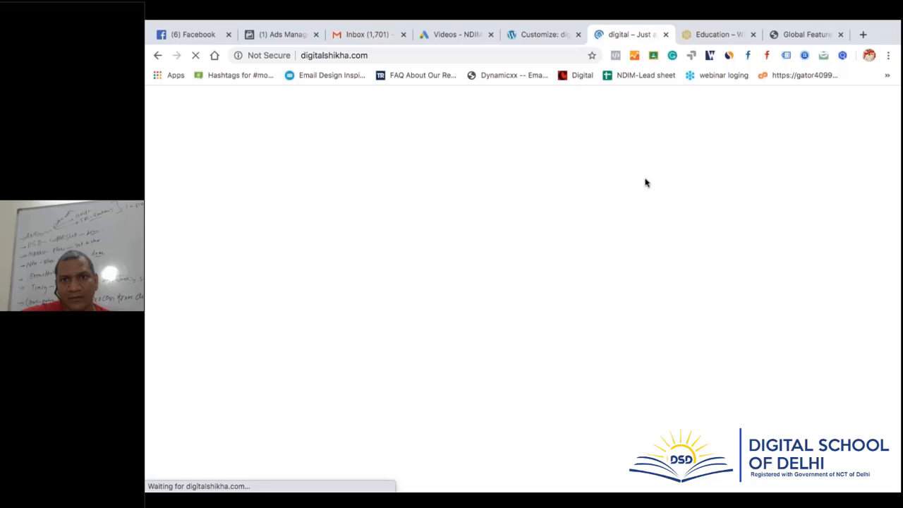
pyautogui.click(816, 36)
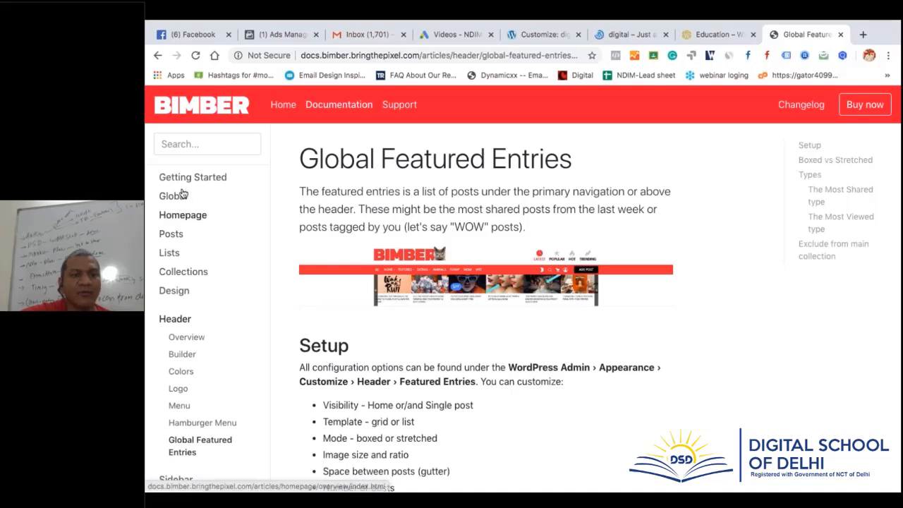
# Browse the docs pages Homepage, Main post list, Home filters, Posts, NSFW and Call to Action
pyautogui.click(182, 220)
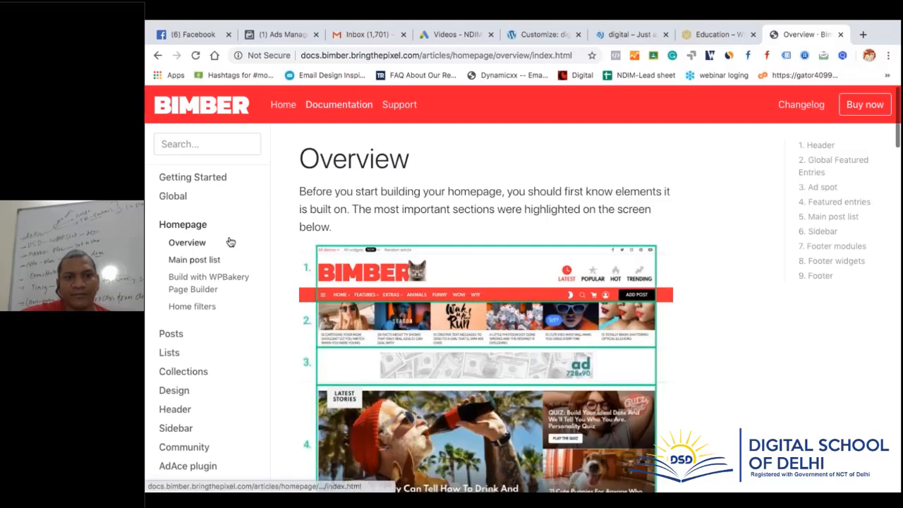
pyautogui.scroll(-1, 460, 329)
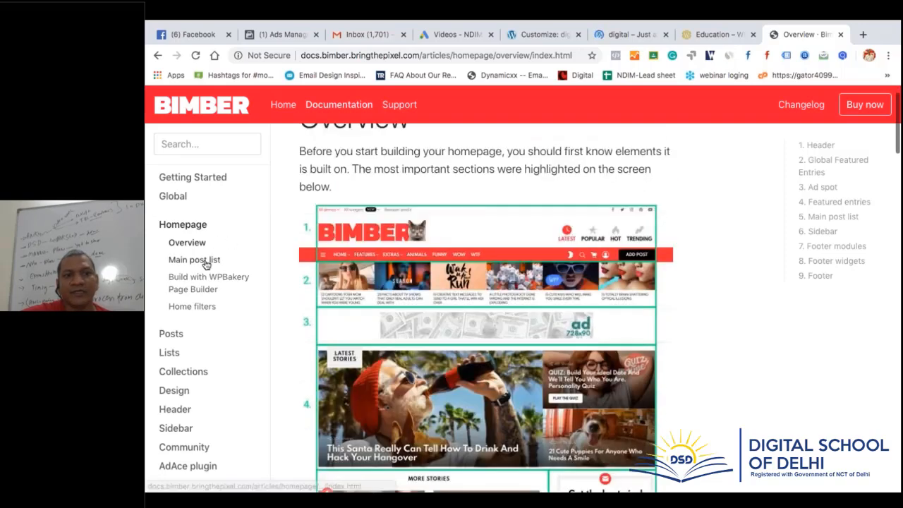
pyautogui.click(205, 262)
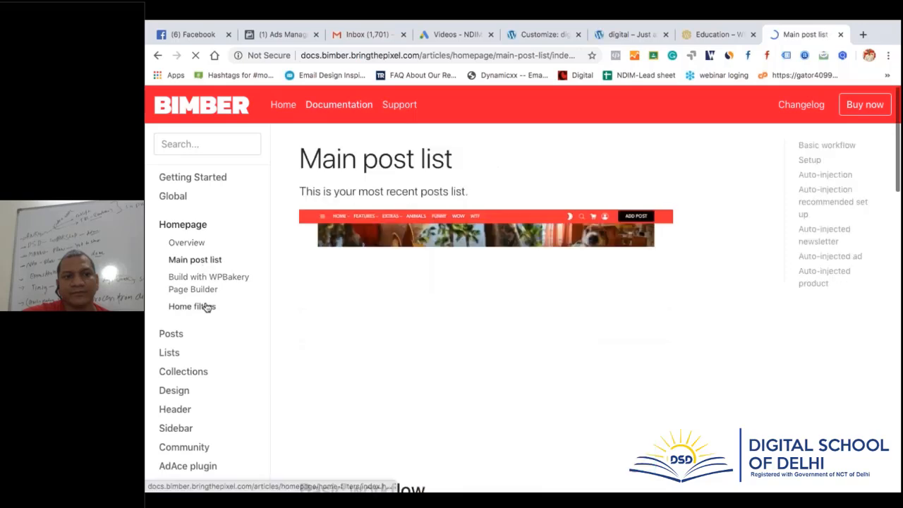
pyautogui.click(207, 307)
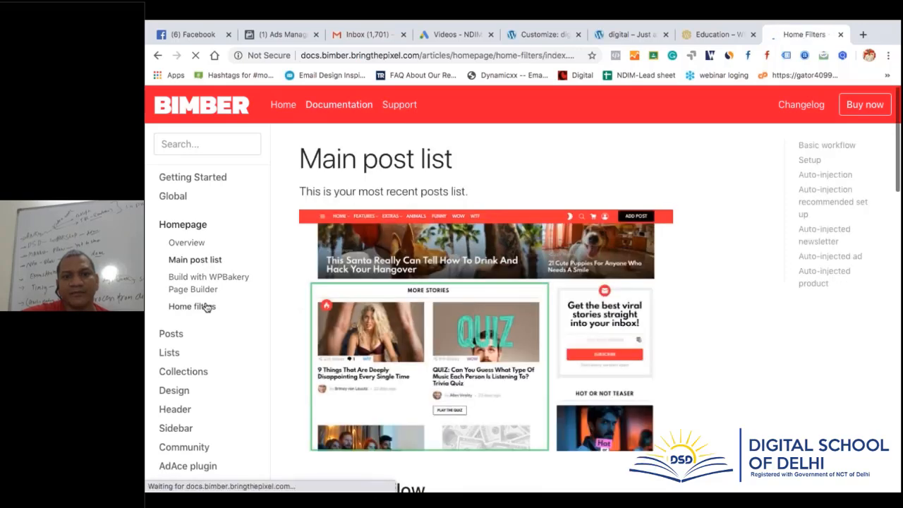
pyautogui.click(174, 336)
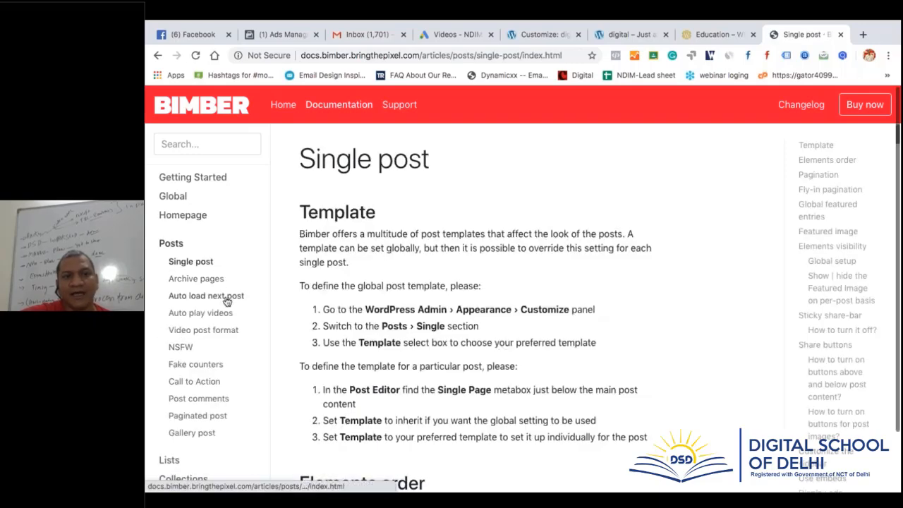
pyautogui.click(189, 351)
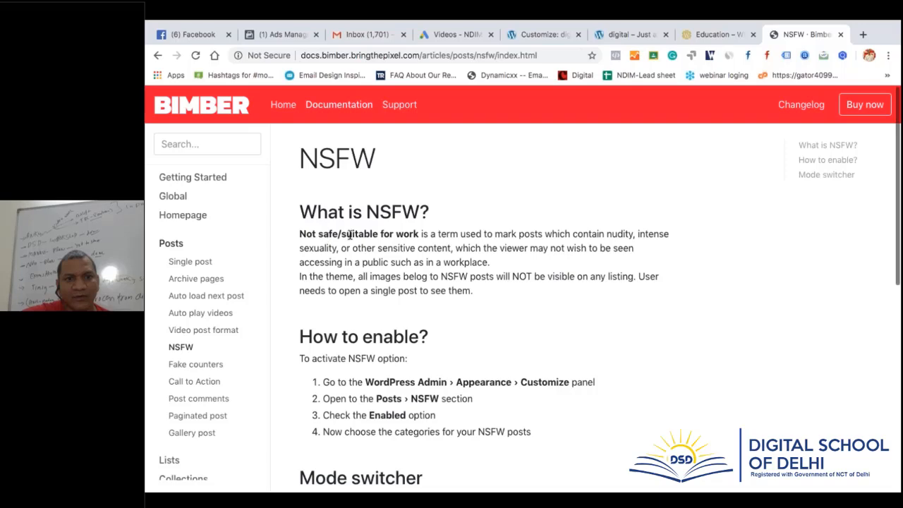
pyautogui.scroll(-2, 427, 316)
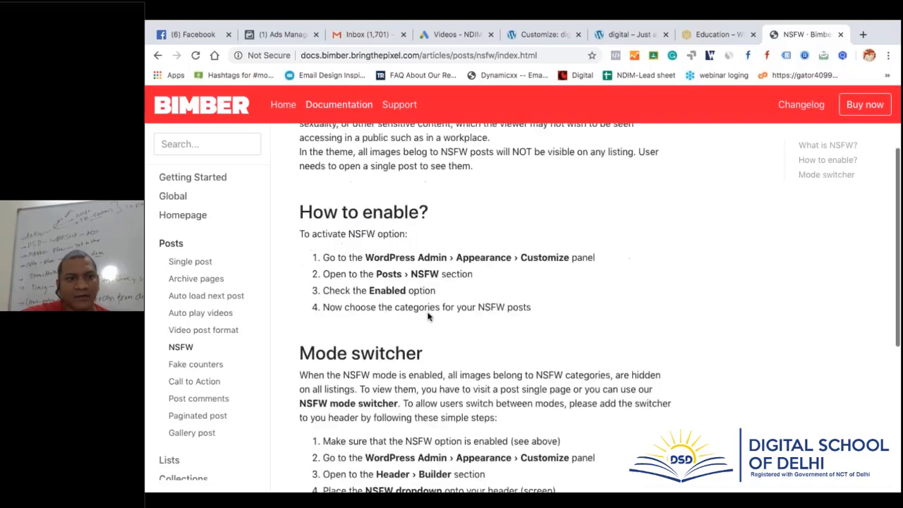
pyautogui.click(202, 385)
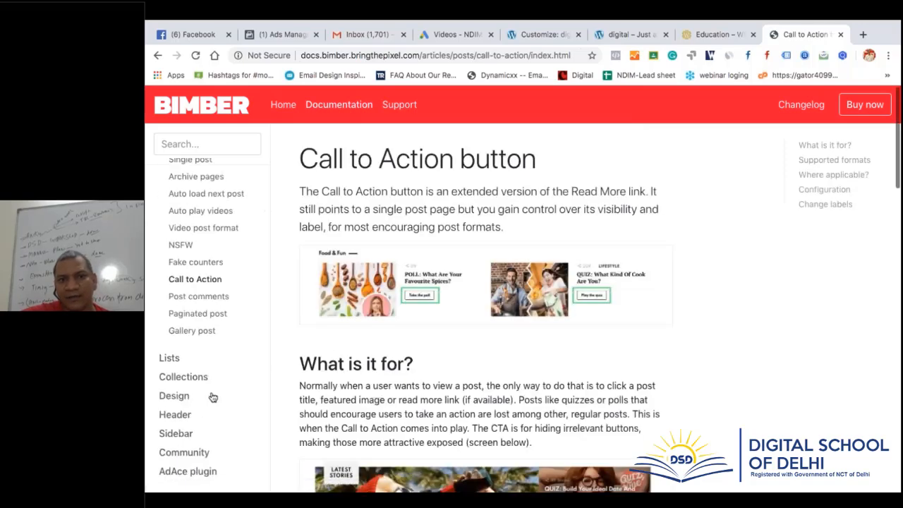
pyautogui.scroll(-3, 187, 385)
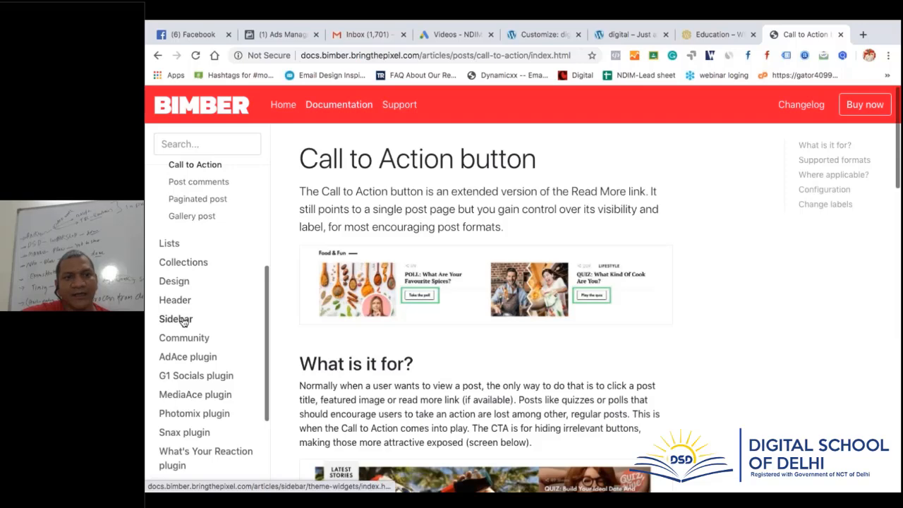
# Read the G1 Socials, Snax and Photomix plugin pages in the Bimber docs
pyautogui.click(213, 378)
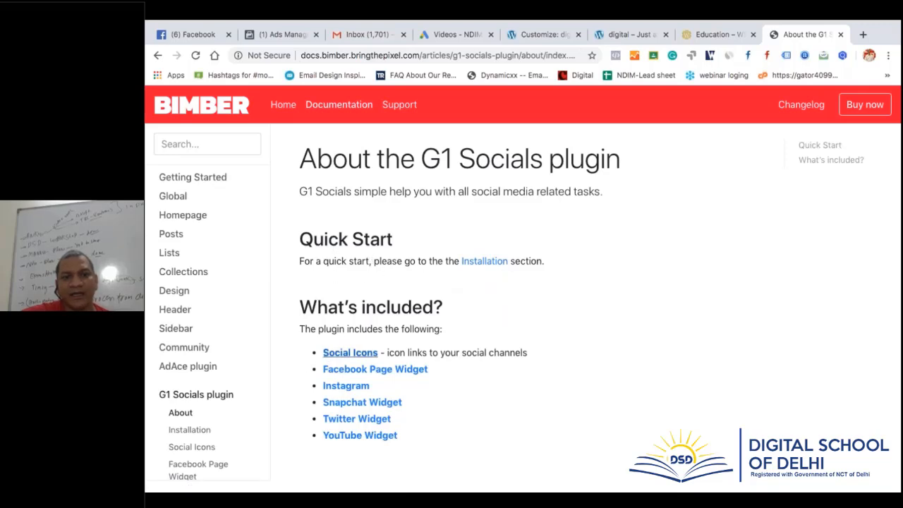
pyautogui.scroll(-3, 234, 411)
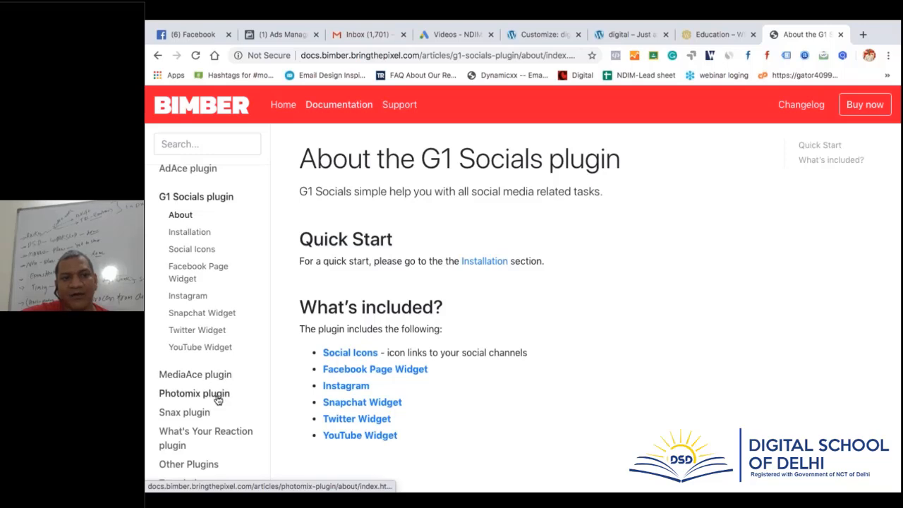
pyautogui.click(204, 413)
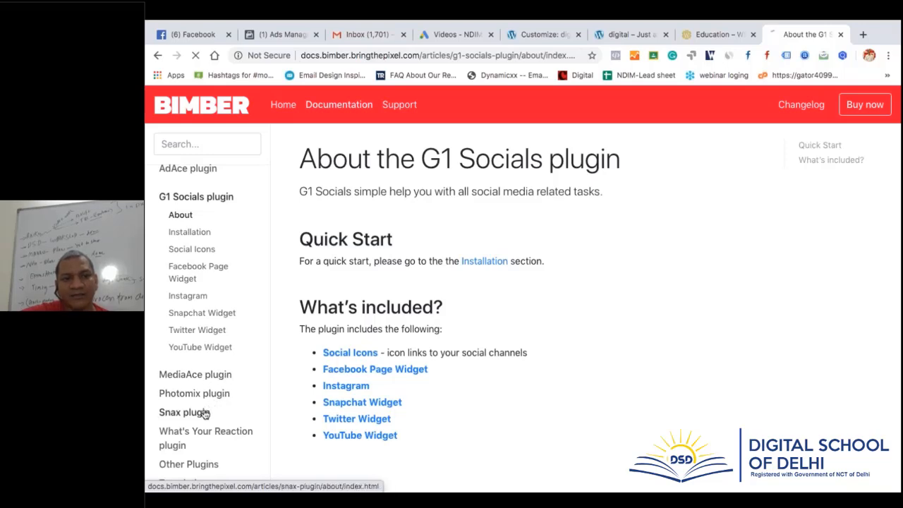
pyautogui.scroll(-2, 323, 296)
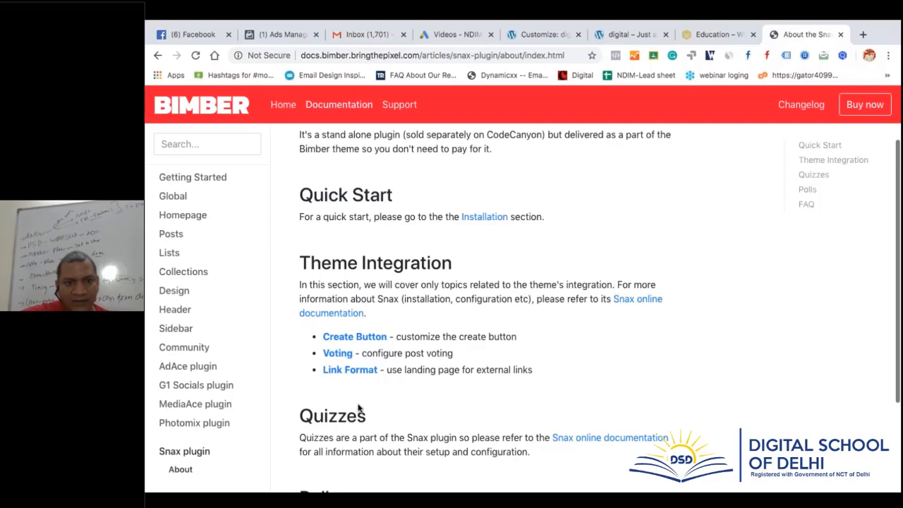
pyautogui.scroll(-3, 381, 417)
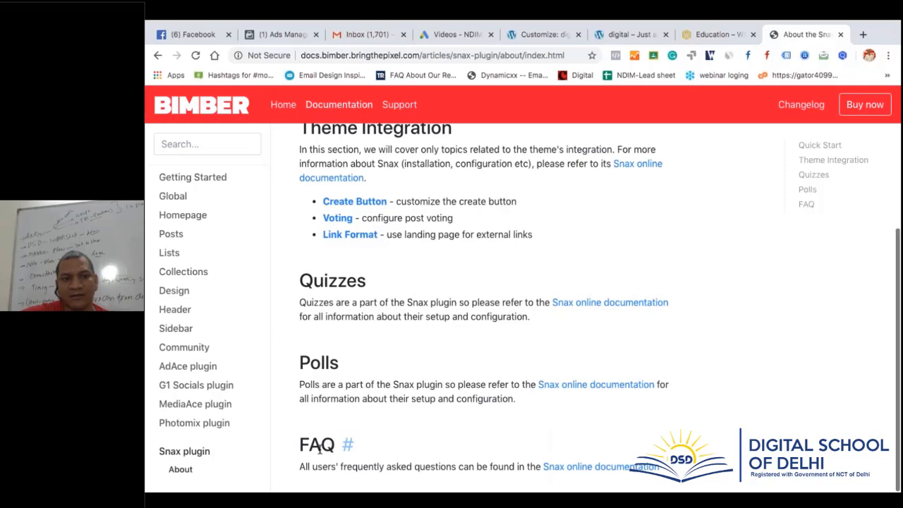
pyautogui.click(191, 423)
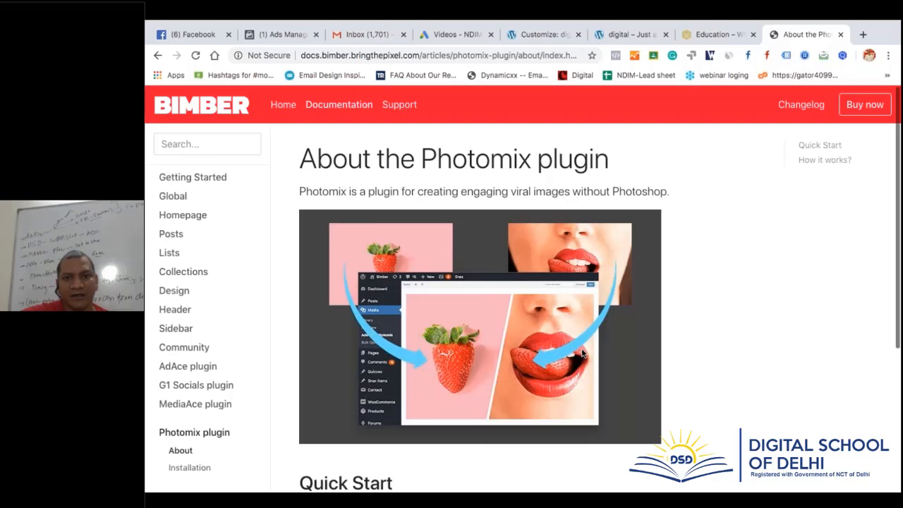
pyautogui.scroll(-3, 582, 353)
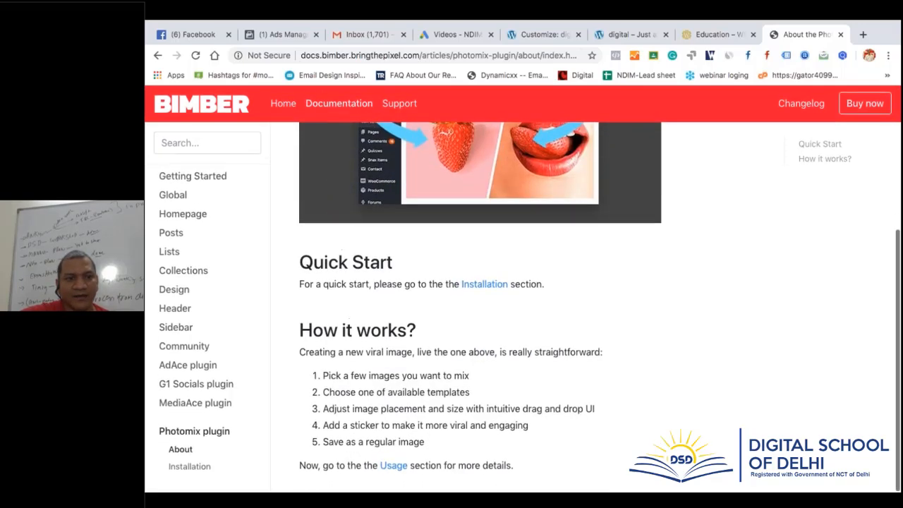
pyautogui.scroll(3, 221, 263)
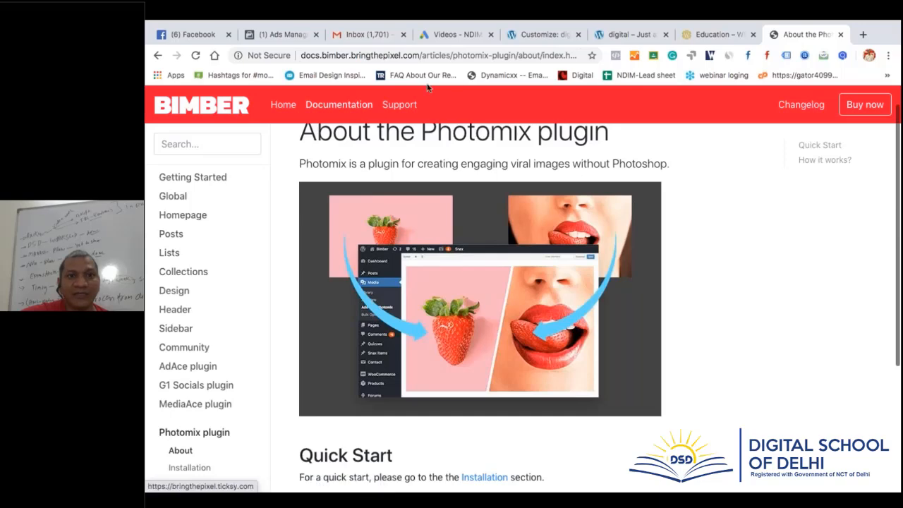
# Close the Customizer and open the All demos list on the live home page
pyautogui.click(536, 34)
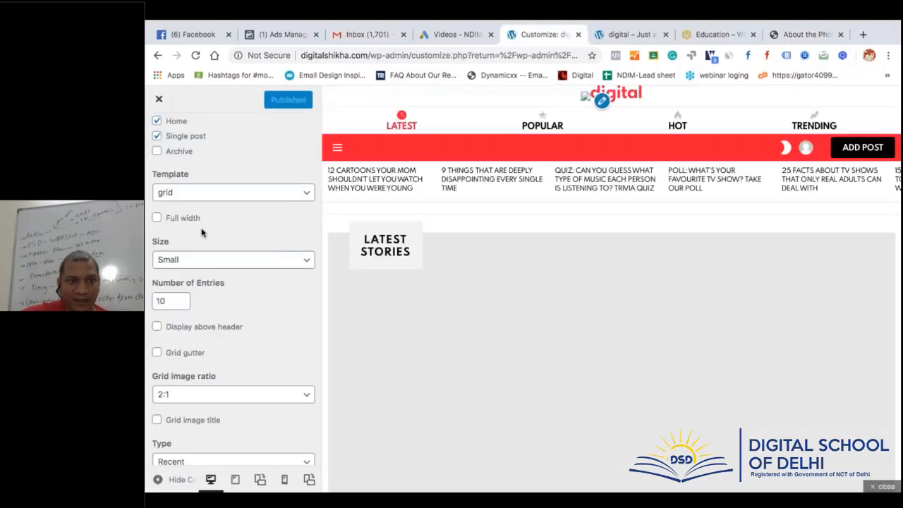
pyautogui.click(160, 99)
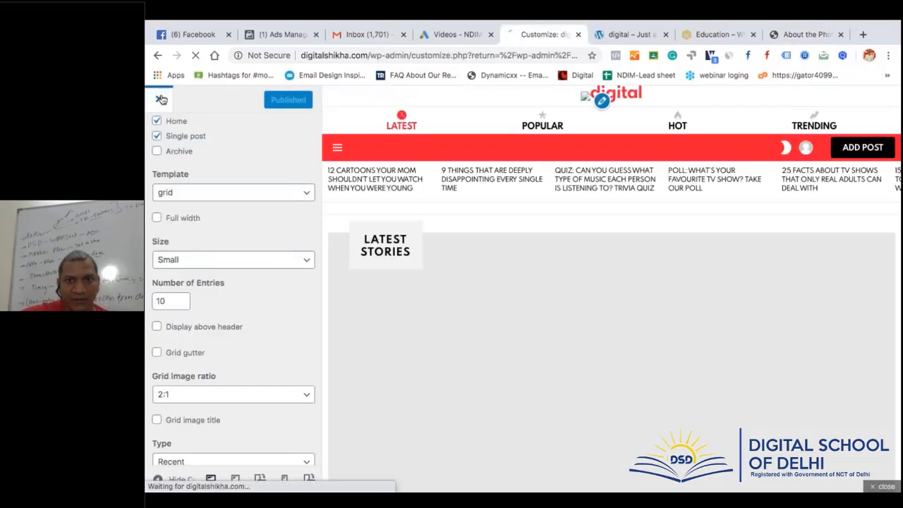
pyautogui.click(631, 33)
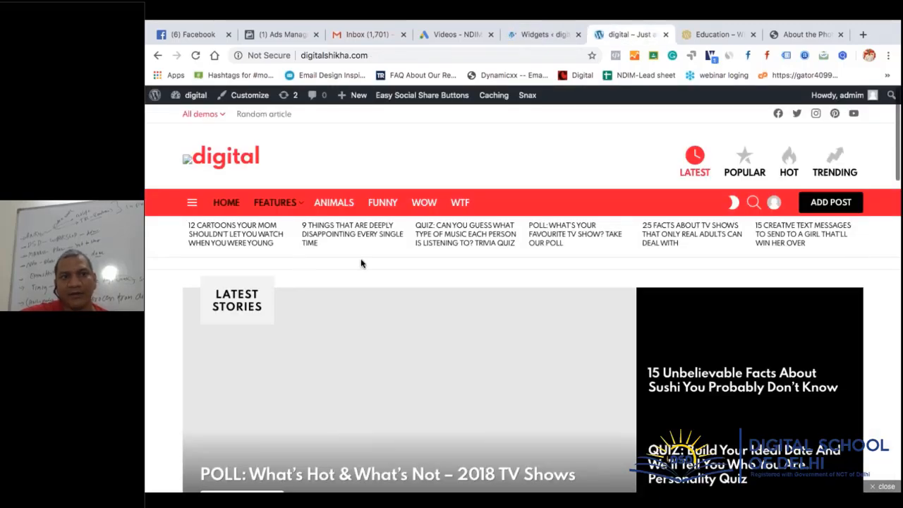
pyautogui.click(201, 115)
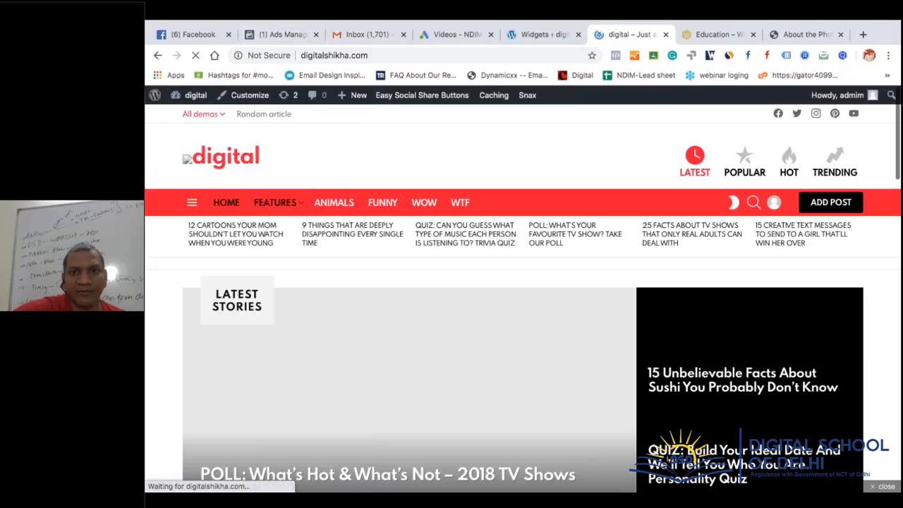
# Go from the Photomix docs to Homepage overview and follow '1. Header' to its page
pyautogui.click(796, 35)
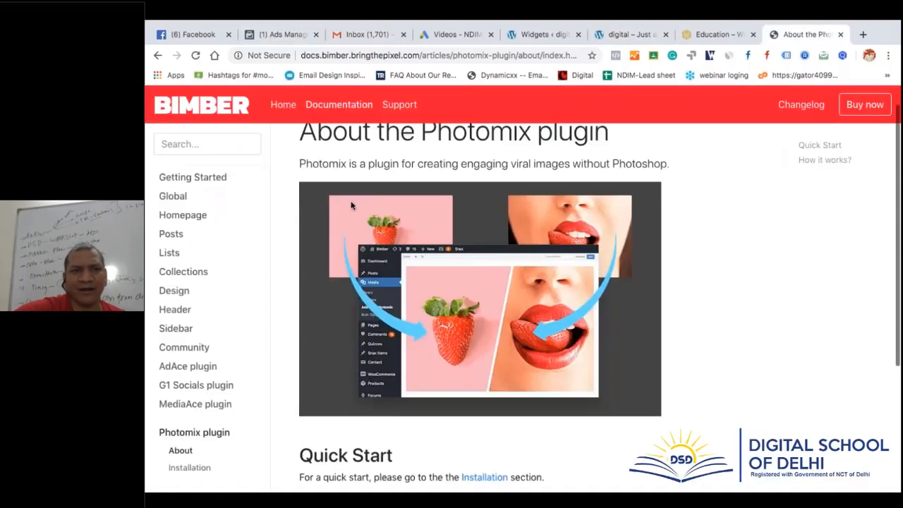
pyautogui.scroll(1, 350, 205)
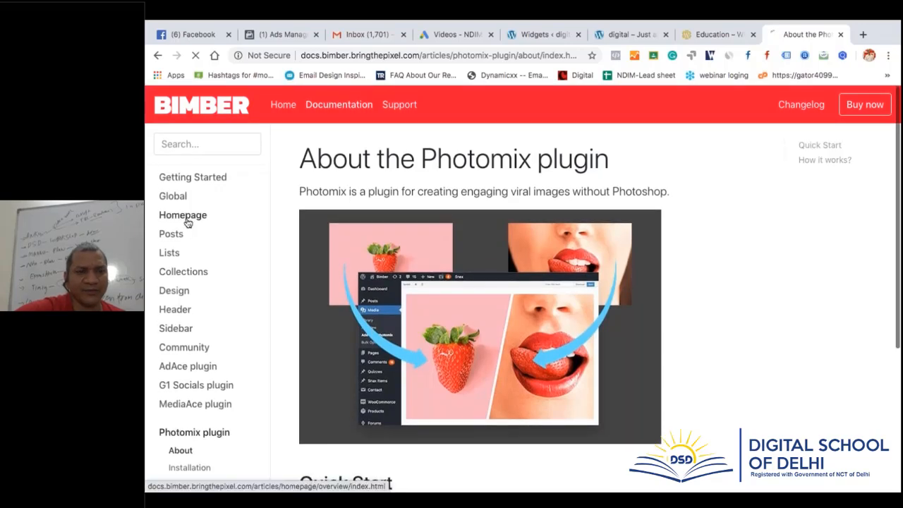
pyautogui.click(185, 214)
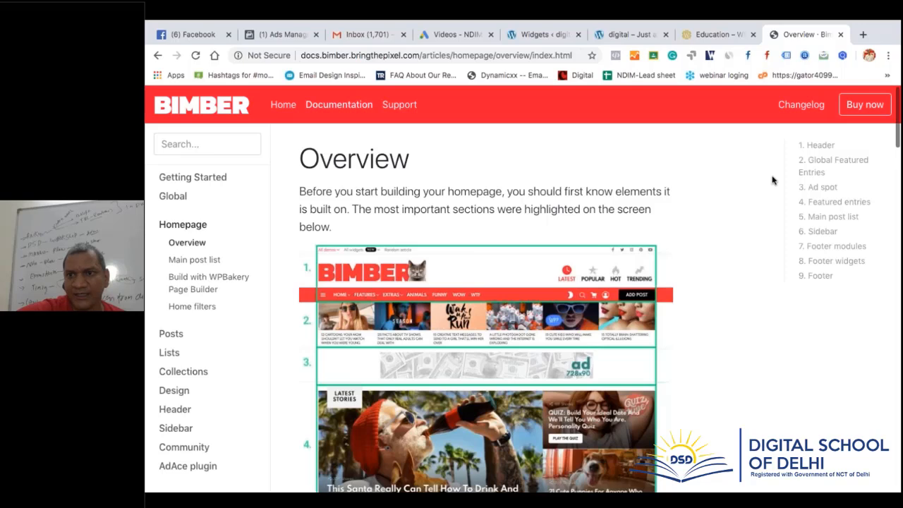
pyautogui.click(820, 146)
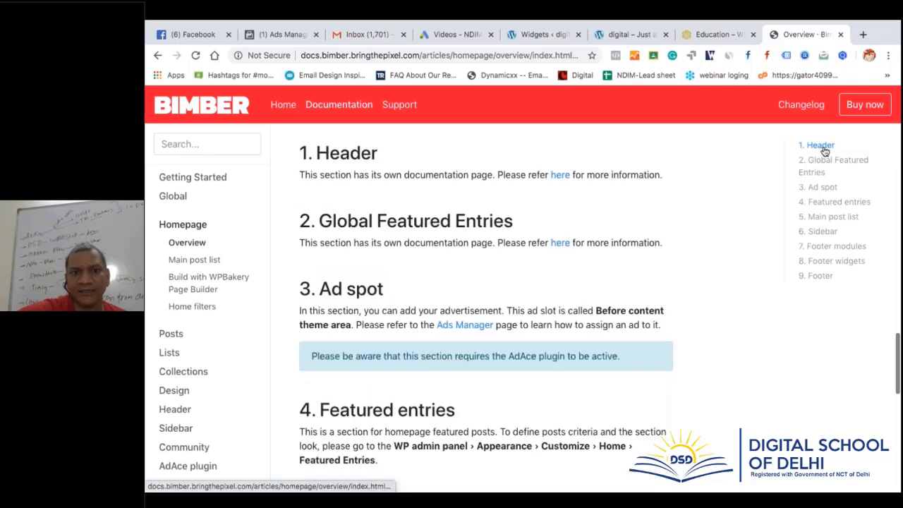
pyautogui.click(560, 174)
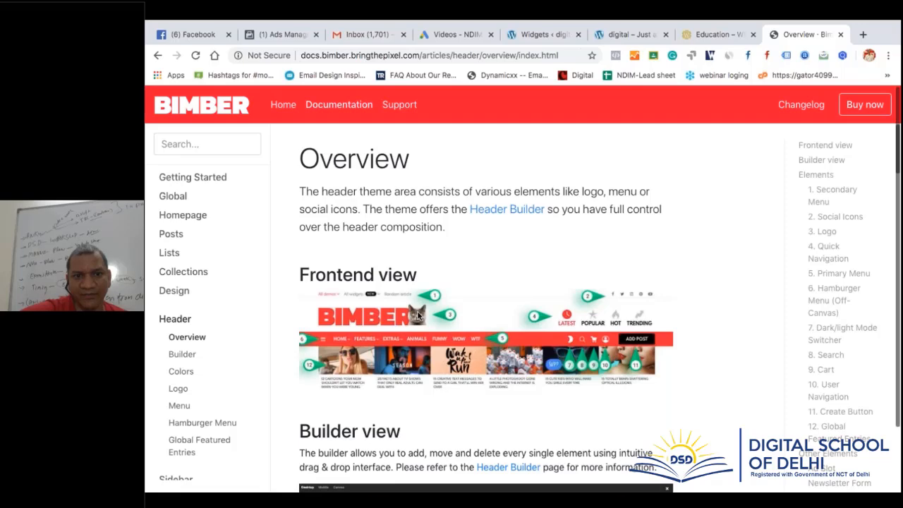
# Scroll through the Header Overview's Frontend and Builder views of the header elements
pyautogui.scroll(-1, 321, 248)
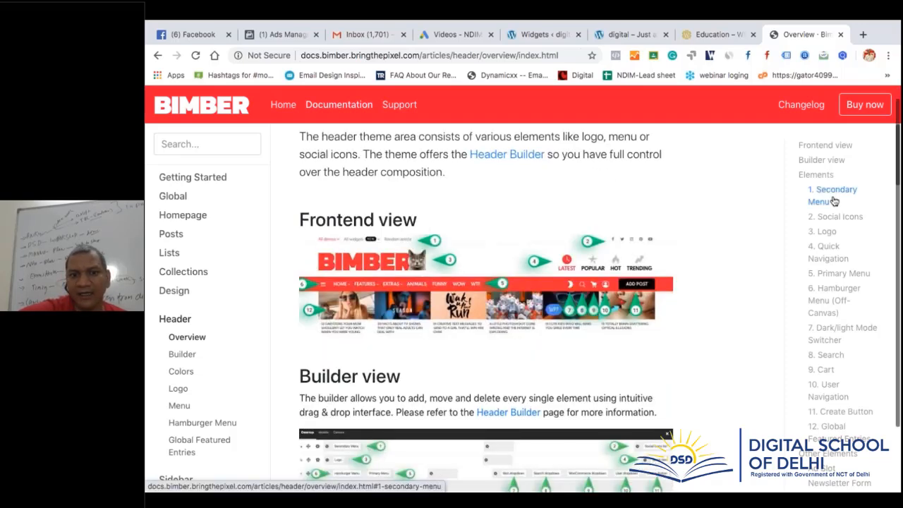
pyautogui.scroll(-2, 334, 321)
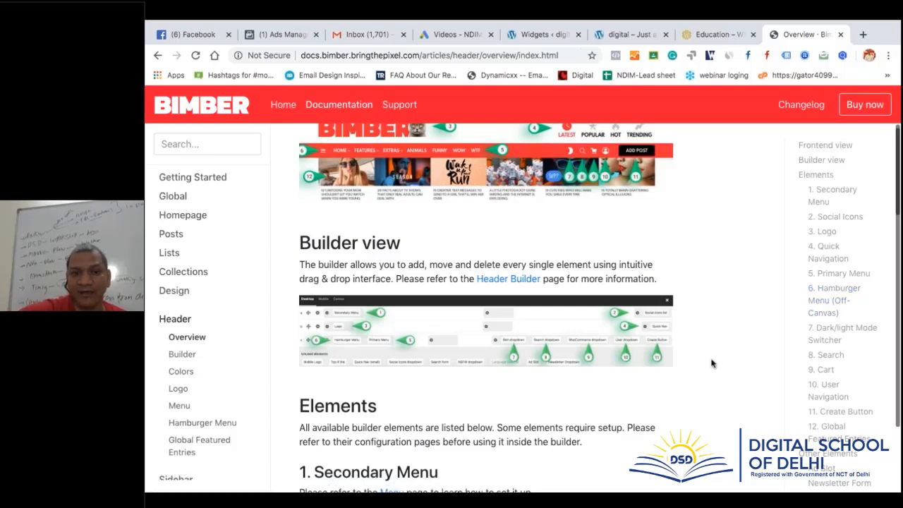
pyautogui.scroll(-3, 711, 363)
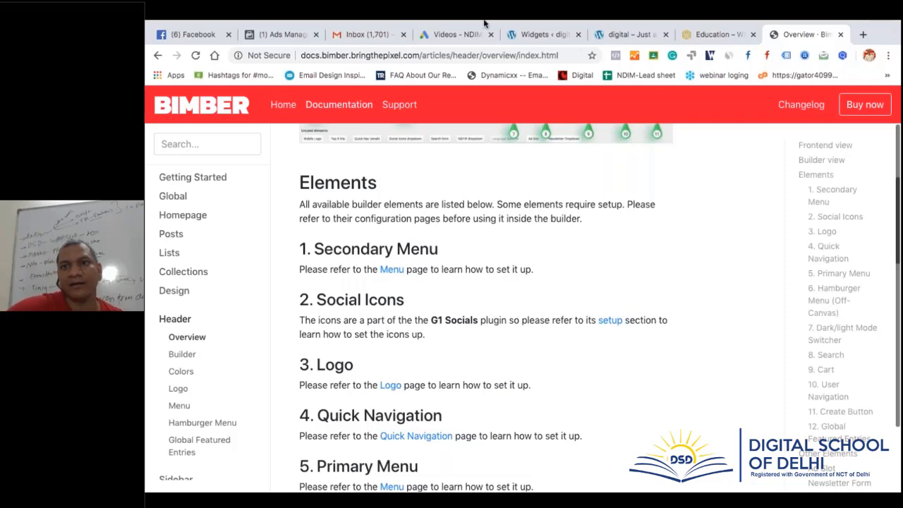
pyautogui.moveTo(483, 23)
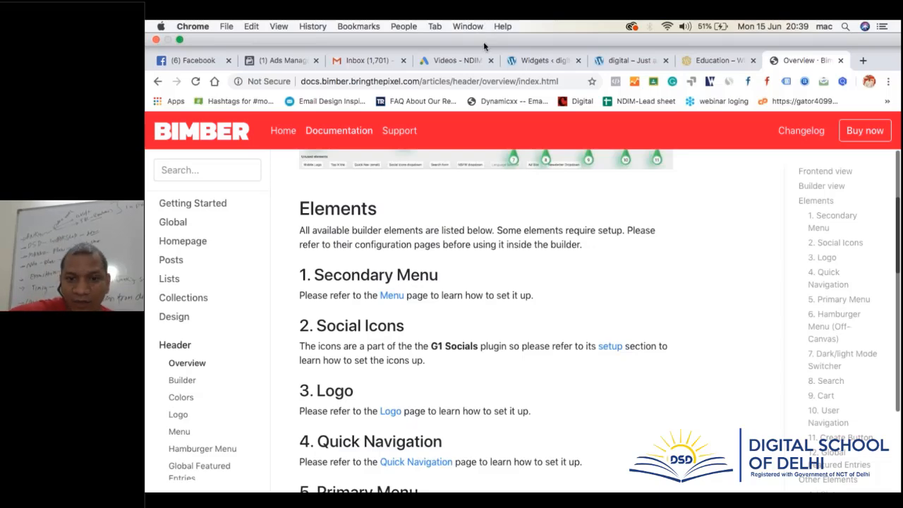
pyautogui.scroll(3, 473, 196)
pyautogui.scroll(3, 486, 296)
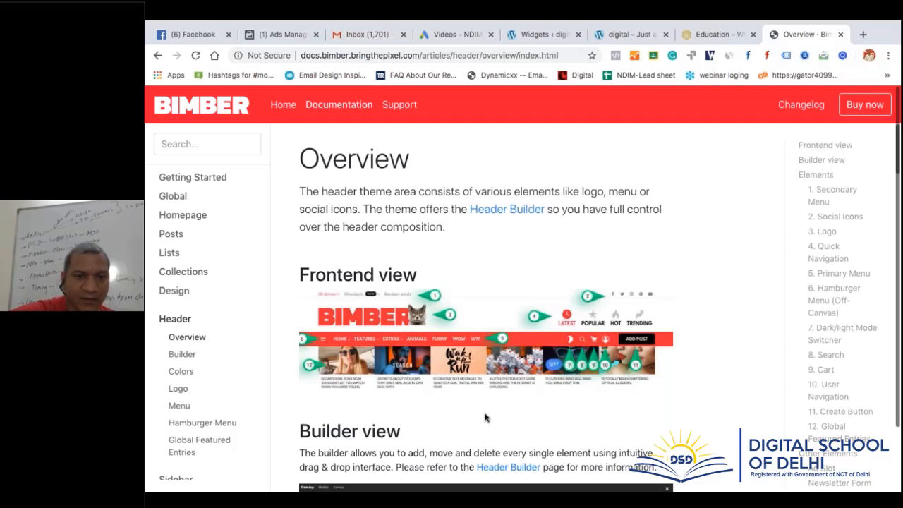
pyautogui.scroll(-6, 485, 417)
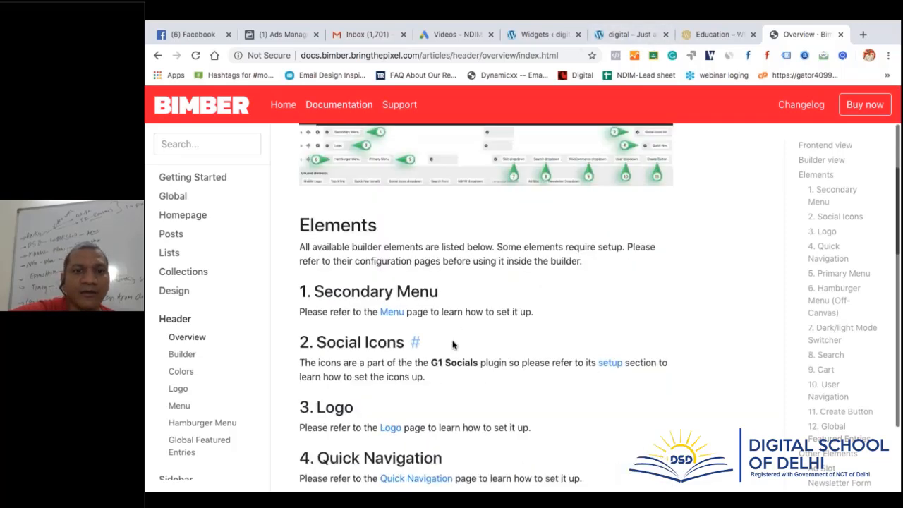
pyautogui.scroll(6, 453, 344)
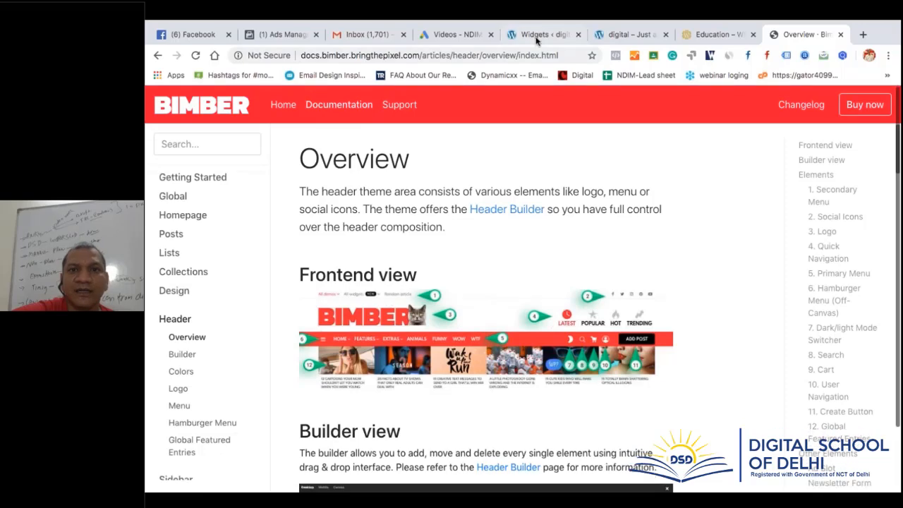
# Go from the Widgets admin page to Appearance > Themes to list the five installed themes
pyautogui.click(536, 37)
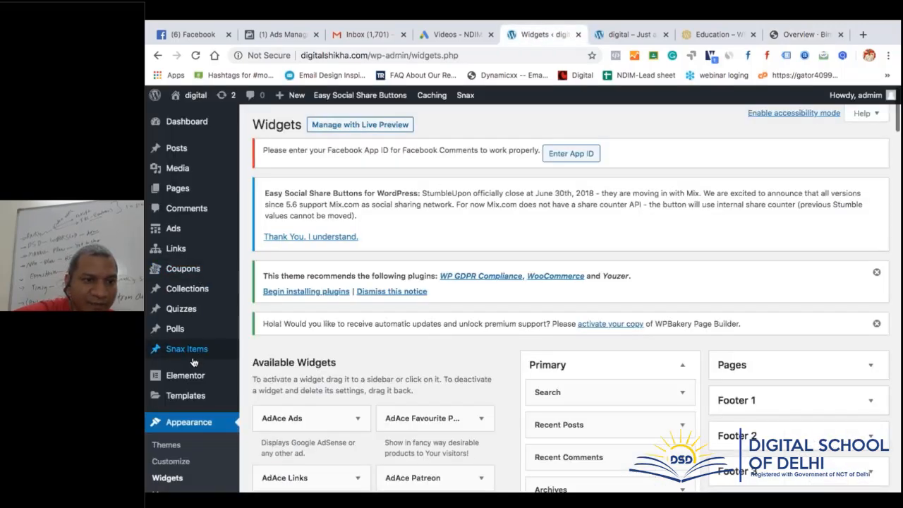
pyautogui.moveTo(196, 364)
pyautogui.moveTo(203, 293)
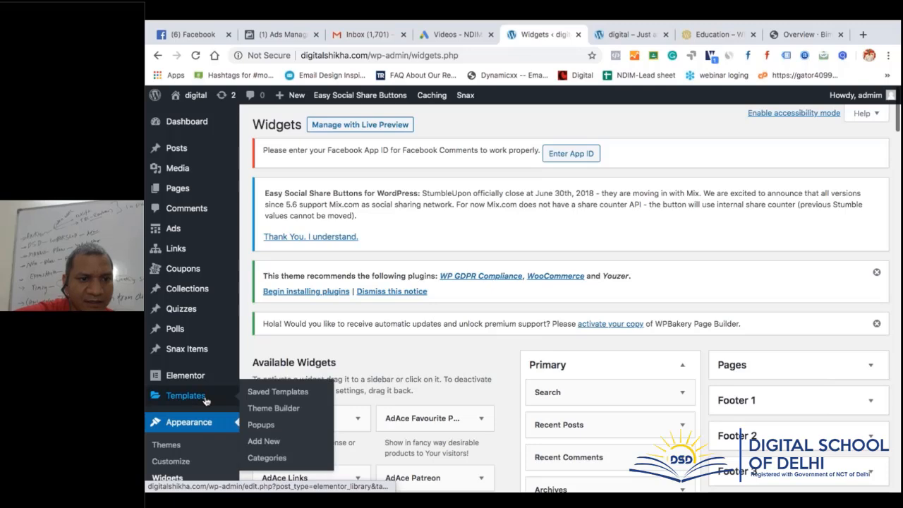
pyautogui.scroll(-1, 204, 396)
pyautogui.scroll(-2, 205, 400)
pyautogui.moveTo(226, 366)
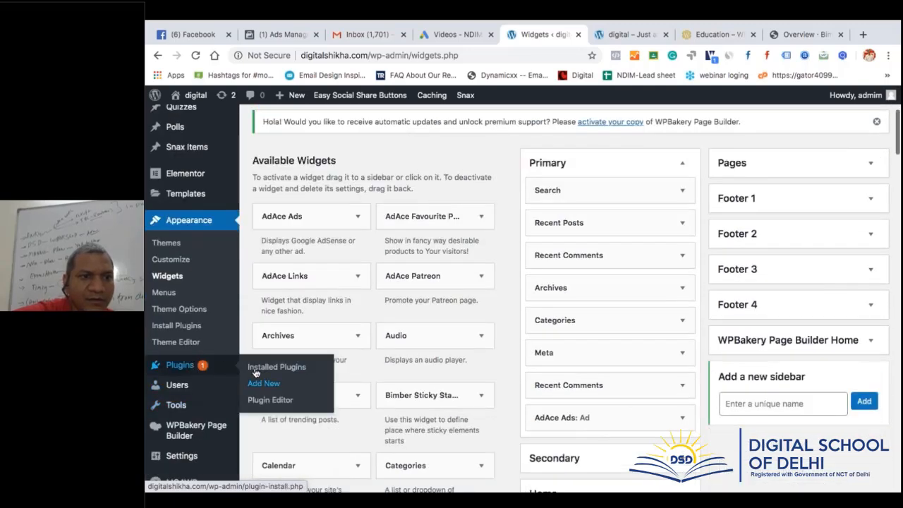
pyautogui.click(167, 243)
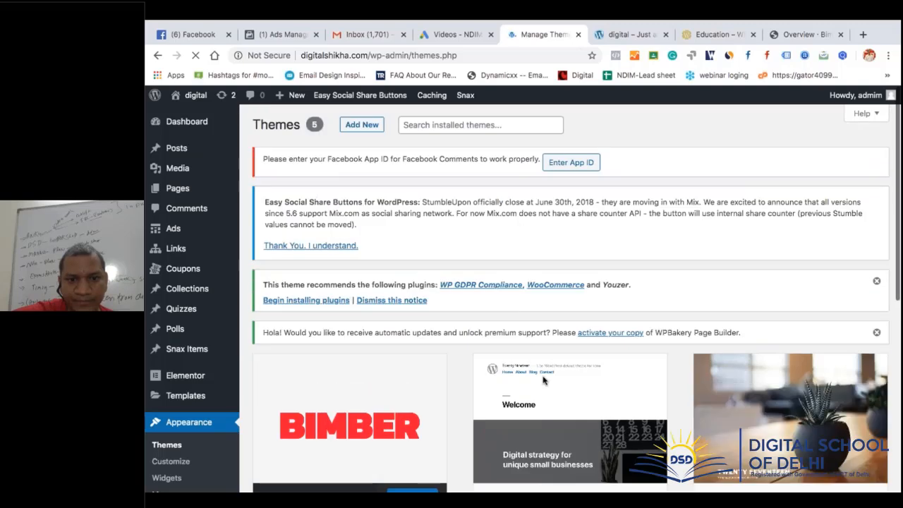
# Delete the Twenty Sixteen theme
pyautogui.scroll(-2, 515, 282)
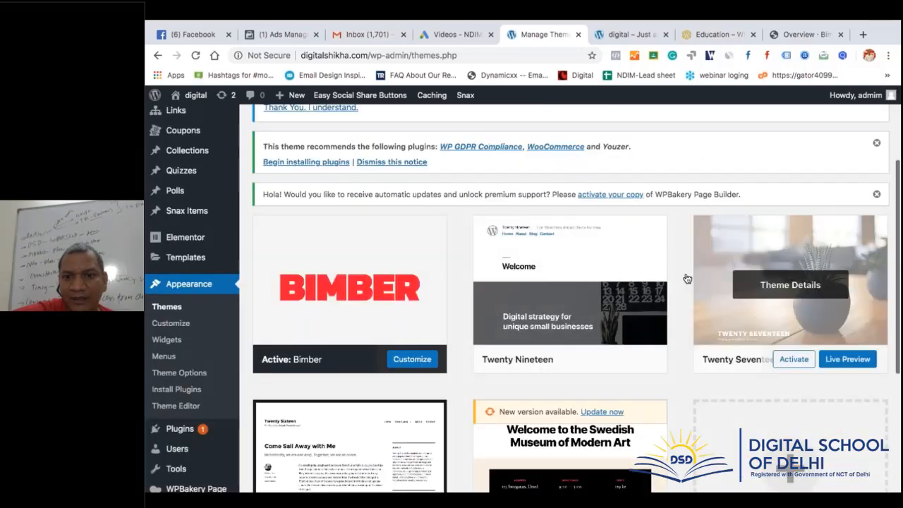
pyautogui.scroll(-3, 477, 359)
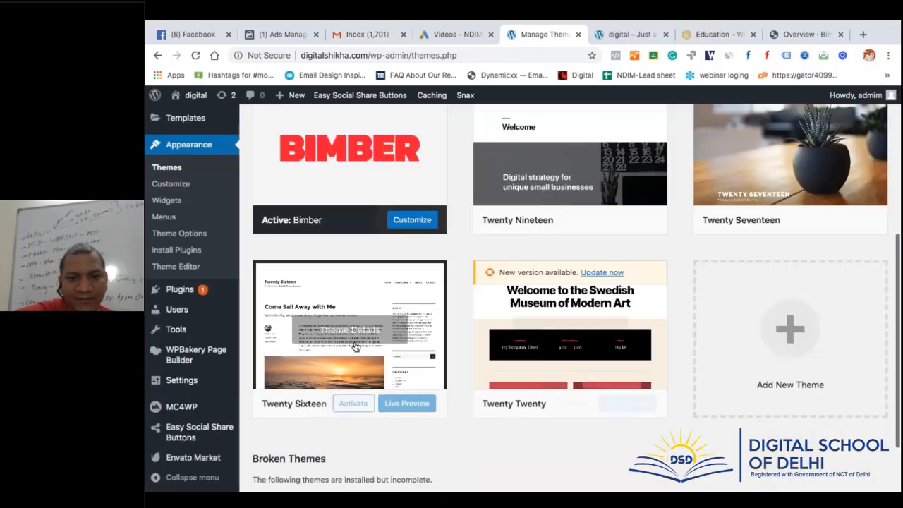
pyautogui.click(349, 352)
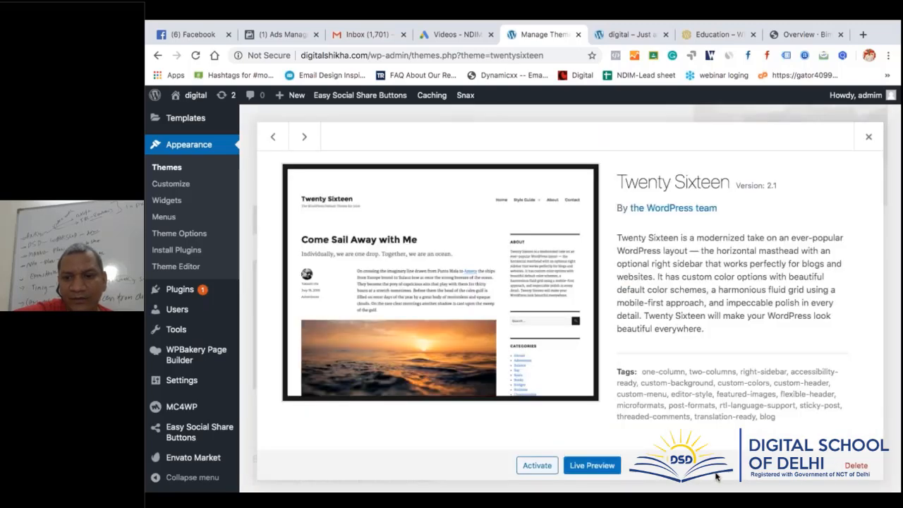
pyautogui.click(854, 464)
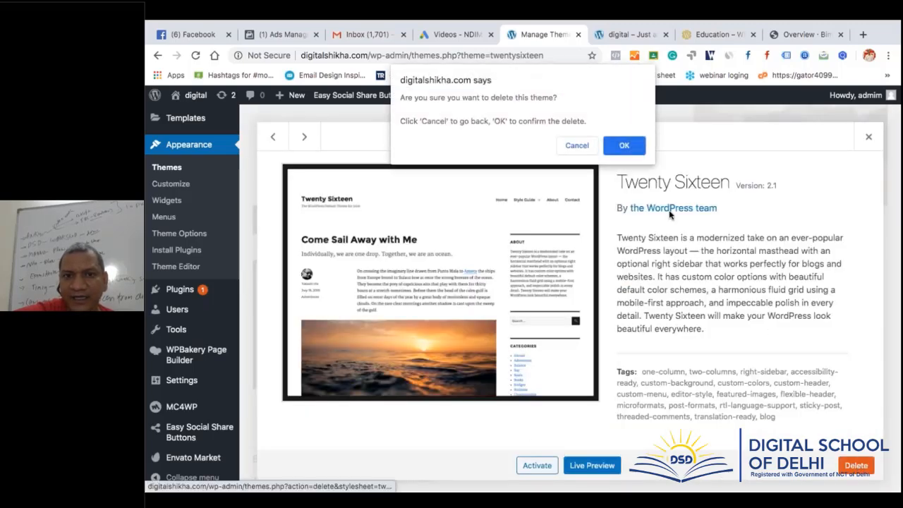
pyautogui.click(626, 145)
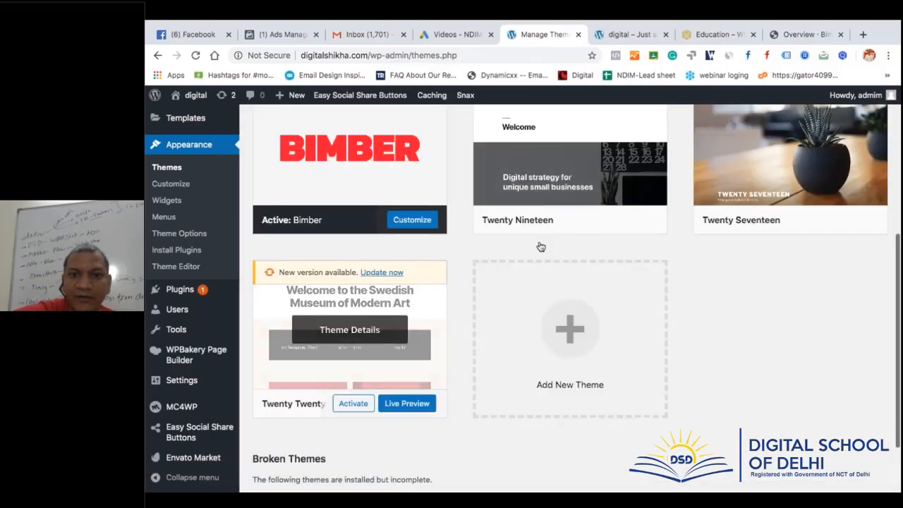
# Delete the Twenty Nineteen and Twenty Seventeen themes as well
pyautogui.click(569, 162)
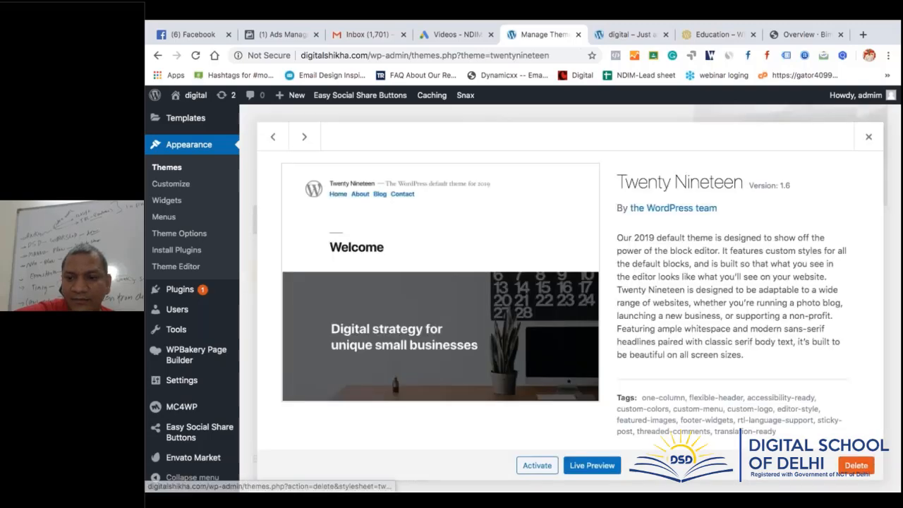
pyautogui.click(864, 467)
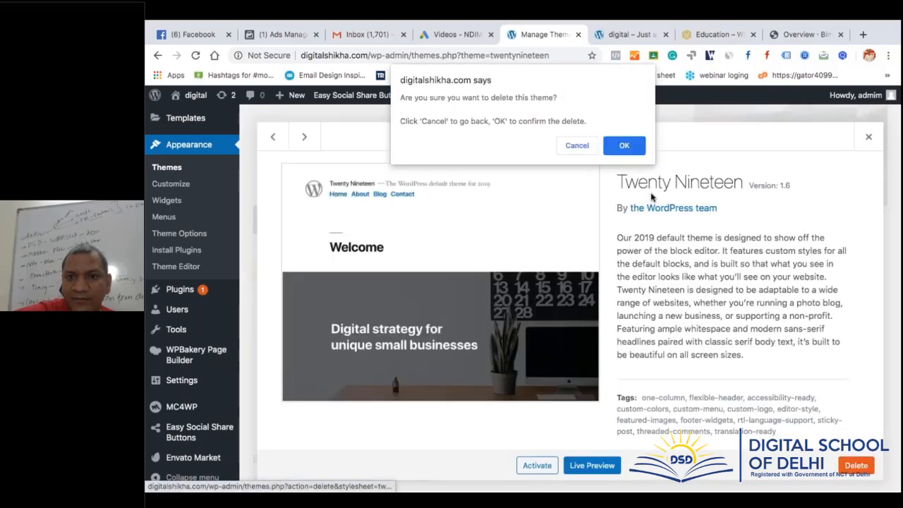
pyautogui.click(625, 146)
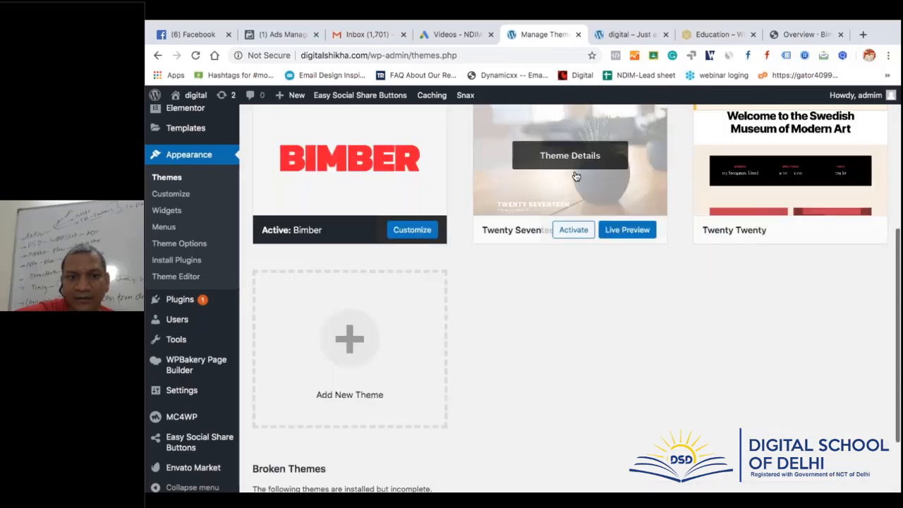
pyautogui.click(573, 176)
pyautogui.click(855, 465)
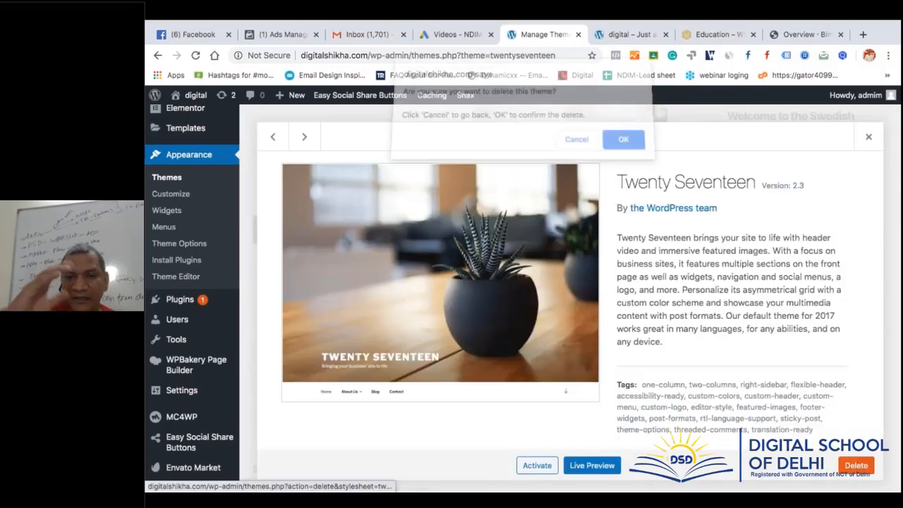
pyautogui.click(627, 145)
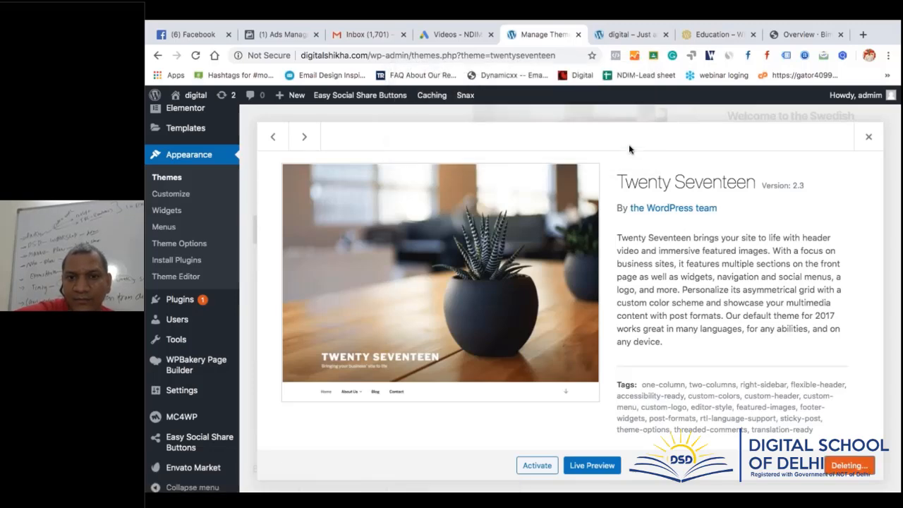
pyautogui.scroll(2, 687, 347)
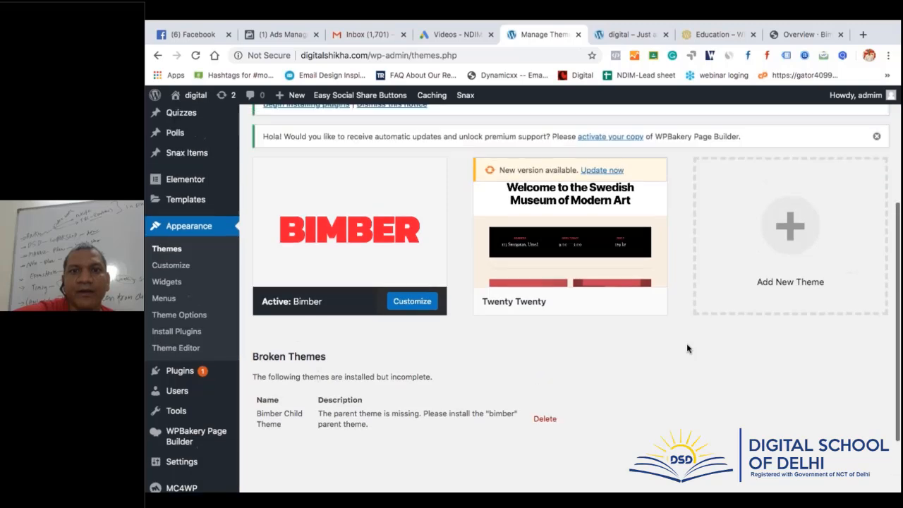
pyautogui.click(578, 328)
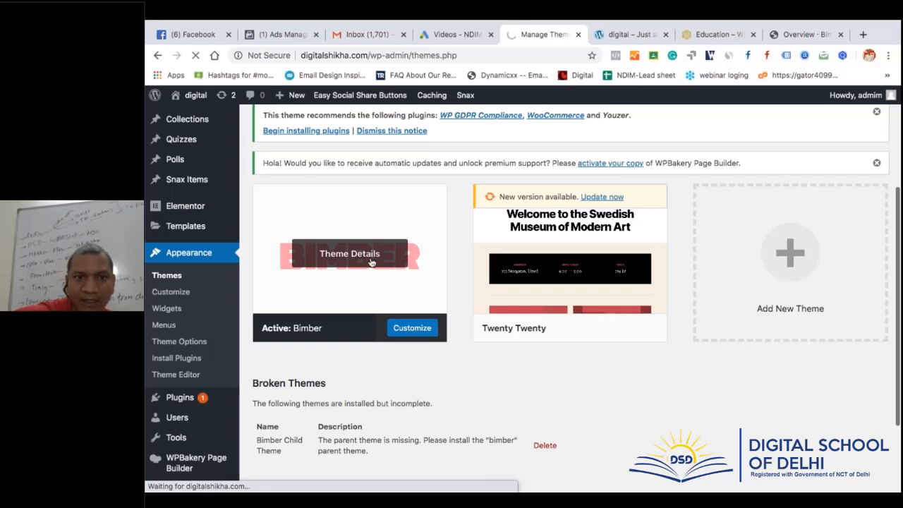
# Activate the Twenty Twenty theme in place of Bimber
pyautogui.click(349, 253)
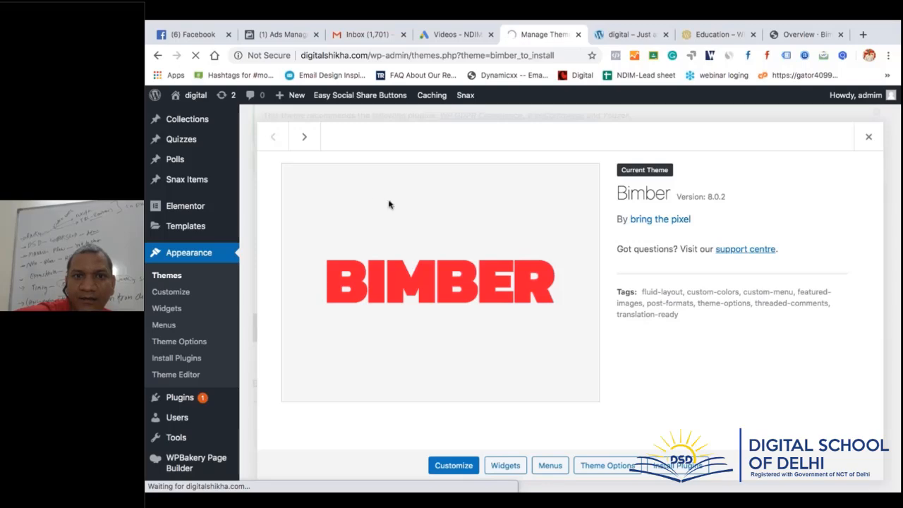
pyautogui.click(867, 138)
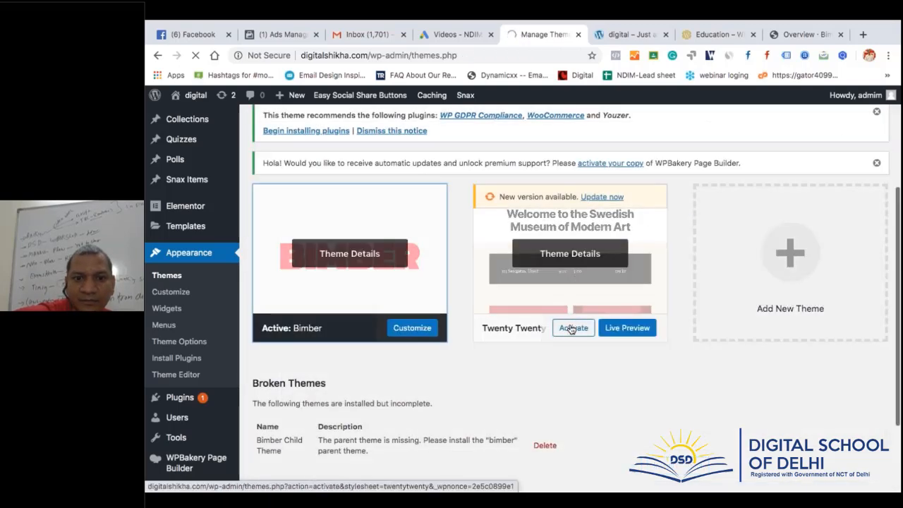
pyautogui.click(571, 328)
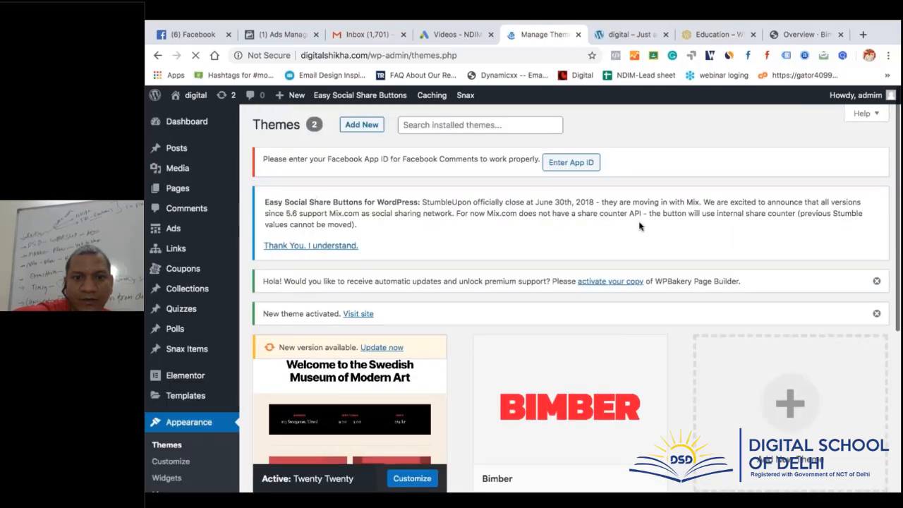
# Delete the Bimber theme
pyautogui.scroll(-1, 641, 282)
pyautogui.click(570, 402)
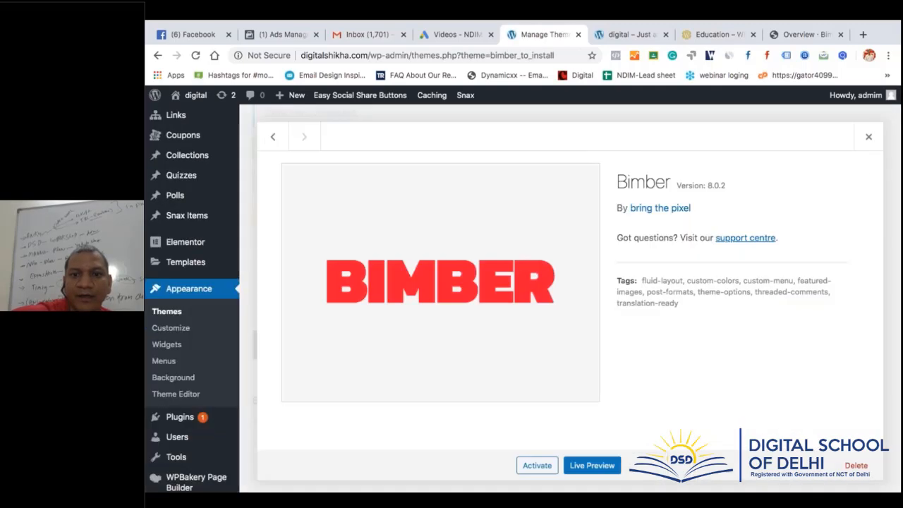
pyautogui.click(846, 464)
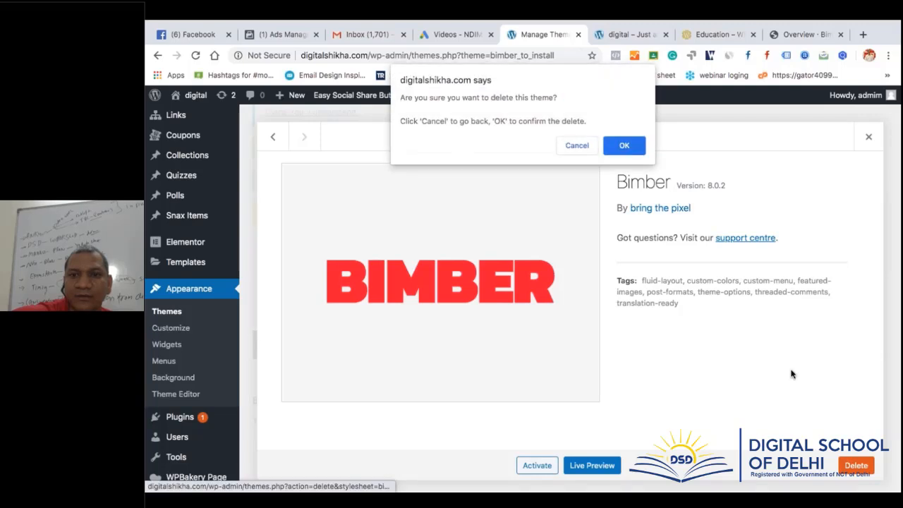
pyautogui.click(624, 146)
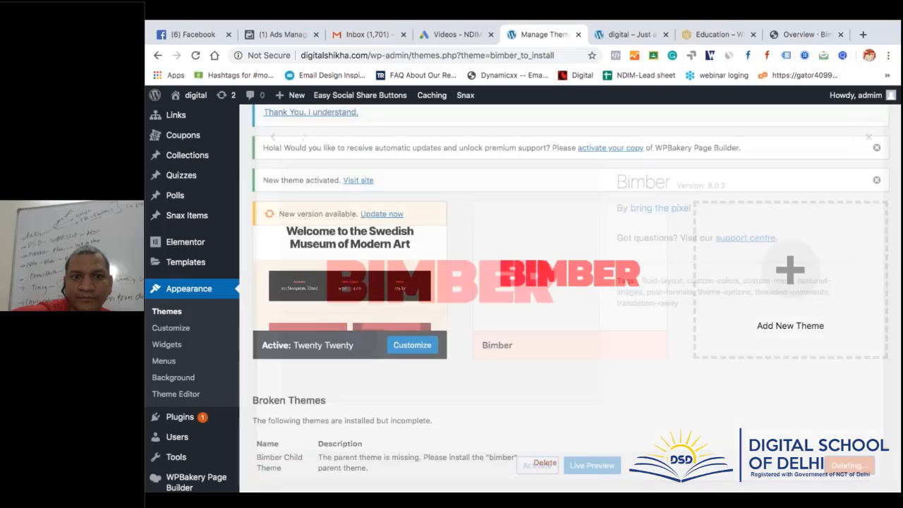
pyautogui.scroll(-5, 305, 265)
pyautogui.scroll(1, 305, 266)
pyautogui.scroll(10, 185, 302)
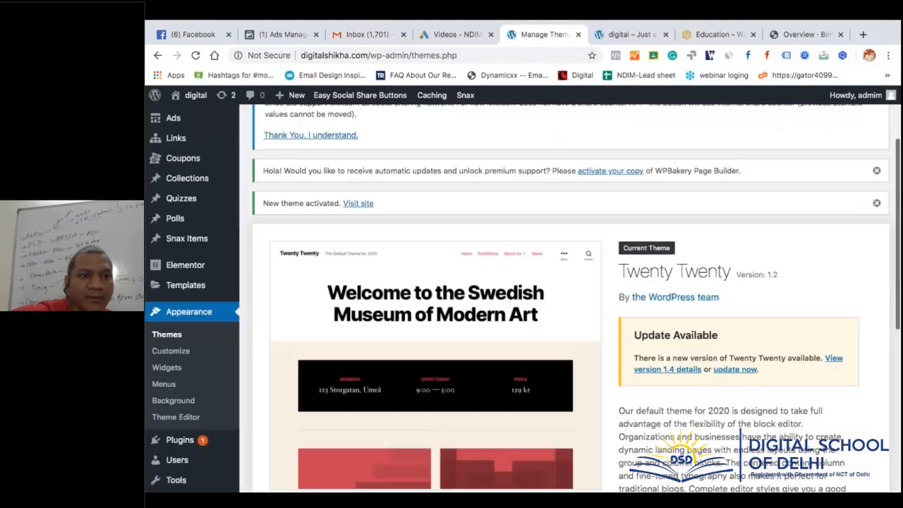
pyautogui.scroll(-2, 185, 302)
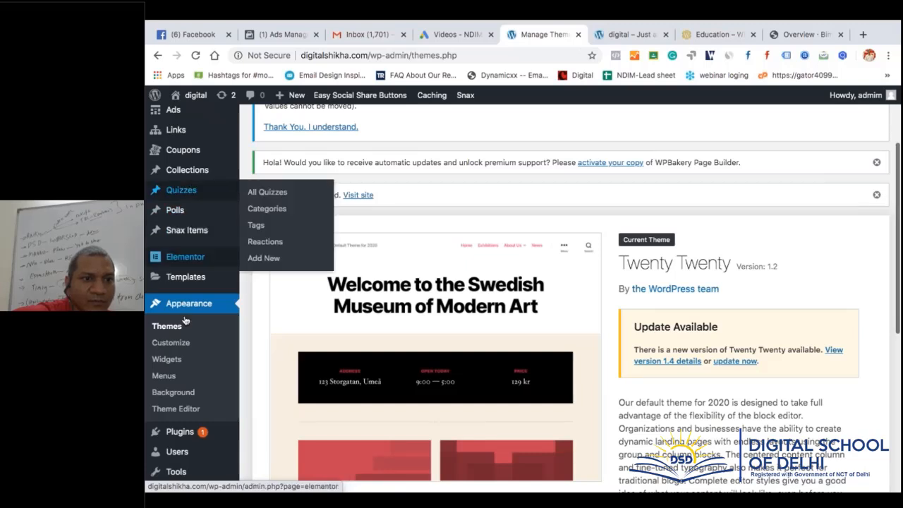
# Bulk-deactivate every installed plugin from the Plugins list
pyautogui.click(179, 431)
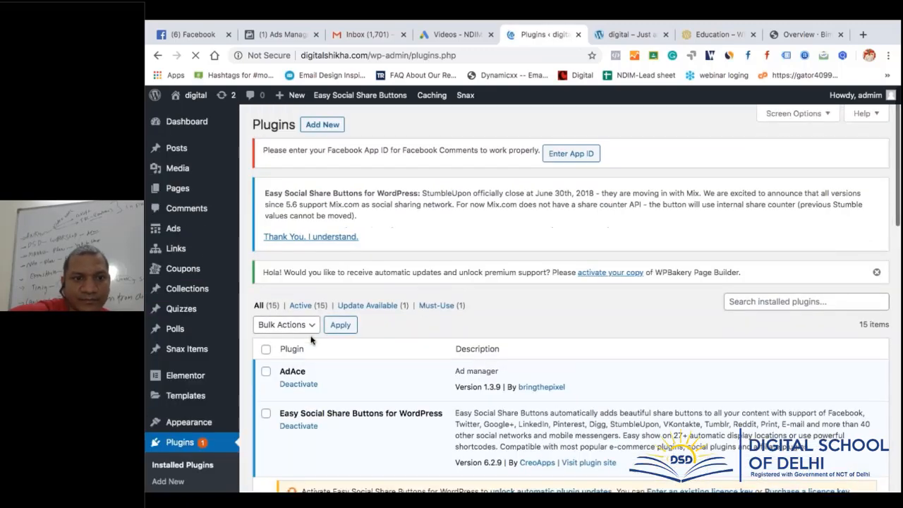
pyautogui.click(265, 348)
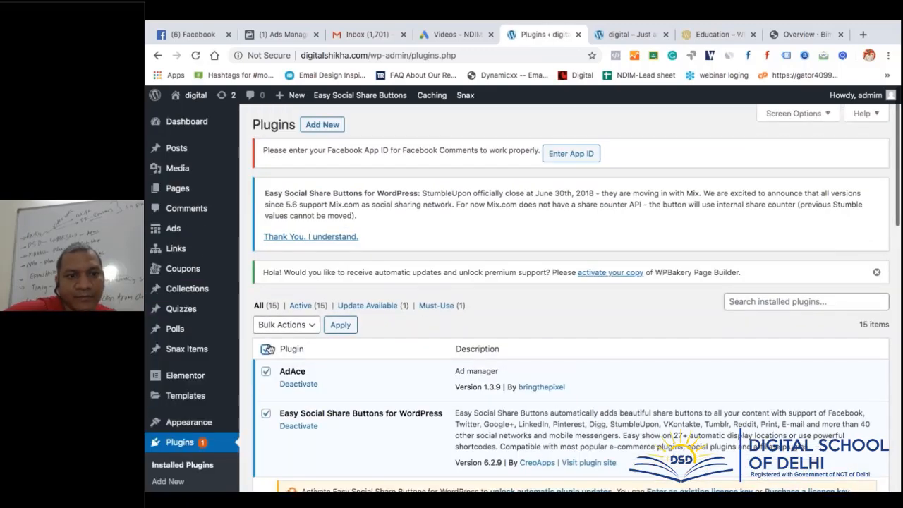
pyautogui.click(284, 324)
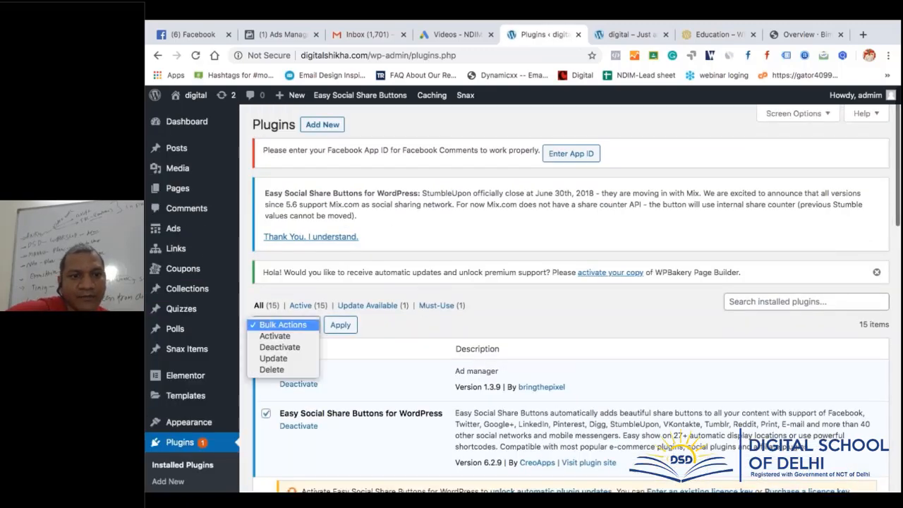
pyautogui.click(287, 347)
pyautogui.click(341, 326)
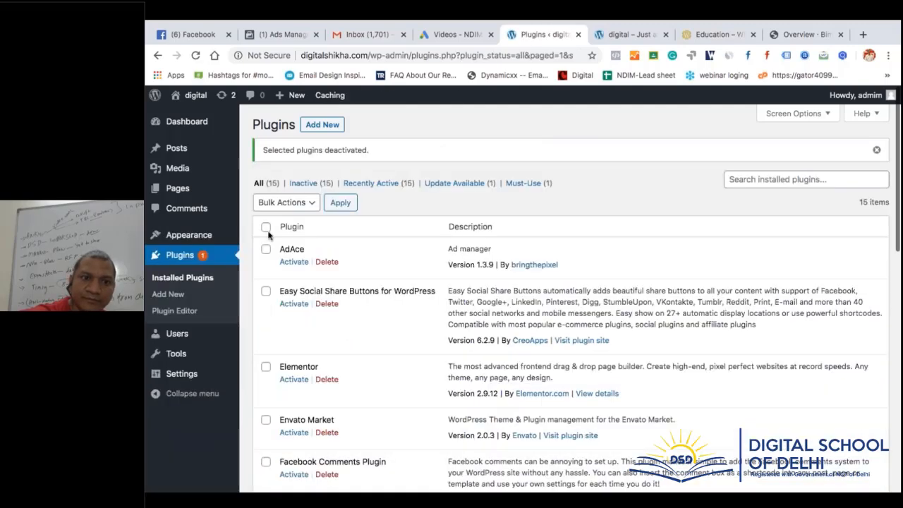
# Bulk-delete all the deactivated plugins along with their data
pyautogui.click(266, 228)
pyautogui.click(289, 204)
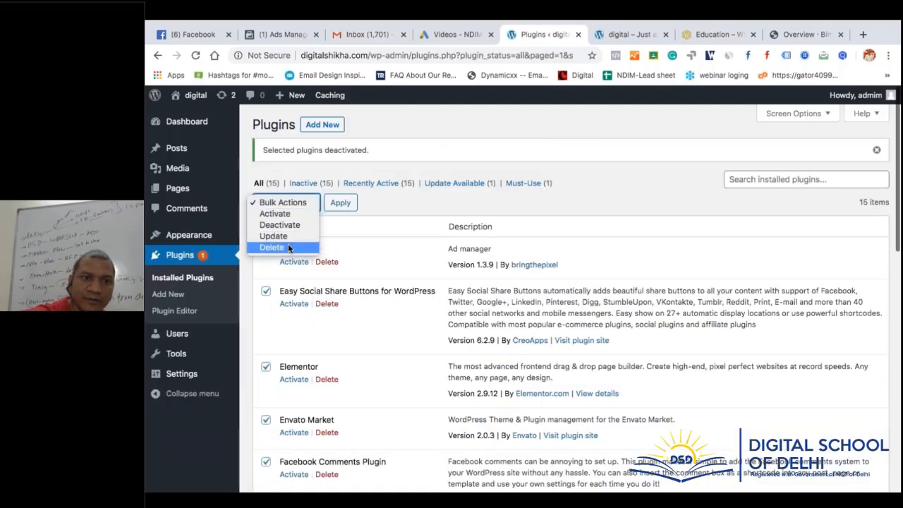
pyautogui.click(287, 243)
pyautogui.click(340, 203)
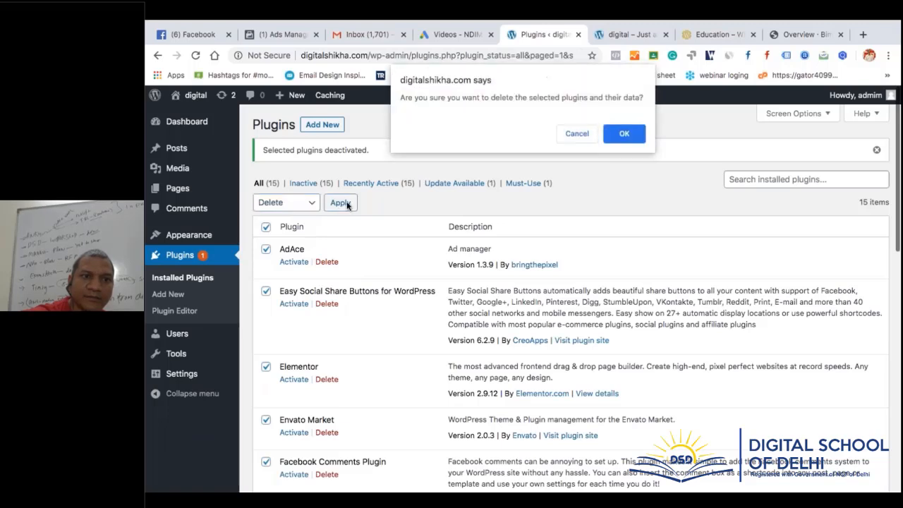
pyautogui.click(623, 134)
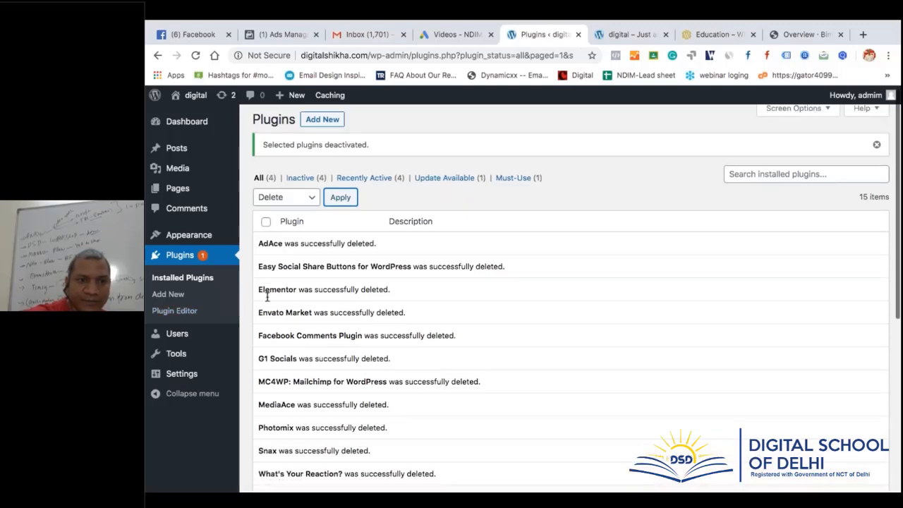
pyautogui.scroll(-3, 267, 297)
pyautogui.scroll(-3, 267, 297)
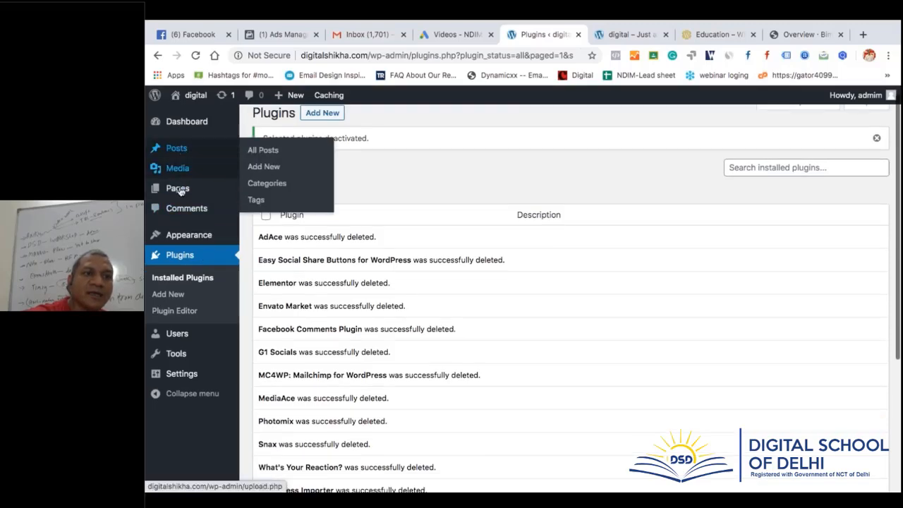
# Select every page in All Pages and open Bulk Edit, leaving the status unchanged
pyautogui.click(259, 191)
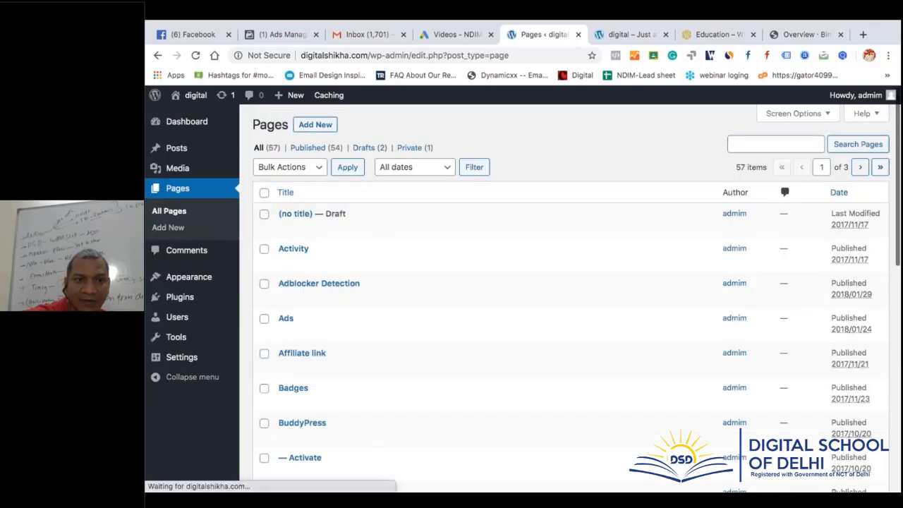
pyautogui.click(264, 192)
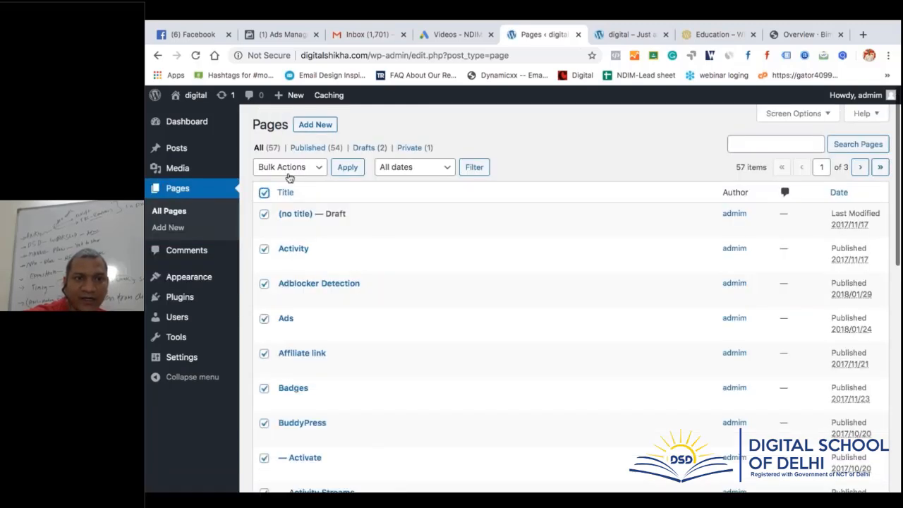
pyautogui.click(288, 169)
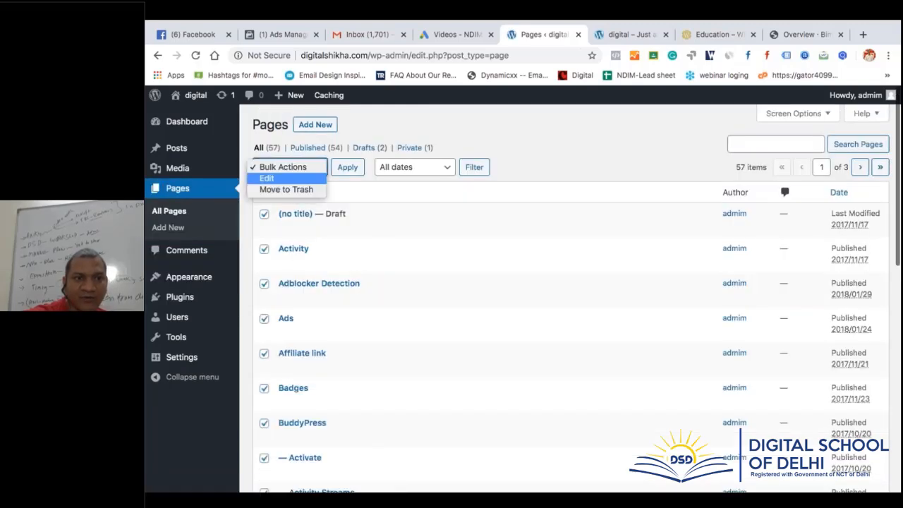
pyautogui.click(292, 178)
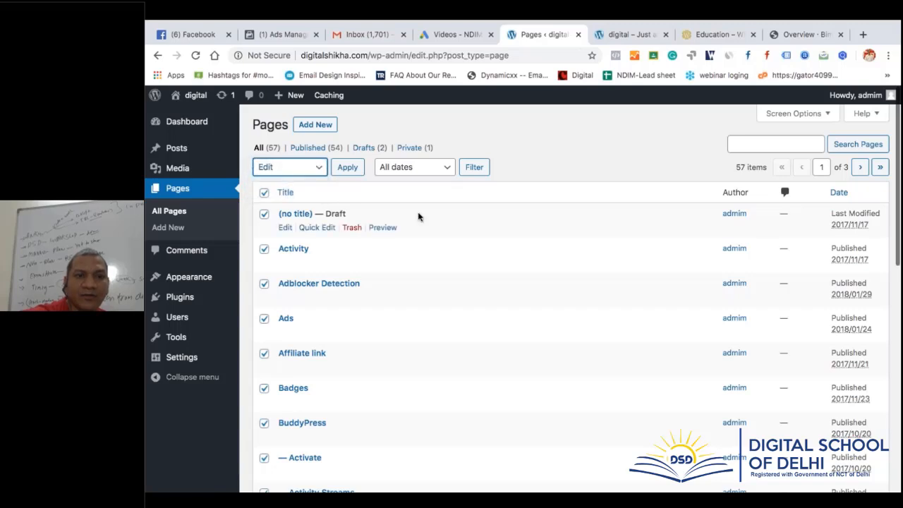
pyautogui.click(345, 172)
pyautogui.click(564, 312)
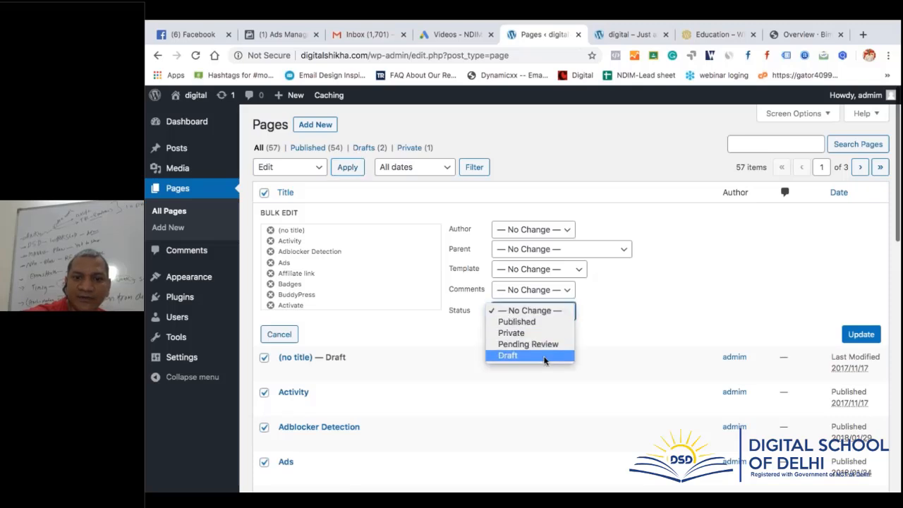
pyautogui.click(617, 311)
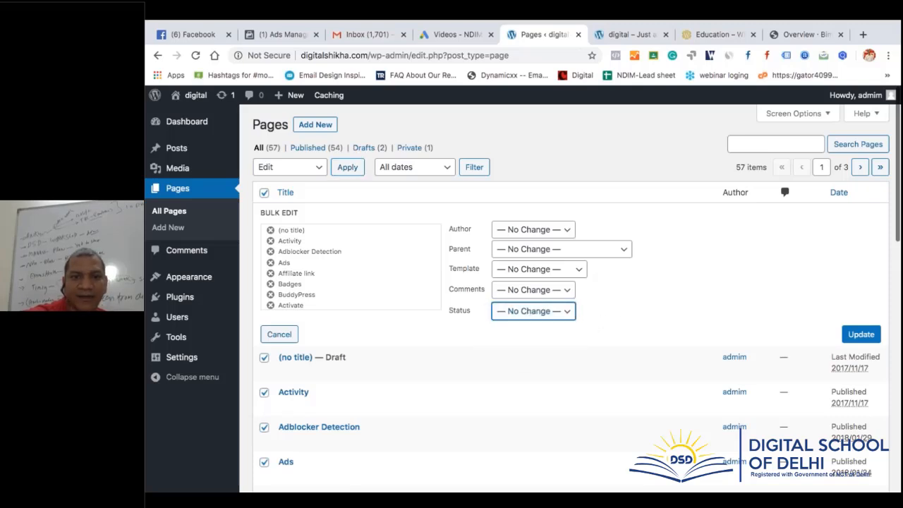
# Bulk-move all selected pages to the Trash, which returns an error
pyautogui.click(313, 171)
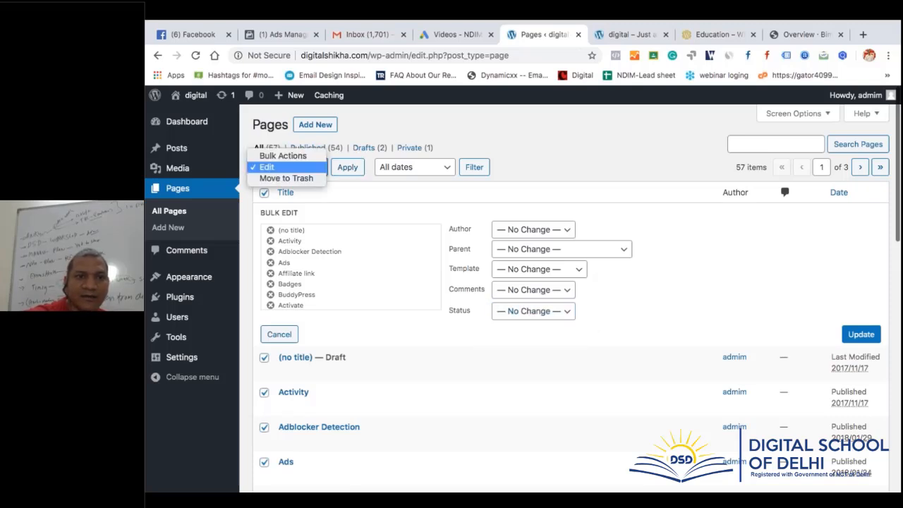
pyautogui.click(296, 180)
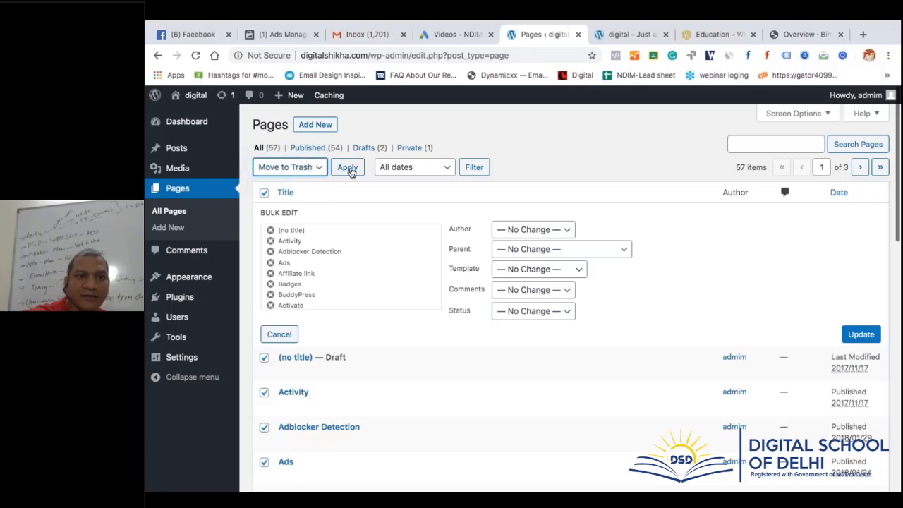
pyautogui.click(348, 168)
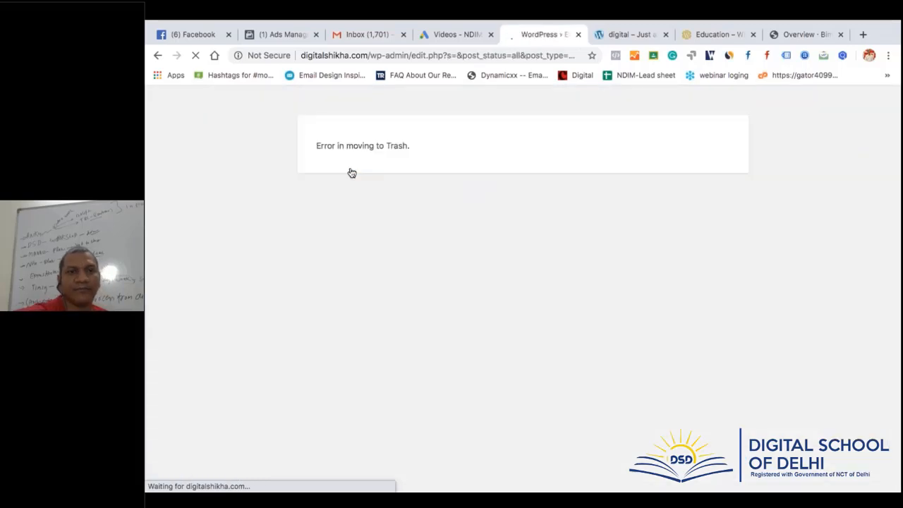
# Reload the Pages list and bulk-trash the remaining pages again
pyautogui.click(157, 55)
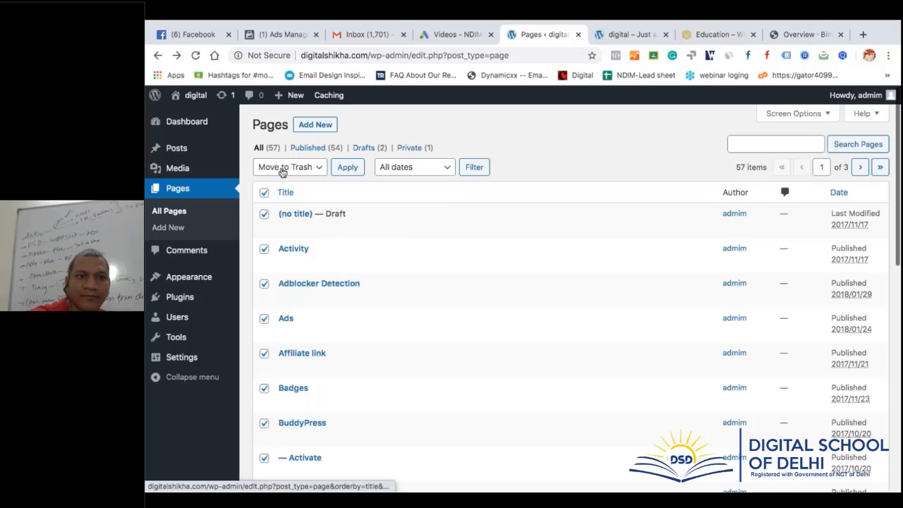
pyautogui.click(206, 193)
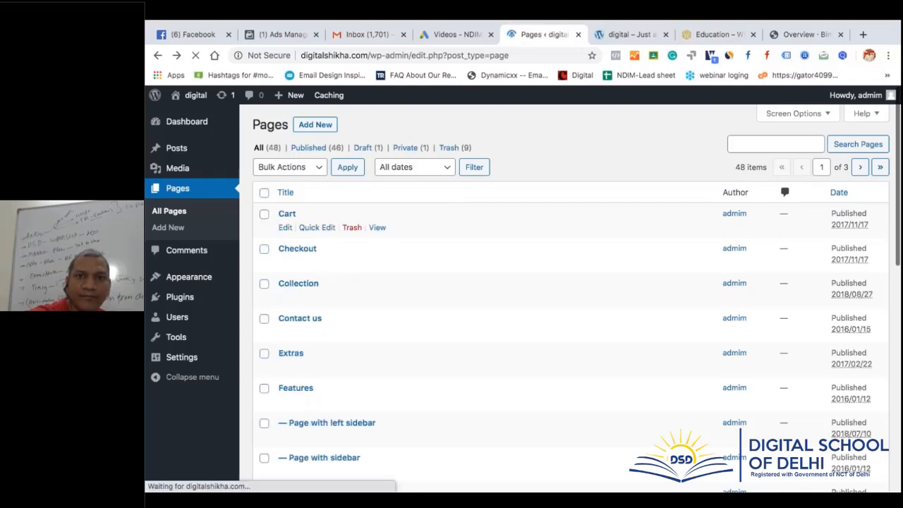
pyautogui.click(263, 192)
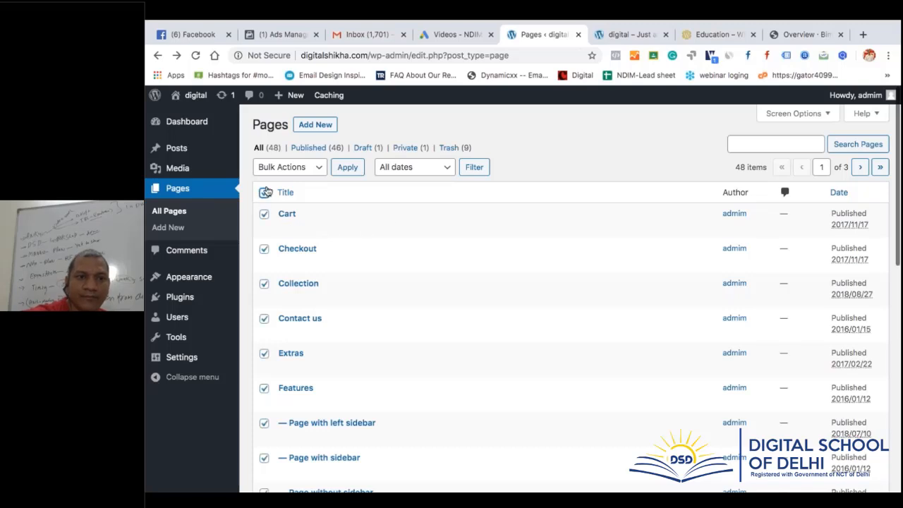
pyautogui.click(284, 167)
pyautogui.click(290, 188)
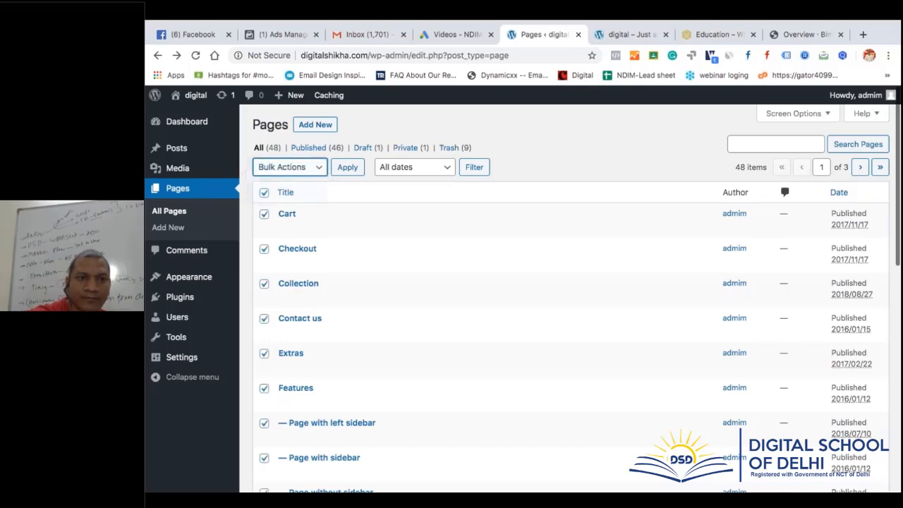
pyautogui.click(346, 168)
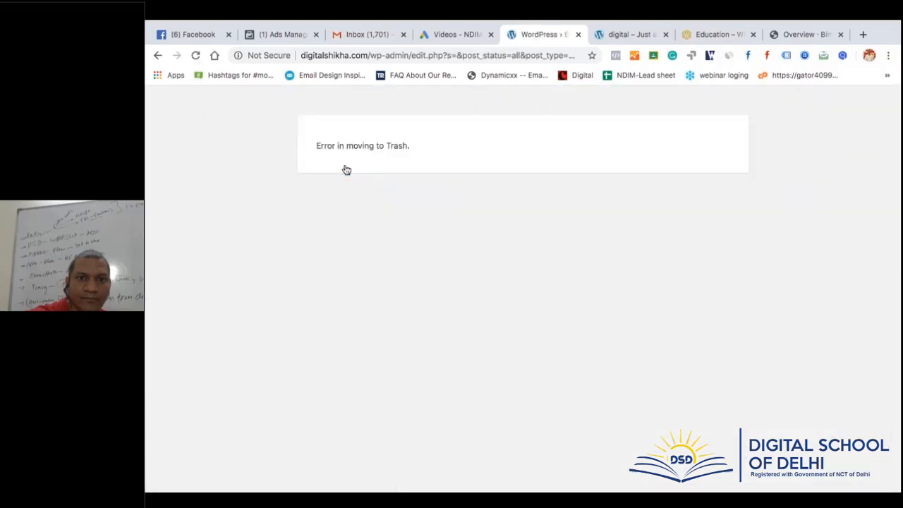
pyautogui.click(157, 55)
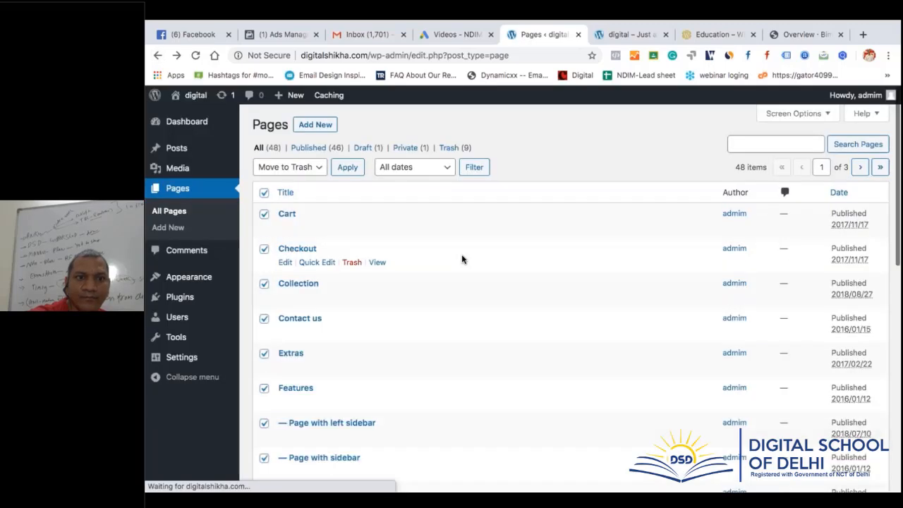
# Close the live site homepage tab and return to the Pages admin list
pyautogui.scroll(-1, 463, 258)
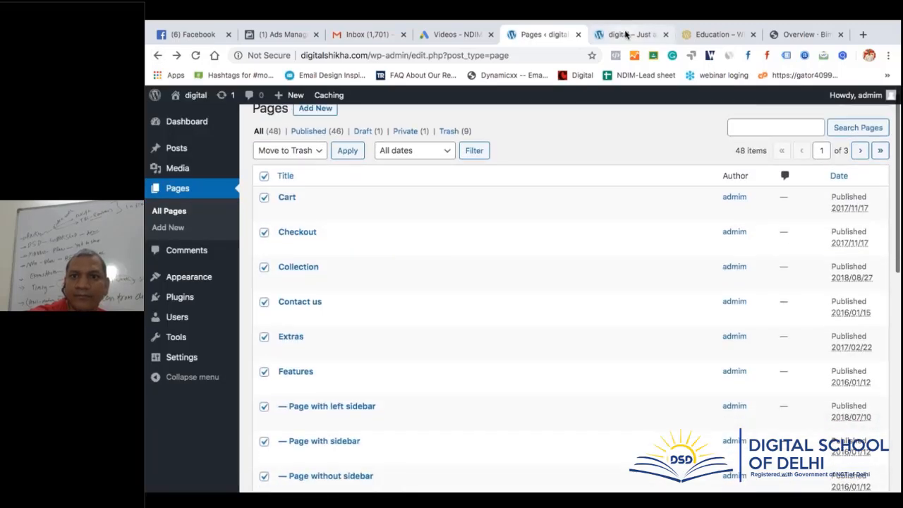
pyautogui.click(625, 35)
pyautogui.click(666, 35)
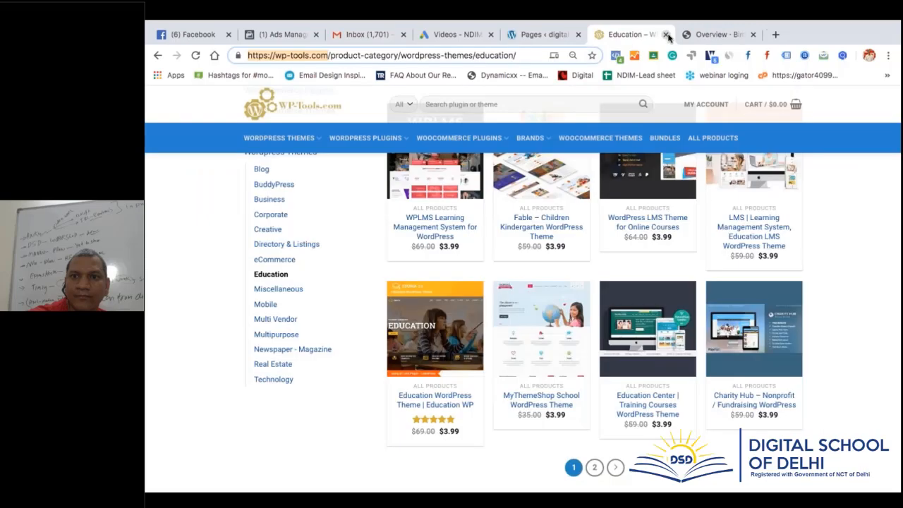
pyautogui.click(550, 35)
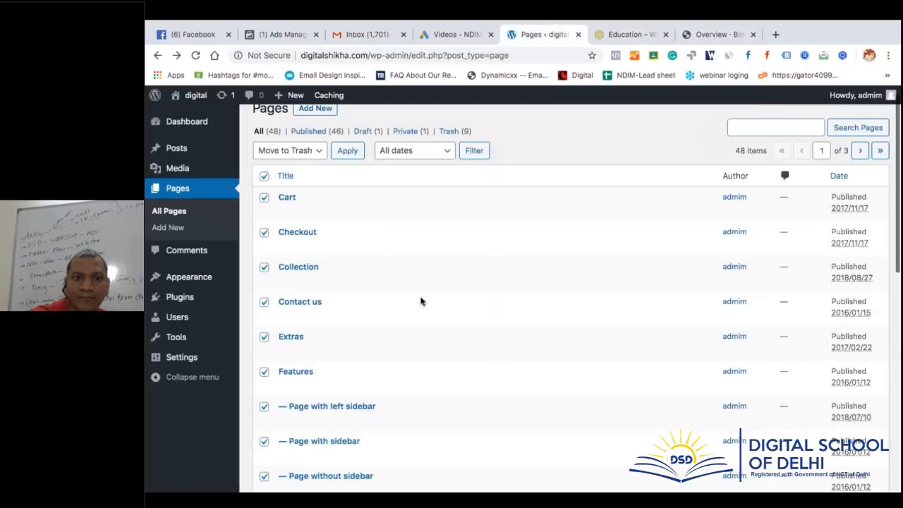
pyautogui.scroll(-10, 402, 313)
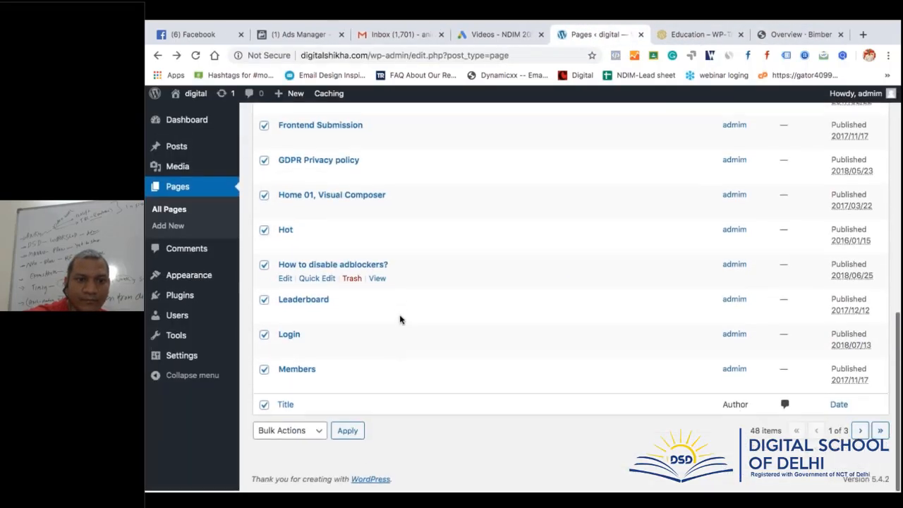
pyautogui.scroll(10, 399, 318)
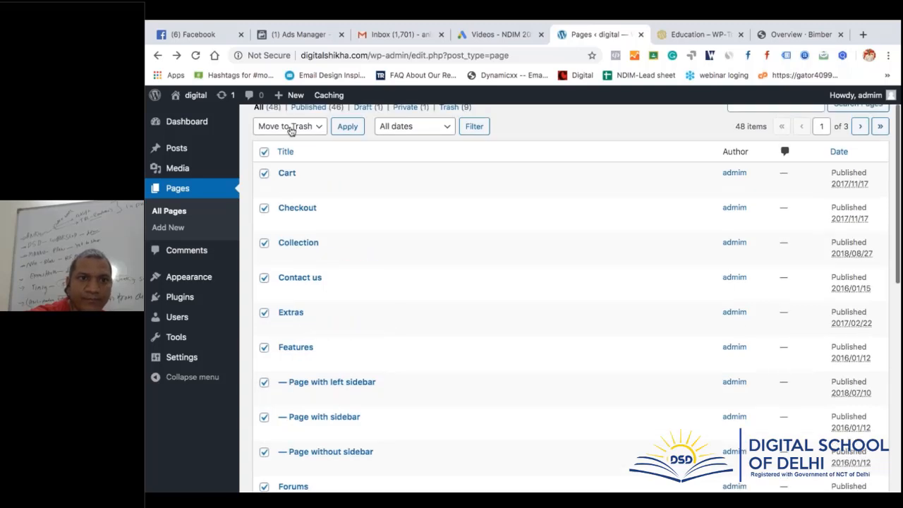
pyautogui.click(287, 128)
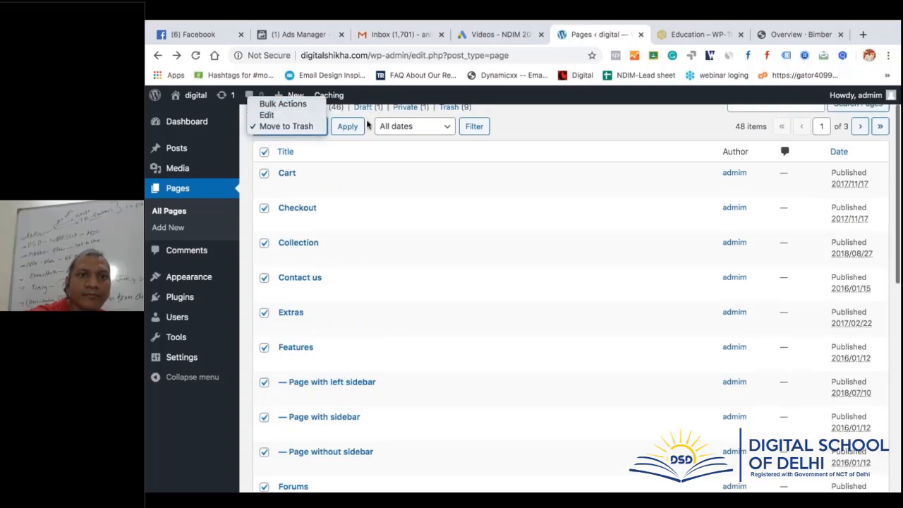
# Bulk-edit the 20 ticked pages to Draft status and save the update
pyautogui.click(402, 236)
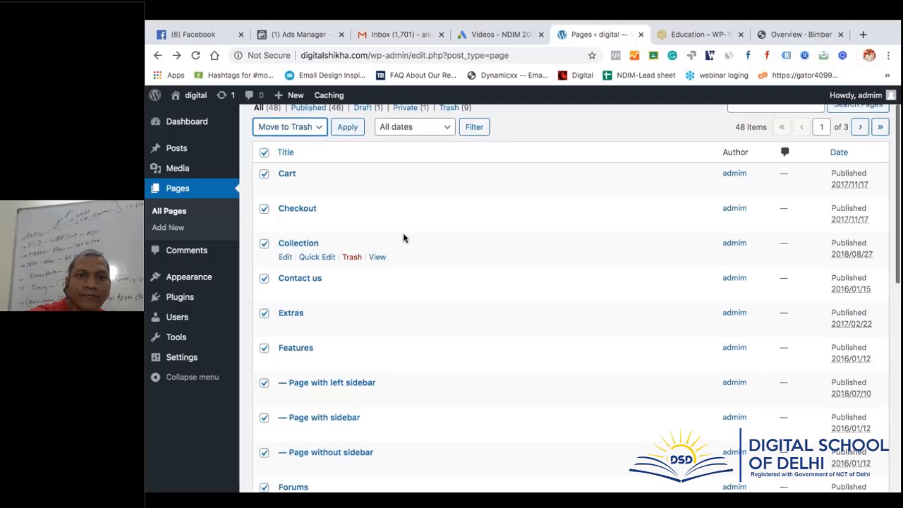
pyautogui.scroll(1, 339, 197)
pyautogui.click(282, 167)
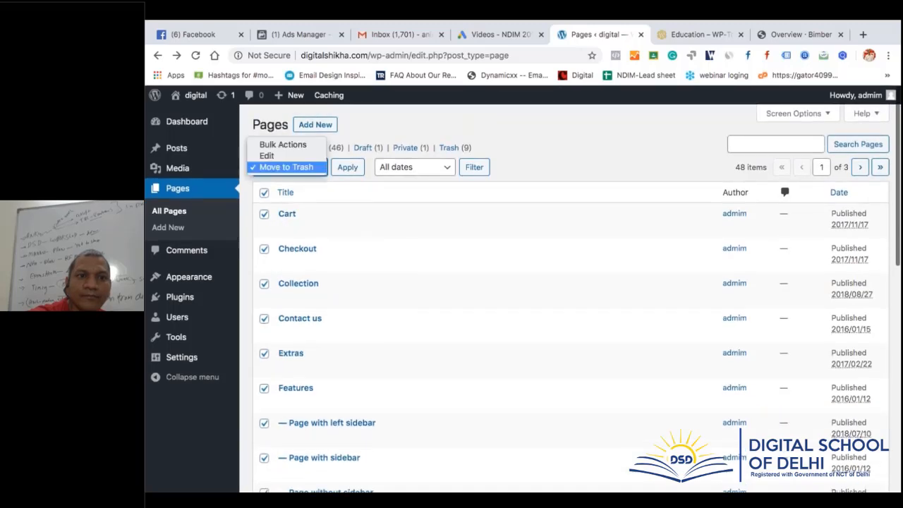
pyautogui.click(286, 156)
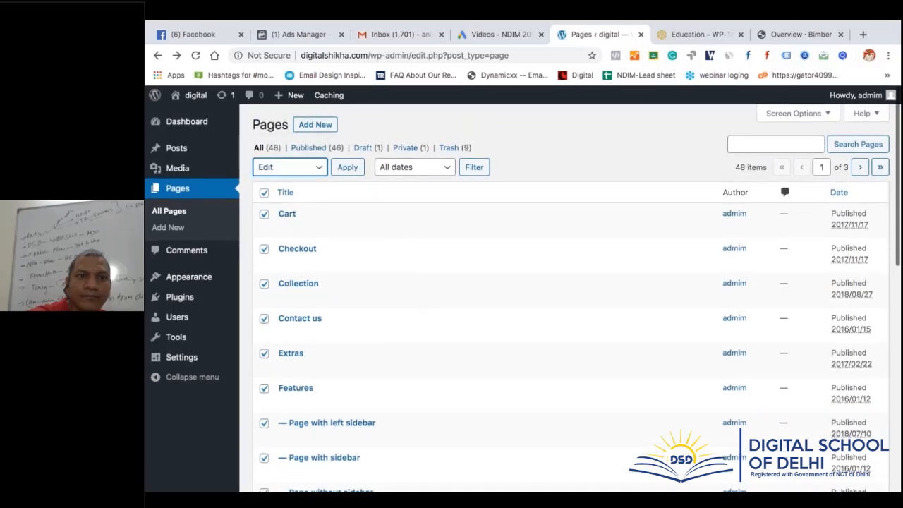
pyautogui.click(345, 171)
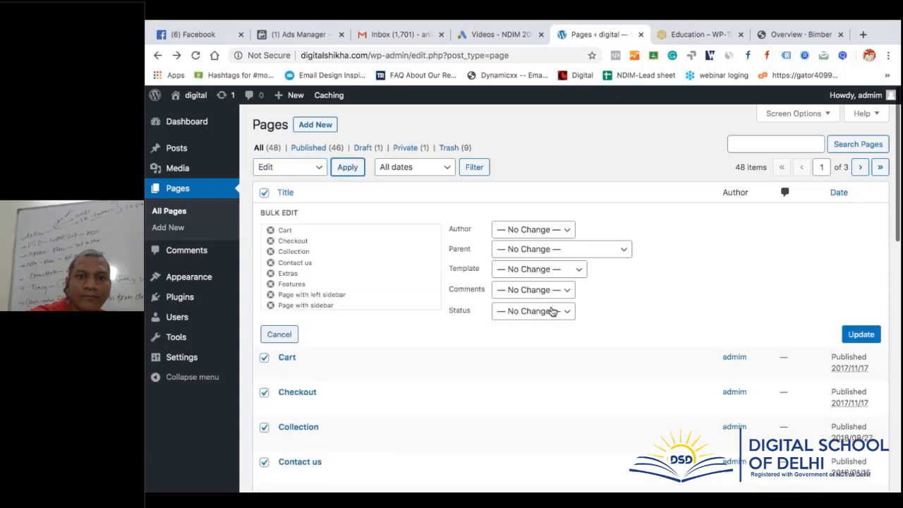
pyautogui.click(552, 311)
pyautogui.click(554, 354)
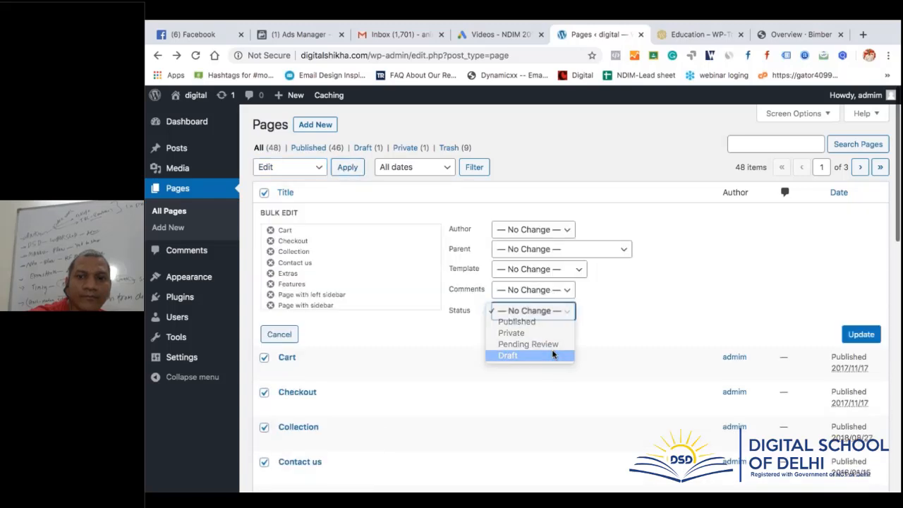
pyautogui.click(859, 336)
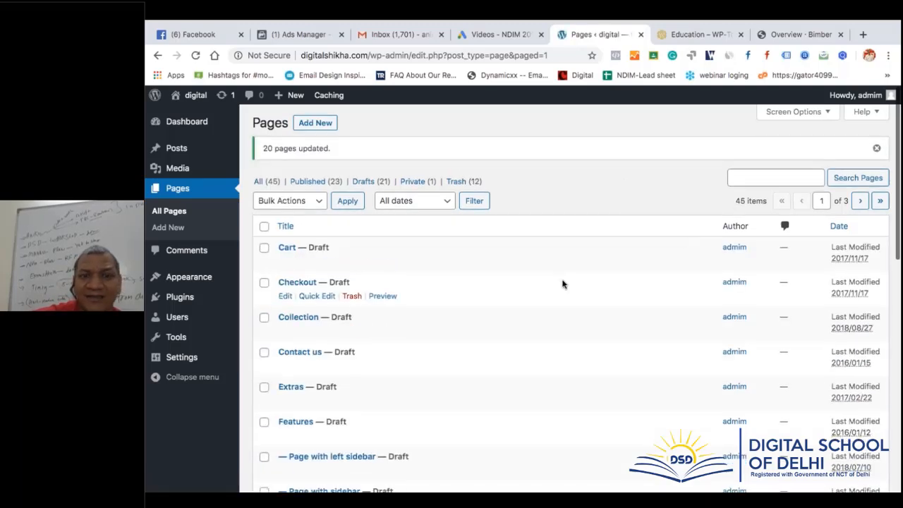
# Set the Pages list to show 50 items per page
pyautogui.scroll(-7, 562, 283)
pyautogui.scroll(10, 562, 283)
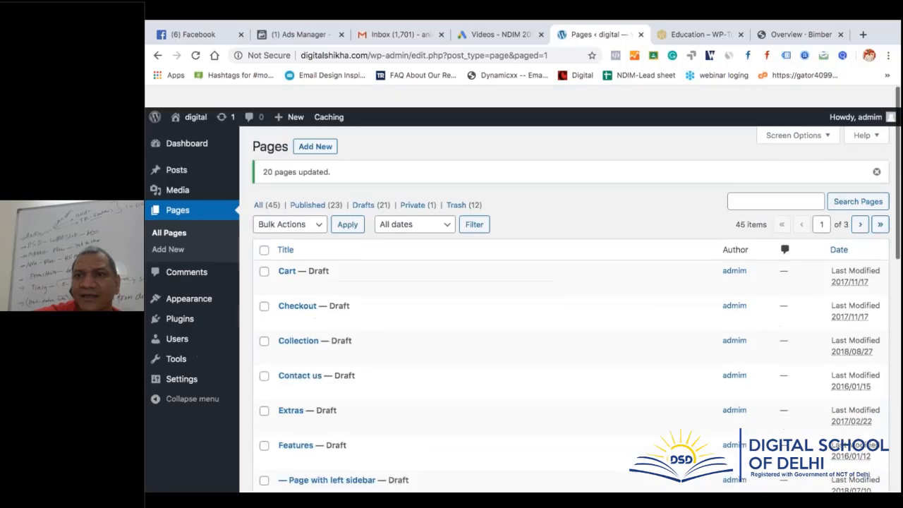
pyautogui.click(799, 113)
pyautogui.click(385, 175)
pyautogui.click(385, 174)
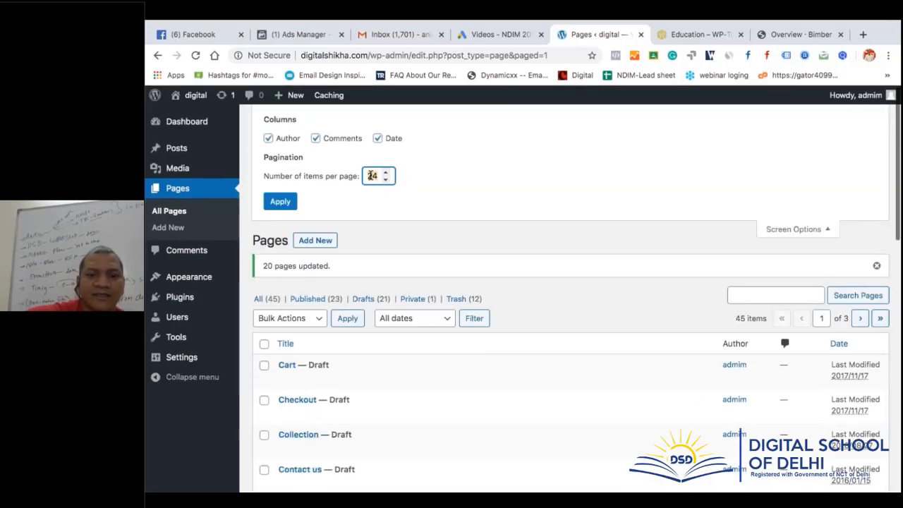
pyautogui.doubleClick(372, 176)
pyautogui.write('50')
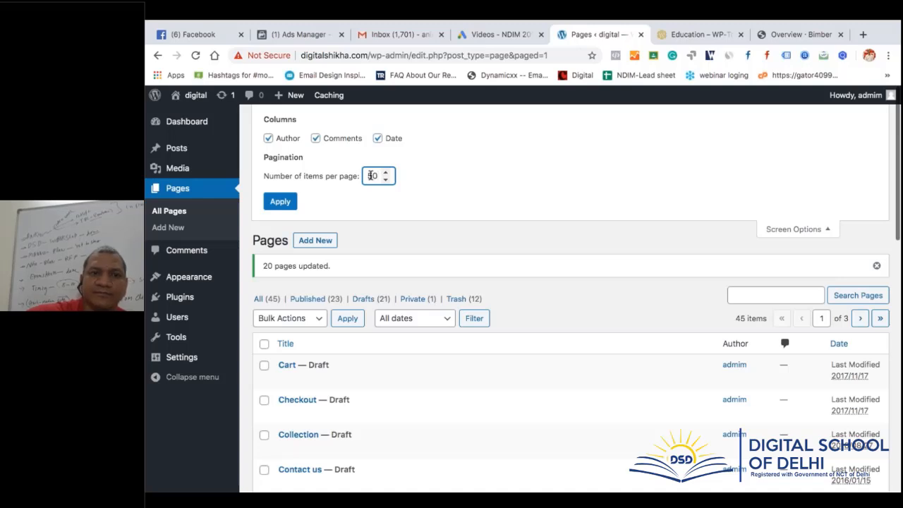
pyautogui.click(289, 202)
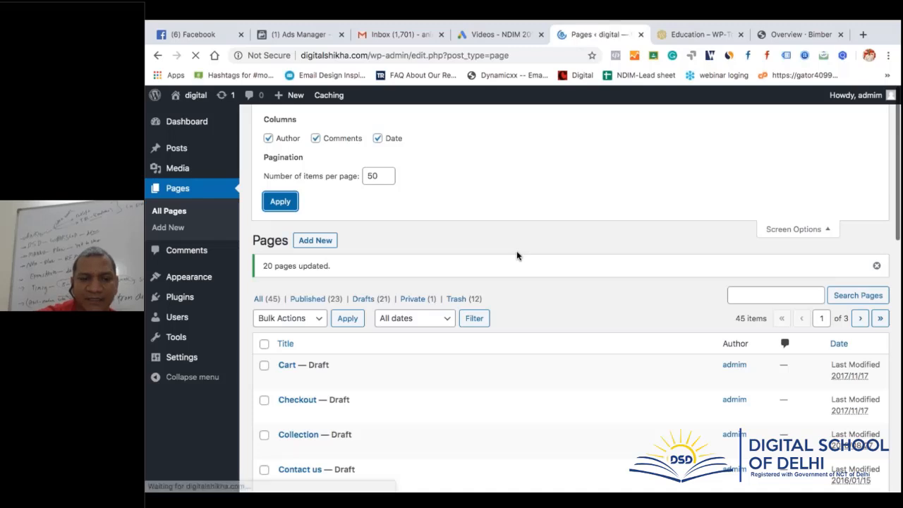
# Select all 45 pages and bulk-move them to the Trash
pyautogui.click(264, 191)
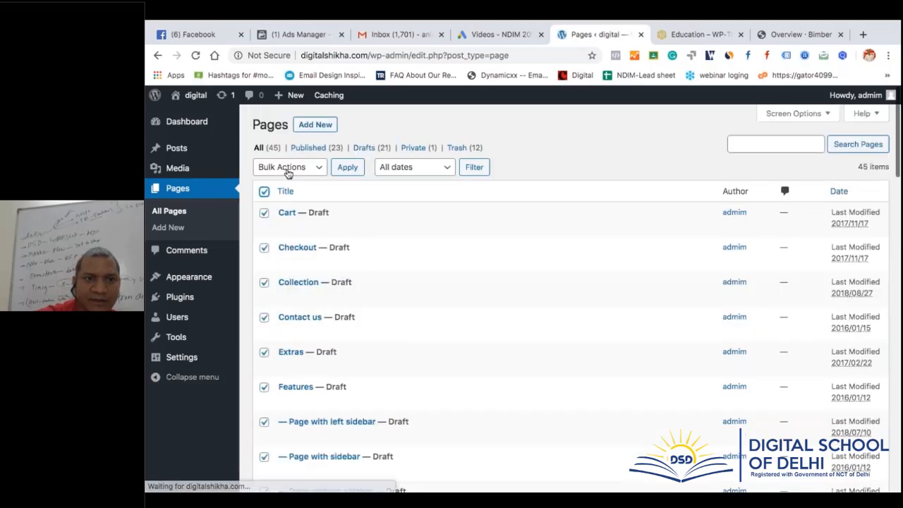
pyautogui.click(288, 169)
pyautogui.click(293, 190)
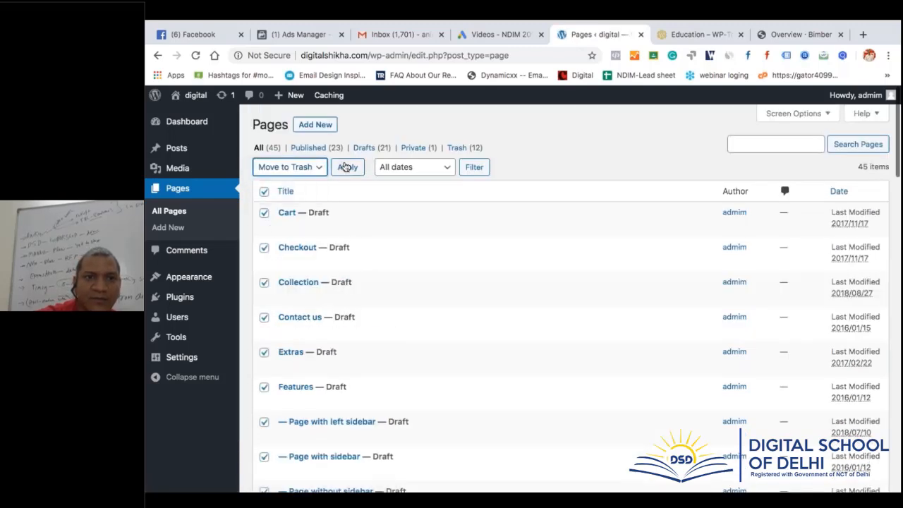
pyautogui.click(346, 167)
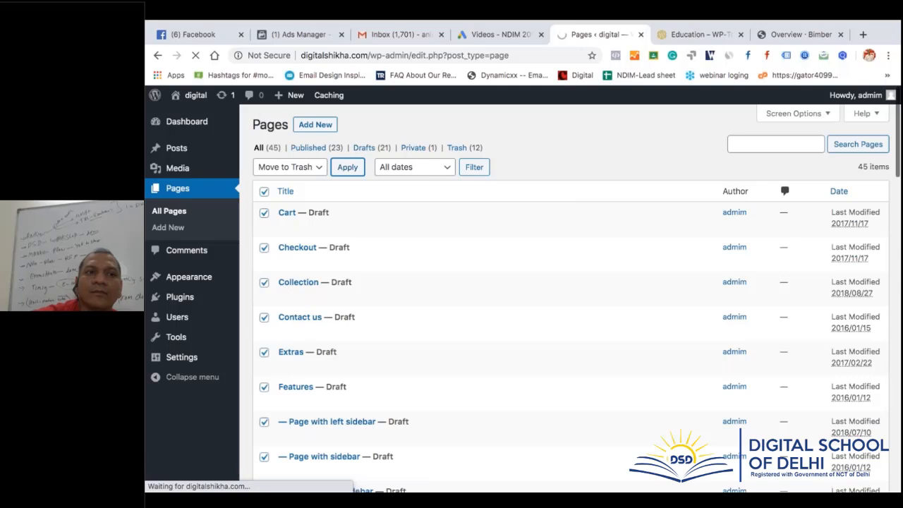
# Open All Posts in a new tab and show 50 posts per page
pyautogui.moveTo(188, 152)
pyautogui.rightClick(249, 150)
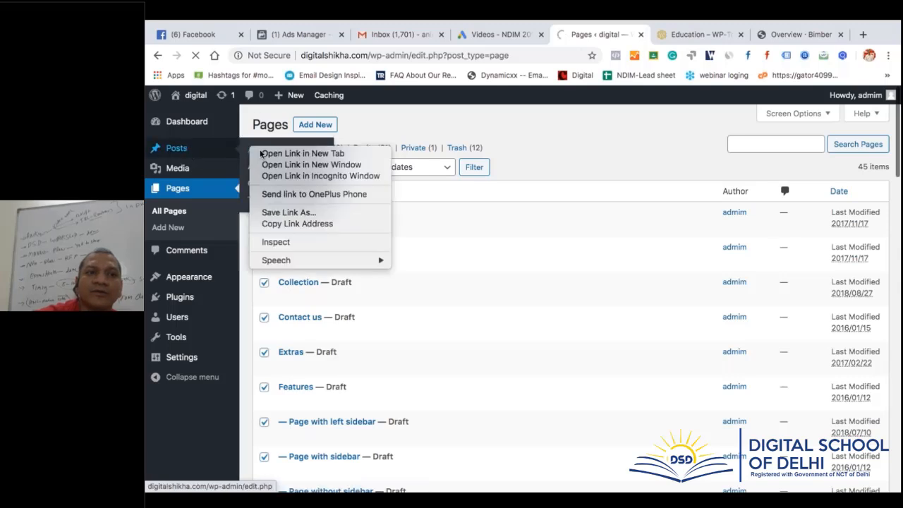
pyautogui.click(303, 153)
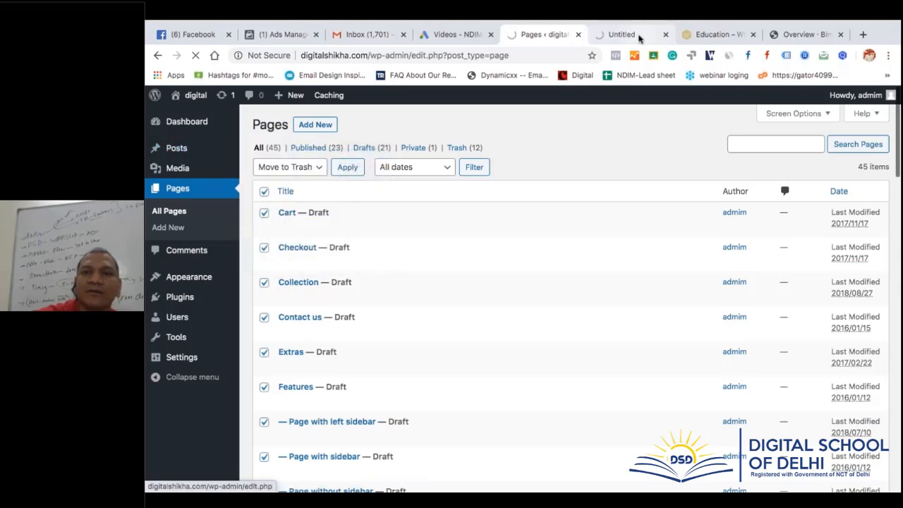
pyautogui.click(638, 37)
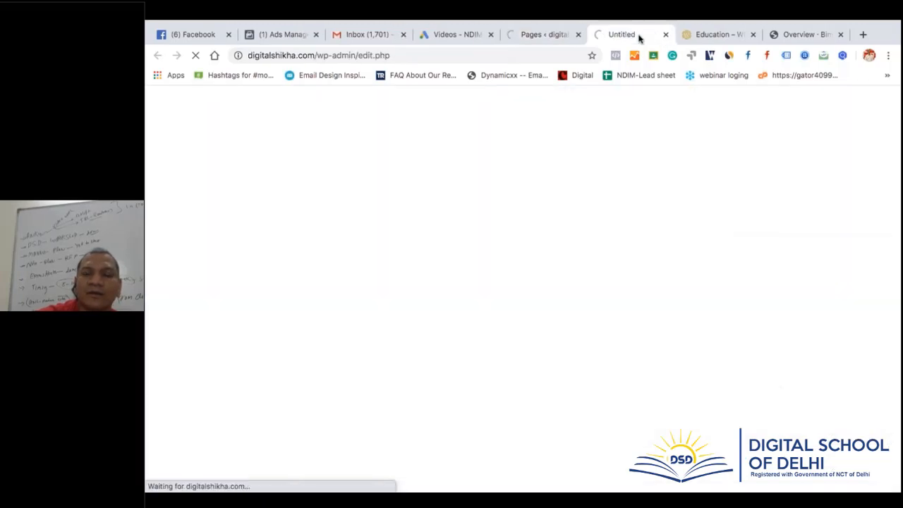
pyautogui.click(547, 36)
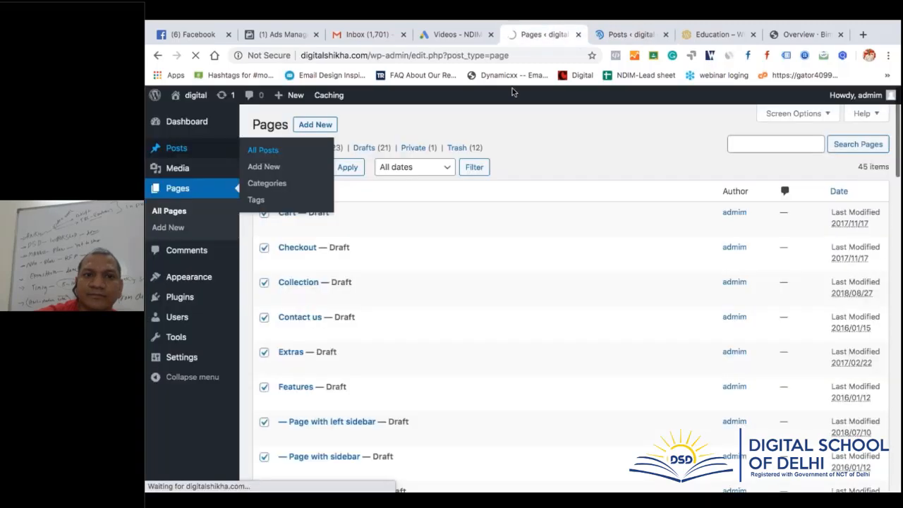
pyautogui.click(629, 35)
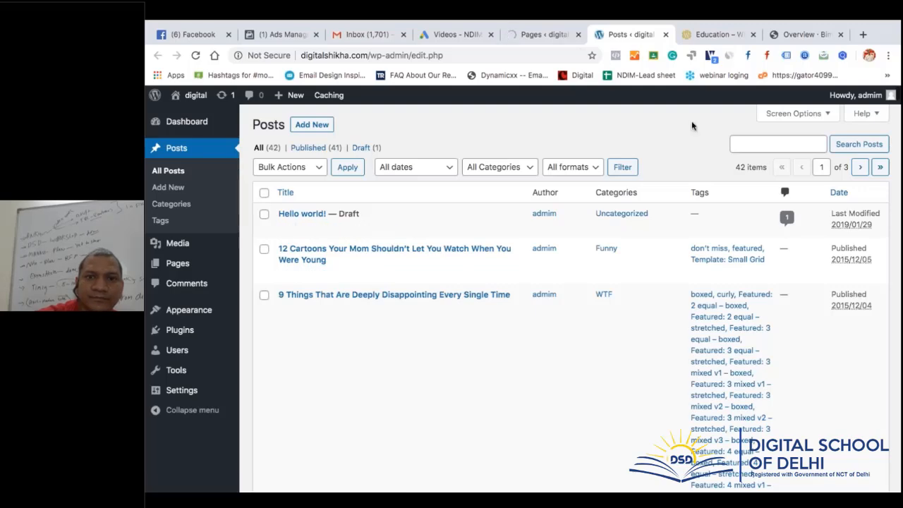
pyautogui.click(793, 113)
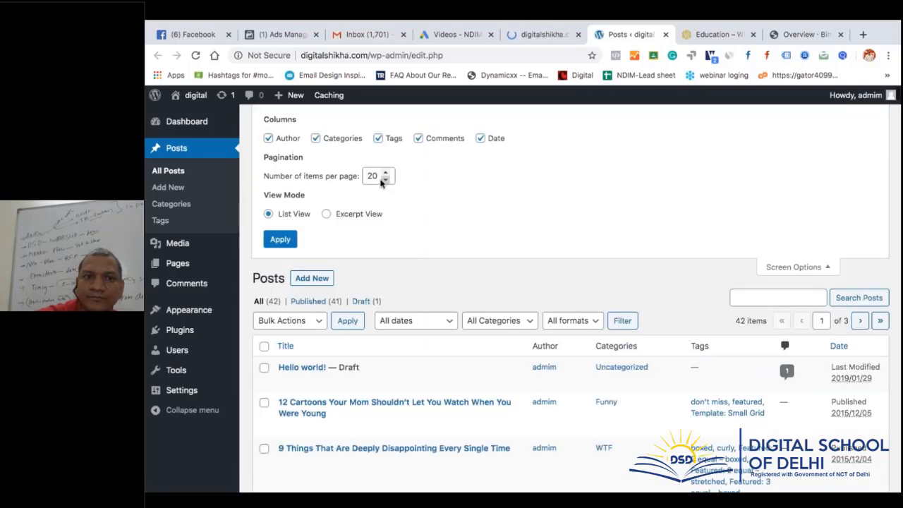
pyautogui.click(374, 176)
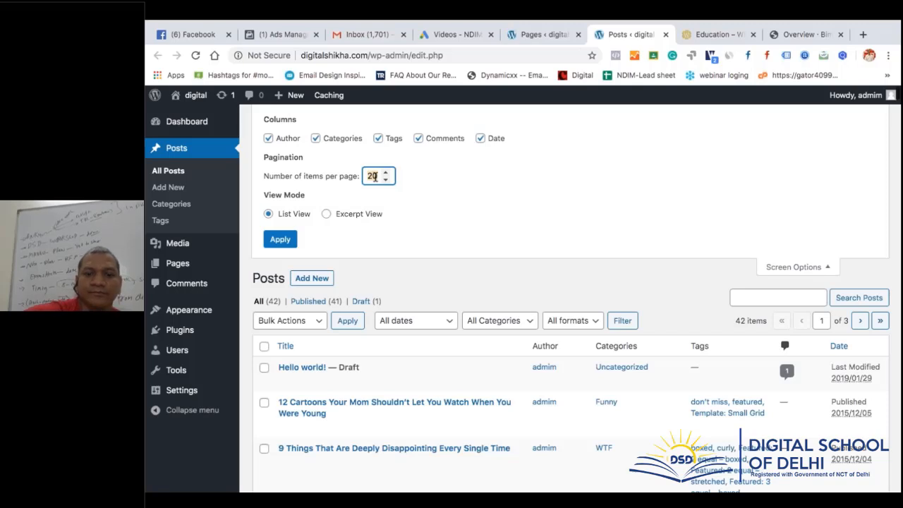
pyautogui.write('50')
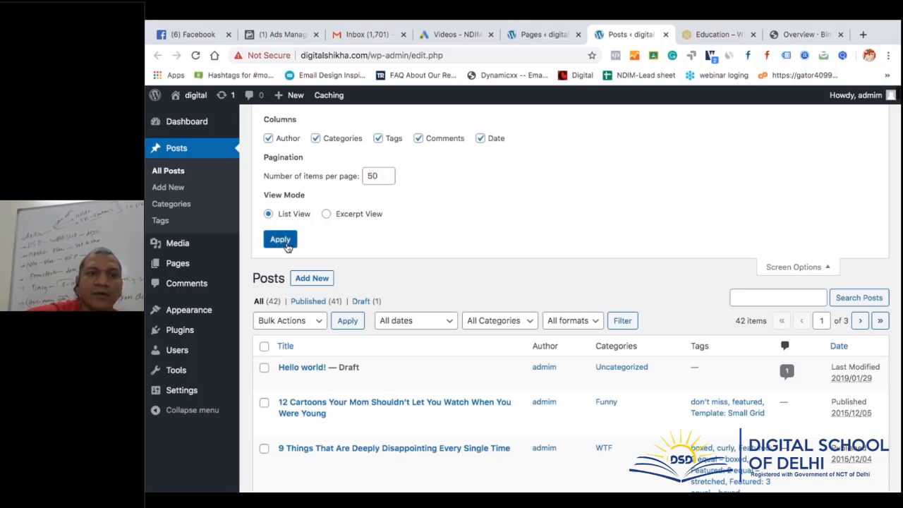
pyautogui.click(286, 242)
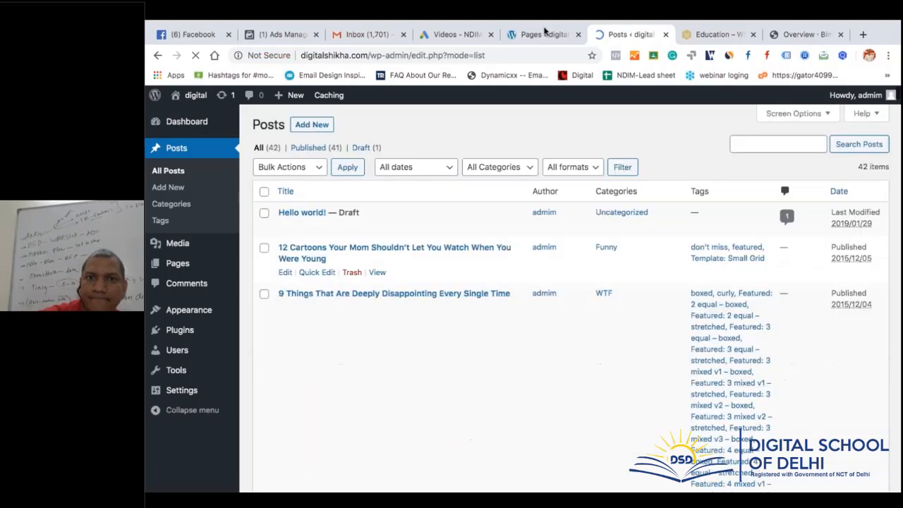
# Select all 42 posts and bulk-move them to the Trash
pyautogui.click(264, 191)
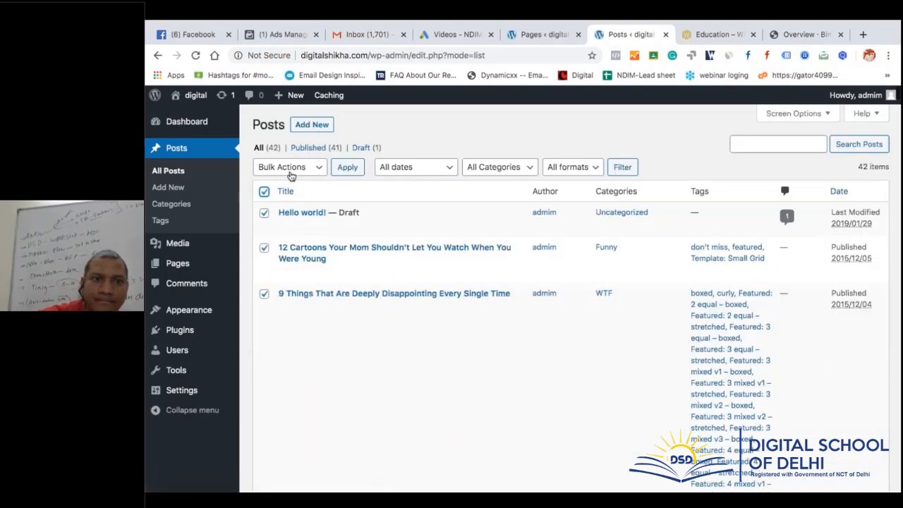
pyautogui.click(289, 167)
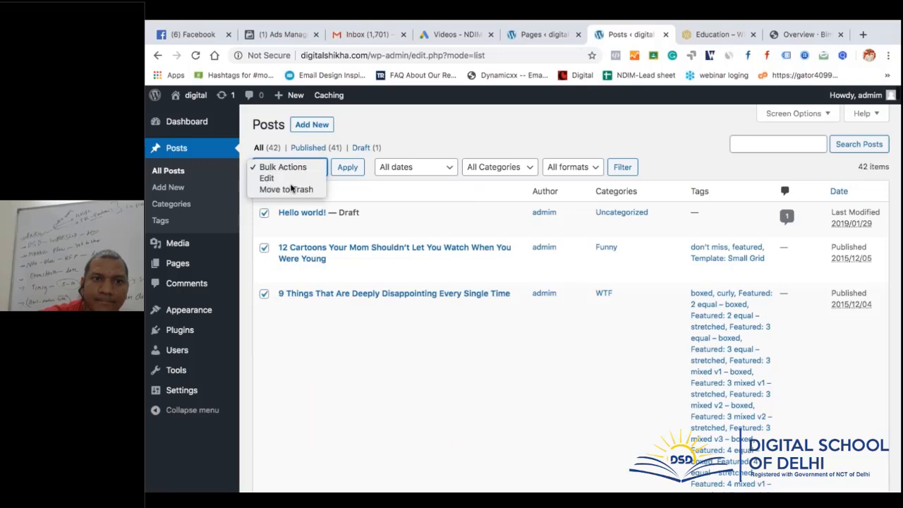
pyautogui.click(289, 189)
pyautogui.click(347, 168)
pyautogui.click(540, 37)
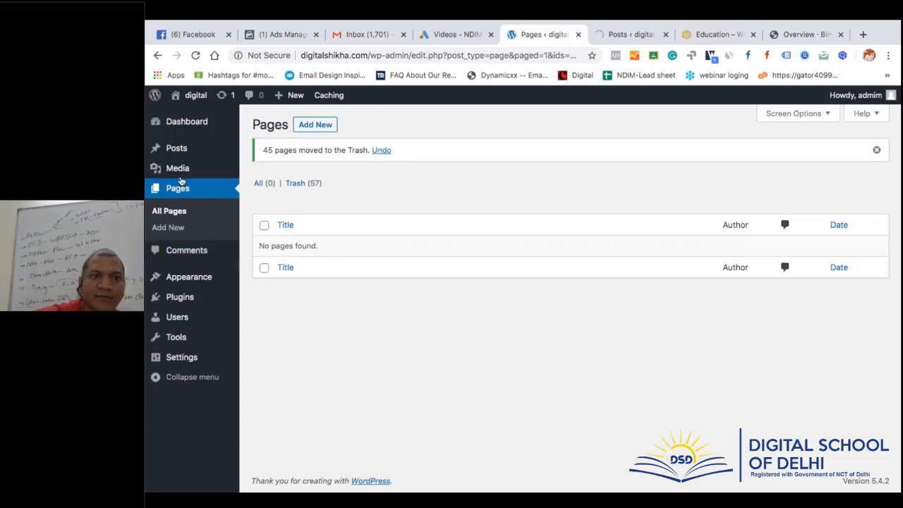
pyautogui.click(630, 35)
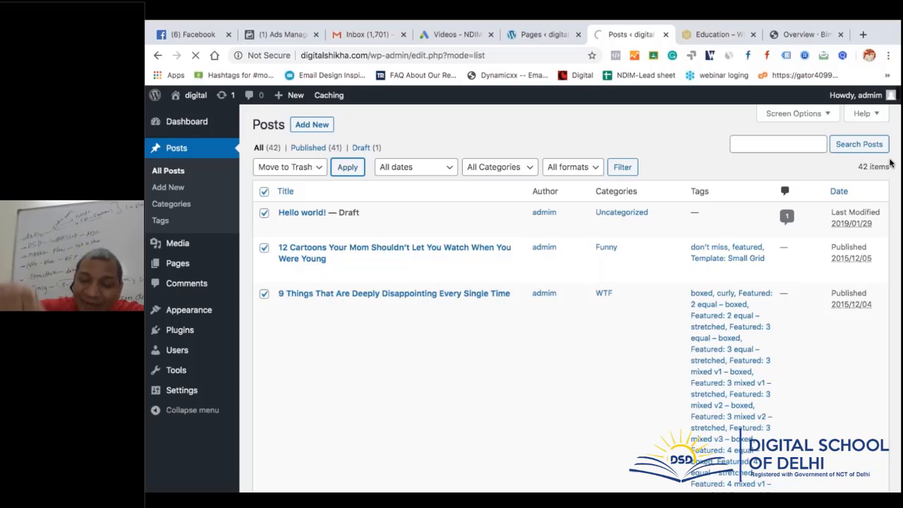
# Look over the WP-Tools Education themes page, mark its wp-tools.com address, then return to WordPress Posts
pyautogui.click(718, 36)
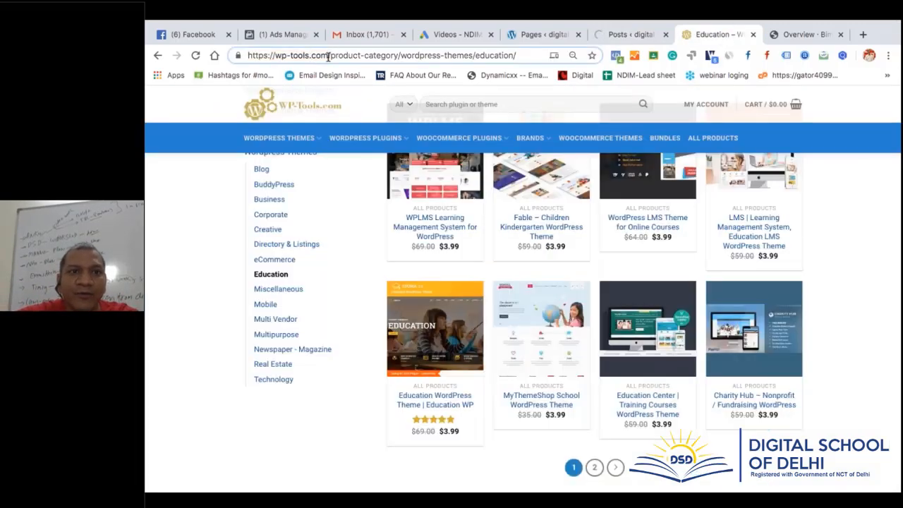
pyautogui.moveTo(328, 56); pyautogui.dragTo(234, 65)
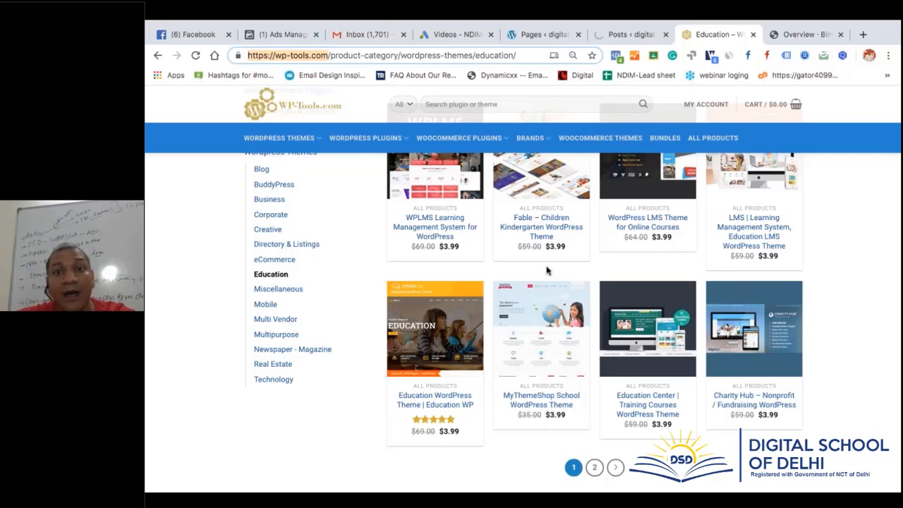
pyautogui.click(630, 35)
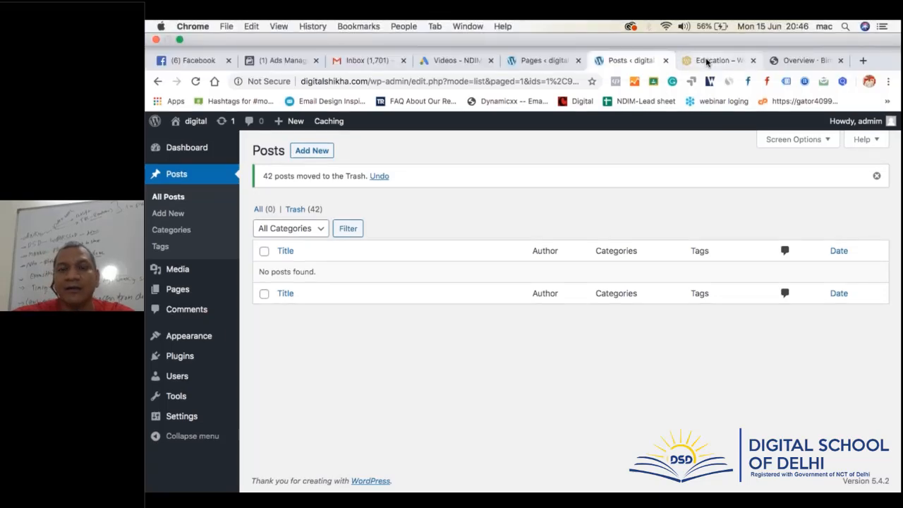
# Open the Fable – Children Kindergarten WordPress Theme page from WP-Tools education themes and select its title
pyautogui.click(708, 62)
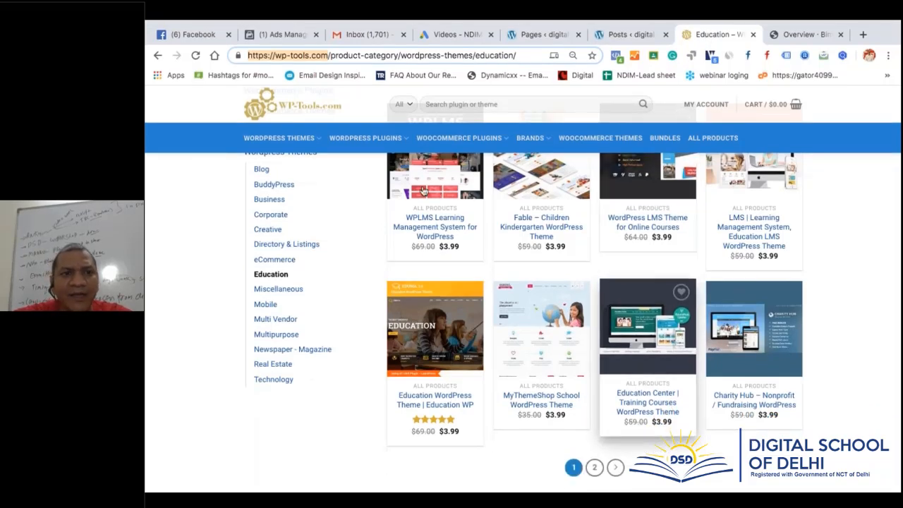
pyautogui.moveTo(311, 144)
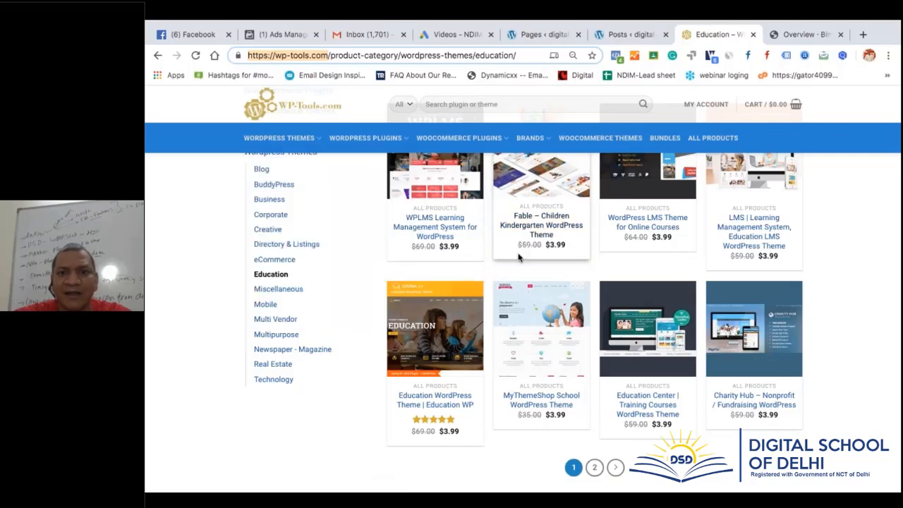
pyautogui.click(544, 225)
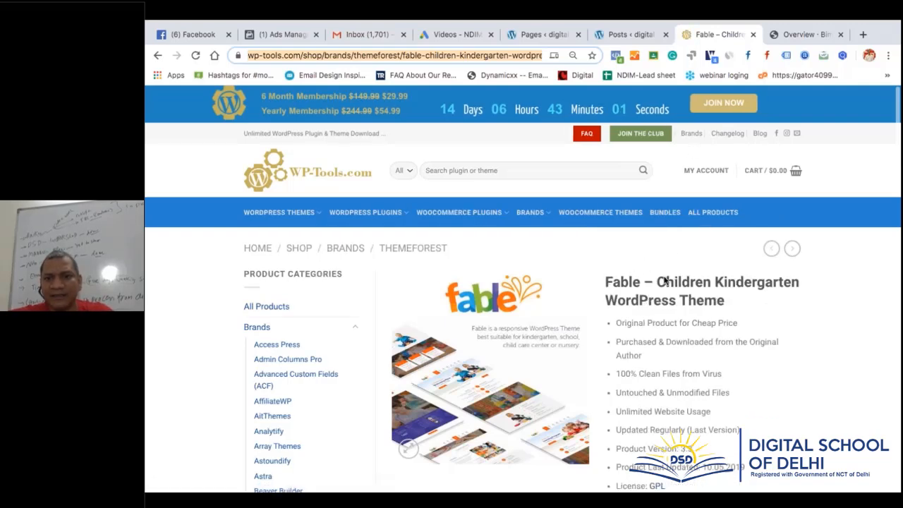
pyautogui.moveTo(724, 302); pyautogui.dragTo(597, 281)
pyautogui.moveTo(725, 302); pyautogui.dragTo(605, 282)
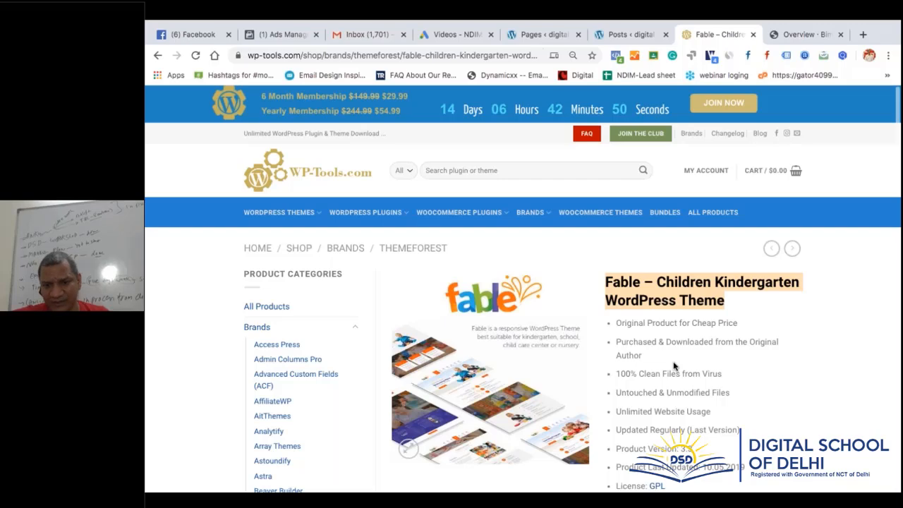
pyautogui.scroll(-2, 674, 365)
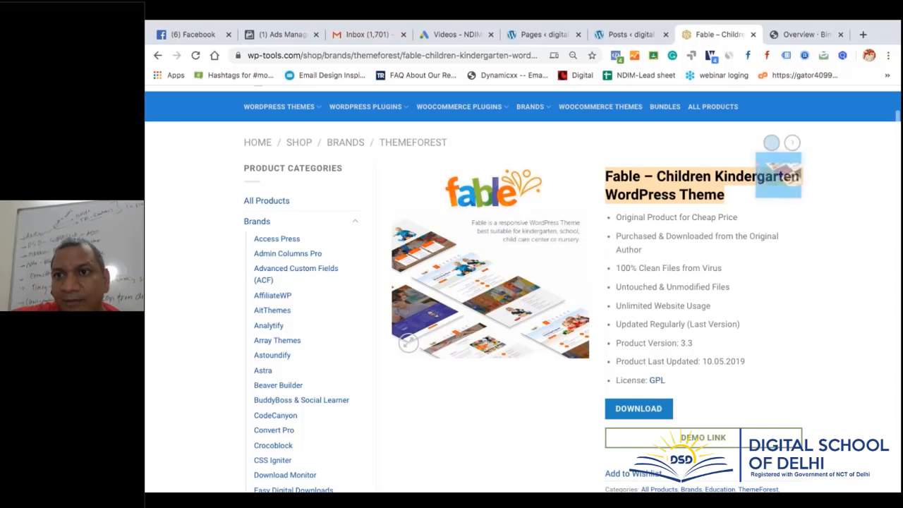
# Switch to the Bimber header Overview documentation and scroll through its header elements list and back
pyautogui.click(796, 37)
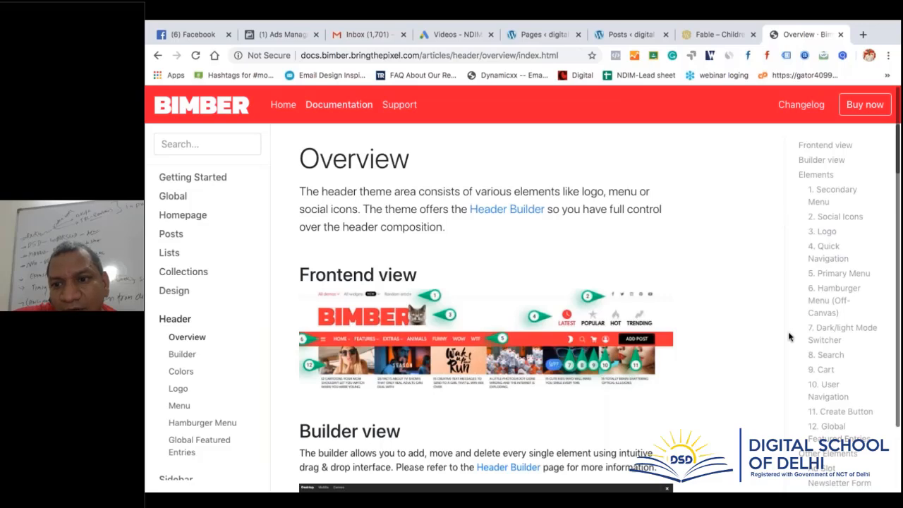
pyautogui.scroll(-3, 766, 388)
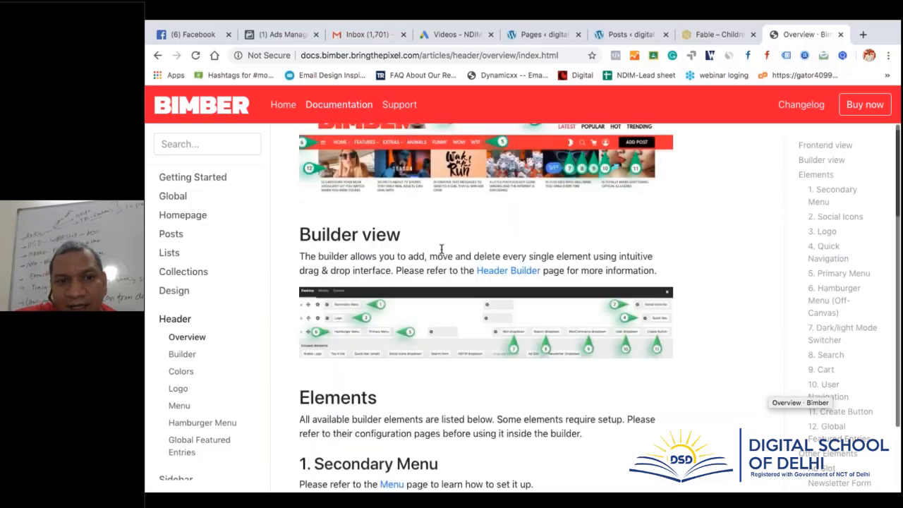
pyautogui.scroll(-2, 556, 340)
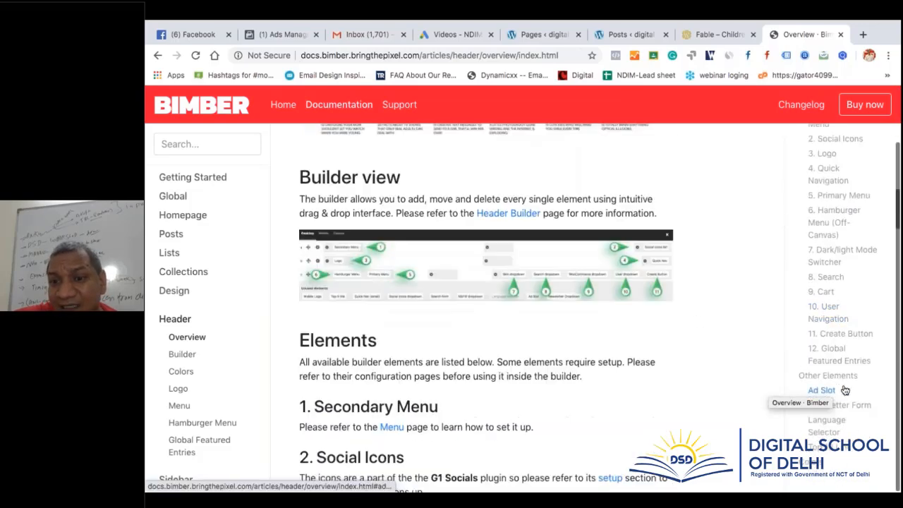
pyautogui.scroll(-6, 556, 341)
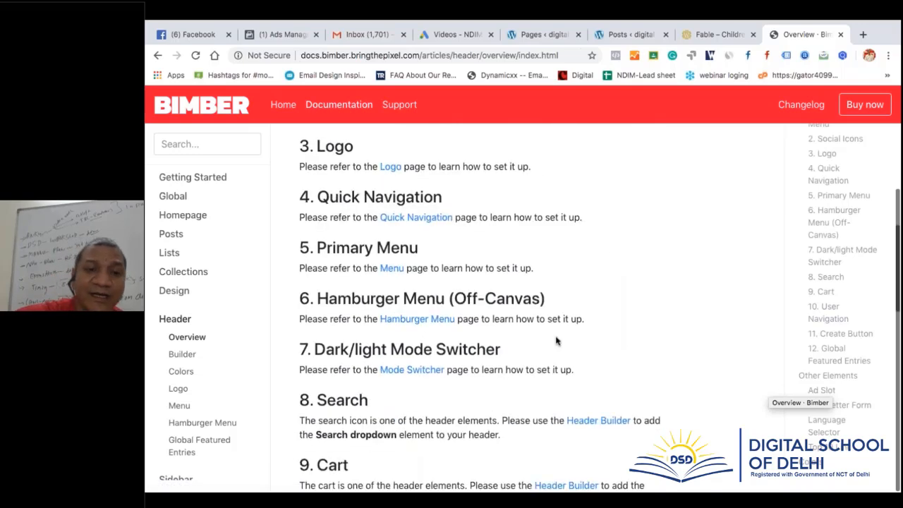
pyautogui.scroll(-9, 555, 340)
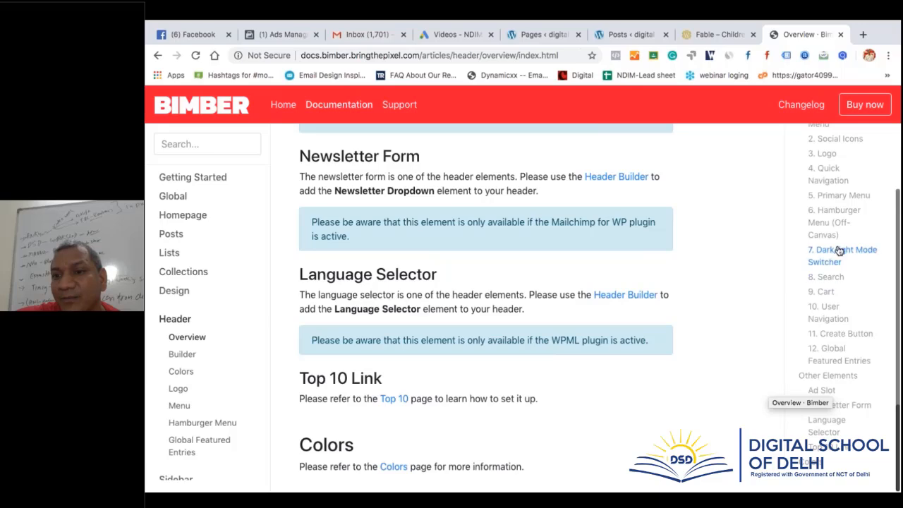
pyautogui.scroll(15, 750, 258)
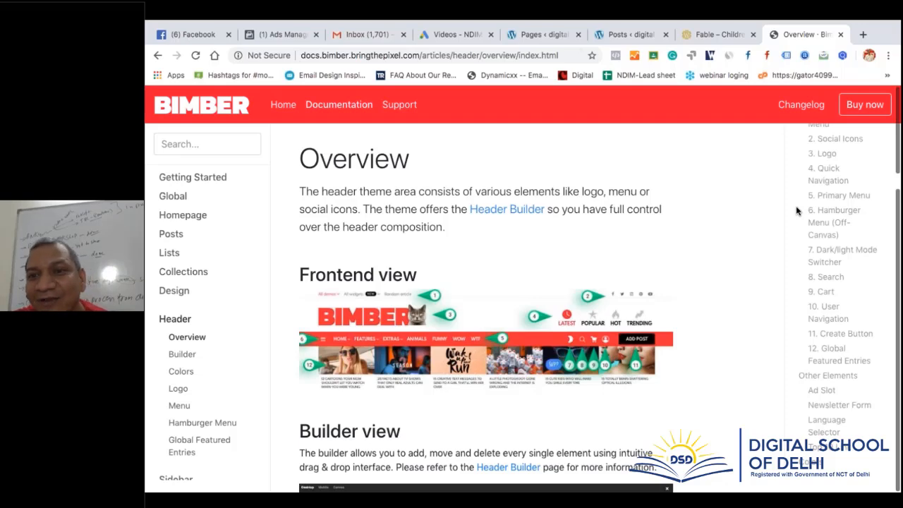
# Return to the Fable product page and bring up the macOS app switcher
pyautogui.click(719, 34)
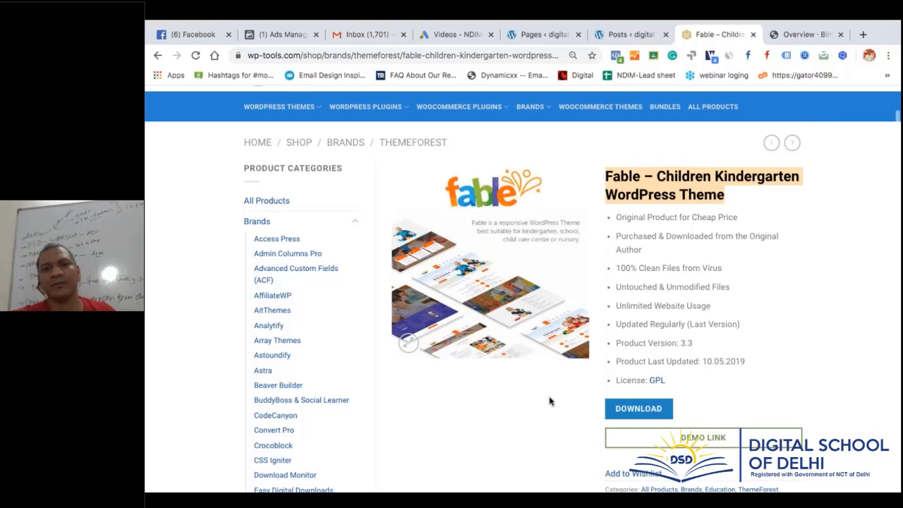
pyautogui.press('super+Tab')
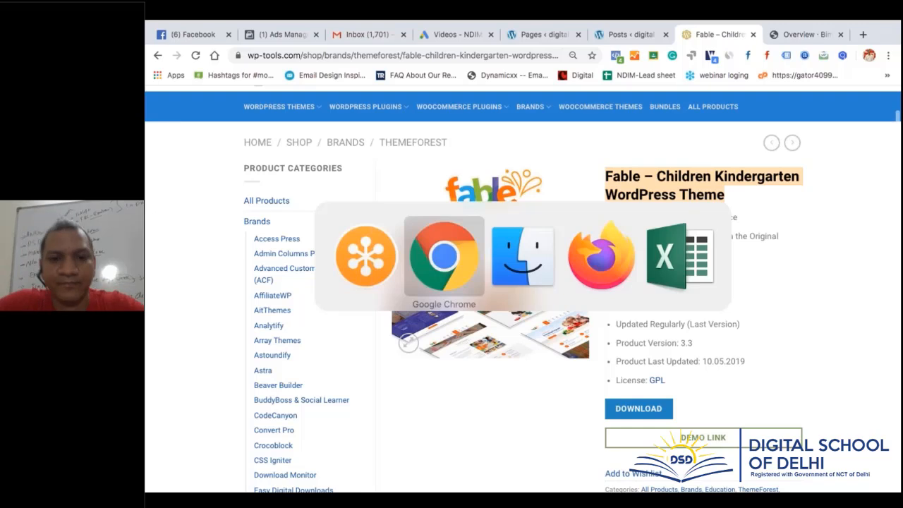
pyautogui.press('super+Tab')
pyautogui.press('super+Tab')
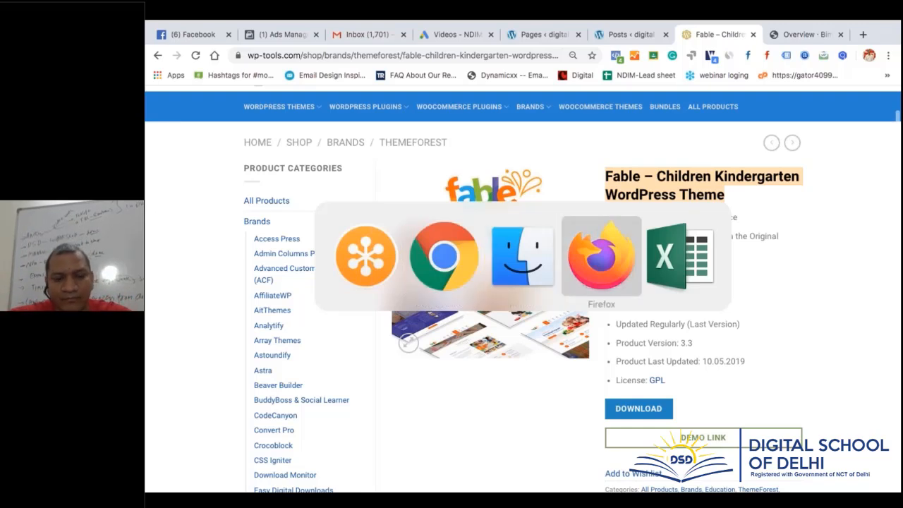
# Load wetransfer.com in the former Bimber documentation tab using the 'we' address suggestion
pyautogui.press('super+shift+Tab')
pyautogui.press('super+shift+Tab')
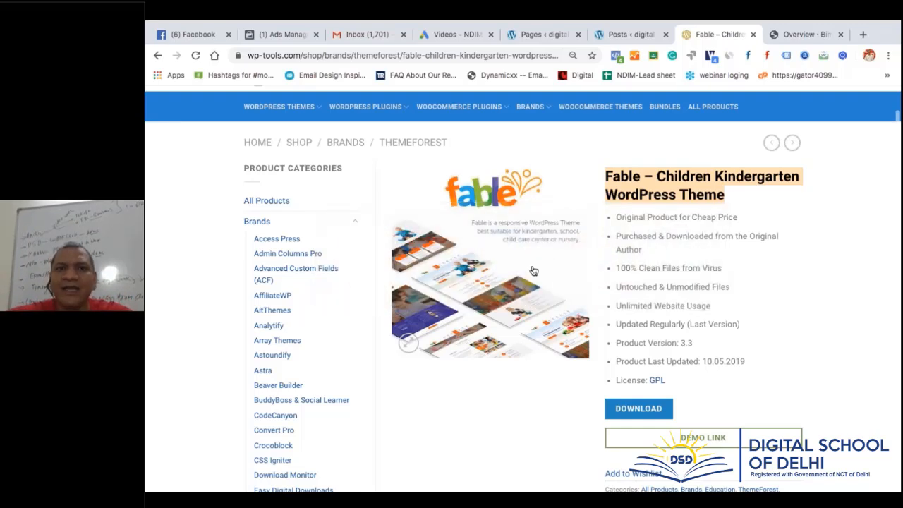
pyautogui.click(790, 35)
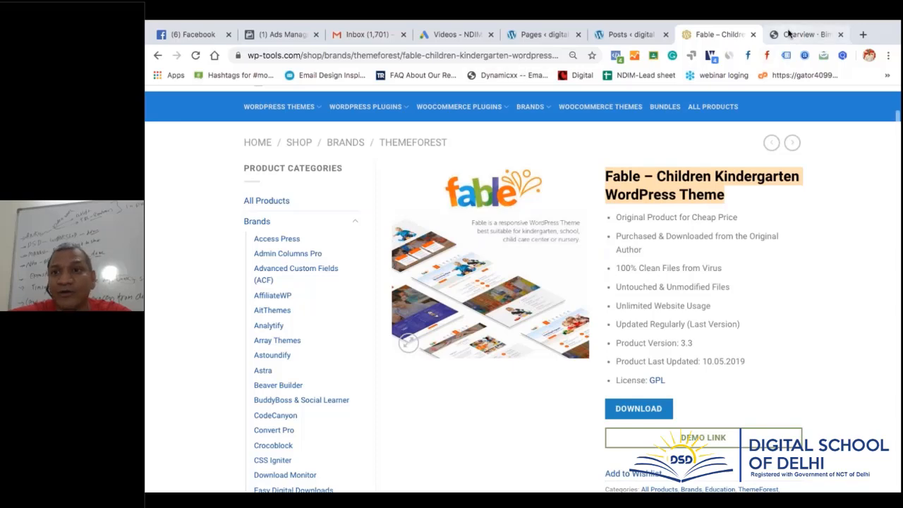
pyautogui.click(453, 55)
pyautogui.write('wetransfer.com')
pyautogui.press('Return')
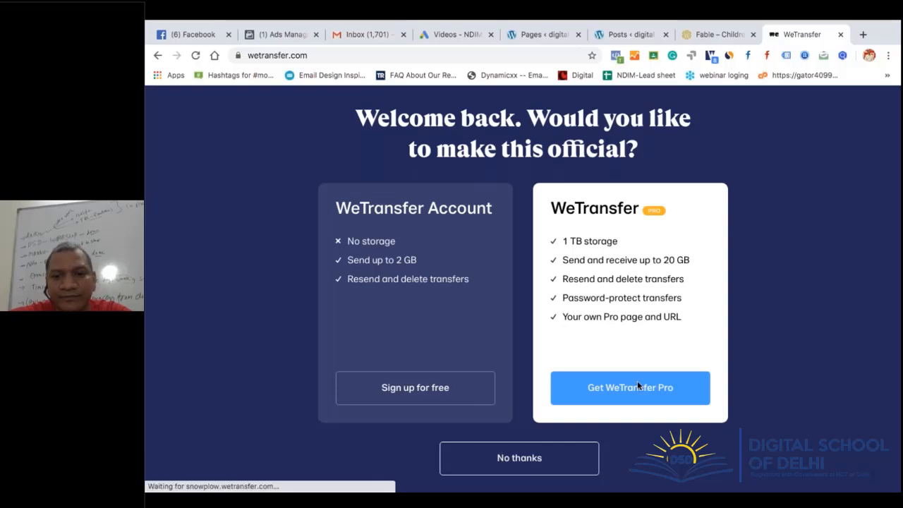
# Submit a free WeTransfer sign-up with autofilled details, suggested password and both boxes ticked, then view Gmail
pyautogui.click(459, 388)
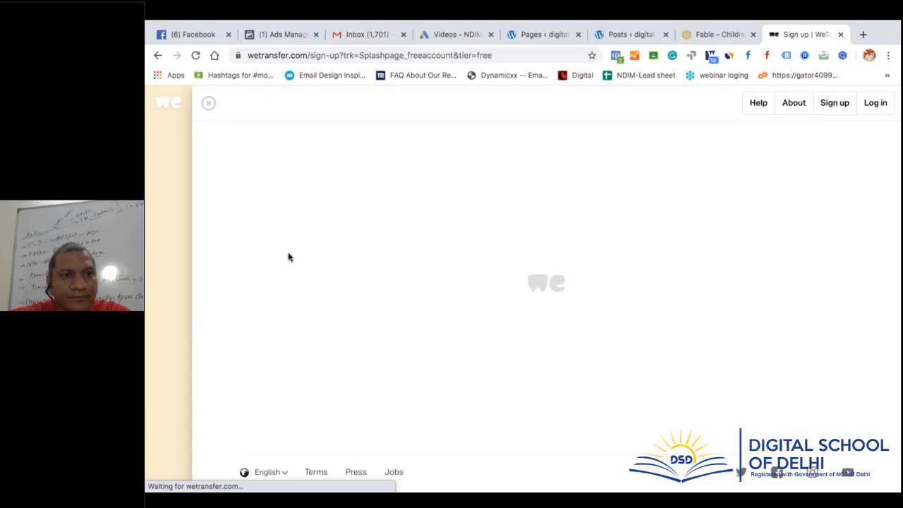
pyautogui.click(483, 226)
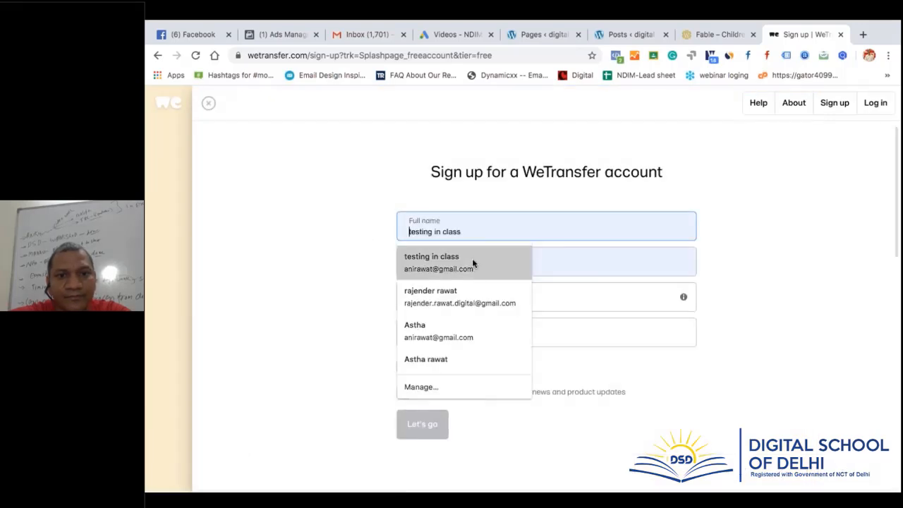
pyautogui.click(473, 265)
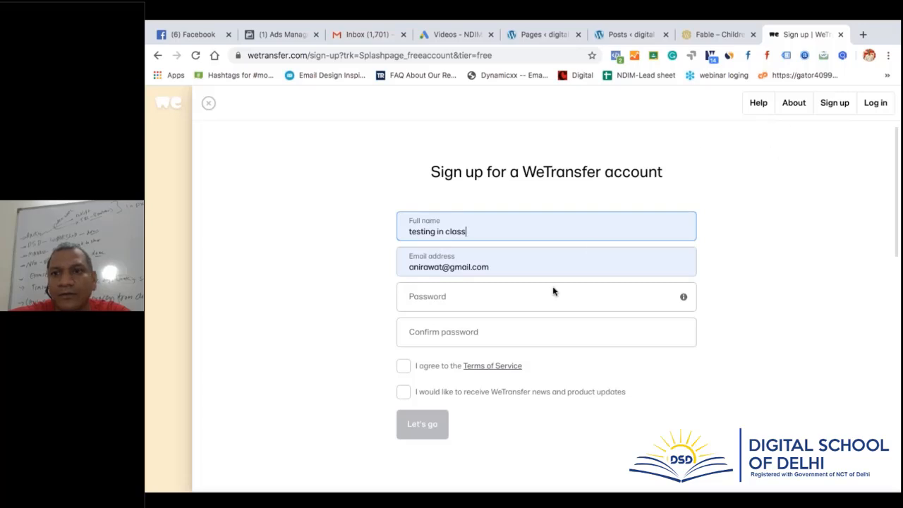
pyautogui.click(440, 296)
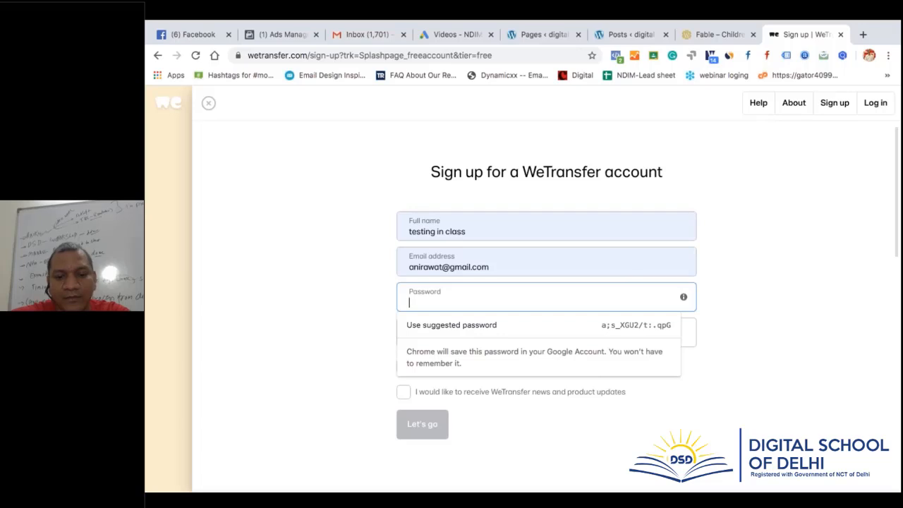
pyautogui.click(605, 327)
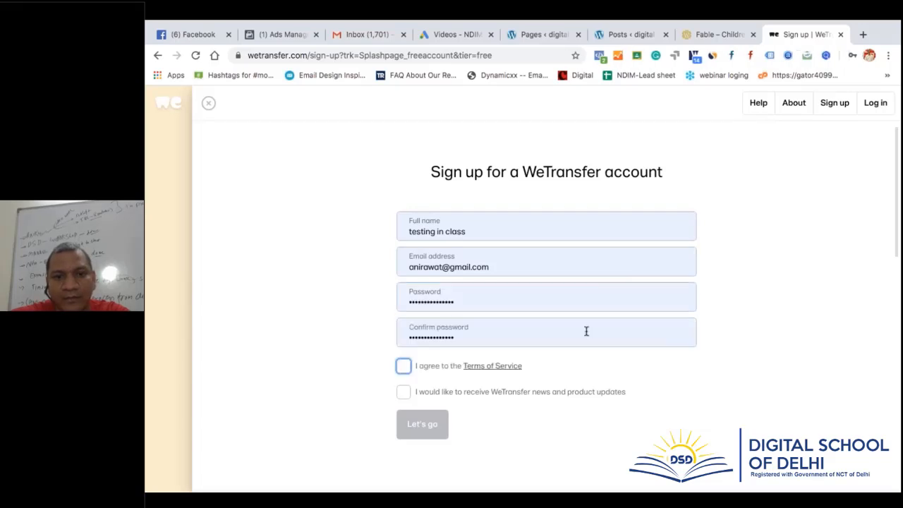
pyautogui.click(404, 366)
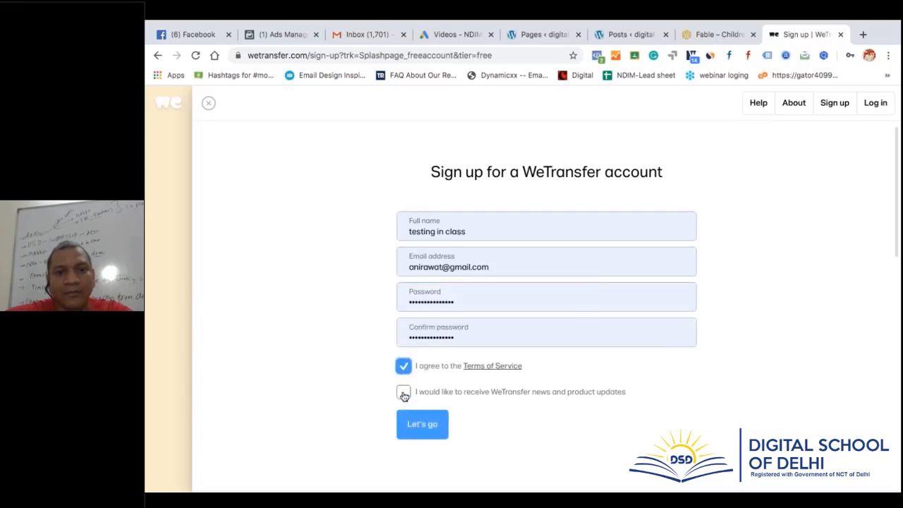
pyautogui.click(403, 393)
pyautogui.click(422, 423)
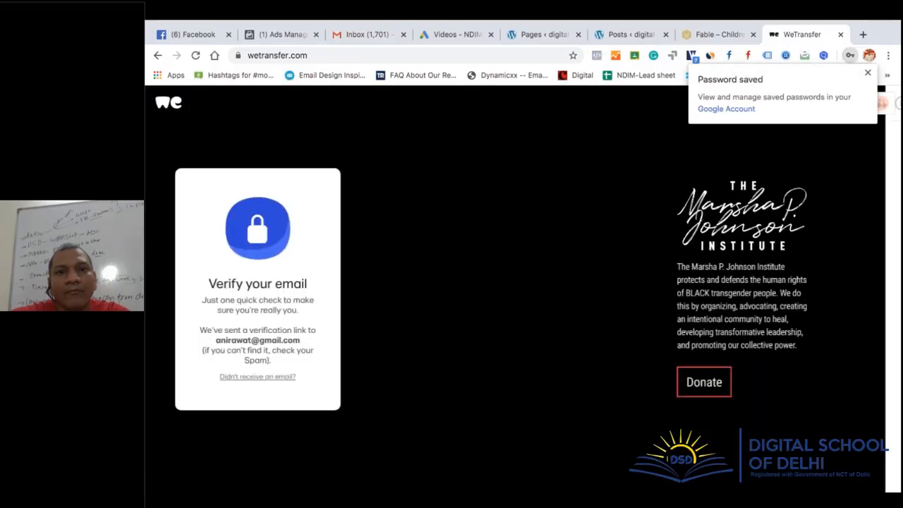
pyautogui.click(357, 35)
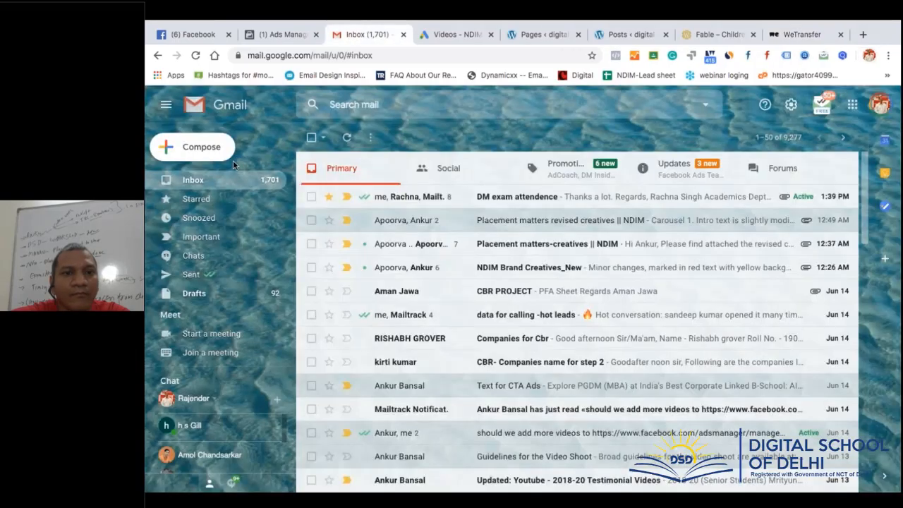
# Find the WeTransfer 'Verify your email address' message under Updates and verify the account
pyautogui.click(203, 182)
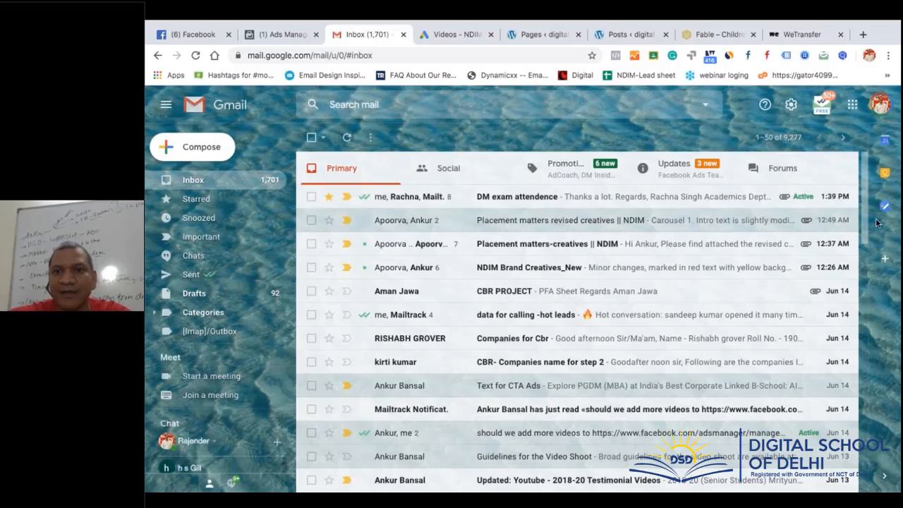
pyautogui.click(349, 138)
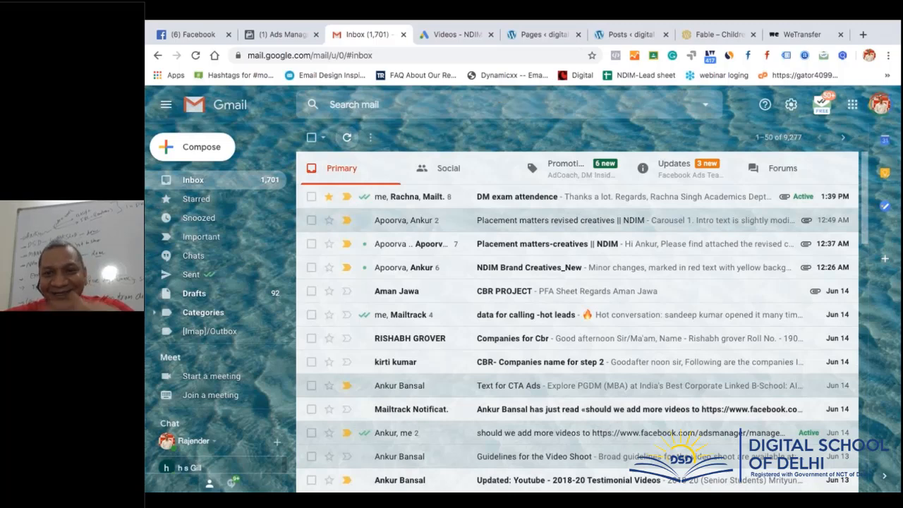
pyautogui.click(347, 138)
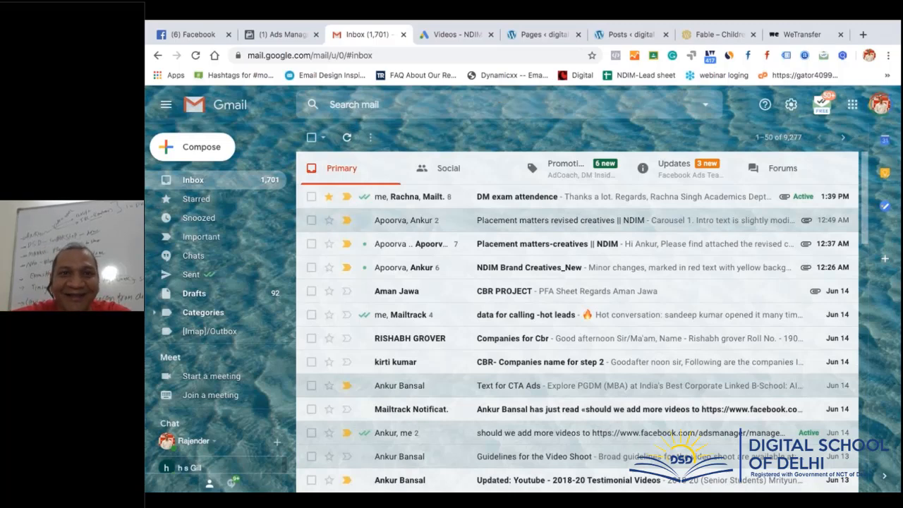
pyautogui.click(652, 169)
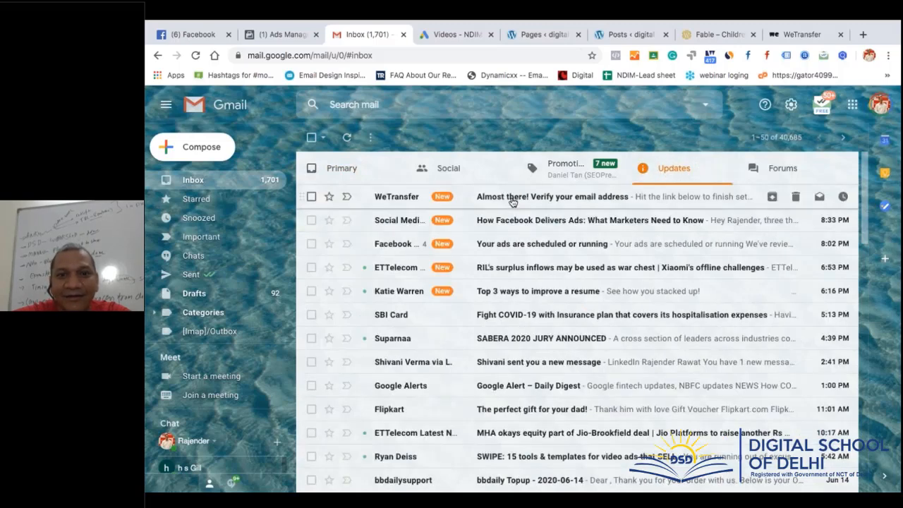
pyautogui.click(512, 202)
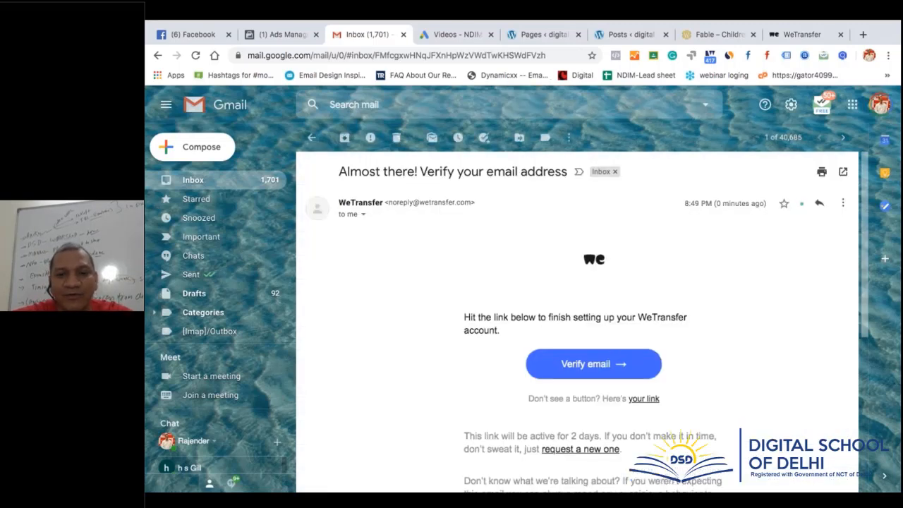
pyautogui.click(573, 390)
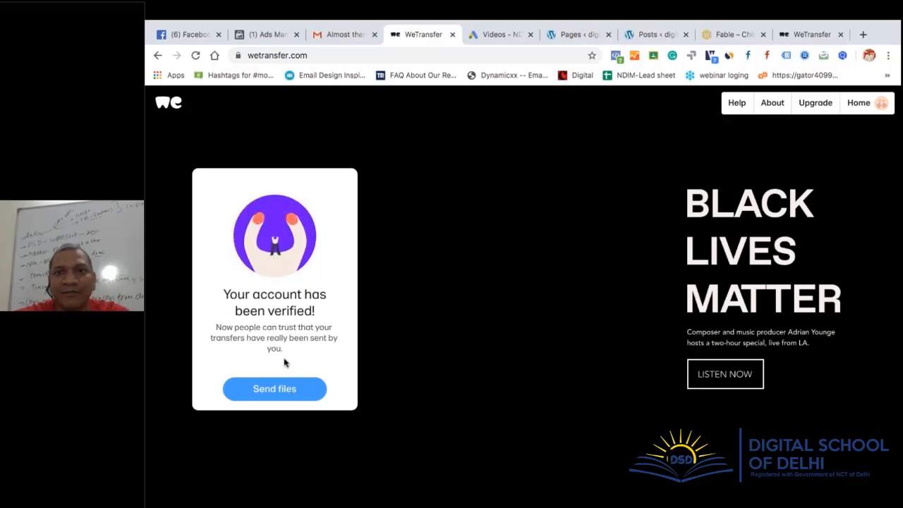
# Add bimber-theme-package.8.0.2.zip from Downloads to a new WeTransfer transfer
pyautogui.click(275, 388)
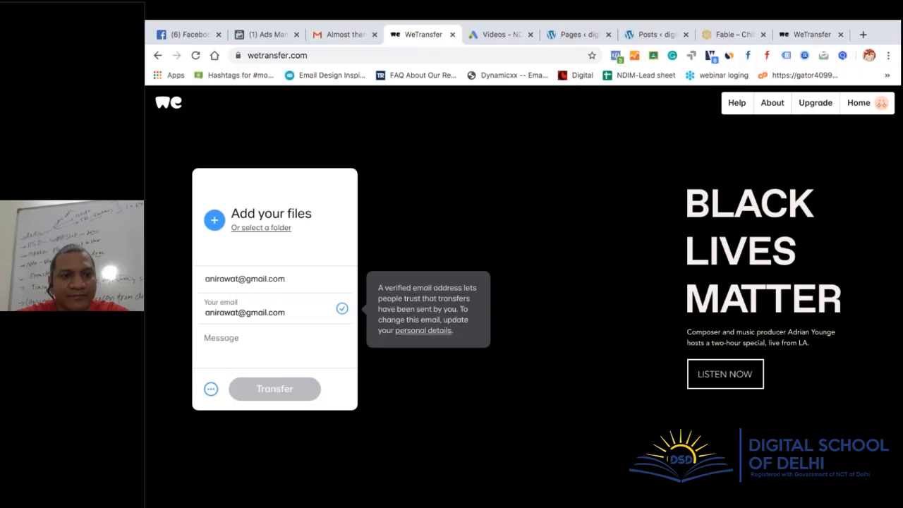
pyautogui.click(258, 229)
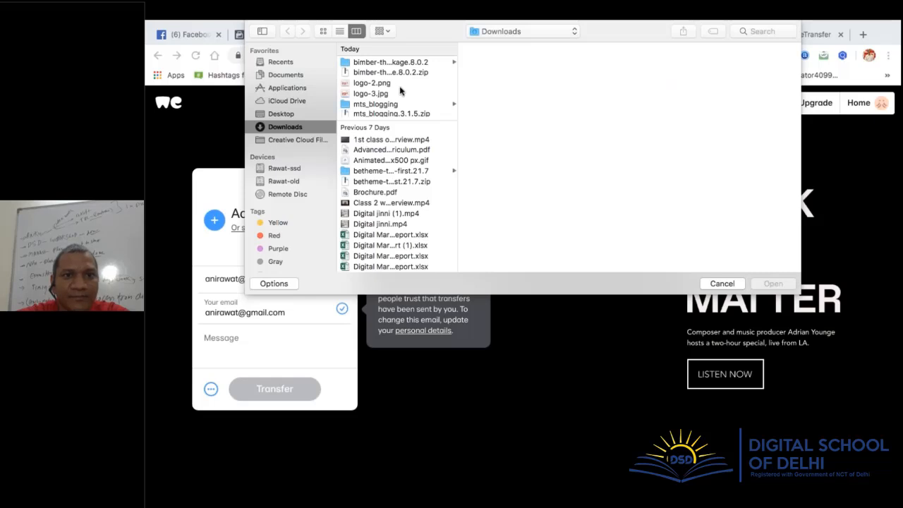
pyautogui.click(381, 74)
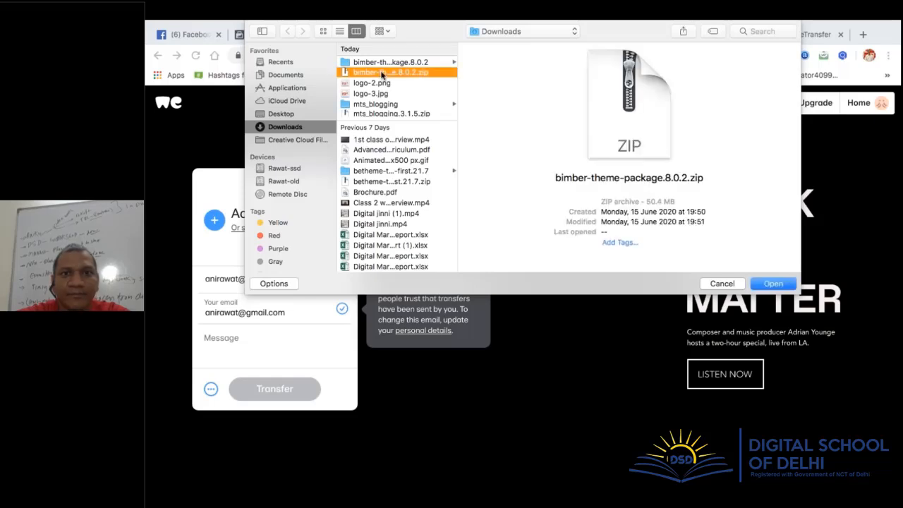
pyautogui.doubleClick(381, 74)
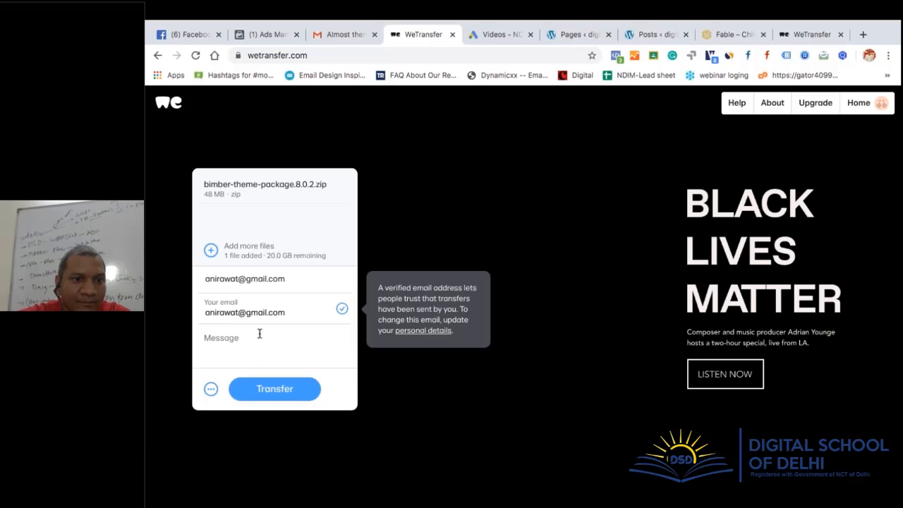
# Paste three more recipient e-mail addresses into the Email to field, confirming each one
pyautogui.click(292, 281)
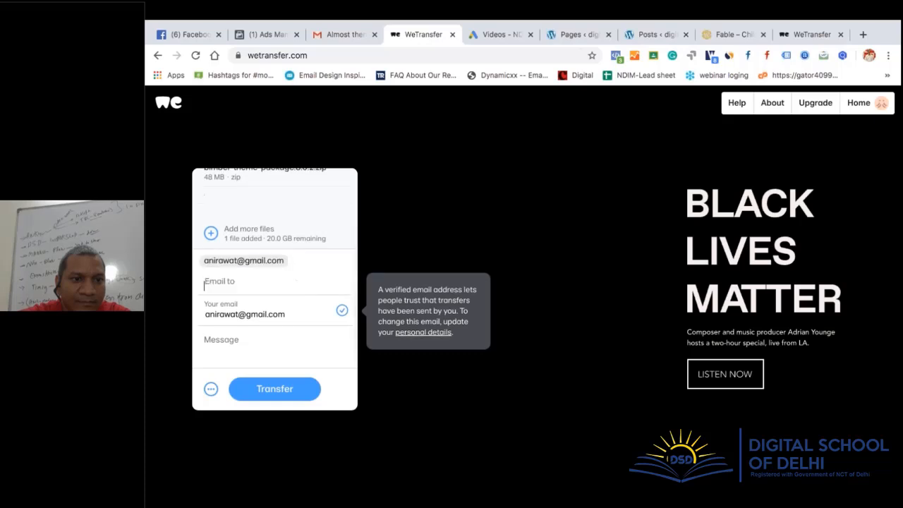
pyautogui.hotkey('ctrl', 'v')
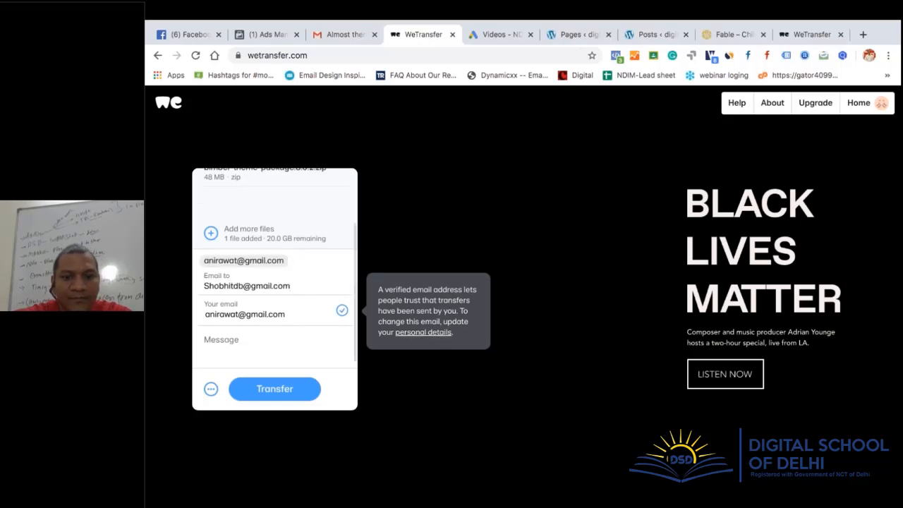
pyautogui.press('Return')
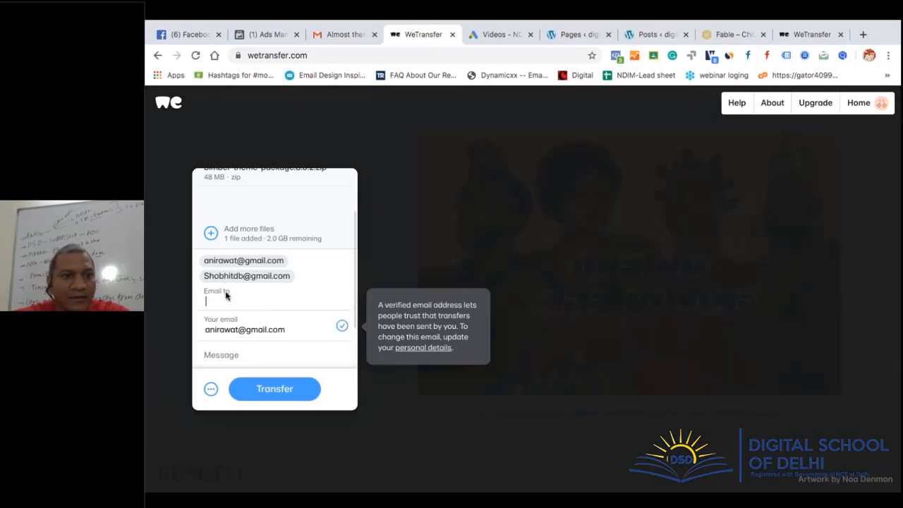
pyautogui.hotkey('ctrl', 'v')
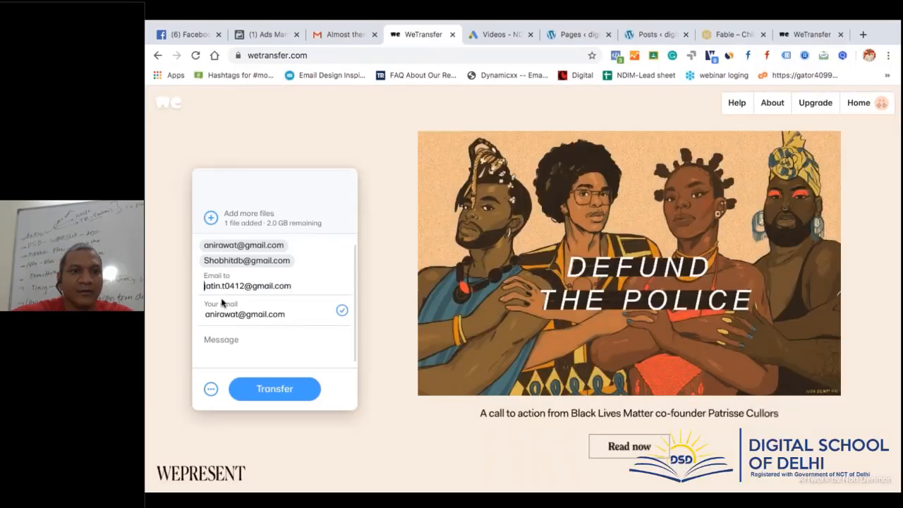
pyautogui.press('Return')
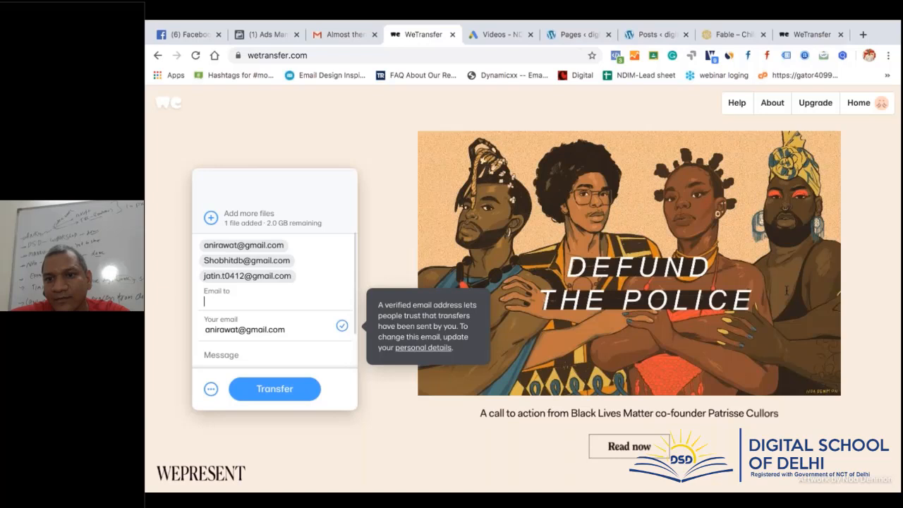
pyautogui.click(243, 298)
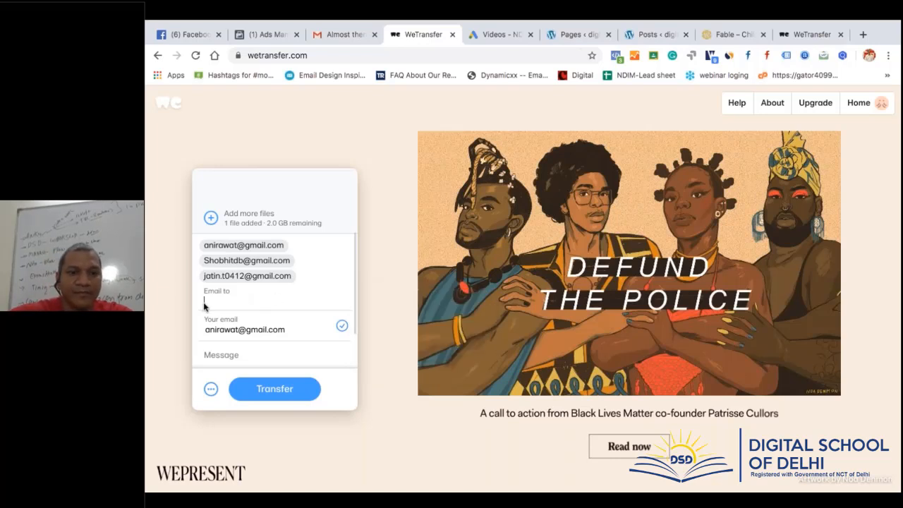
pyautogui.hotkey('ctrl', 'v')
pyautogui.press('Return')
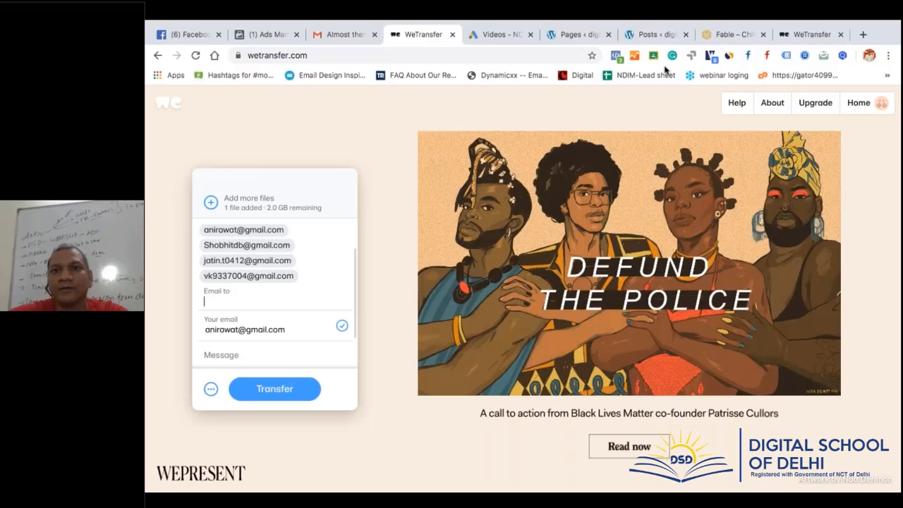
# Open web.whatsapp.com in the last WeTransfer tab, then return to the WeTransfer transfer form
pyautogui.click(645, 36)
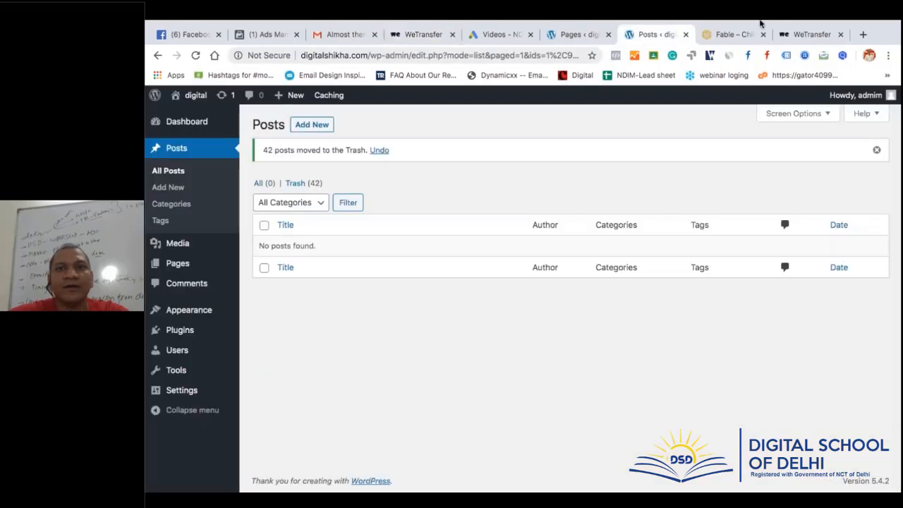
pyautogui.click(804, 36)
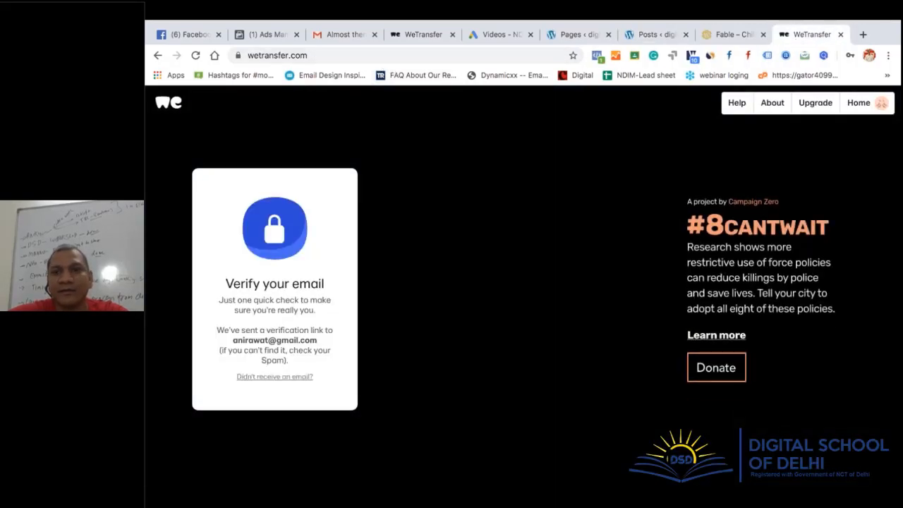
pyautogui.click(473, 60)
pyautogui.write('what')
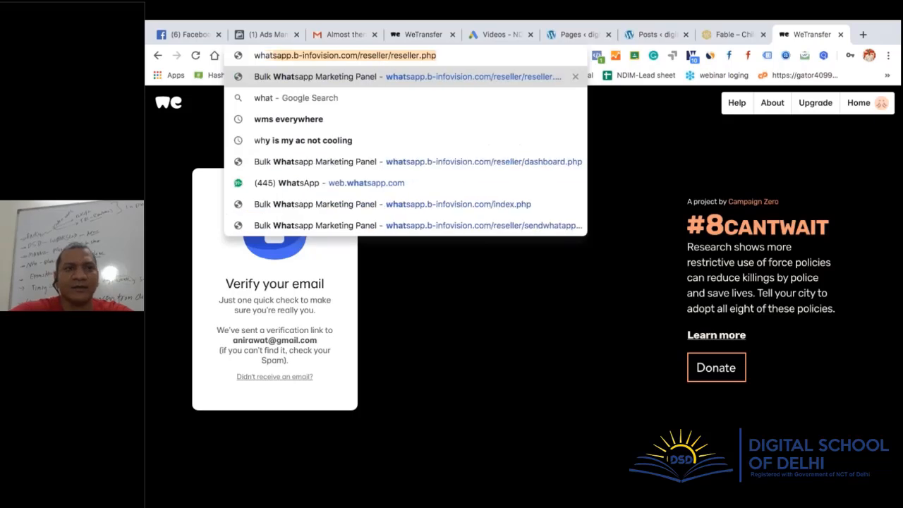
pyautogui.press('Down')
pyautogui.press('Down')
pyautogui.press('Down')
pyautogui.press('Down')
pyautogui.press('Down')
pyautogui.press('Return')
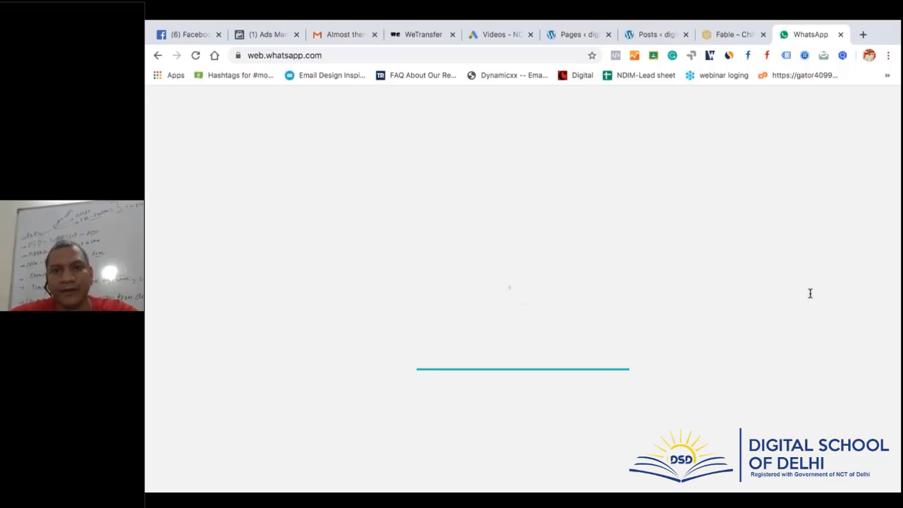
pyautogui.click(498, 35)
pyautogui.click(417, 36)
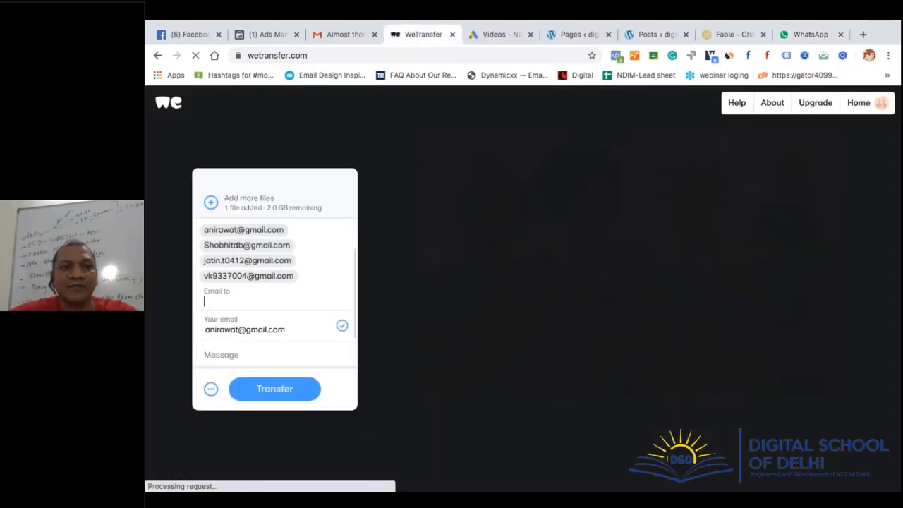
# Add a fifth recipient, enter the message 'FYI' and transfer the Bimber zip
pyautogui.hotkey('ctrl', 'v')
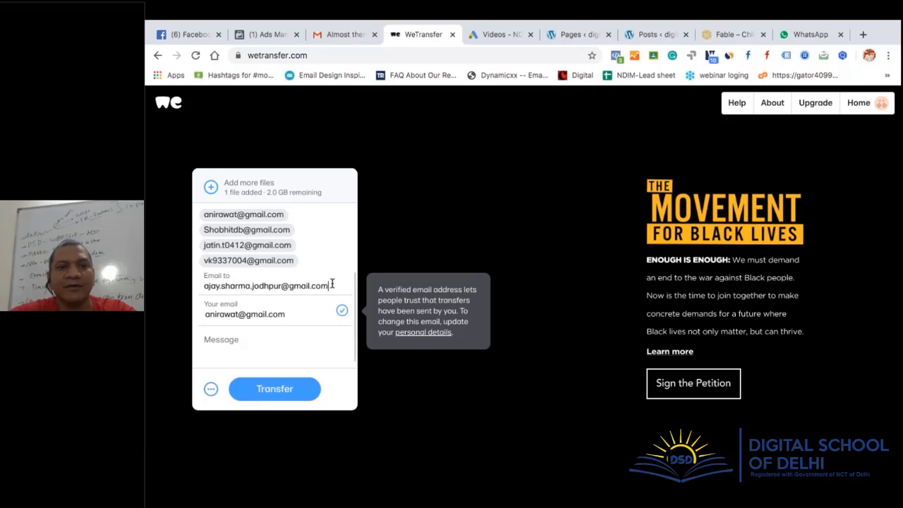
pyautogui.click(260, 348)
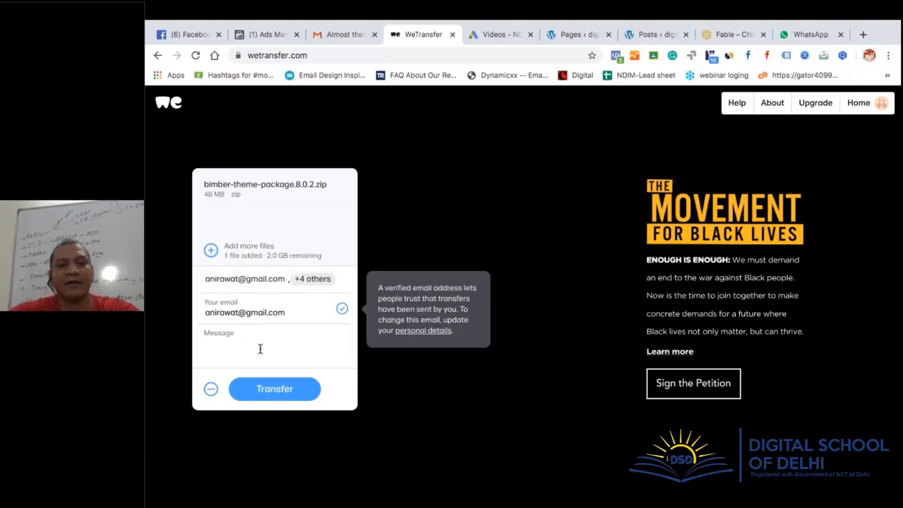
pyautogui.write('FYI')
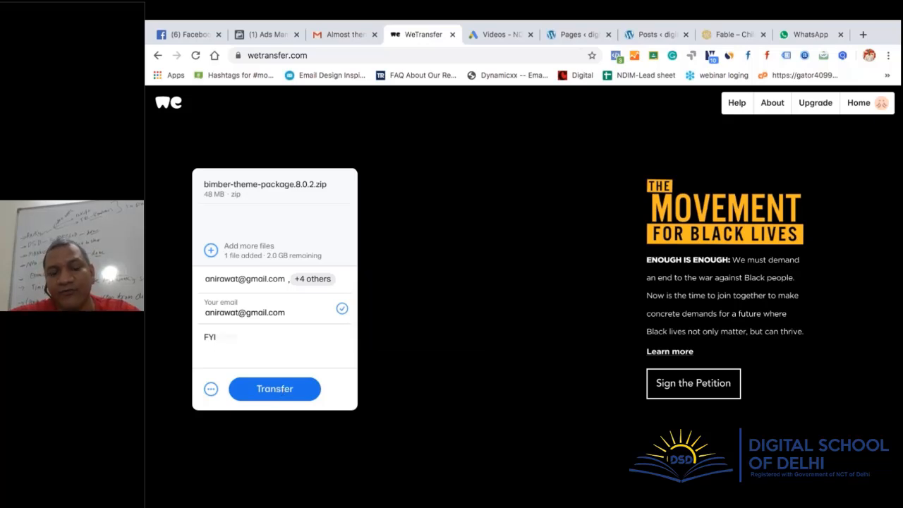
pyautogui.click(280, 389)
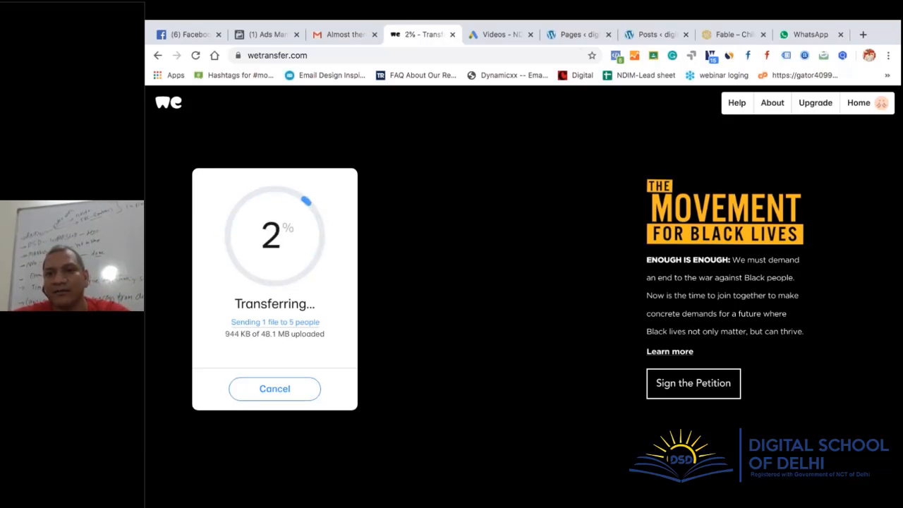
pyautogui.click(760, 197)
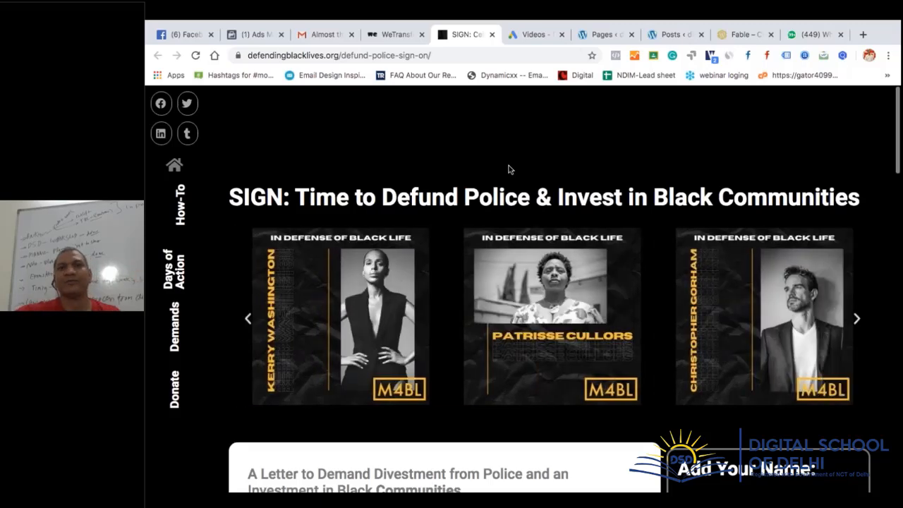
# Check the WordPress Updates page: core 5.4.2 is current and Twenty Twenty 1.2 can update to 1.4
pyautogui.click(608, 36)
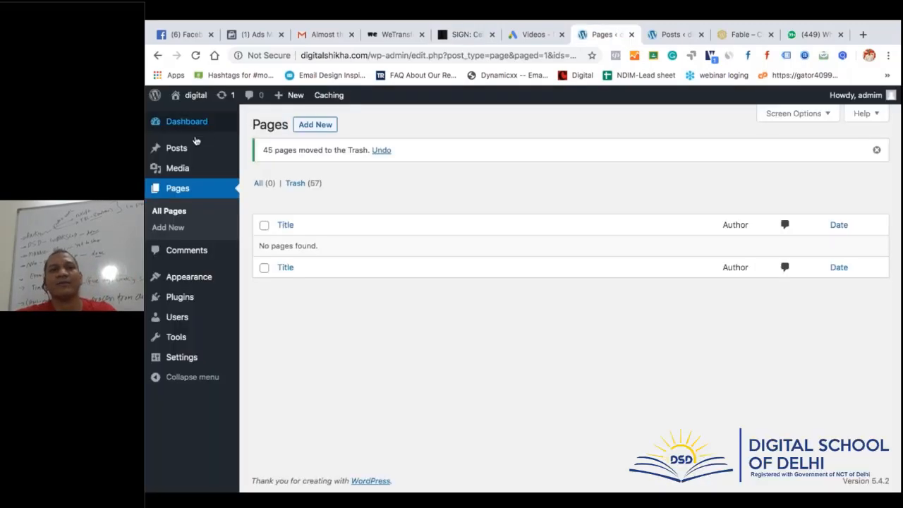
pyautogui.moveTo(237, 122)
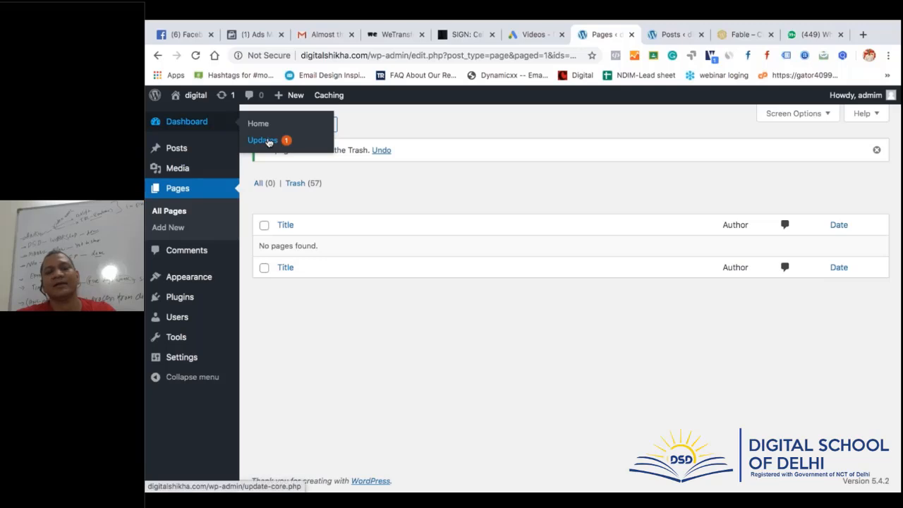
pyautogui.click(268, 142)
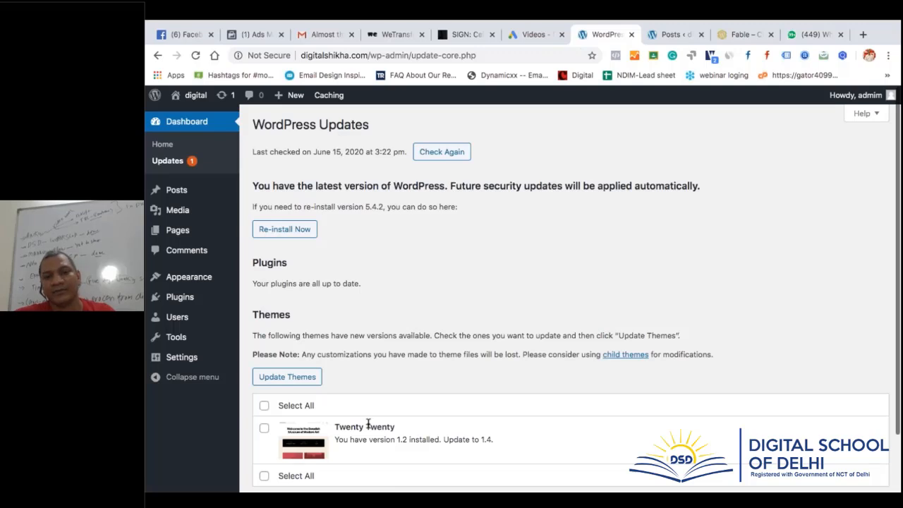
pyautogui.scroll(-2, 366, 423)
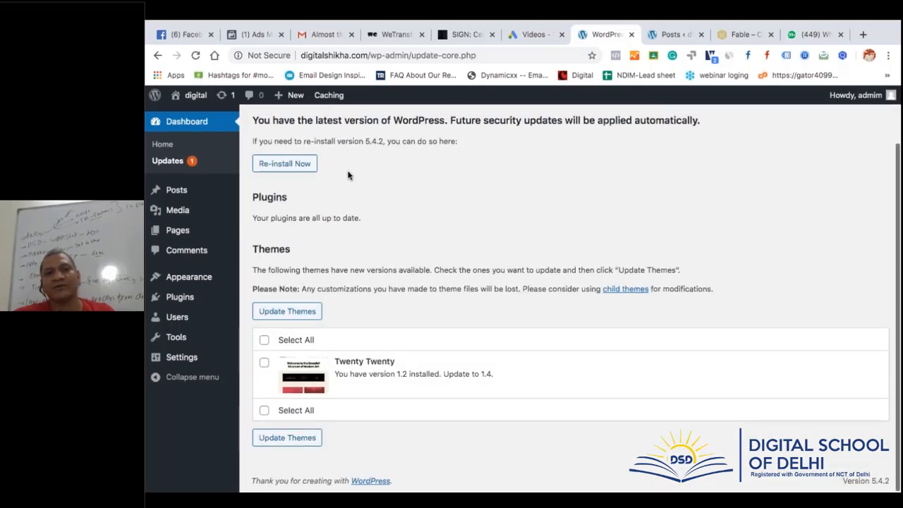